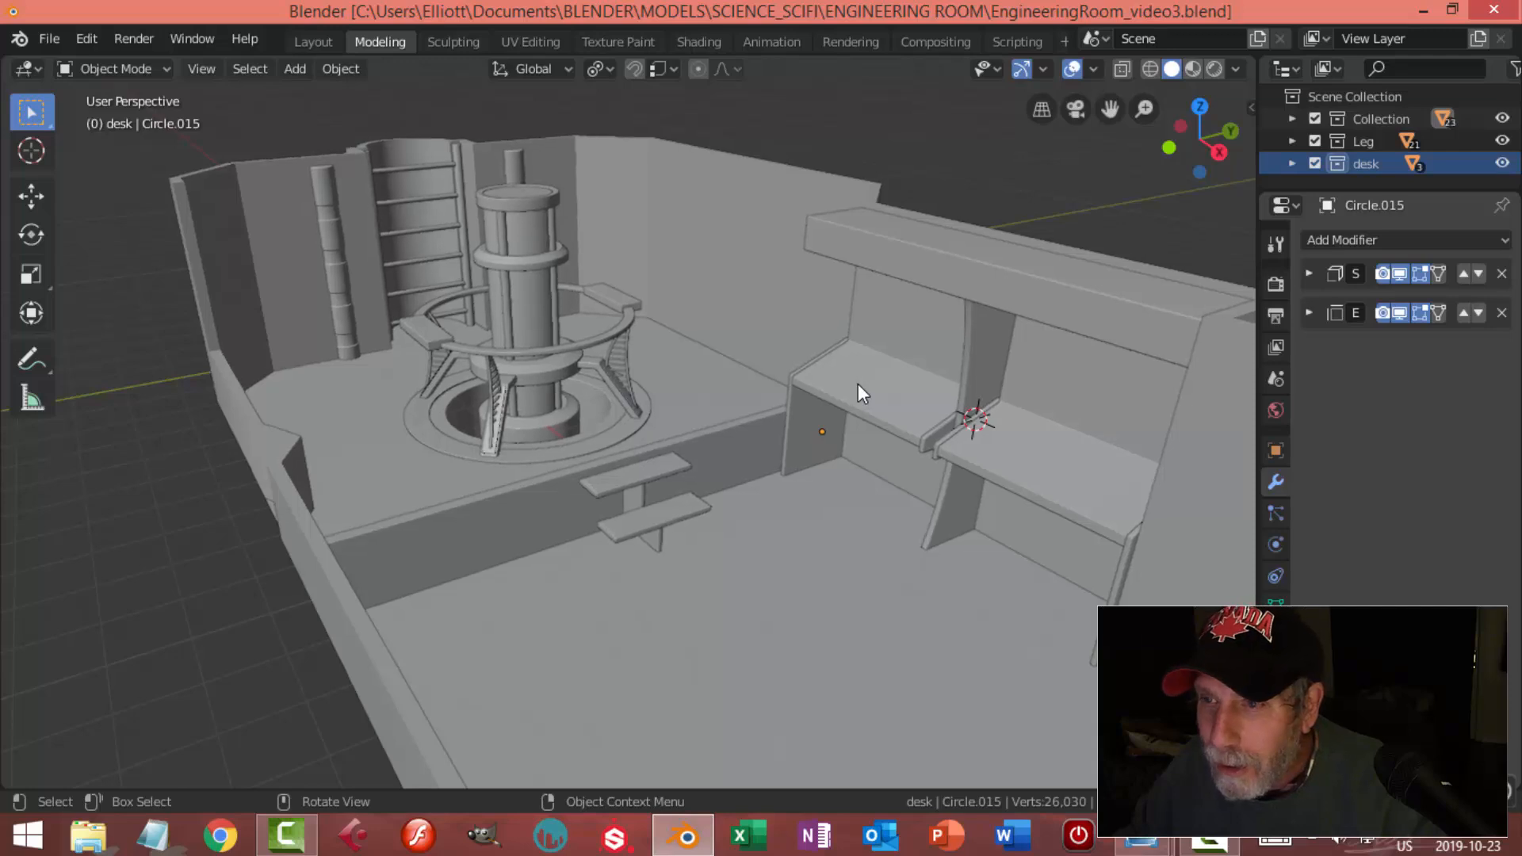
Duplicate the wall desk surface with its back panels and move the copy about 6.53 m along negative Y, across the room
mouse_move(853, 382)
middle_down()
mouse_move(821, 393)
mouse_move(802, 374)
mouse_move(846, 357)
mouse_move(839, 397)
middle_up()
click(837, 392)
mouse_move(991, 452)
middle_down()
mouse_move(986, 430)
mouse_move(1033, 431)
mouse_move(1015, 436)
middle_up()
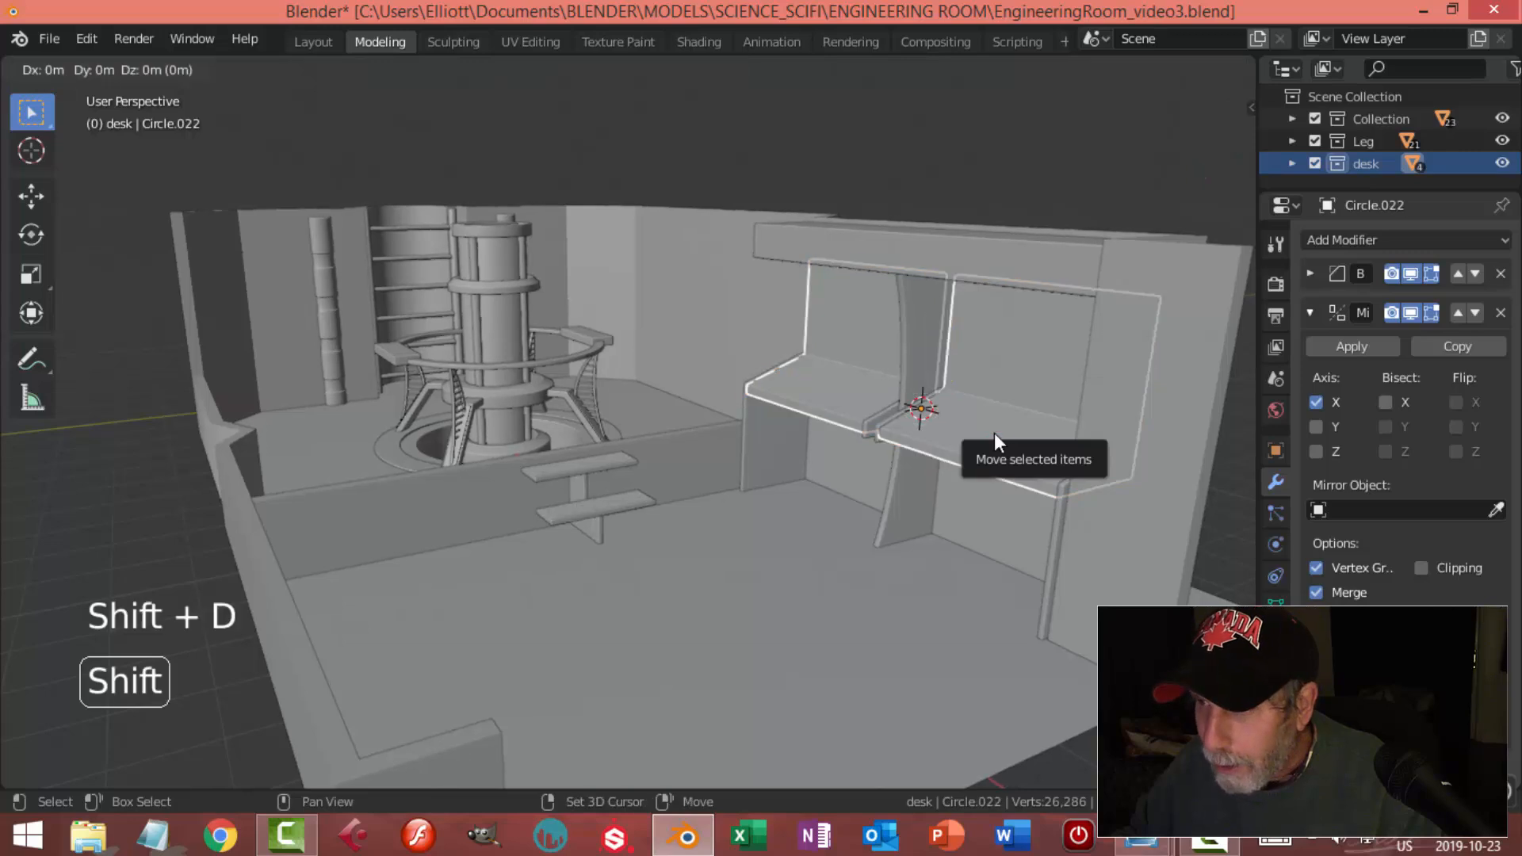
key(shift+d)
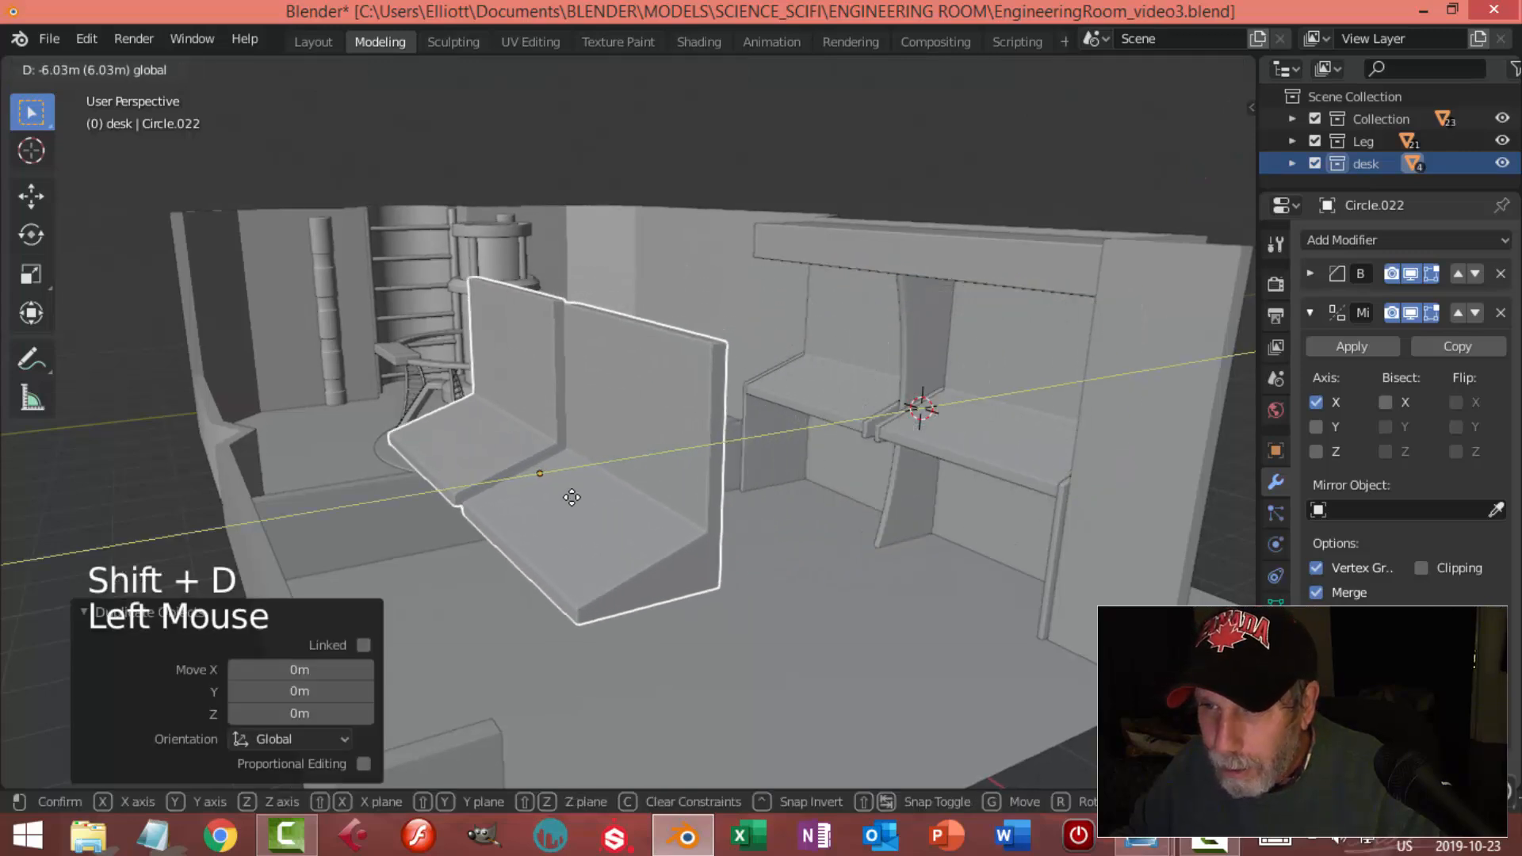
click(742, 471)
middle_drag(742, 470, 683, 471)
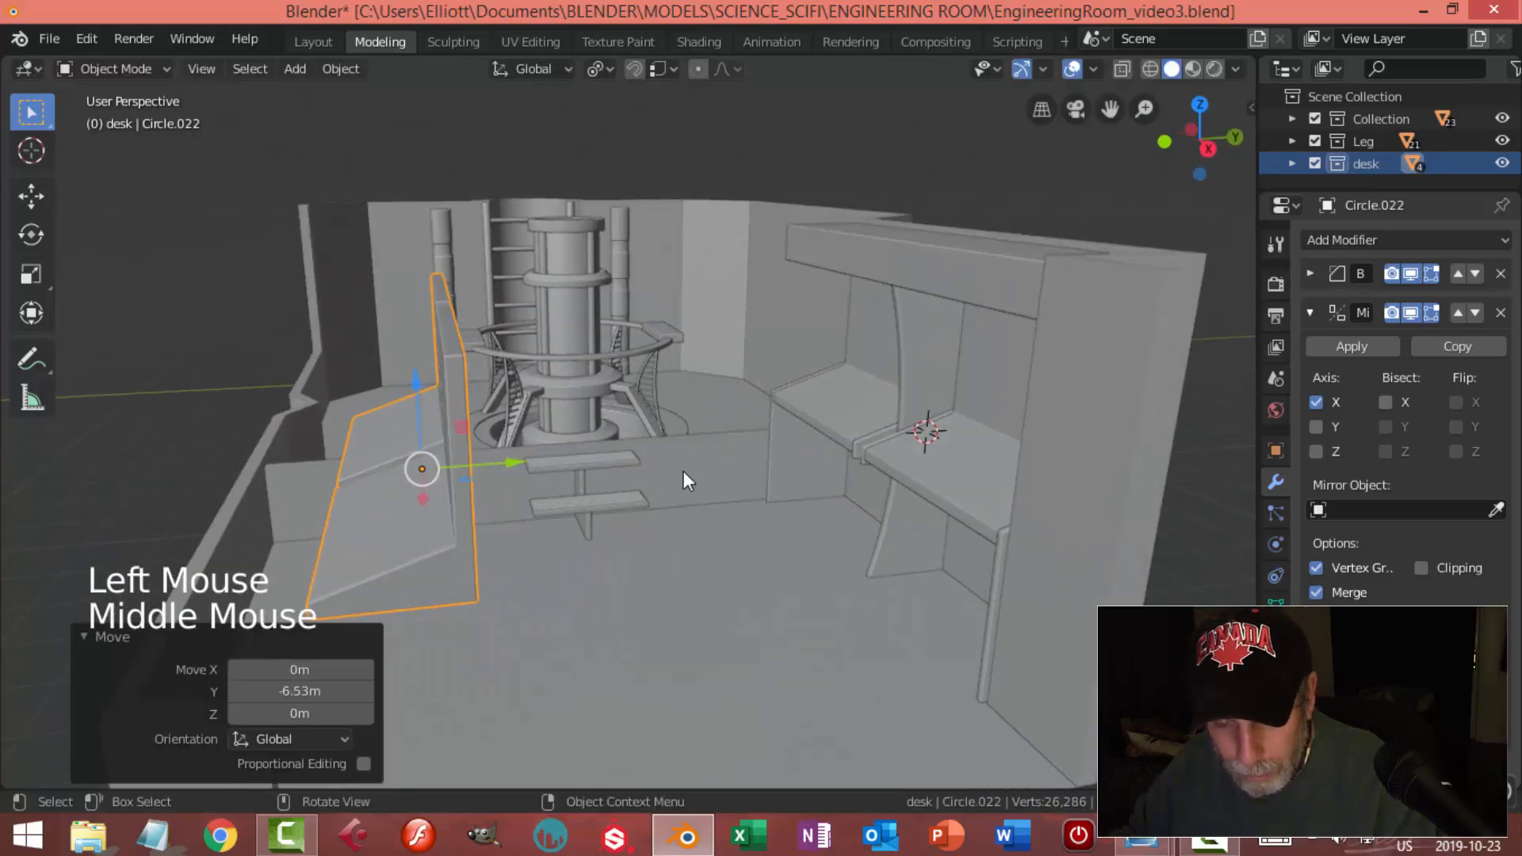
Rotate the duplicated desk 180° about Z and move it about 1.32 m further along negative Y
text(r180)
key(Return)
drag(522, 462, 508, 490)
shift+middle_drag(507, 489, 605, 441)
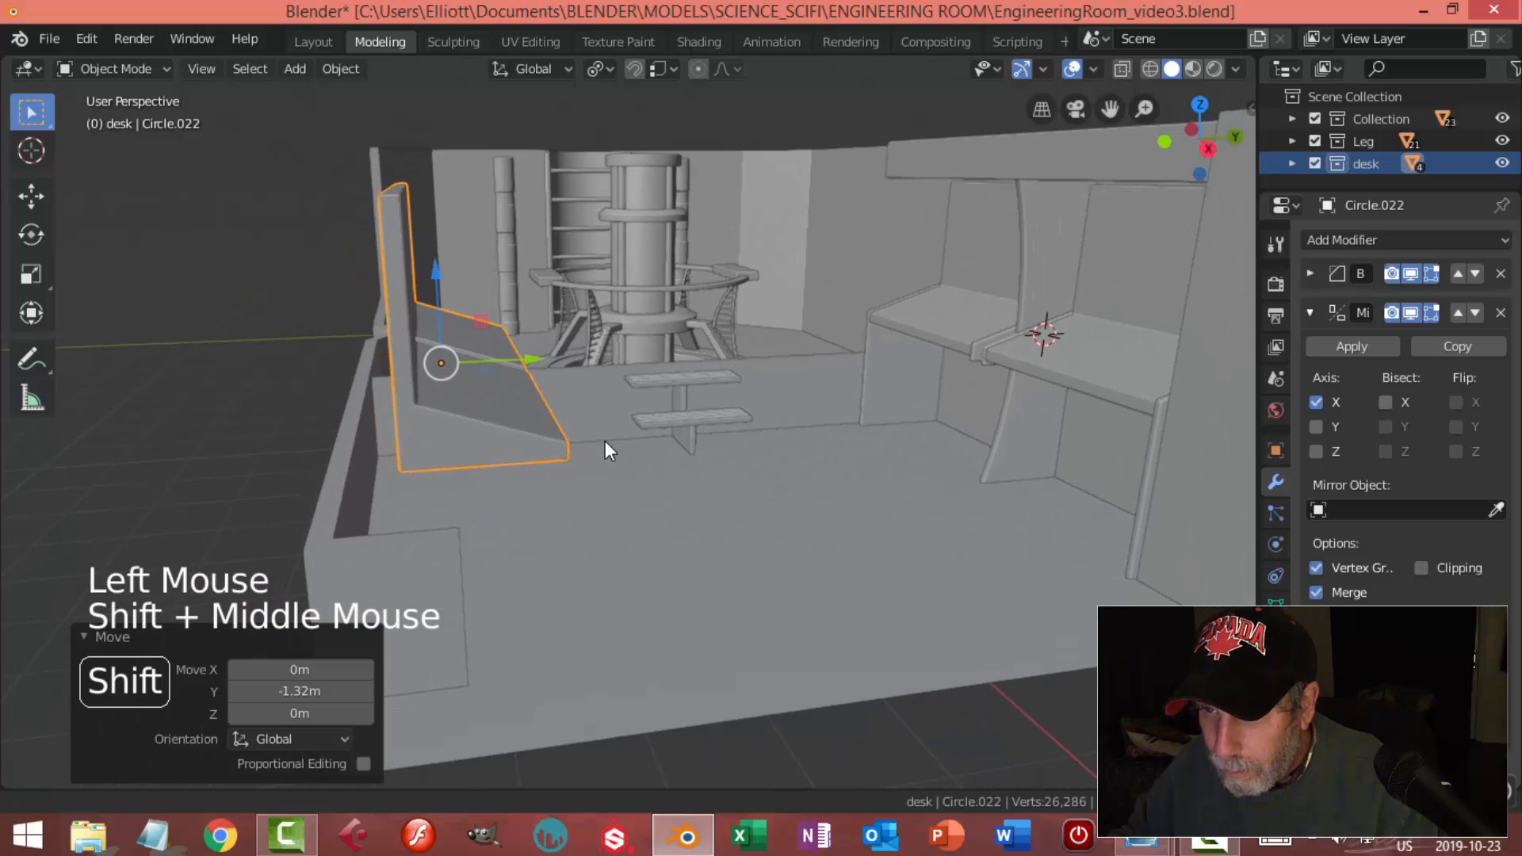
In the right orthographic view, move the duplicated desk about 0.44 m further along negative Y toward the low wall
key(KP_3)
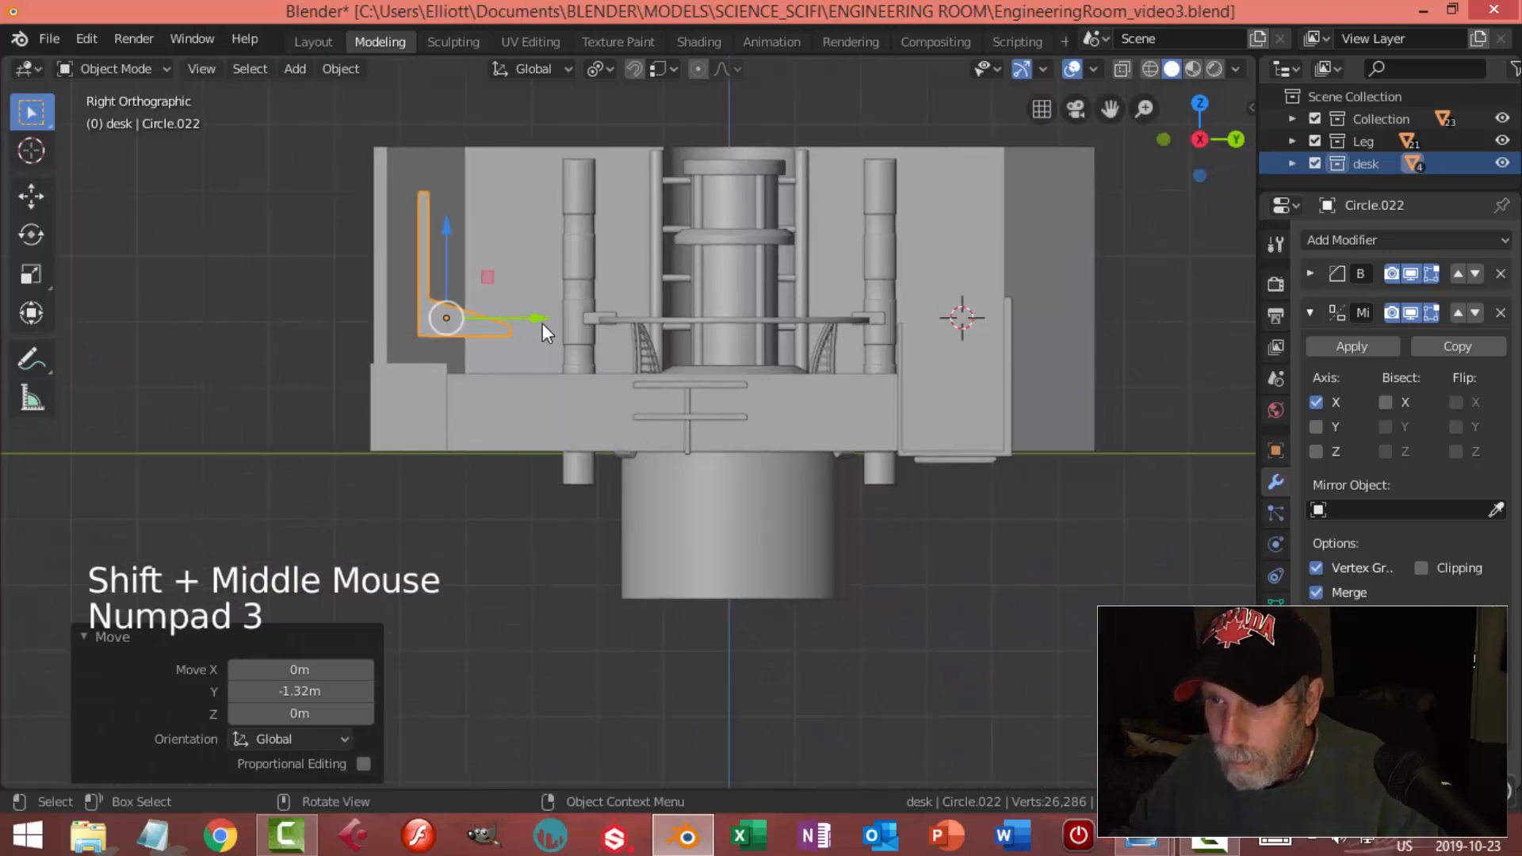
drag(536, 318, 514, 318)
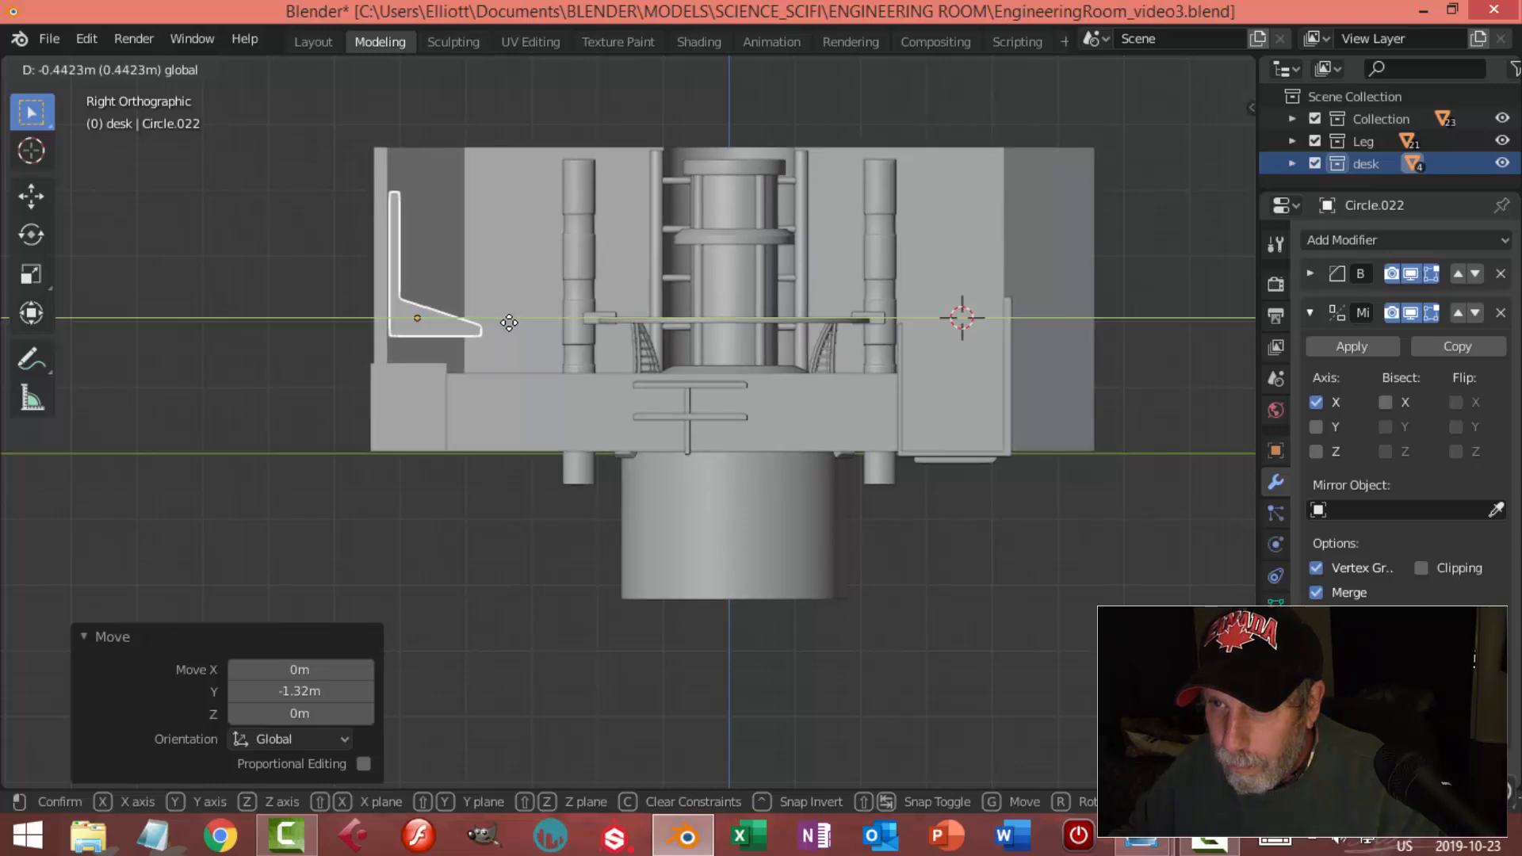
drag(509, 322, 509, 323)
middle_drag(509, 323, 518, 356)
drag(333, 259, 338, 305)
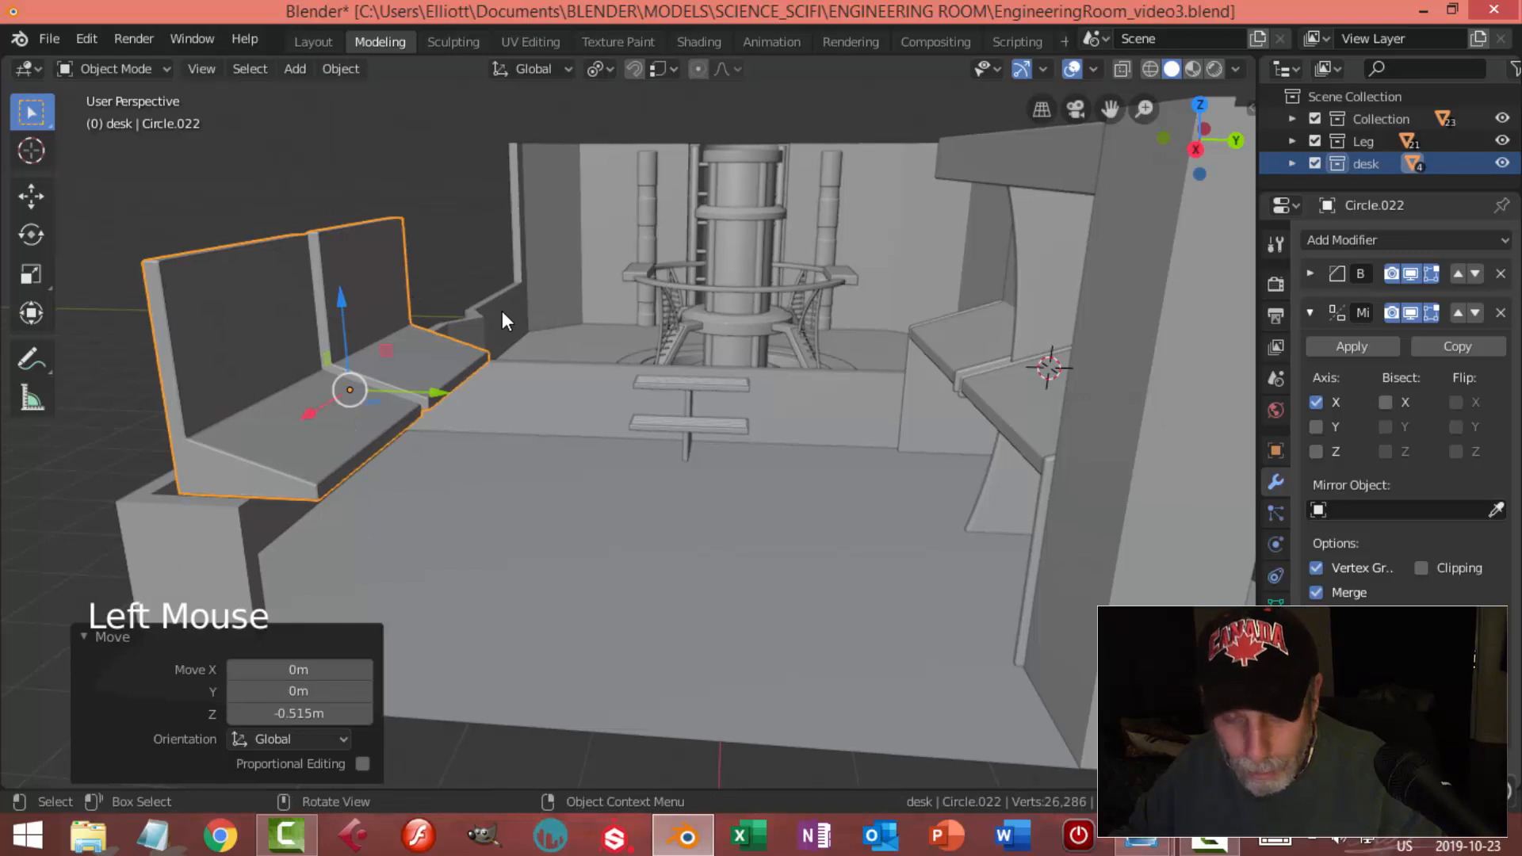
key(ctrl+z)
middle_drag(502, 311, 567, 343)
middle_drag(567, 342, 637, 355)
In Edit Mode, lower the top face of the duplicated desk's back panel about 1.42 m along Z
key(Tab)
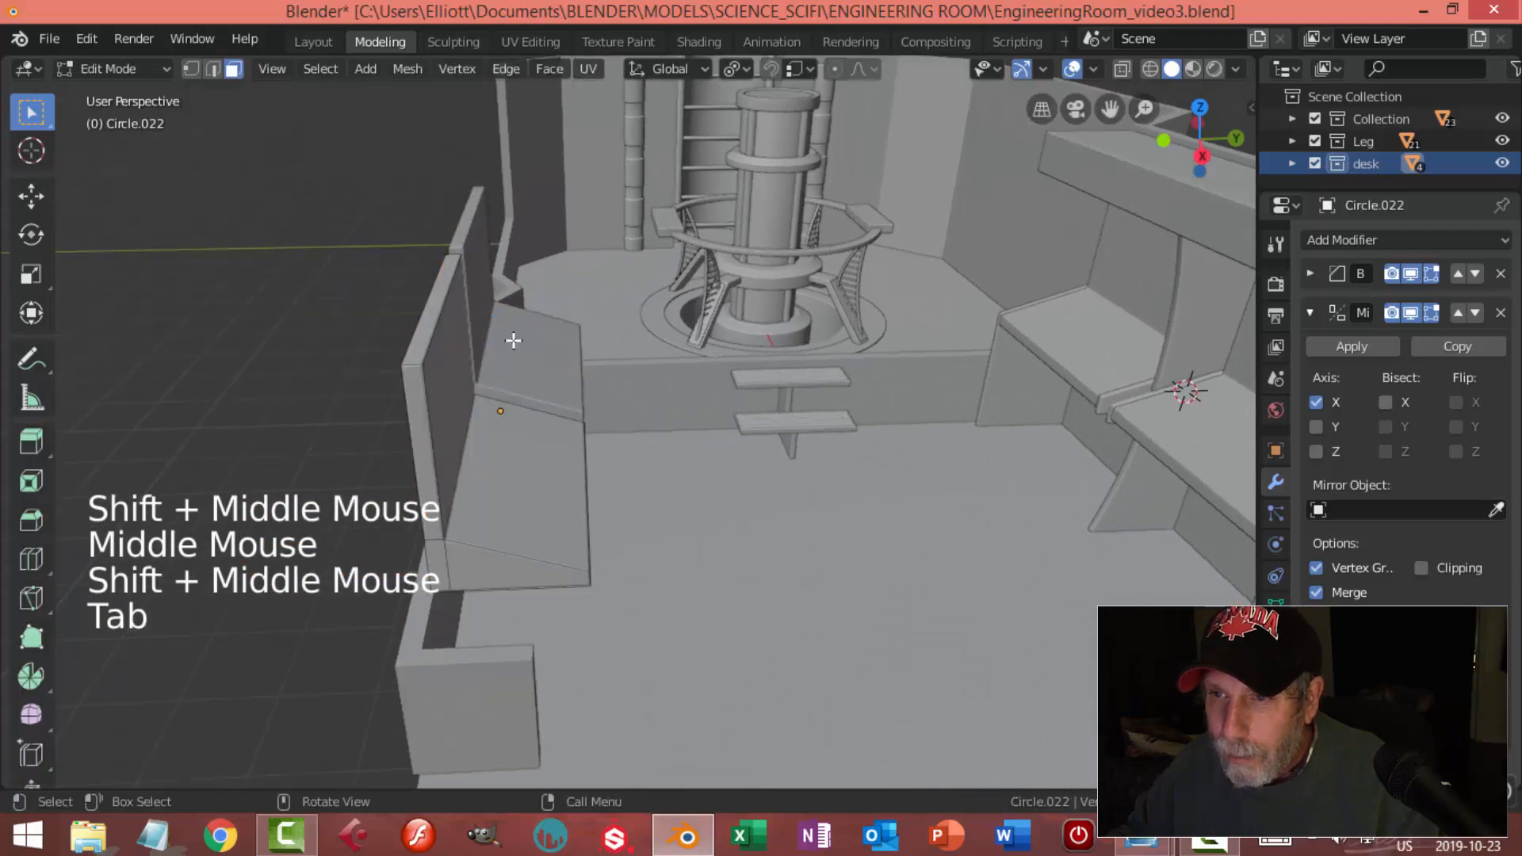
click(456, 287)
drag(430, 228, 438, 372)
middle_drag(635, 458, 812, 444)
scroll(737, 421, down, 1)
Switch to the Main_Engineering.jpg reference image and examine the consoles along the low wall, then return to Blender
mouse_move(1151, 840)
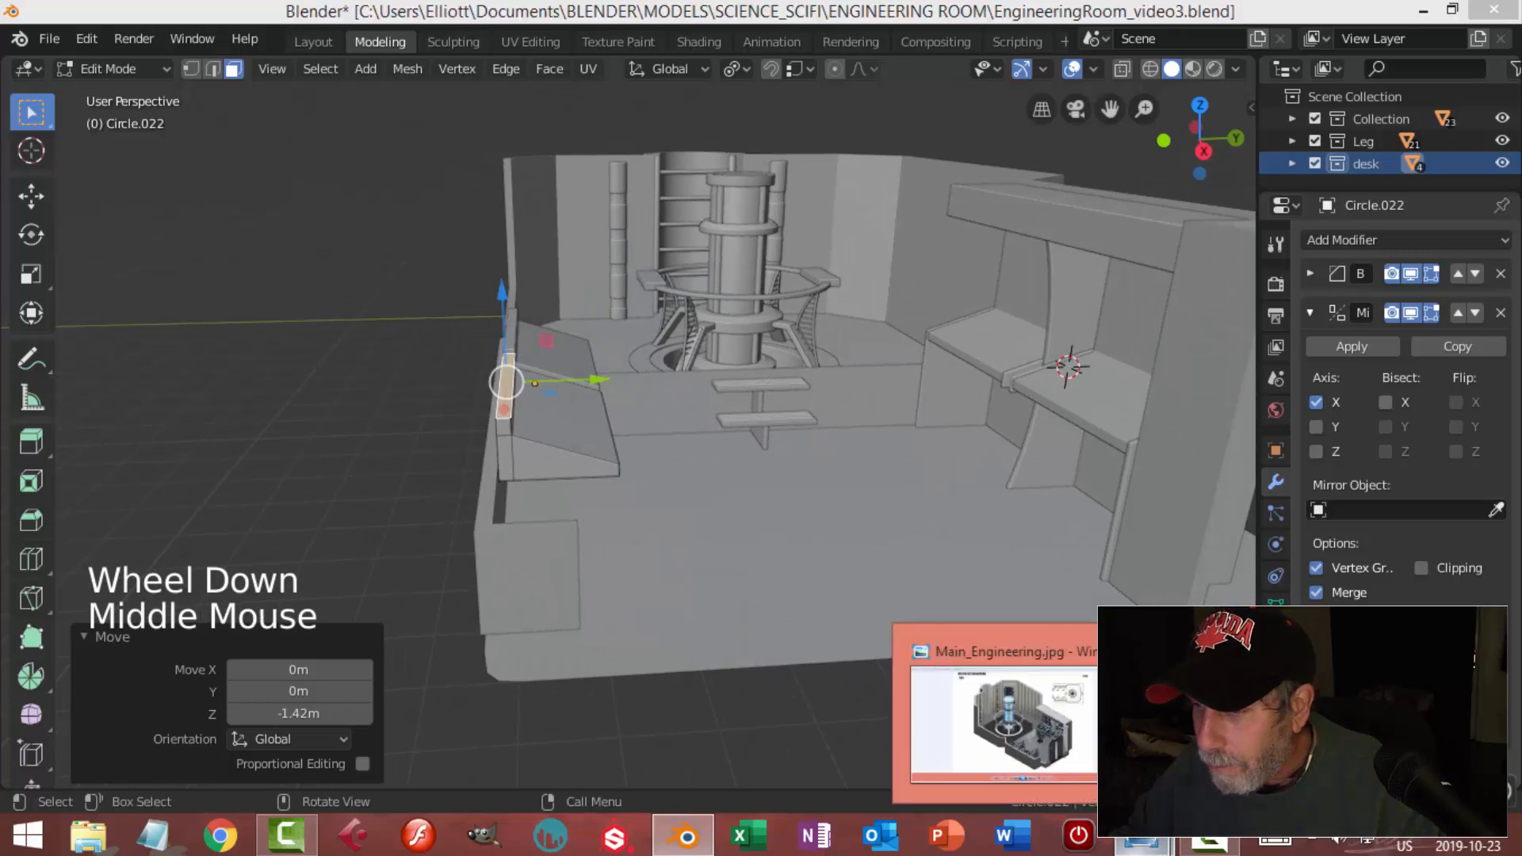
click(1061, 726)
scroll(857, 602, up, 2)
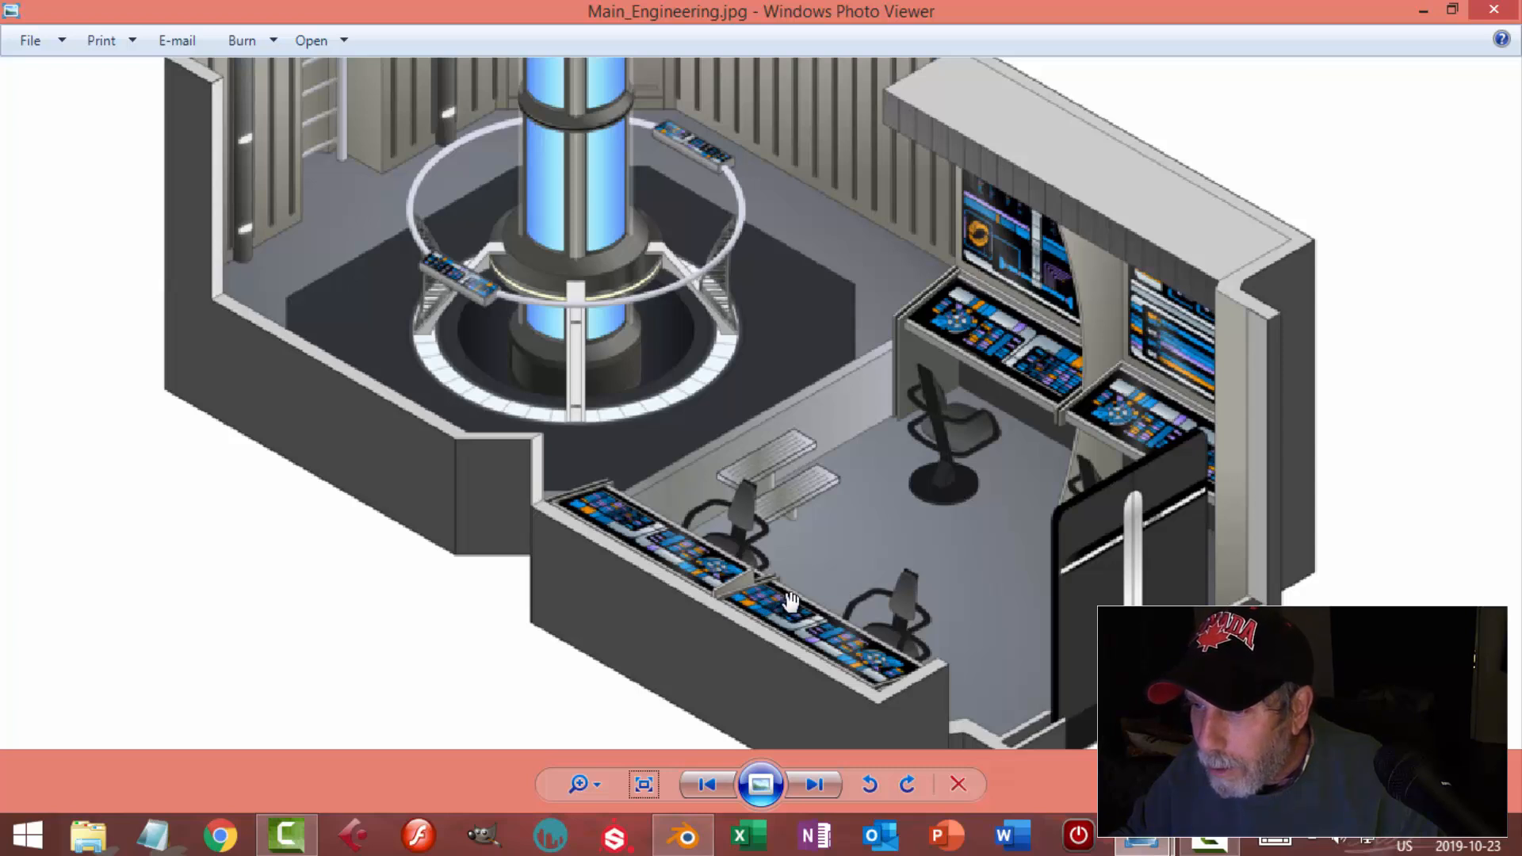
click(686, 833)
middle_drag(723, 584, 722, 505)
middle_drag(864, 500, 785, 506)
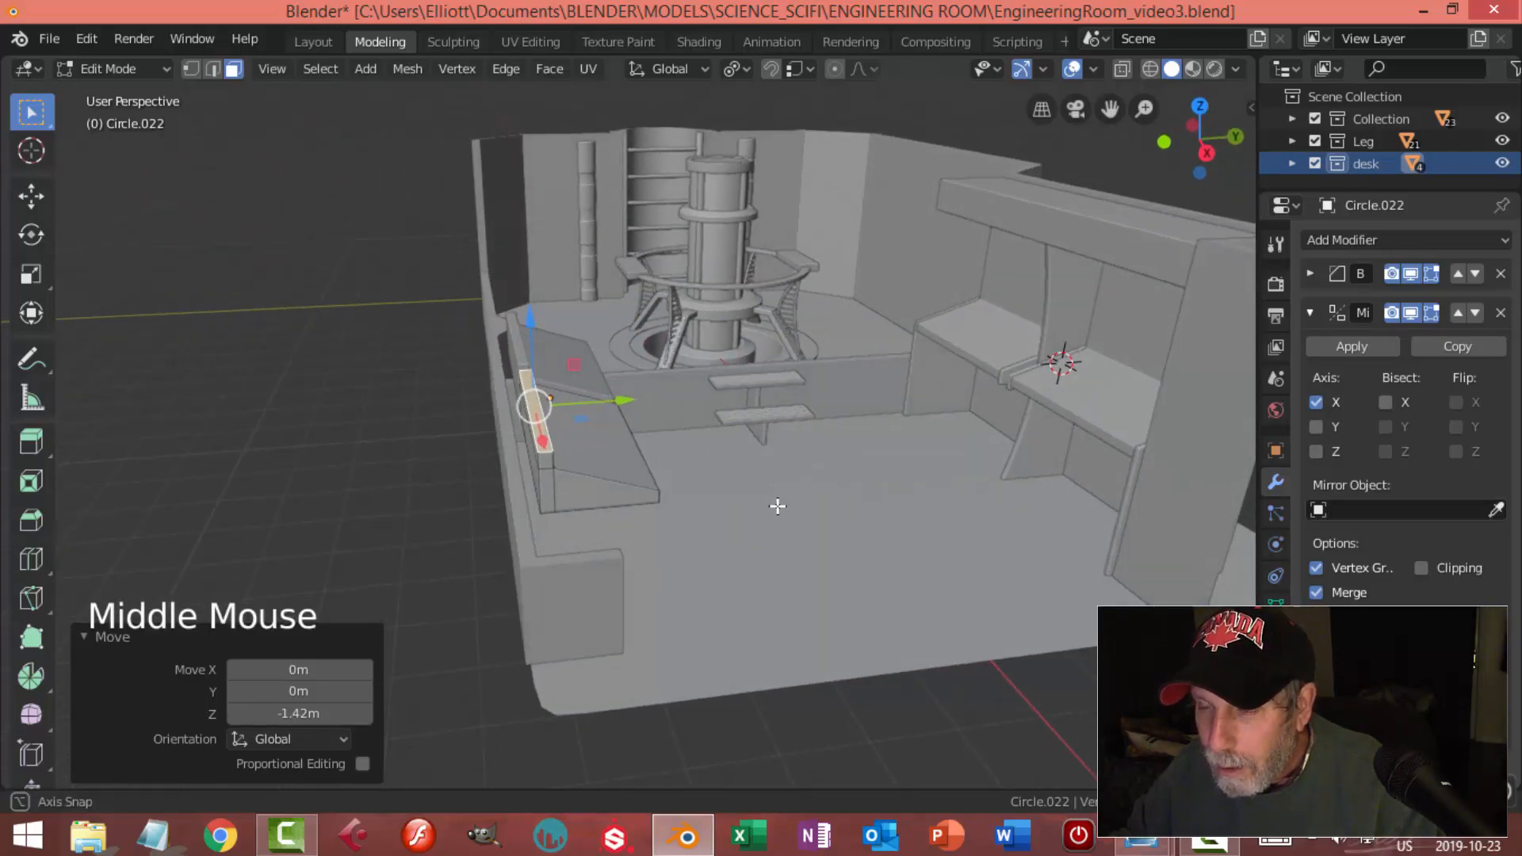
Open the room shell in Edit Mode and select the upper-edge vertices along the low wall through to its open end
key(Tab)
middle_drag(643, 494, 532, 403)
click(453, 356)
key(Tab)
key(1)
scroll(529, 274, up, 2)
middle_drag(528, 274, 488, 258)
click(683, 143)
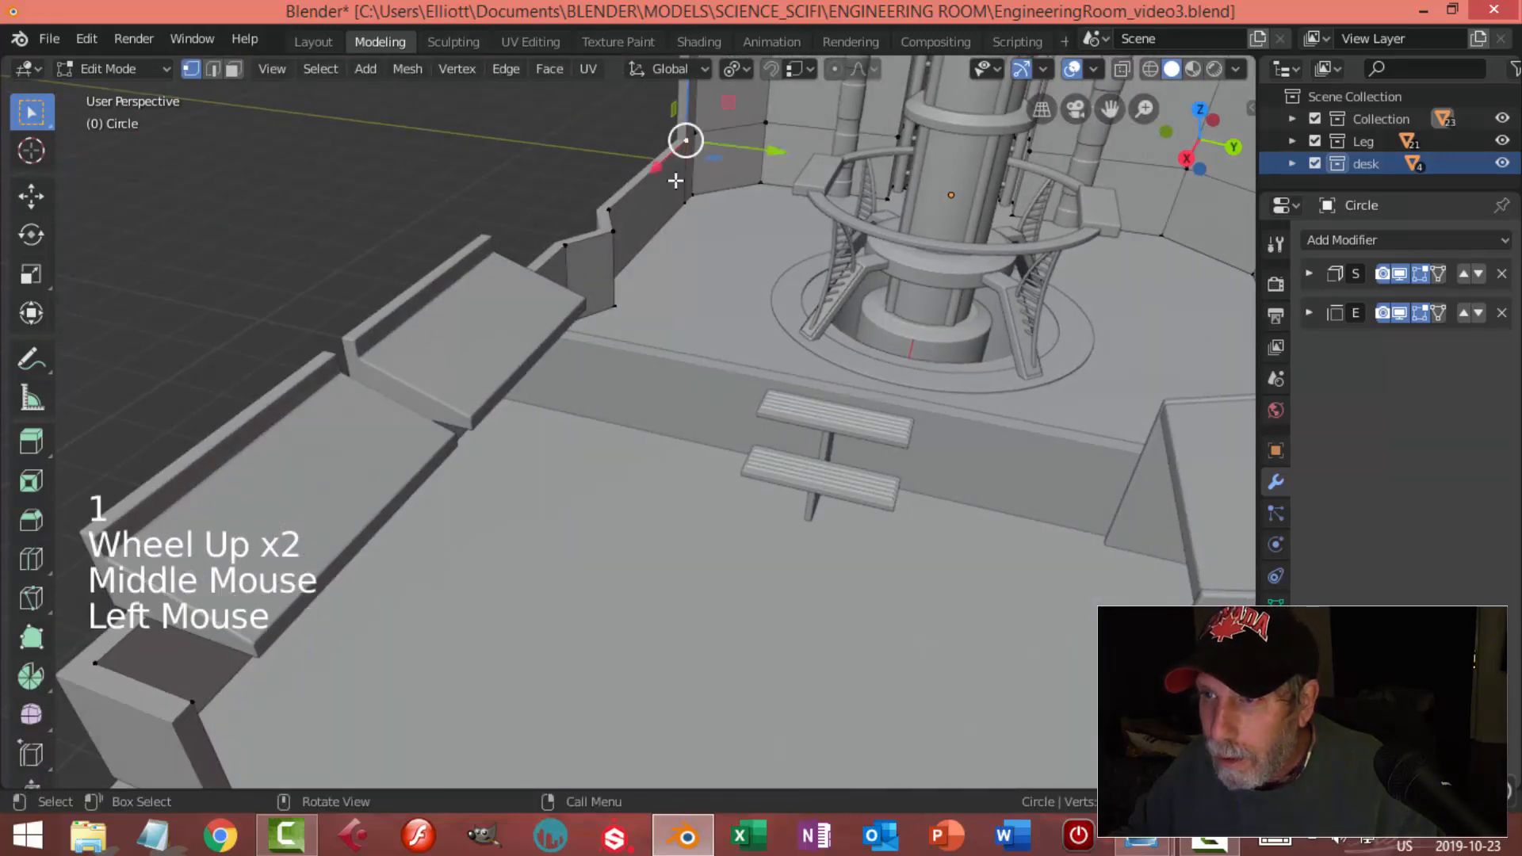
shift+click(606, 210)
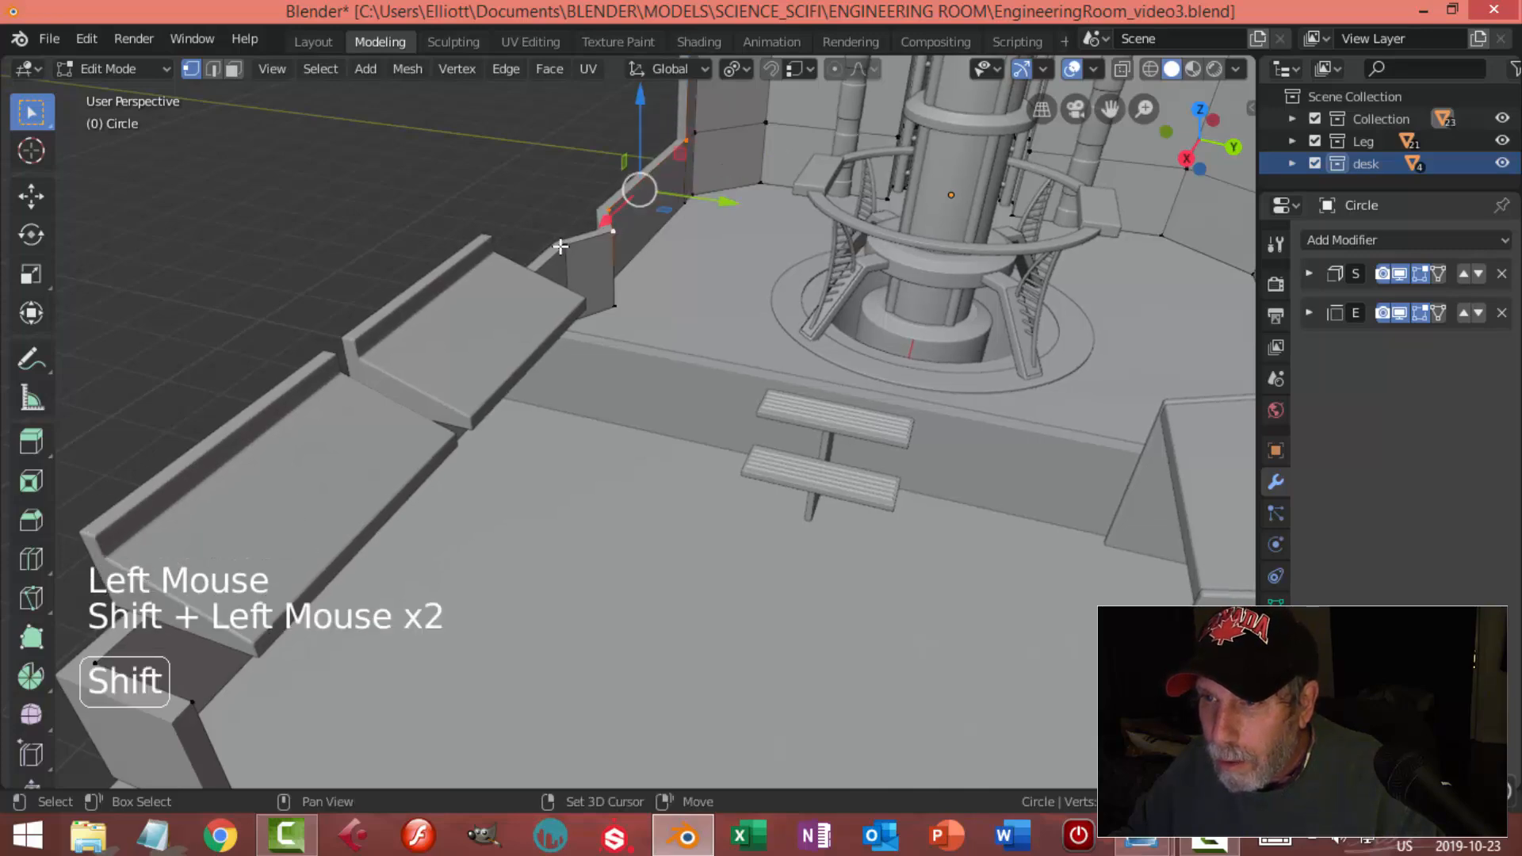
scroll(578, 291, down, 2)
middle_drag(578, 290, 783, 474)
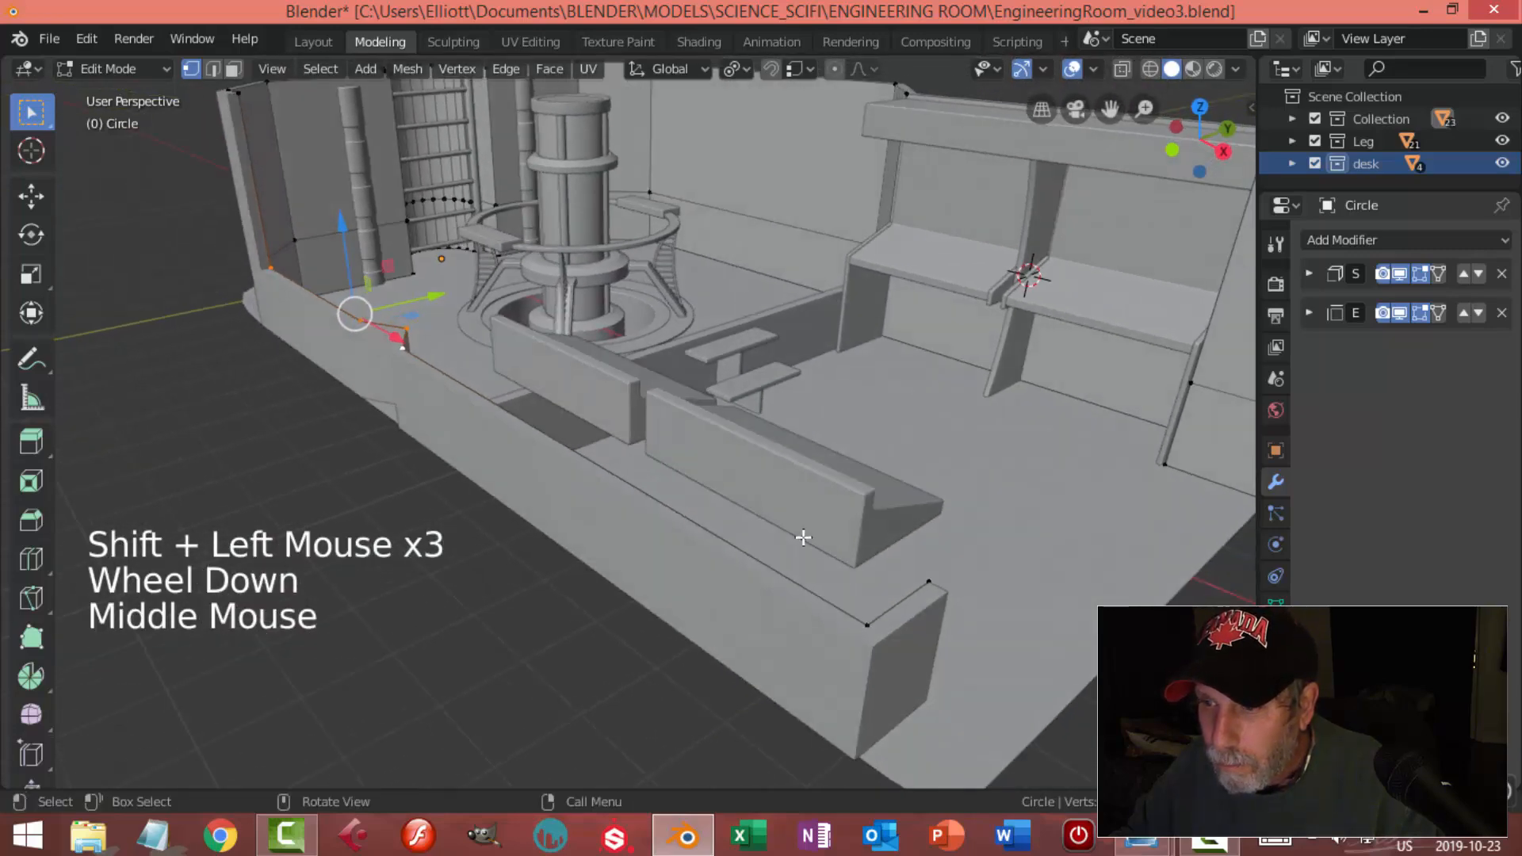
shift+click(866, 619)
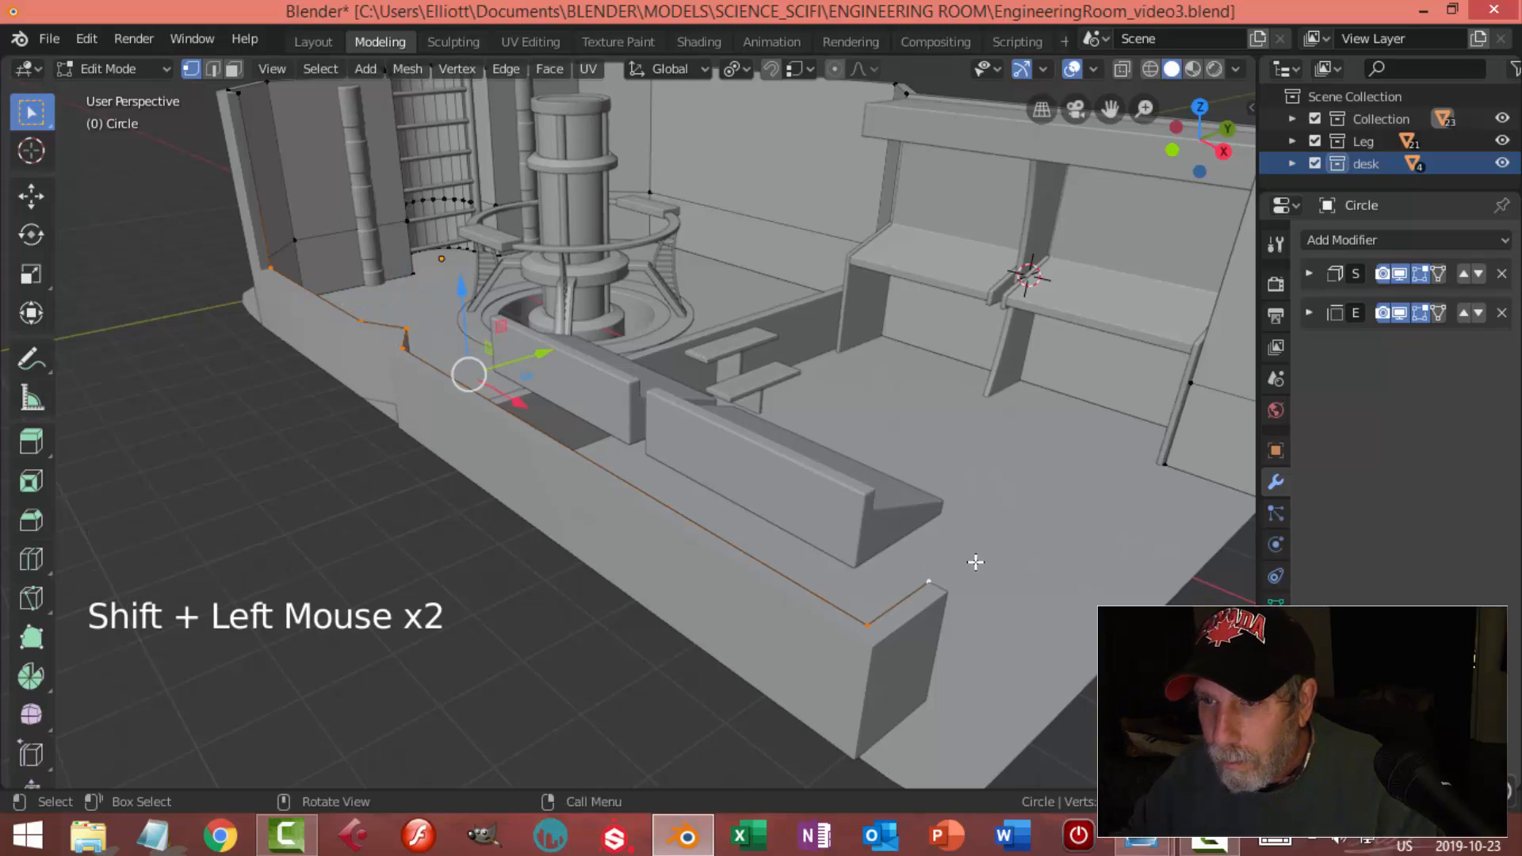
middle_drag(975, 554, 905, 543)
drag(486, 262, 518, 184)
middle_drag(860, 356, 806, 355)
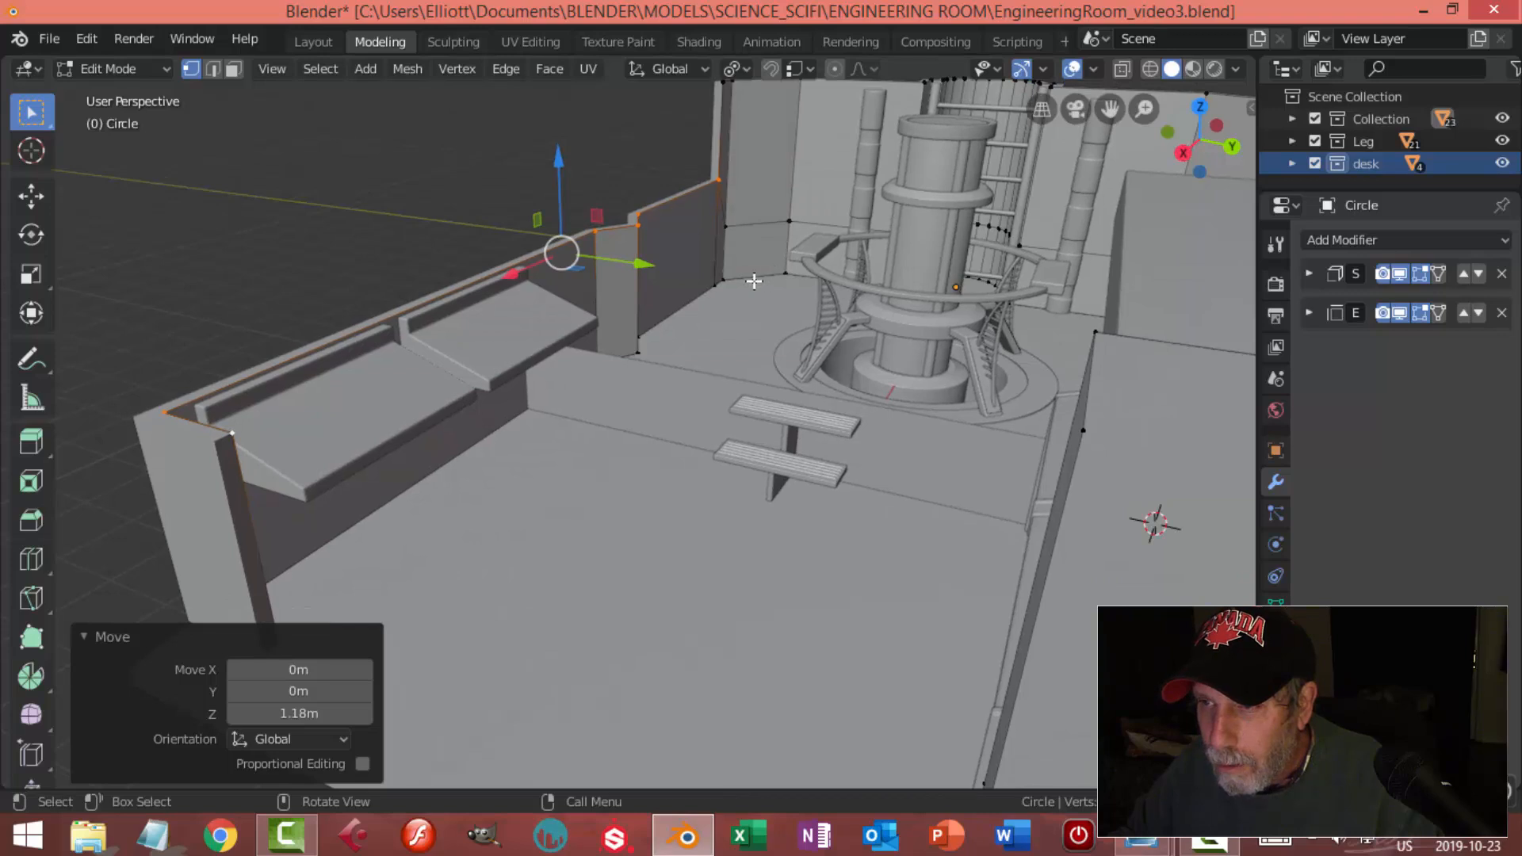
key(ctrl+z)
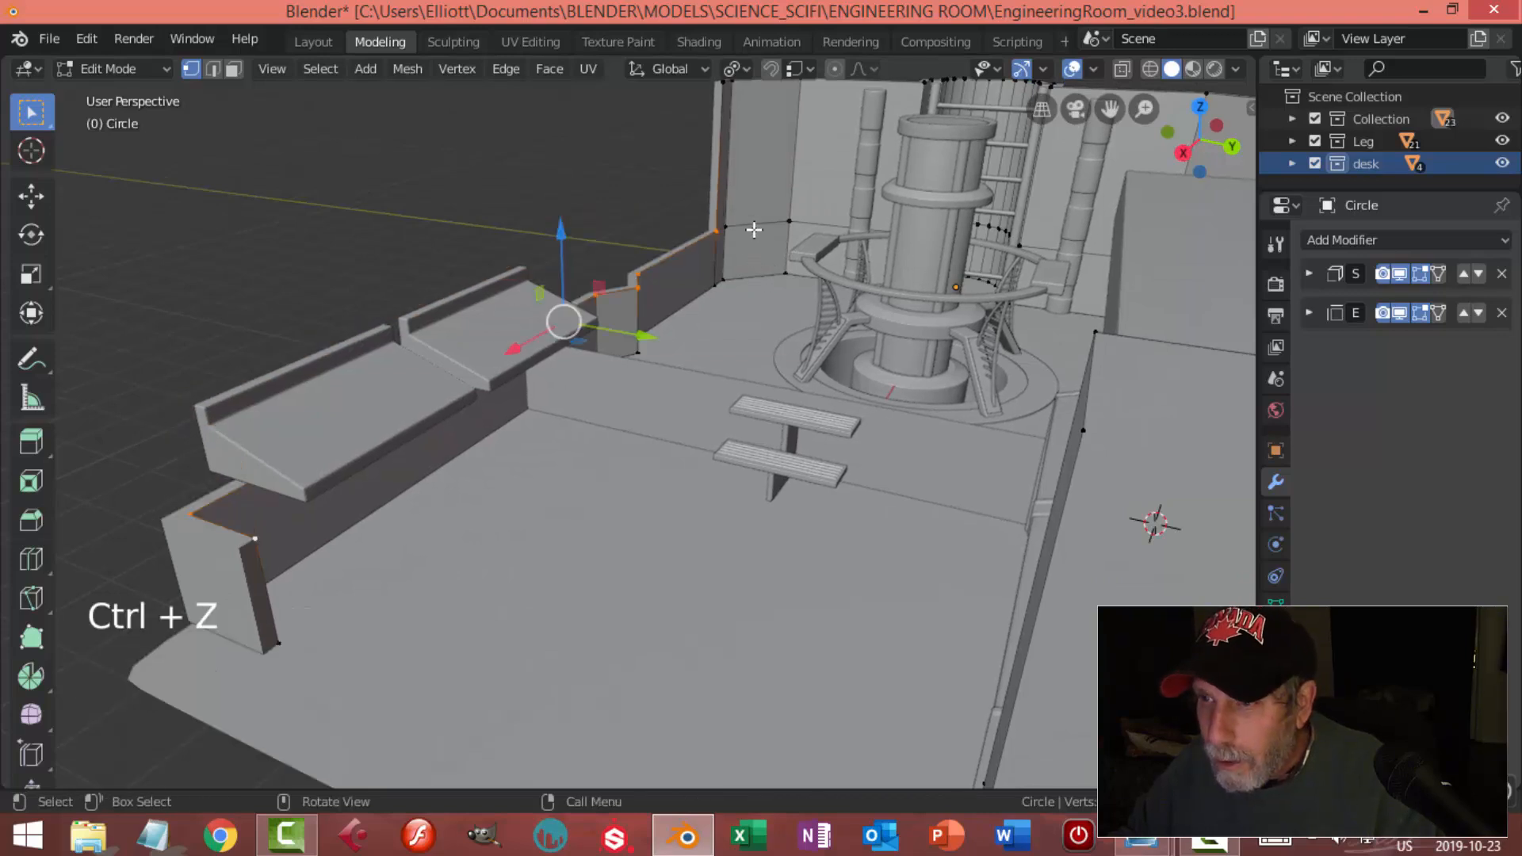
Add the tall walls' horizontal edge loop to the selection, raise it all about 1.01 m, and compare with the reference image
alt+shift+click(789, 253)
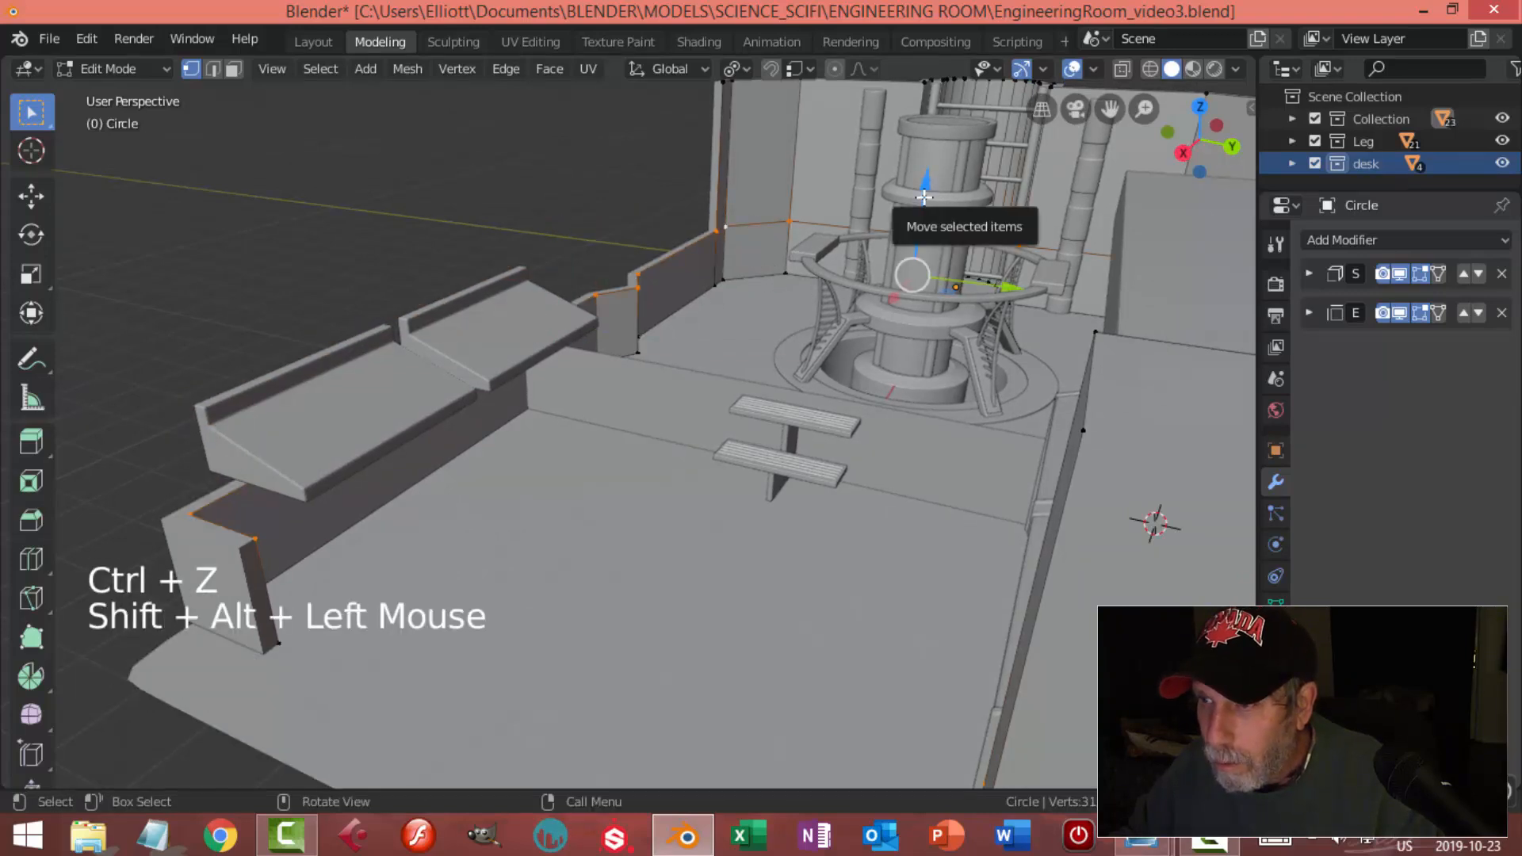
drag(921, 212, 959, 146)
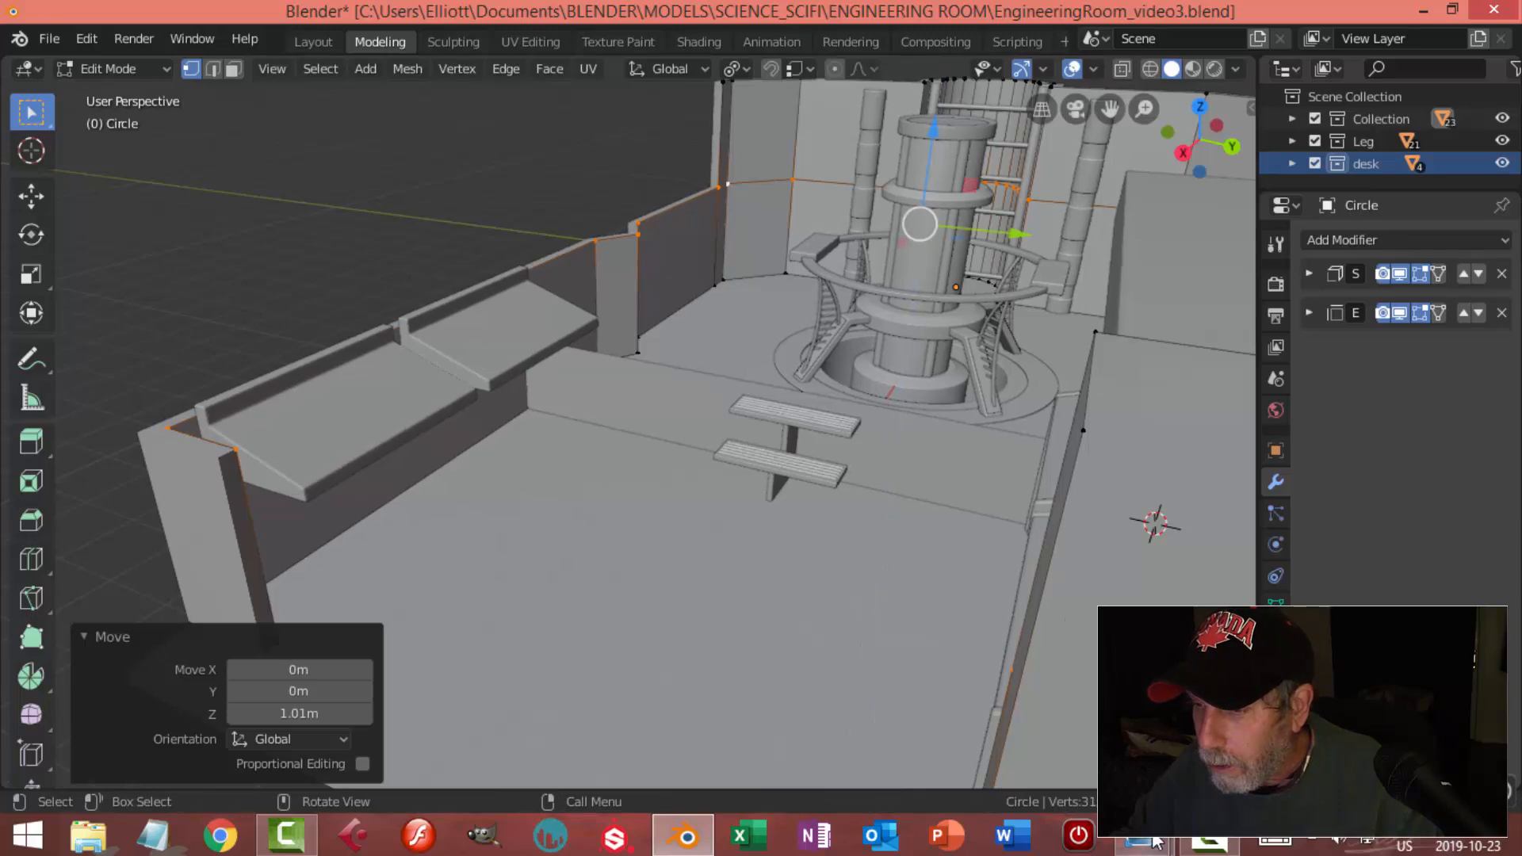
mouse_move(1151, 838)
click(1011, 760)
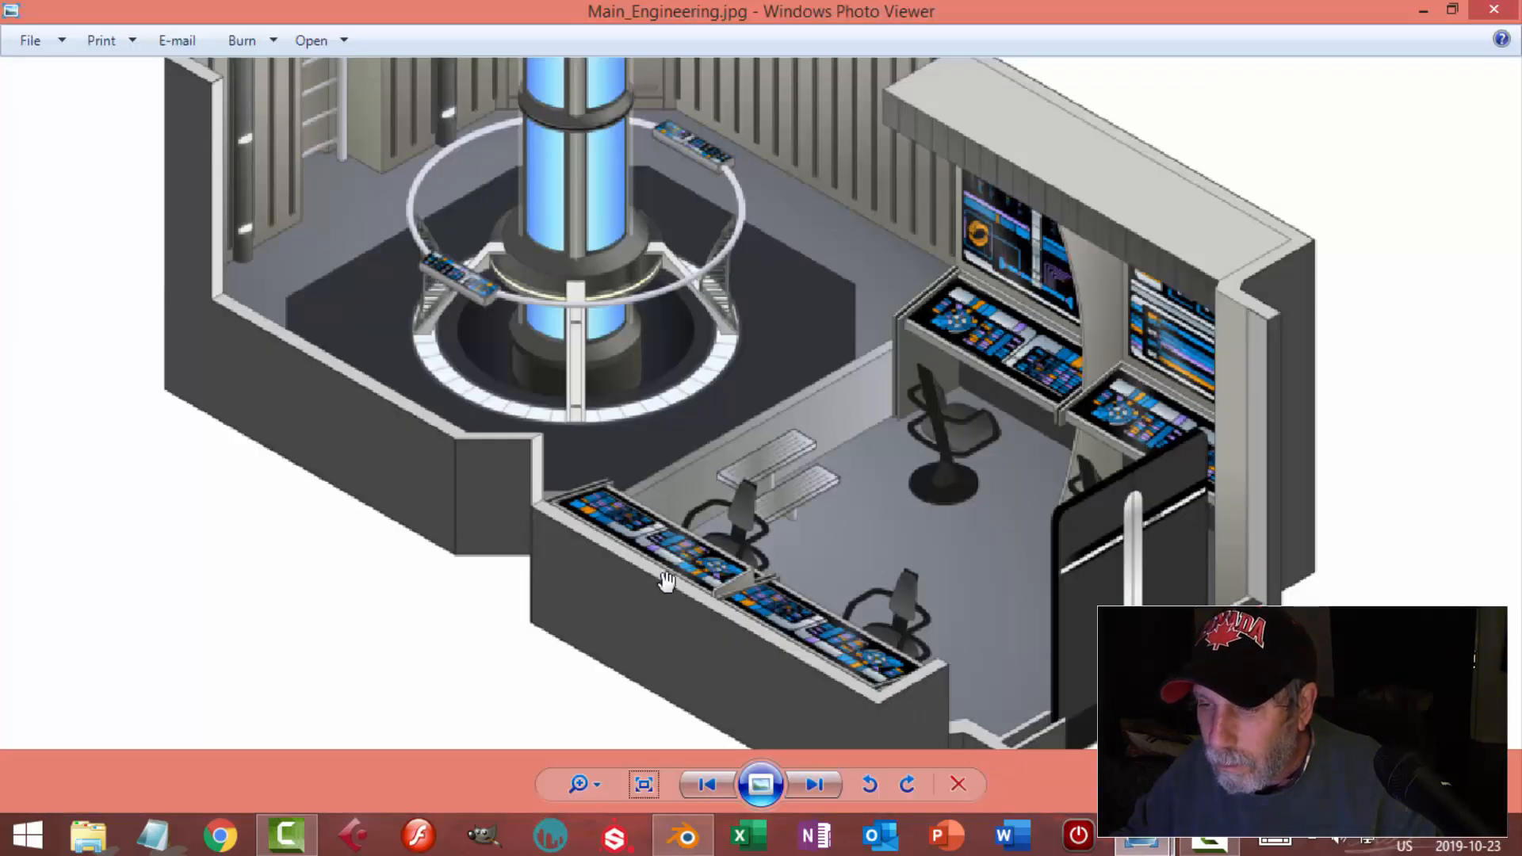
click(688, 837)
Leave Edit Mode with everything deselected and compare the low wall's outside with the Main_Engineering.jpg reference image
middle_drag(591, 621, 929, 447)
scroll(682, 533, down, 3)
key(alt+a)
key(Tab)
key(alt+a)
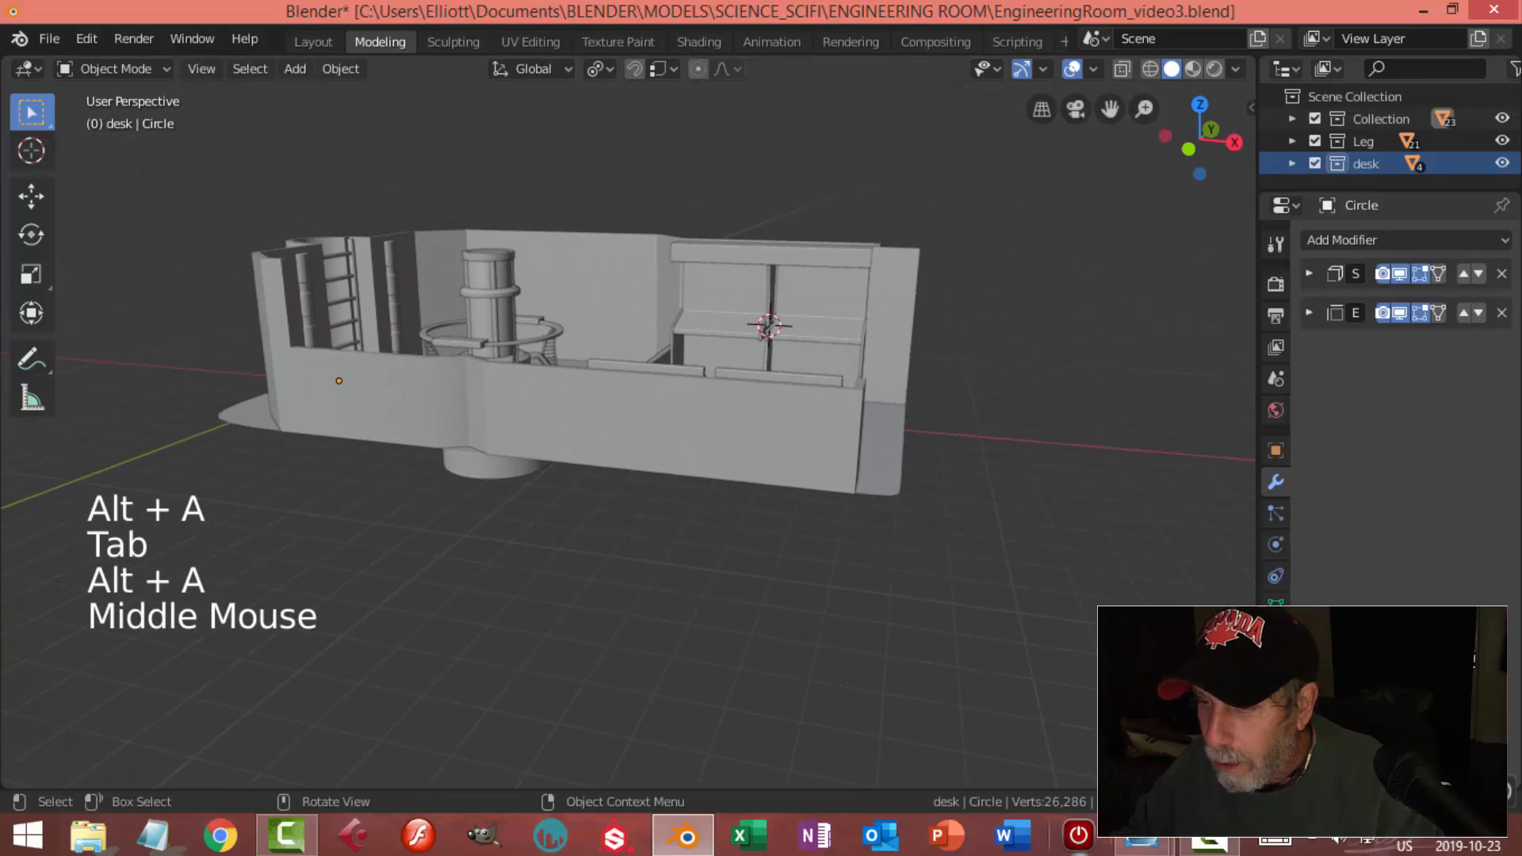
mouse_move(1135, 841)
click(951, 753)
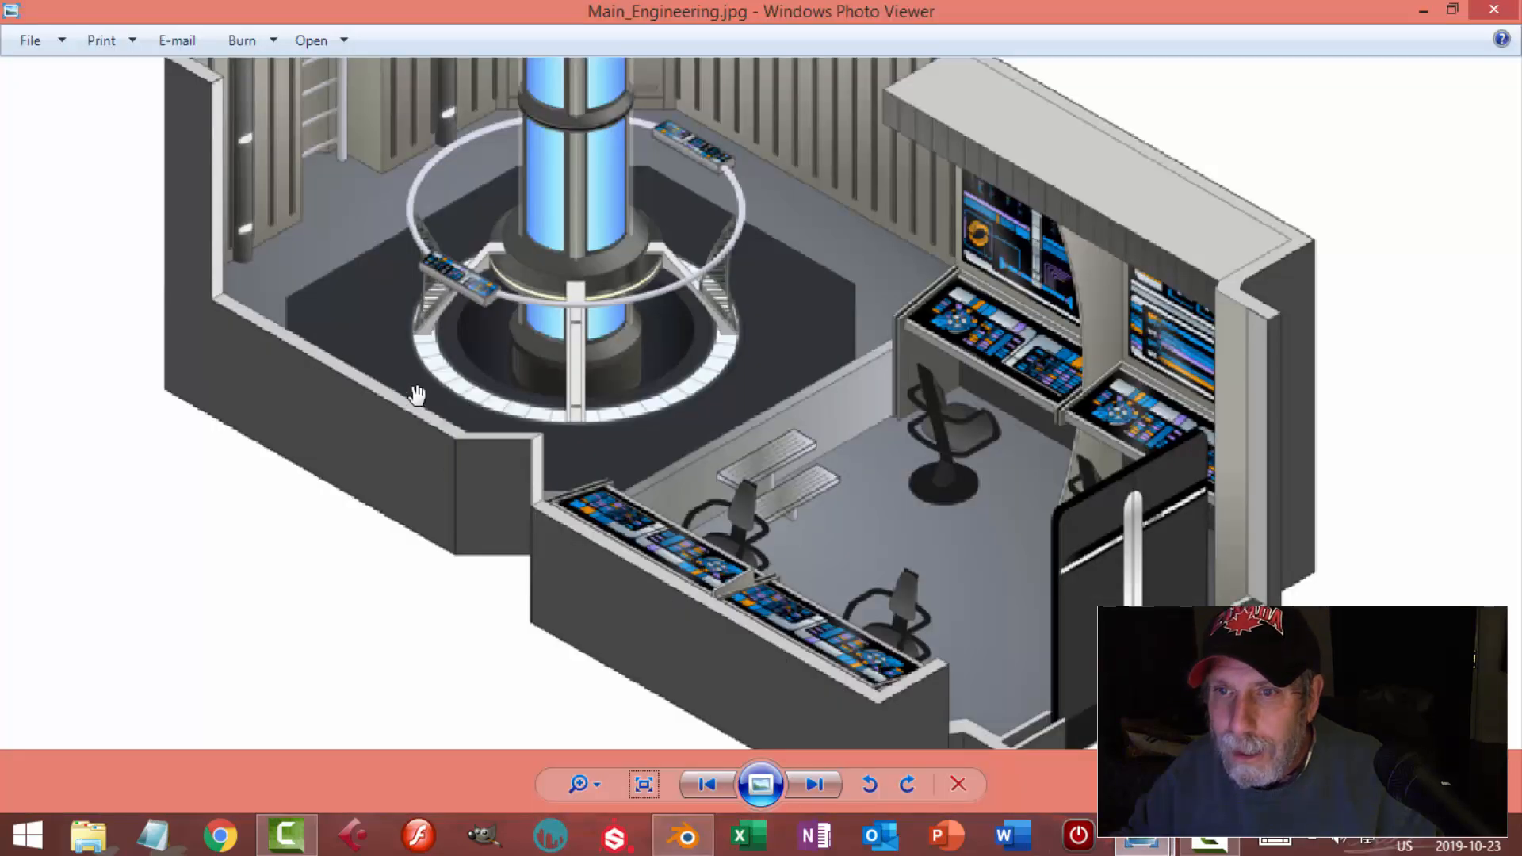
scroll(355, 253, down, 1)
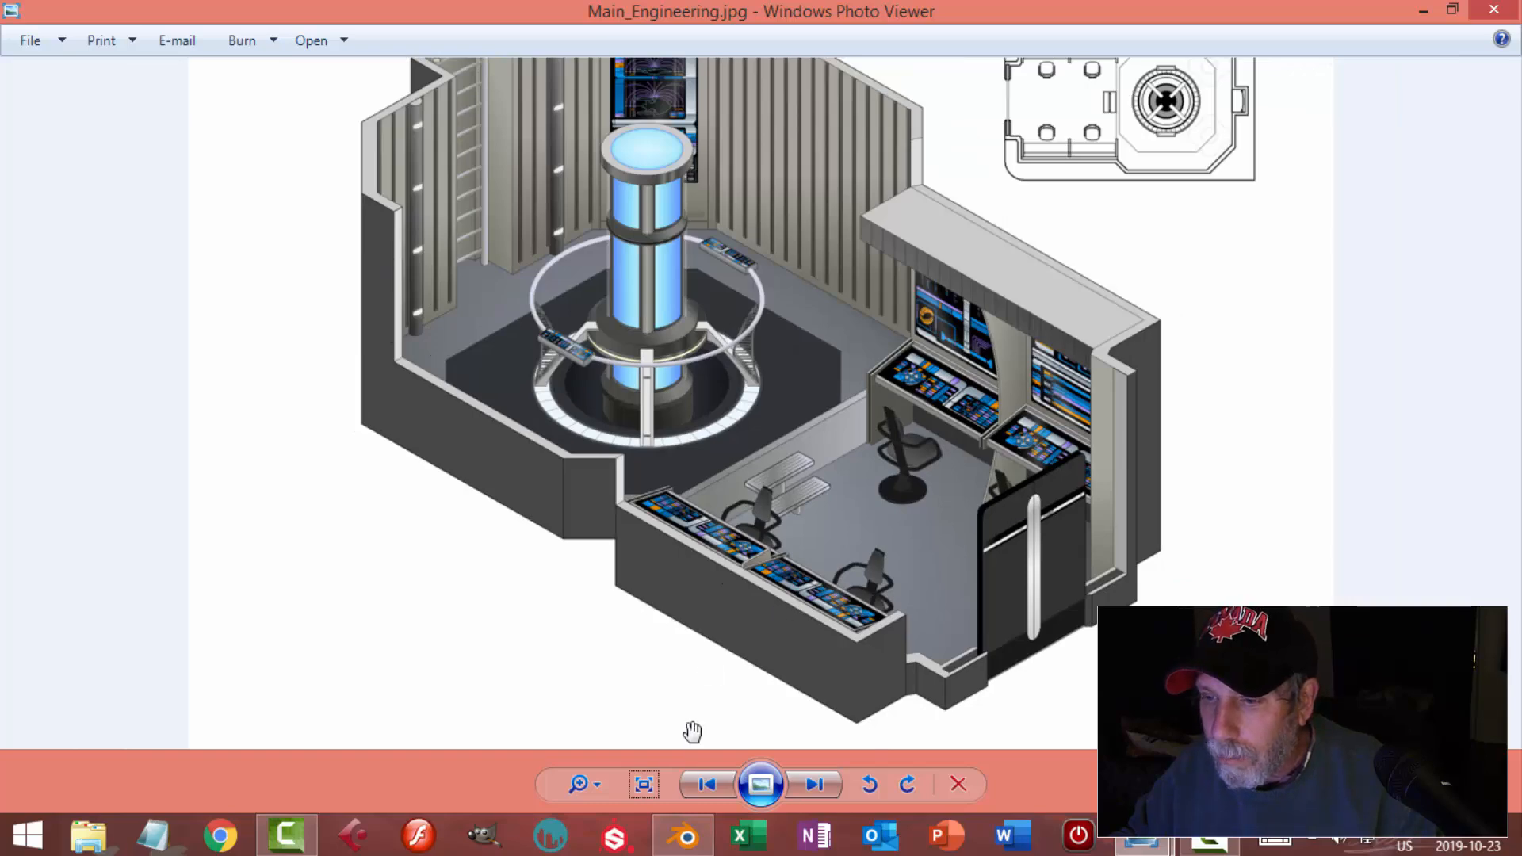
click(694, 835)
Select both the original wall desk and its copy by the low wall, and lower them about 0.225 m along Z
middle_drag(811, 534, 668, 550)
scroll(815, 546, up, 2)
shift+middle_drag(815, 547, 792, 469)
click(734, 360)
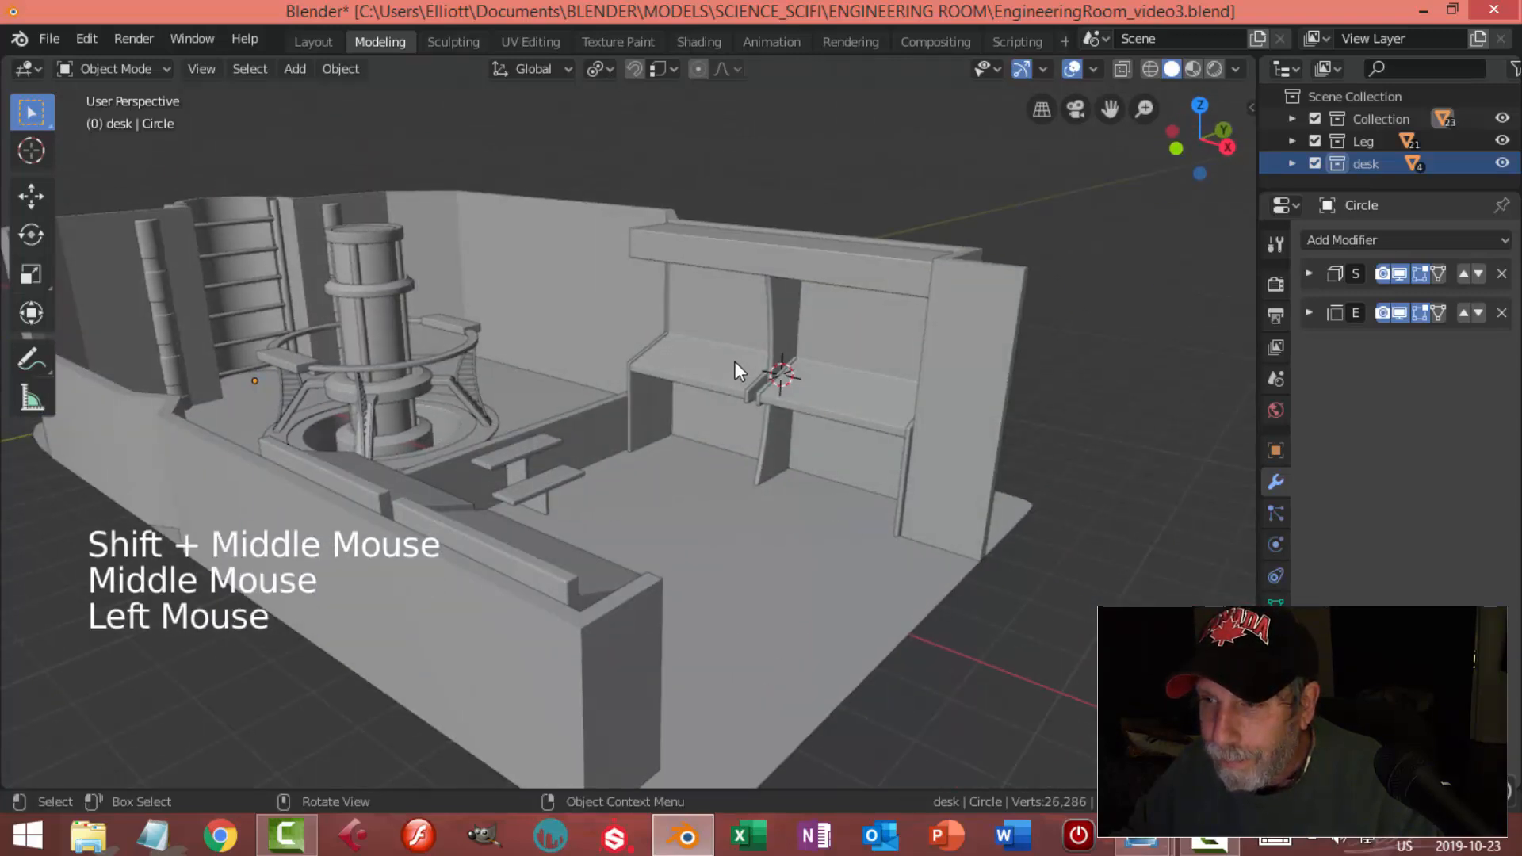
middle_drag(796, 298, 603, 424)
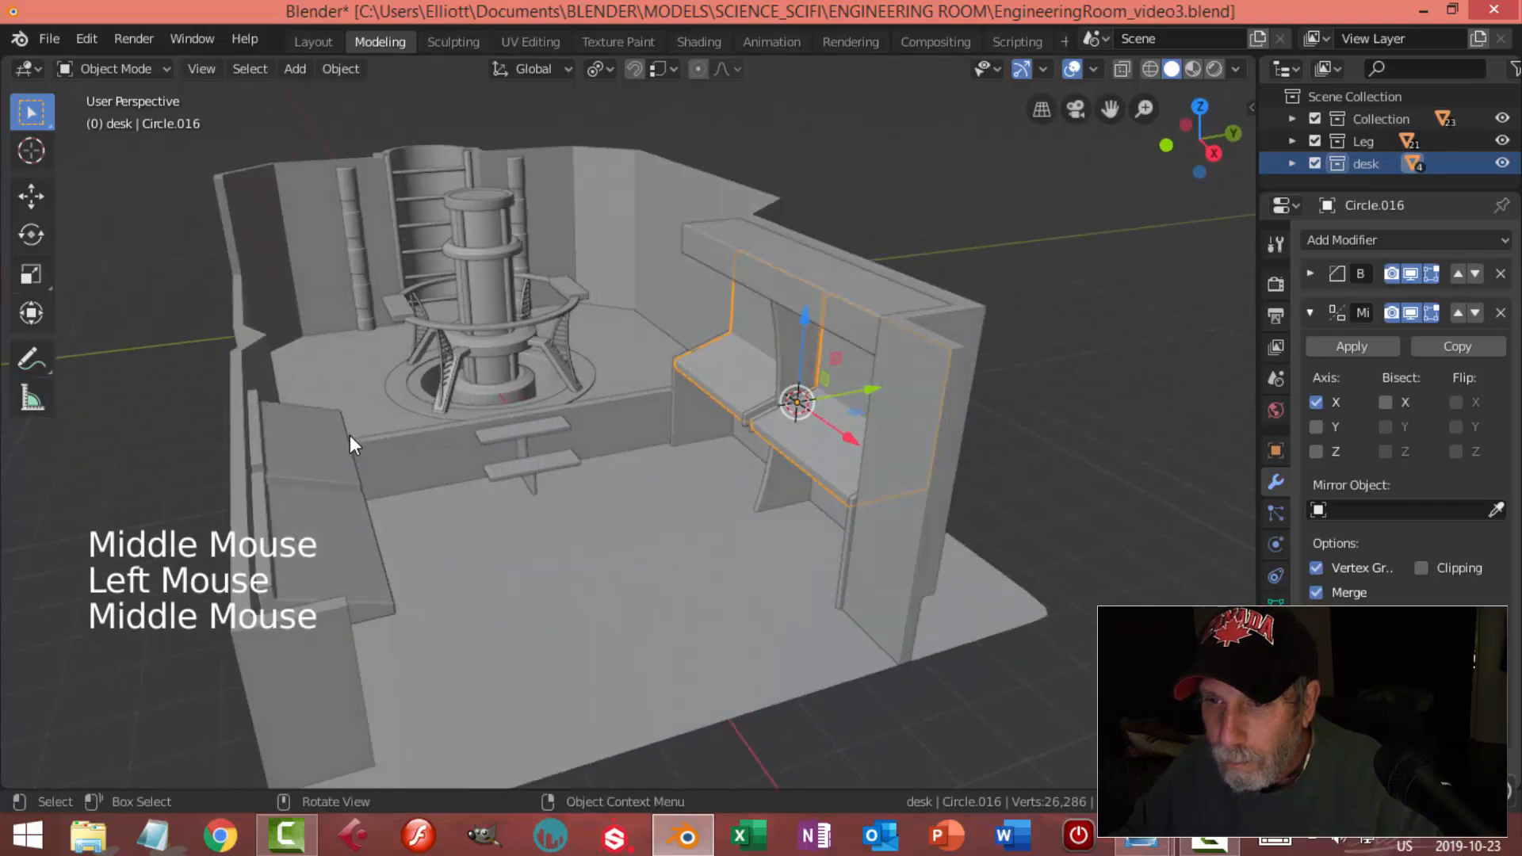
shift+click(344, 436)
middle_drag(728, 349, 869, 397)
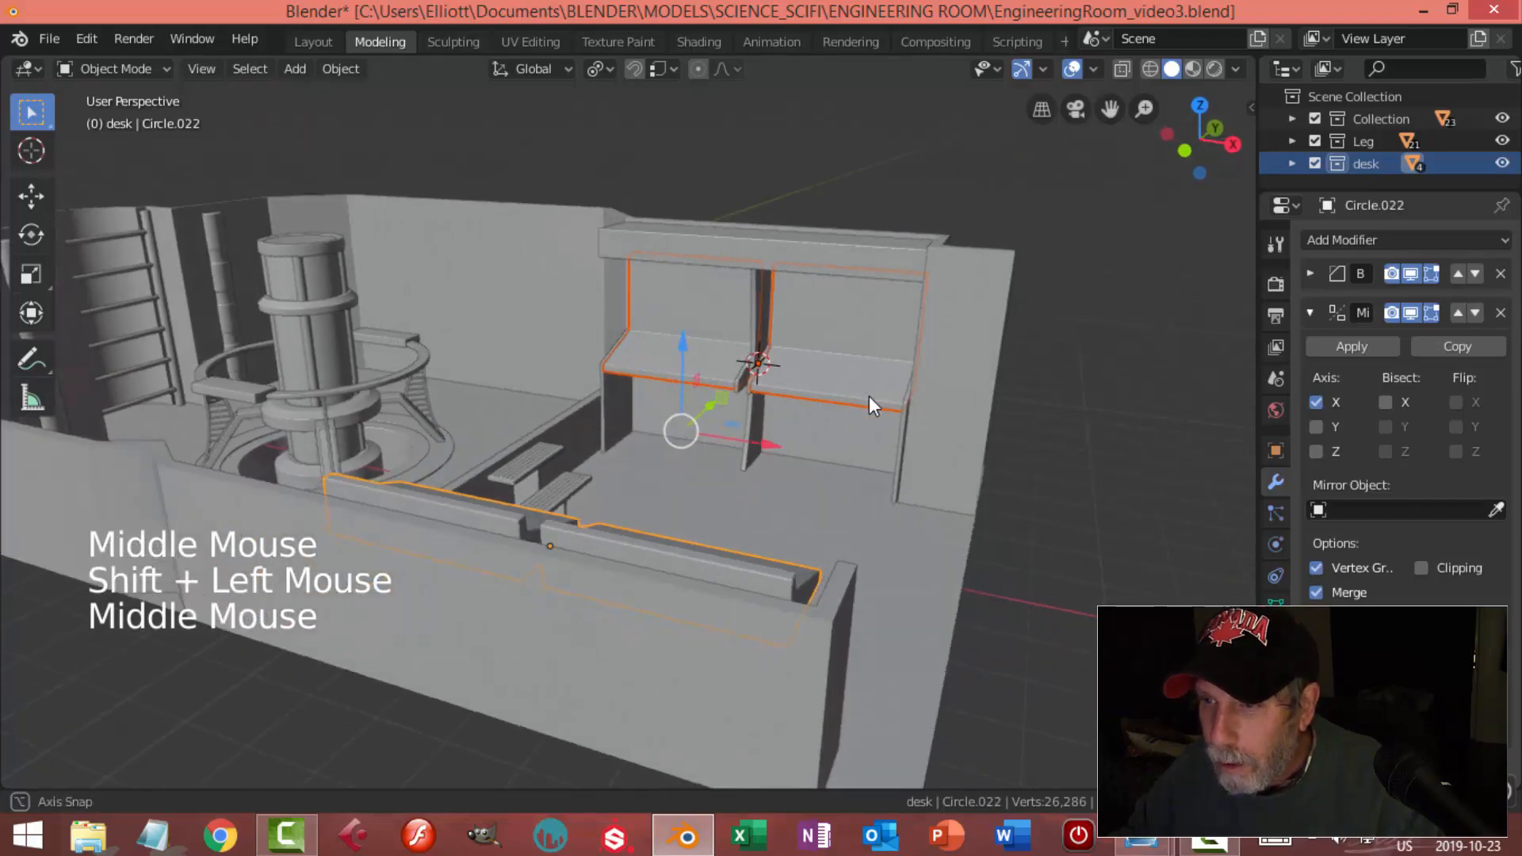
drag(682, 349, 675, 355)
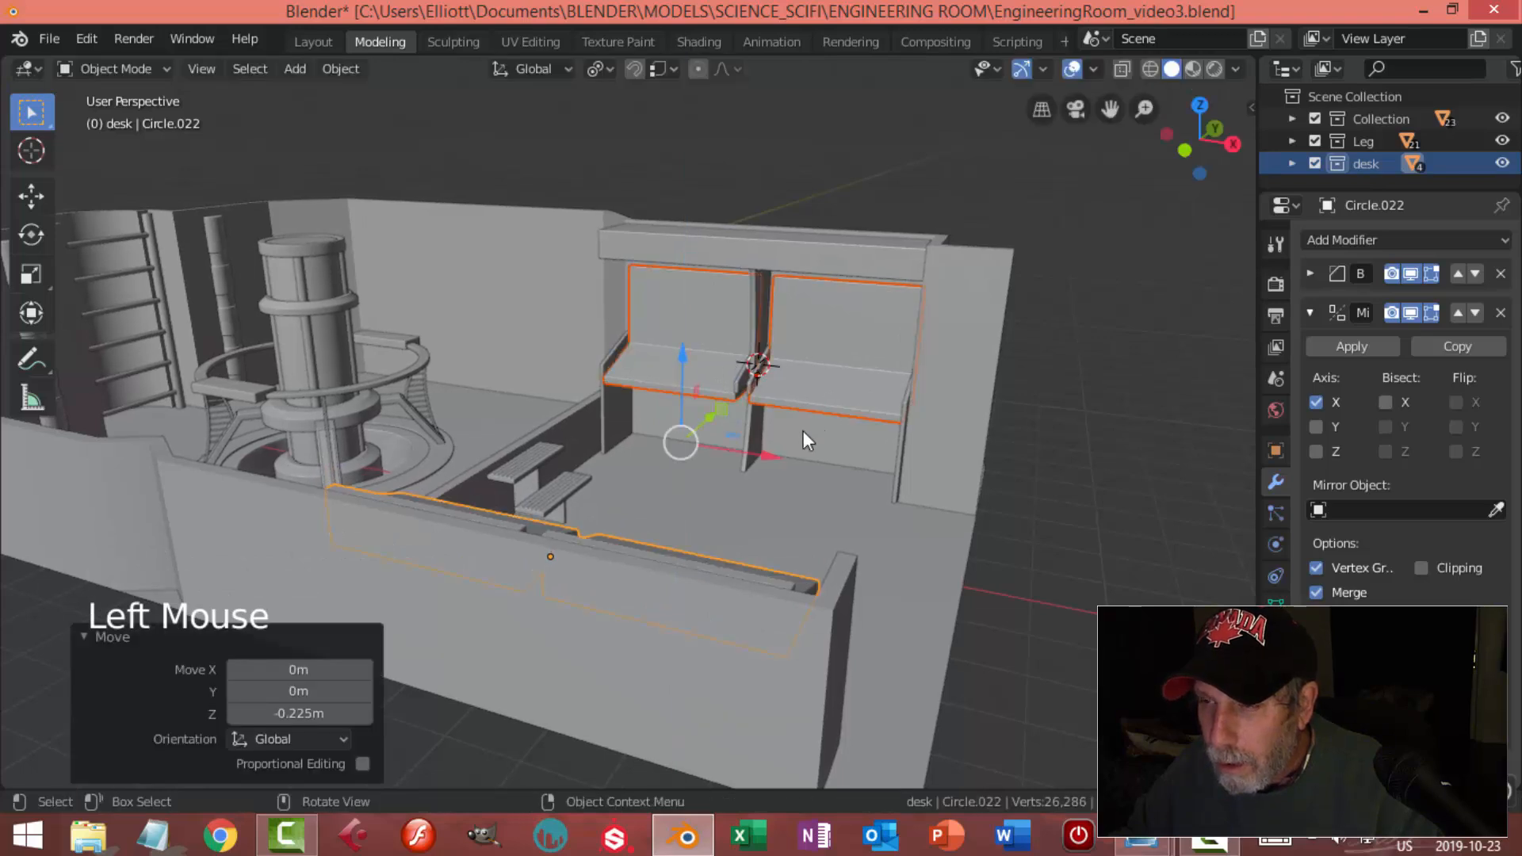
Select the original desk's outer side panels and small middle dividers, and lower them about 0.186 m along Z
middle_drag(818, 433, 620, 406)
scroll(772, 440, up, 2)
key(alt+a)
scroll(658, 386, up, 1)
click(620, 407)
scroll(825, 417, up, 2)
shift+middle_drag(825, 417, 772, 434)
scroll(841, 407, up, 2)
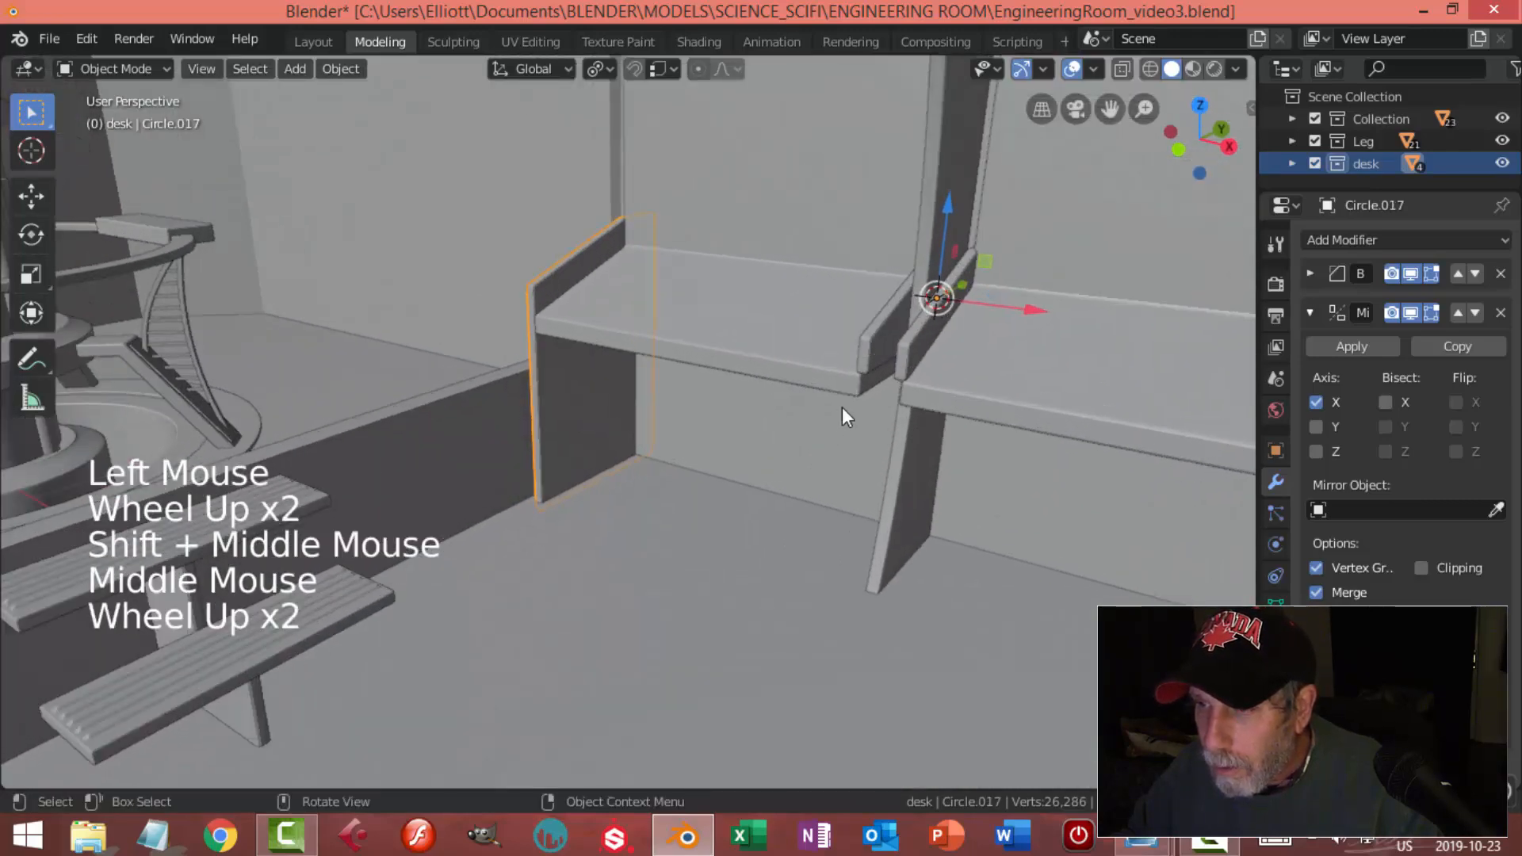
shift+click(880, 342)
shift+click(912, 351)
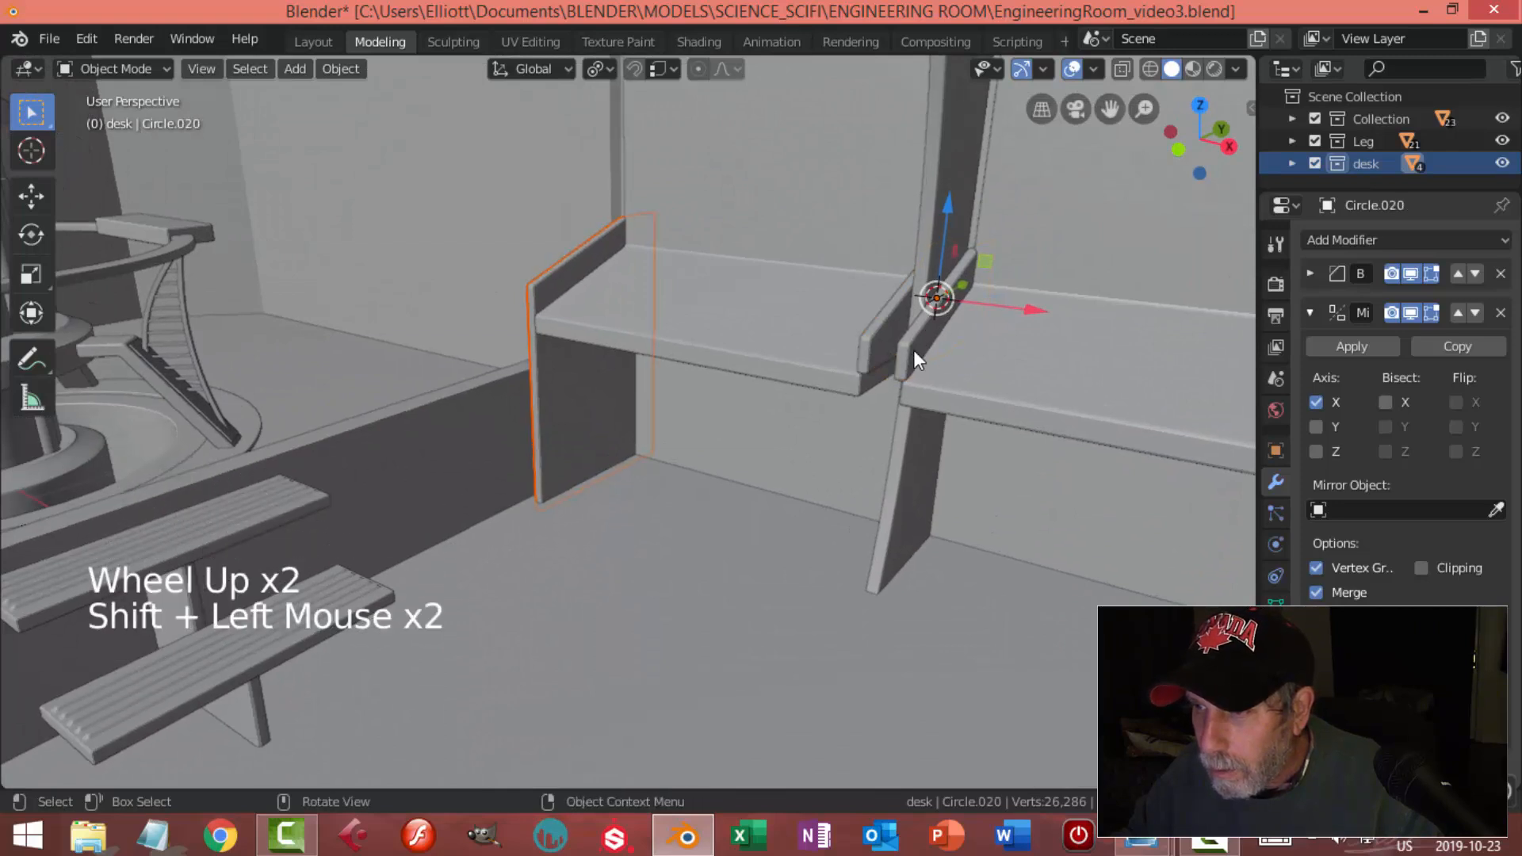
shift+click(907, 344)
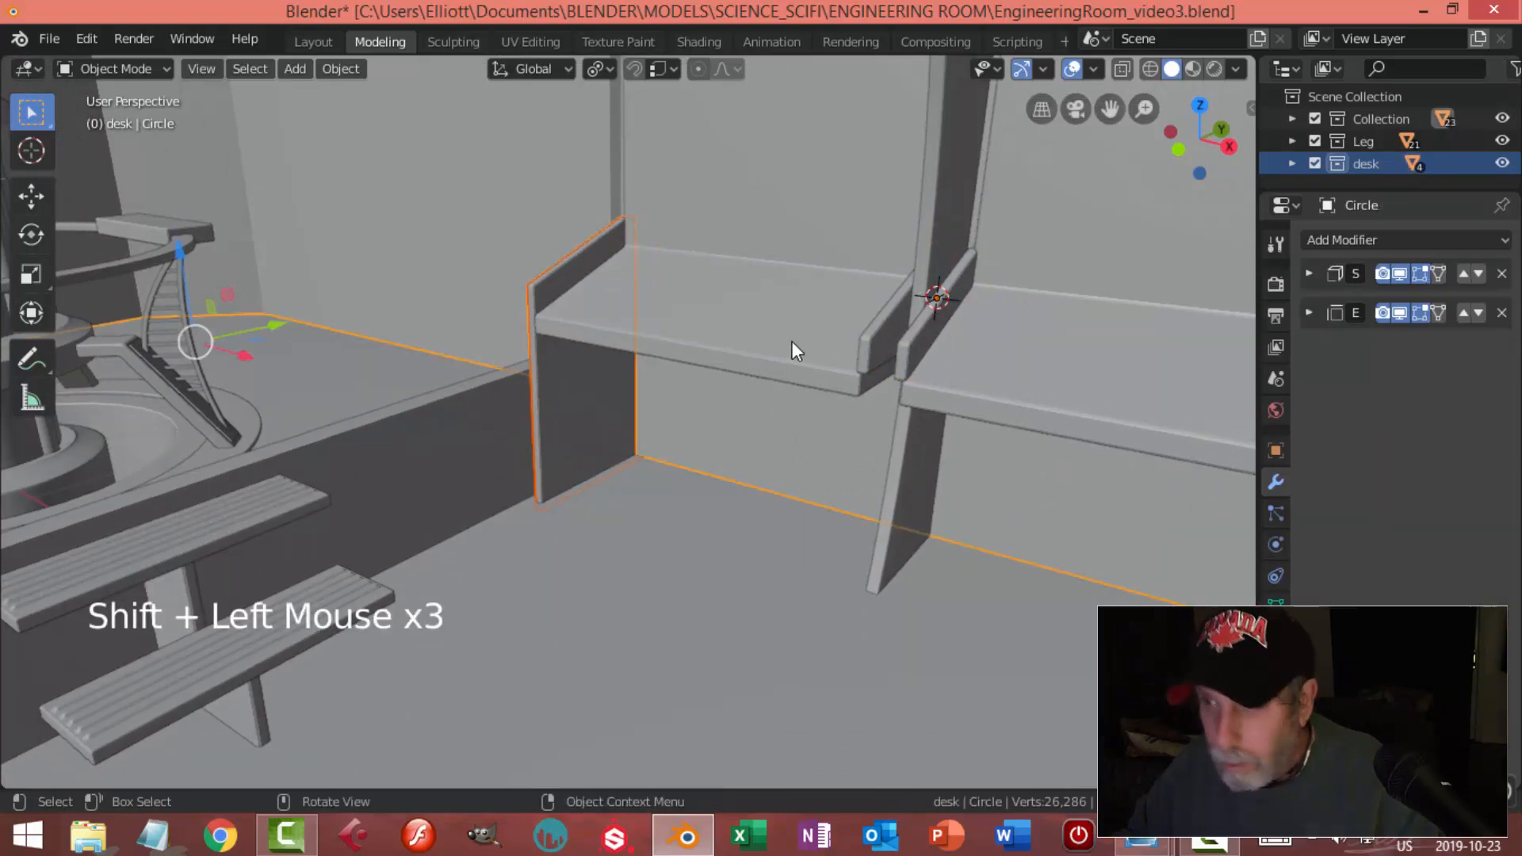
key(ctrl+z)
shift+click(886, 343)
middle_drag(892, 360, 838, 330)
drag(834, 217, 840, 244)
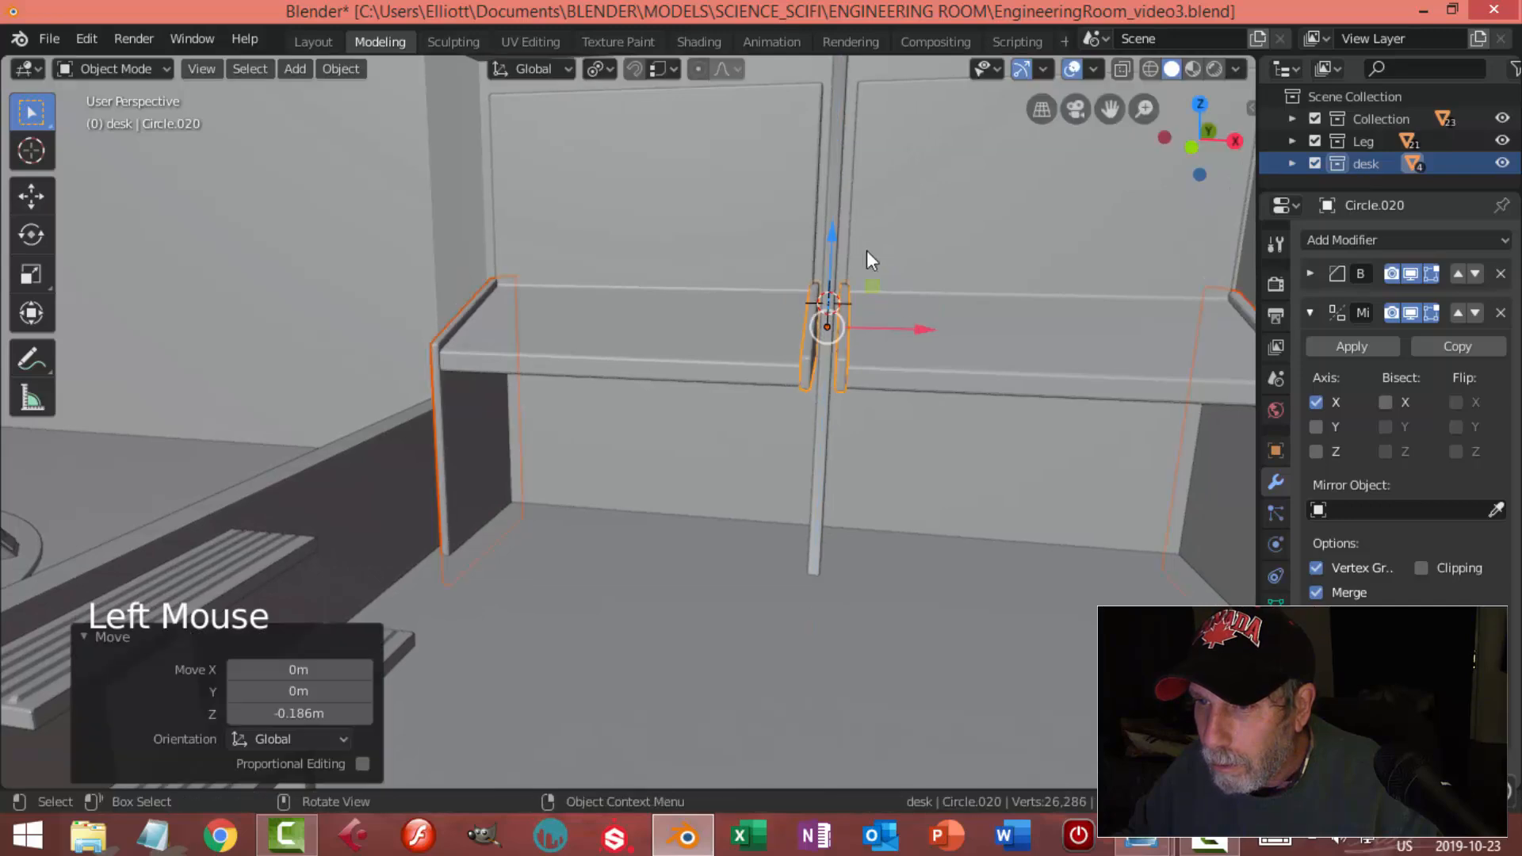
Duplicate only the original desk's outer side panels and place the copy in the middle of the floor
key(alt+a)
scroll(913, 347, down, 2)
middle_drag(913, 347, 652, 354)
scroll(736, 382, down, 2)
scroll(864, 327, down, 2)
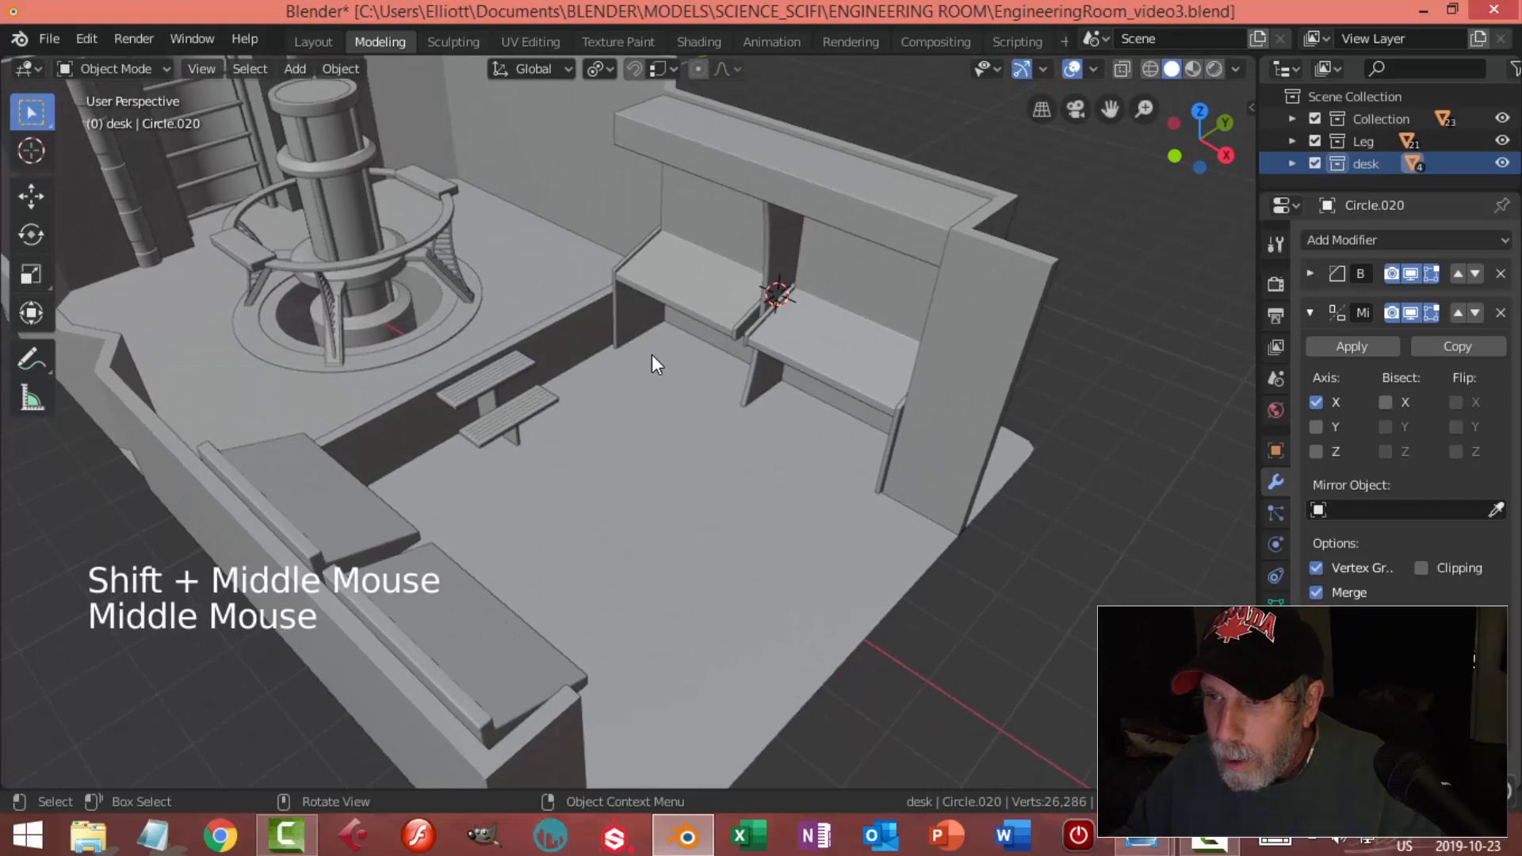
scroll(628, 317, up, 2)
click(628, 316)
scroll(806, 376, down, 2)
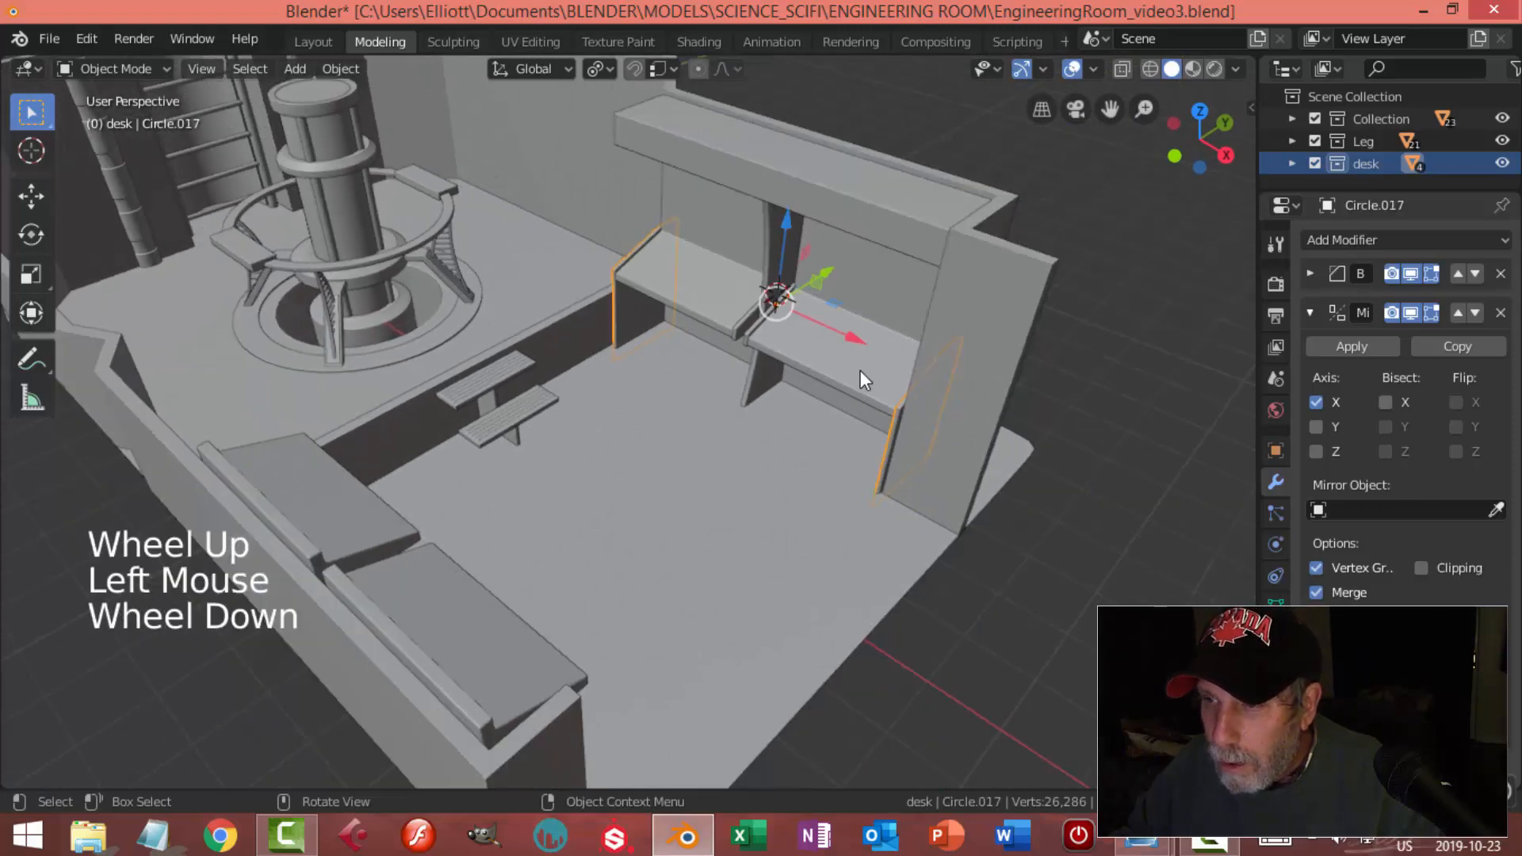
middle_drag(837, 371, 755, 358)
key(shift+d)
click(715, 379)
Rotate the duplicated side panels 1809° about Z and move them about 3.49 m along negative Y toward the low-wall desk
text(rz1809)
click(715, 379)
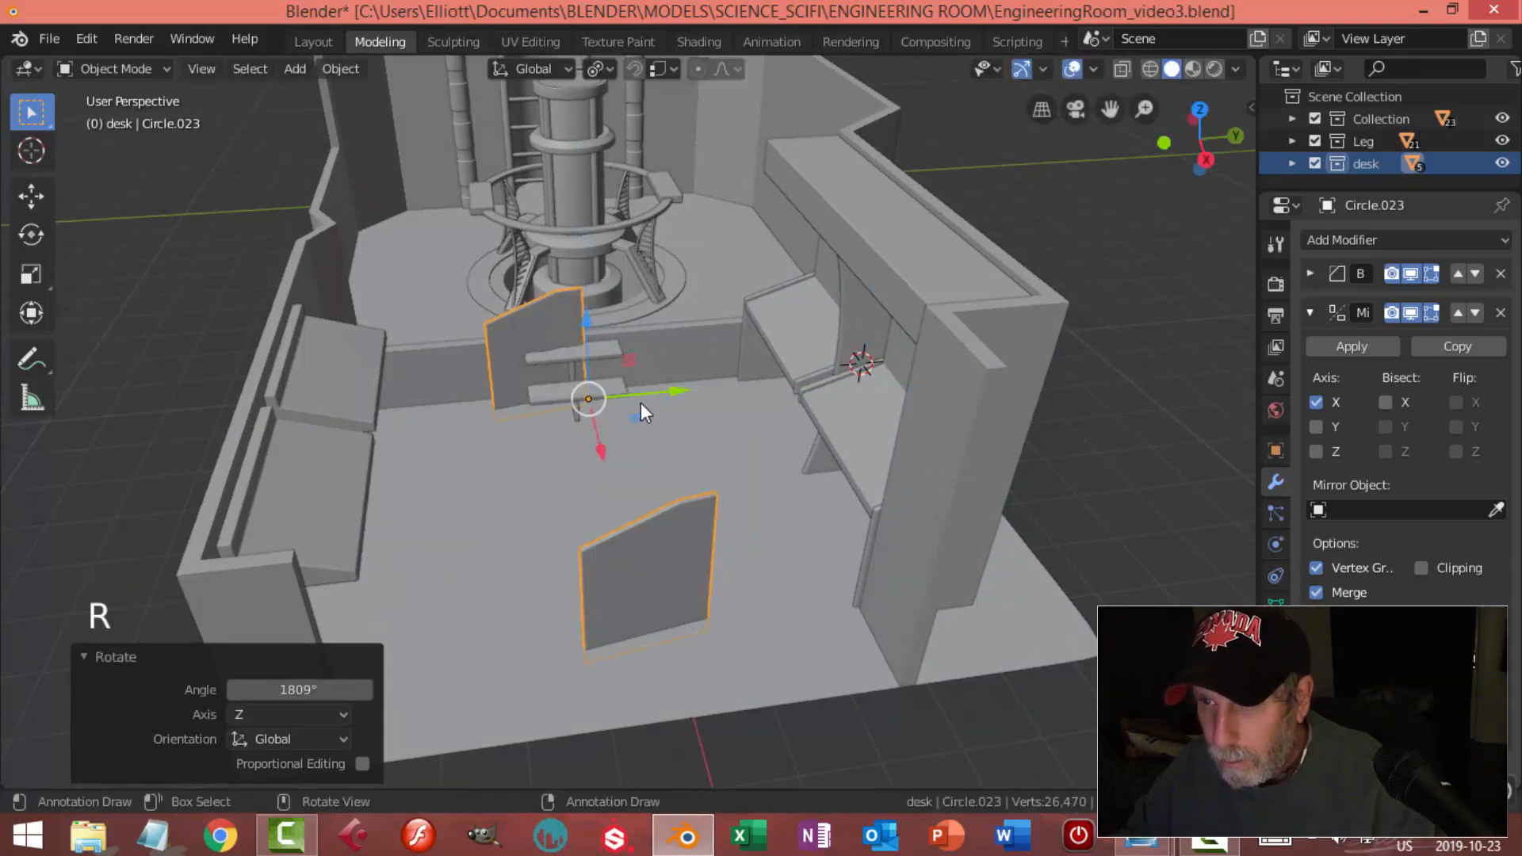
drag(670, 392, 466, 396)
middle_drag(466, 397, 394, 454)
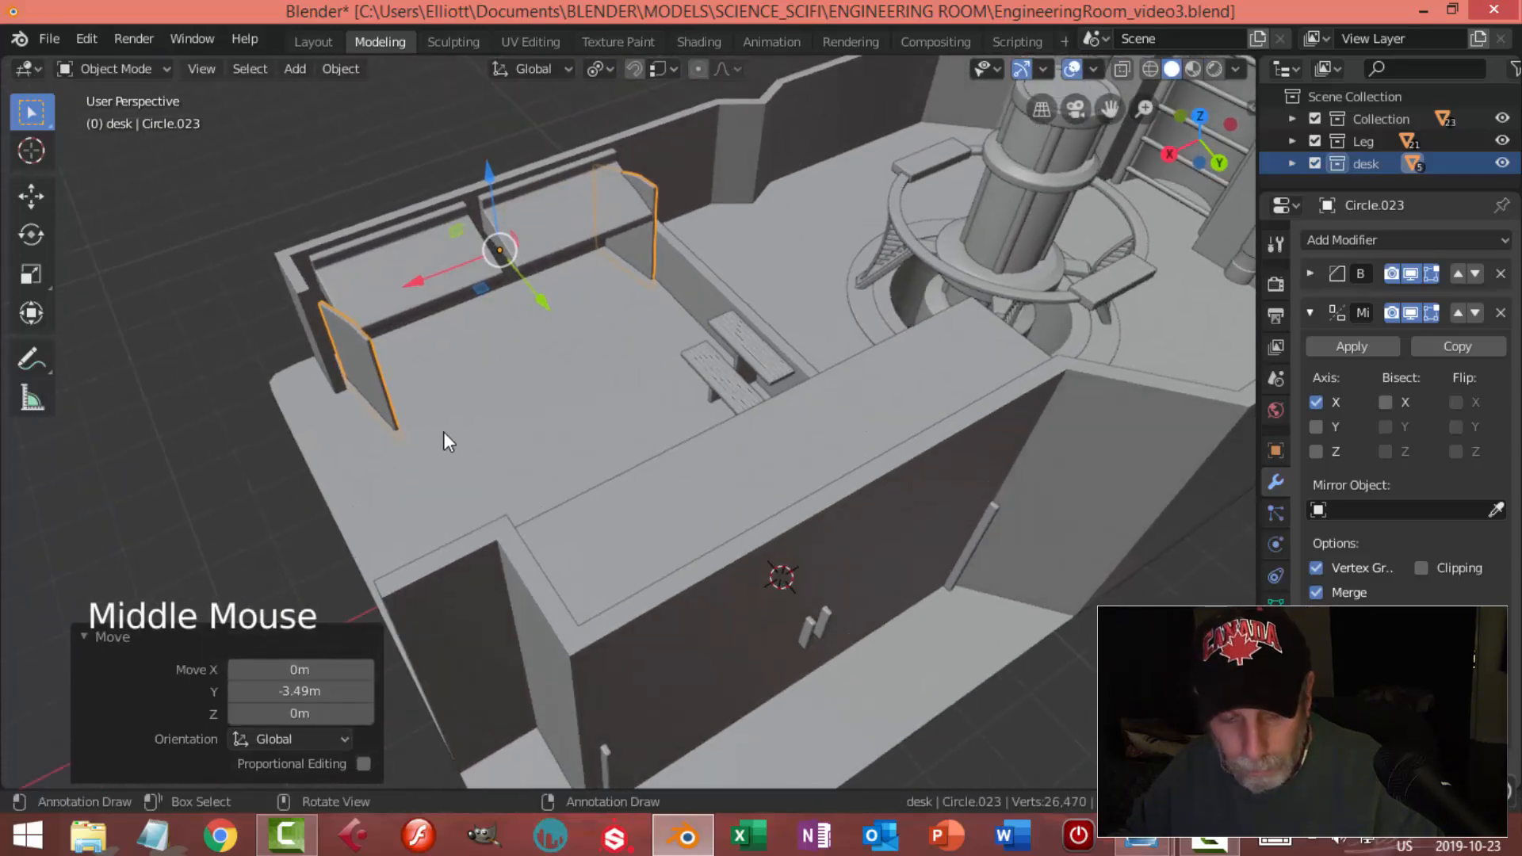
Undo the duplicated side panels' move and mistyped rotation, and rotate them 180° about Z
key(ctrl+z)
middle_drag(579, 430, 920, 390)
key(ctrl+z)
key(r)
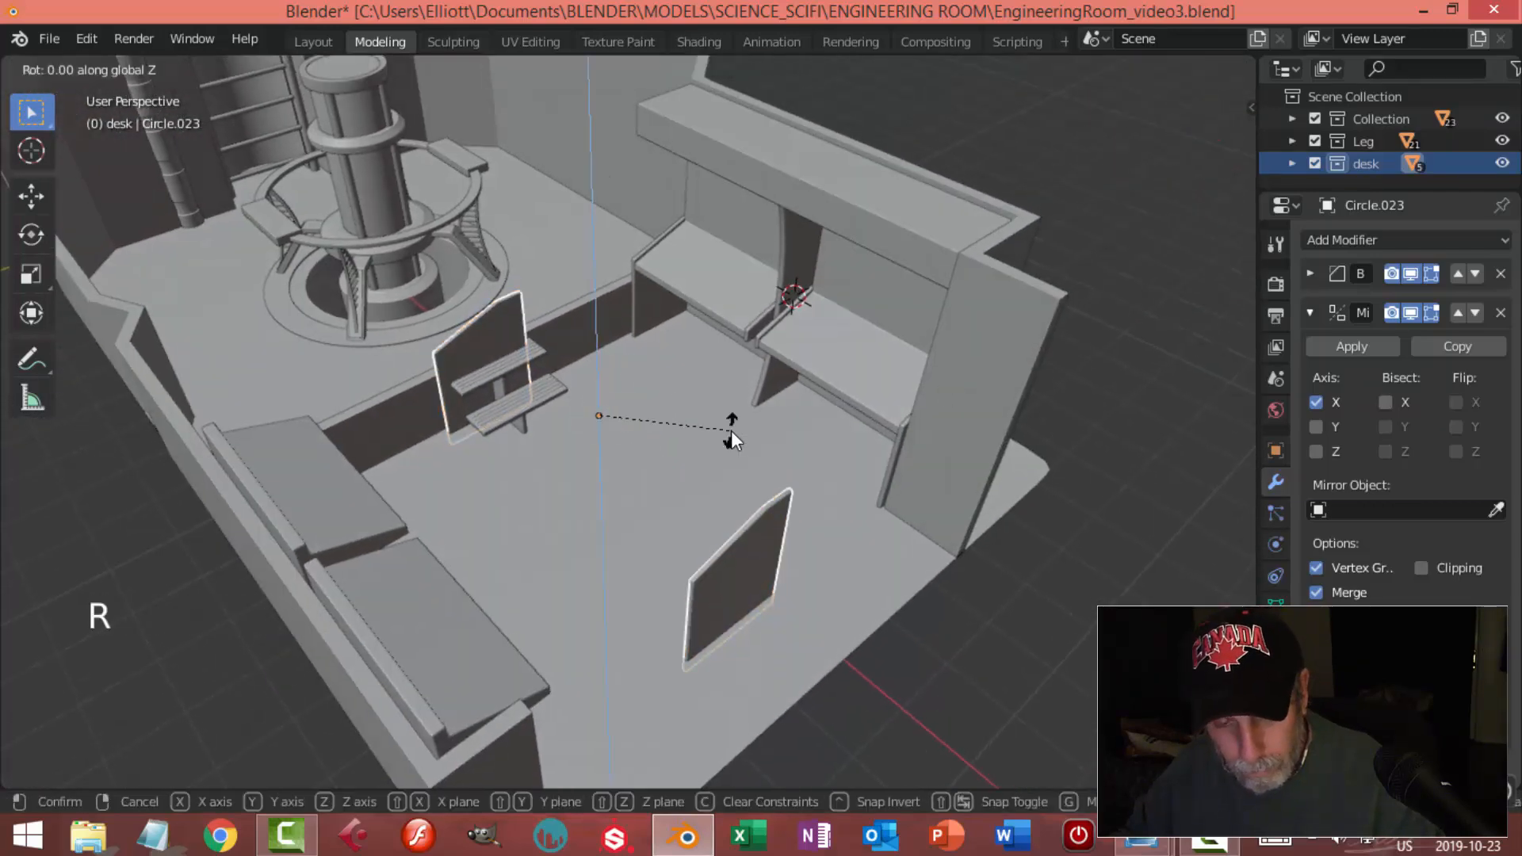
text(80)
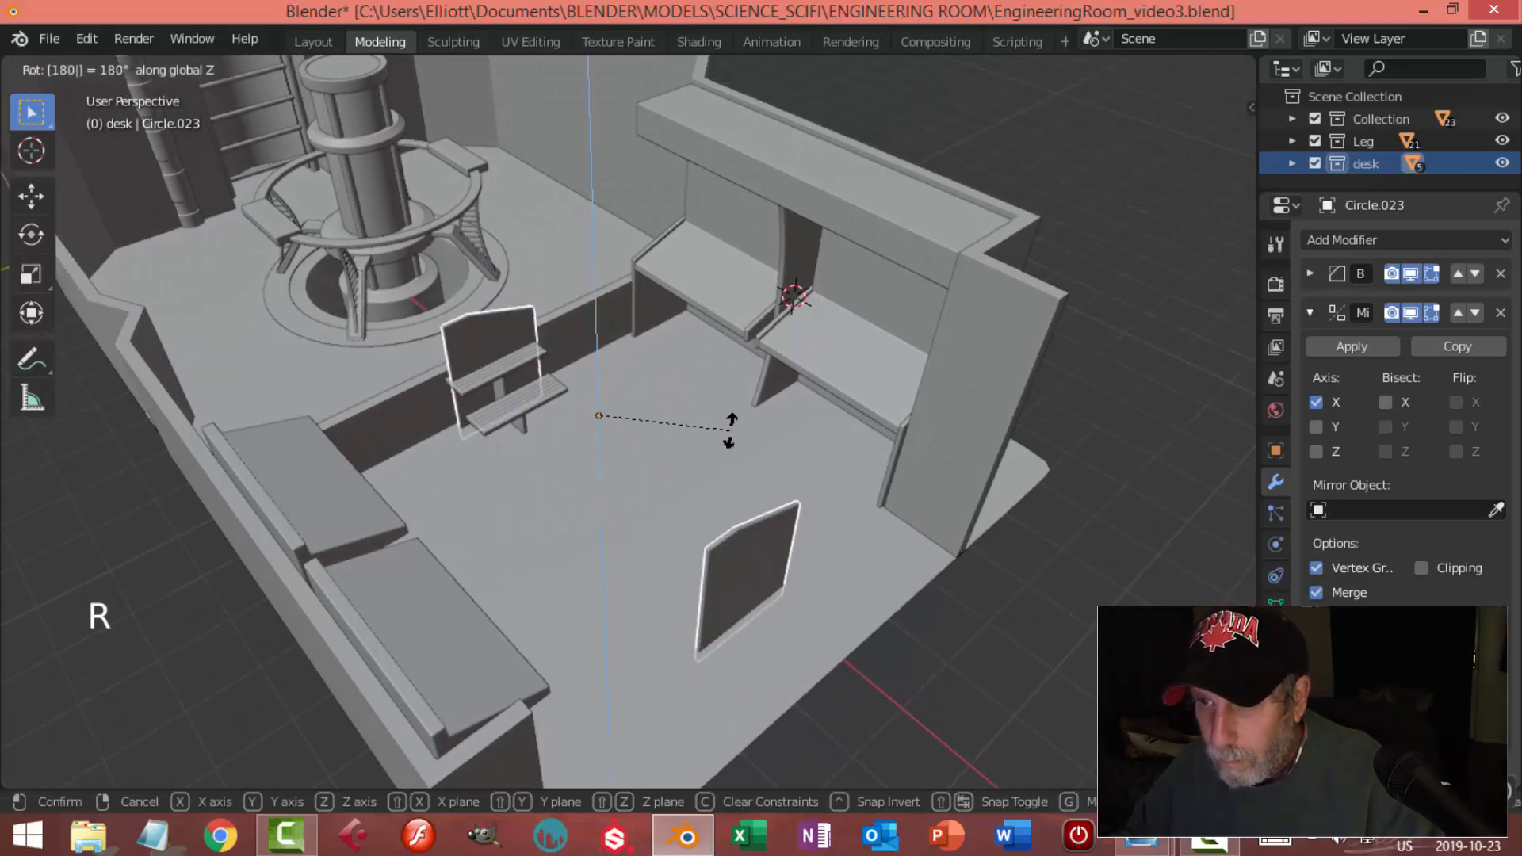
key(Return)
Move the side panels about 3.93 m along negative Y to the low wall, and shift the low-wall desk about 0.105 m along negative Y
middle_drag(702, 458, 677, 401)
drag(674, 388, 395, 456)
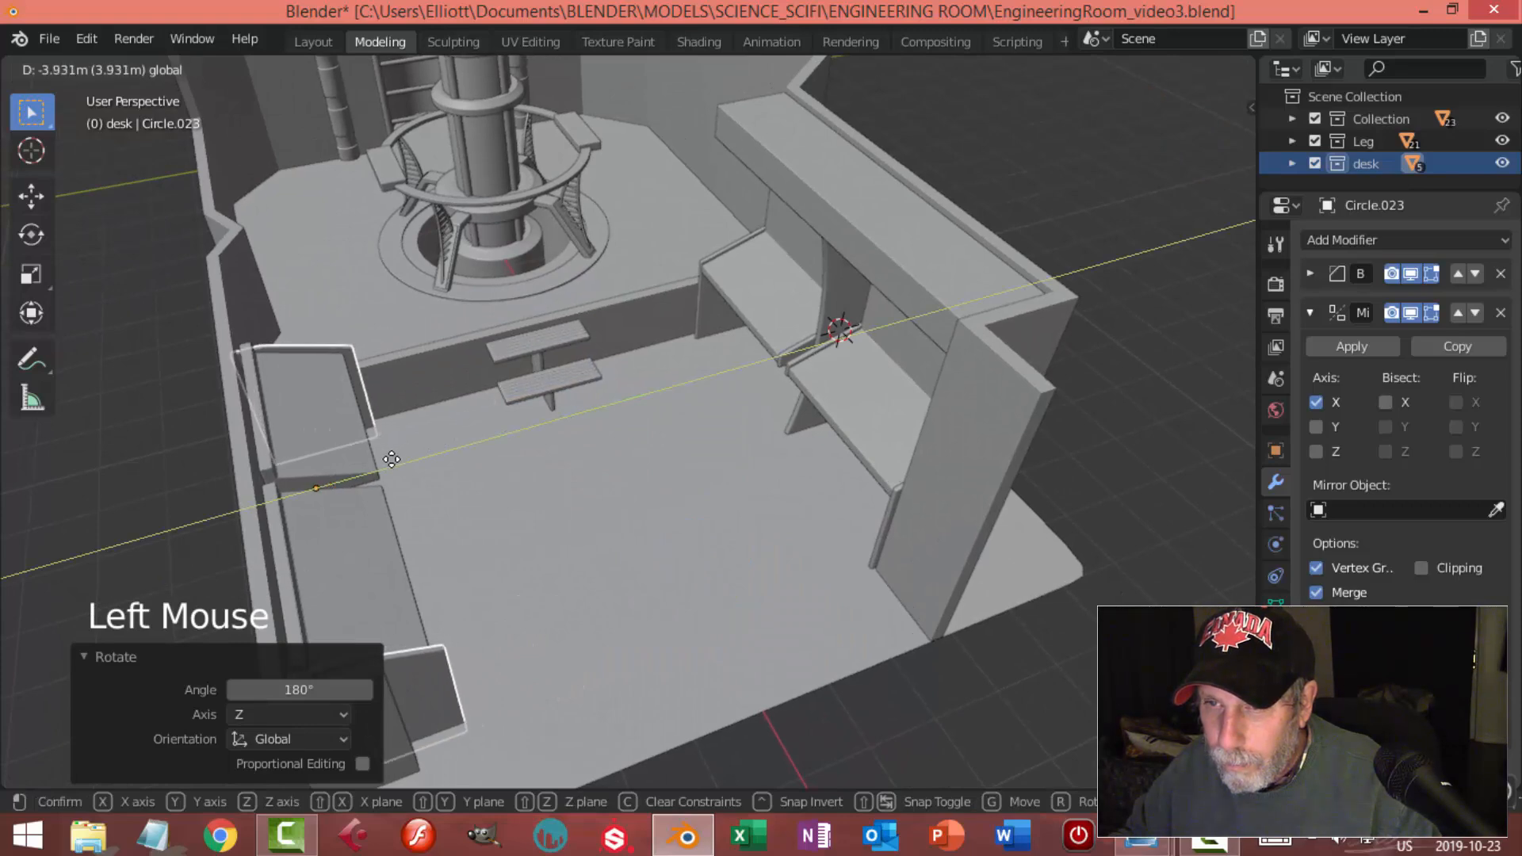
middle_drag(472, 446, 364, 408)
mouse_move(398, 418)
mouse_down()
mouse_move(403, 434)
mouse_move(385, 420)
mouse_move(397, 426)
mouse_up()
click(347, 470)
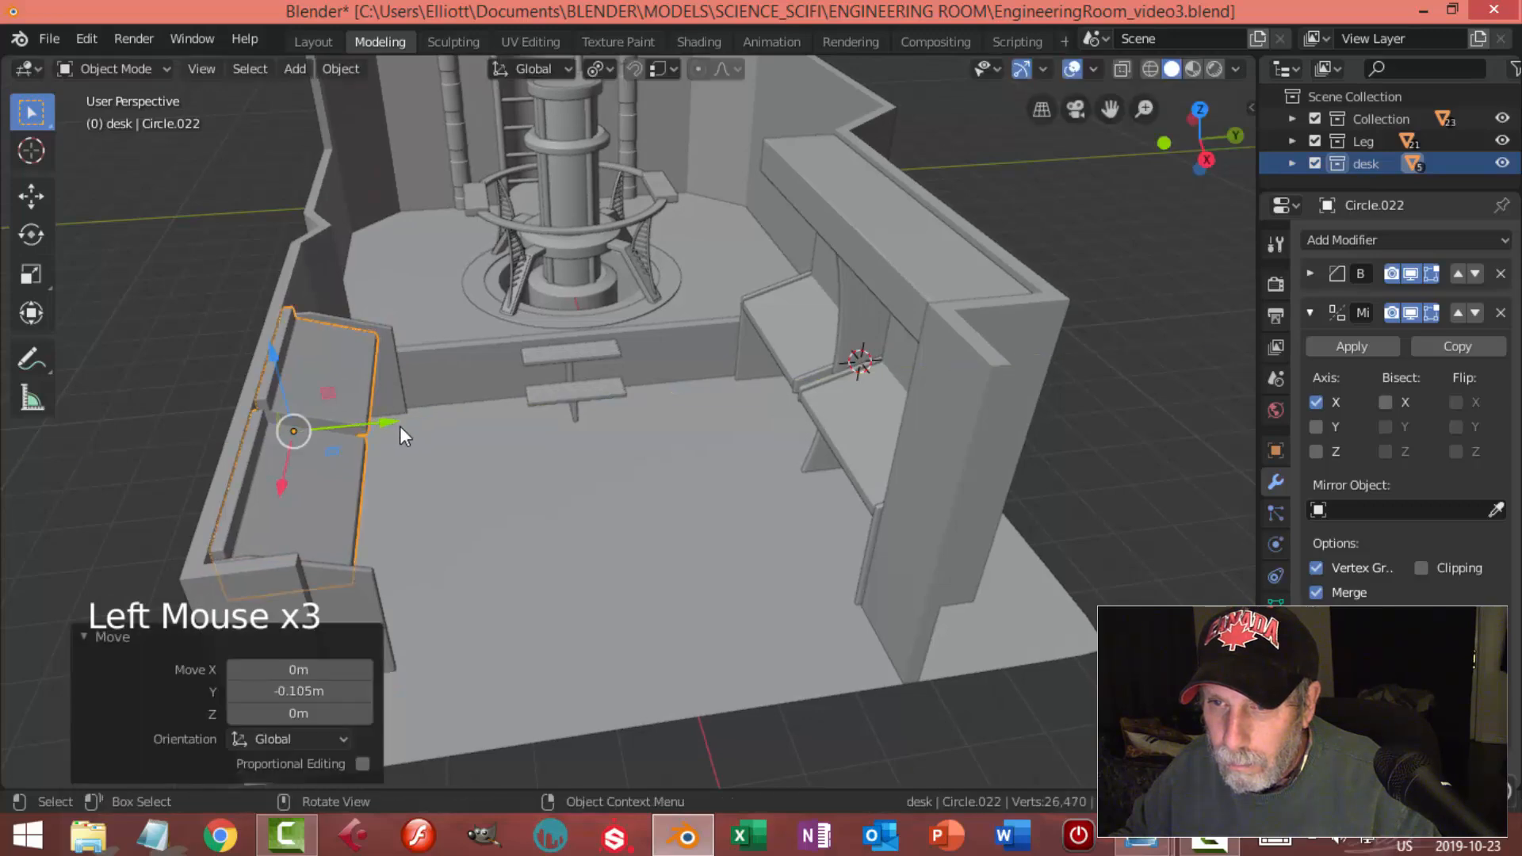
Select the low-wall desk's side panels and move them about 0.23 m further along negative Y
key(alt+a)
middle_drag(423, 430, 373, 469)
scroll(517, 377, up, 2)
shift+middle_drag(516, 377, 587, 388)
click(457, 378)
drag(427, 428, 406, 423)
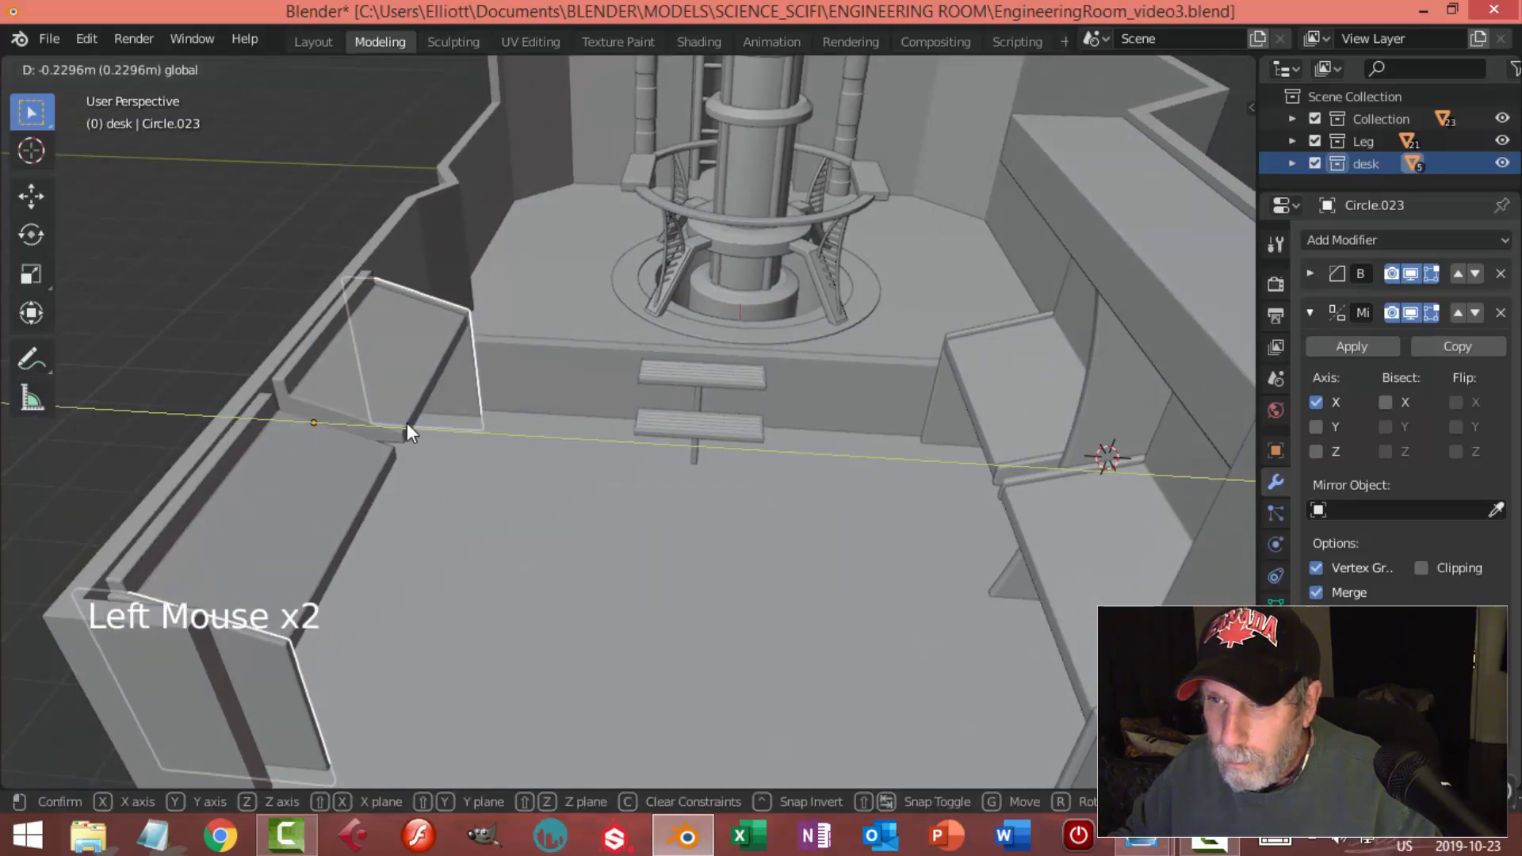
key(alt+a)
In Edit Mode, move the side panels' rear face that sticks out through the low wall 0.217 m along Y
alt+middle_click(603, 392)
middle_drag(603, 393, 626, 452)
scroll(459, 462, up, 2)
scroll(520, 435, up, 2)
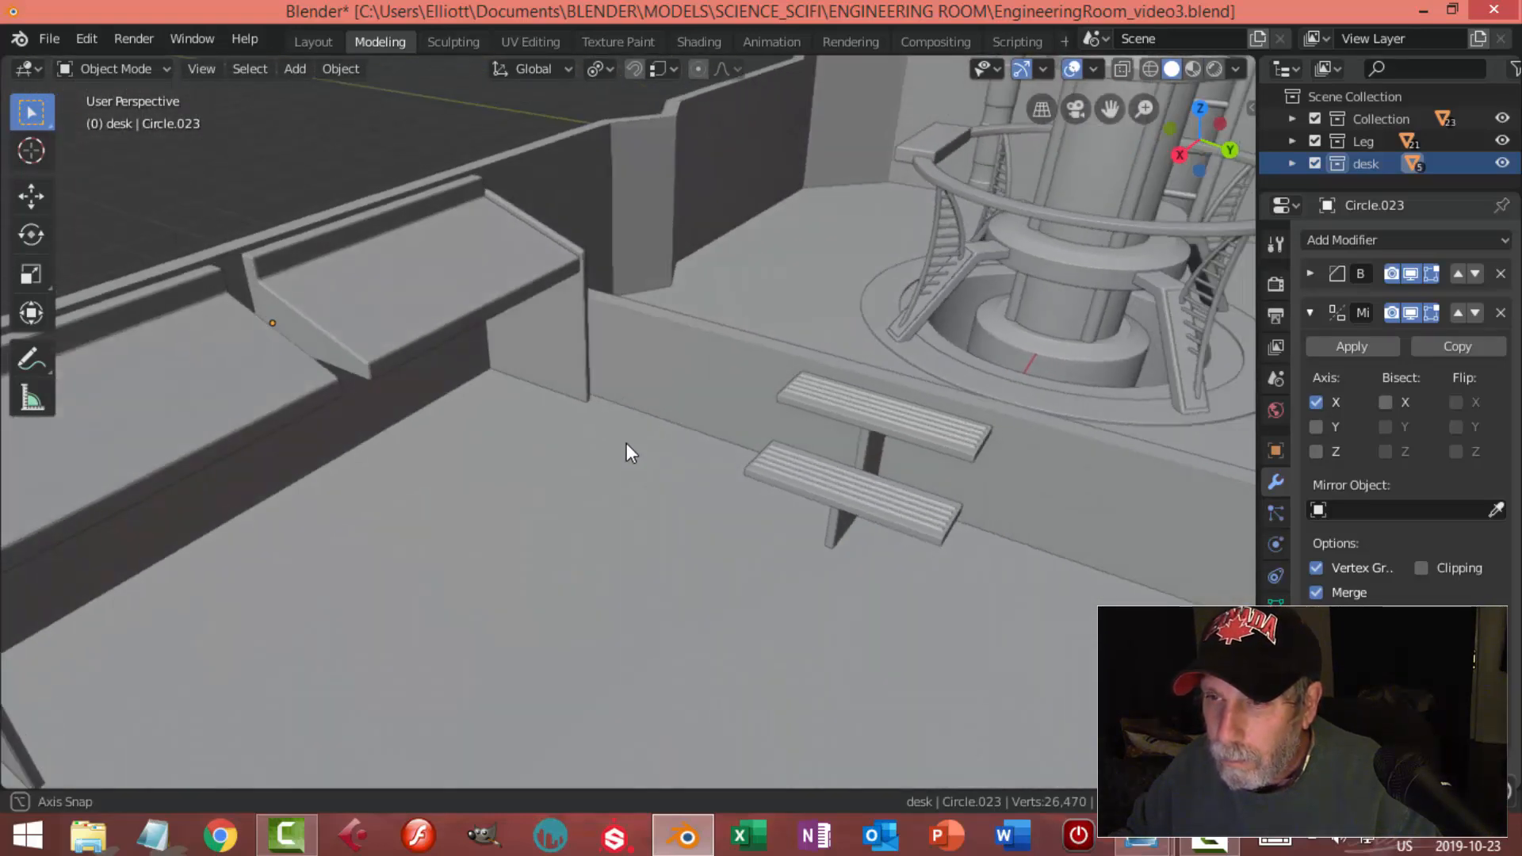
shift+middle_drag(526, 408, 807, 468)
click(803, 670)
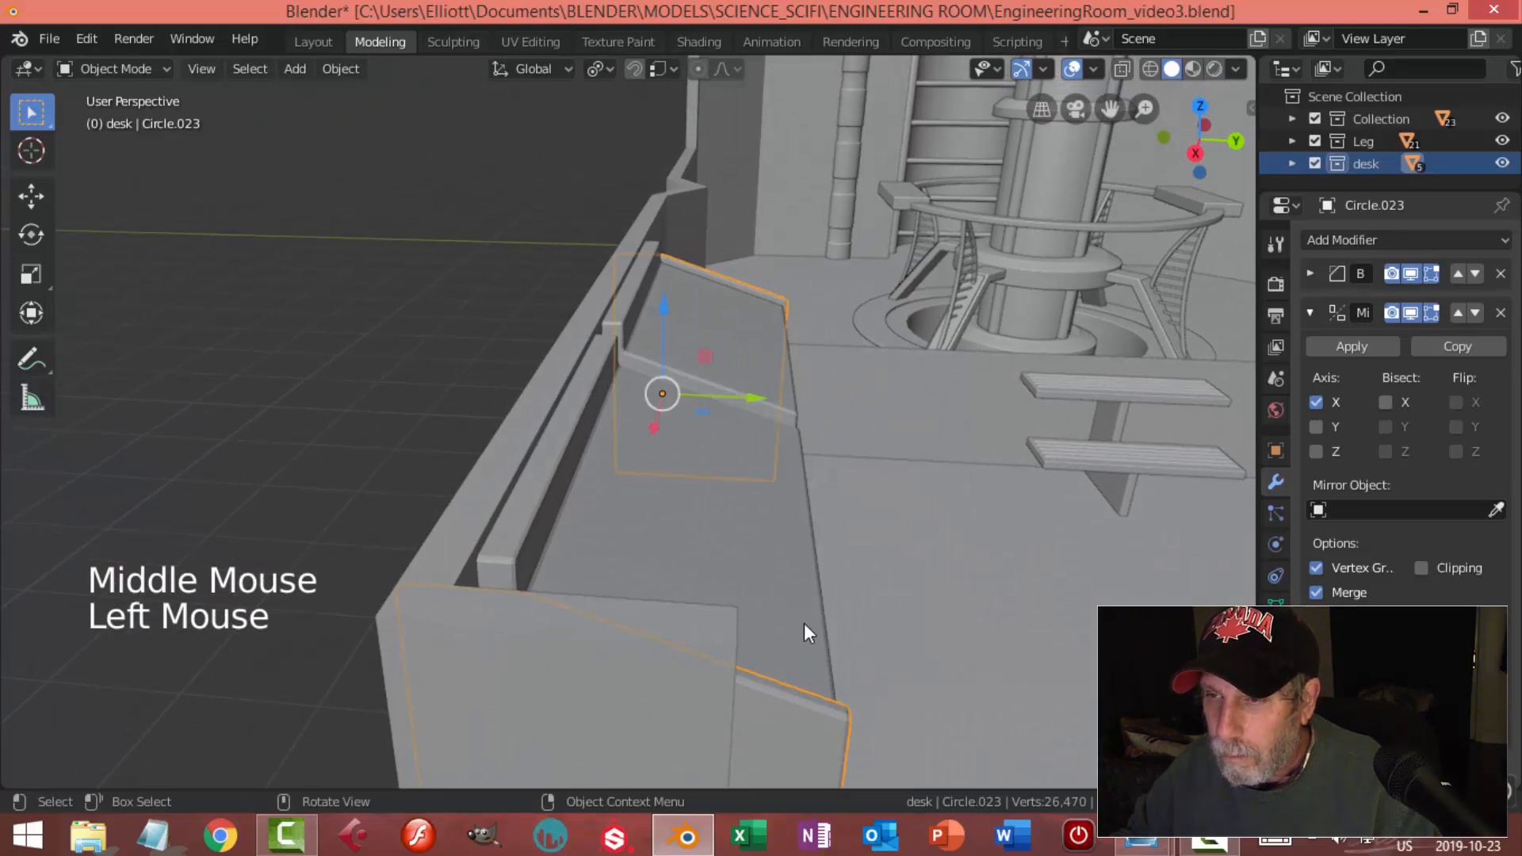
middle_drag(758, 527, 774, 523)
middle_drag(657, 521, 705, 507)
key(Tab)
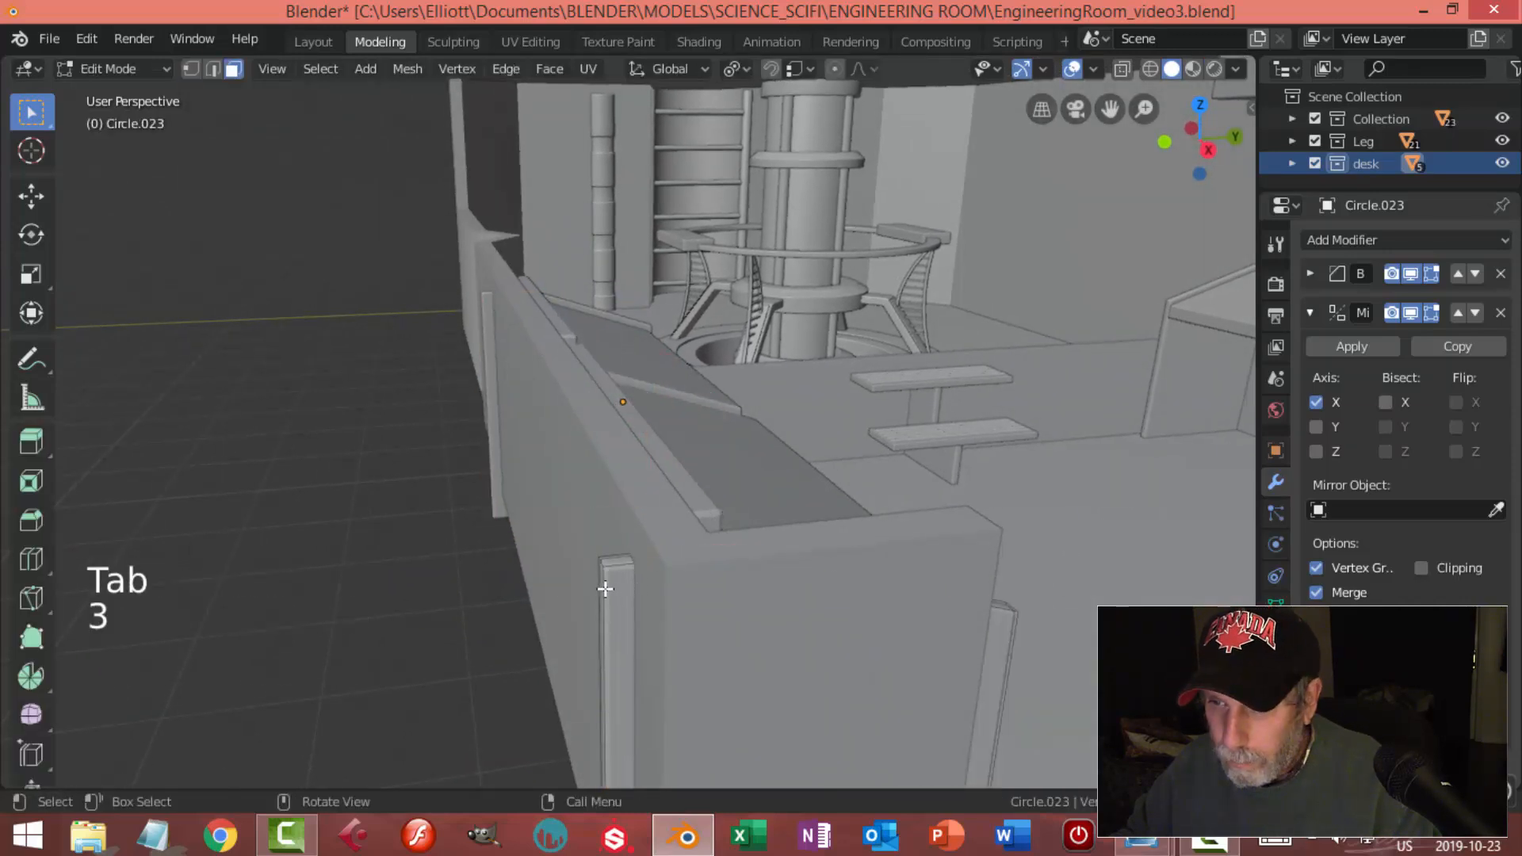
click(604, 589)
key(alt+a)
middle_drag(600, 593, 669, 571)
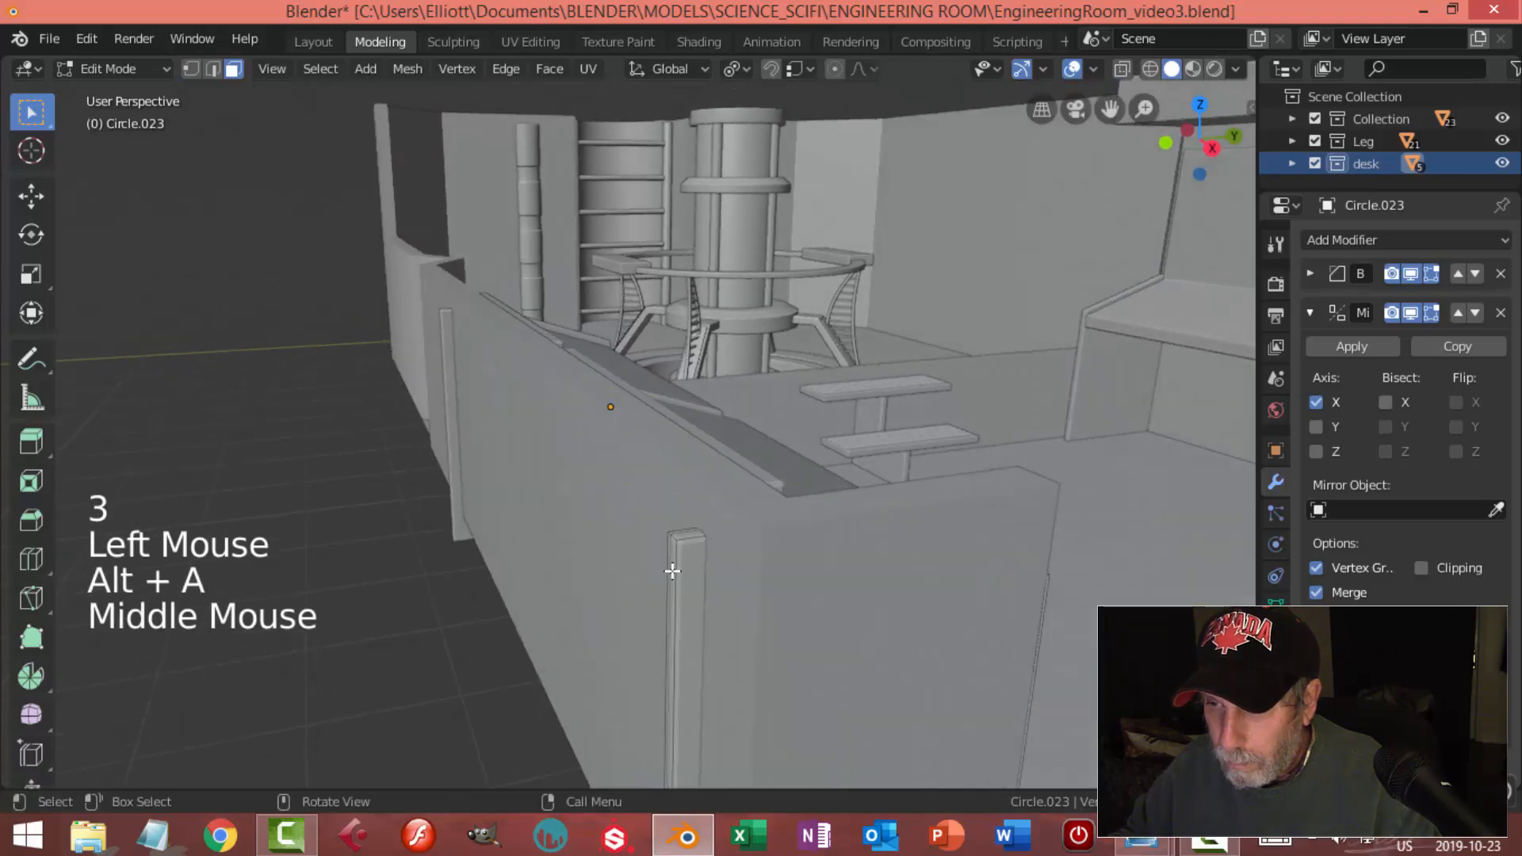
click(705, 572)
scroll(815, 661, down, 2)
drag(733, 639, 765, 631)
mouse_move(765, 631)
middle_down()
mouse_move(788, 611)
mouse_move(765, 616)
middle_up()
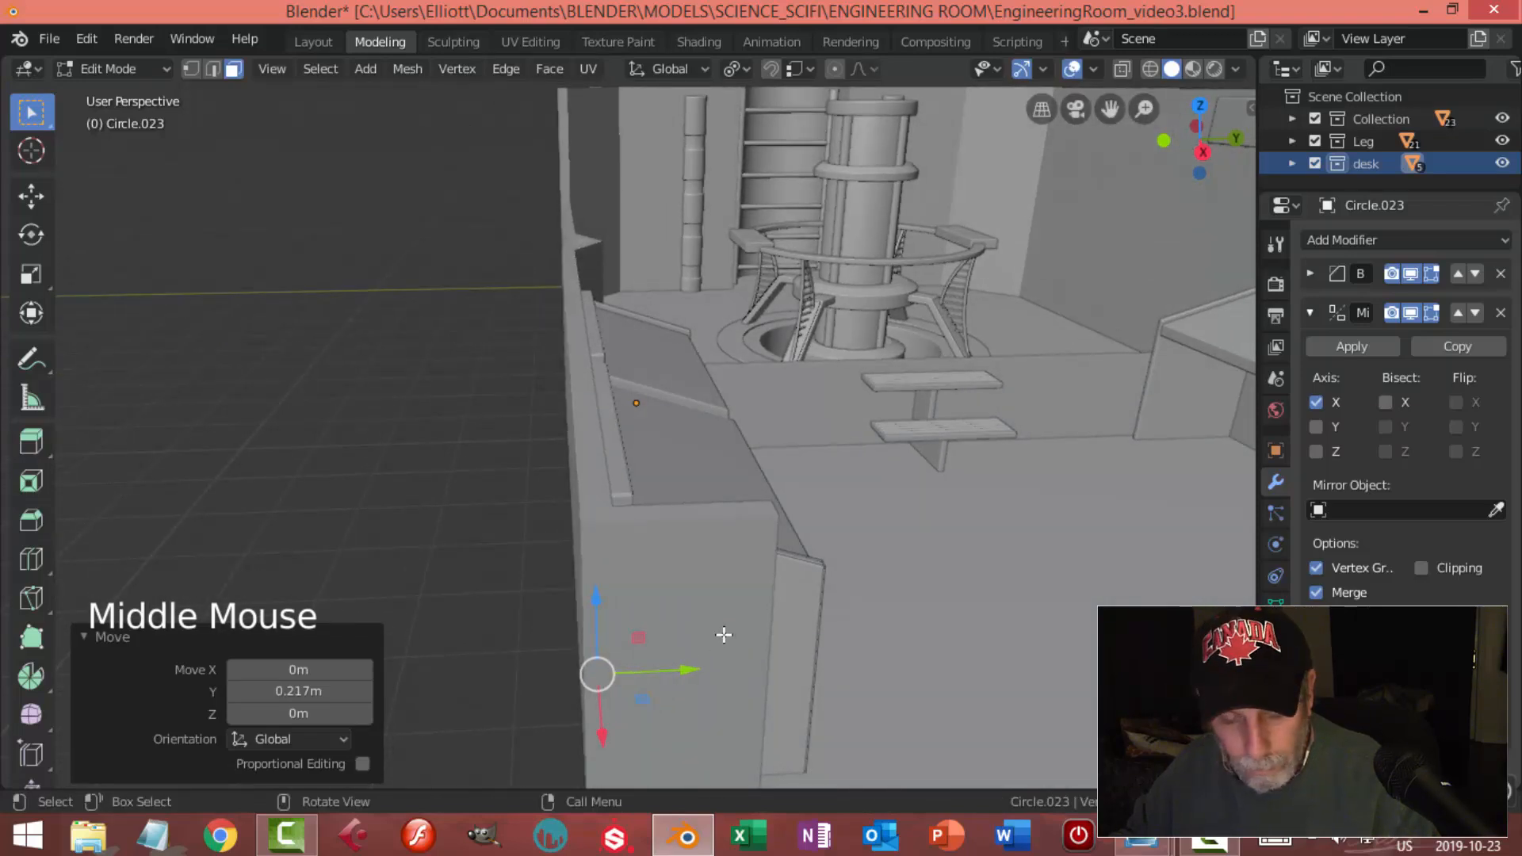
Try to raise the side panels' upper rear face about 0.05 m along Z in wireframe display
key(z)
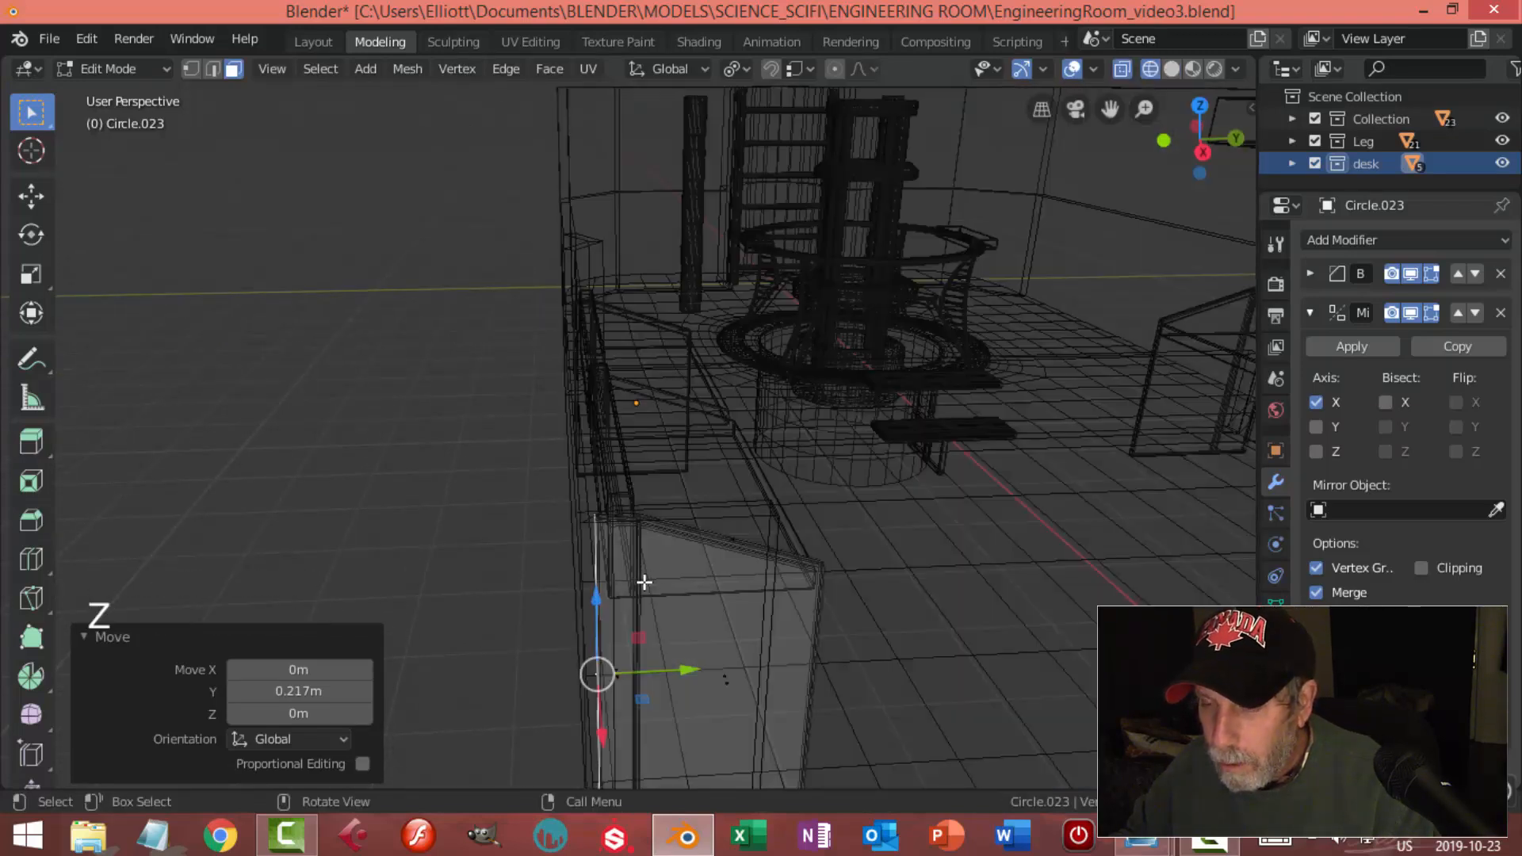
key(alt+a)
click(614, 519)
middle_drag(716, 531, 688, 486)
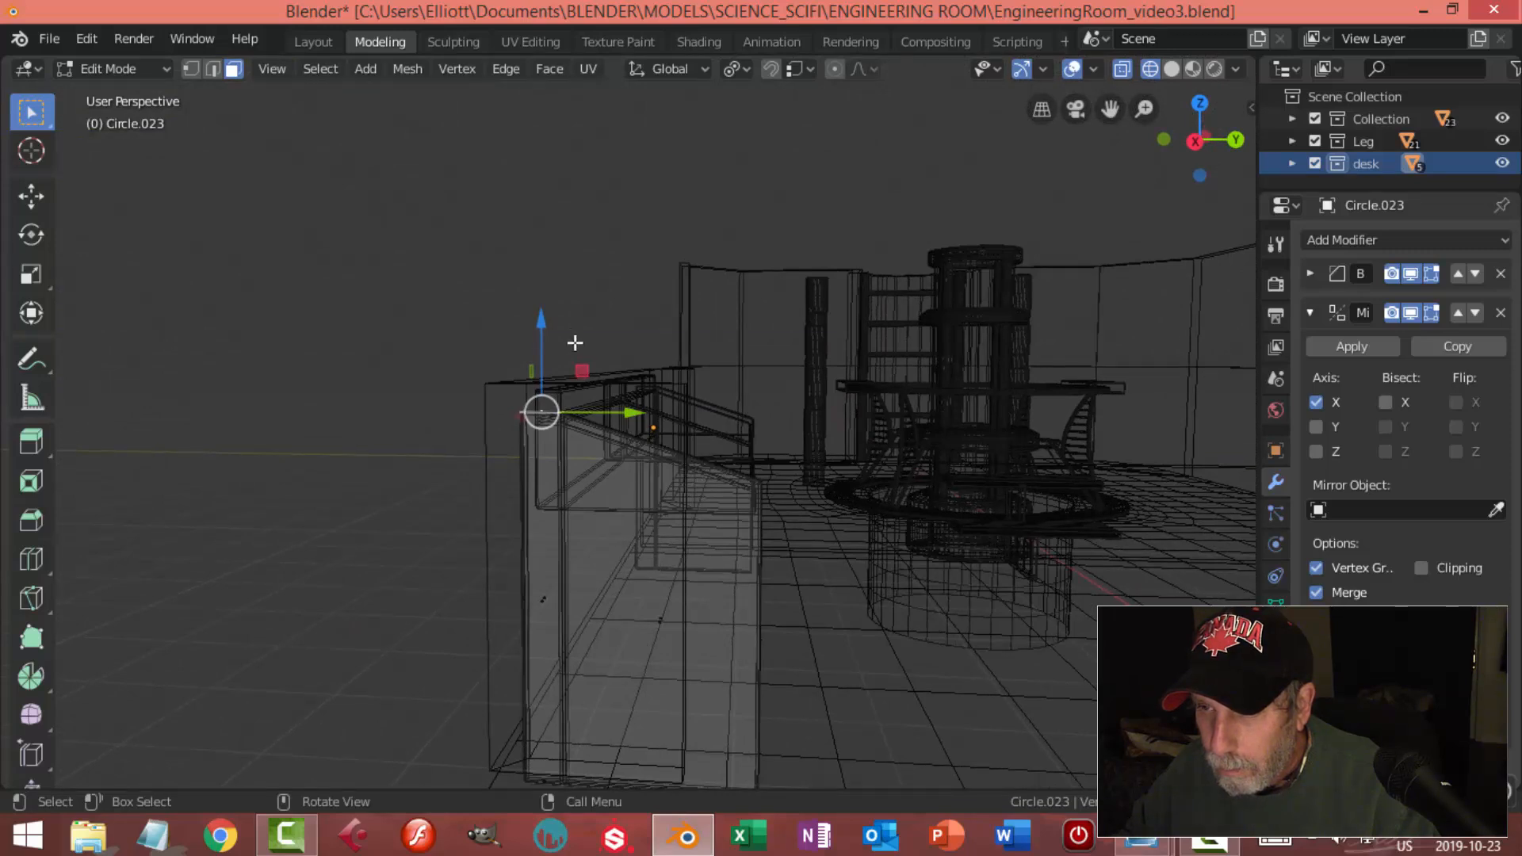
drag(548, 324, 551, 317)
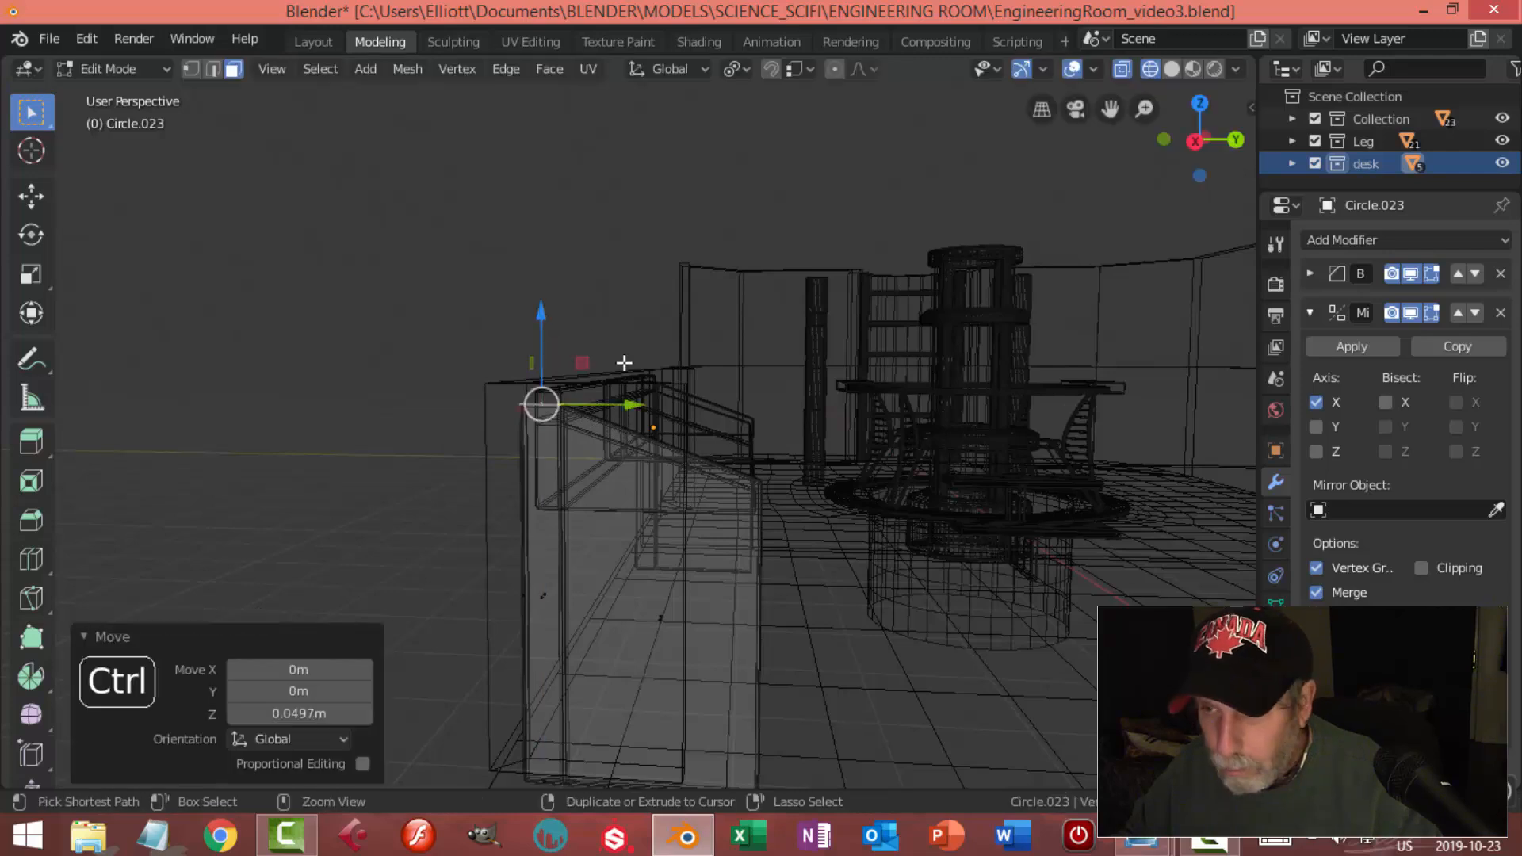
key(ctrl+z)
key(alt+a)
key(Tab)
key(alt+a)
Try to lower the low-wall desk slightly along Z in solid display
mouse_move(768, 420)
middle_down()
mouse_move(780, 477)
mouse_move(759, 474)
mouse_move(798, 444)
mouse_move(808, 492)
mouse_move(693, 451)
mouse_move(734, 409)
middle_up()
key(z)
click(916, 473)
click(804, 420)
drag(698, 363, 697, 388)
key(ctrl+z)
key(alt+a)
Duplicate the original desk's middle divider and move the copy about 3.36 m along negative Y
middle_drag(727, 417, 1084, 474)
scroll(969, 474, down, 2)
shift+middle_drag(969, 473, 864, 379)
scroll(926, 498, up, 2)
scroll(873, 233, up, 2)
click(883, 238)
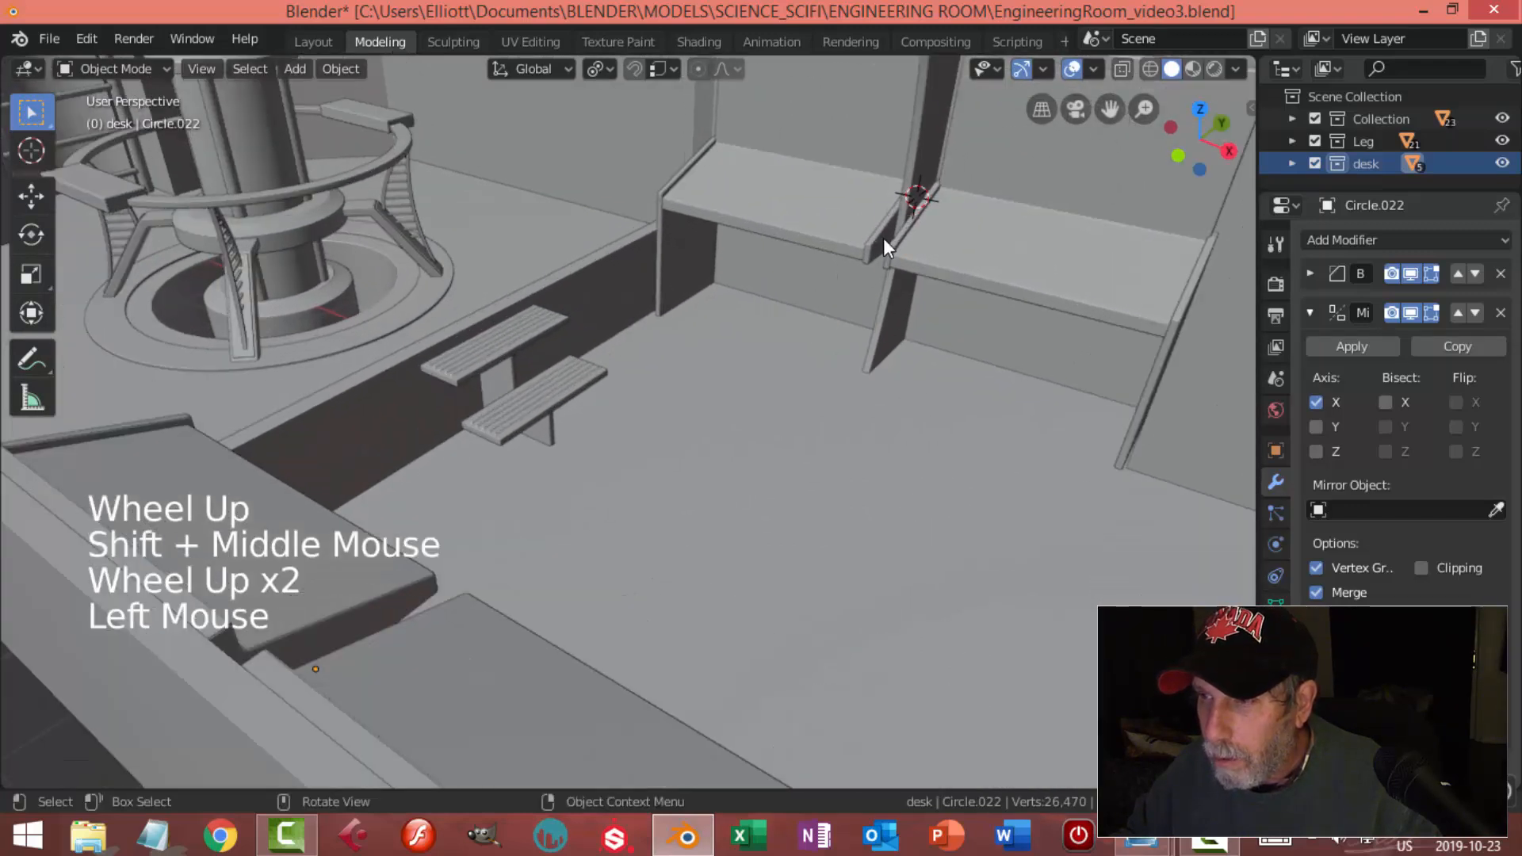
middle_drag(1000, 309, 945, 366)
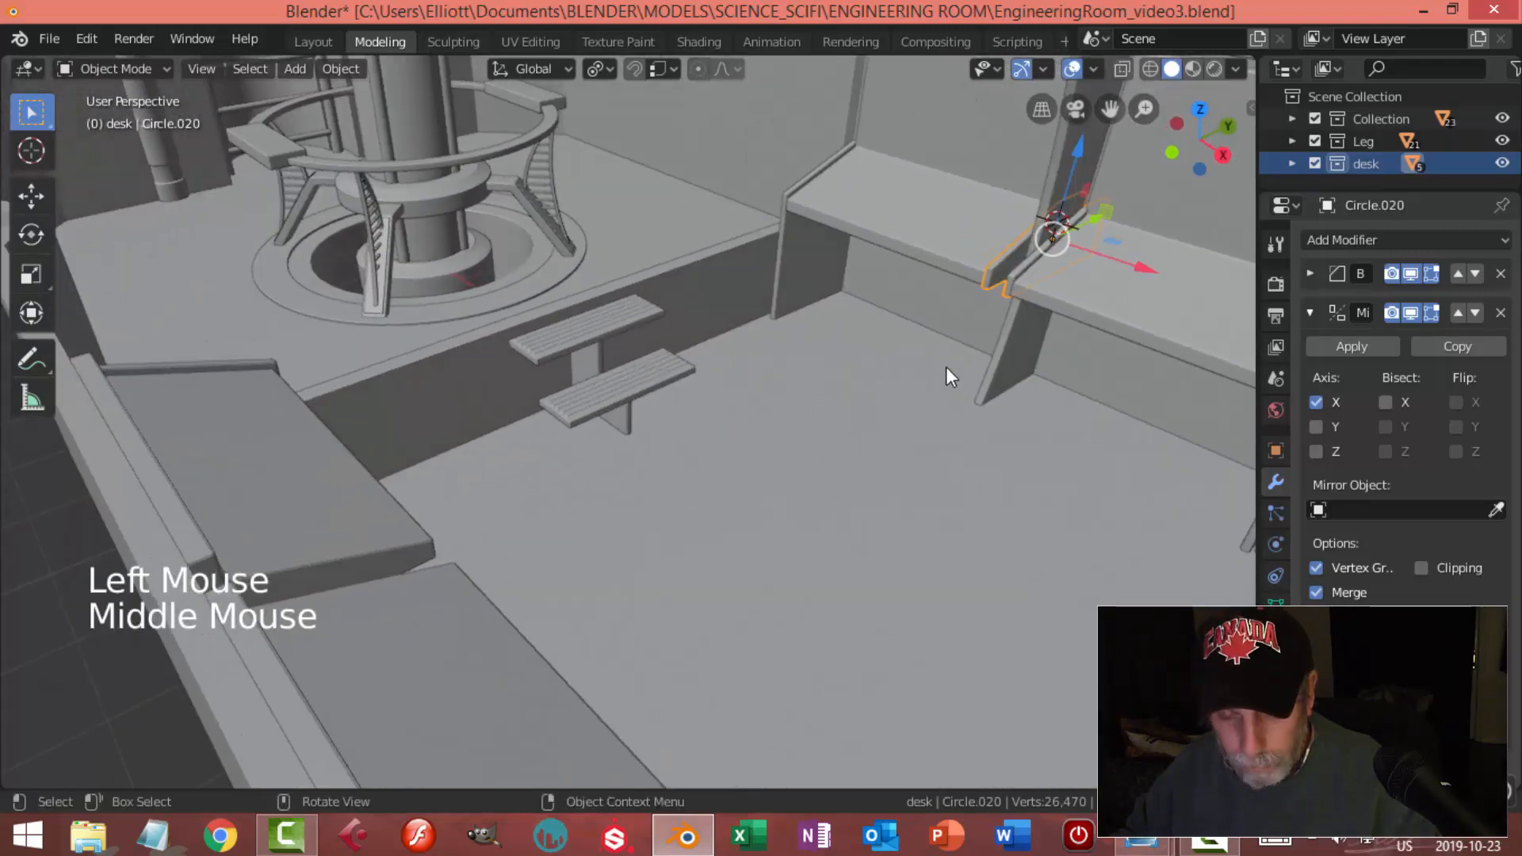
key(shift+d)
scroll(1089, 325, down, 2)
drag(1056, 234, 918, 374)
key(ctrl+z)
middle_drag(1089, 401, 742, 315)
scroll(1028, 384, down, 1)
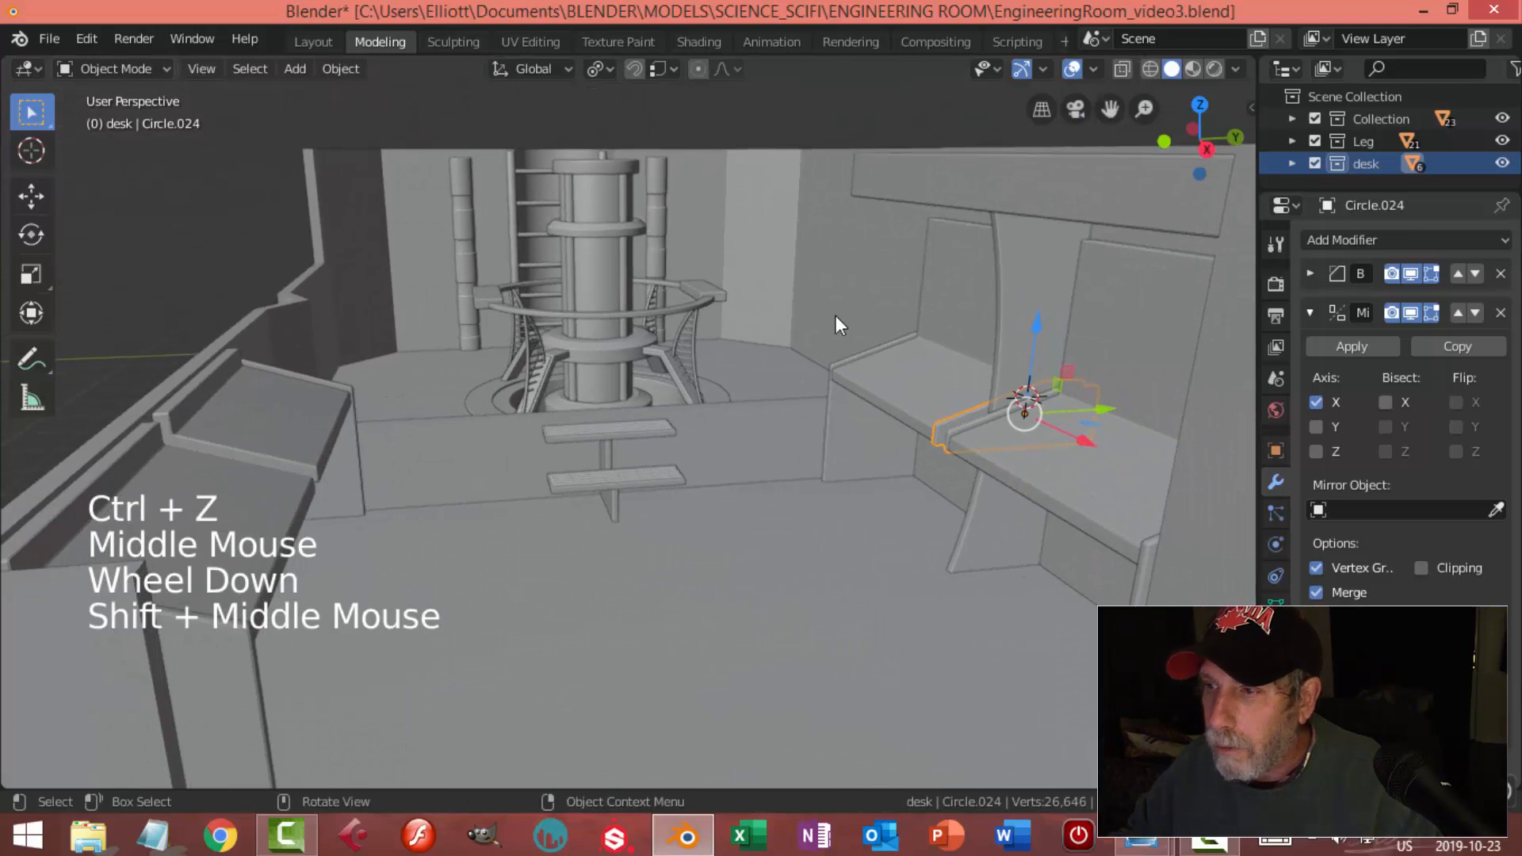
drag(1098, 412, 885, 399)
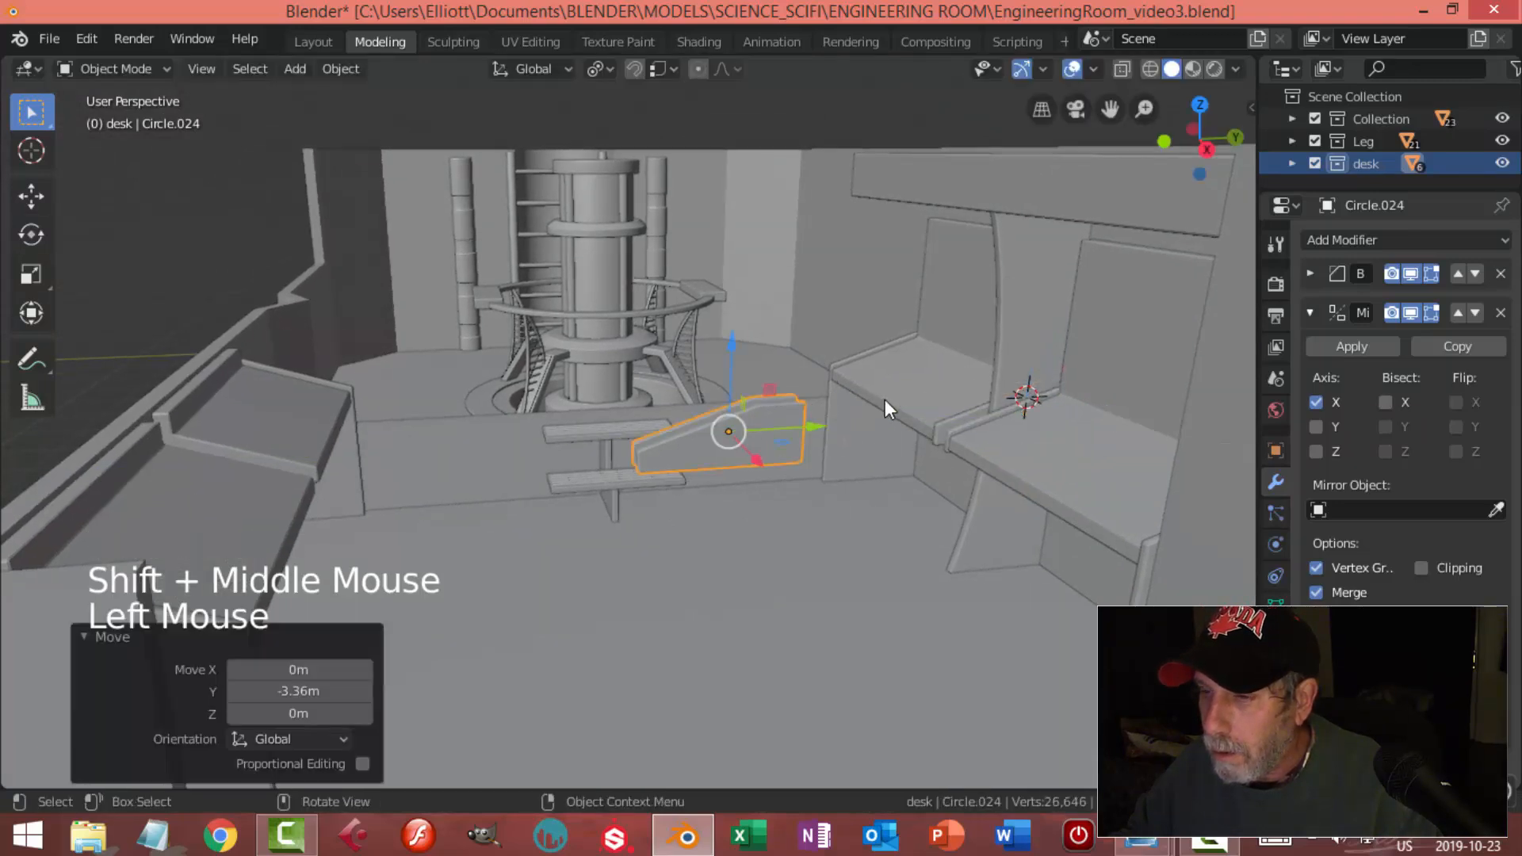
Rotate the copied divider 180° about Z and move it about 4.98 m along negative Y between the two low-wall desktops
middle_drag(885, 400, 825, 422)
text(rz)
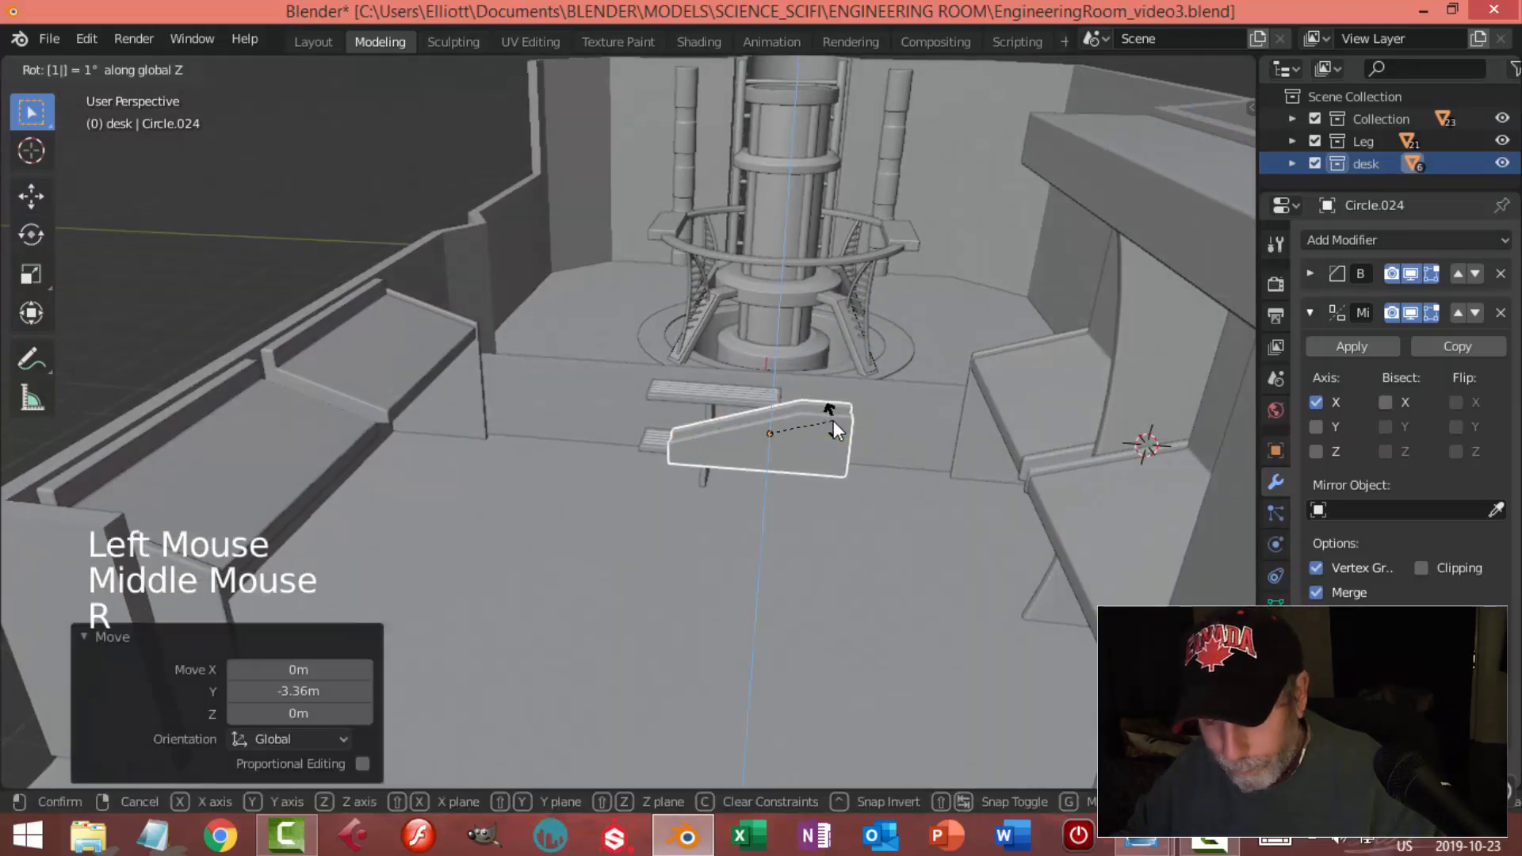
text(180)
key(Return)
drag(827, 432, 381, 438)
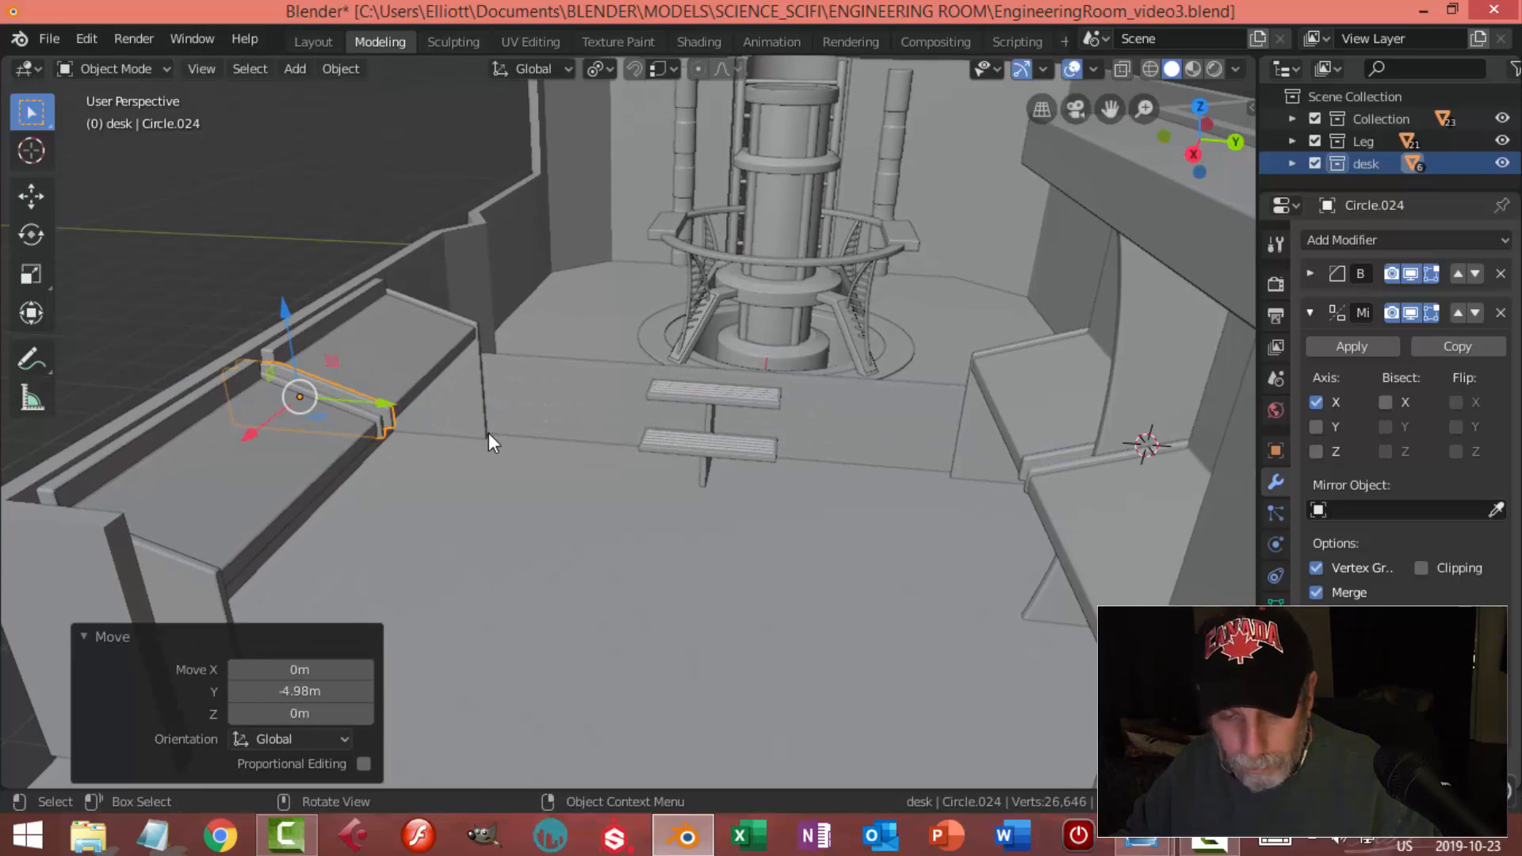
key(alt+a)
Nudge the copied divider slightly along negative Y to line it up with the low-wall desktops
middle_drag(485, 423, 411, 421)
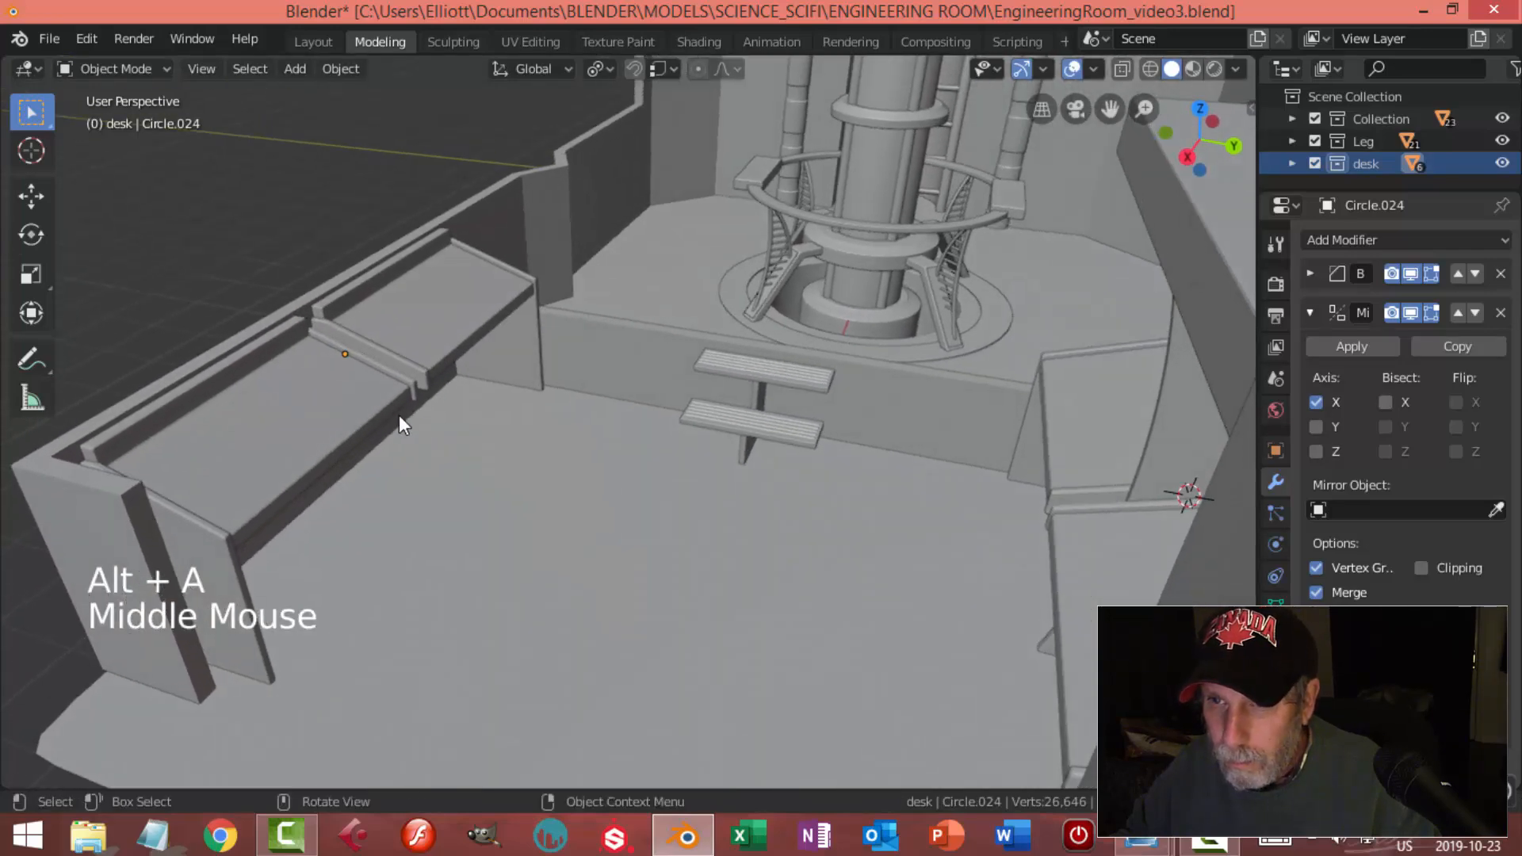
middle_drag(401, 360, 645, 407)
scroll(469, 359, up, 3)
scroll(449, 415, up, 2)
click(398, 375)
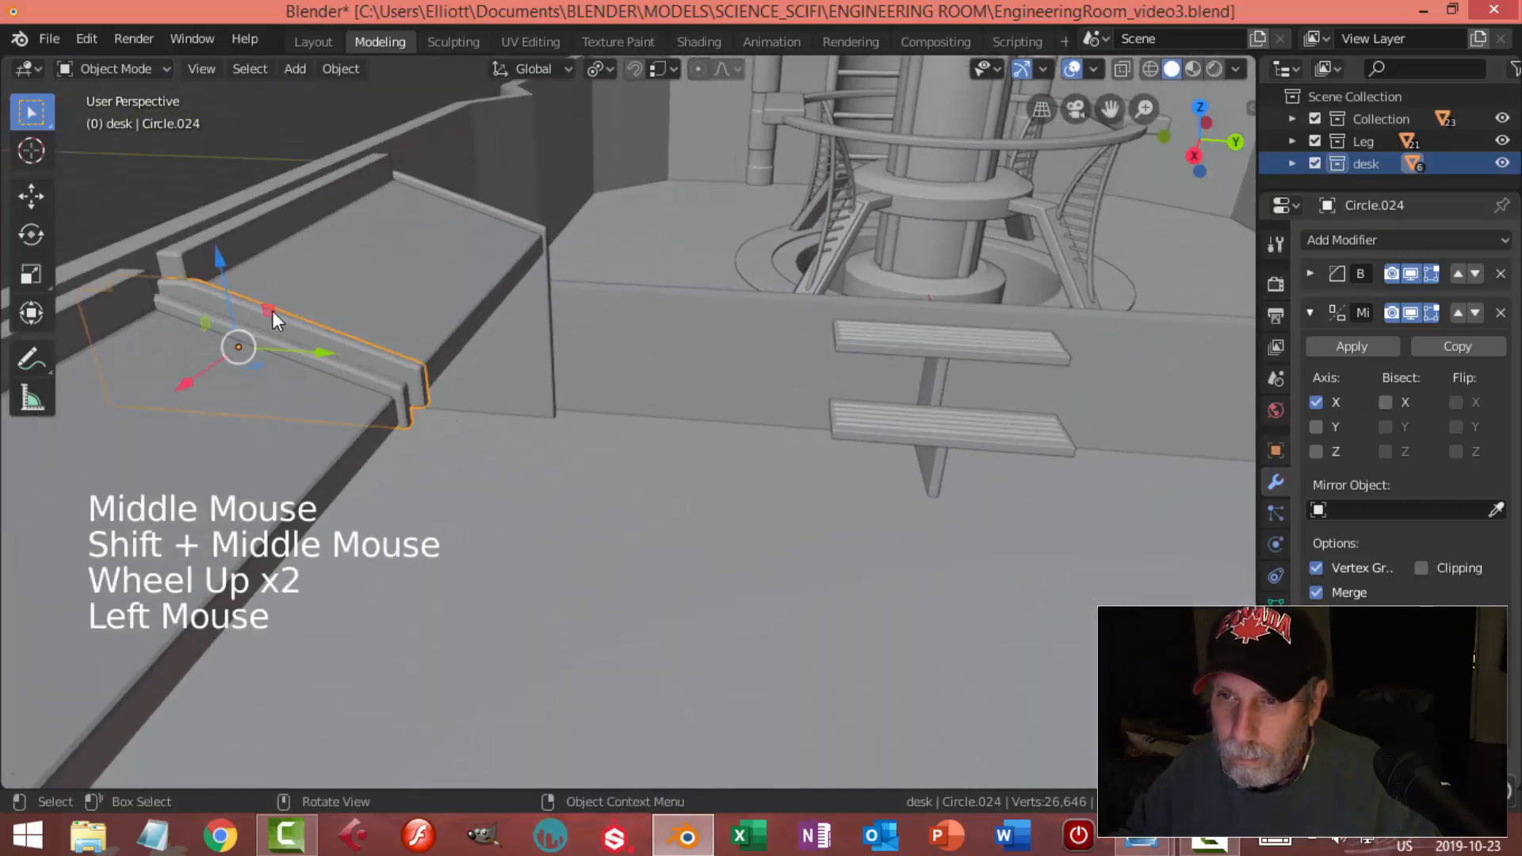
drag(322, 350, 317, 349)
key(alt+a)
In Edit Mode, move the copied divider's rear face about 0.18 m along Y and delete that face
scroll(425, 368, down, 3)
middle_drag(425, 368, 715, 333)
scroll(542, 403, down, 1)
shift+middle_drag(542, 403, 449, 393)
click(475, 363)
key(Tab)
click(480, 357)
drag(449, 393, 474, 387)
key(x)
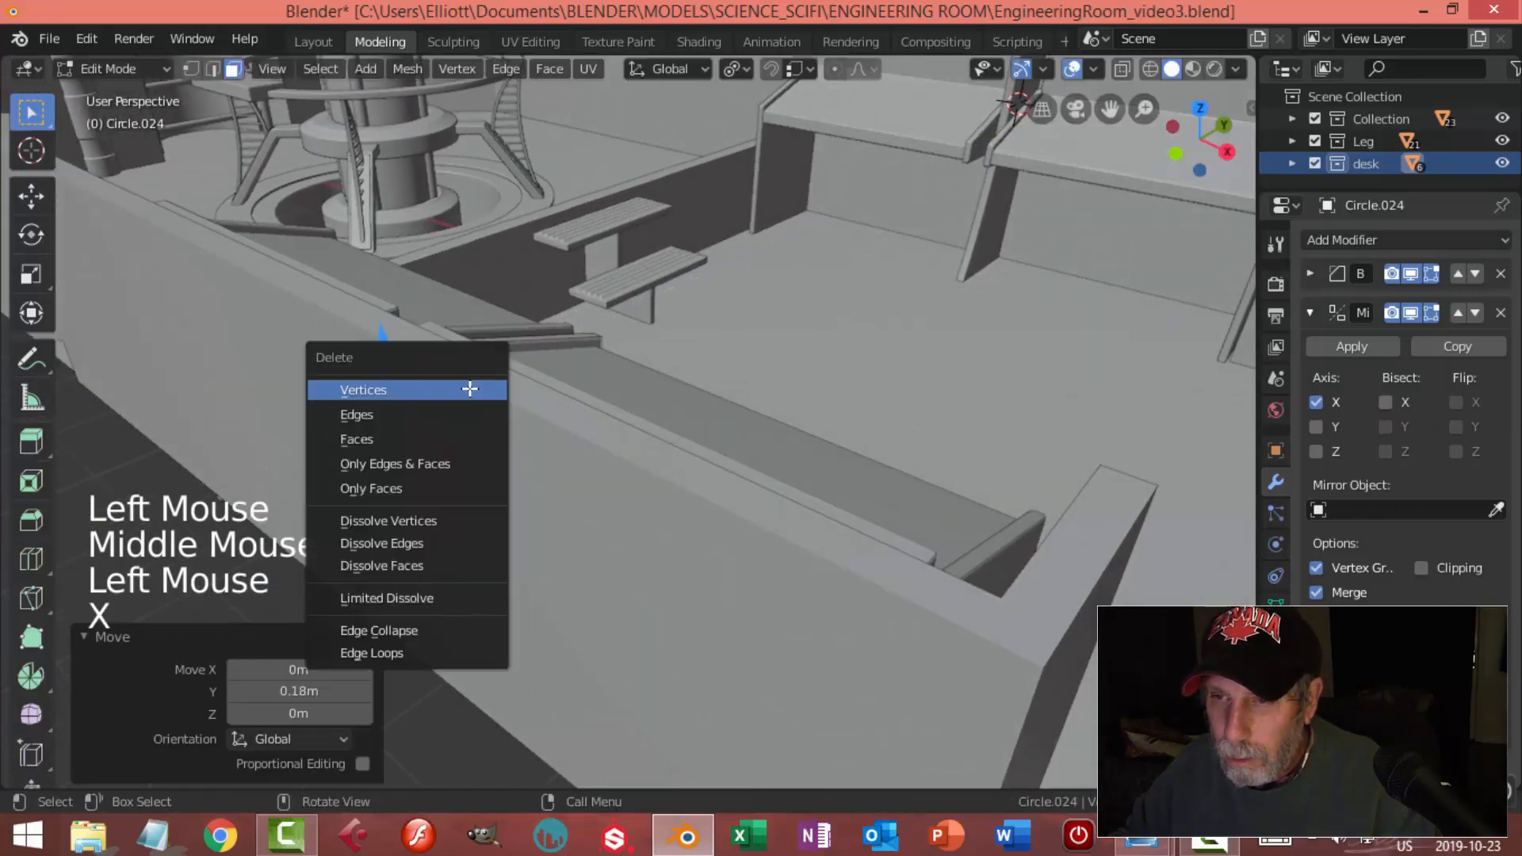
click(446, 439)
middle_drag(656, 384, 537, 397)
key(Tab)
key(alt+a)
Save the engineering room model to EngineeringRoom_video3.blend
scroll(653, 401, down, 3)
middle_drag(653, 401, 729, 517)
scroll(826, 485, down, 2)
middle_drag(863, 459, 840, 429)
scroll(658, 463, down, 2)
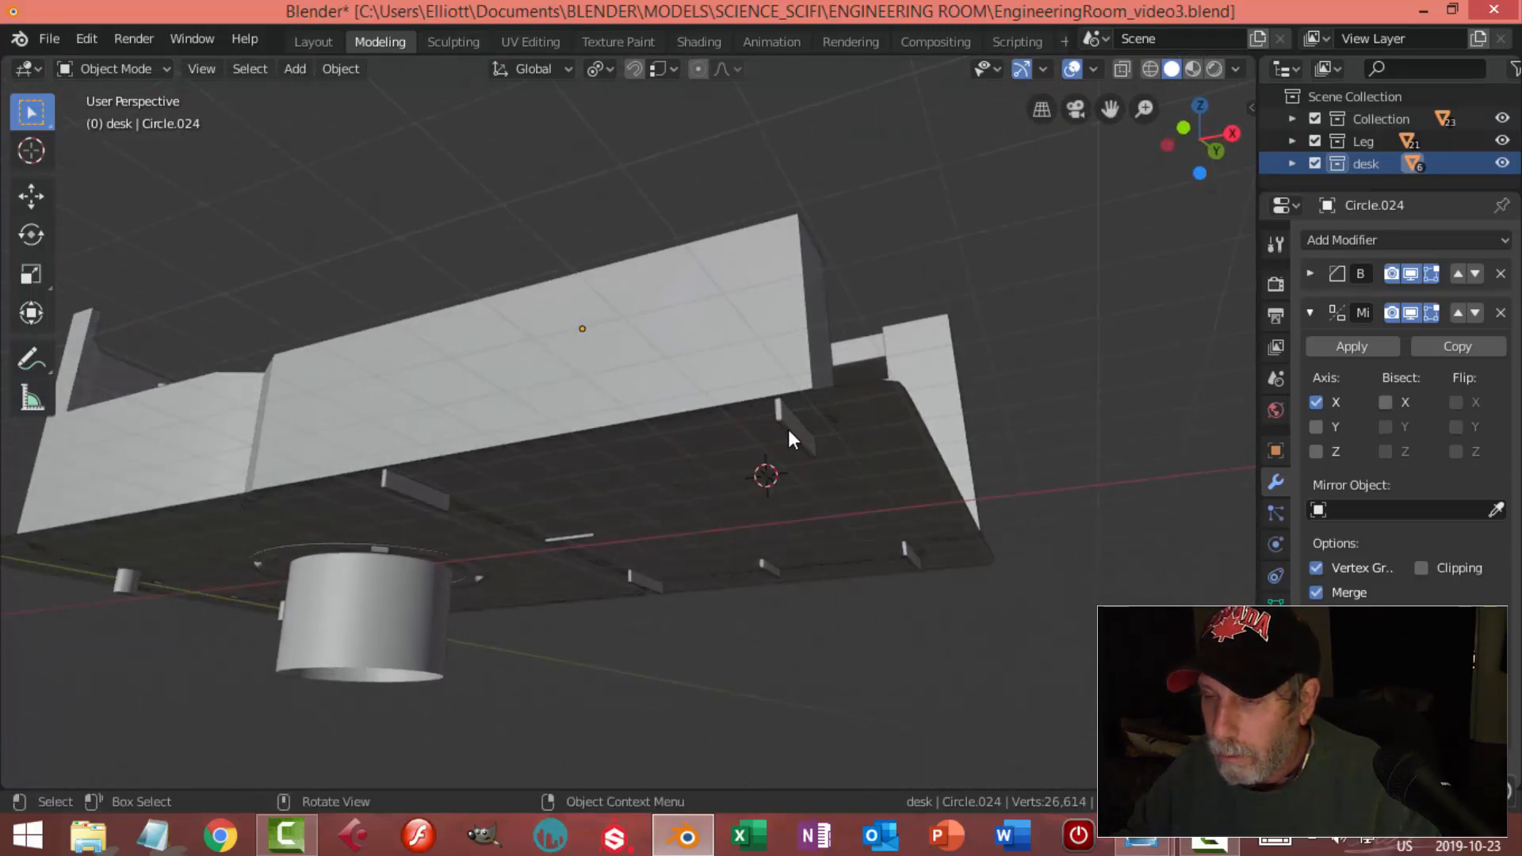
scroll(877, 382, down, 2)
middle_drag(872, 347, 691, 477)
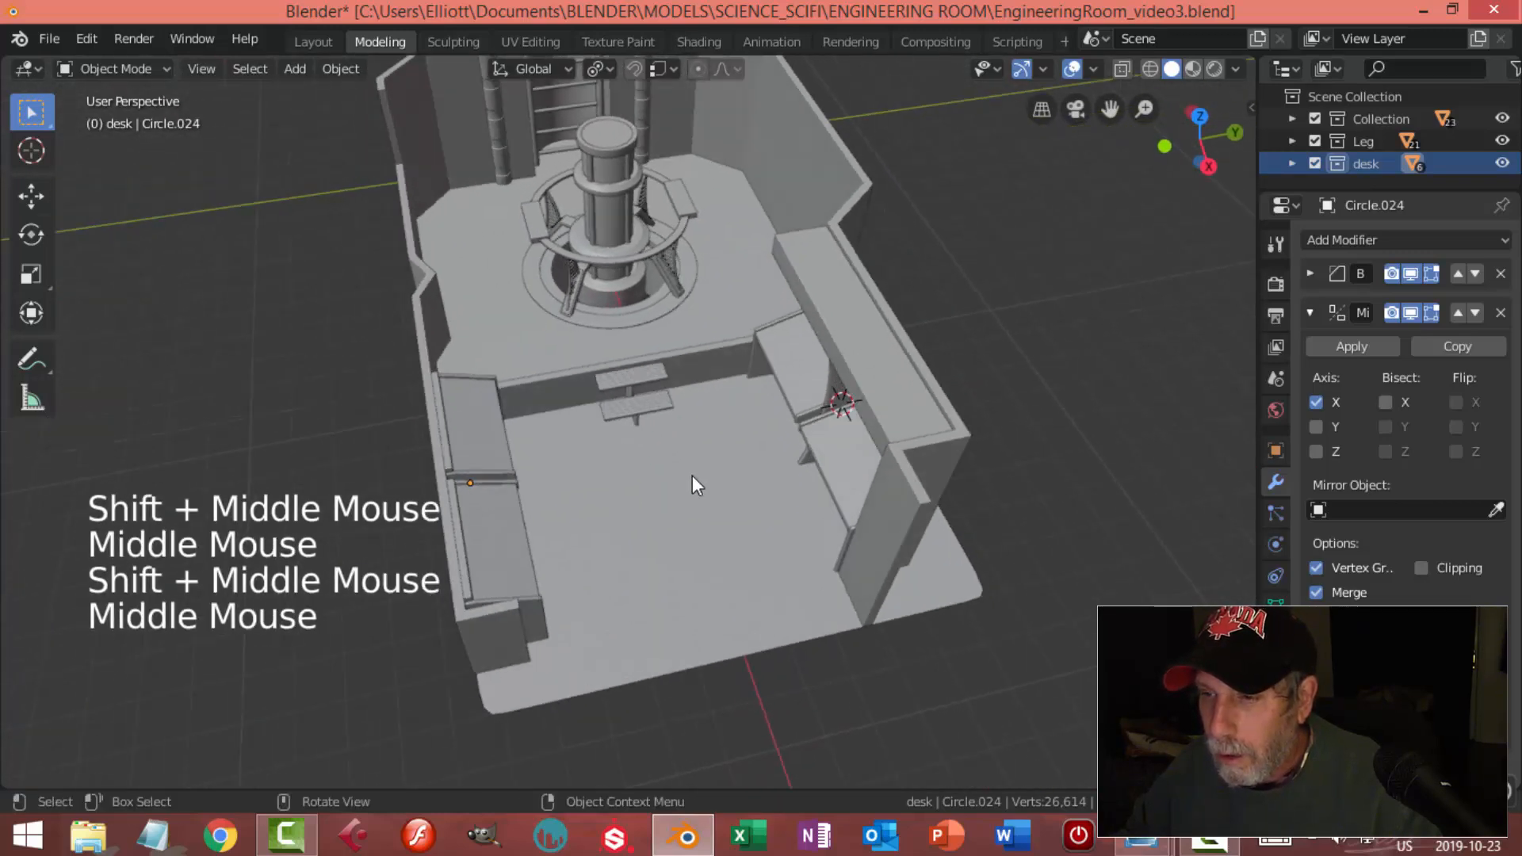
key(ctrl+s)
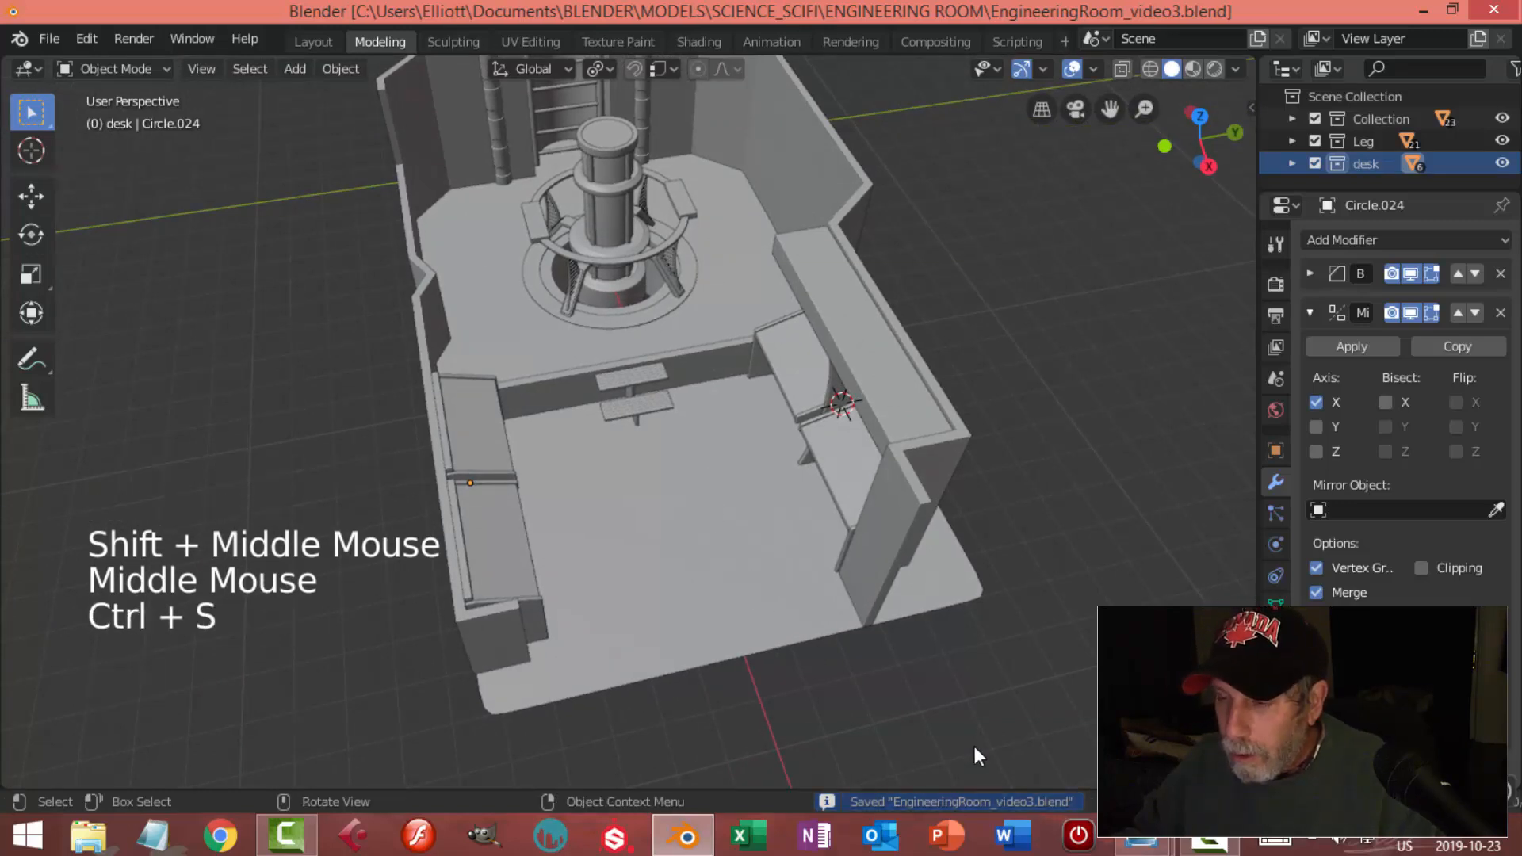
Examine the console chairs in the reference image Main_Engineering.jpg in Windows Photo Viewer, and return to Blender
mouse_move(1141, 836)
click(933, 767)
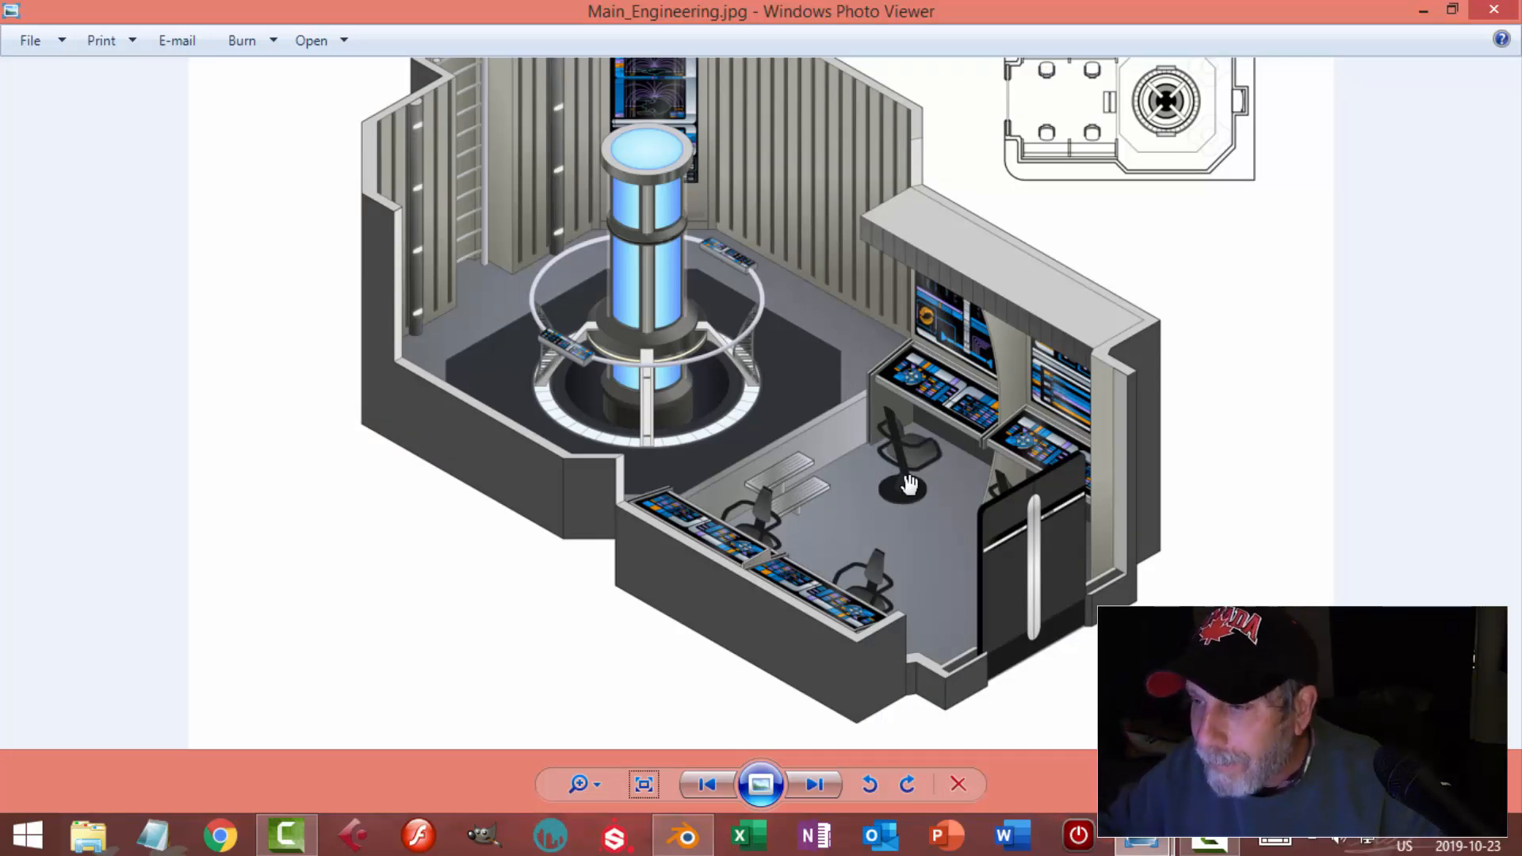
scroll(899, 478, up, 1)
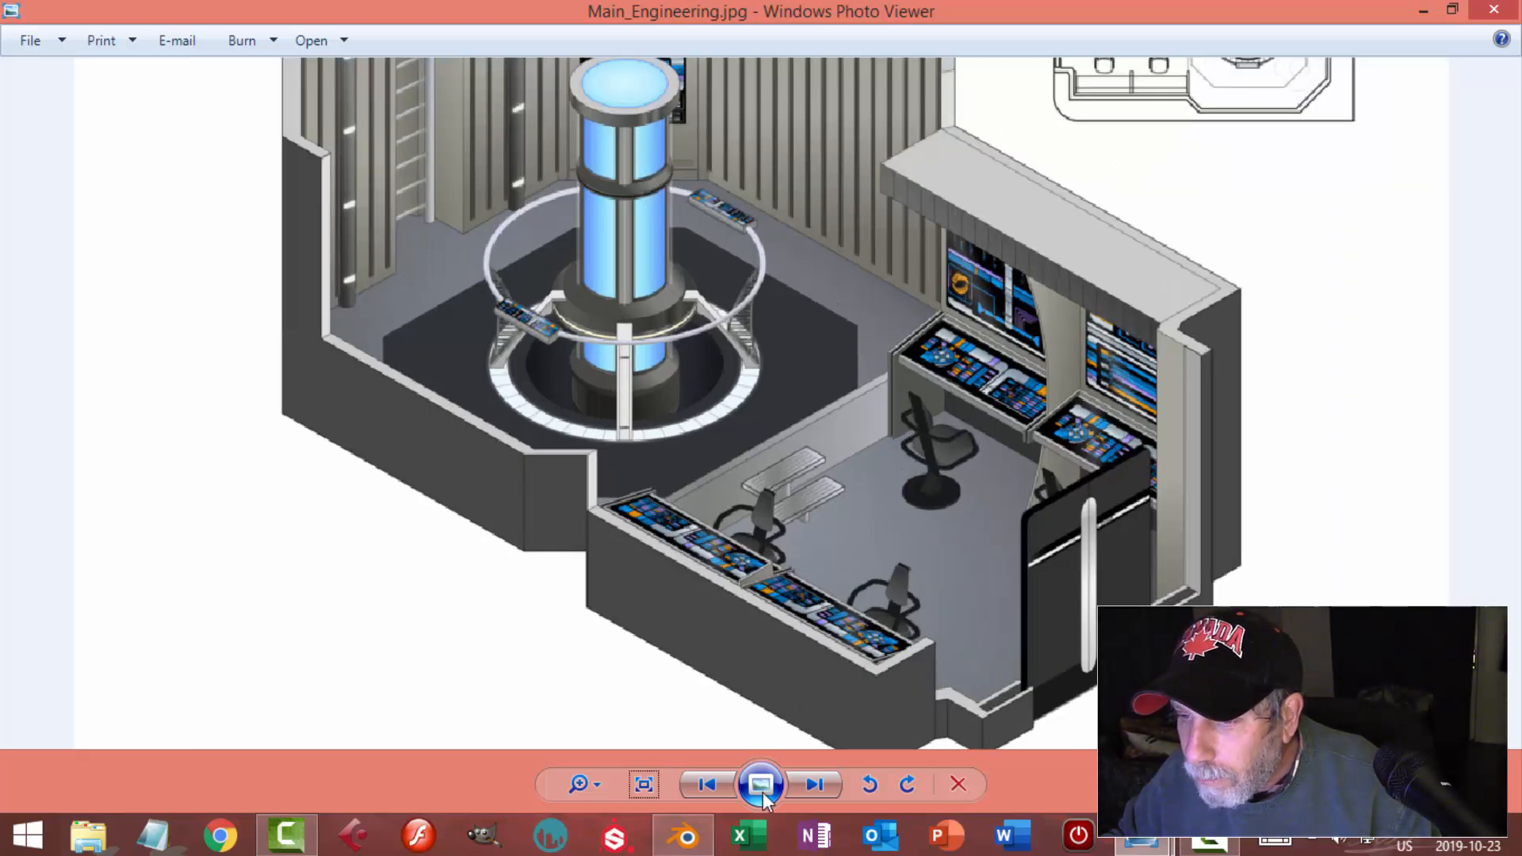
click(694, 842)
Select the lower step tread and snap the 3D cursor to it
middle_drag(750, 474, 730, 448)
click(656, 416)
key(shift+s)
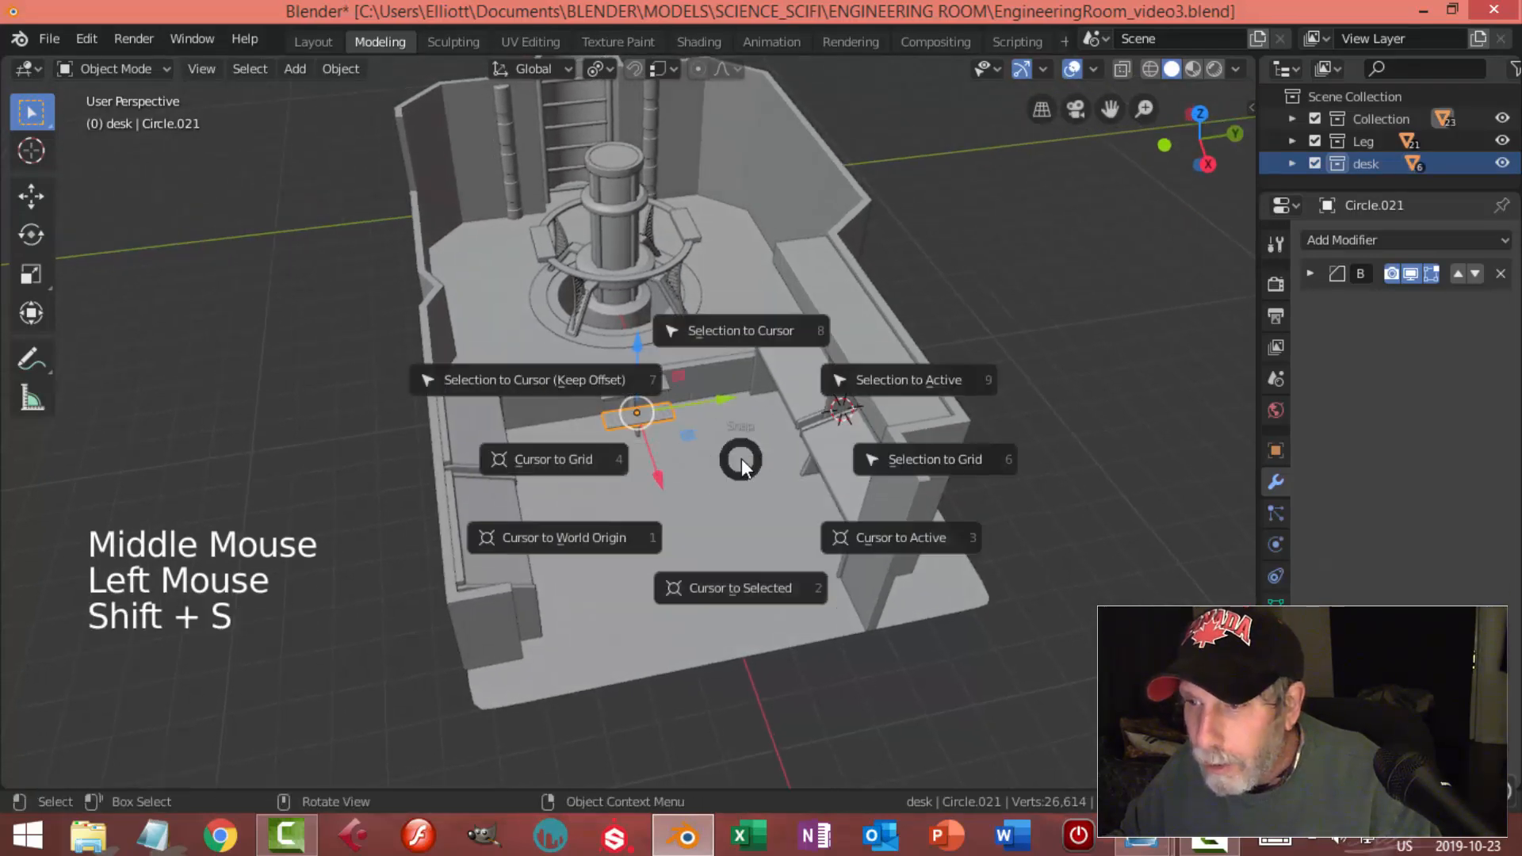
click(751, 596)
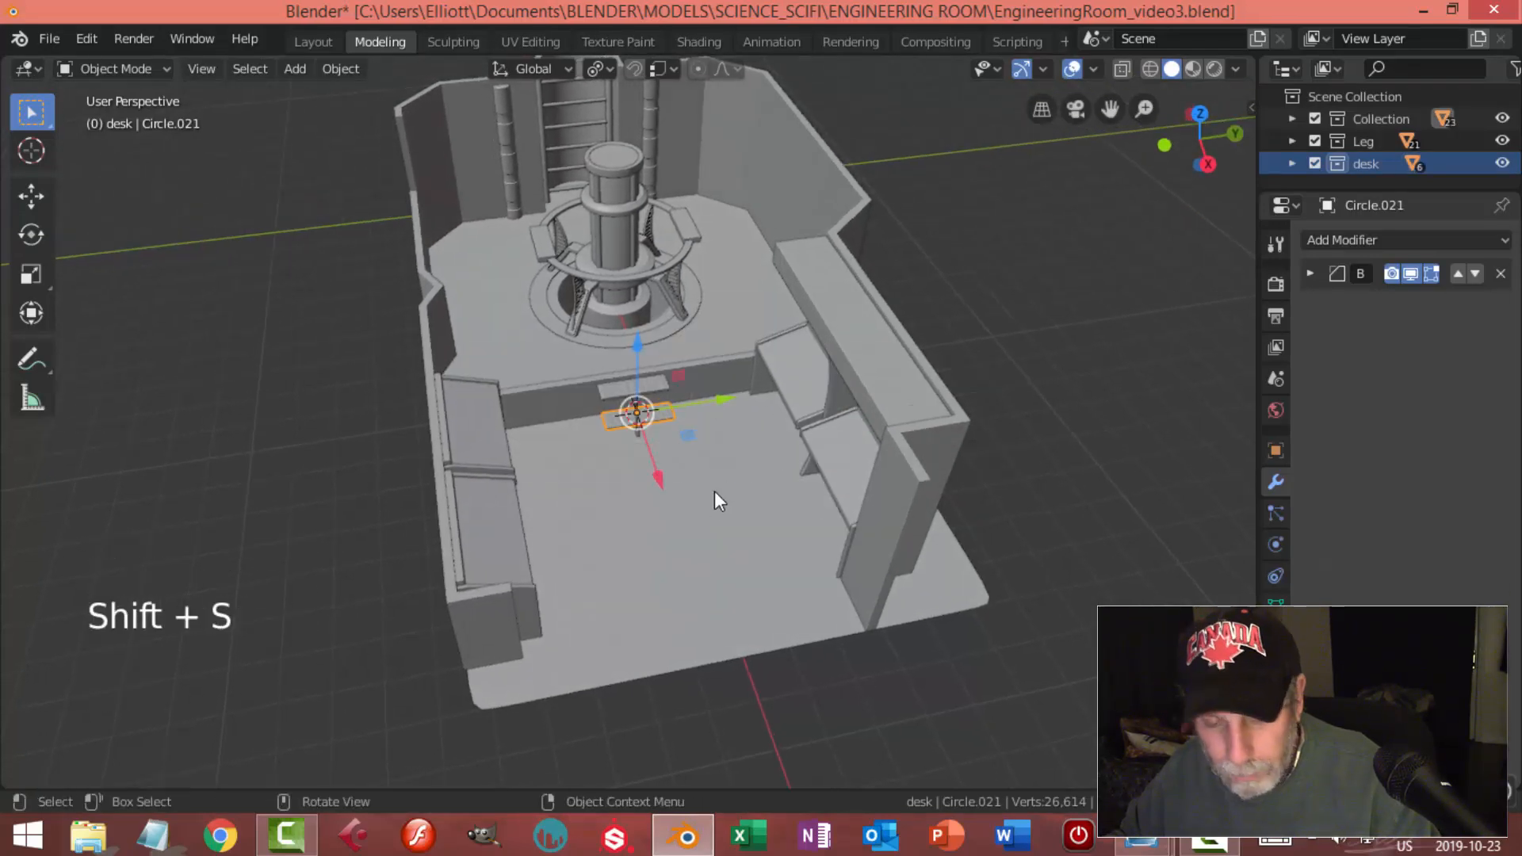
Add a mesh circle with 22 vertices at the 3D cursor and move it about 2.69 m along X onto the open floor
key(shift+a)
mouse_move(667, 378)
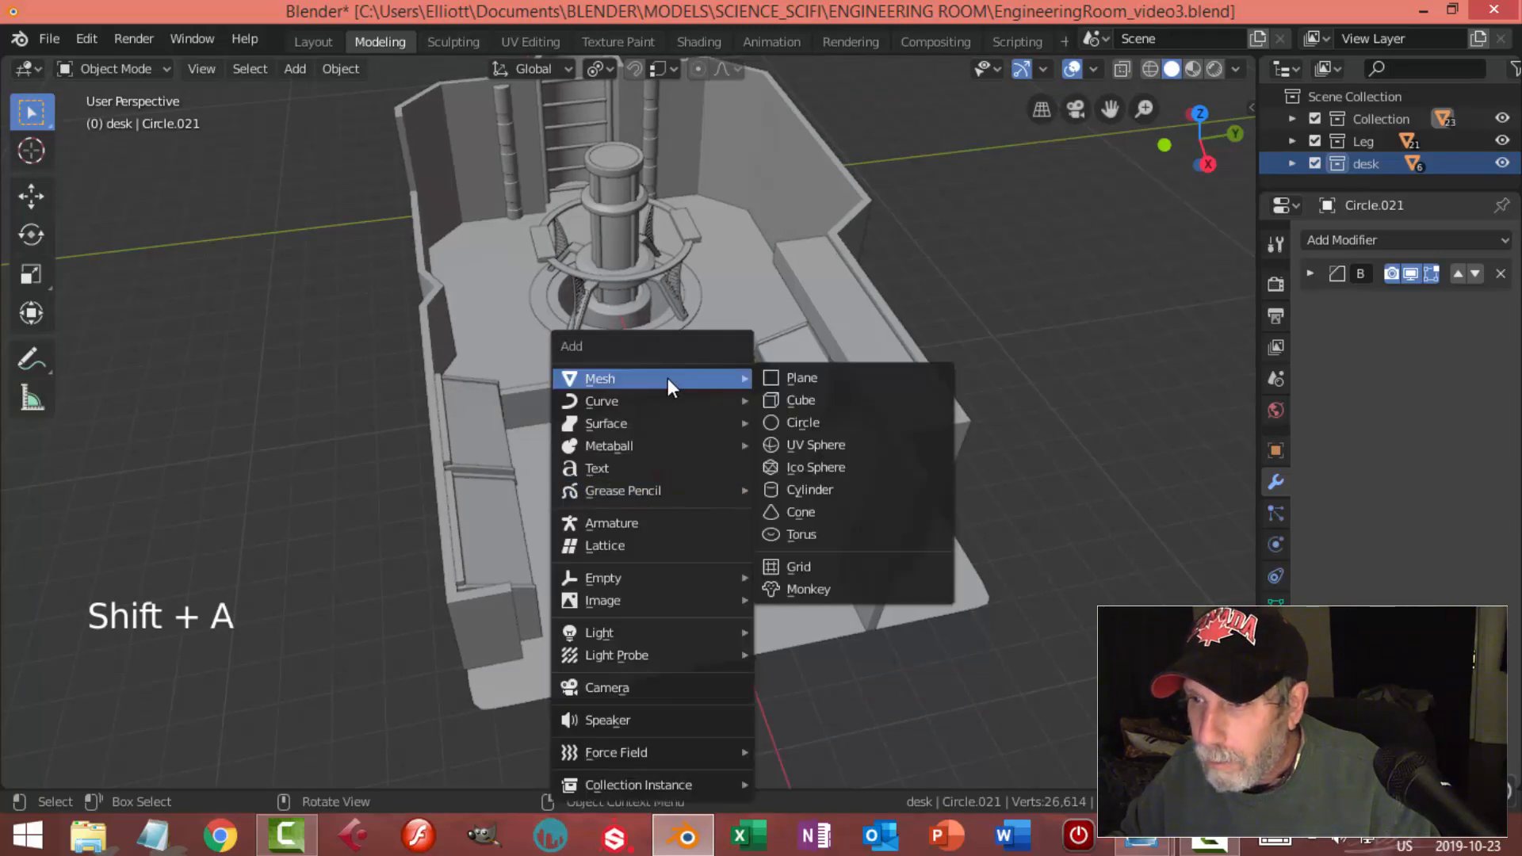
click(802, 422)
click(331, 524)
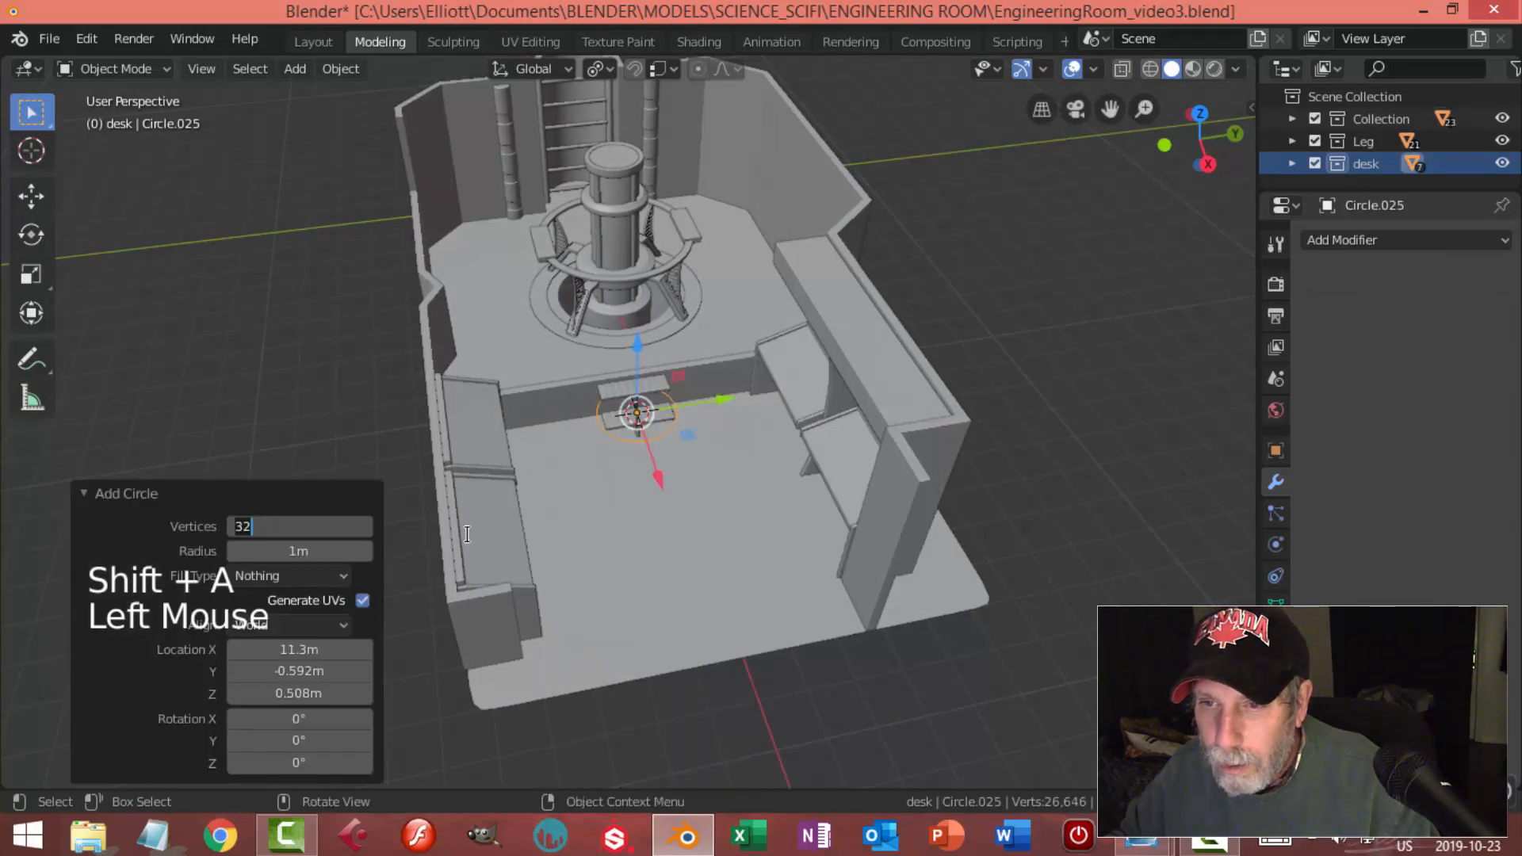
text(22)
drag(659, 480, 803, 520)
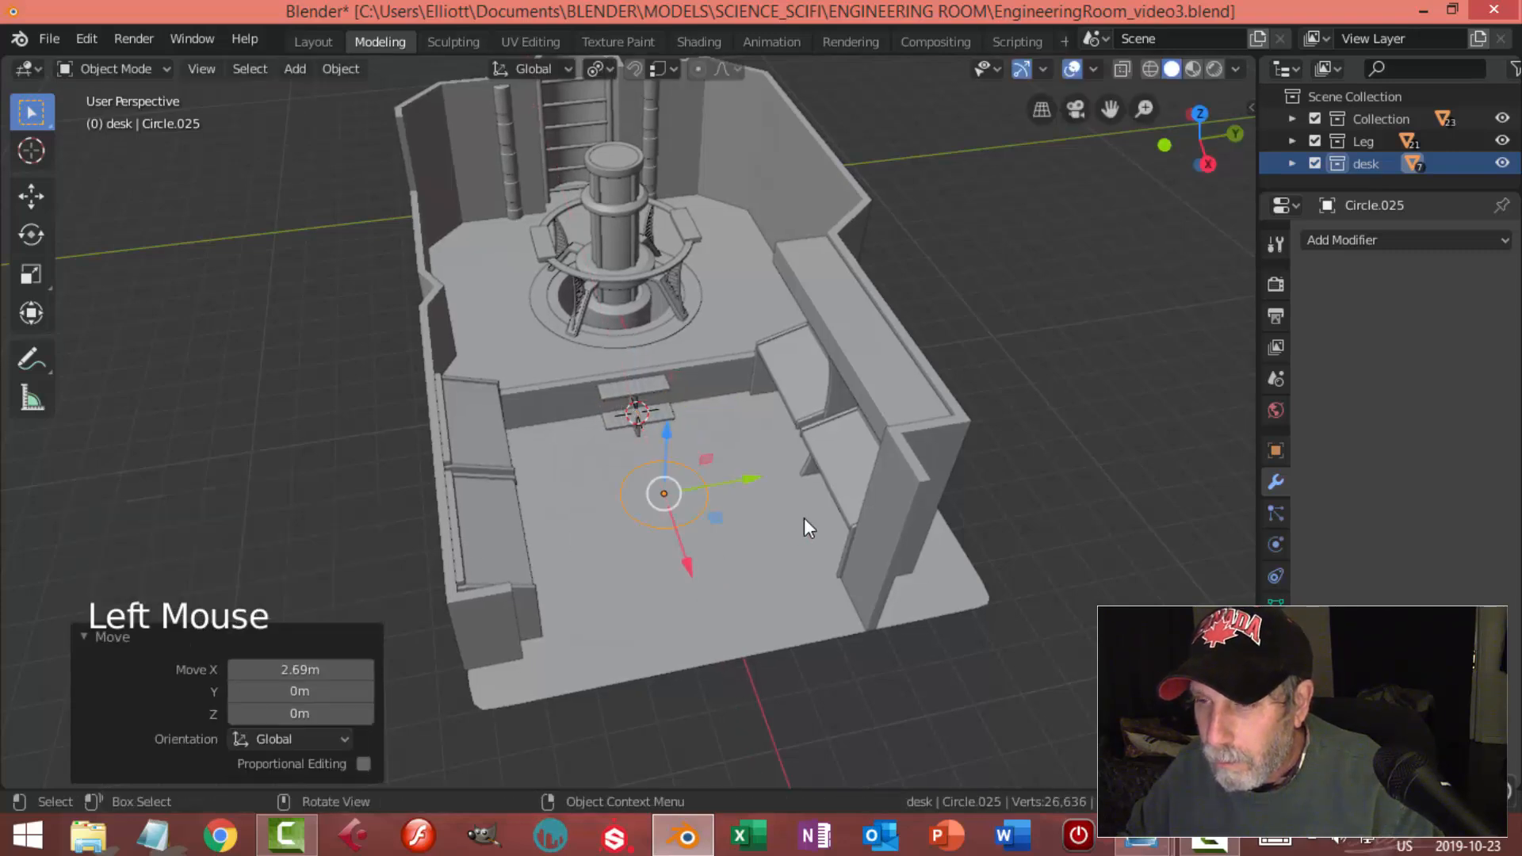
In Edit Mode, scale the new circle down by a factor of about 0.642
key(Tab)
key(s)
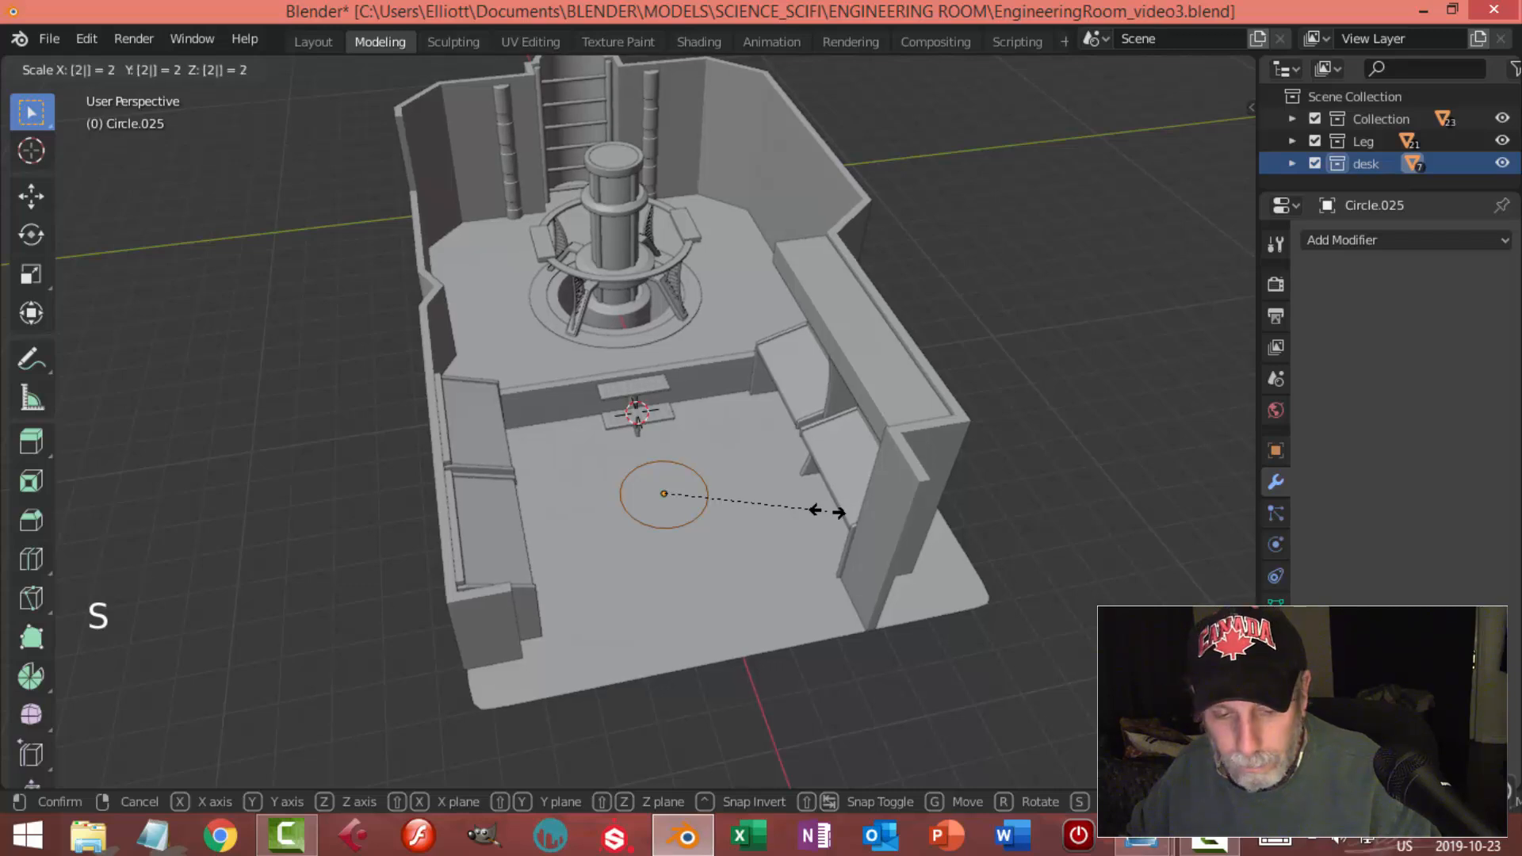
click(827, 511)
key(s)
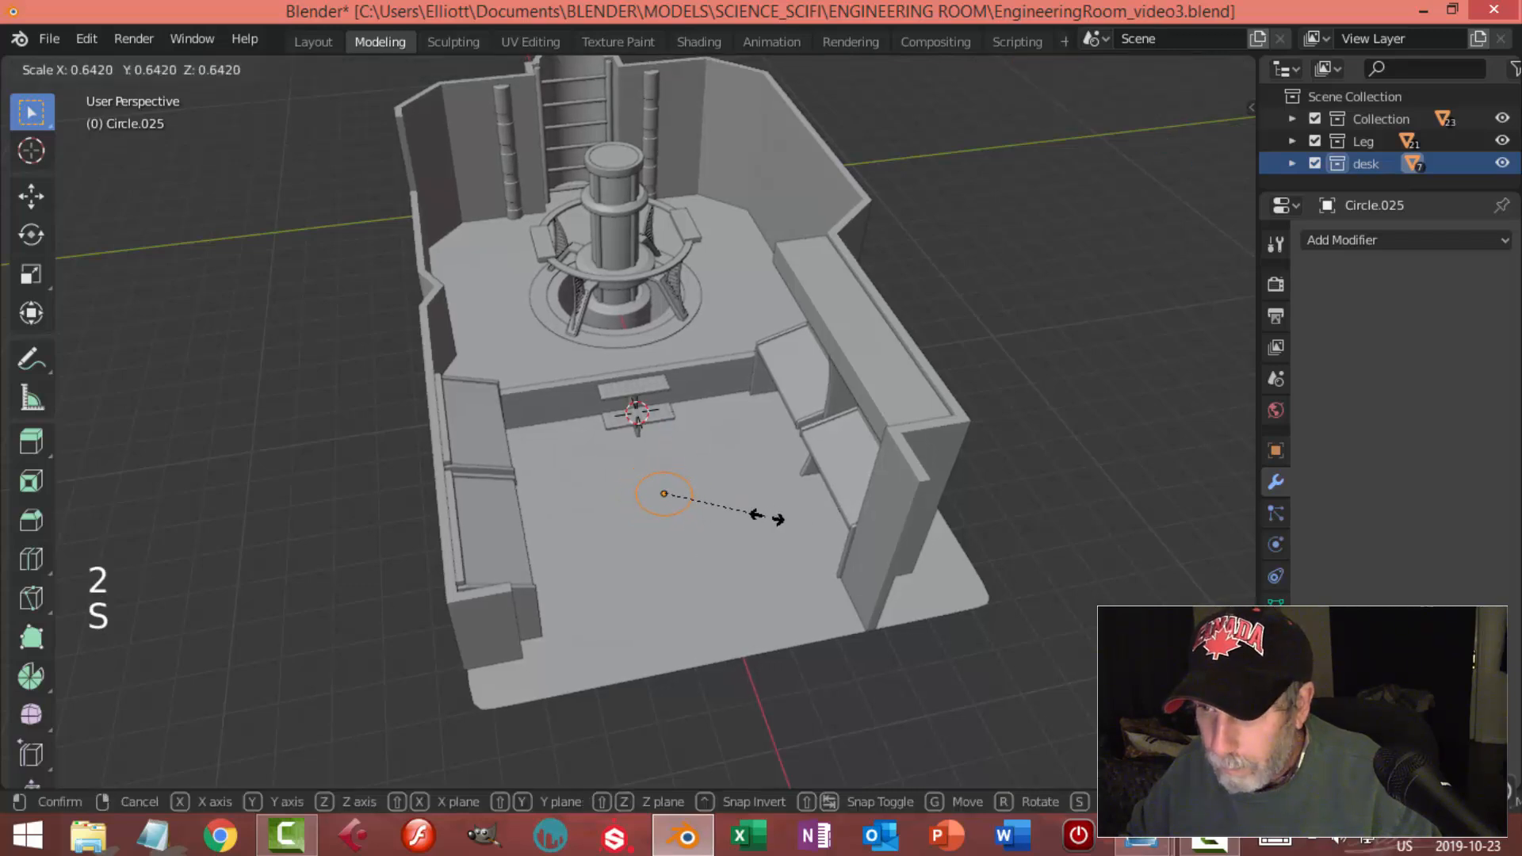
click(767, 517)
scroll(752, 517, up, 3)
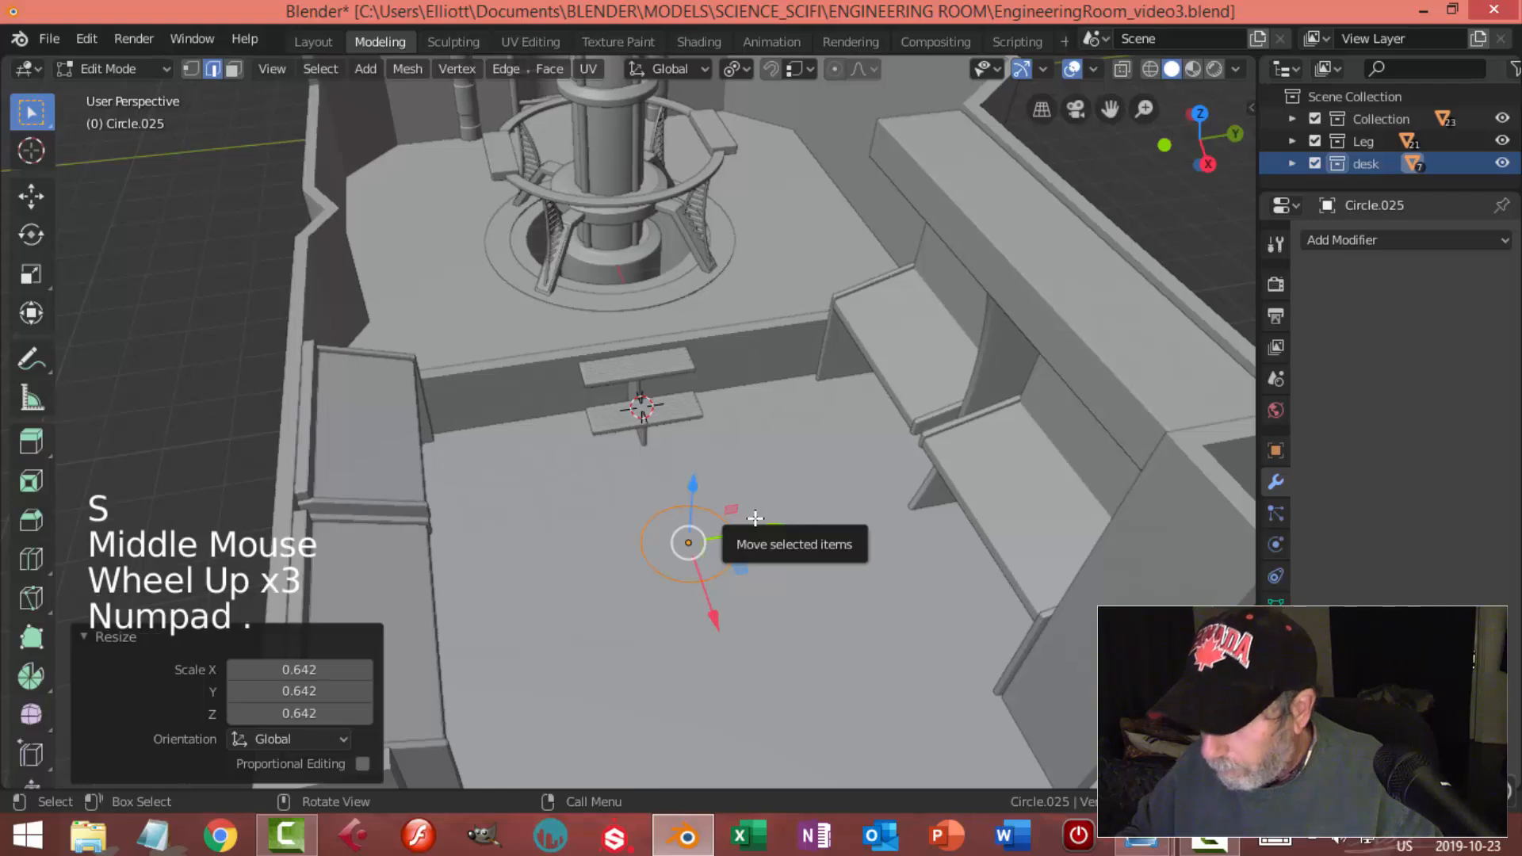
Extrude the circle's vertices upward by about 0.0386 m to form a thin rim
key(KP_Decimal)
scroll(754, 520, down, 5)
middle_drag(789, 556, 786, 506)
scroll(785, 485, up, 1)
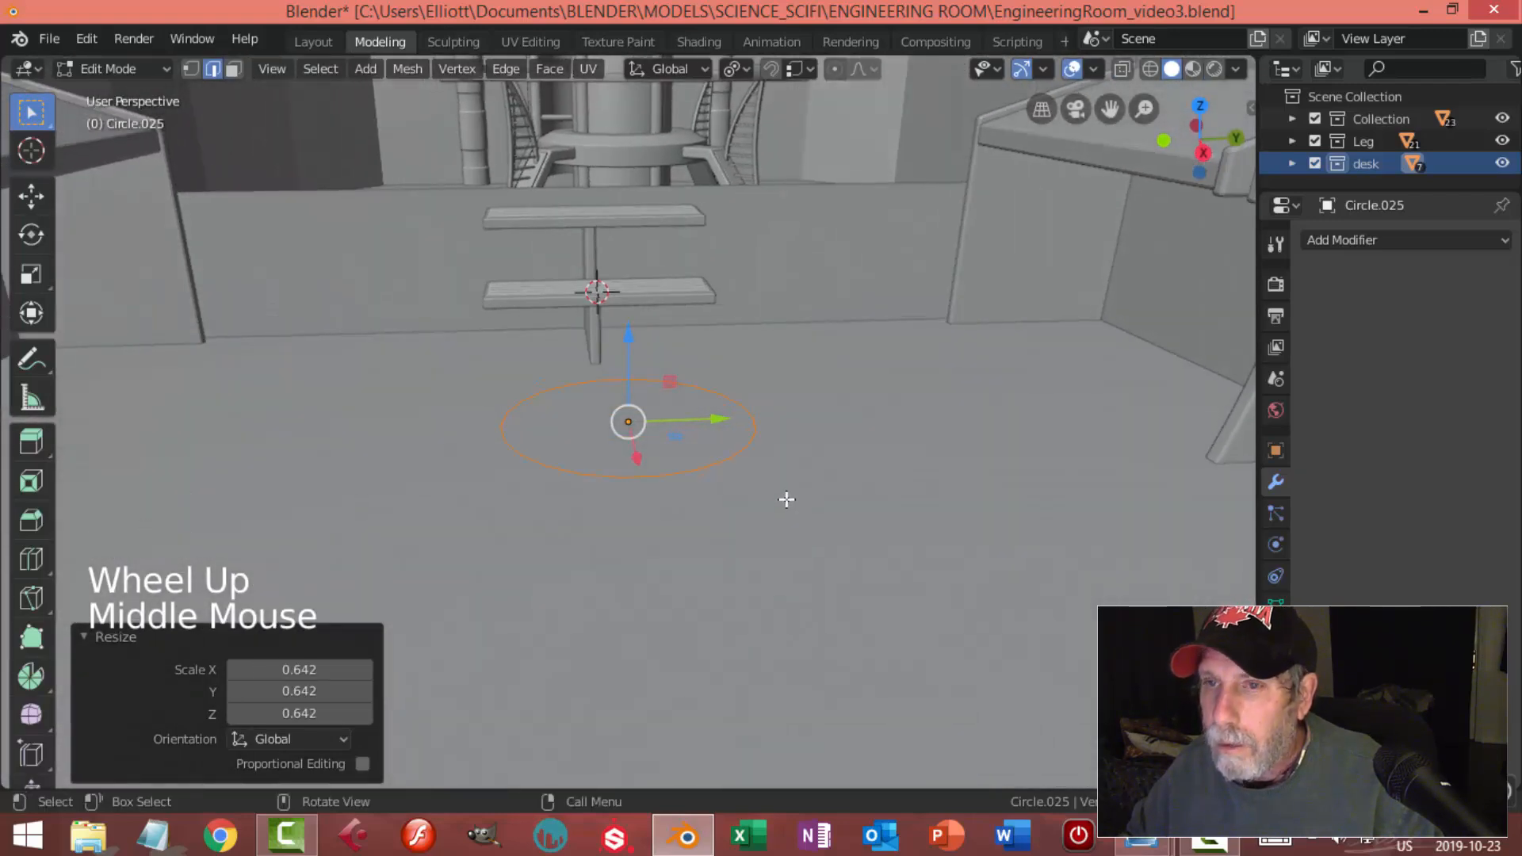
scroll(786, 499, up, 1)
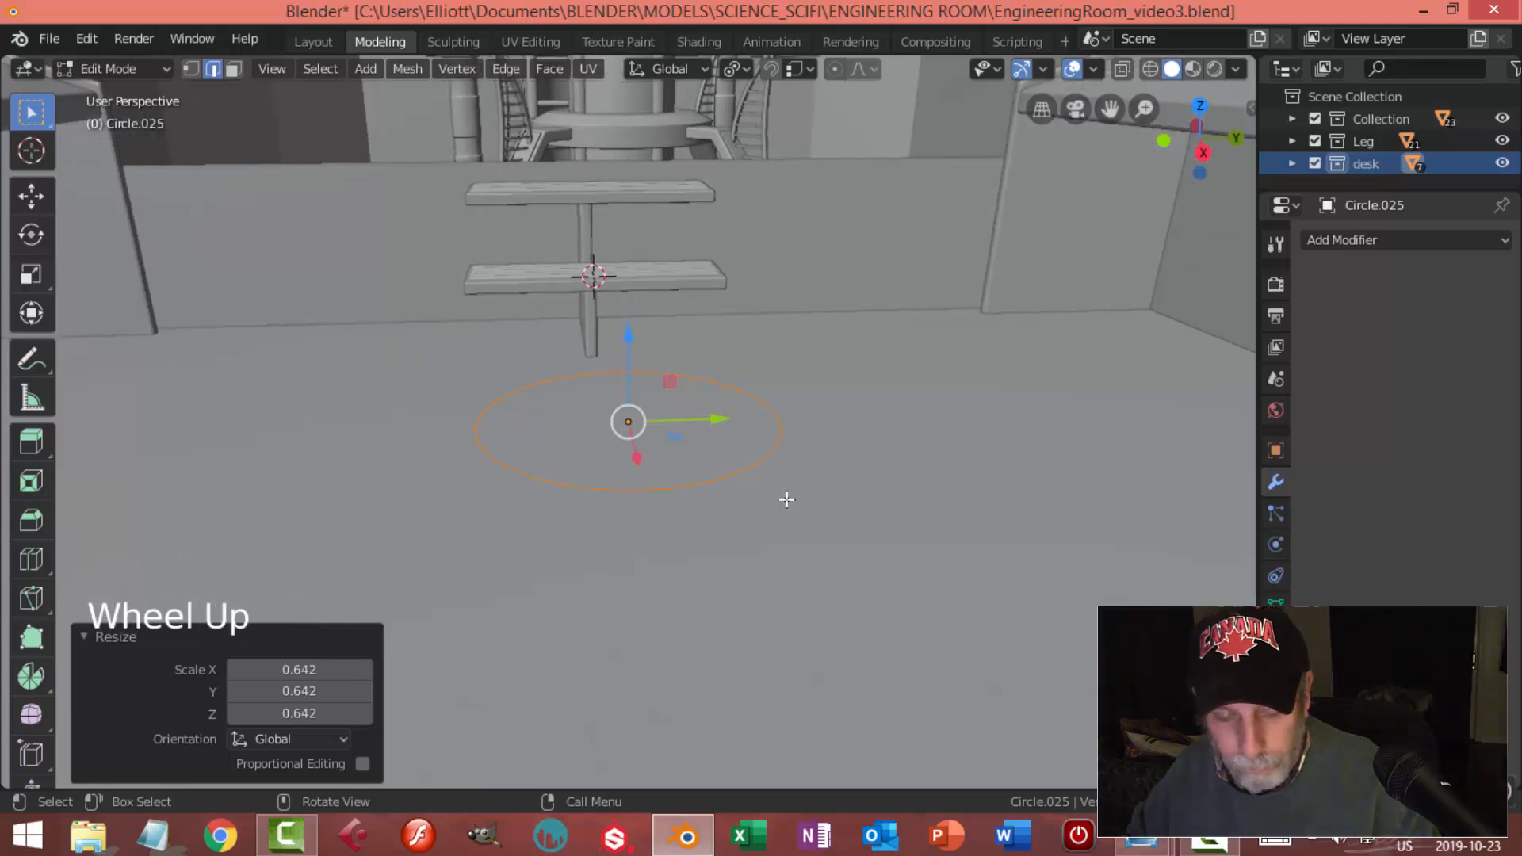
key(1)
middle_drag(849, 475, 667, 462)
key(e)
drag(626, 342, 627, 333)
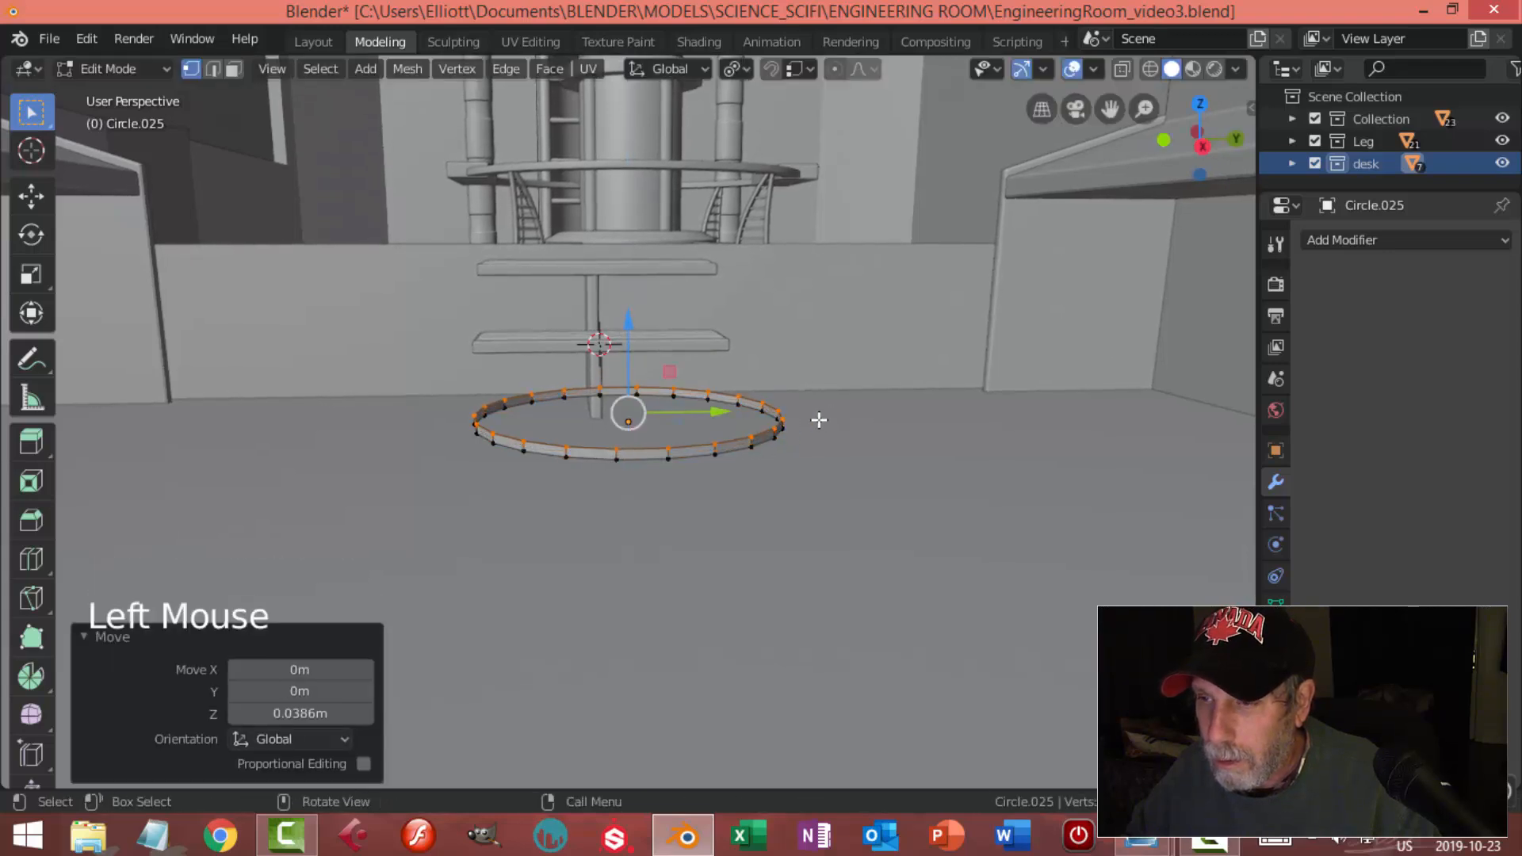
Extrude the upper ring inward at a scale of about 0.864 and close the opening with Grid Fill
key(e)
key(s)
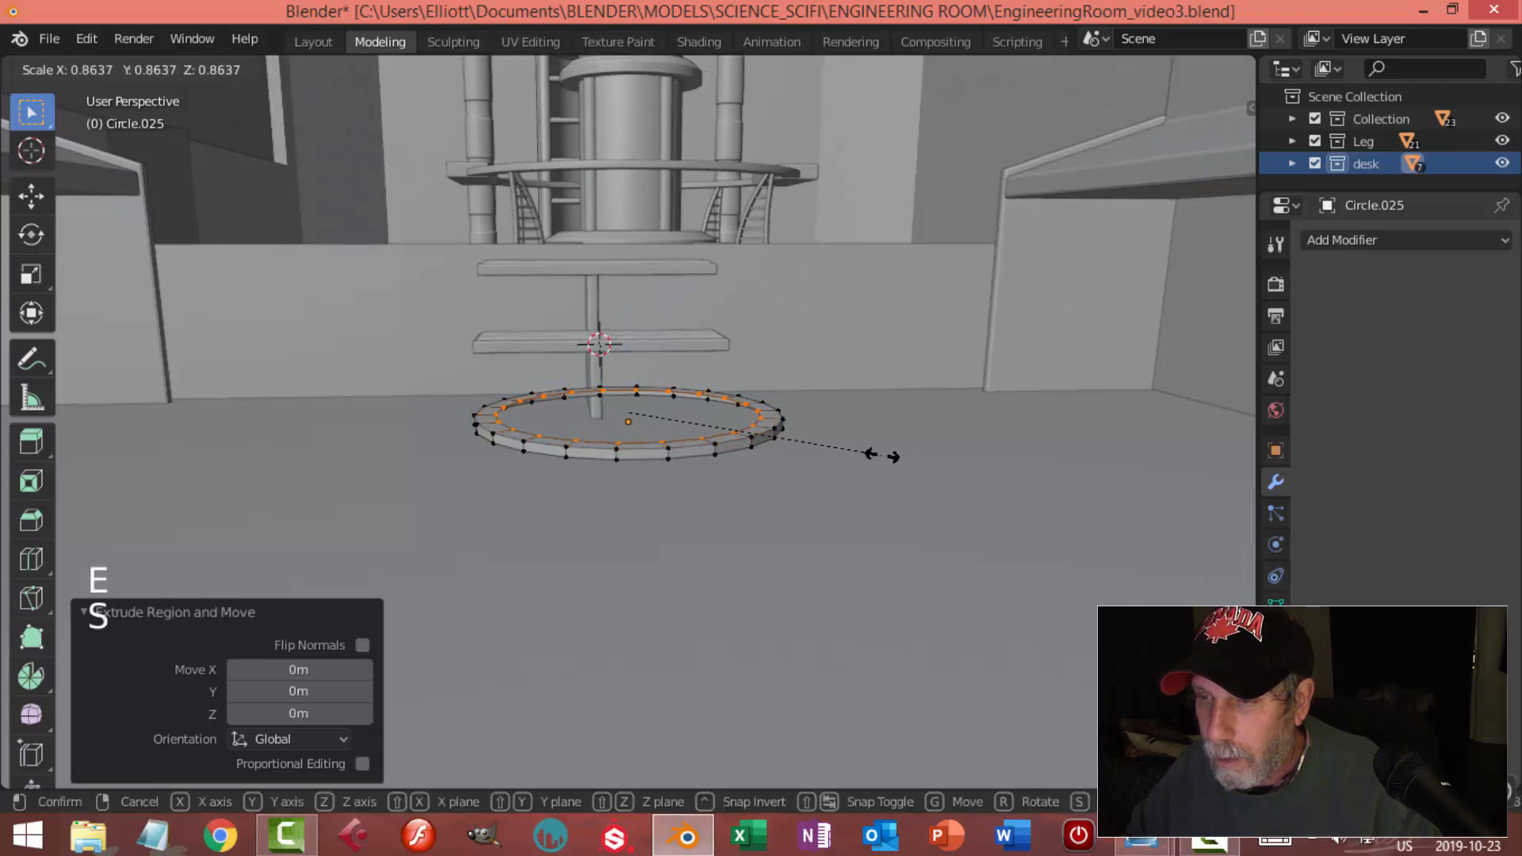
middle_click(915, 449)
middle_drag(915, 449, 587, 157)
click(558, 70)
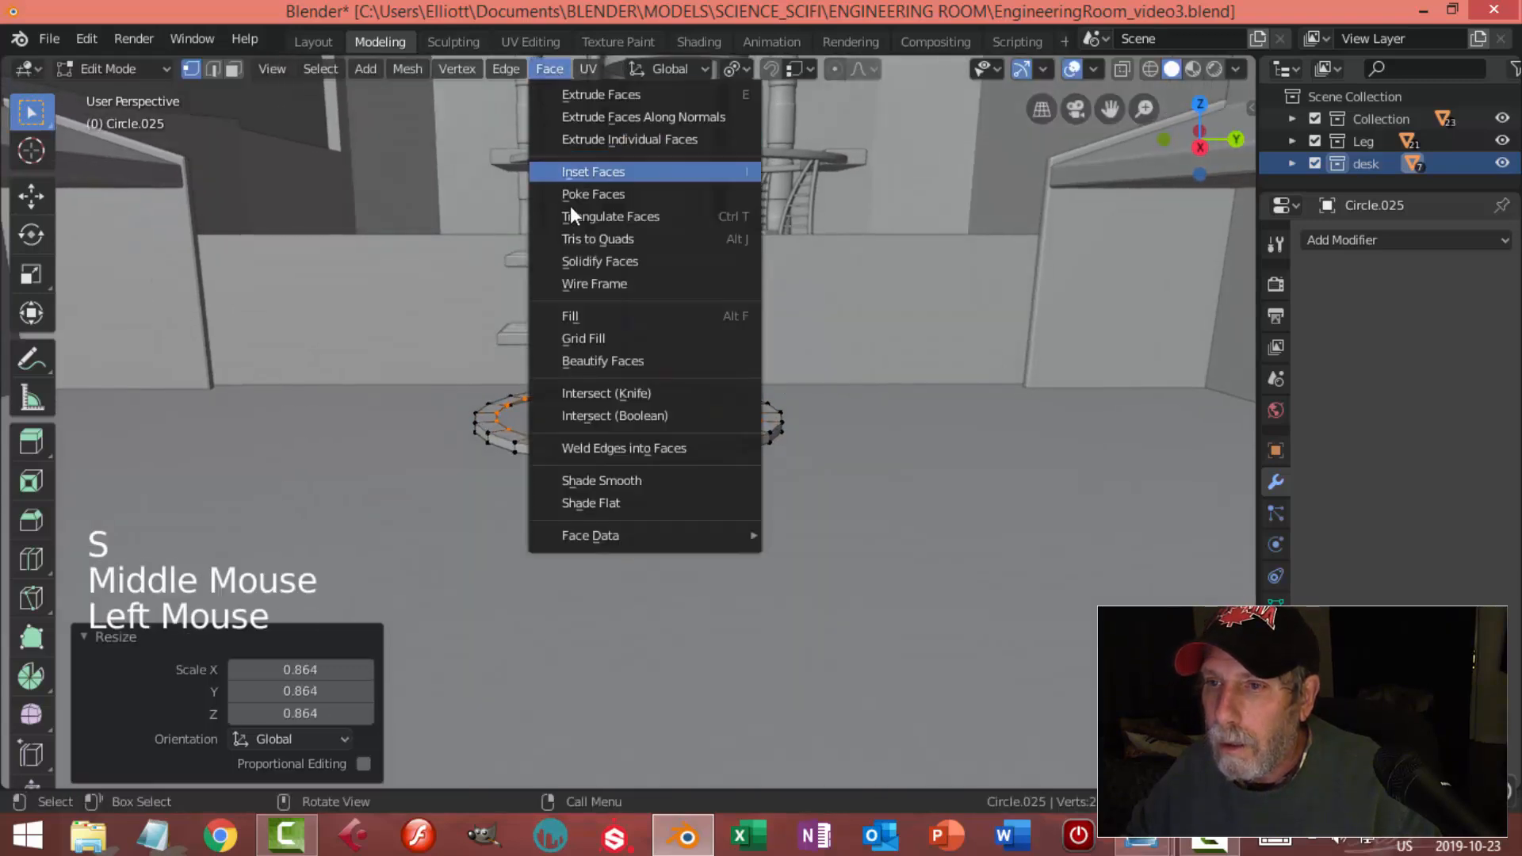
click(599, 337)
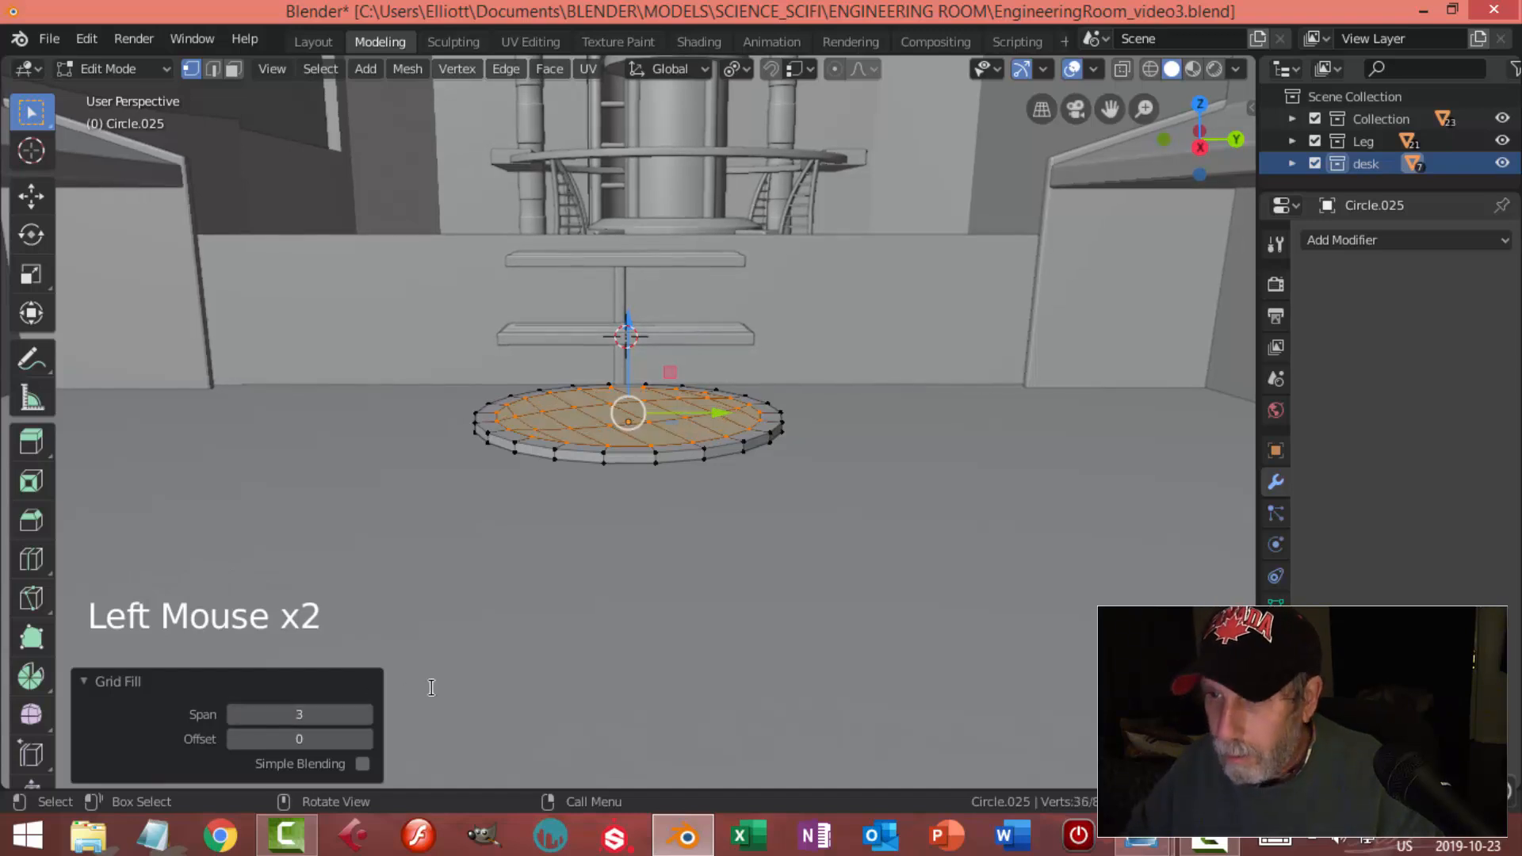
Bevel the disc's upper outer edge loop with a width of about 0.0116 m and 2 segments
key(alt+a)
key(2)
alt+shift+click(718, 468)
scroll(833, 538, up, 3)
key(ctrl+b)
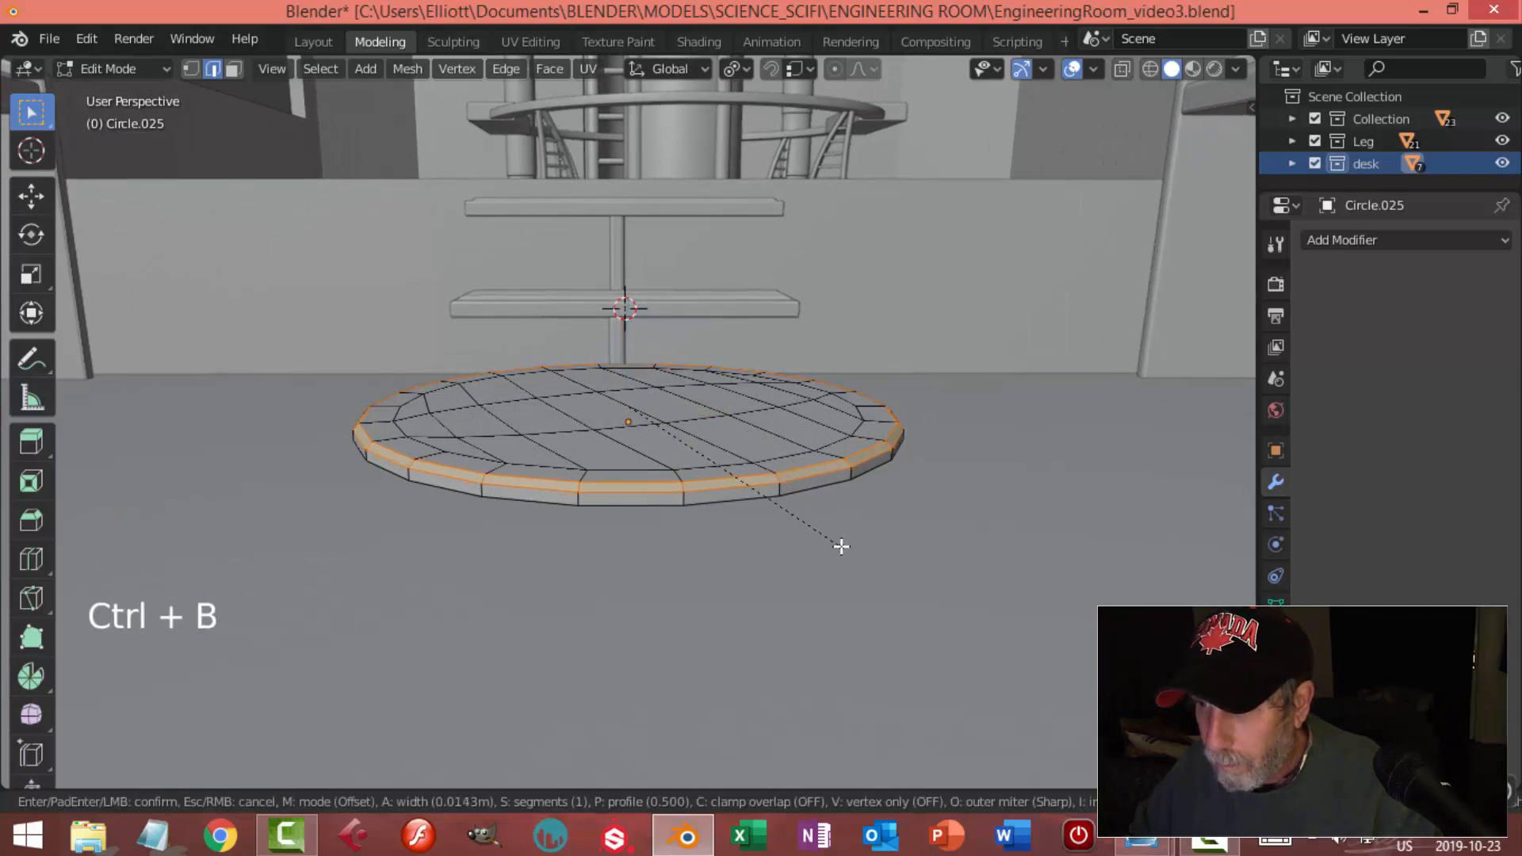
click(836, 535)
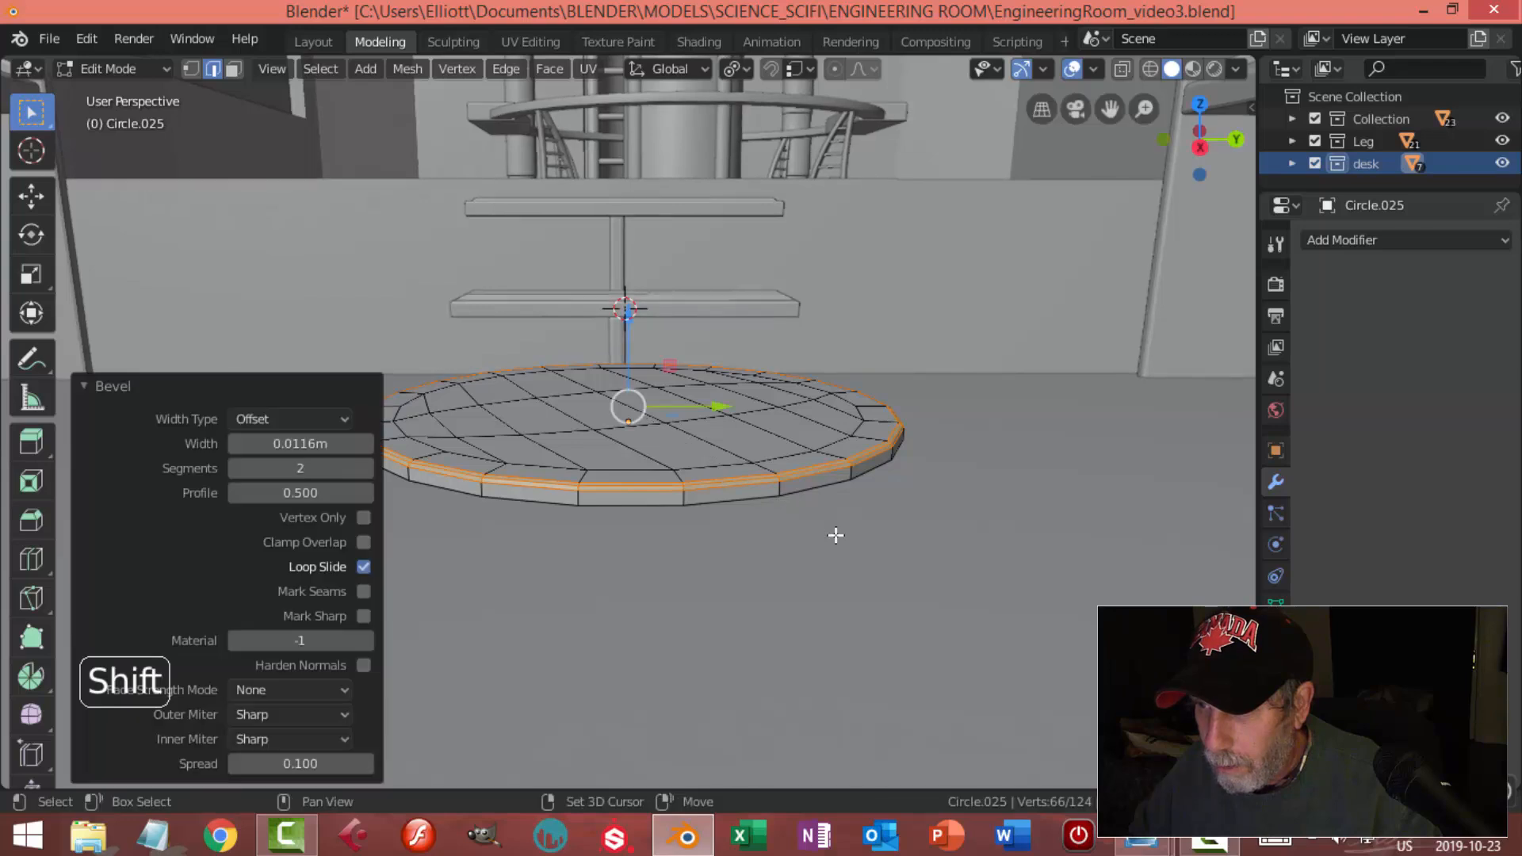
In Object Mode, add a level 1 Subdivision Surface modifier to the disc and shade it smooth
key(Tab)
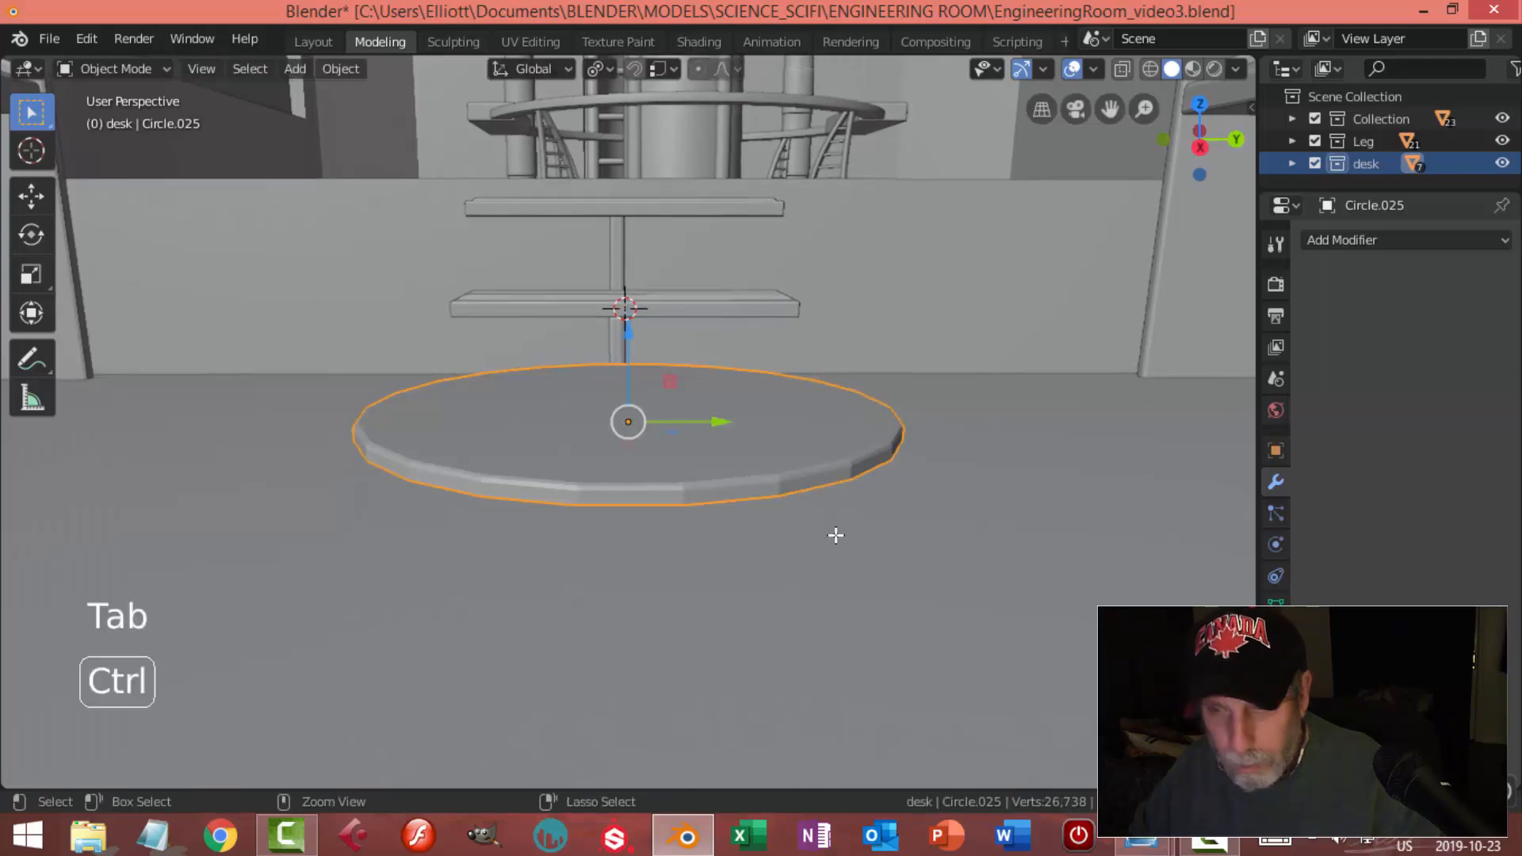
key(ctrl+1)
right_click(761, 464)
click(755, 424)
key(alt+a)
Select the disc and lower it along Z onto the floor
middle_drag(825, 479, 805, 513)
scroll(800, 487, down, 2)
middle_drag(795, 459, 741, 460)
click(733, 445)
drag(631, 353, 642, 458)
Move the disc about 2.1 m along Y toward the tall wall's desks
key(alt+a)
scroll(717, 508, down, 7)
middle_drag(721, 512, 622, 441)
click(621, 442)
drag(716, 444, 872, 452)
middle_drag(868, 511, 837, 448)
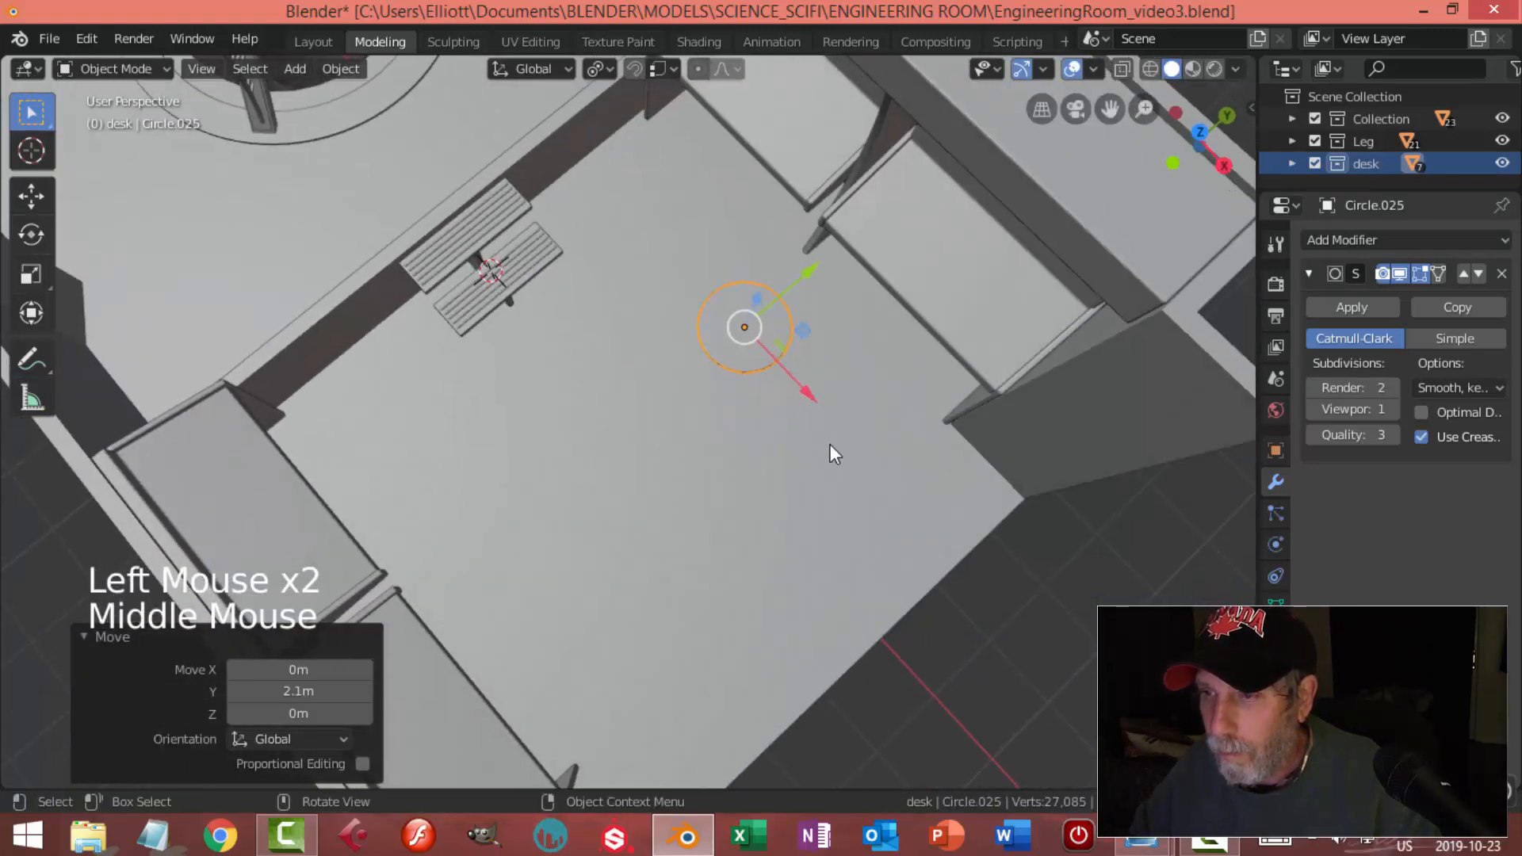
Shift the disc along X toward the raised platform and about 0.0997 m along Y, placing it before the far desk
drag(811, 397, 741, 269)
middle_drag(740, 269, 861, 364)
mouse_move(861, 365)
mouse_down()
mouse_move(844, 341)
mouse_move(881, 349)
mouse_up()
key(KP_Decimal)
scroll(863, 401, down, 2)
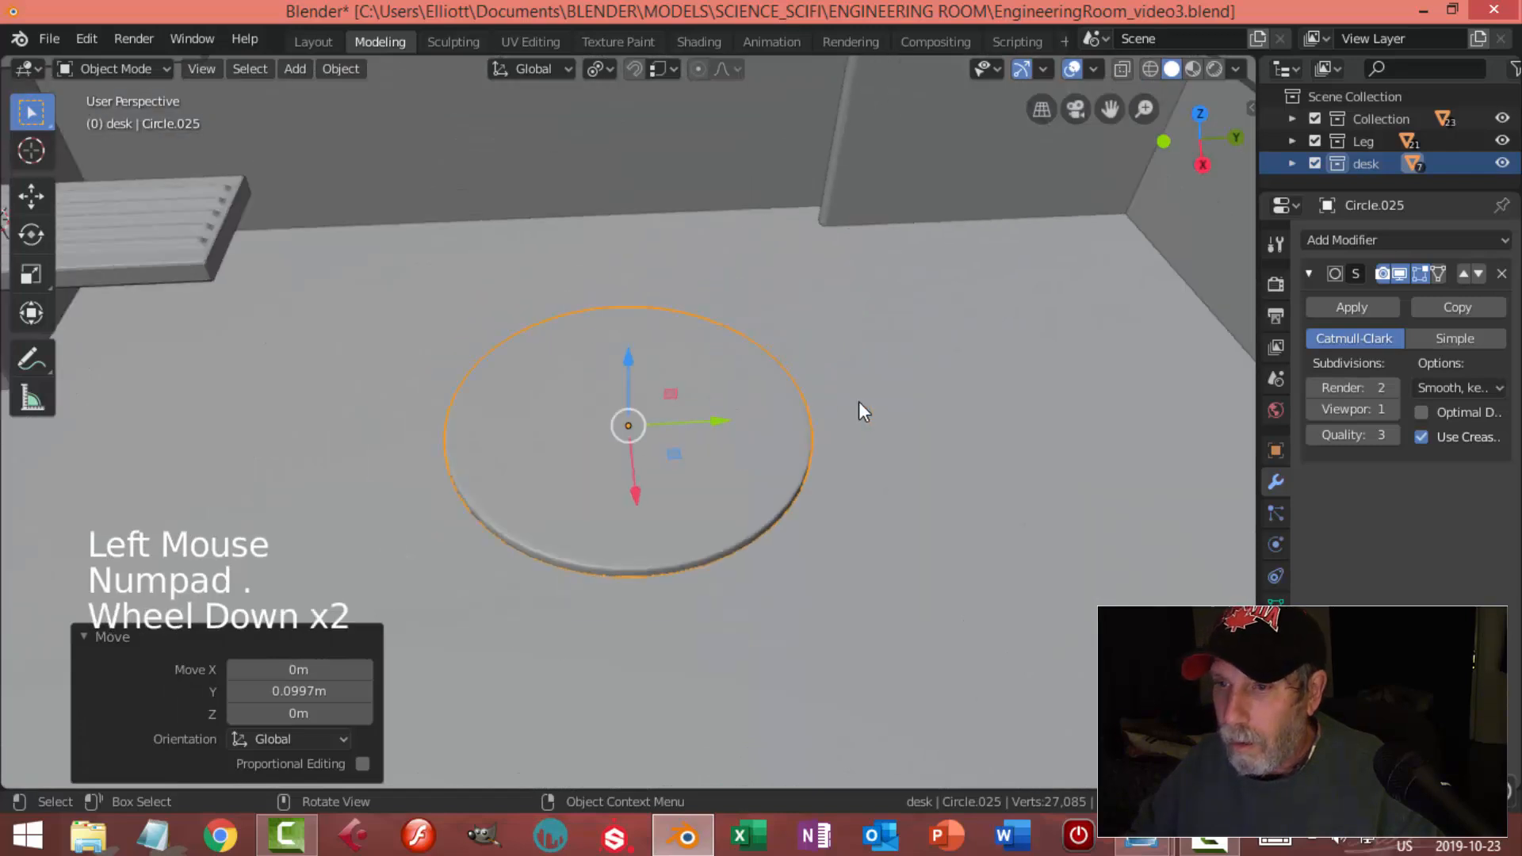
Set the disc's origin to its geometry and snap the 3D cursor to the disc
middle_drag(806, 453, 782, 416)
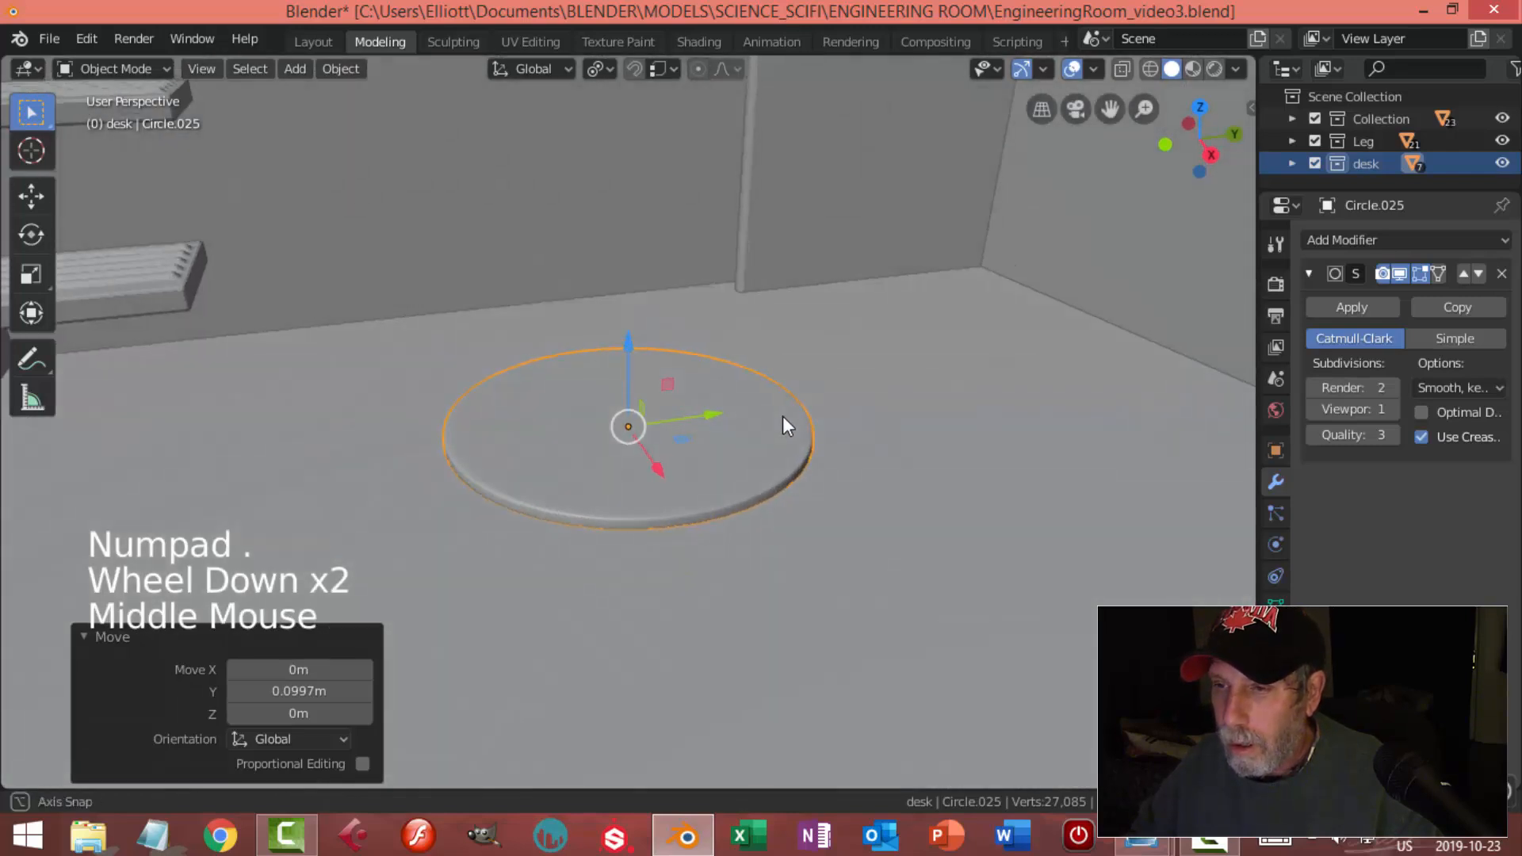
click(351, 69)
mouse_move(393, 113)
click(682, 140)
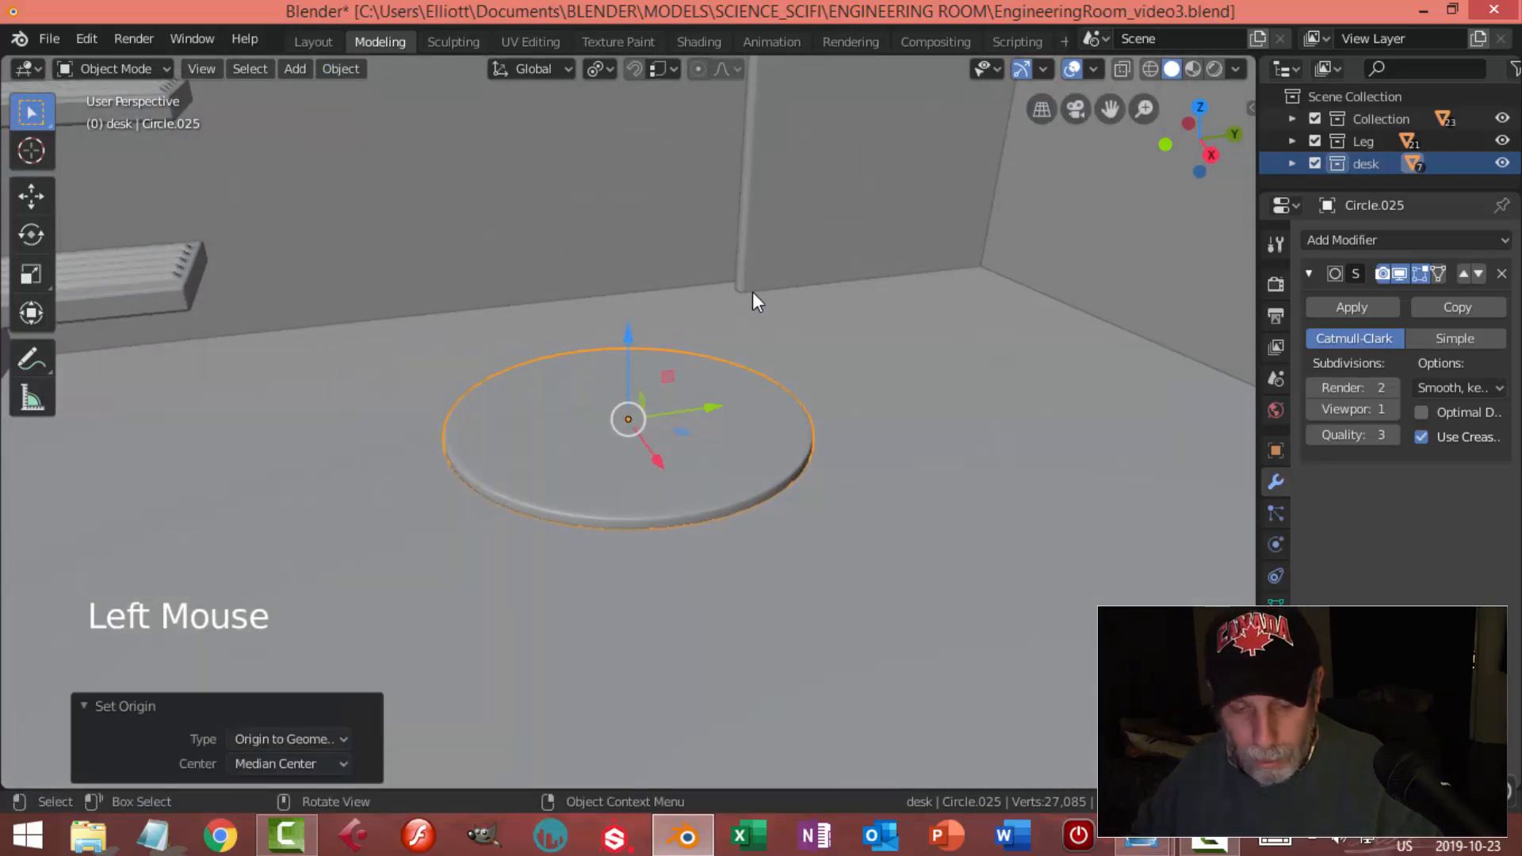
key(shift+s)
click(716, 418)
Add a plane at the 3D cursor, raise it about 0.0726 m in Edit Mode and scale it to about 0.185
key(alt+a)
scroll(764, 364, down, 3)
middle_drag(764, 364, 715, 392)
key(shift+a)
mouse_move(716, 373)
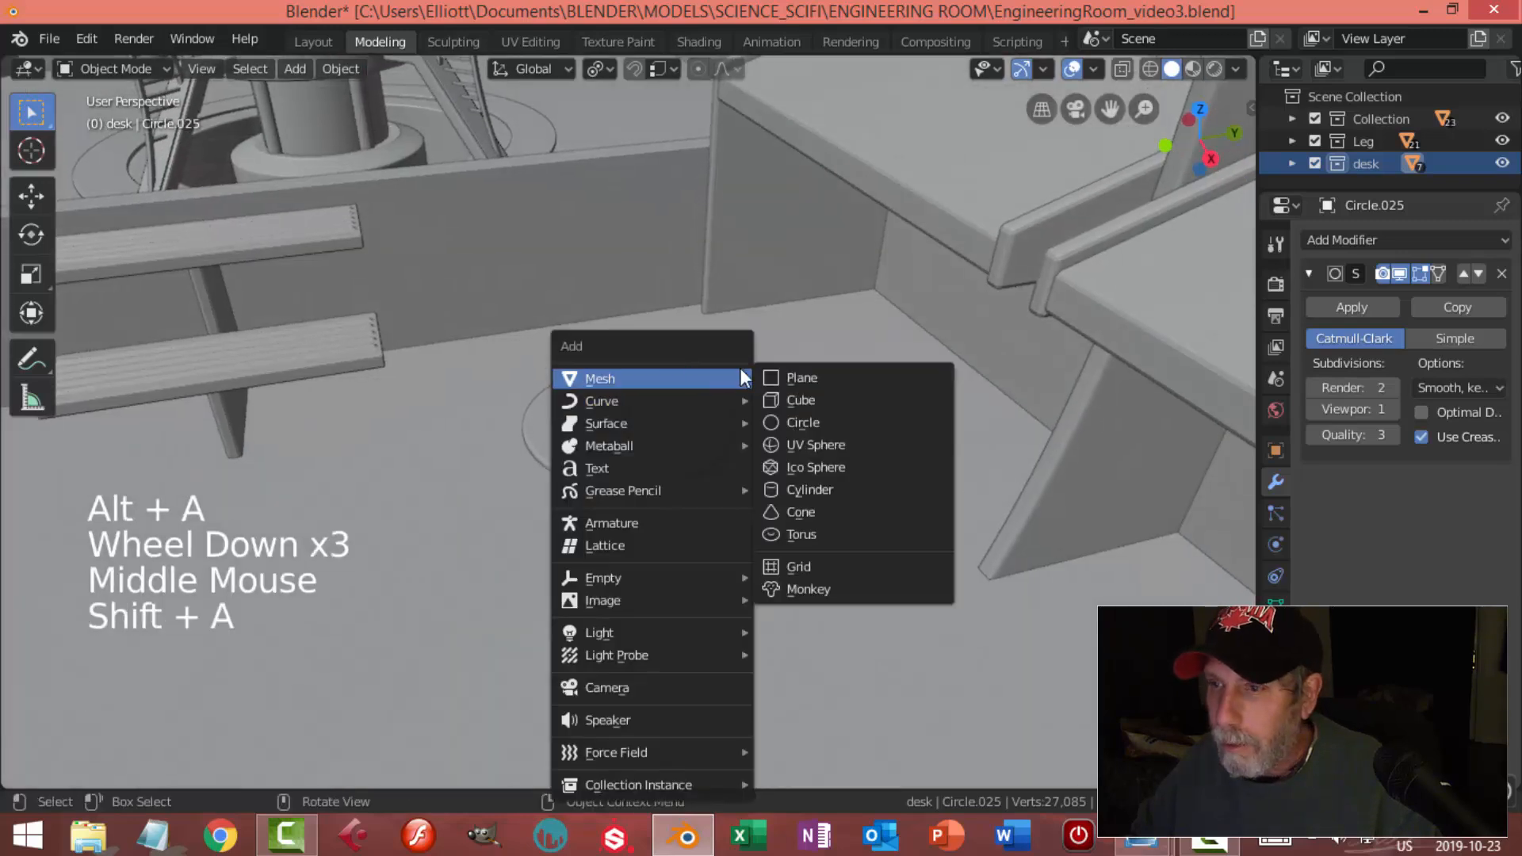
click(780, 377)
key(Tab)
drag(631, 346, 631, 334)
key(s)
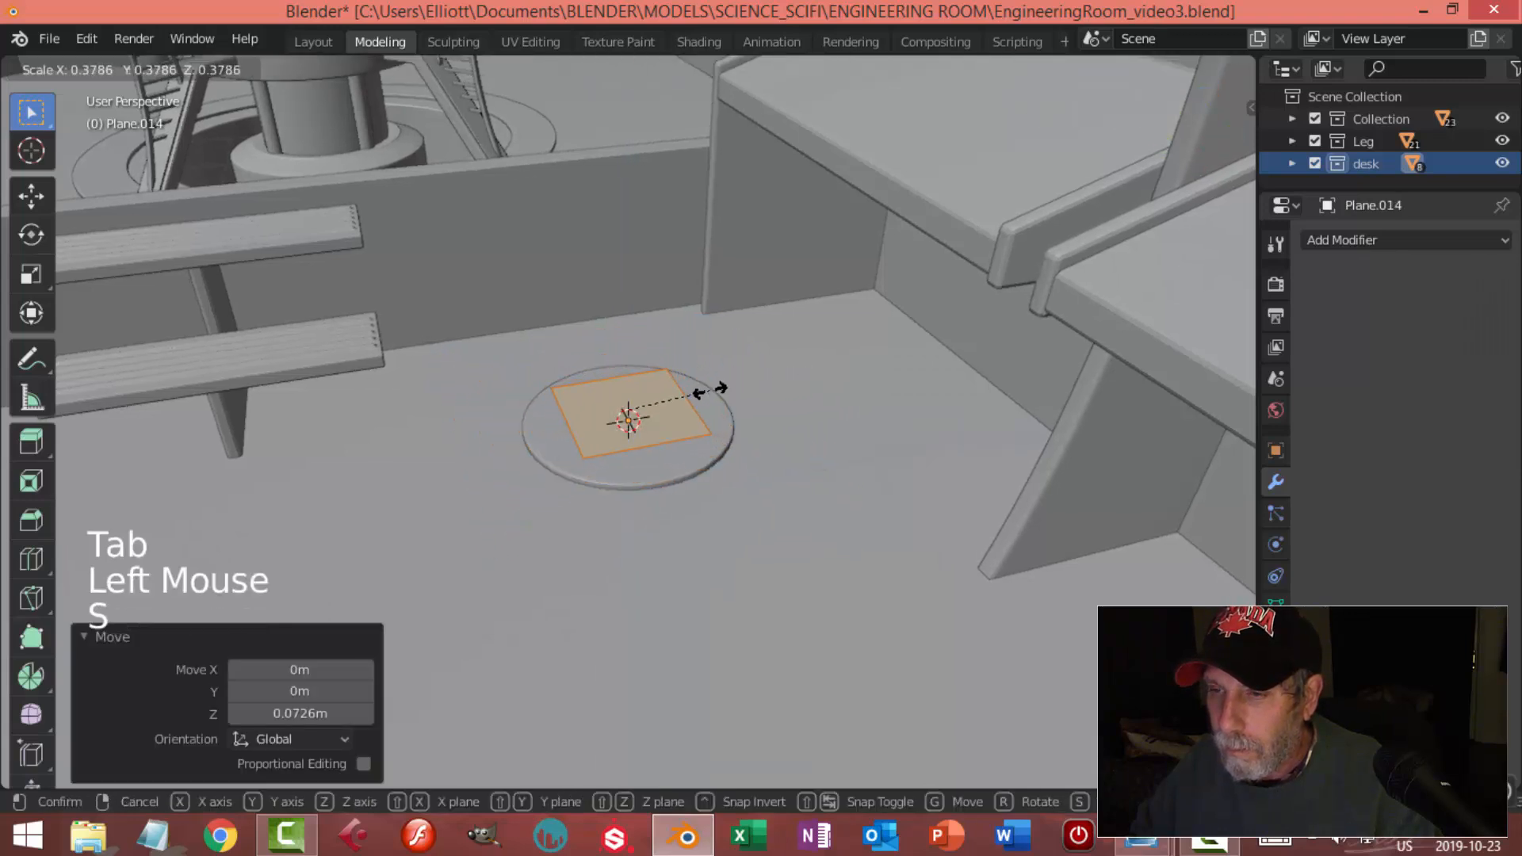
click(679, 421)
Check the chair in reference image Main_Engineering.jpg, and in Blender extrude the plane's side edge about 0.347 m along Y and 0.19 m up
middle_drag(740, 414, 702, 383)
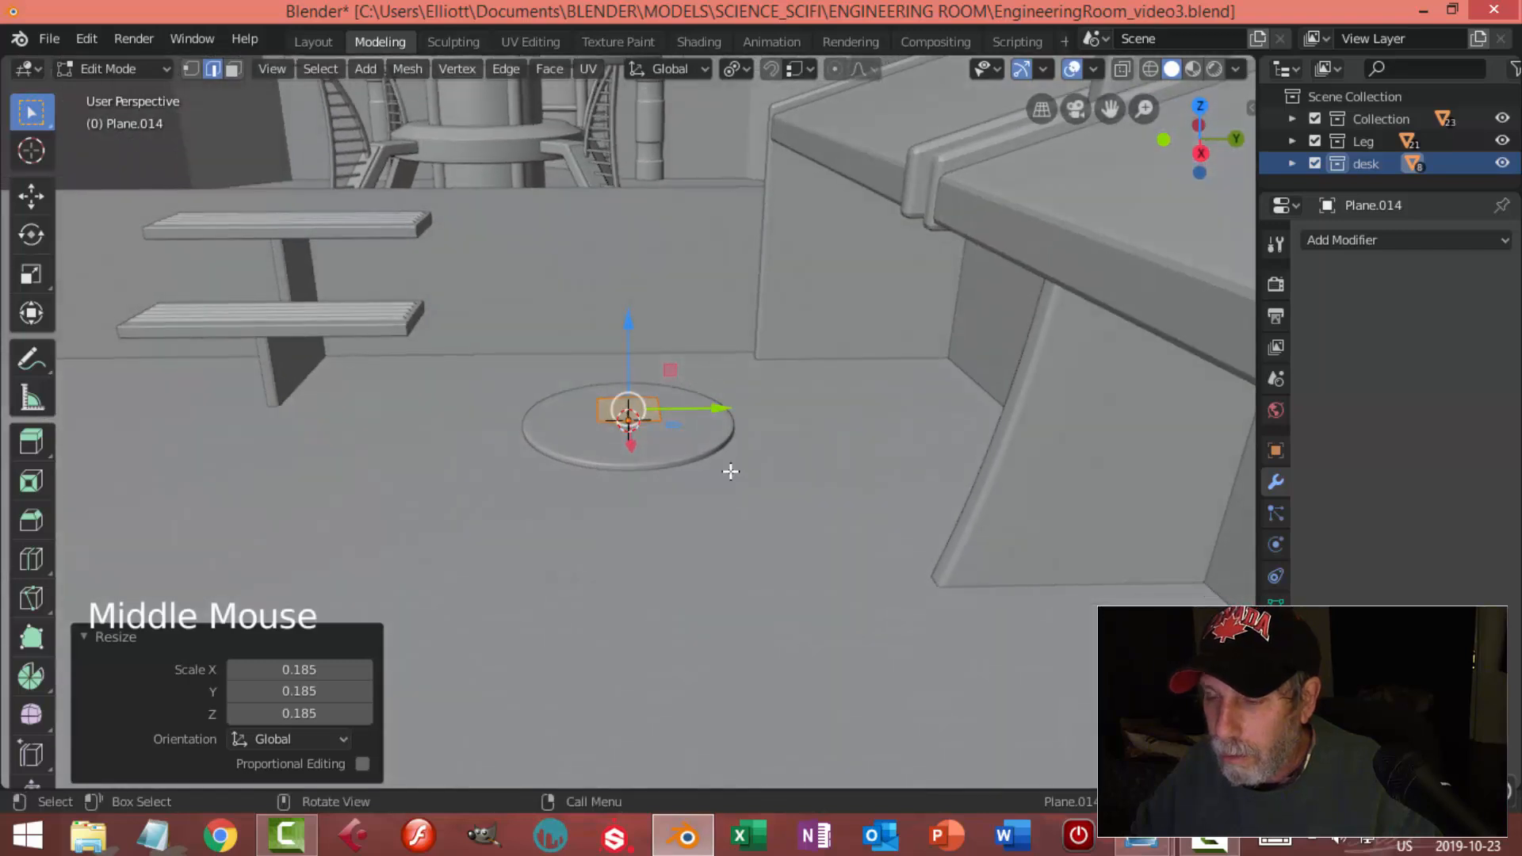
mouse_move(1134, 841)
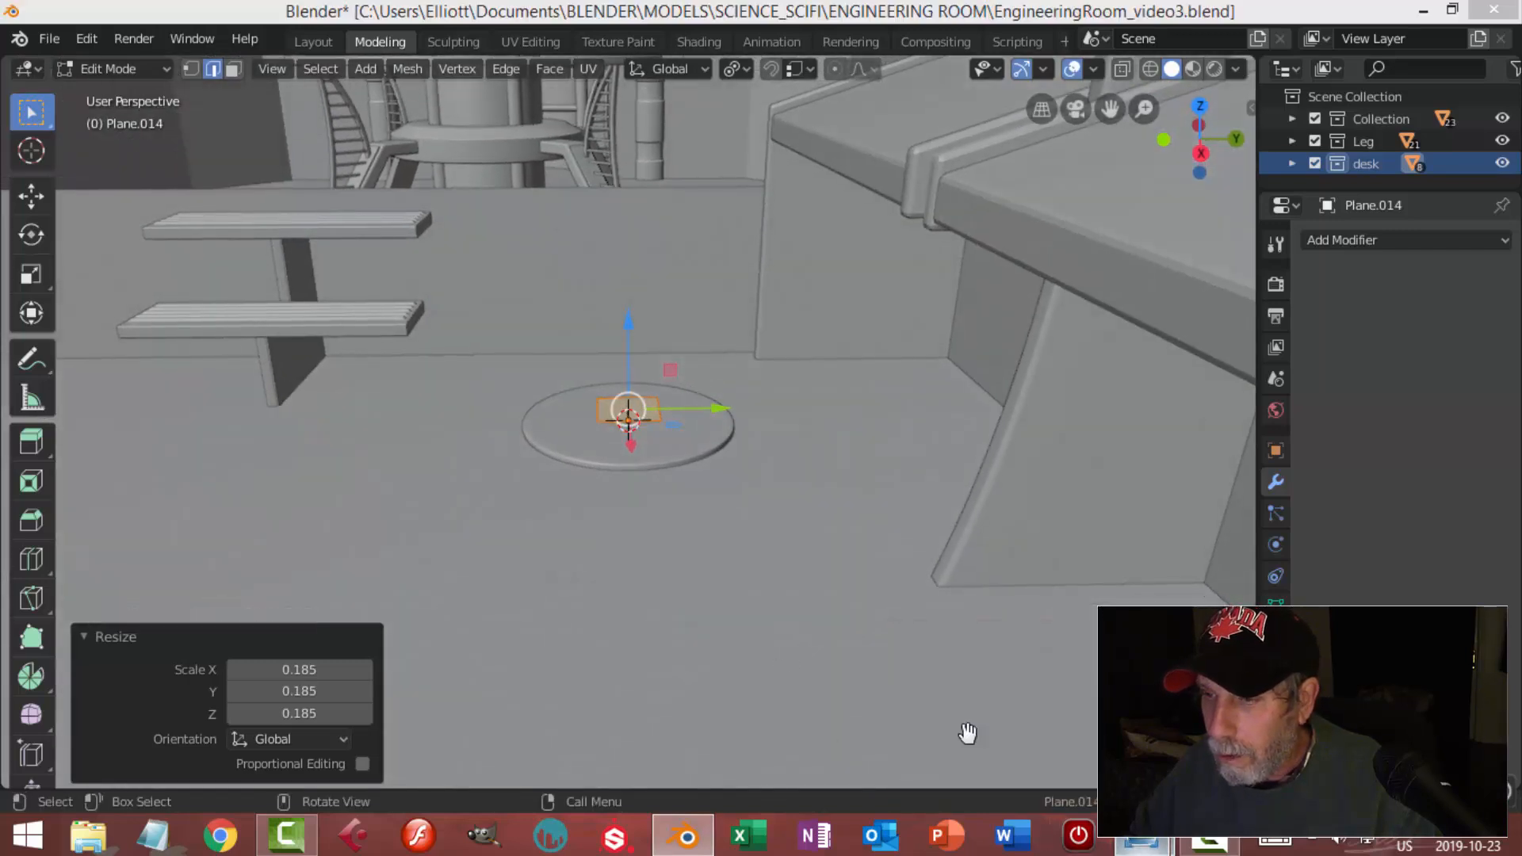
click(982, 750)
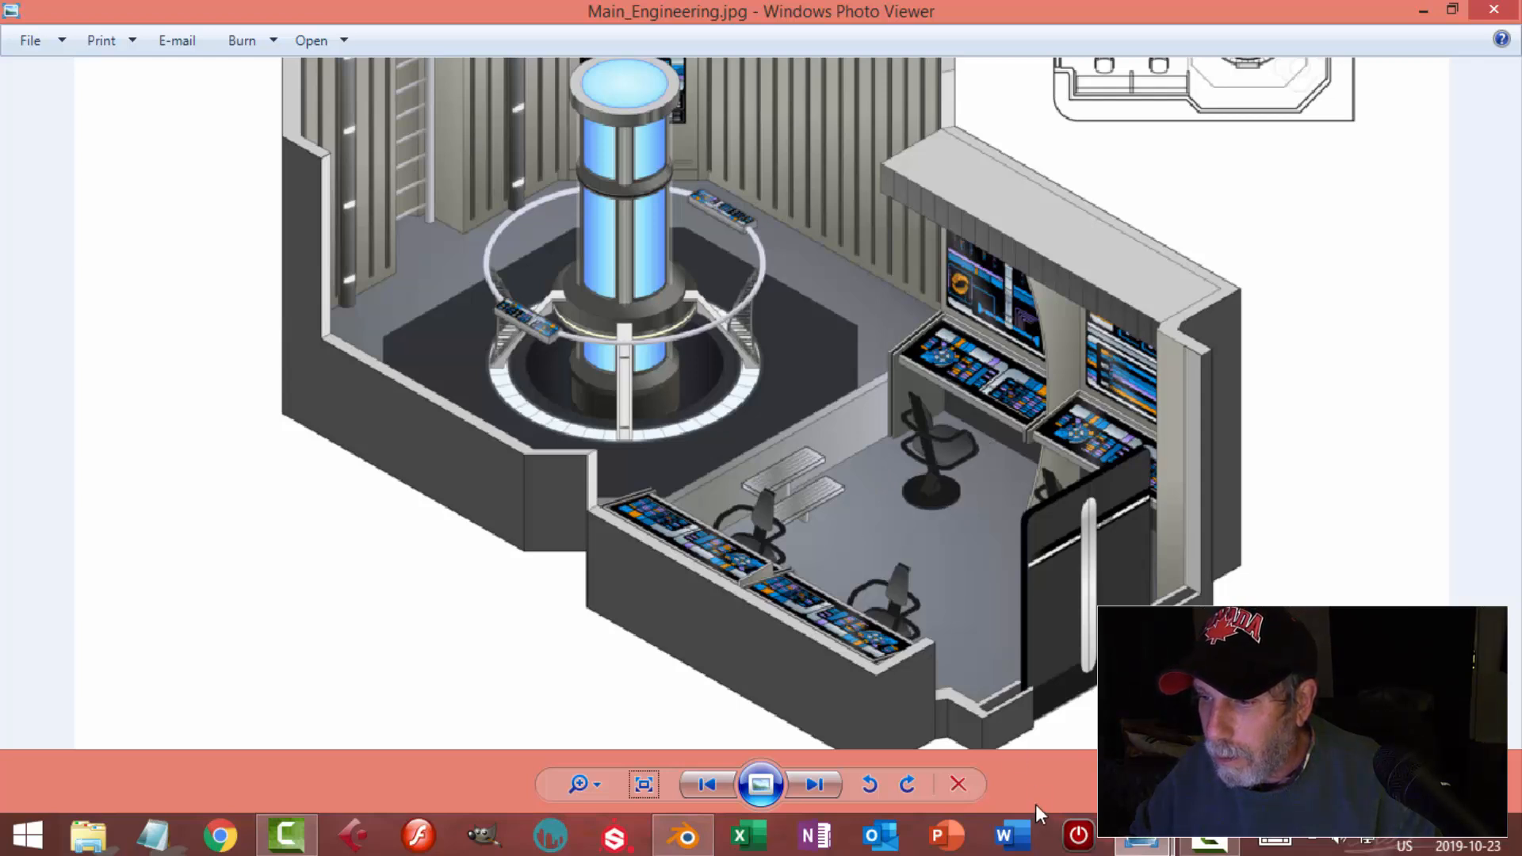
click(683, 834)
middle_drag(650, 471, 686, 420)
scroll(604, 442, up, 2)
click(590, 421)
key(KP_3)
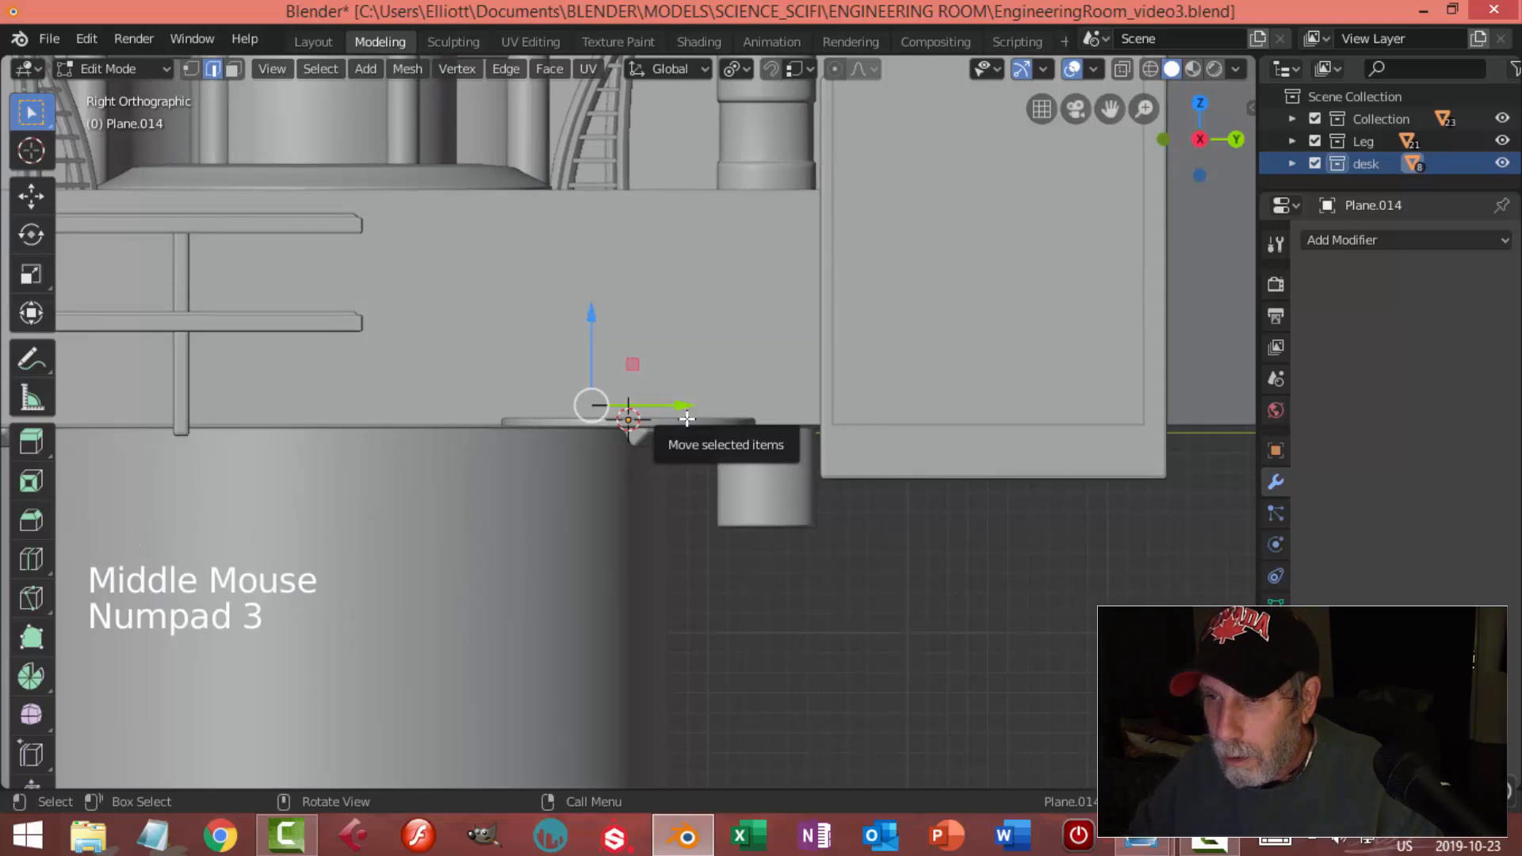
key(e)
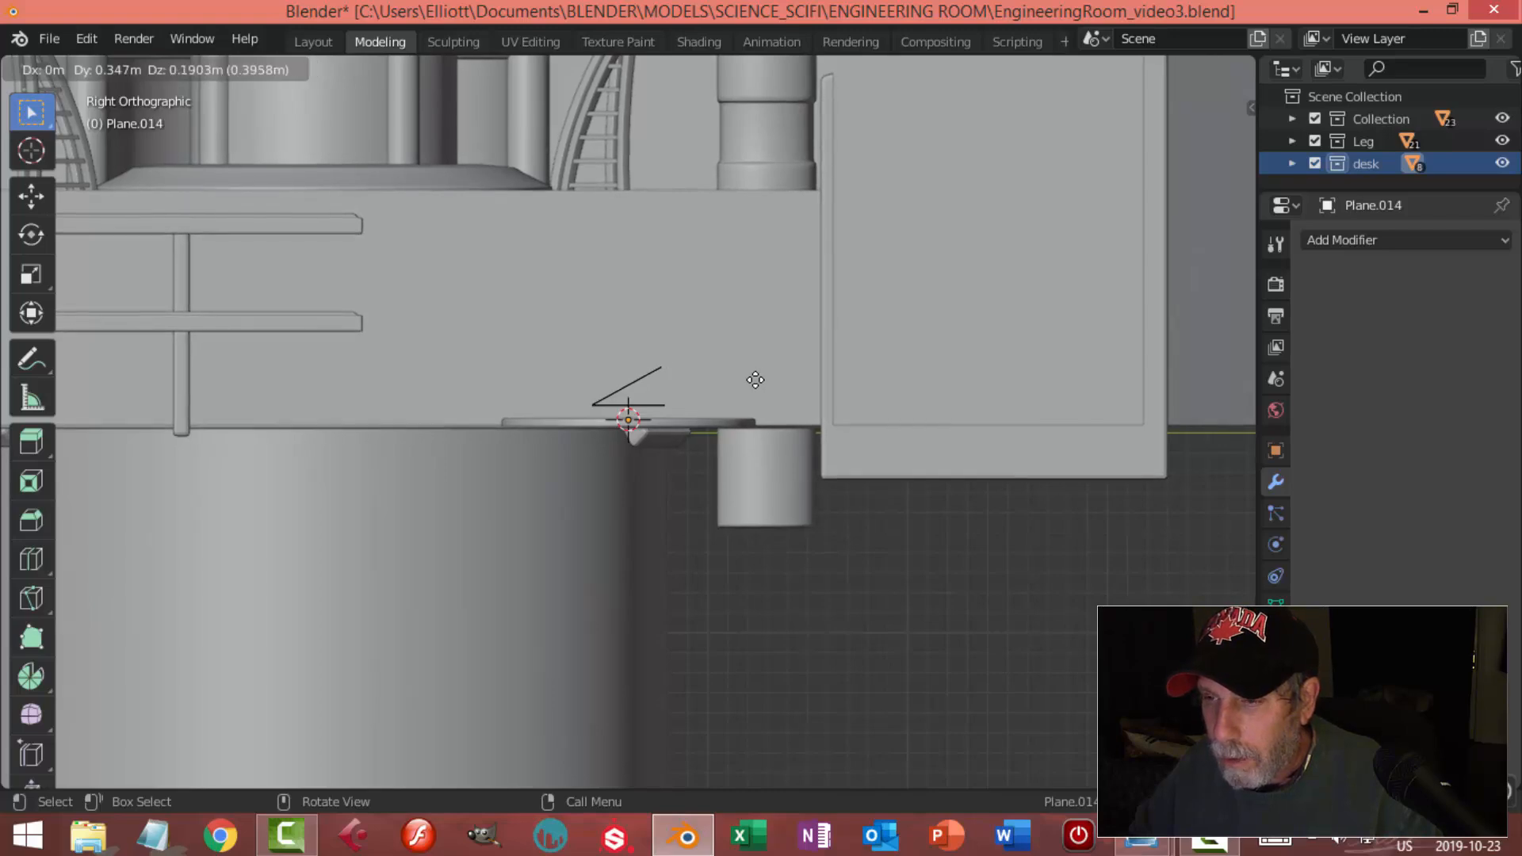
click(756, 379)
In right view, extrude the raised edge again by about -0.42 m along Y and 1.09 m up as the chair's back support
shift+middle_drag(755, 380, 758, 462)
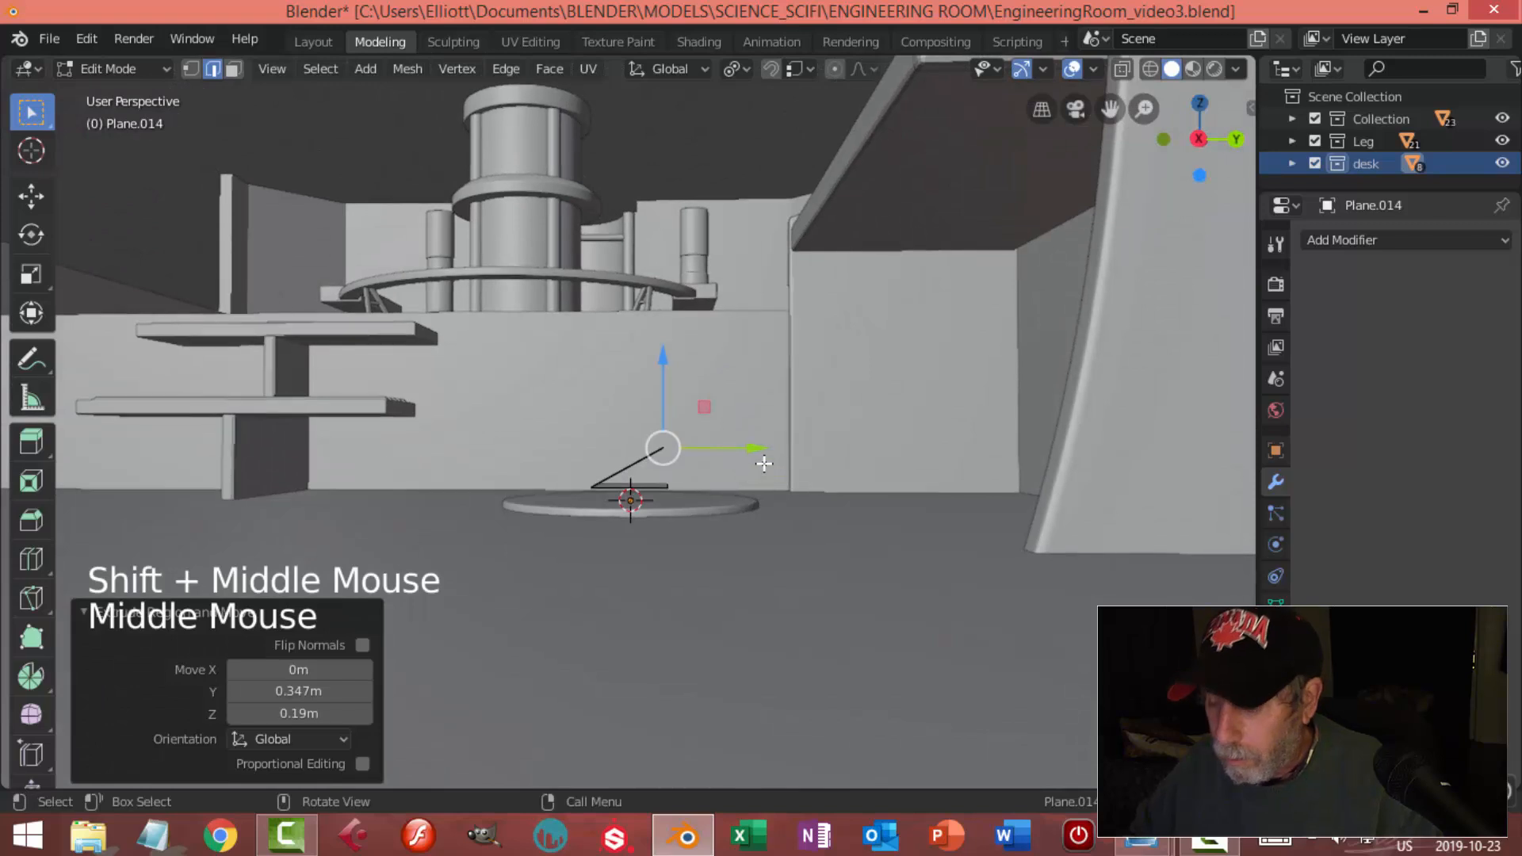
key(KP_3)
key(e)
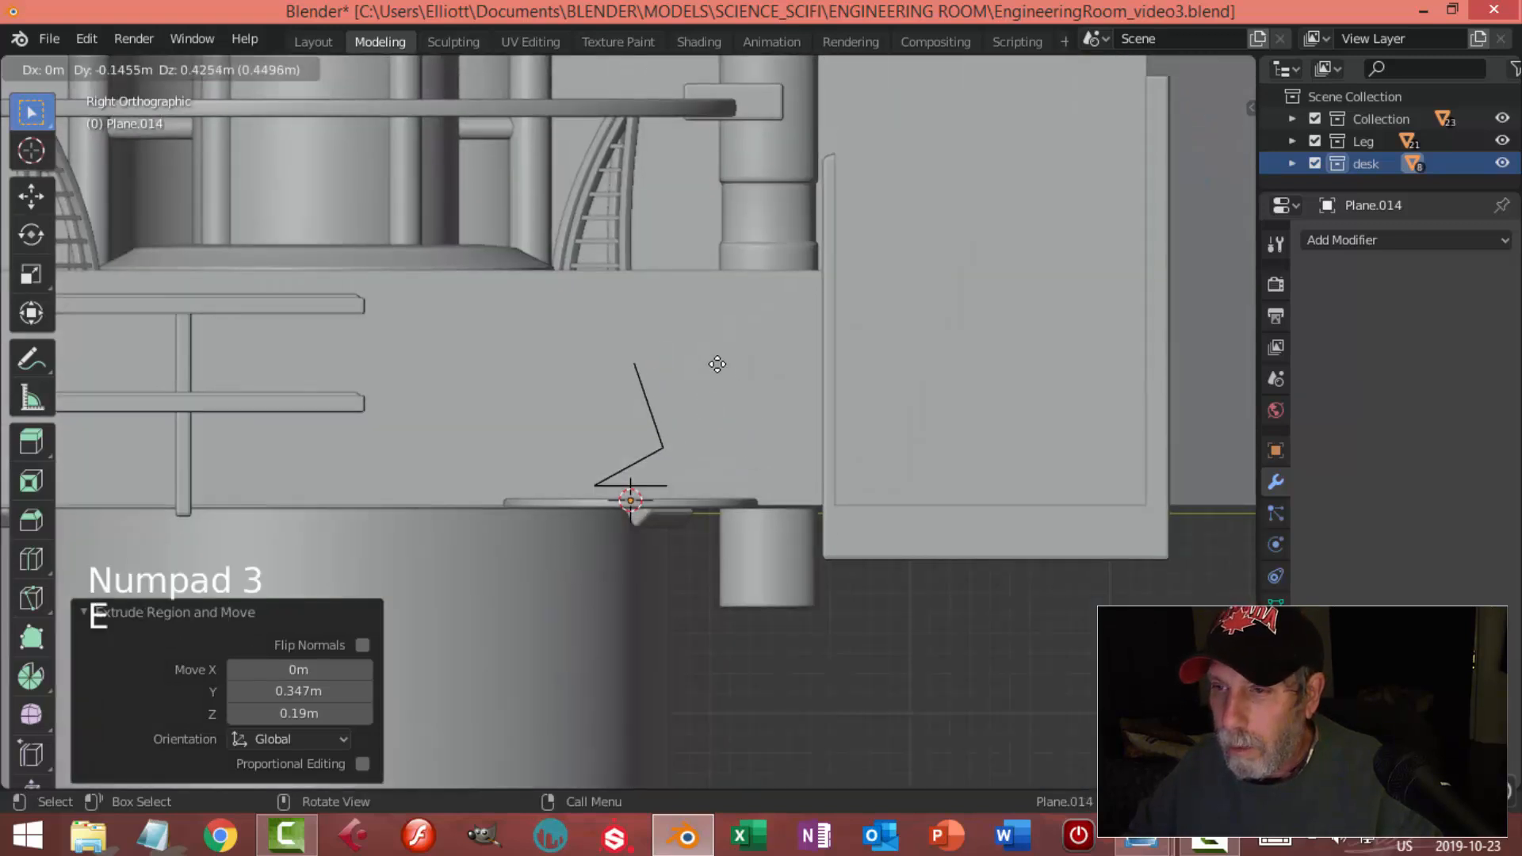
click(672, 246)
scroll(795, 312, down, 2)
middle_drag(795, 312, 811, 362)
key(KP_3)
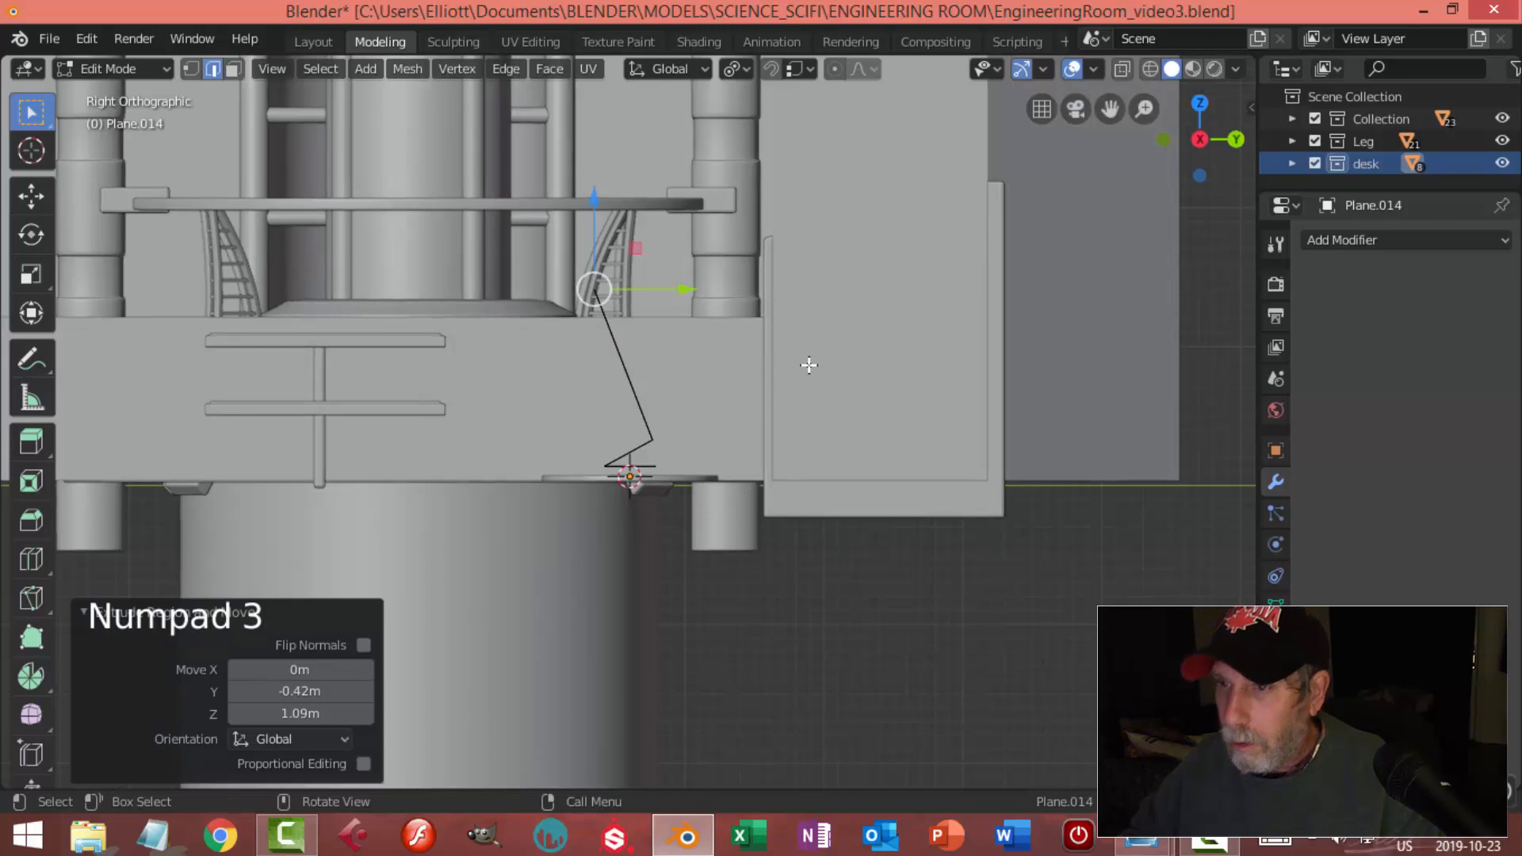
key(e)
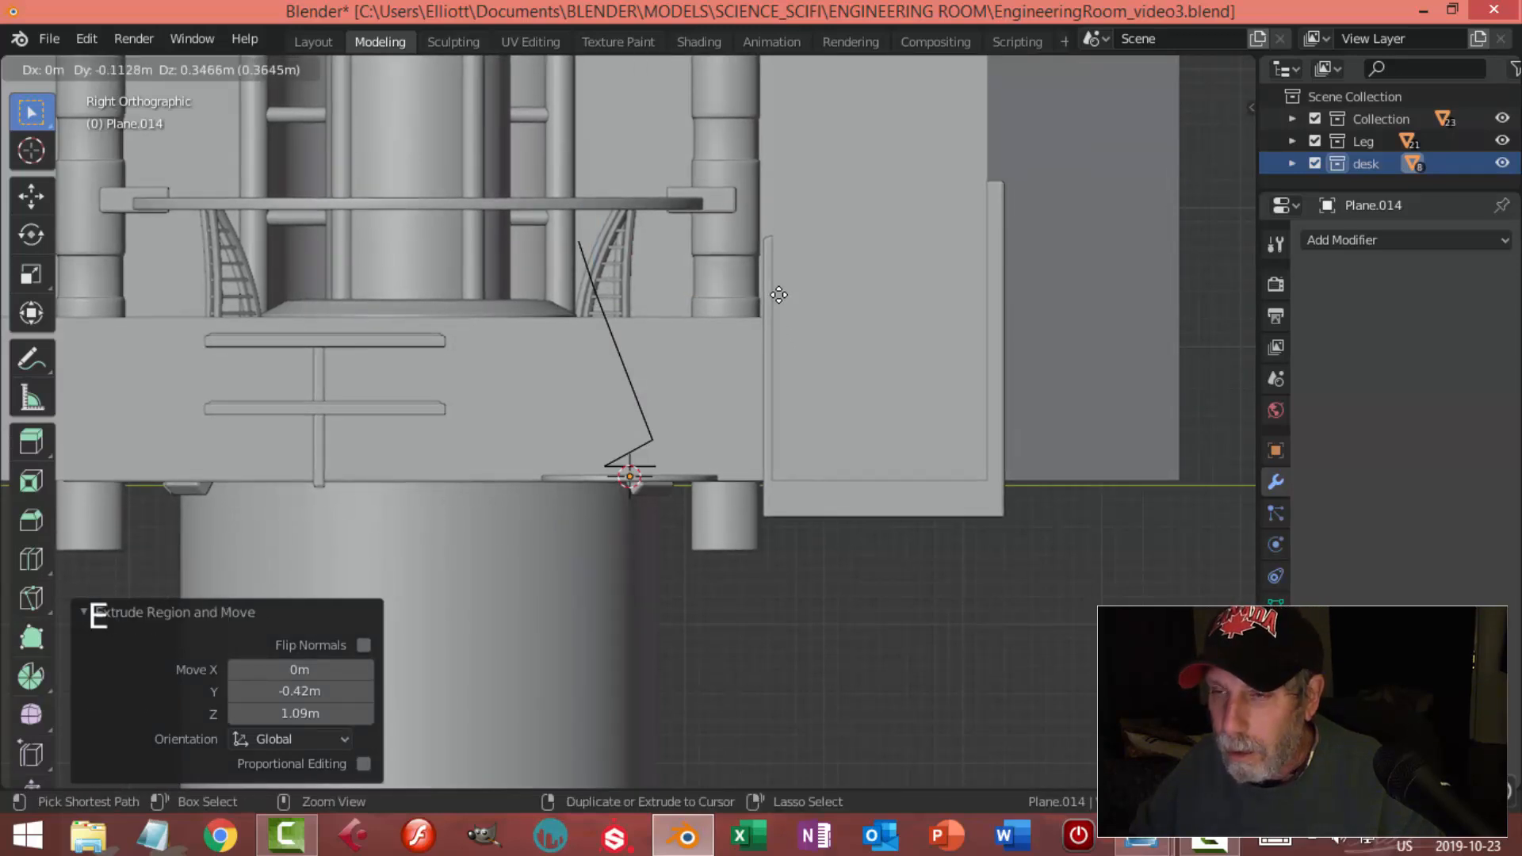
click(723, 298)
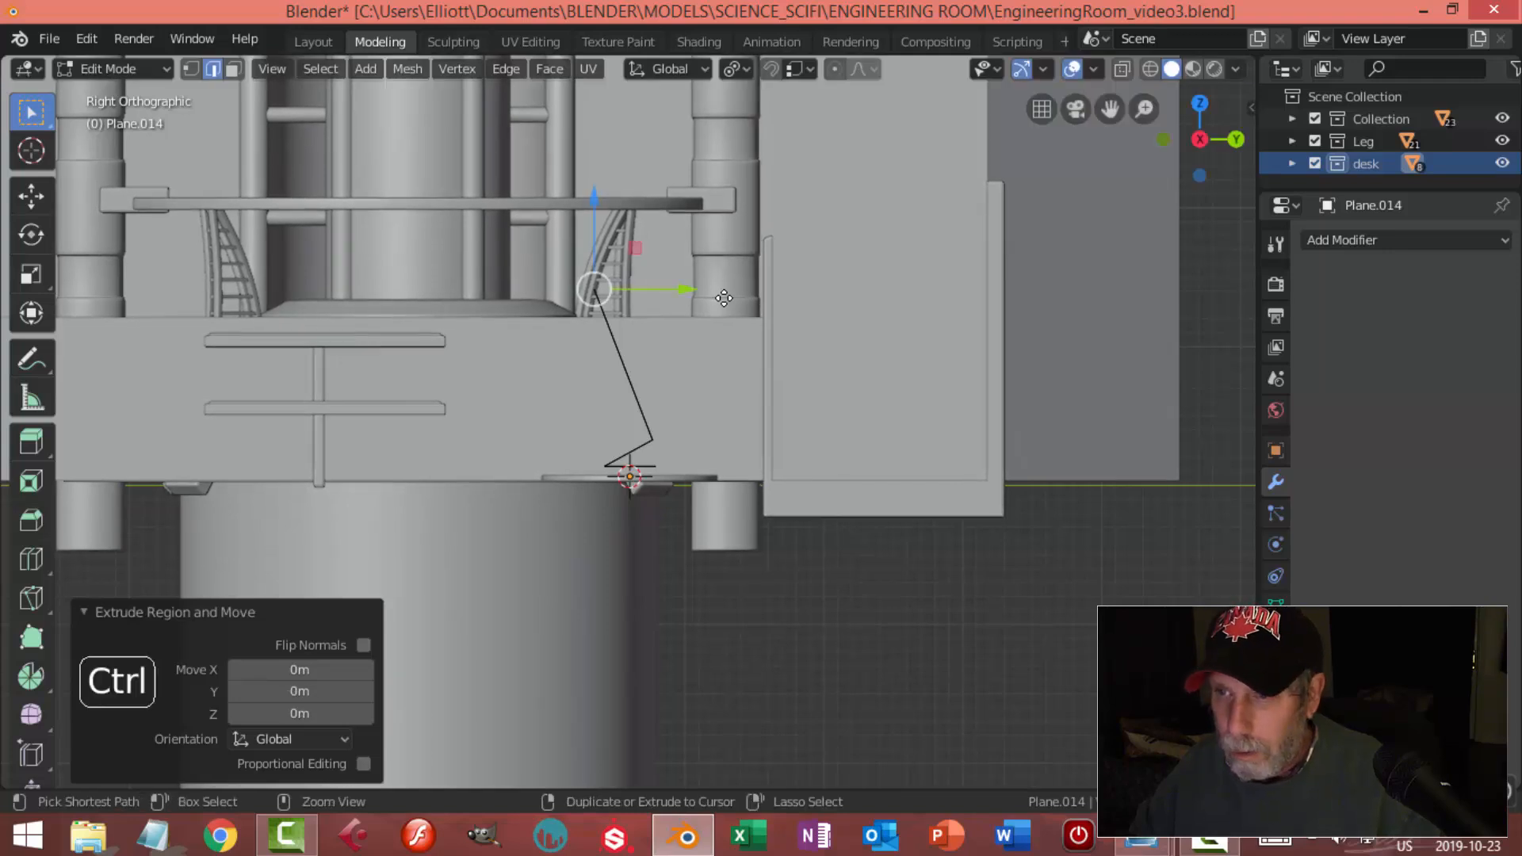
key(ctrl+z)
Move the back support's upper edge by about -0.314 m along Y and 0.838 m up
key(g)
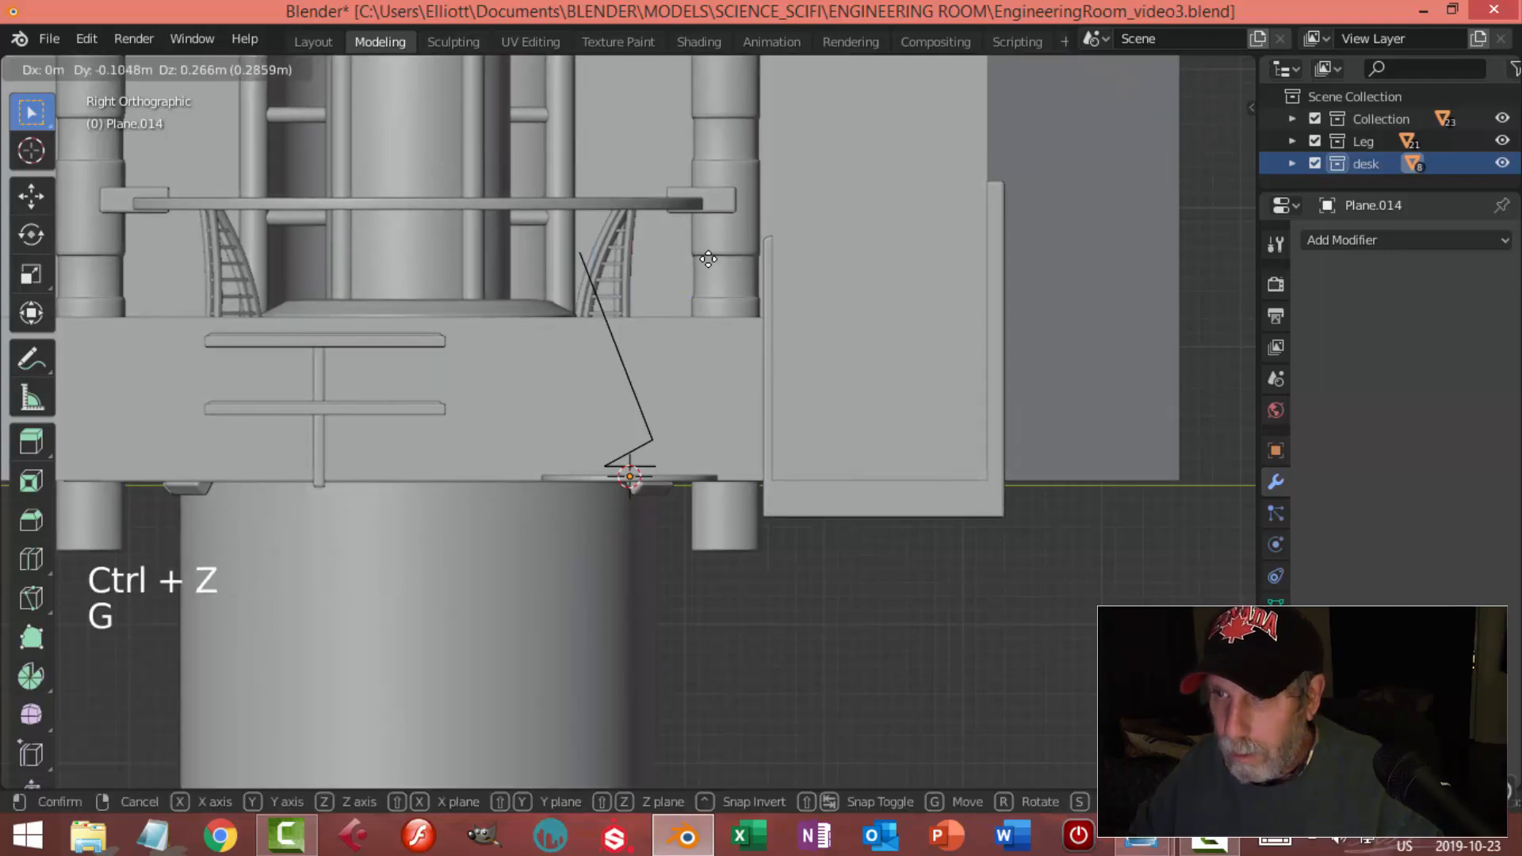
click(680, 181)
middle_drag(731, 245, 735, 318)
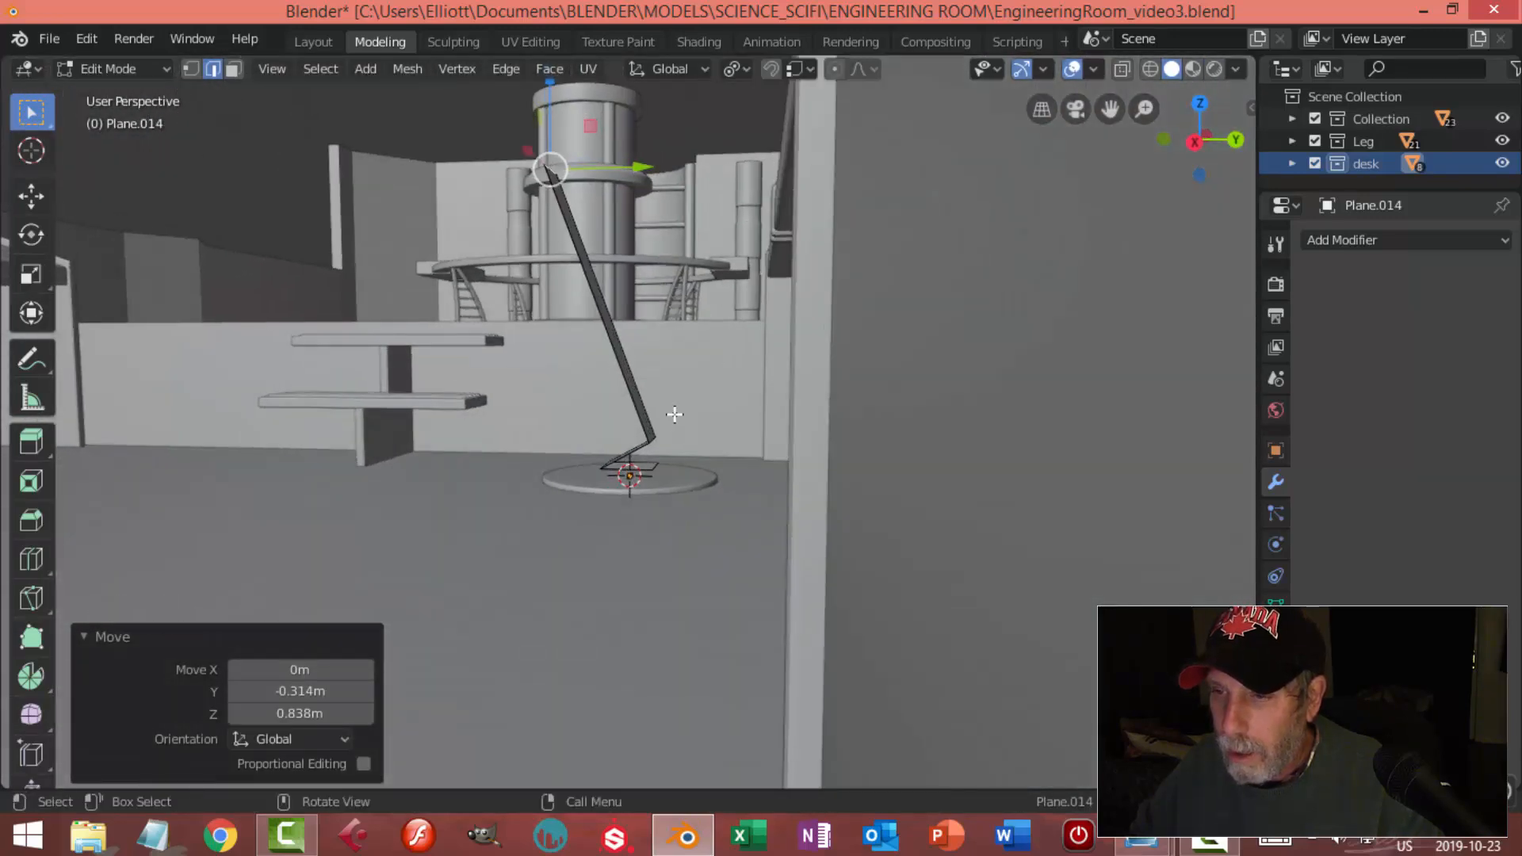
Select the edge at the support strip's lower bend and raise it slightly along Z
key(alt+a)
click(660, 435)
key(alt+a)
click(652, 438)
drag(652, 365, 651, 348)
middle_drag(618, 360, 665, 397)
Scale the whole support strip along X by about 0.827 and lower it slightly toward the disc
key(alt+a)
key(a)
key(s)
key(x)
click(797, 440)
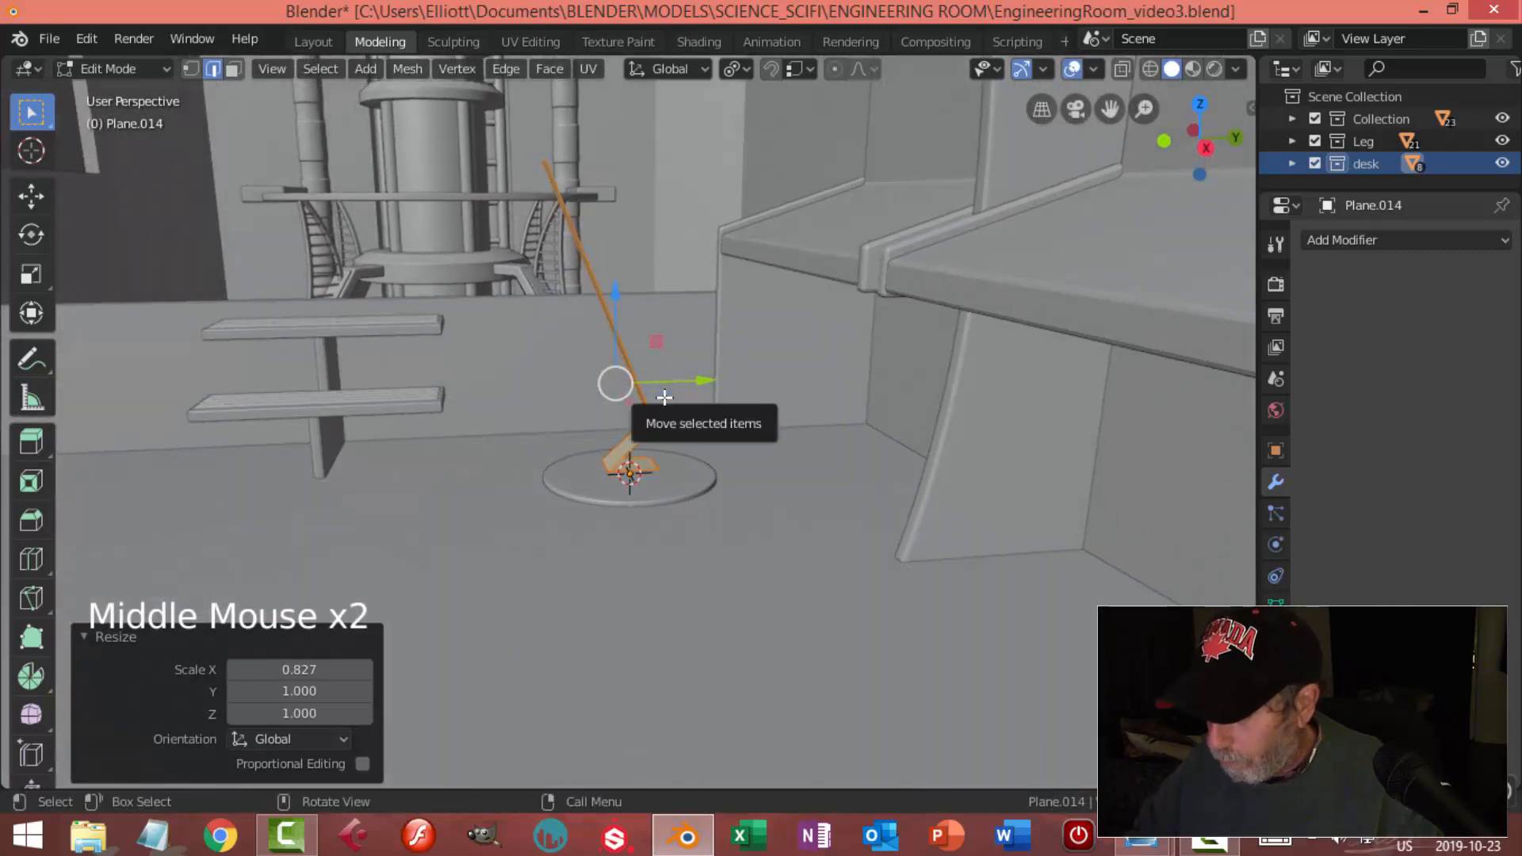
key(KP_3)
scroll(664, 397, up, 2)
drag(616, 281, 616, 286)
Move the support strip's top edge about 0.121 m along Y to make the back more upright
middle_drag(698, 341, 553, 260)
scroll(777, 411, down, 3)
scroll(778, 411, down, 1)
key(alt+a)
scroll(553, 260, up, 1)
click(554, 260)
middle_drag(625, 329, 643, 282)
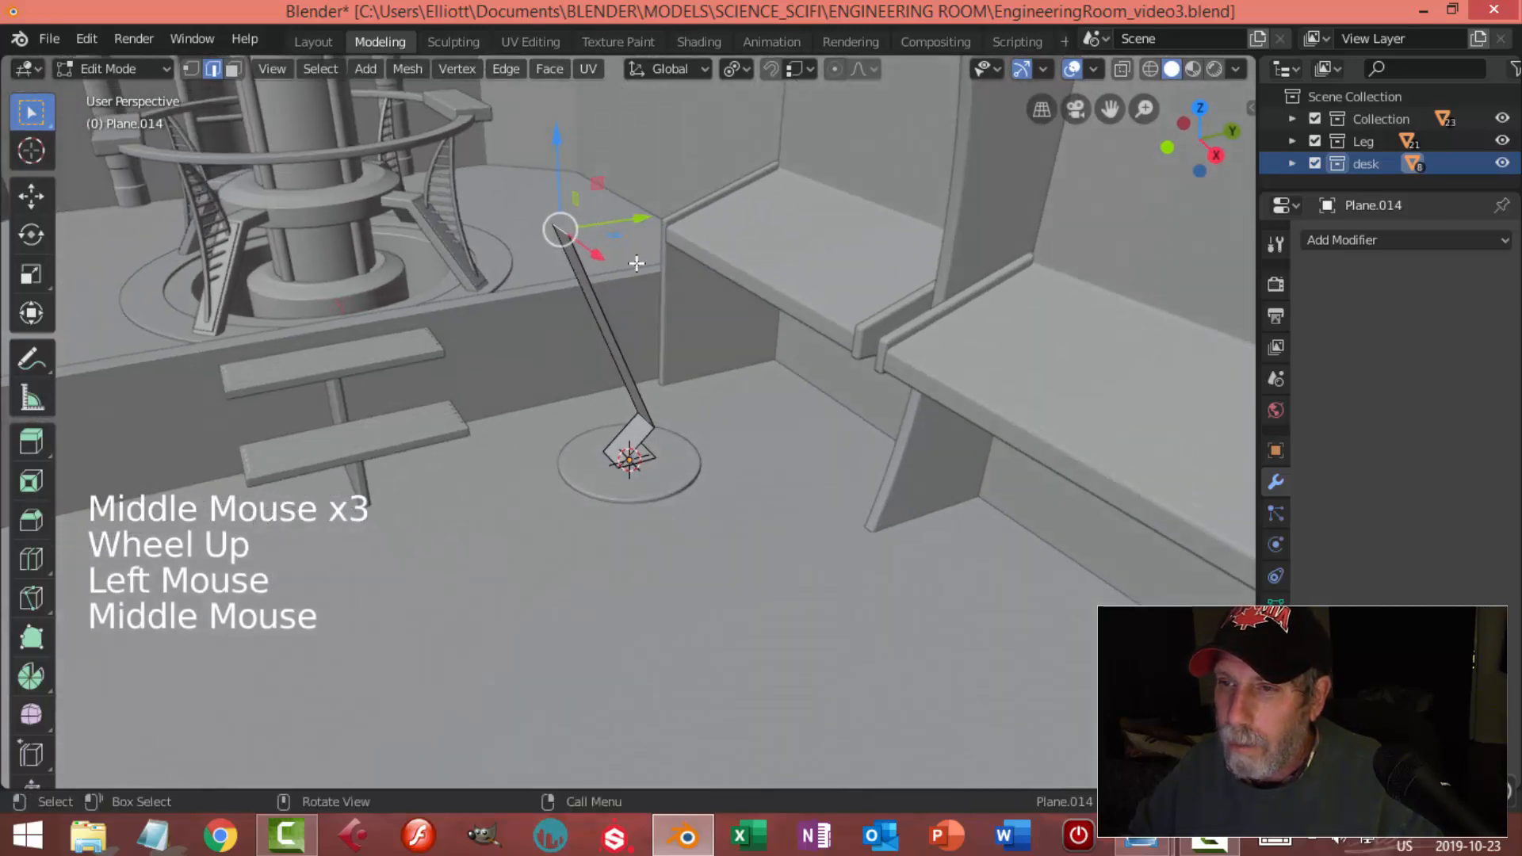
drag(632, 219, 651, 221)
middle_drag(754, 306, 723, 312)
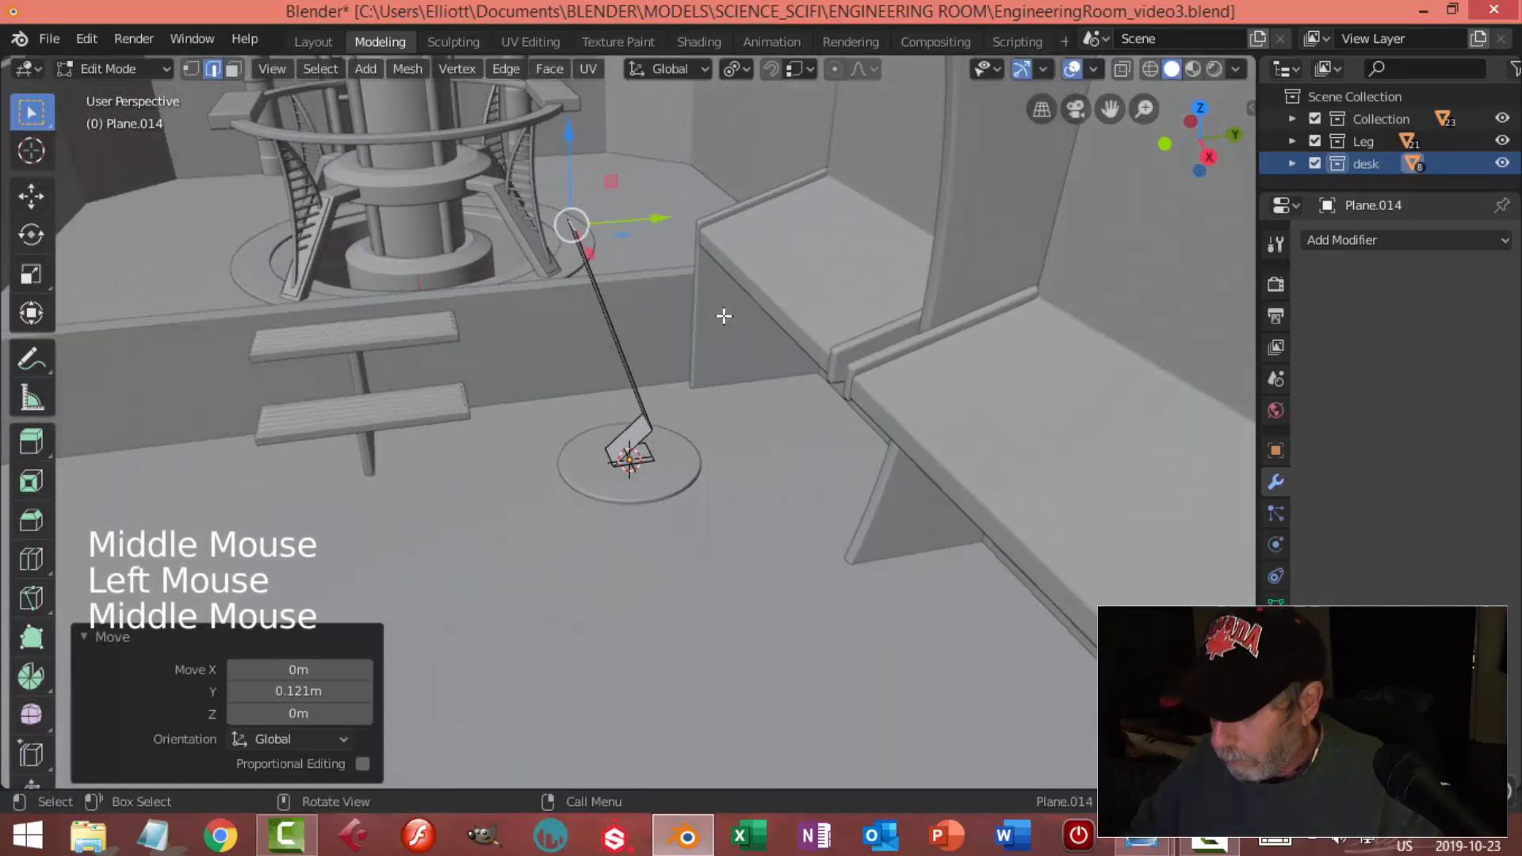
In right view, move the strip's top edge about 0.34 m up and about -0.05 m along Y
key(KP_3)
key(g)
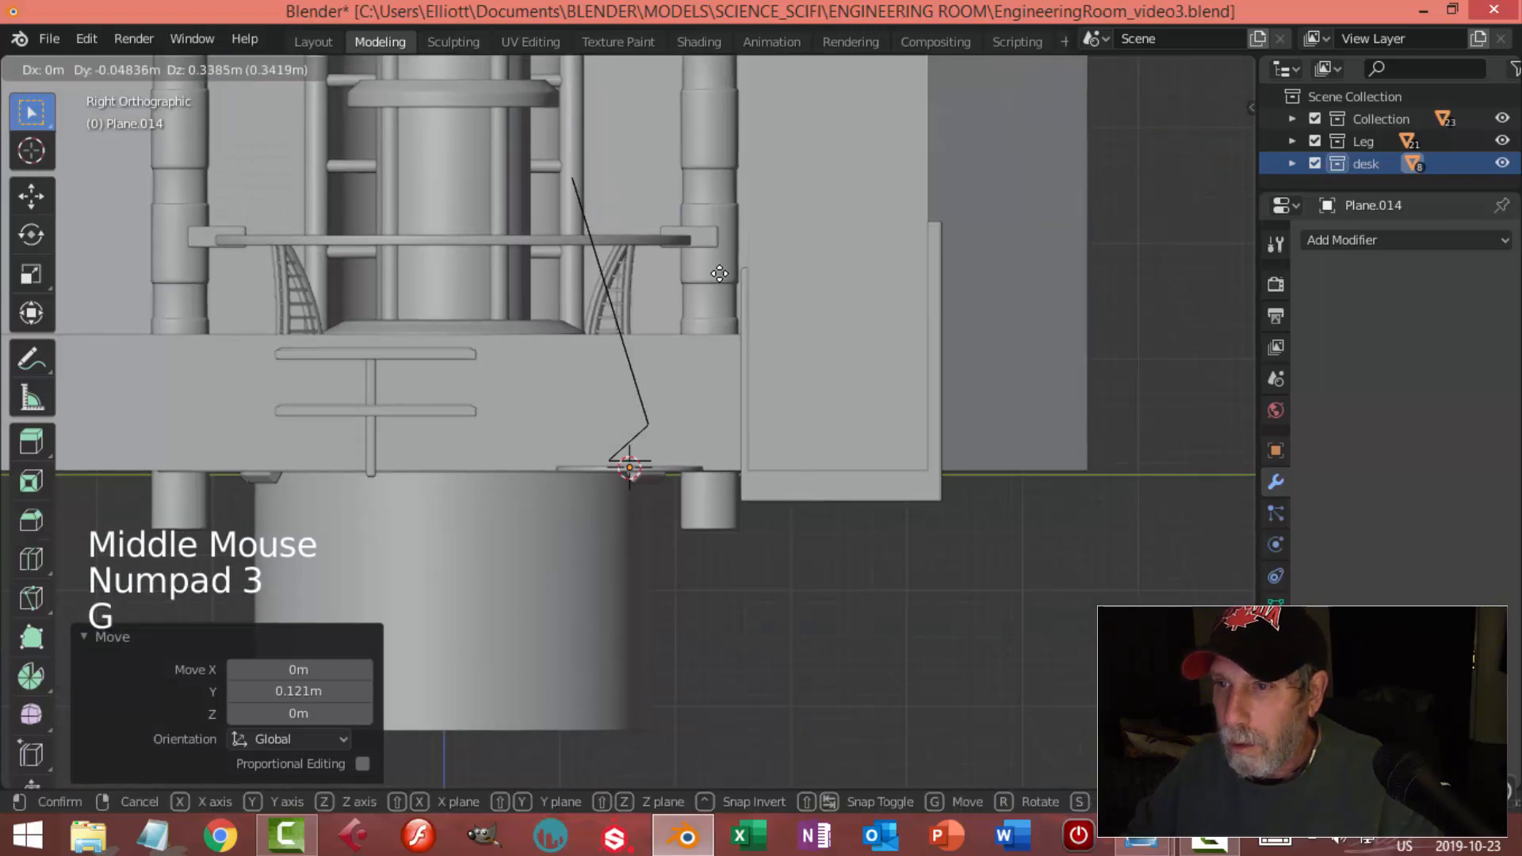
click(719, 273)
scroll(719, 278, down, 2)
middle_drag(719, 277, 780, 364)
In Object Mode, add a Solidify modifier to the strip with 0.09 m thickness and Even Thickness enabled
key(Tab)
click(1308, 240)
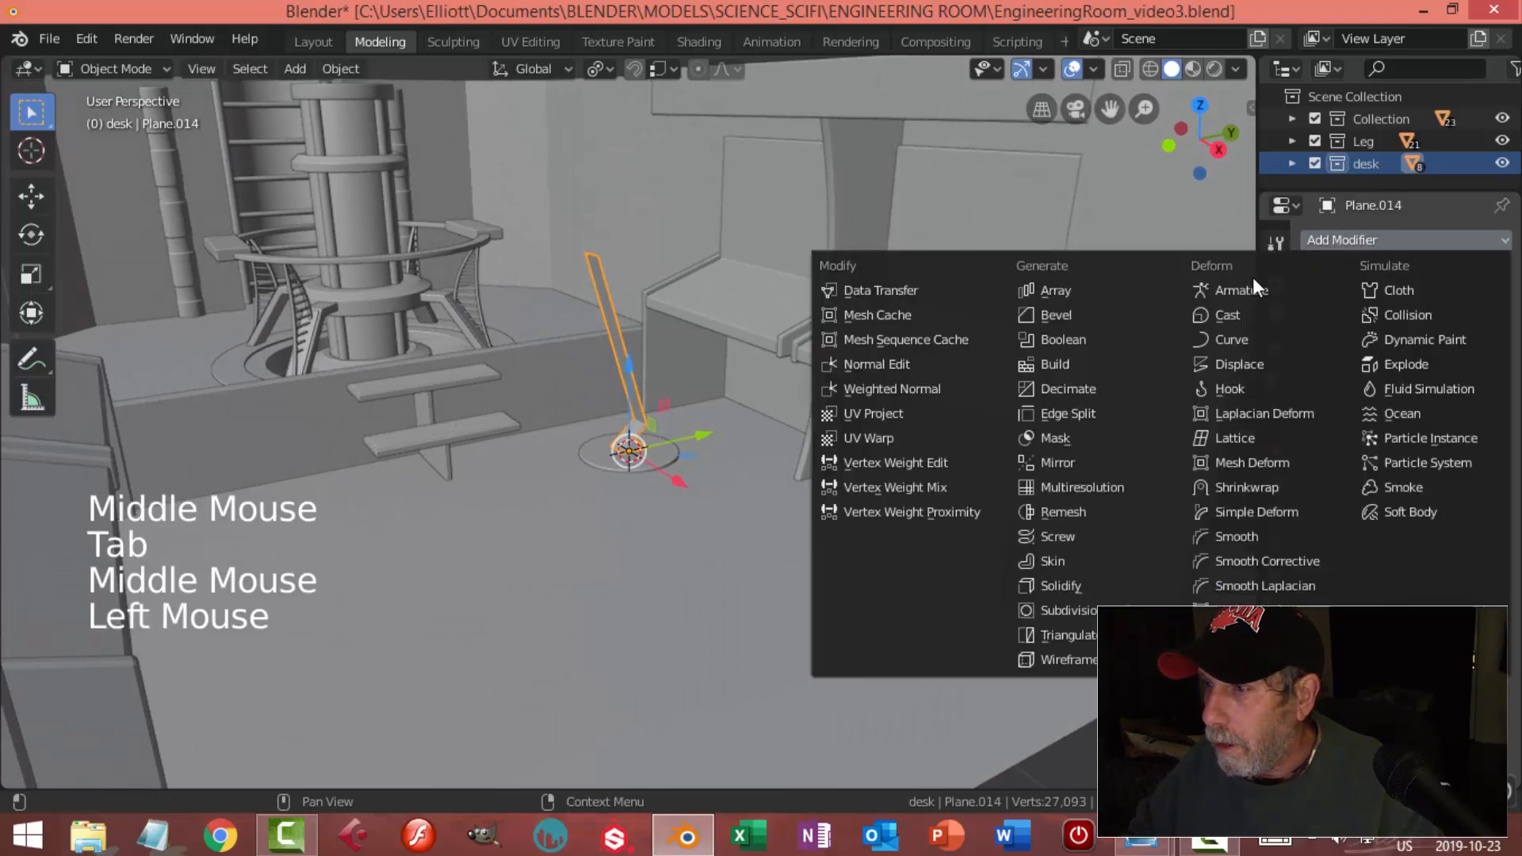
click(1084, 588)
scroll(882, 466, up, 5)
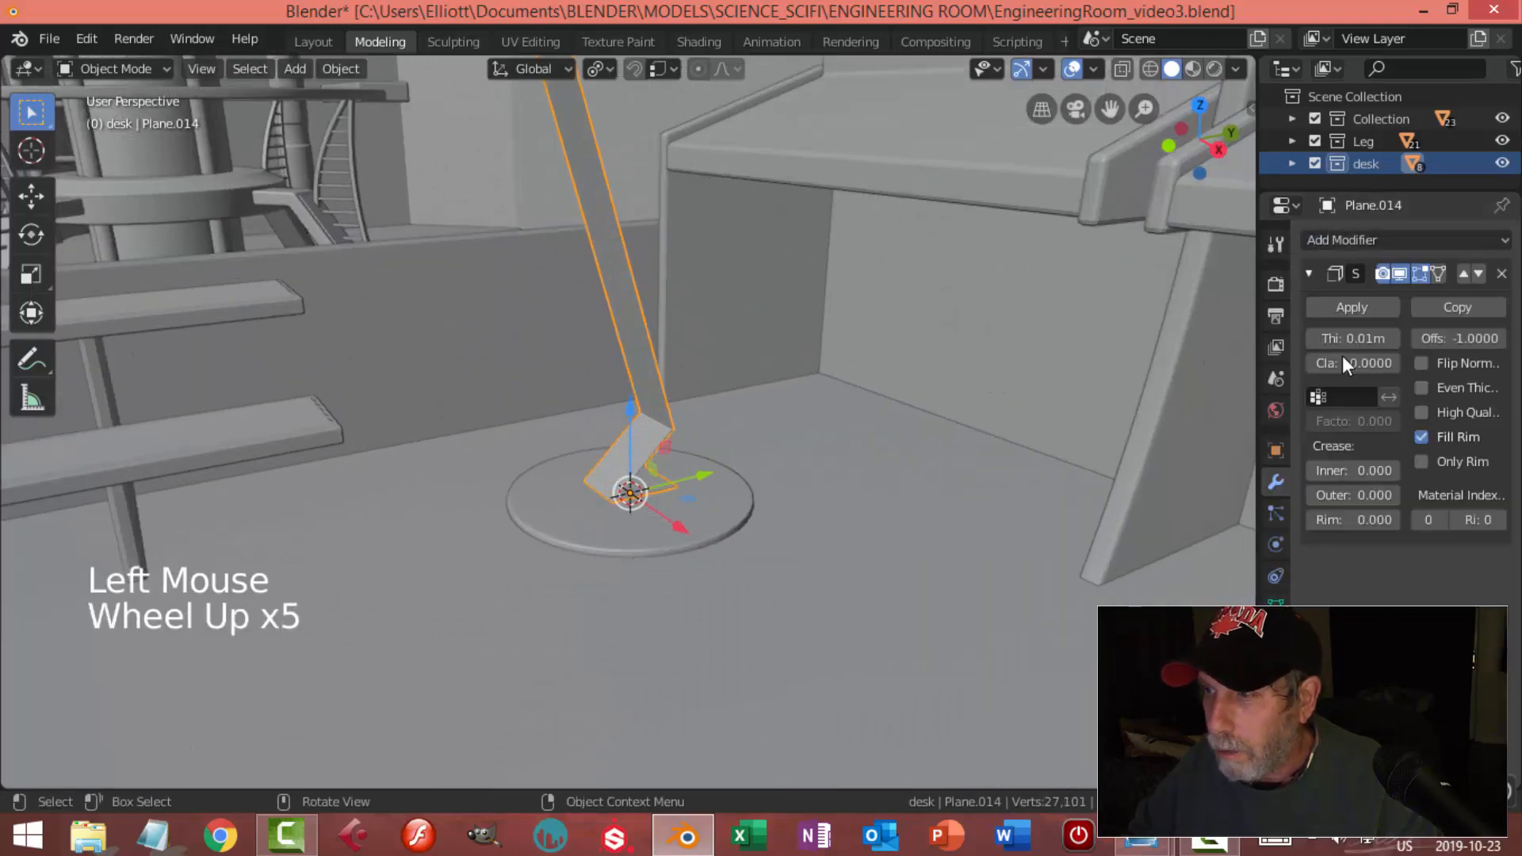
drag(1352, 338, 1379, 338)
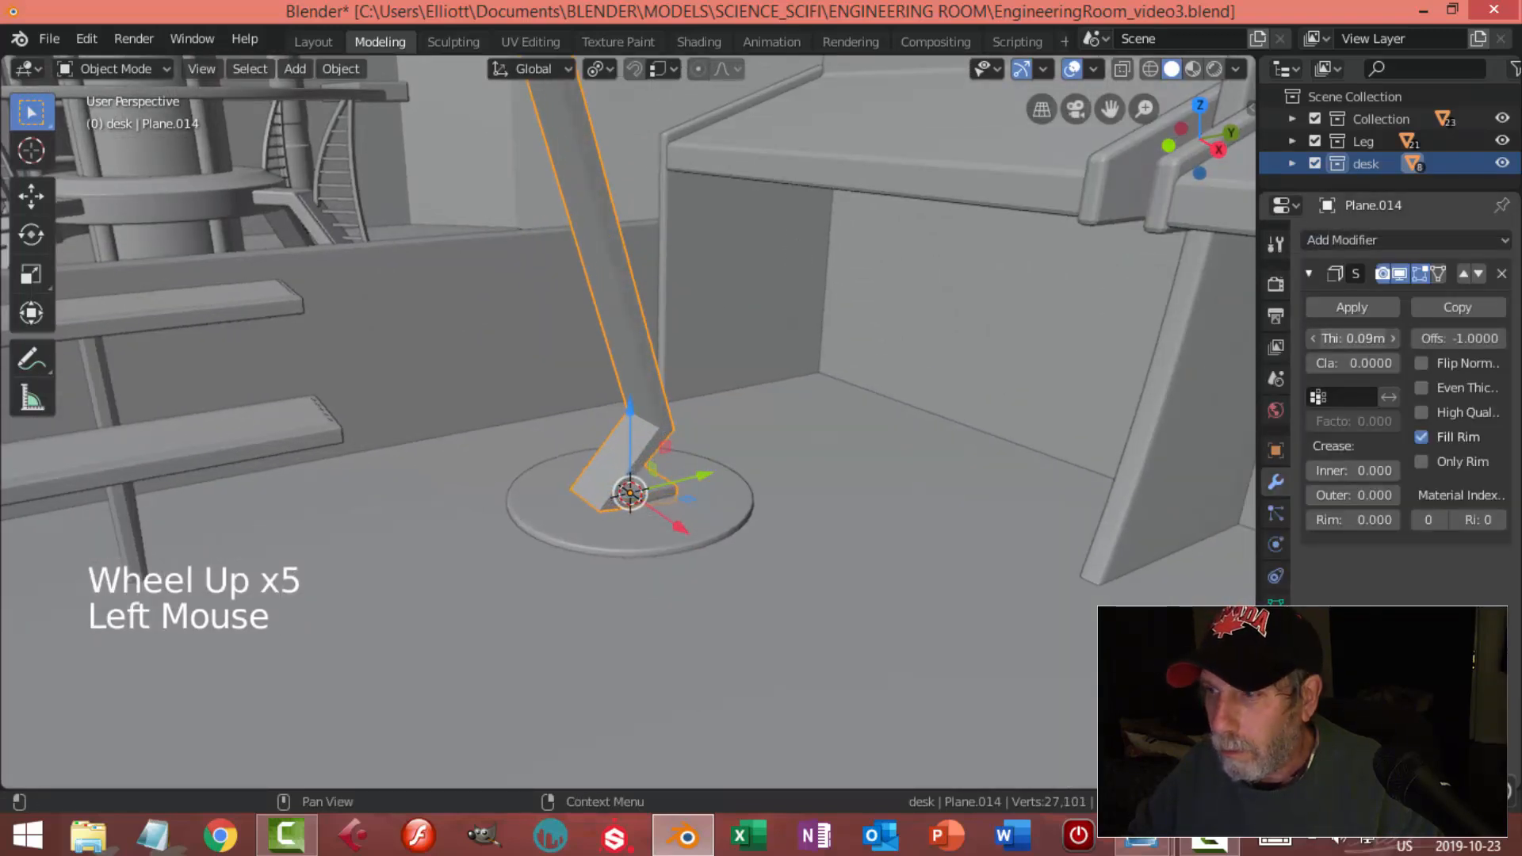
click(1422, 389)
Raise the thickened strip clear of the disc along Z and enter Edit Mode on it
middle_drag(980, 392, 657, 363)
scroll(774, 405, down, 1)
drag(658, 363, 656, 329)
key(Tab)
scroll(646, 441, up, 2)
mouse_move(629, 448)
middle_down()
mouse_move(629, 435)
mouse_move(567, 442)
mouse_move(605, 443)
middle_up()
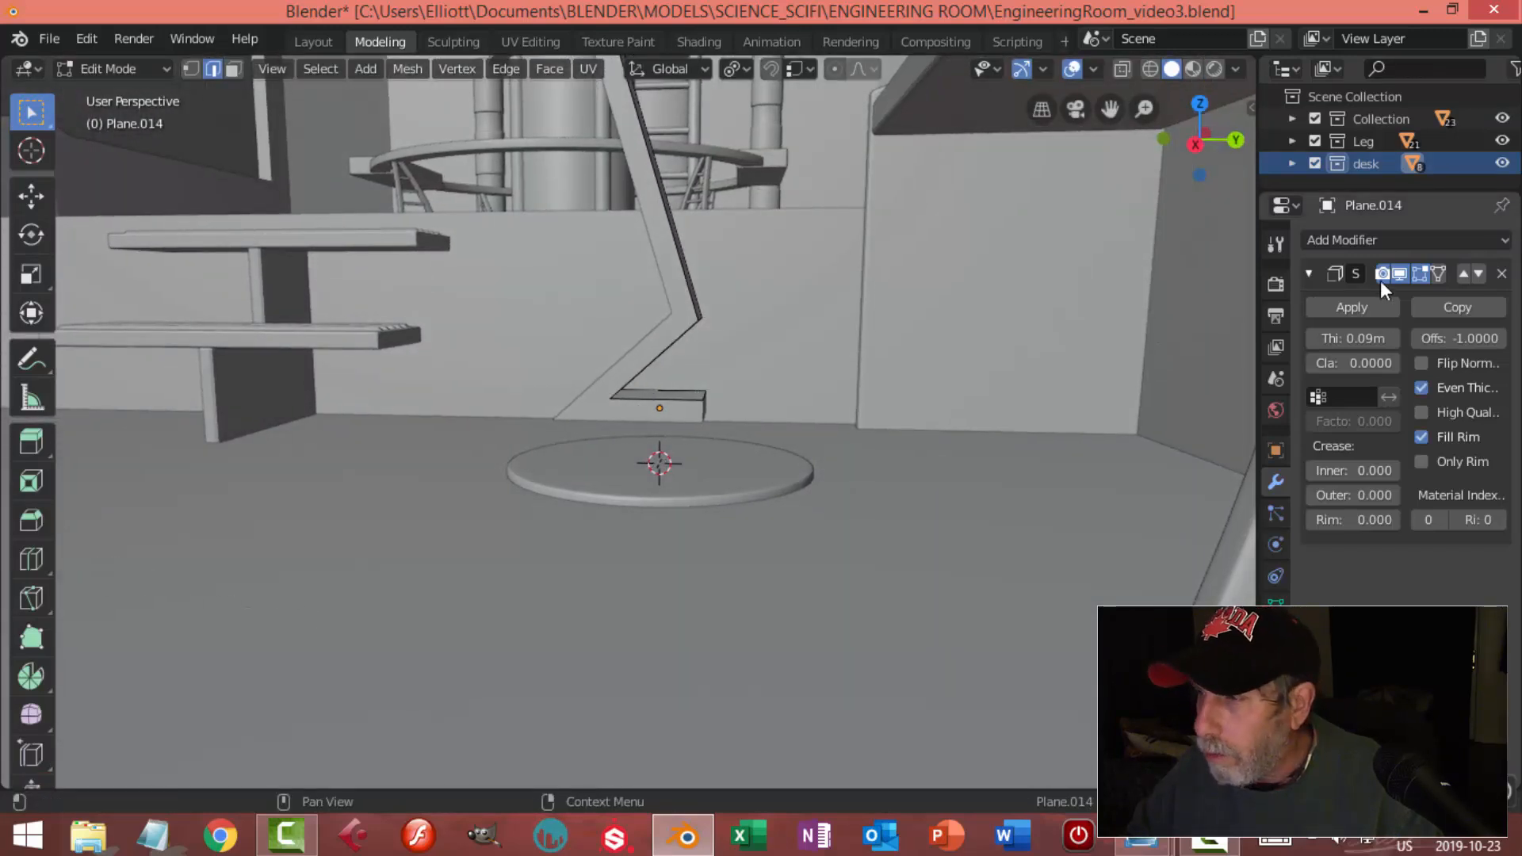
Turn off the viewport display of the strip's Solidify modifier and delete the strip's flat foot face
click(821, 421)
middle_drag(822, 421, 697, 447)
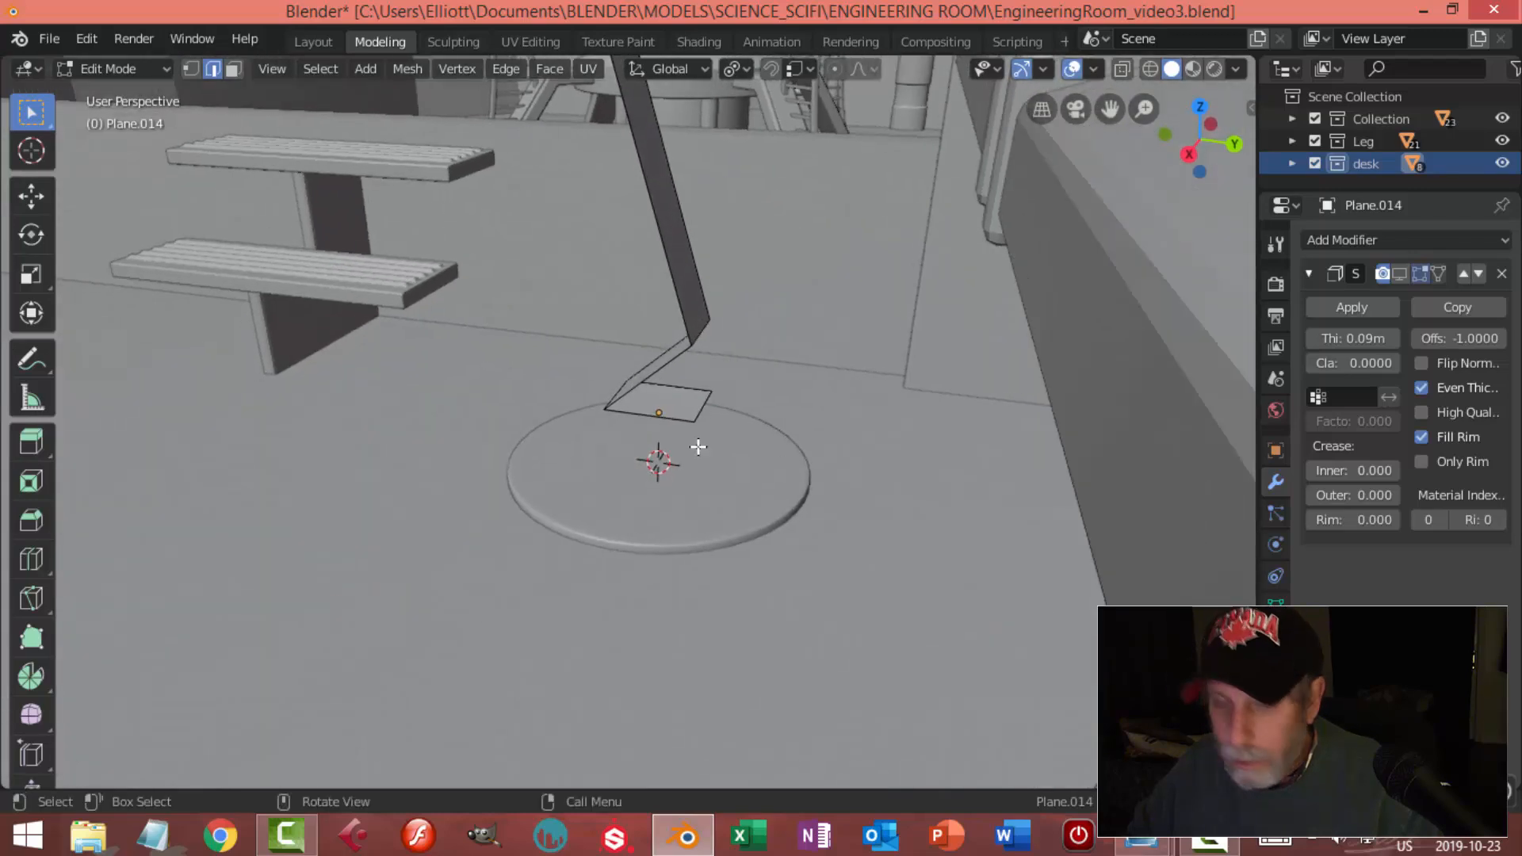
click(679, 400)
middle_drag(802, 433, 825, 418)
key(x)
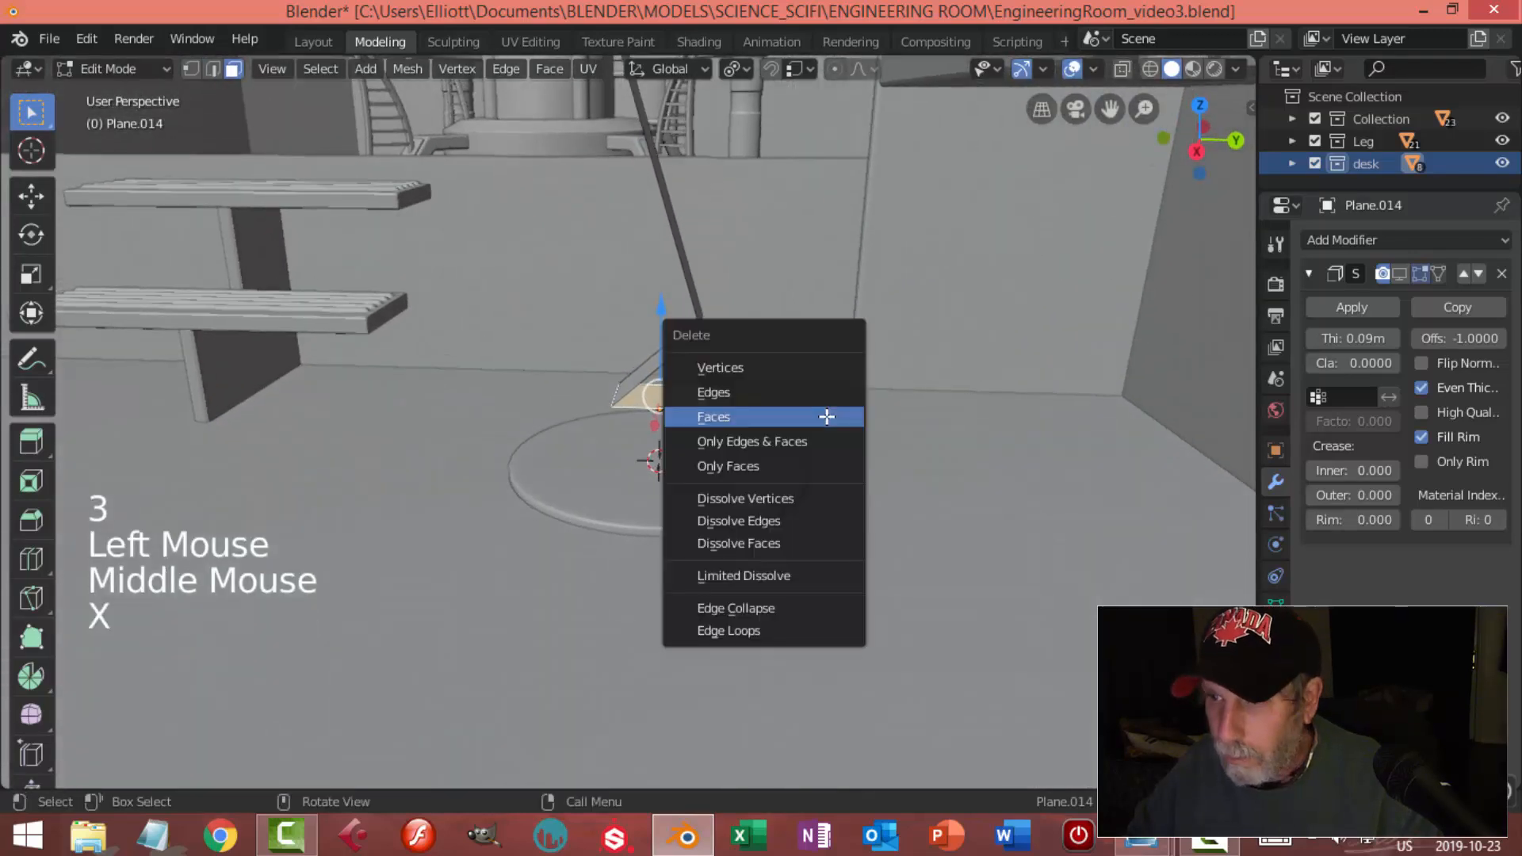
click(814, 415)
key(2)
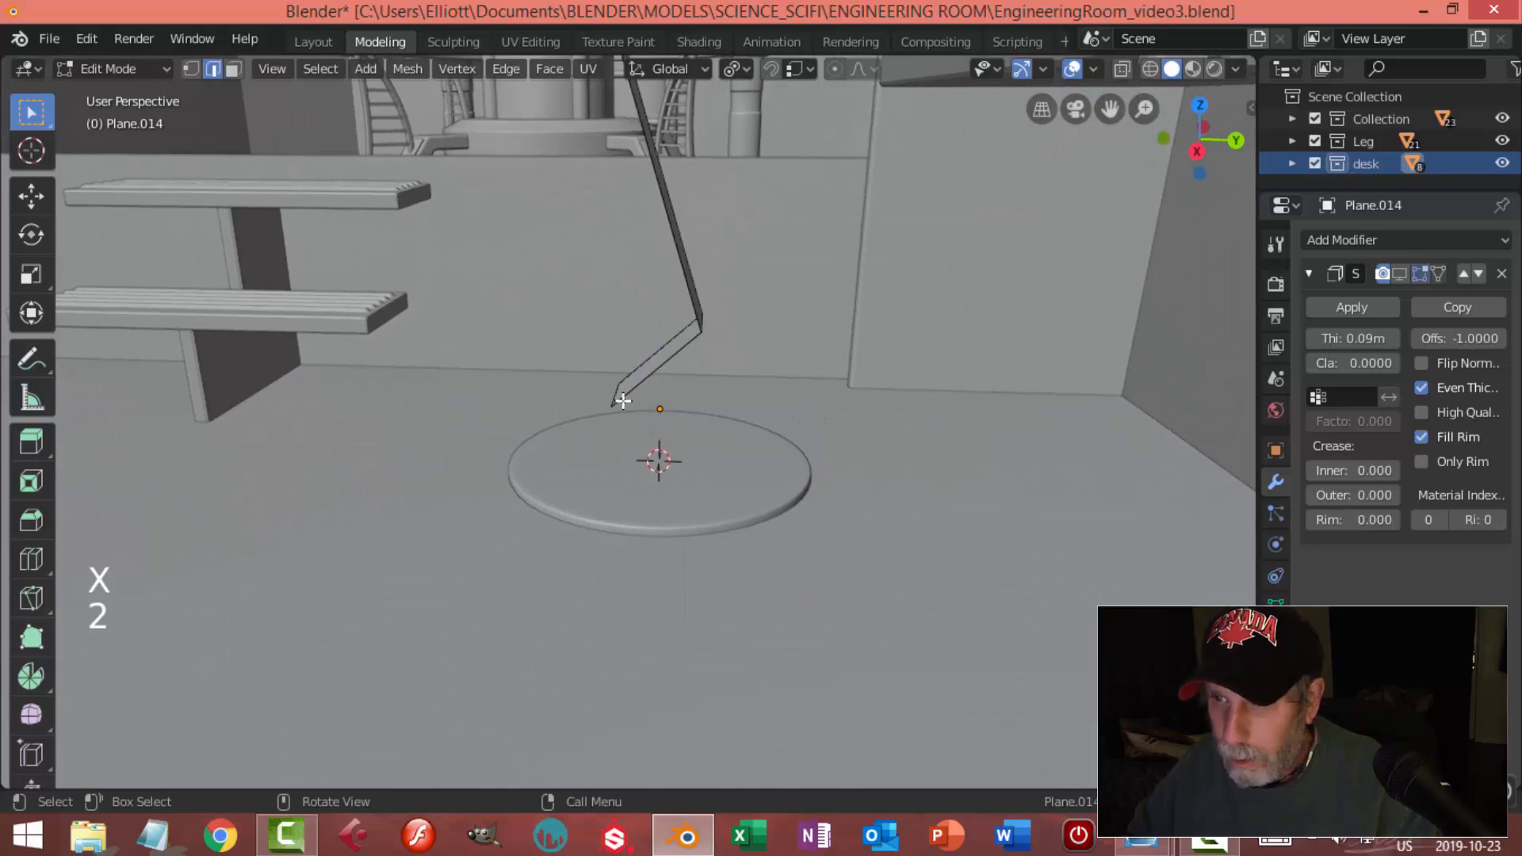
Extrude the strip's open lower edge downward, then about 0.437 m along Y as a new foot, and show the Solidify thickness in Object Mode
middle_drag(651, 438, 679, 420)
key(e)
click(669, 416)
drag(620, 319, 627, 346)
key(e)
click(776, 431)
drag(706, 421, 803, 428)
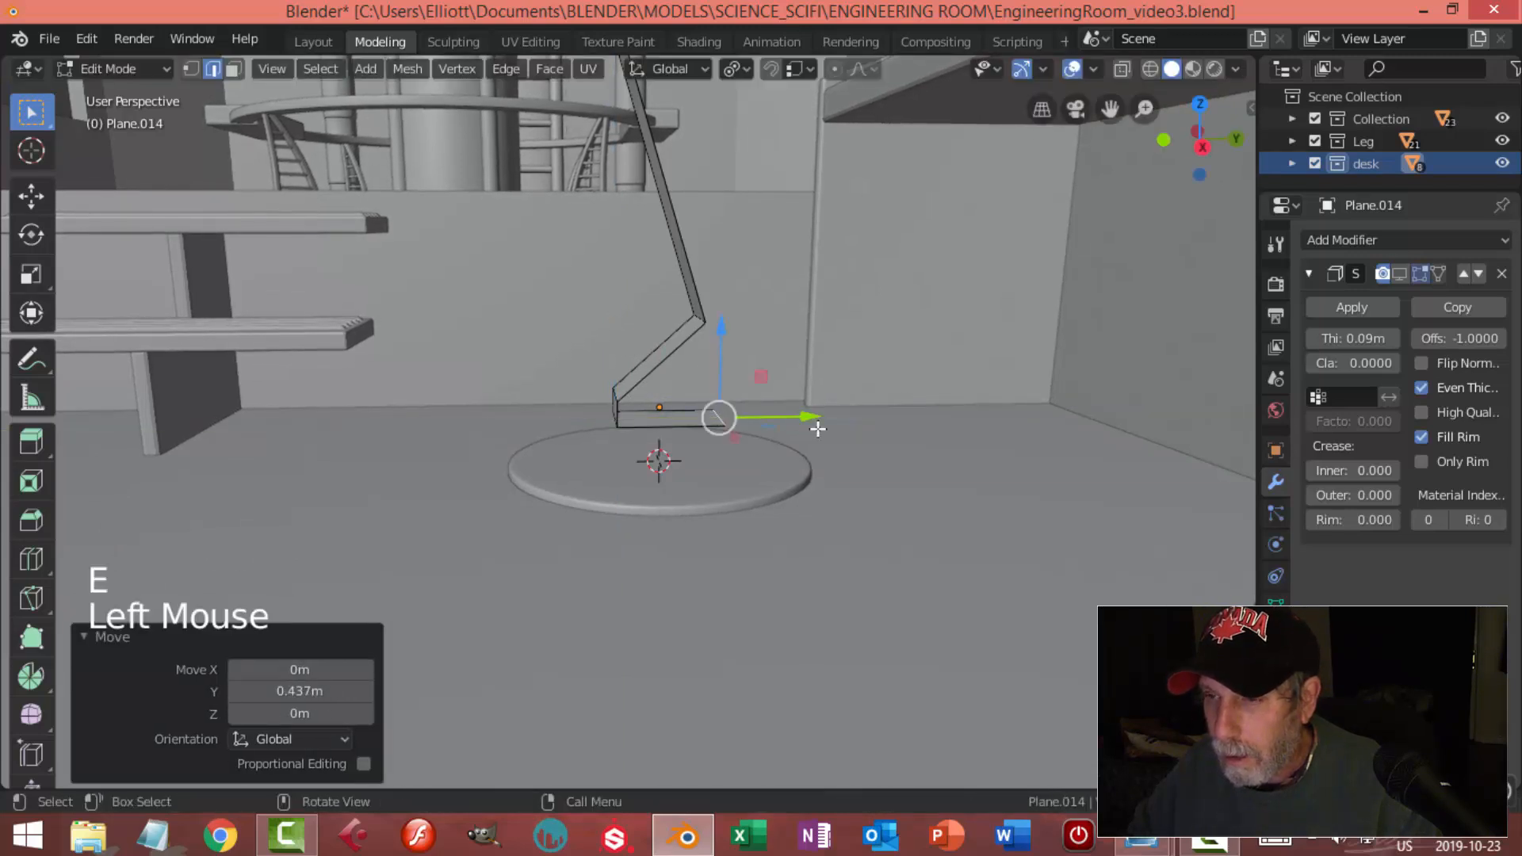
key(Tab)
click(1398, 274)
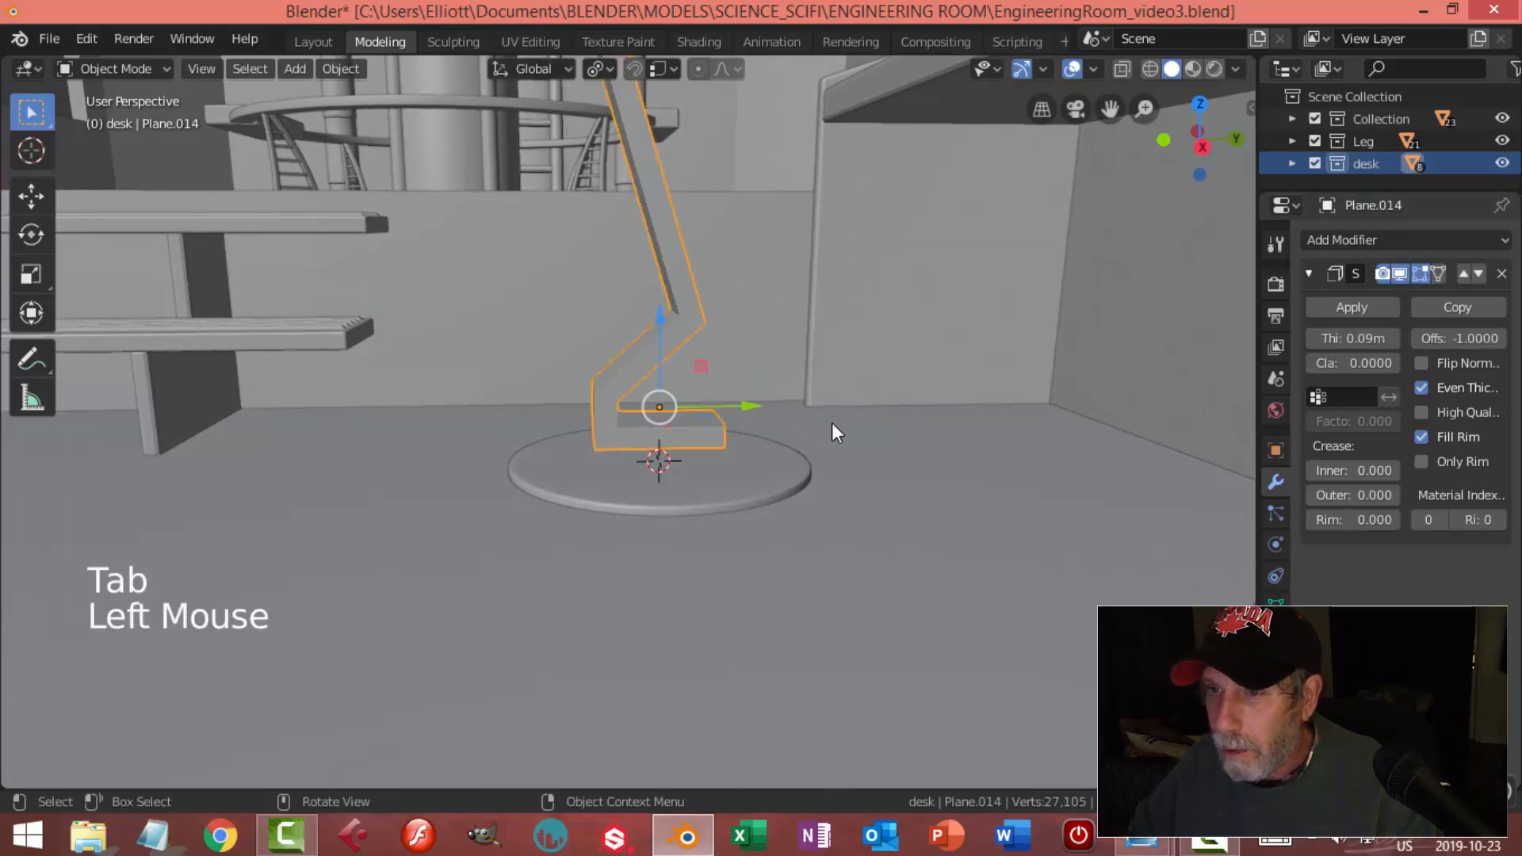
In Edit Mode, raise both end edges of the strip's foot slightly along Z to shorten the vertical section behind it
middle_drag(801, 408, 732, 430)
key(alt+a)
click(725, 446)
key(Tab)
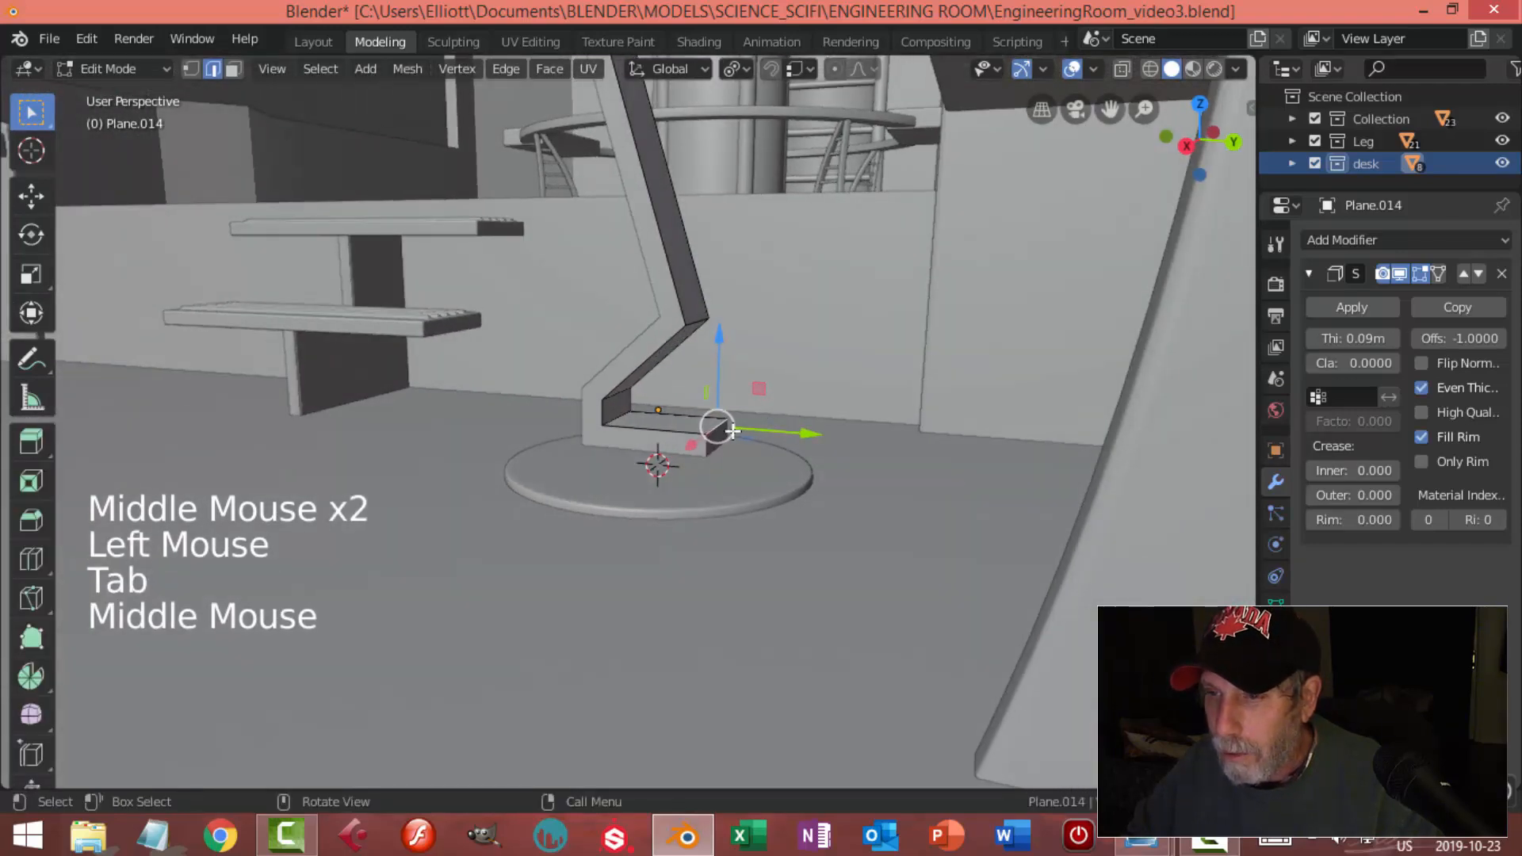
shift+click(622, 417)
drag(666, 350, 670, 333)
key(Tab)
key(alt+a)
middle_drag(666, 423, 670, 422)
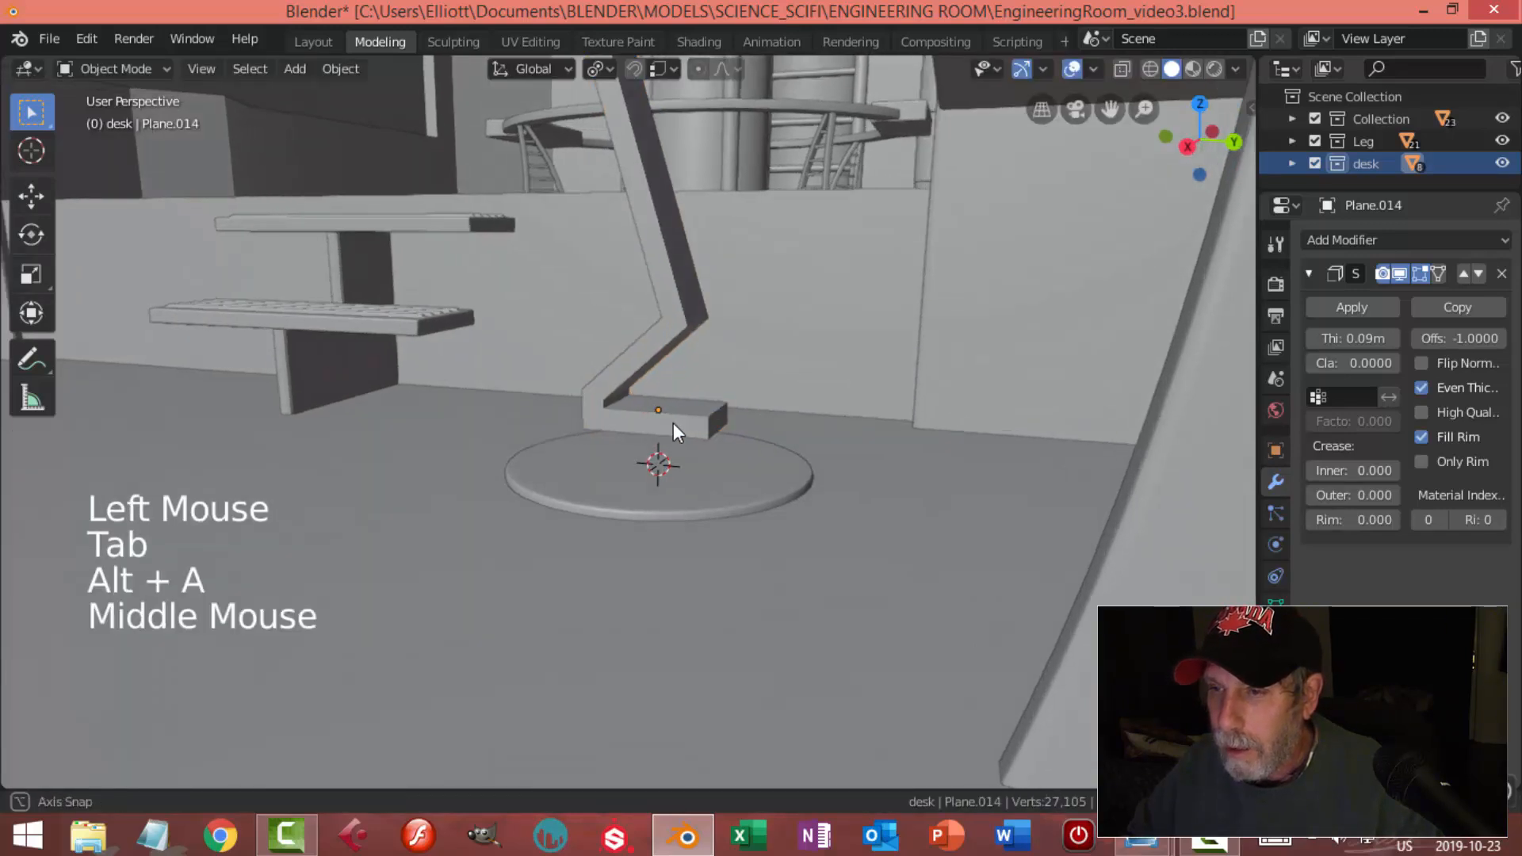
Lower the strip about 0.166 m onto the disc and reduce its Solidify thickness to 0.039 m
click(678, 422)
drag(655, 327, 666, 360)
shift+drag(1356, 341, 1344, 340)
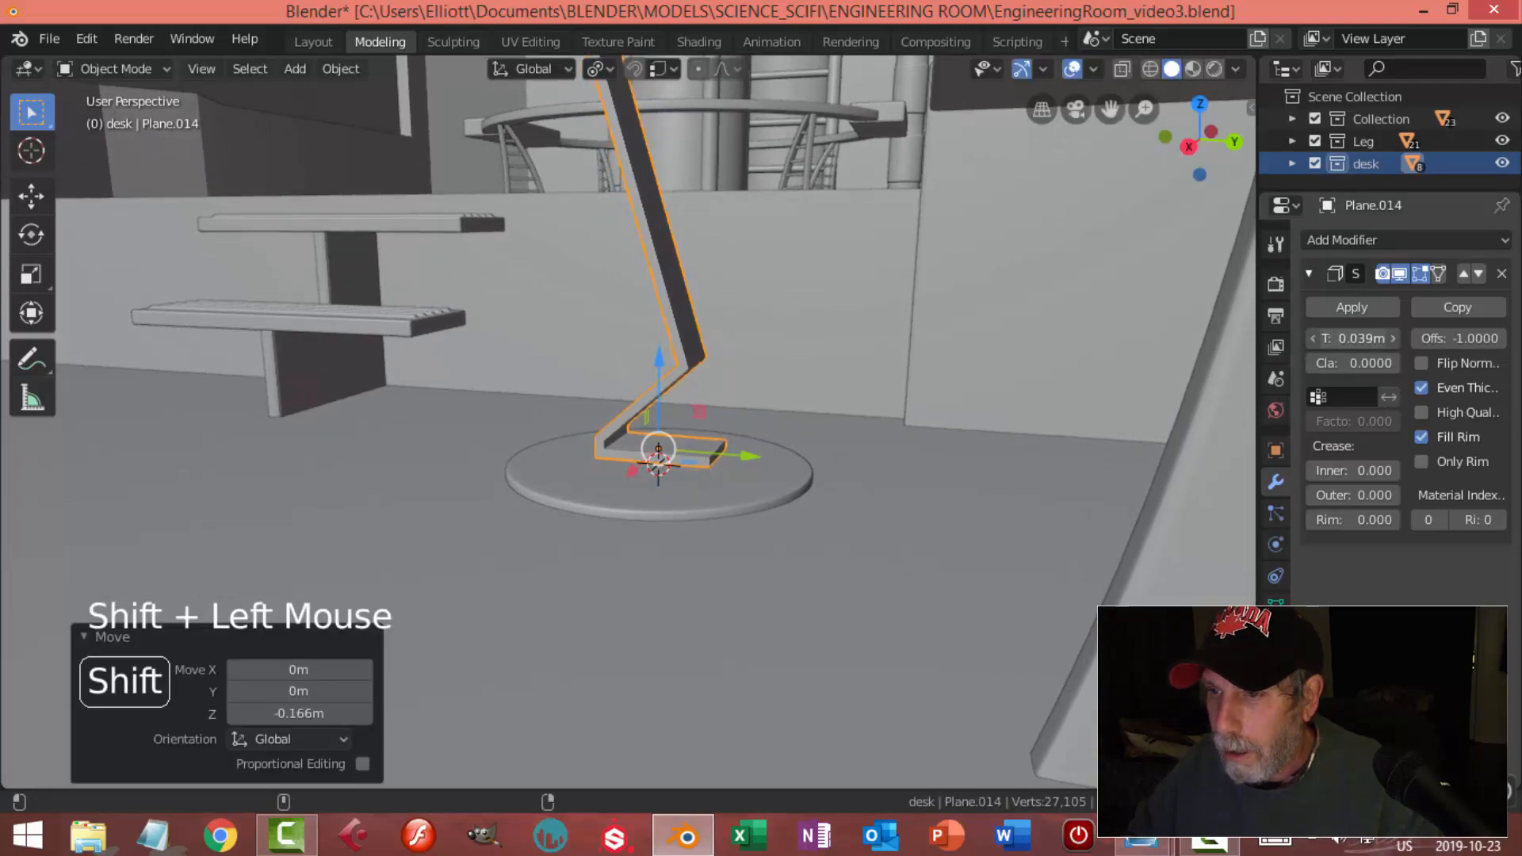
key(alt+a)
In right view, shorten the back support by moving its top edge about 0.3 m down and about 0.08 m along Y
middle_drag(941, 425, 763, 450)
scroll(856, 424, down, 4)
shift+middle_drag(753, 331, 711, 301)
click(687, 280)
key(Tab)
click(683, 252)
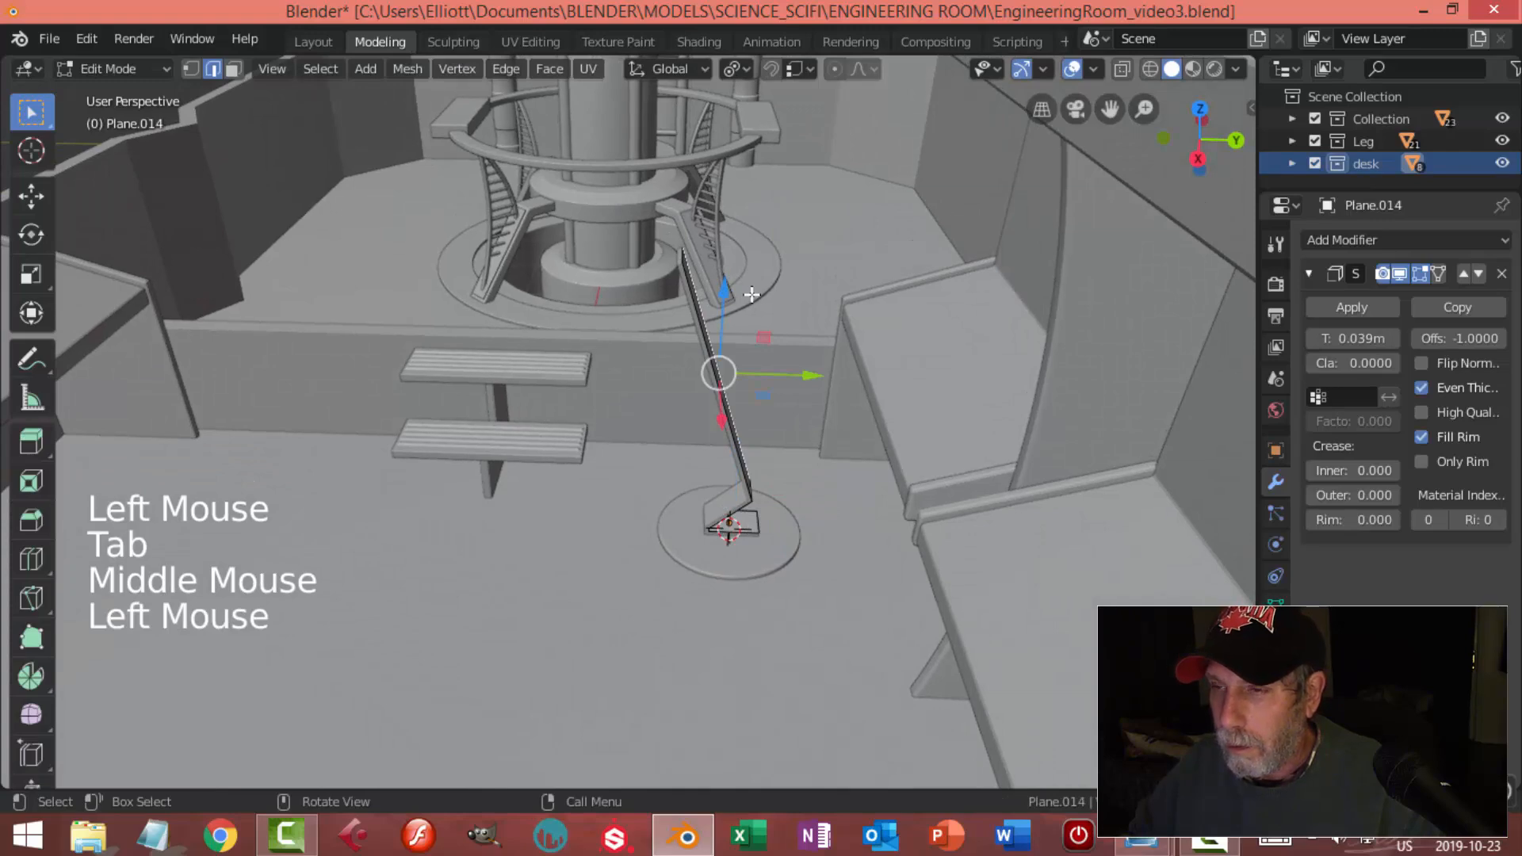
scroll(751, 294, up, 2)
key(alt+a)
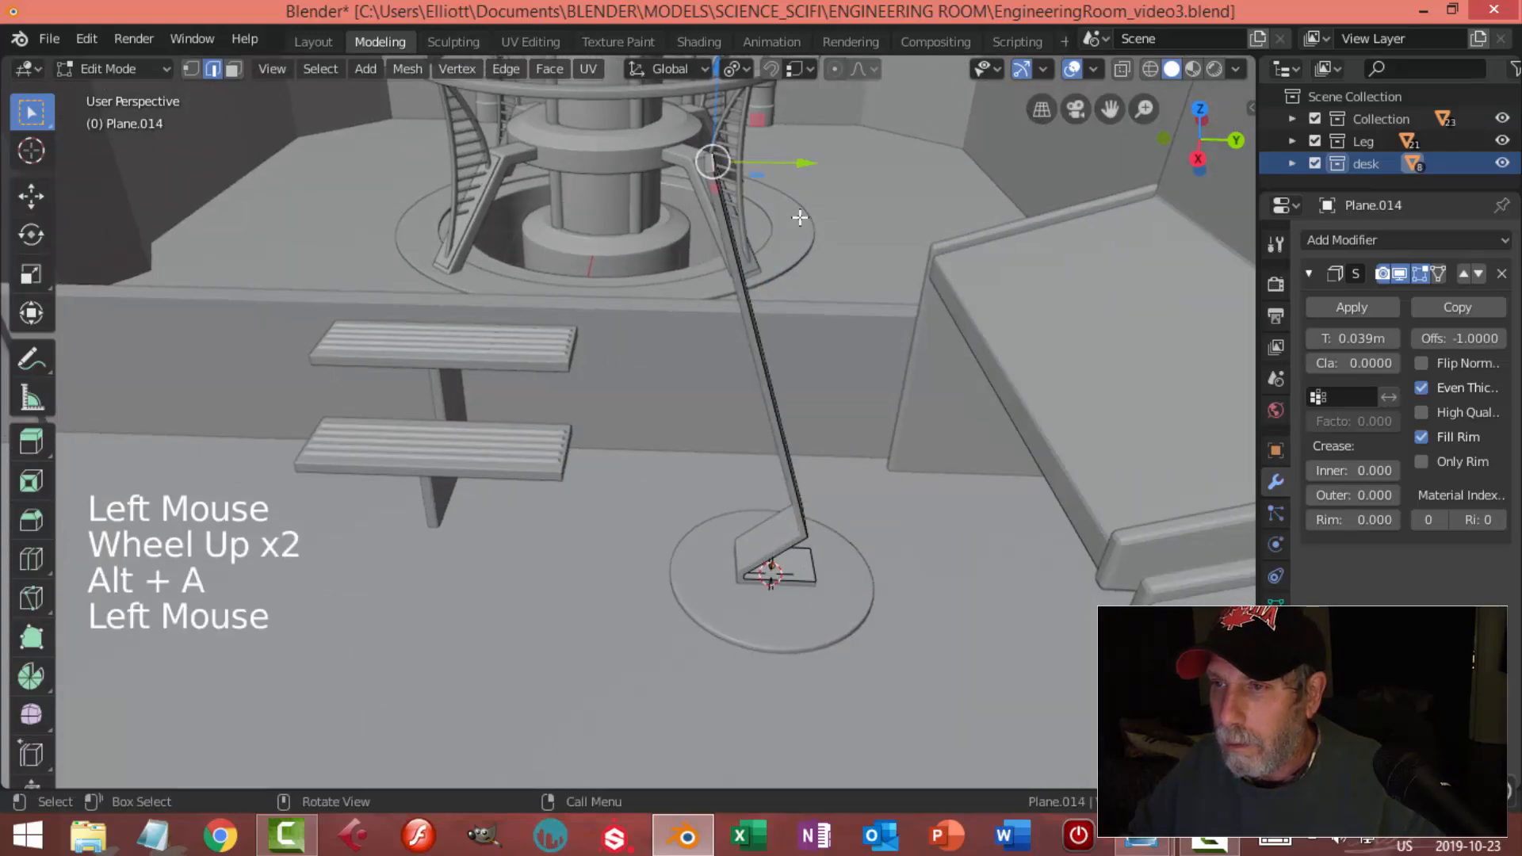
key(KP_3)
shift+middle_drag(800, 218, 819, 345)
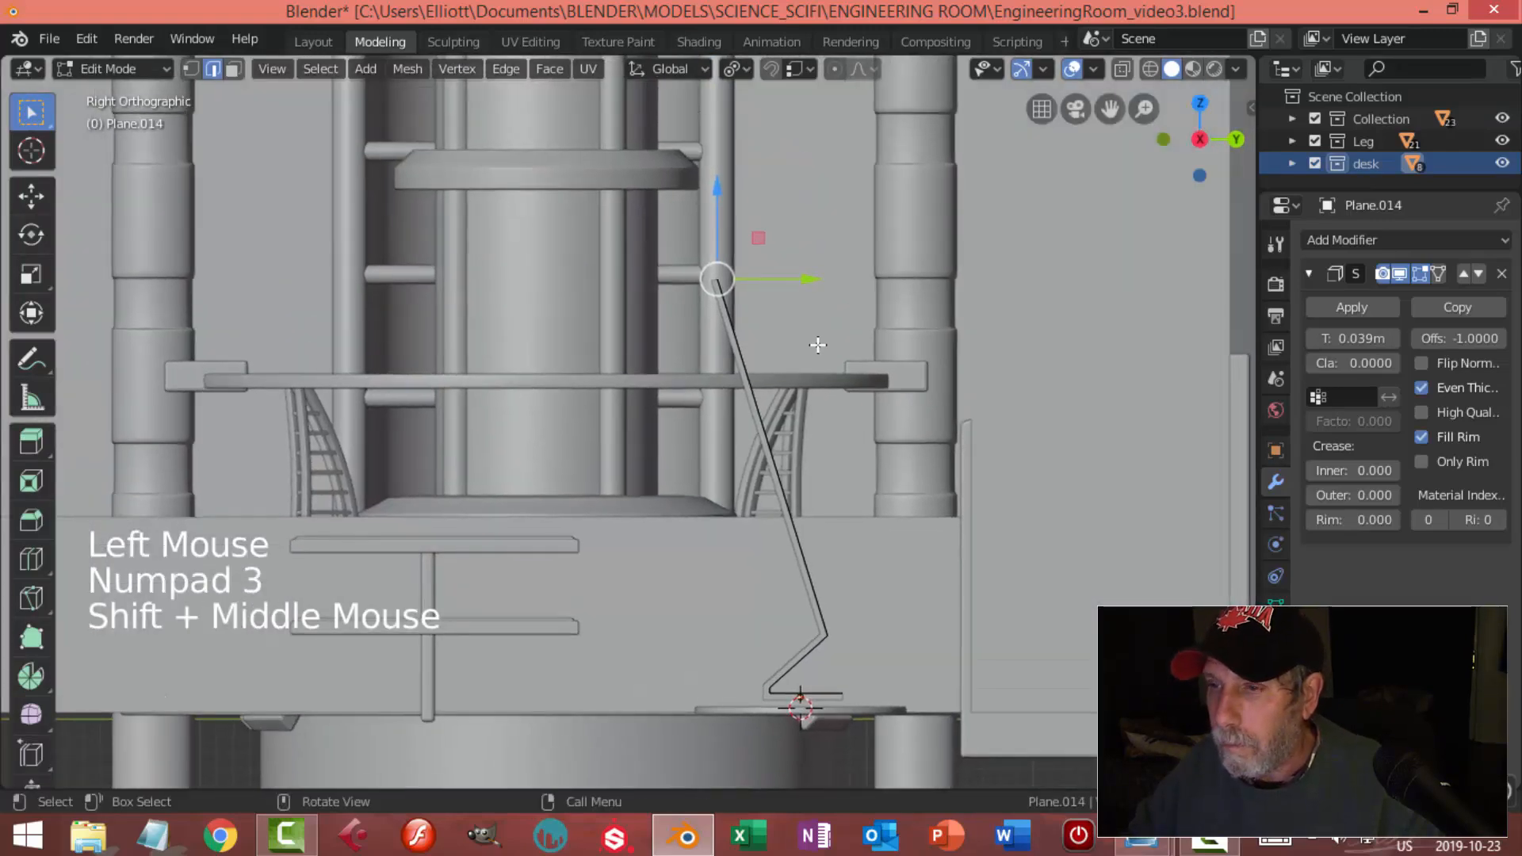
key(g)
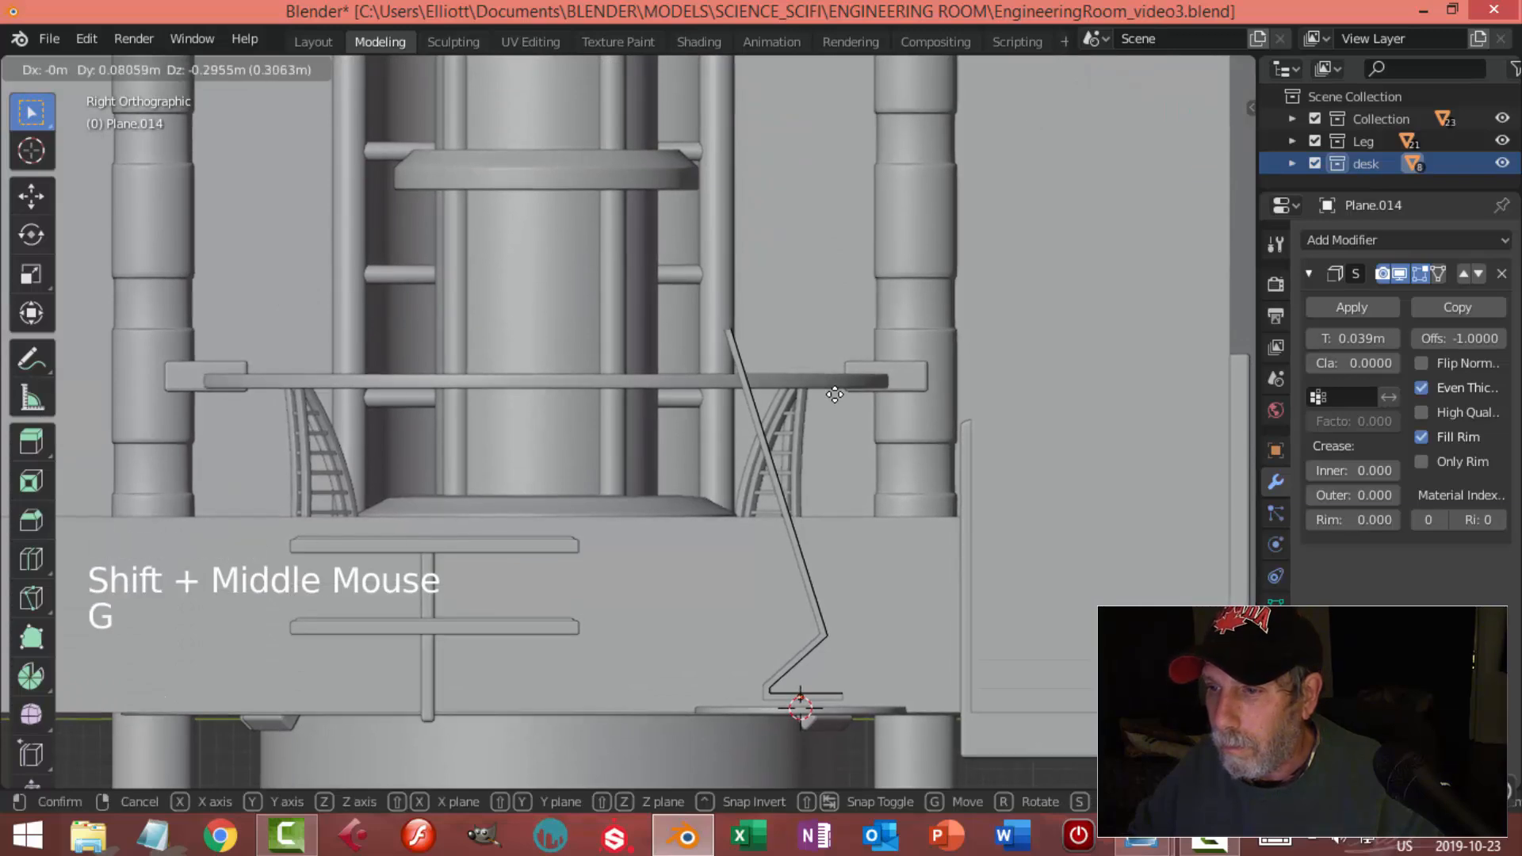
click(834, 401)
key(alt+a)
middle_drag(835, 401, 774, 468)
key(Tab)
key(alt+a)
Try to link the modifiers of the central column's bevelled leg to the back support strip
scroll(791, 436, down, 3)
scroll(798, 506, up, 2)
scroll(902, 515, up, 2)
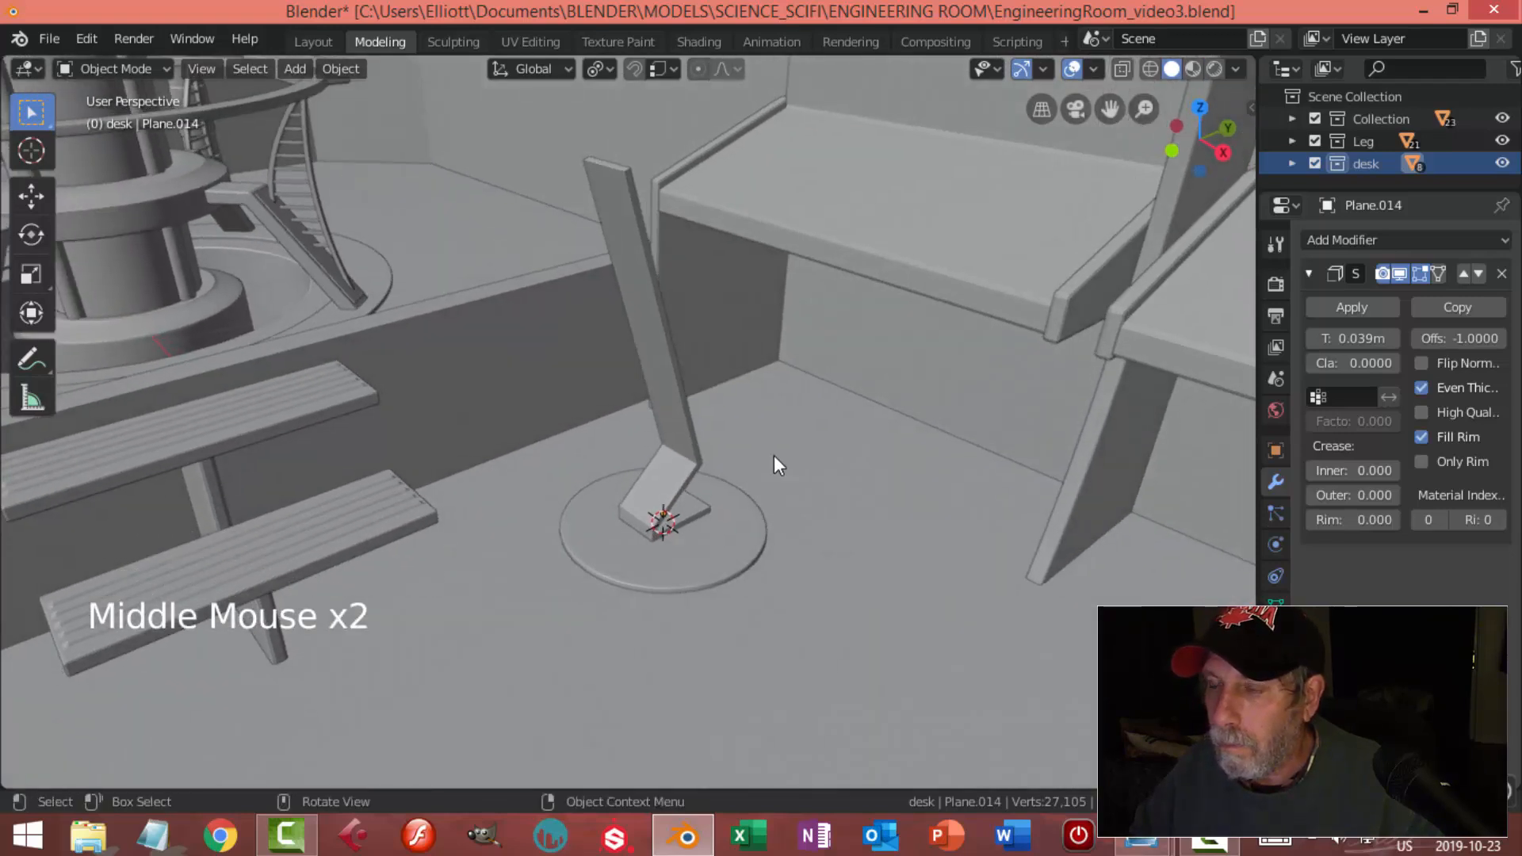
click(633, 272)
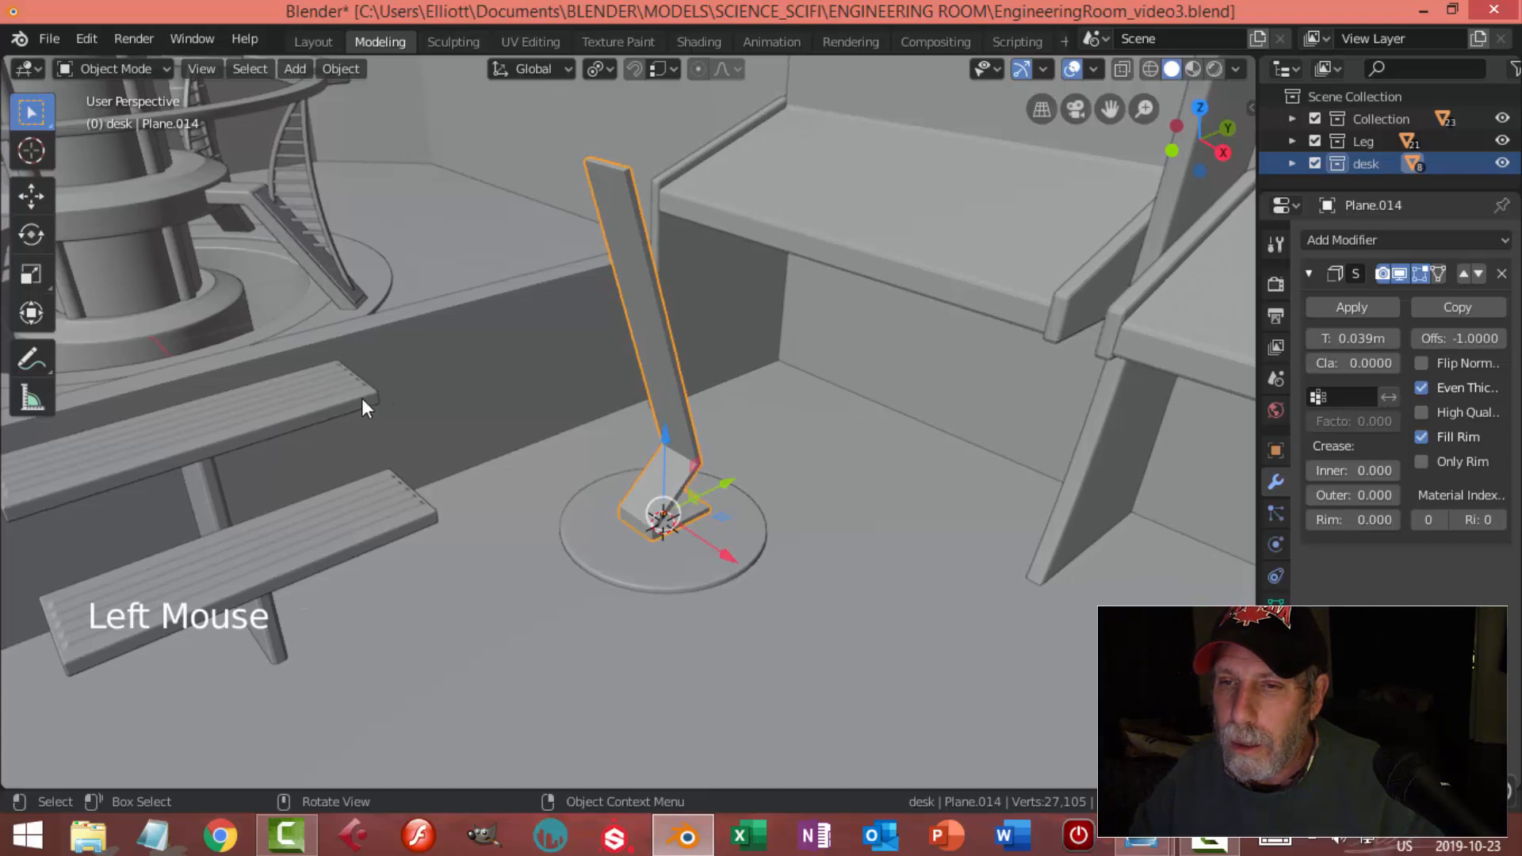
shift+click(237, 199)
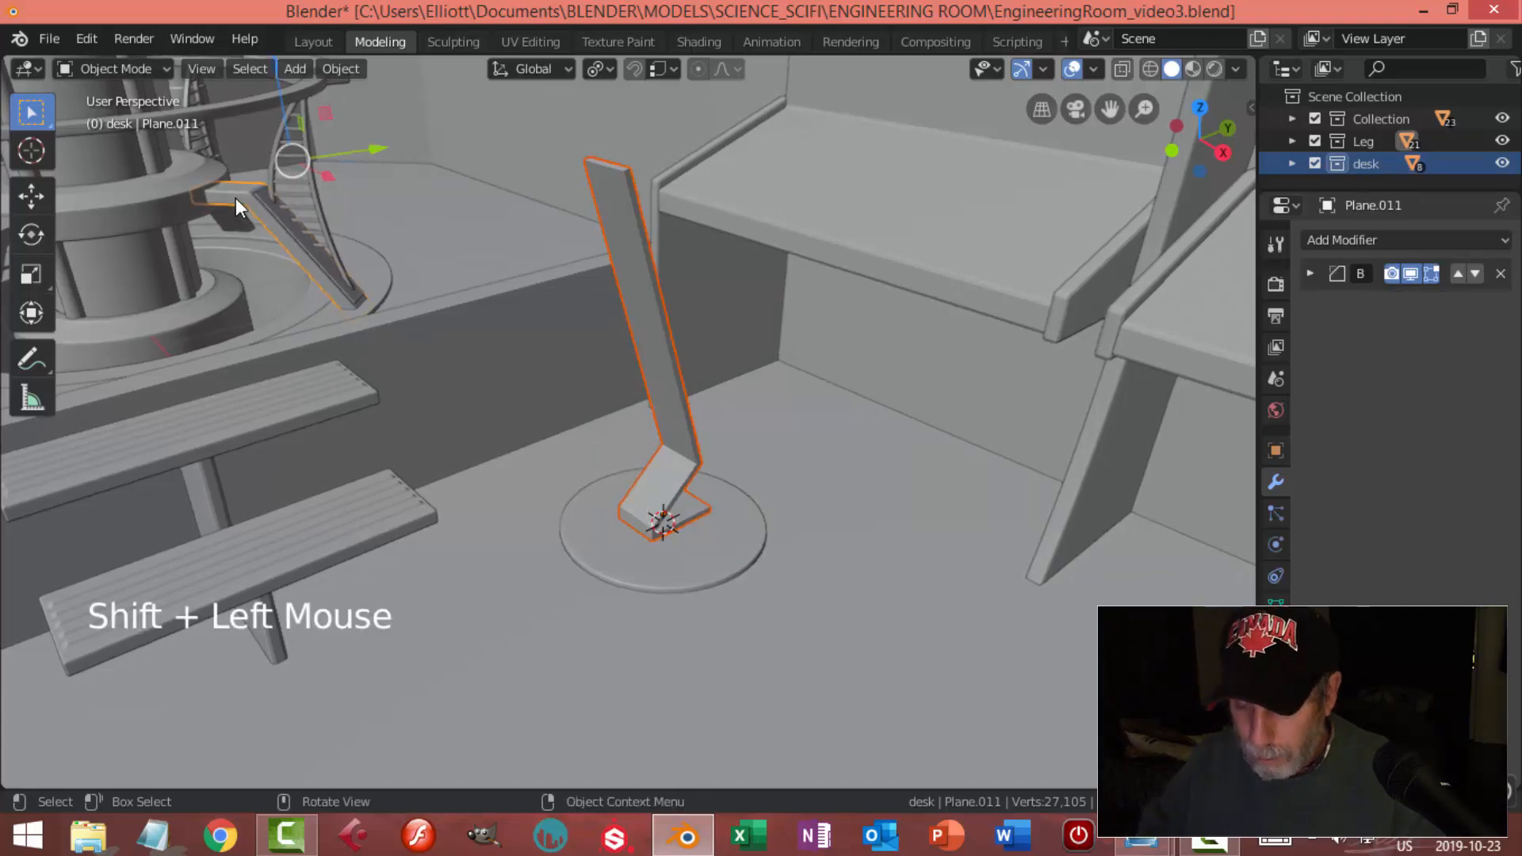
key(ctrl+l)
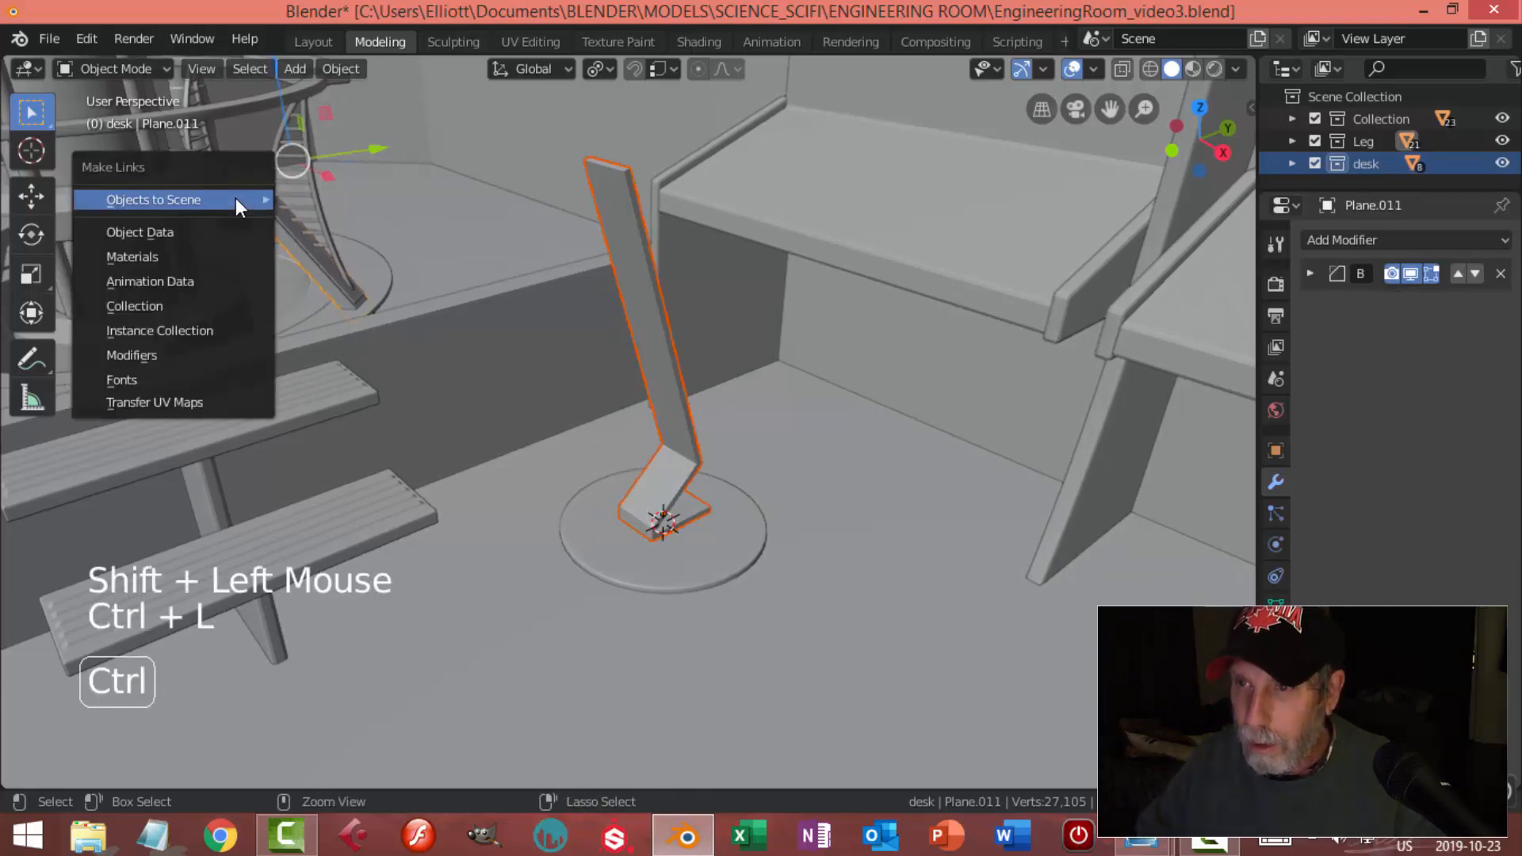
click(196, 355)
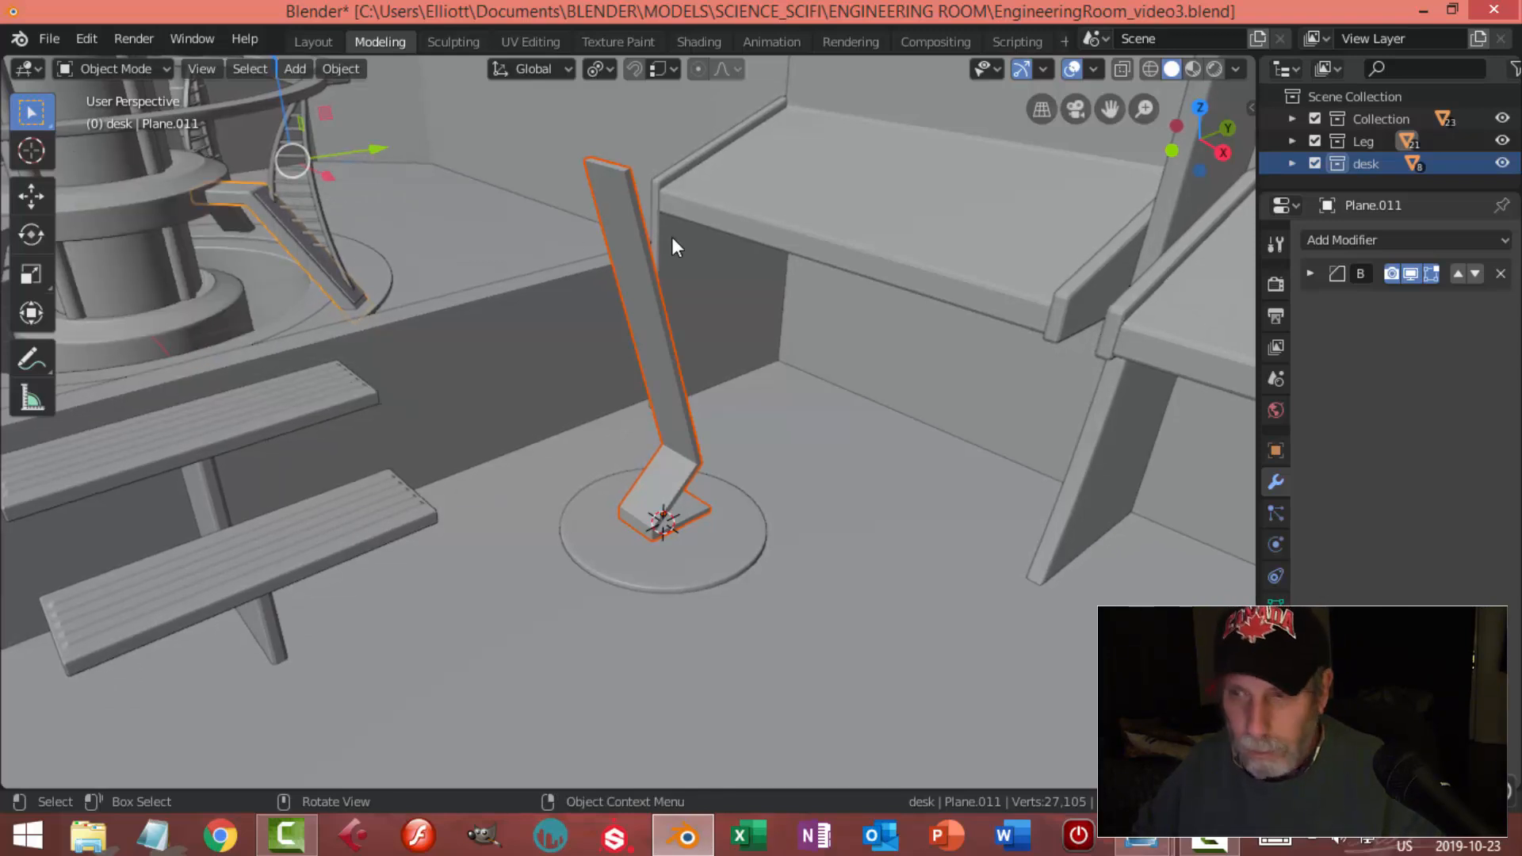
key(alt+a)
click(626, 244)
alt+middle_click(754, 293)
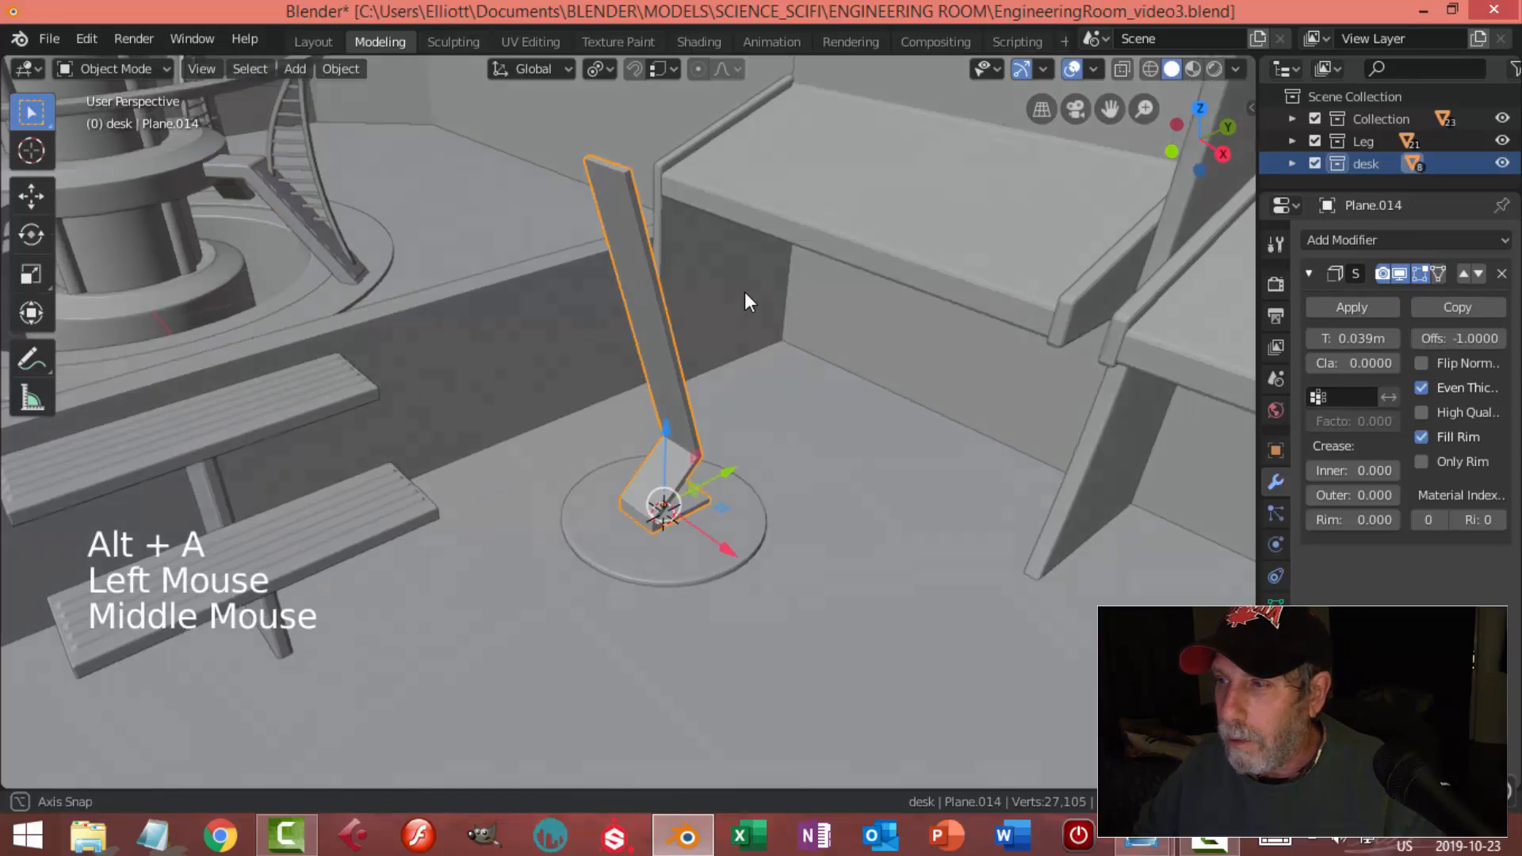
alt+middle_click(745, 297)
key(alt+a)
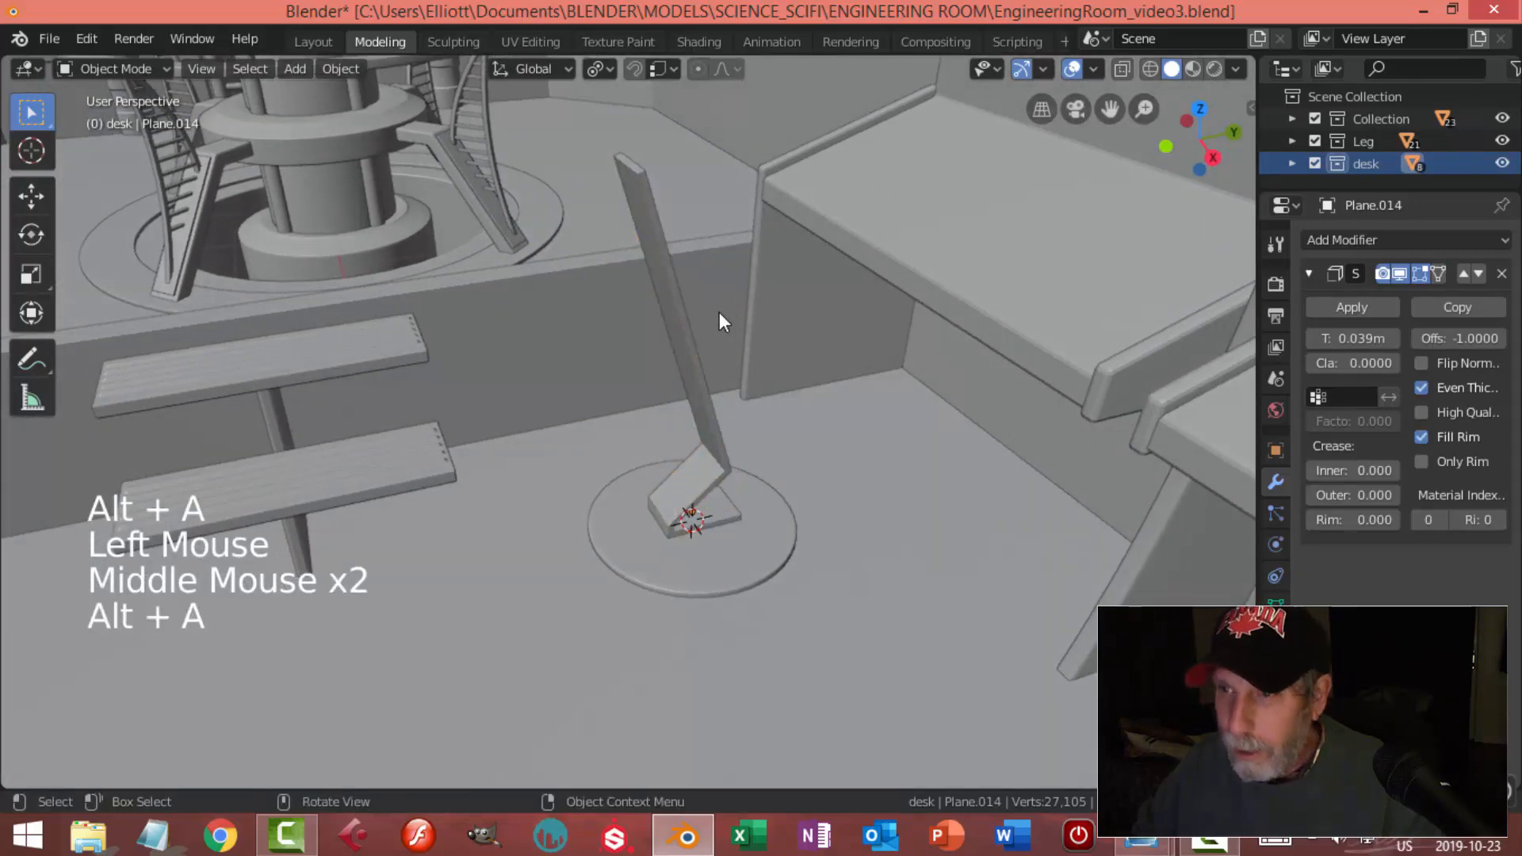
Add an 18-vertex mesh circle at the chair base and raise it about 1.67 m along Z
alt+middle_click(753, 303)
mouse_move(777, 379)
middle_down()
mouse_move(814, 346)
mouse_move(786, 379)
middle_up()
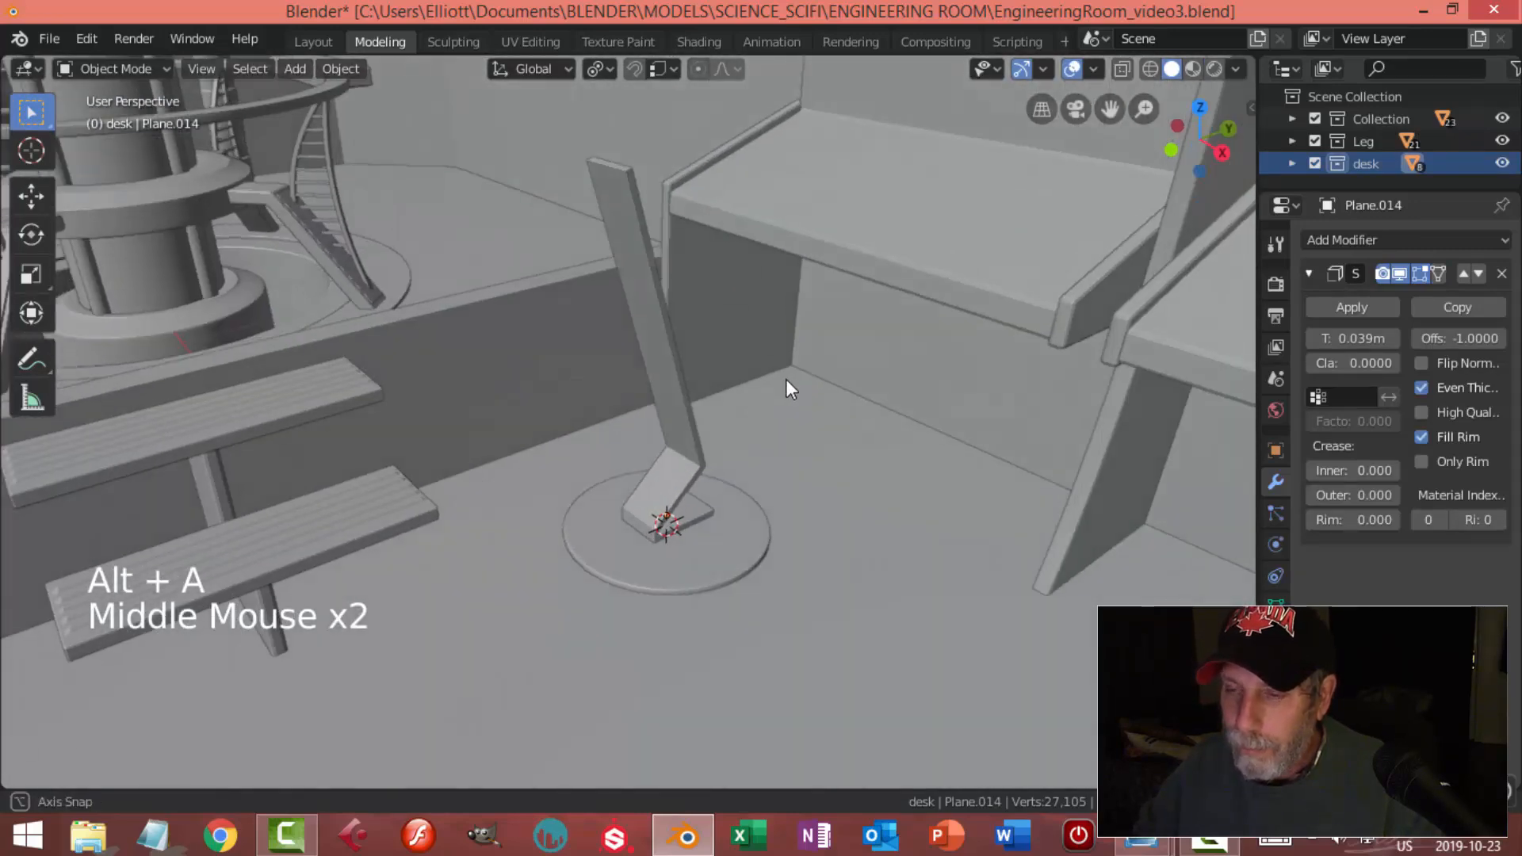
key(shift+a)
mouse_move(786, 378)
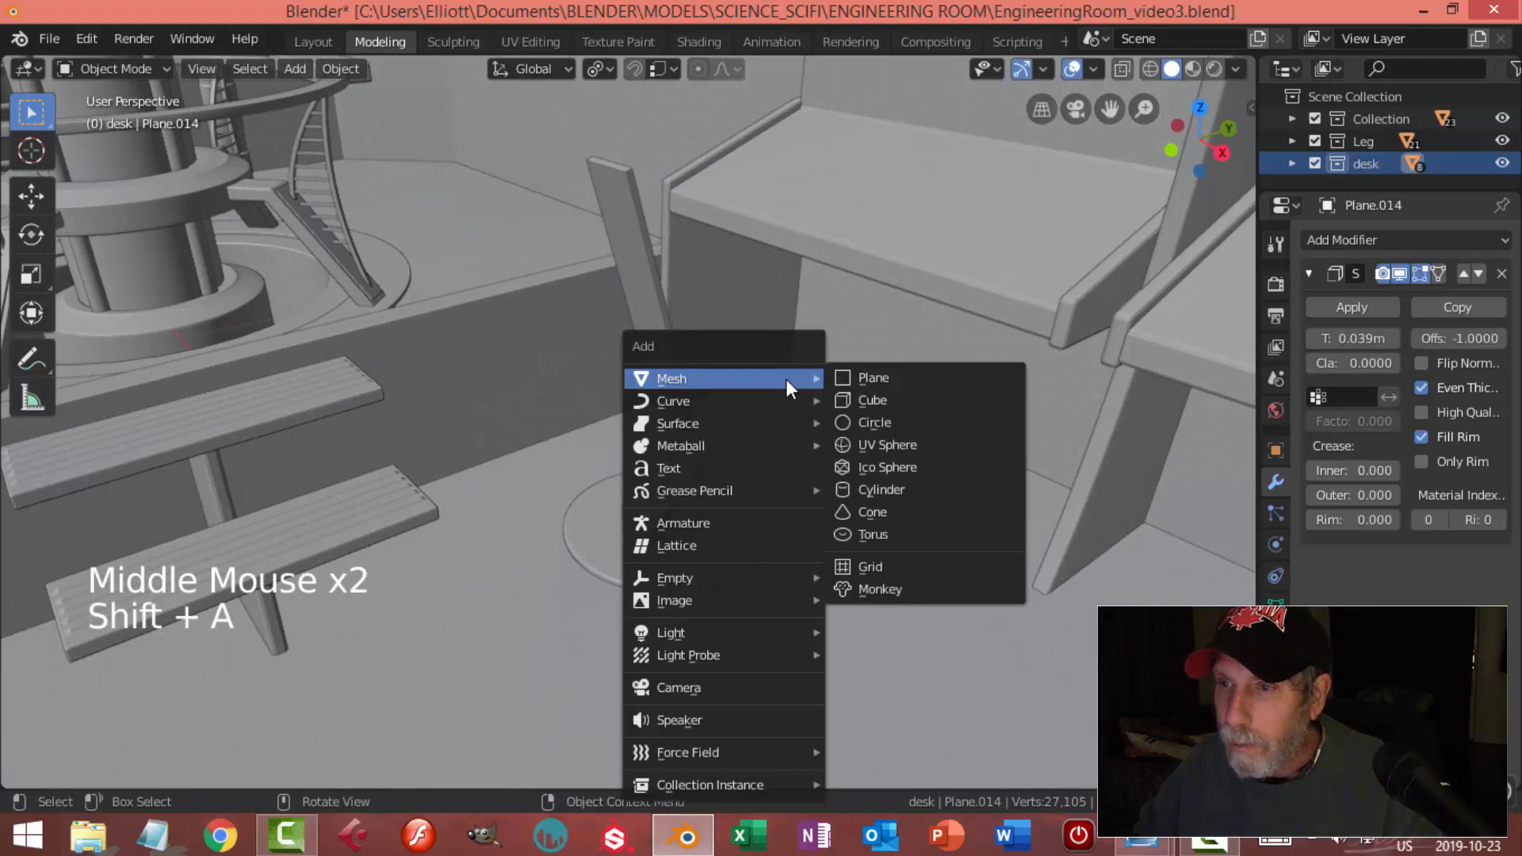
click(864, 416)
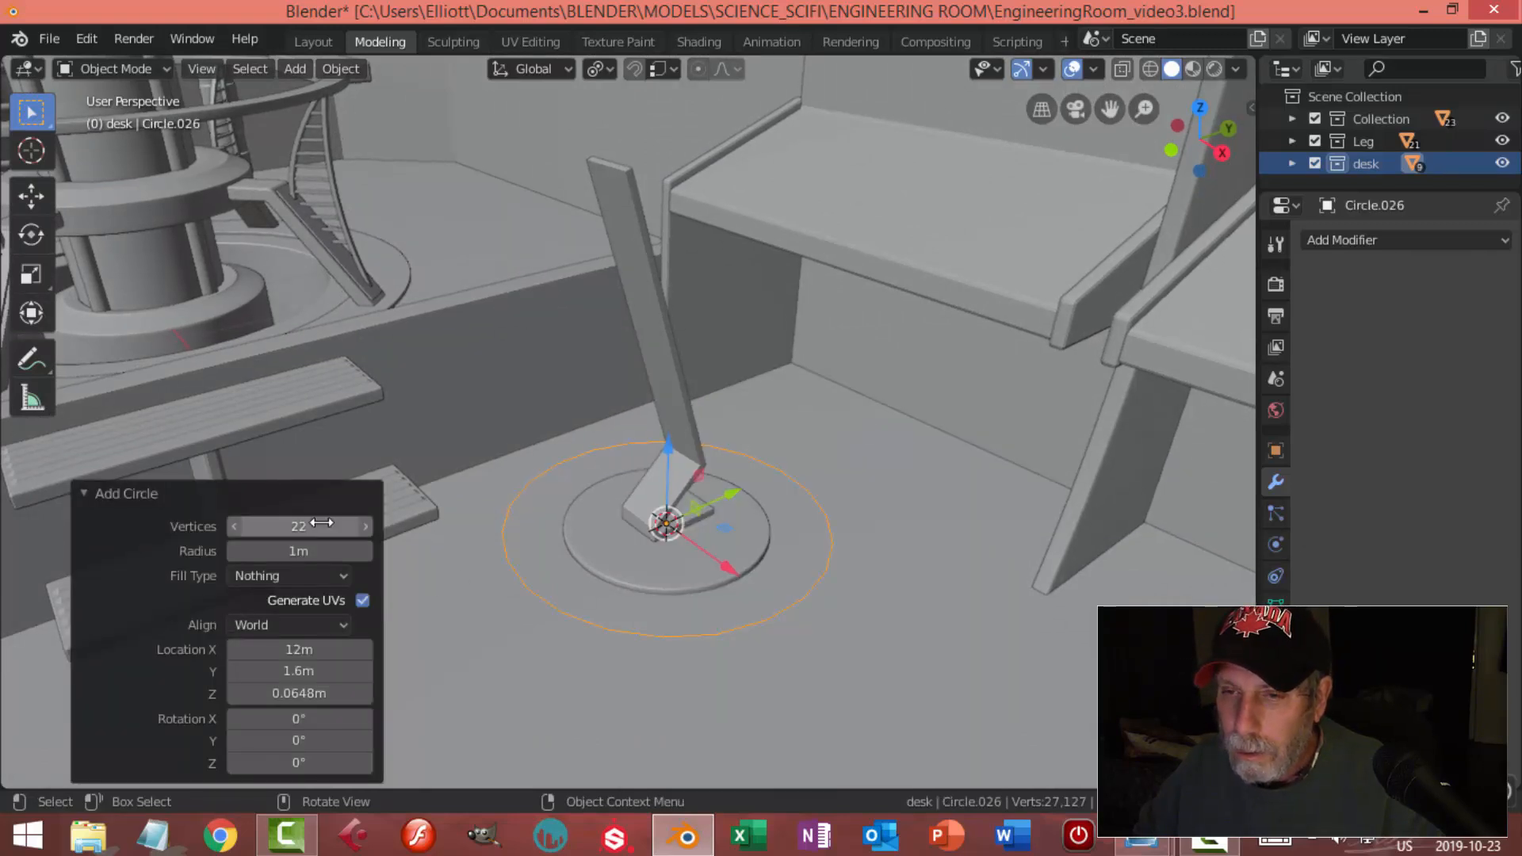
click(298, 526)
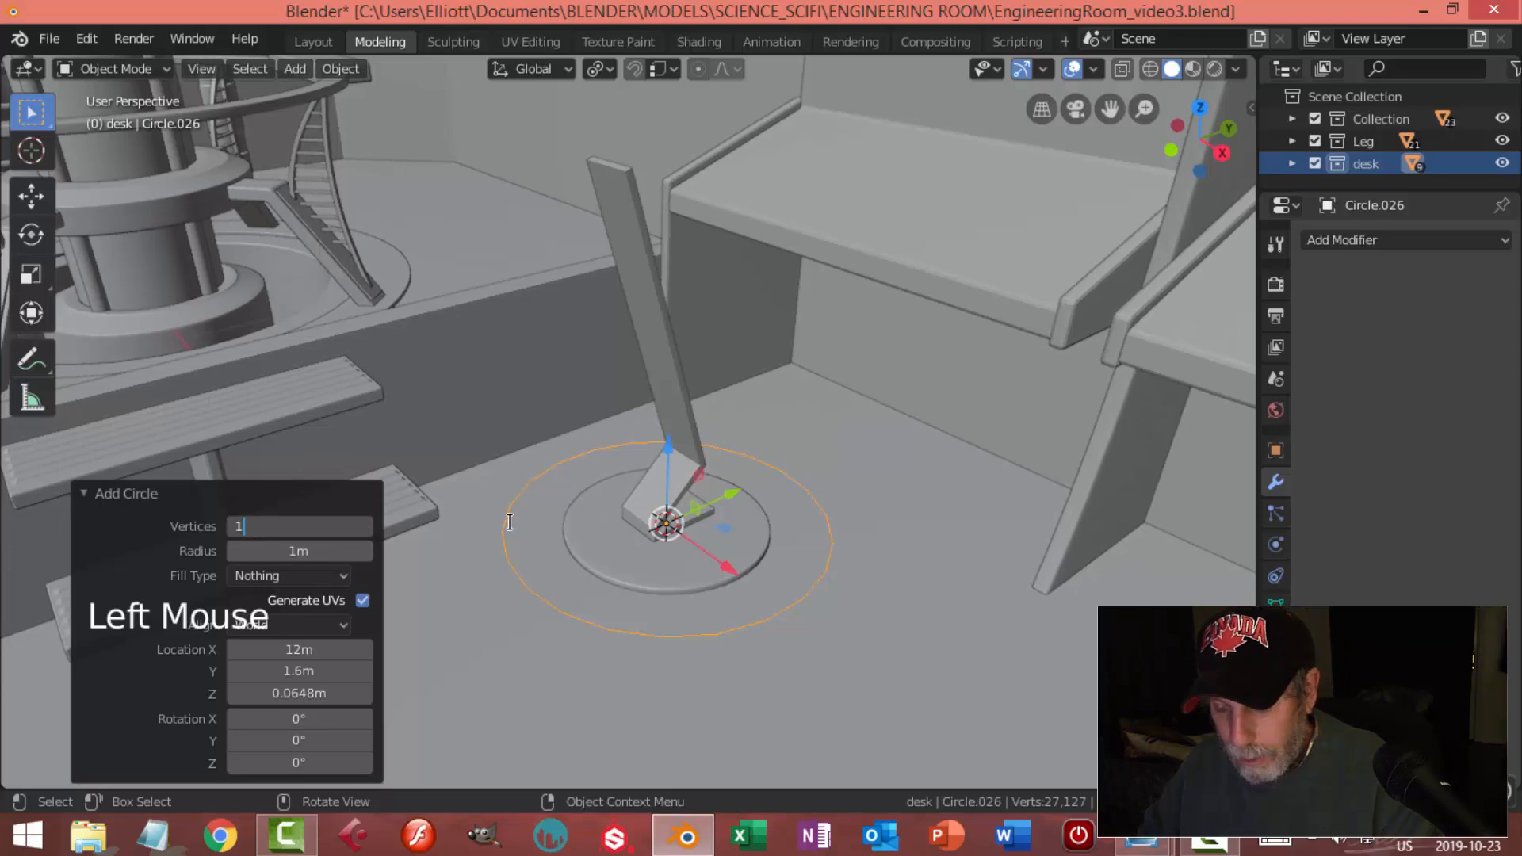
drag(670, 447, 682, 192)
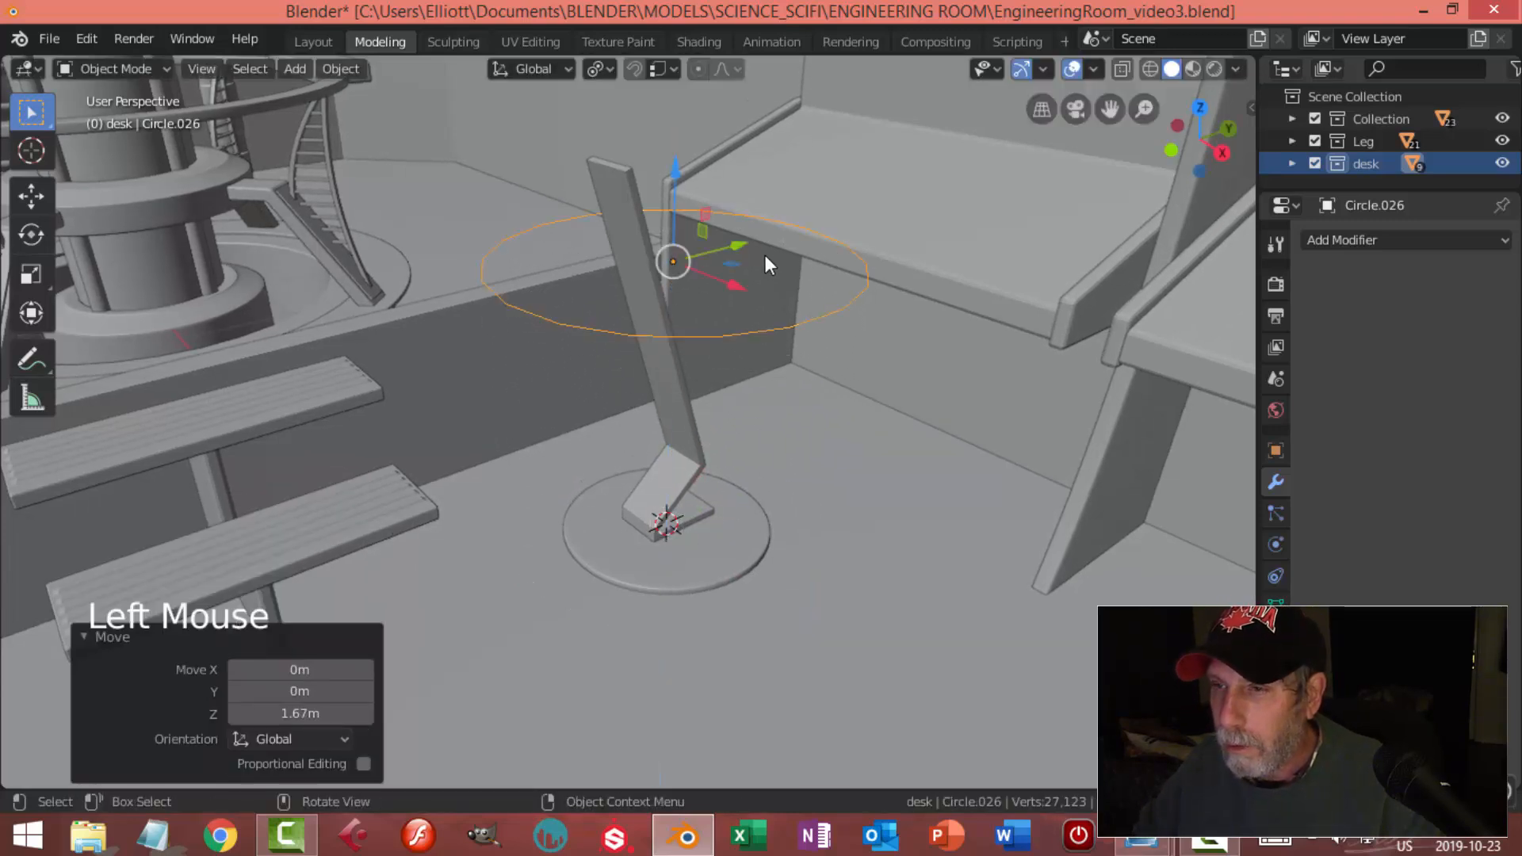
In Edit Mode, scale the circle's vertices down to less than half size and move them about 0.051 m along Y
key(Tab)
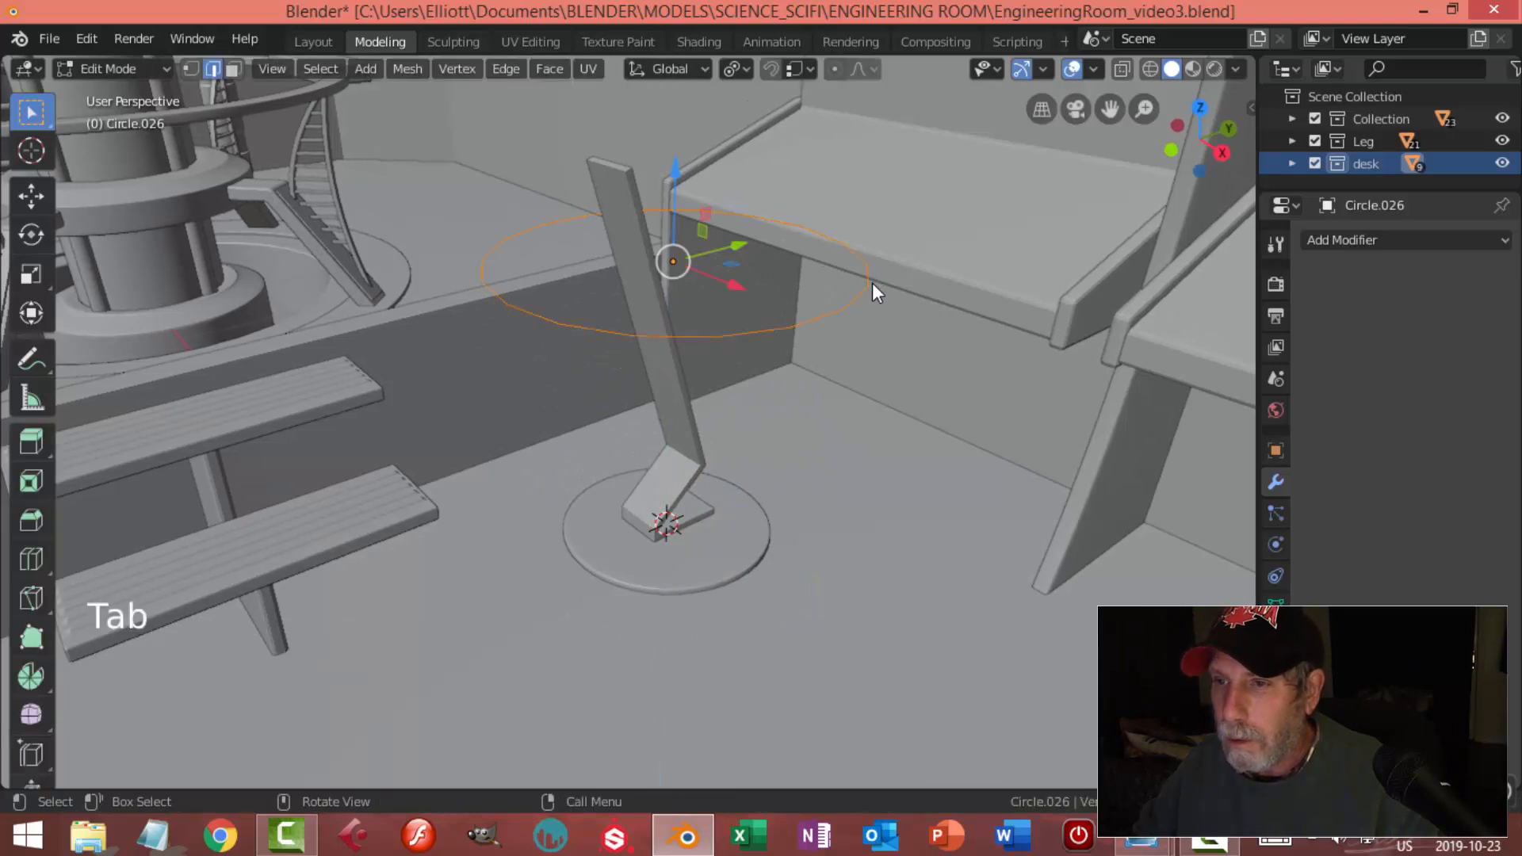
key(1)
middle_drag(951, 285, 883, 306)
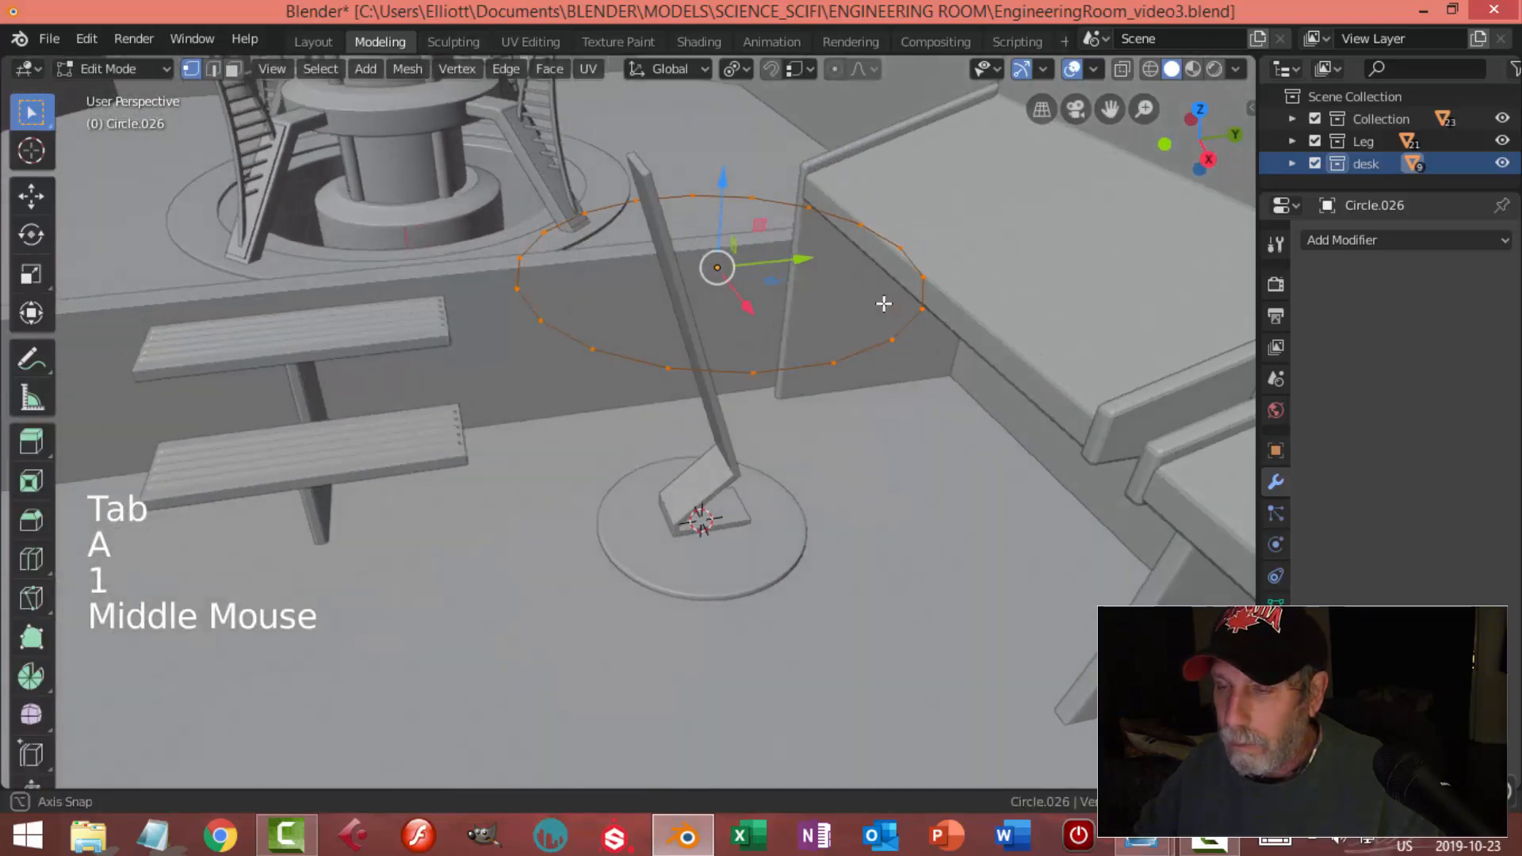
key(s)
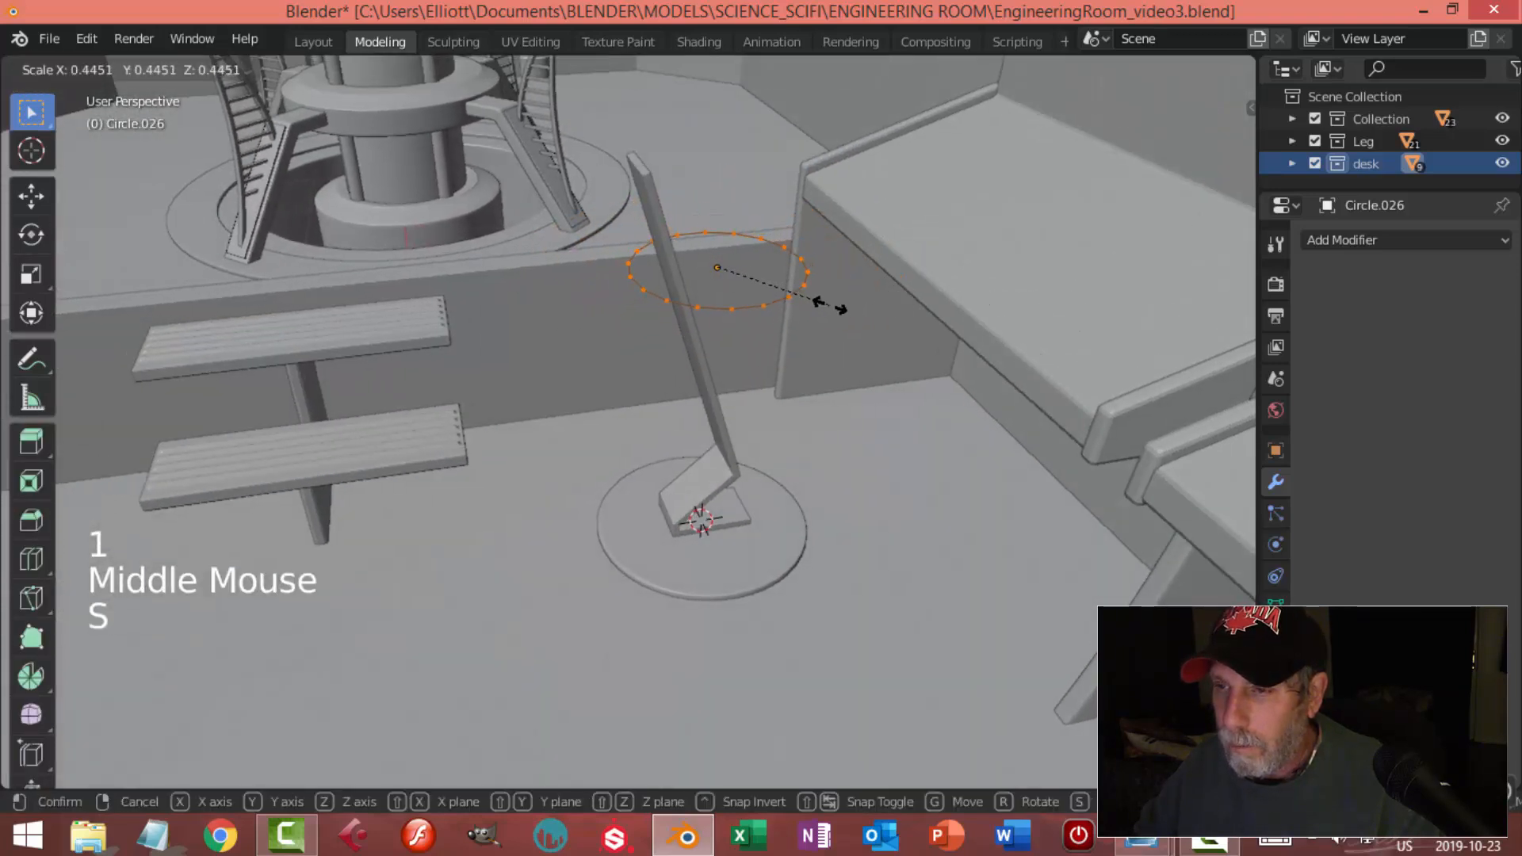
click(809, 303)
drag(804, 266, 802, 276)
middle_drag(802, 276, 818, 414)
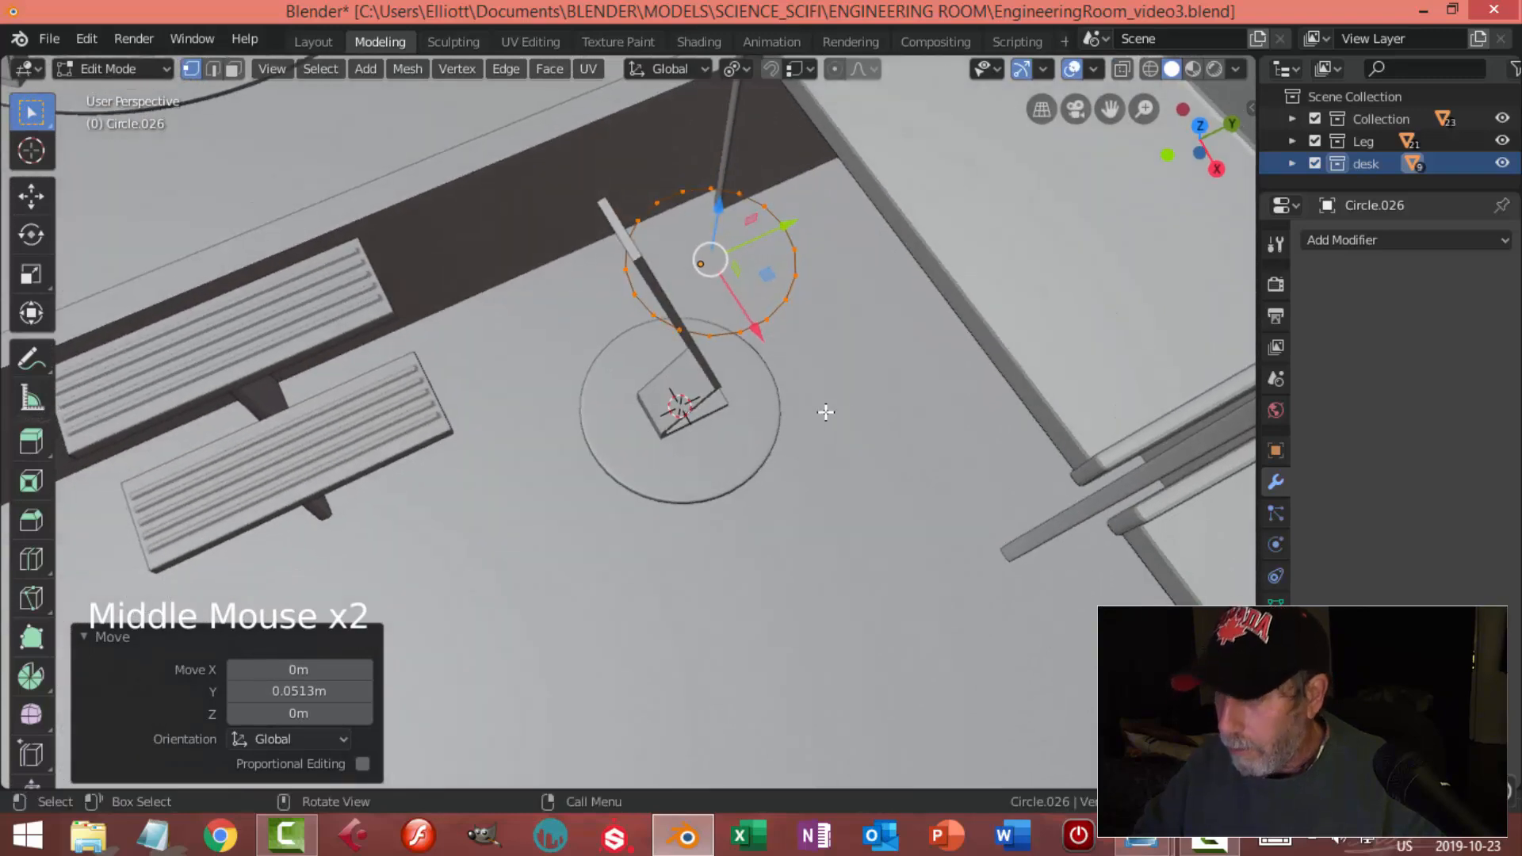
In top view, delete the circle's vertices except for the short arc behind the back support
key(KP_7)
key(alt+a)
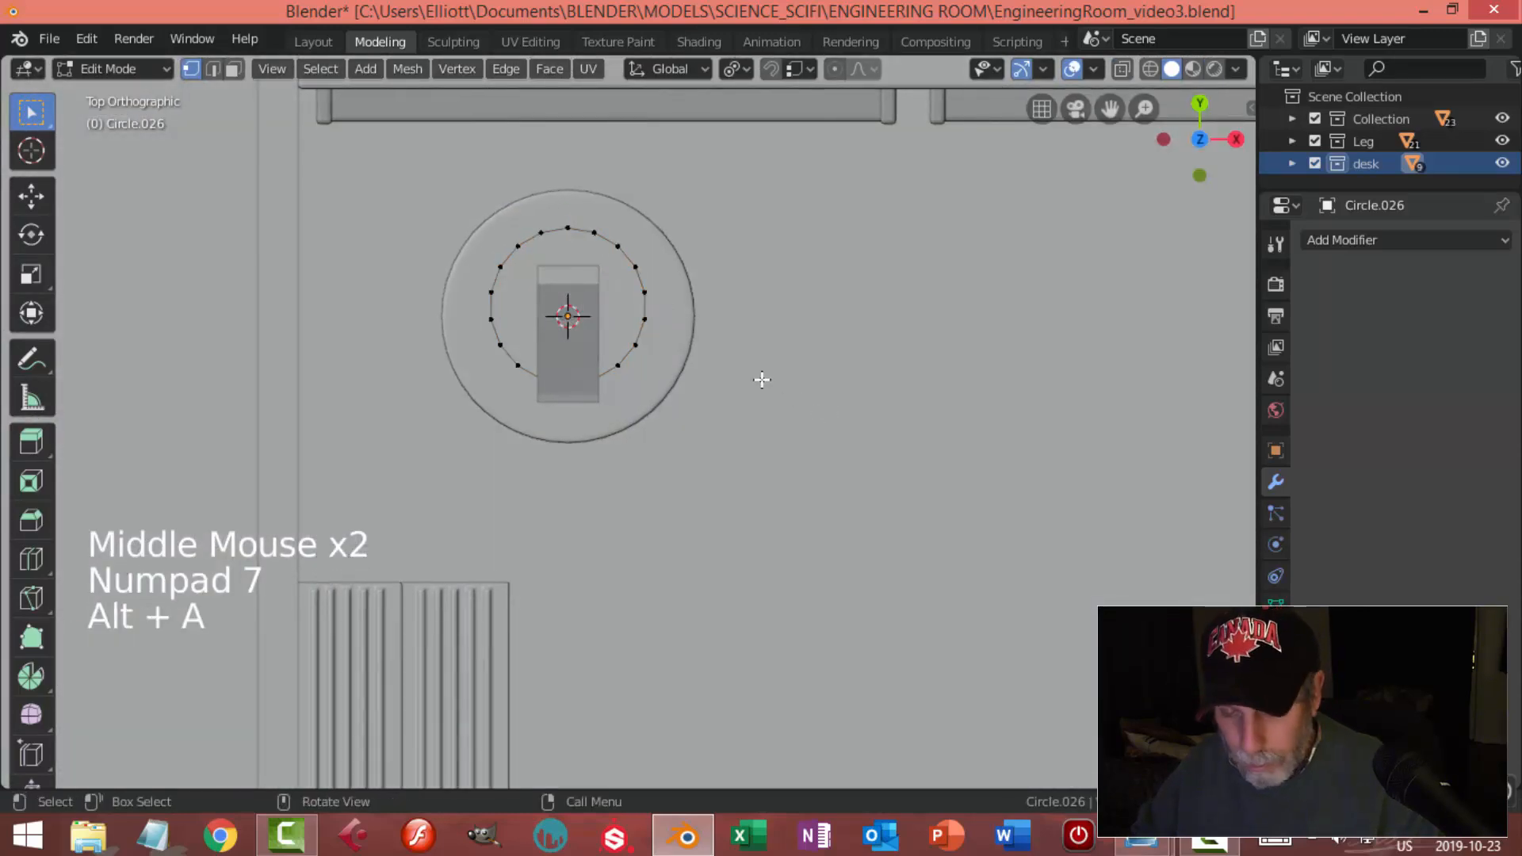
key(b)
drag(401, 194, 737, 349)
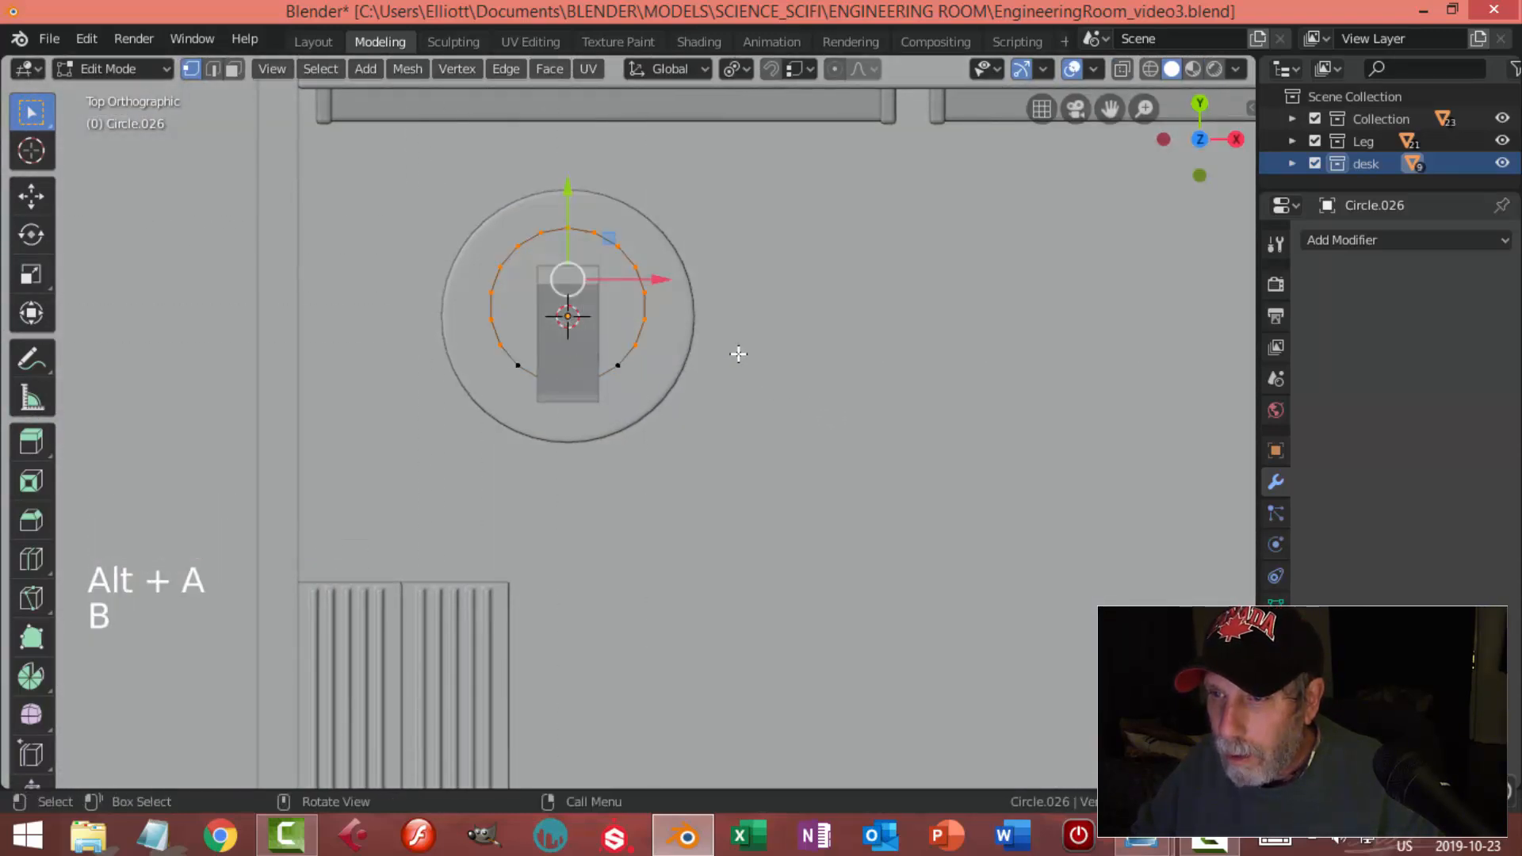
key(x)
click(719, 318)
Extrude the arc's two end vertices about 0.496 m along Y, and move them a further 0.0855 m along Y
middle_drag(719, 319, 778, 315)
click(652, 292)
shift+click(697, 254)
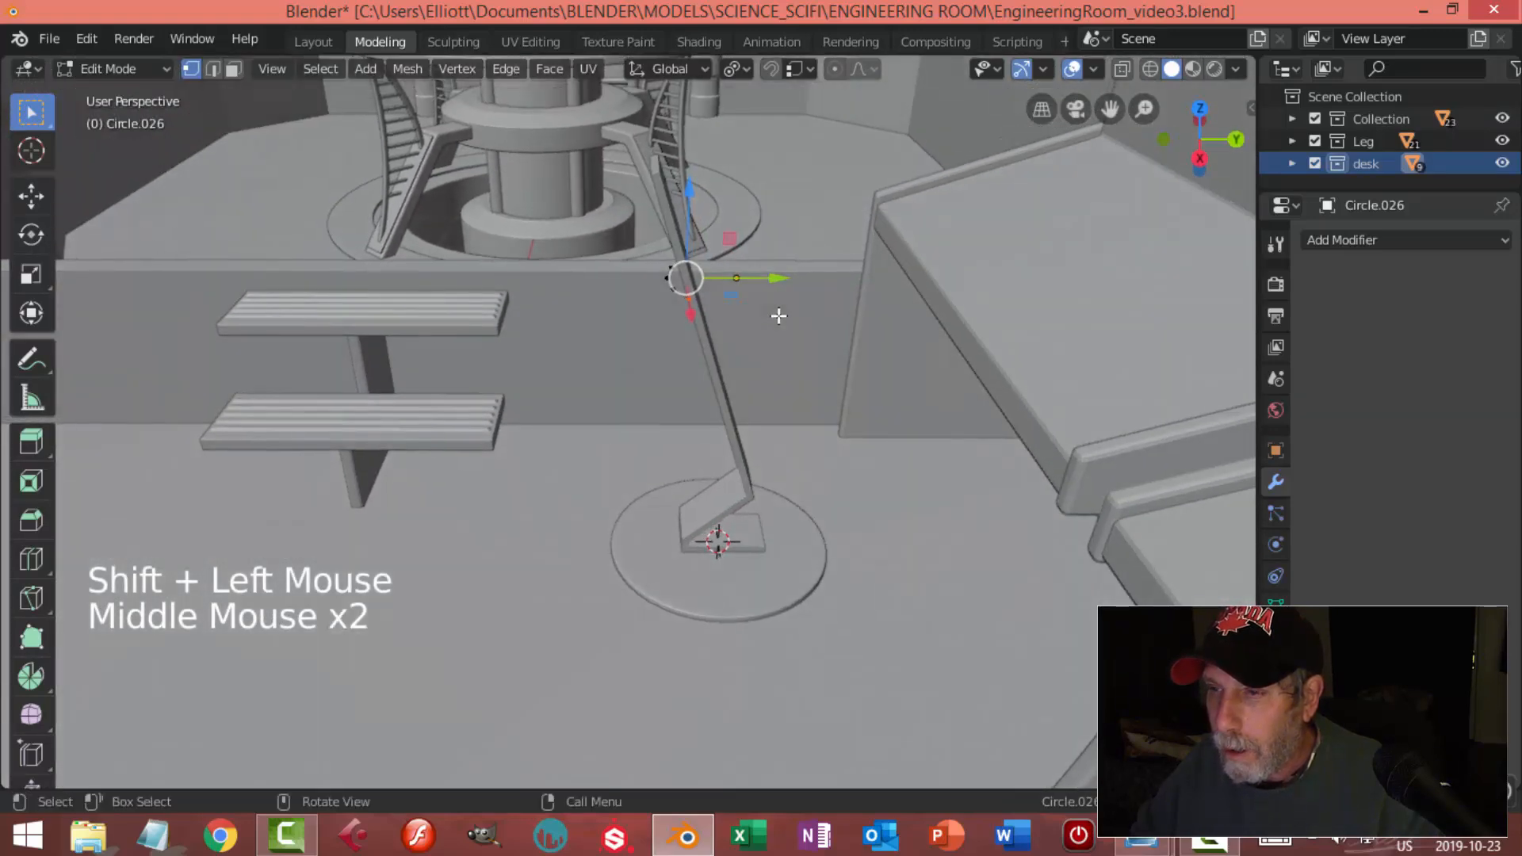
key(e)
click(837, 283)
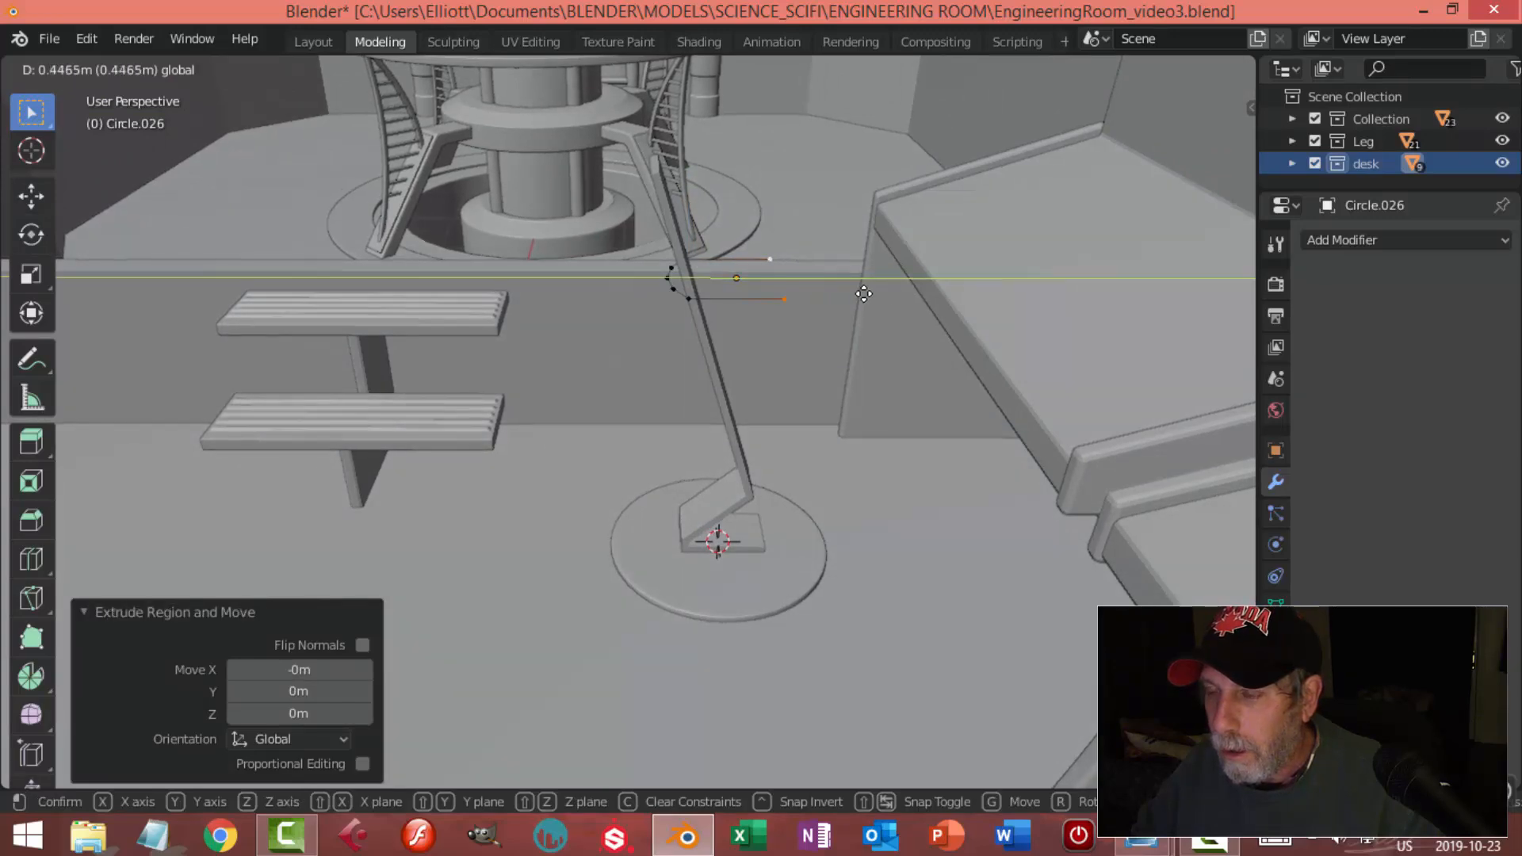
click(875, 292)
shift+middle_drag(900, 360, 768, 338)
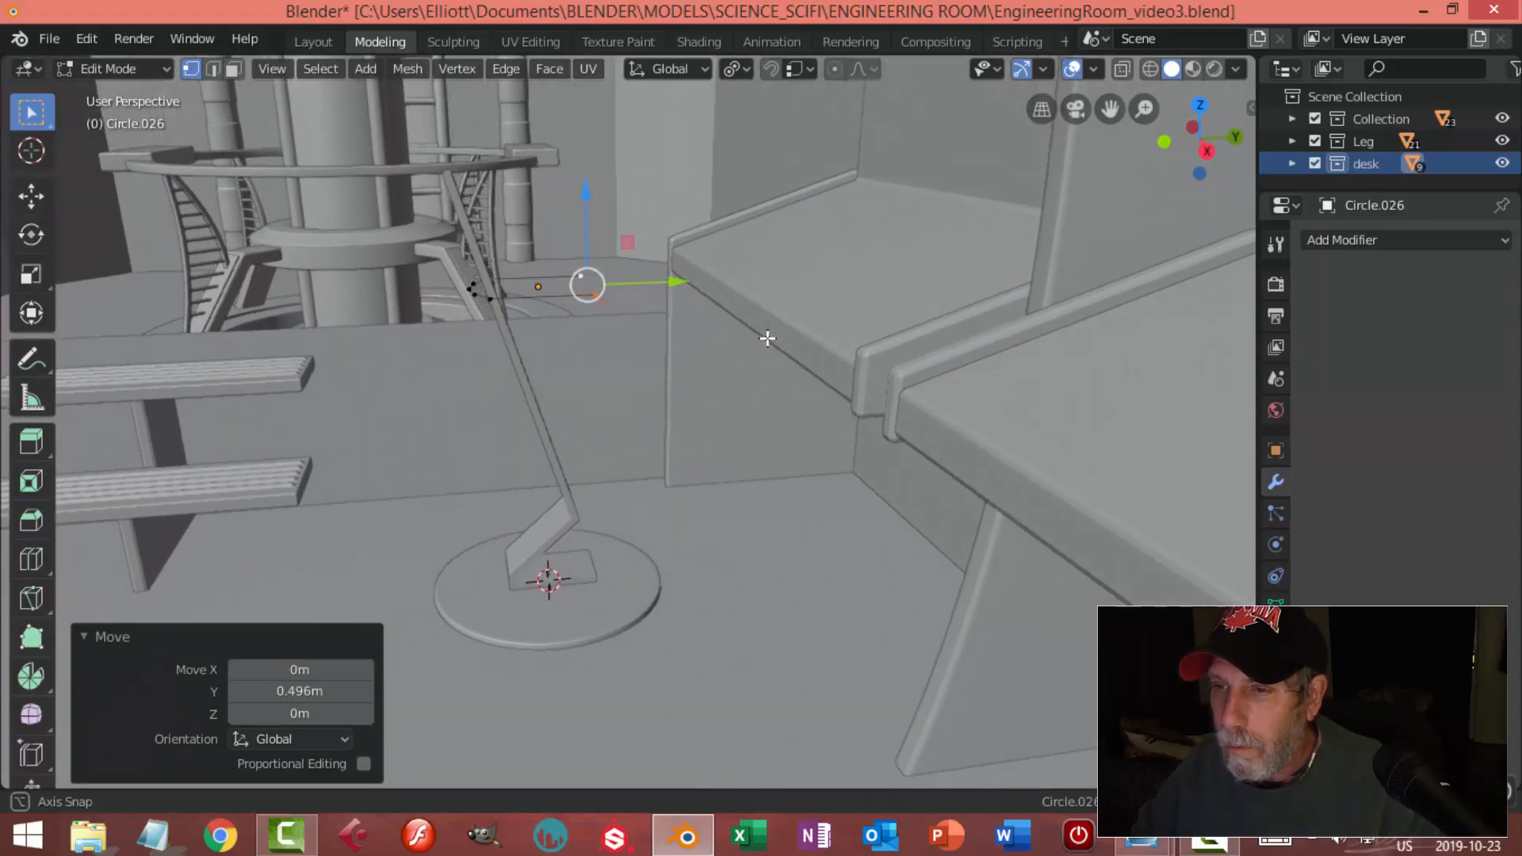
drag(675, 285, 686, 286)
In side view, extrude the two front end vertices forward and down by 0.224 m along Y and -0.448 m along Z
middle_drag(686, 285, 721, 350)
key(KP_3)
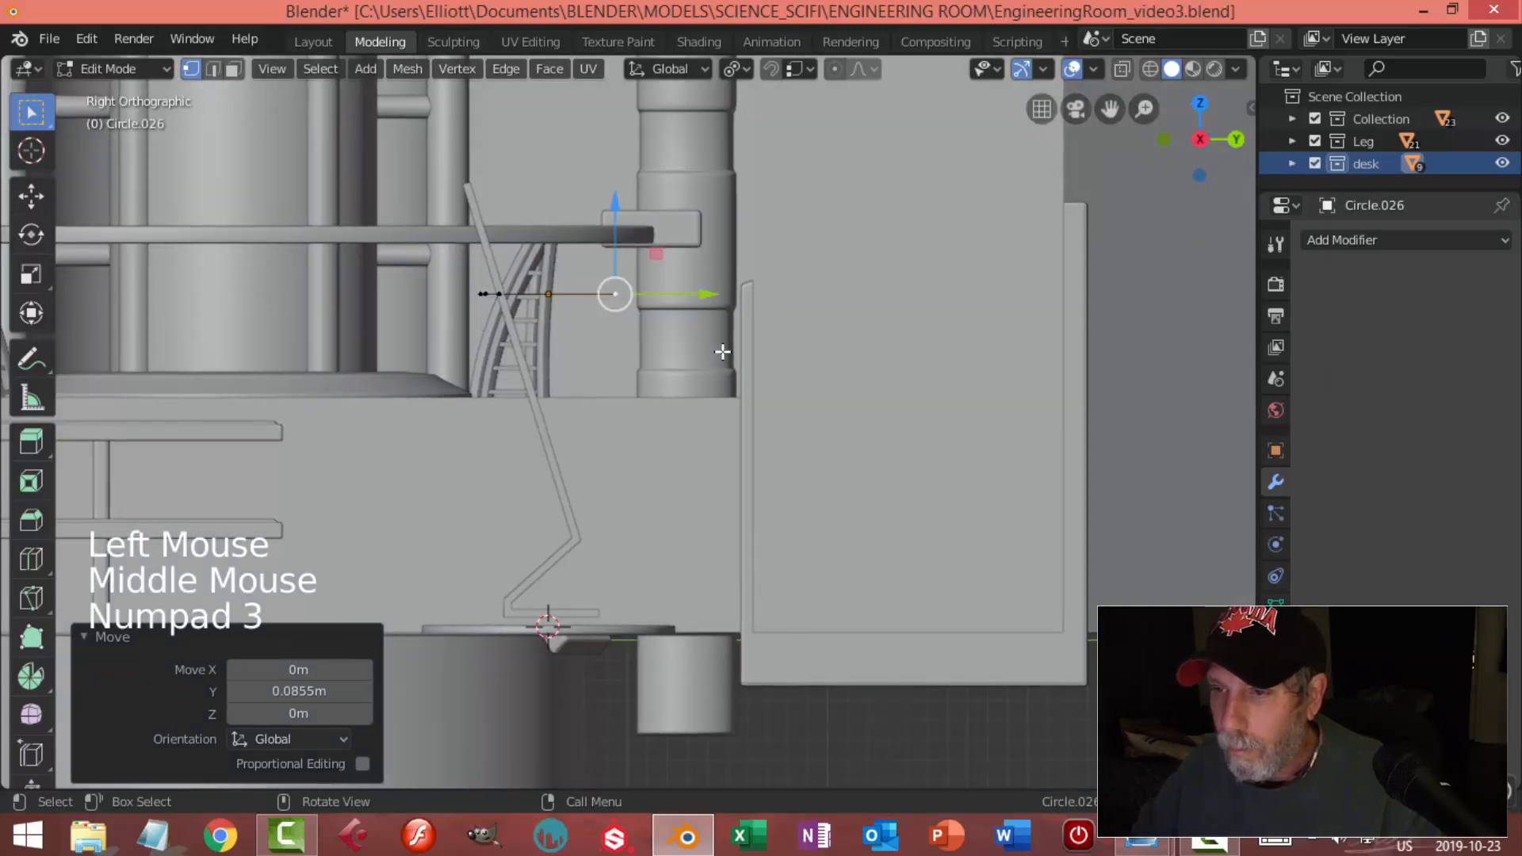
key(shift+v)
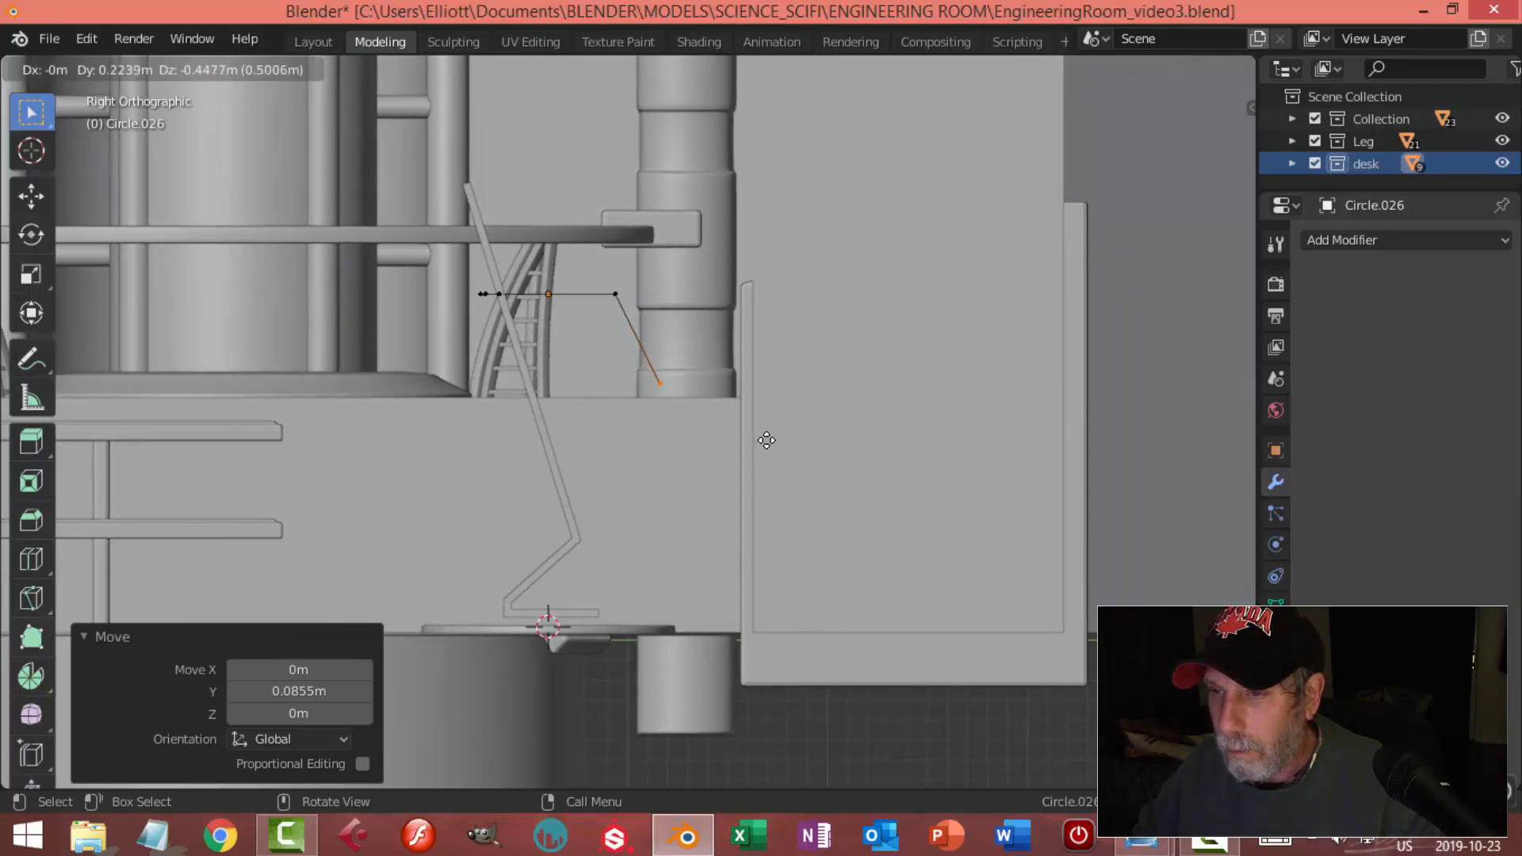
click(767, 440)
middle_drag(717, 422, 770, 497)
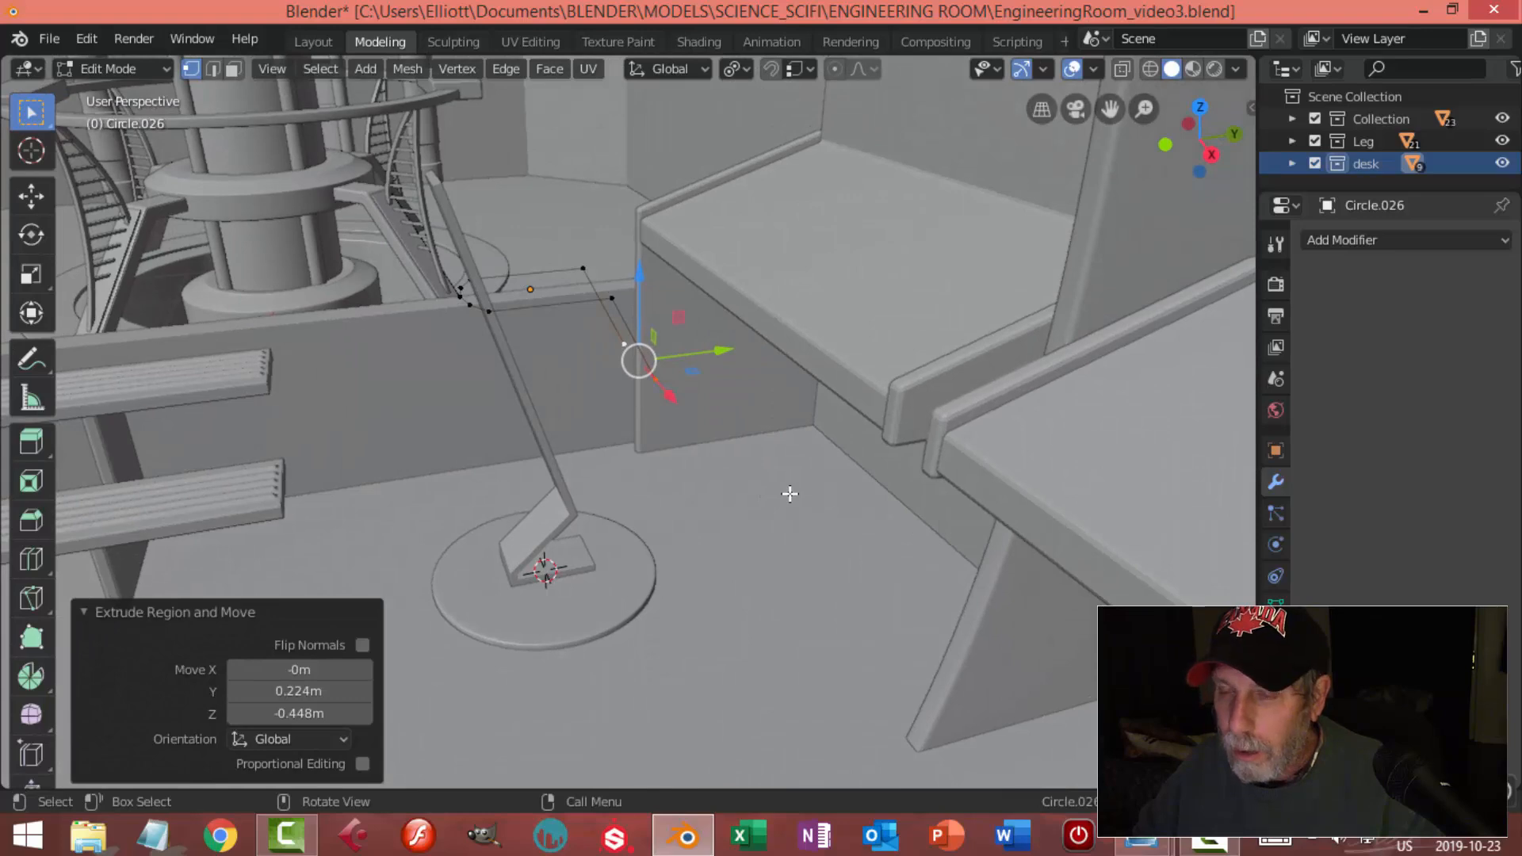
Scale the whole armrest outline by 1.279 along X, and adjust its X width a second time
key(a)
middle_drag(770, 489, 734, 508)
key(s)
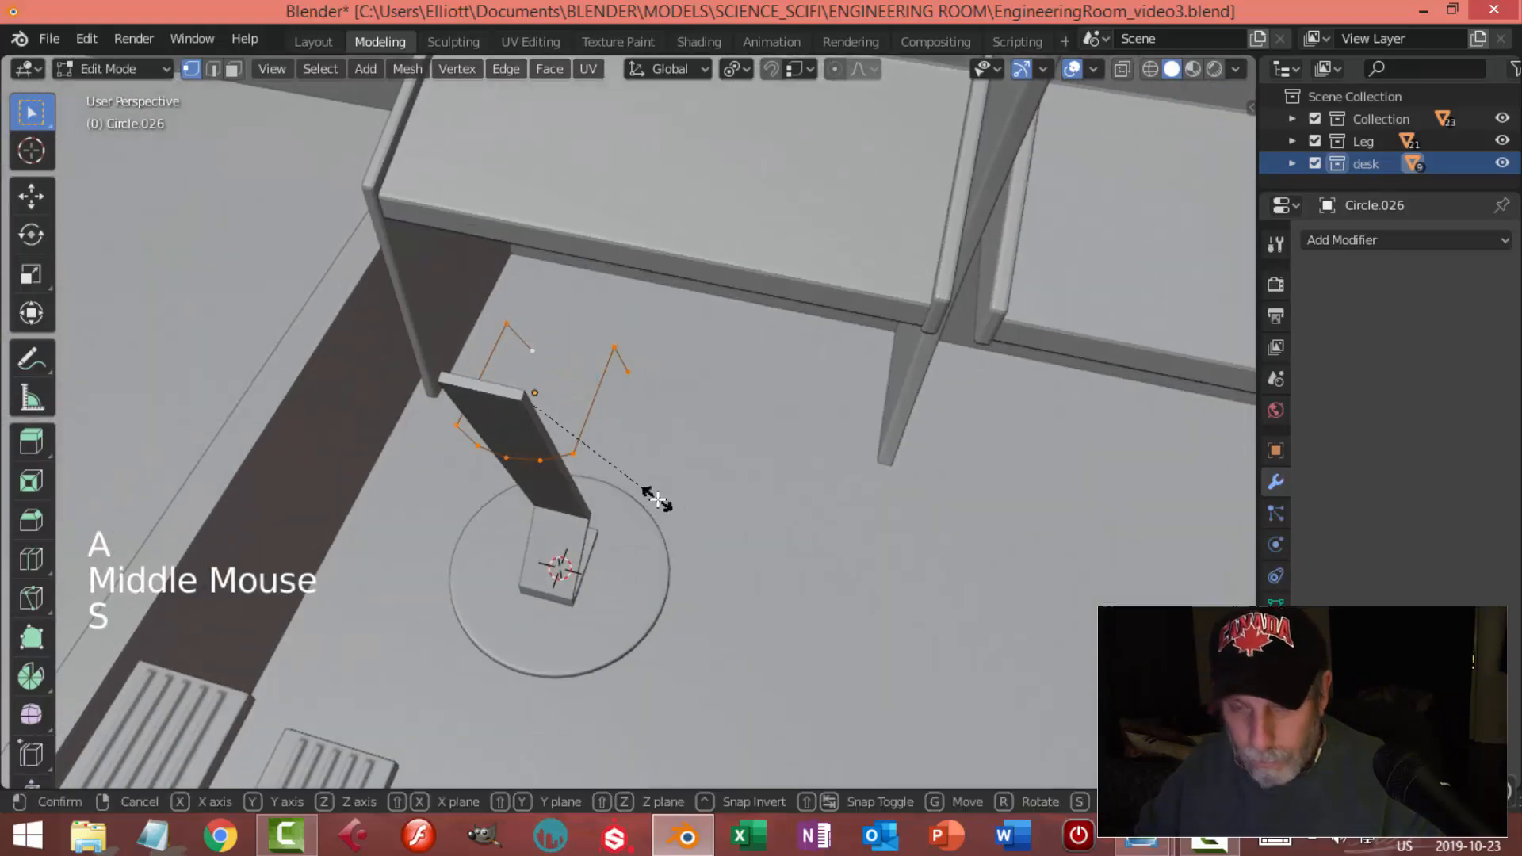
key(x)
click(697, 513)
middle_drag(697, 514, 789, 407)
scroll(781, 411, down, 1)
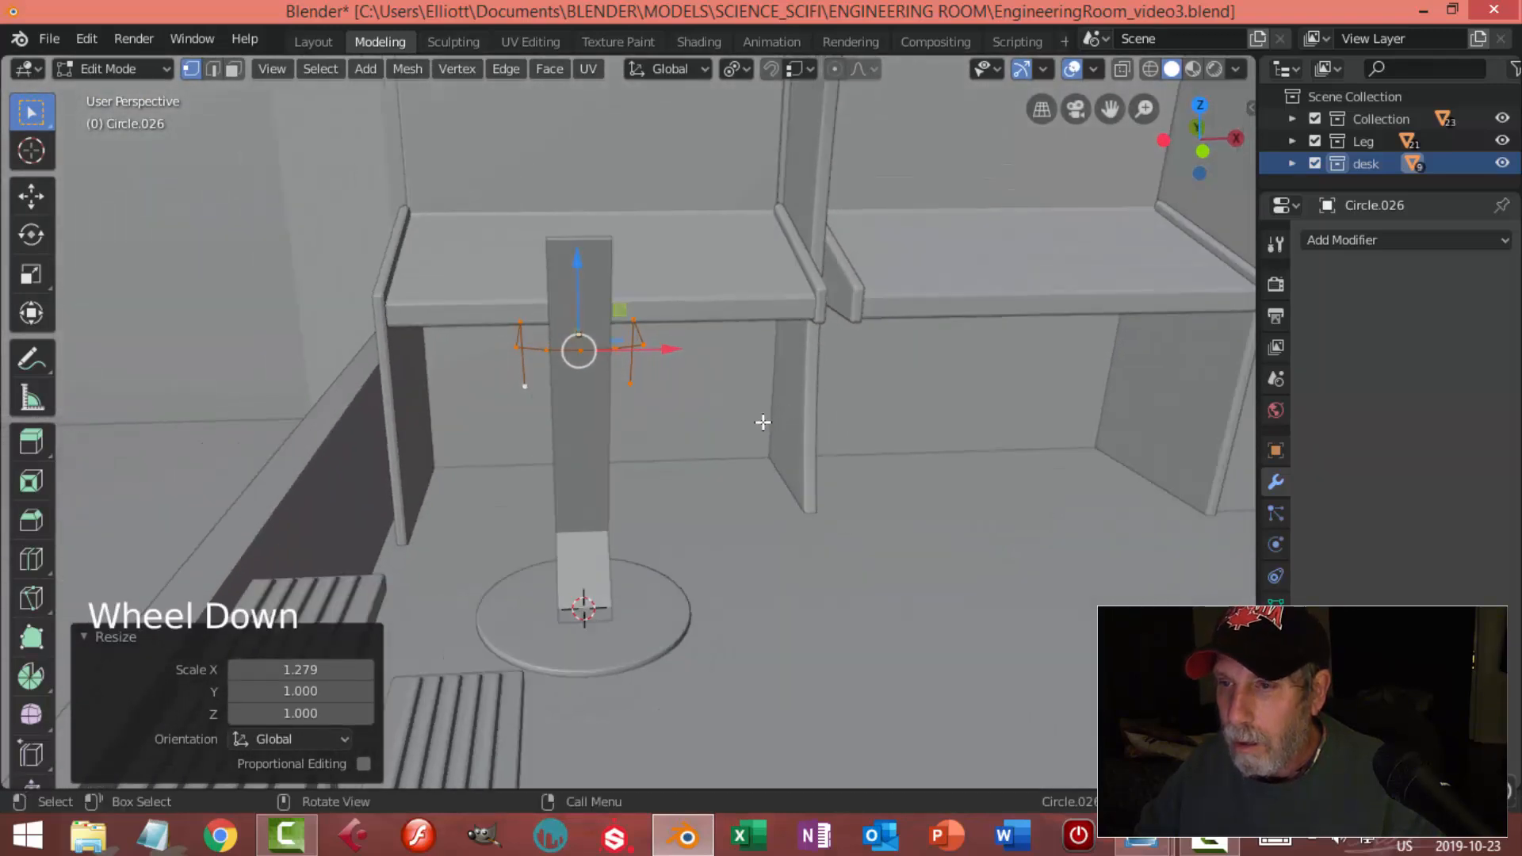
key(s)
key(x)
click(767, 432)
Extrude the two lower front vertices backward along Y toward the back support to form the lower bars
middle_drag(767, 432, 678, 454)
key(alt+a)
key(alt+q)
middle_drag(707, 390, 678, 376)
click(640, 326)
shift+click(686, 429)
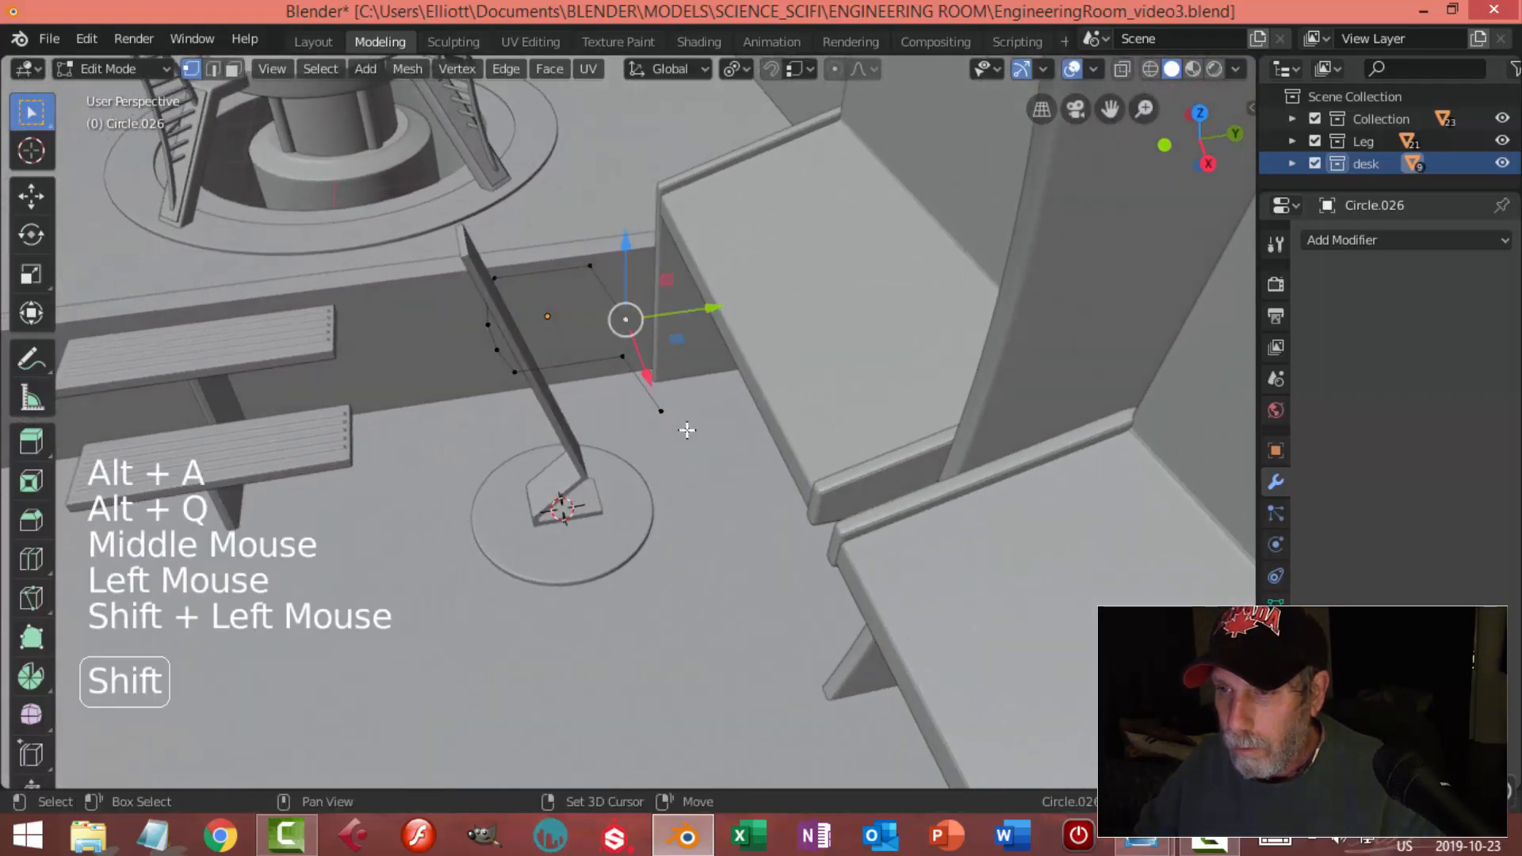
key(e)
right_click(735, 421)
drag(727, 352, 623, 385)
middle_drag(623, 386, 592, 452)
key(alt+a)
Duplicate the rear arc's vertices, lower the copy along Z below the original, and move it 0.156 m along Y
scroll(547, 396, up, 2)
click(506, 363)
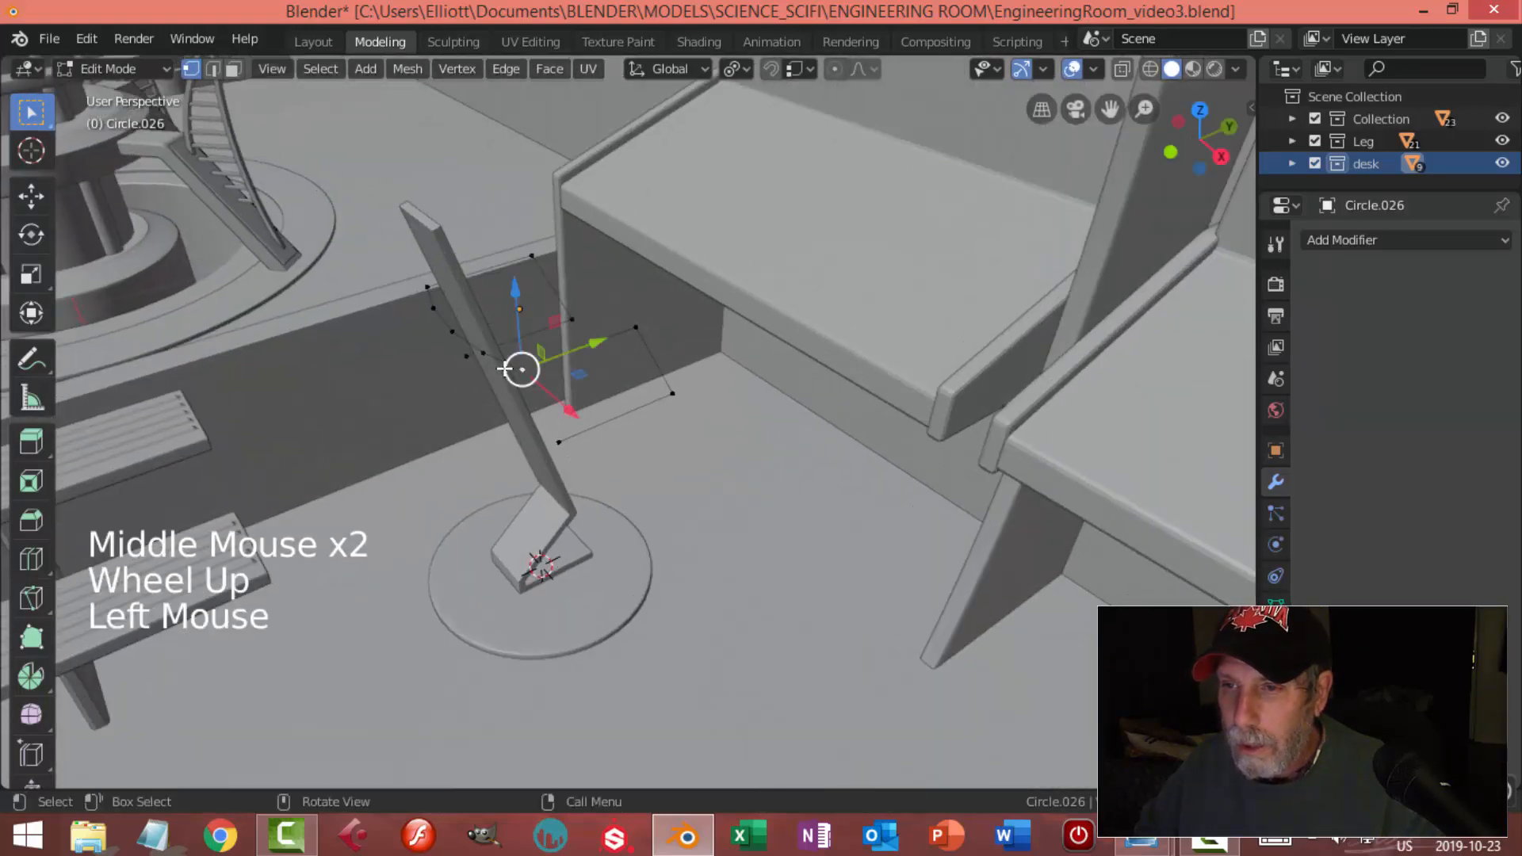
shift+click(477, 351)
shift+click(454, 328)
middle_drag(424, 282, 552, 381)
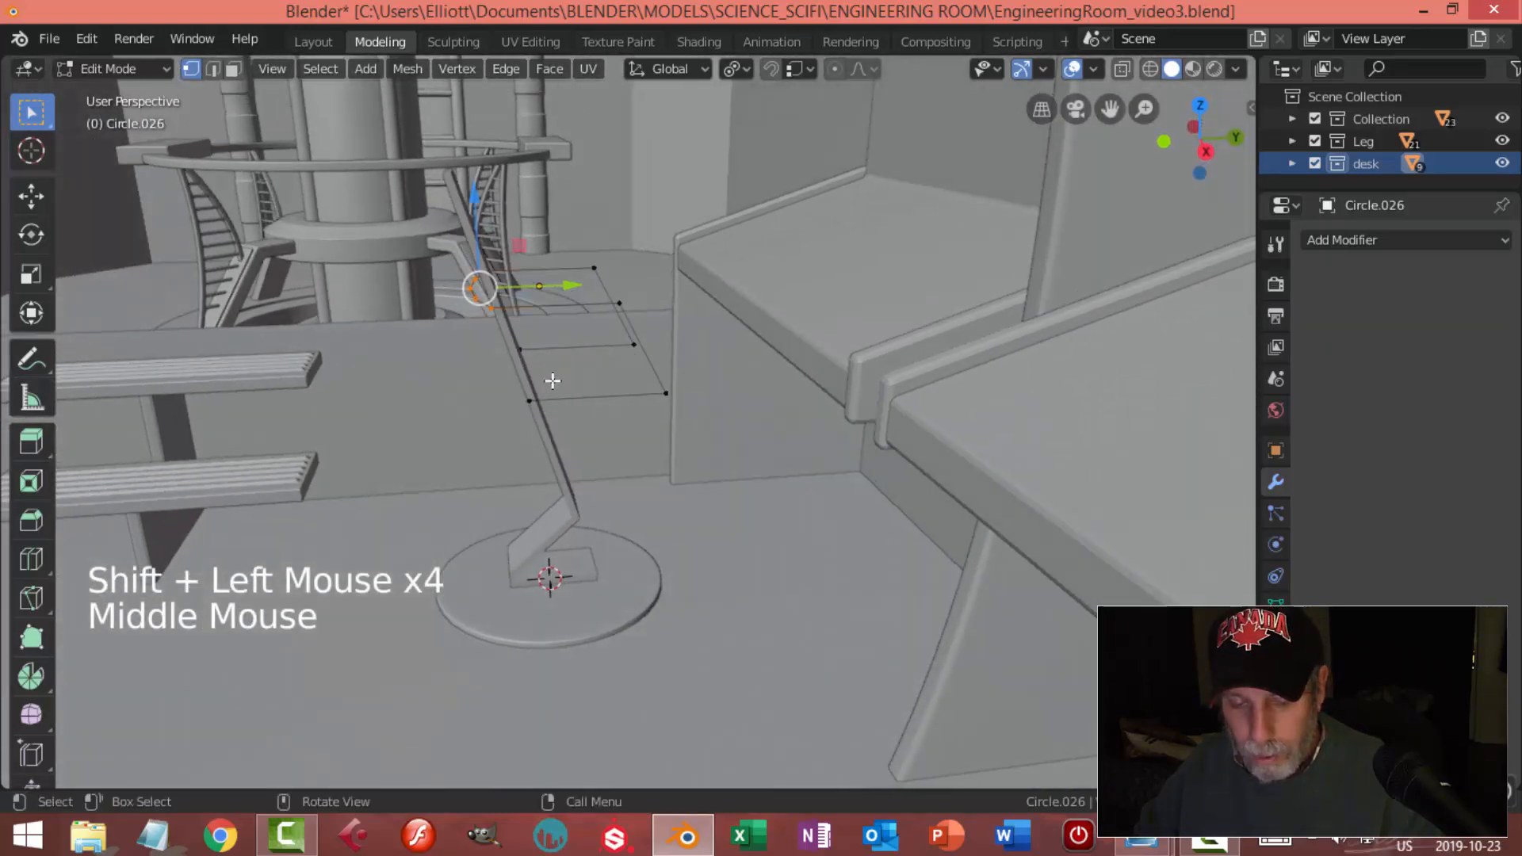
key(shift+d)
click(489, 253)
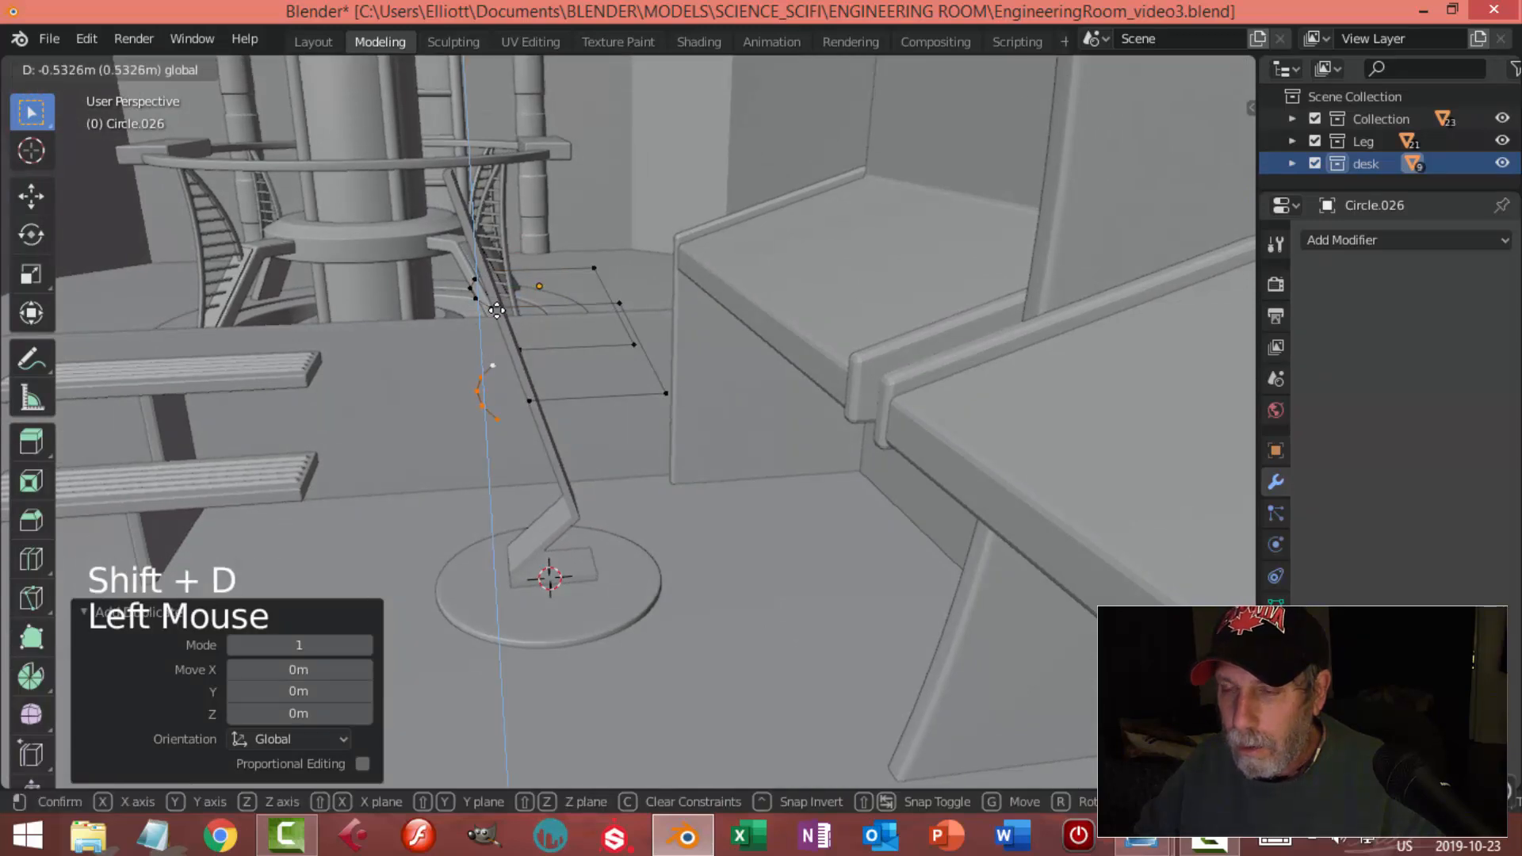
click(522, 316)
drag(553, 379, 586, 381)
middle_drag(587, 381, 629, 414)
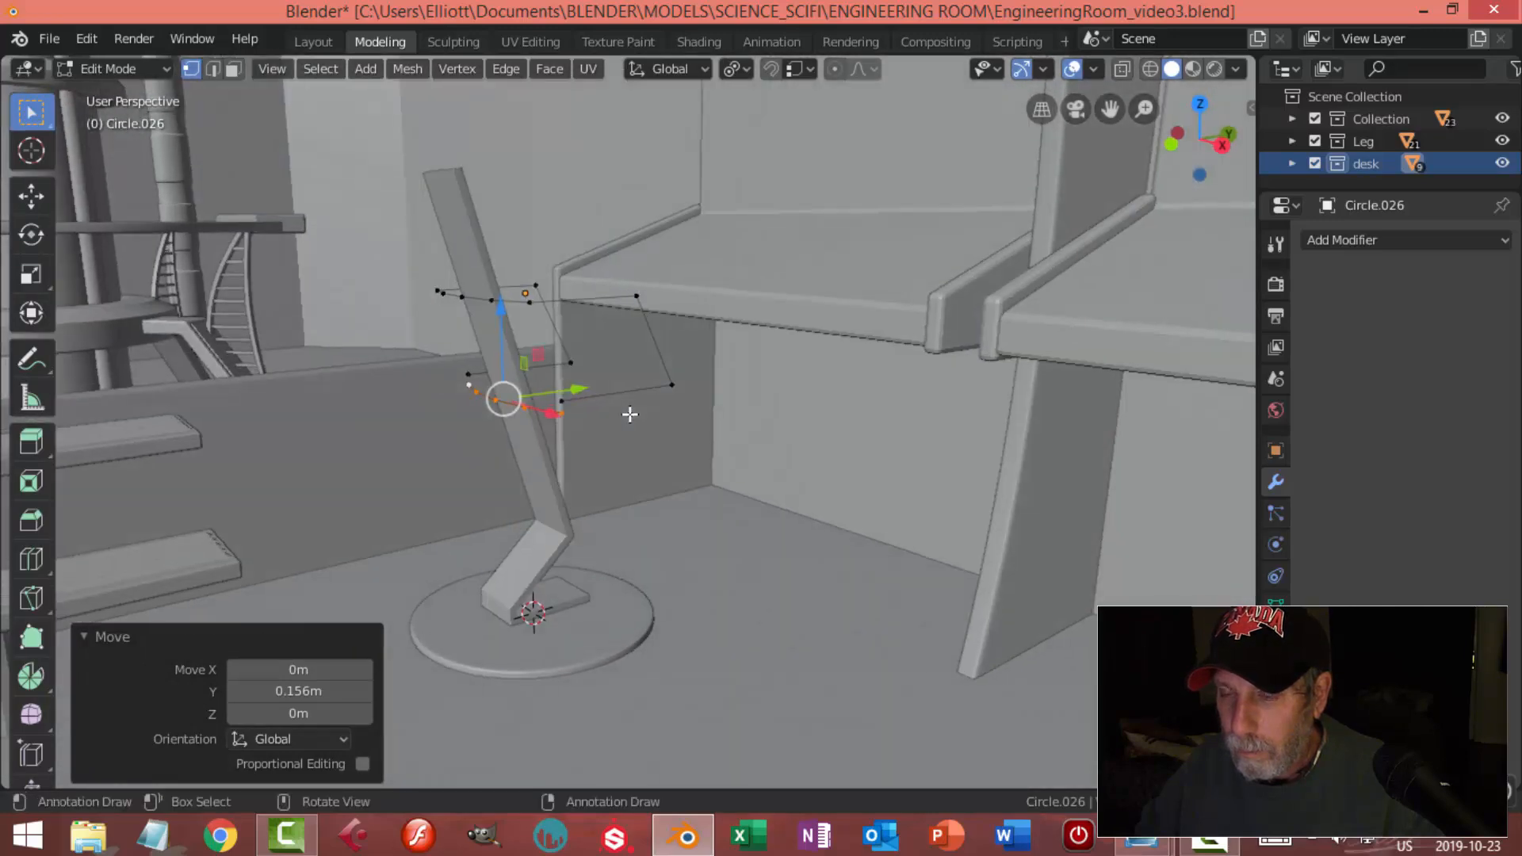
Move the rear end vertices of the two lower bars slightly forward along Y, away from the duplicated arc
click(676, 384)
shift+click(565, 390)
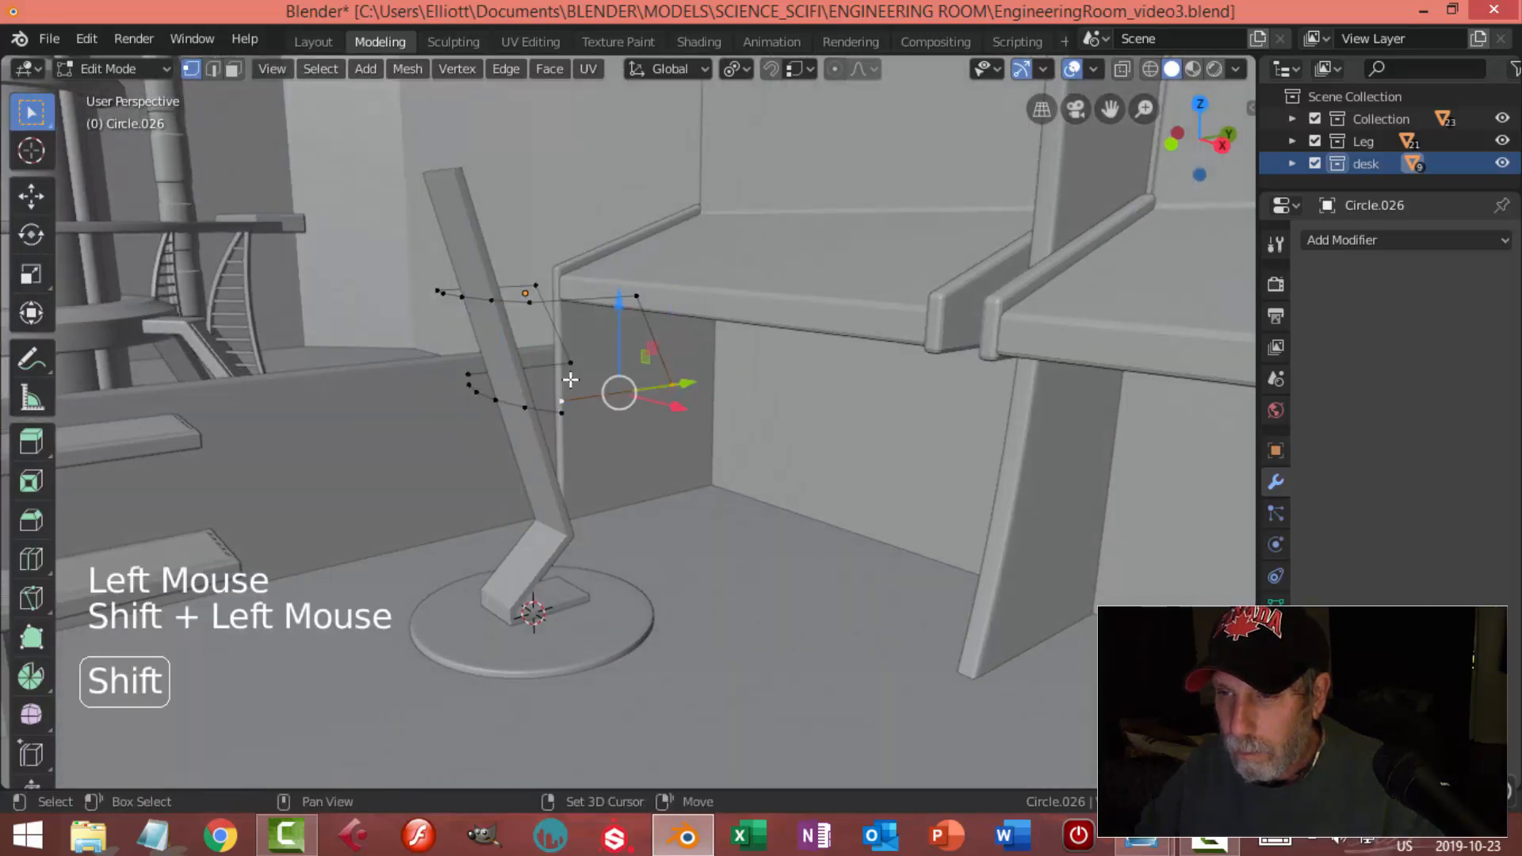
key(alt+a)
click(561, 401)
shift+click(469, 374)
drag(587, 379, 609, 380)
shift+click(577, 348)
key(alt+a)
Select the four vertices of the lower bars and, with snapping, move them along Z to the duplicated arc's height
click(572, 362)
shift+click(670, 383)
shift+click(589, 398)
mouse_move(581, 466)
middle_down()
mouse_move(736, 470)
mouse_move(594, 442)
middle_up()
shift+click(465, 397)
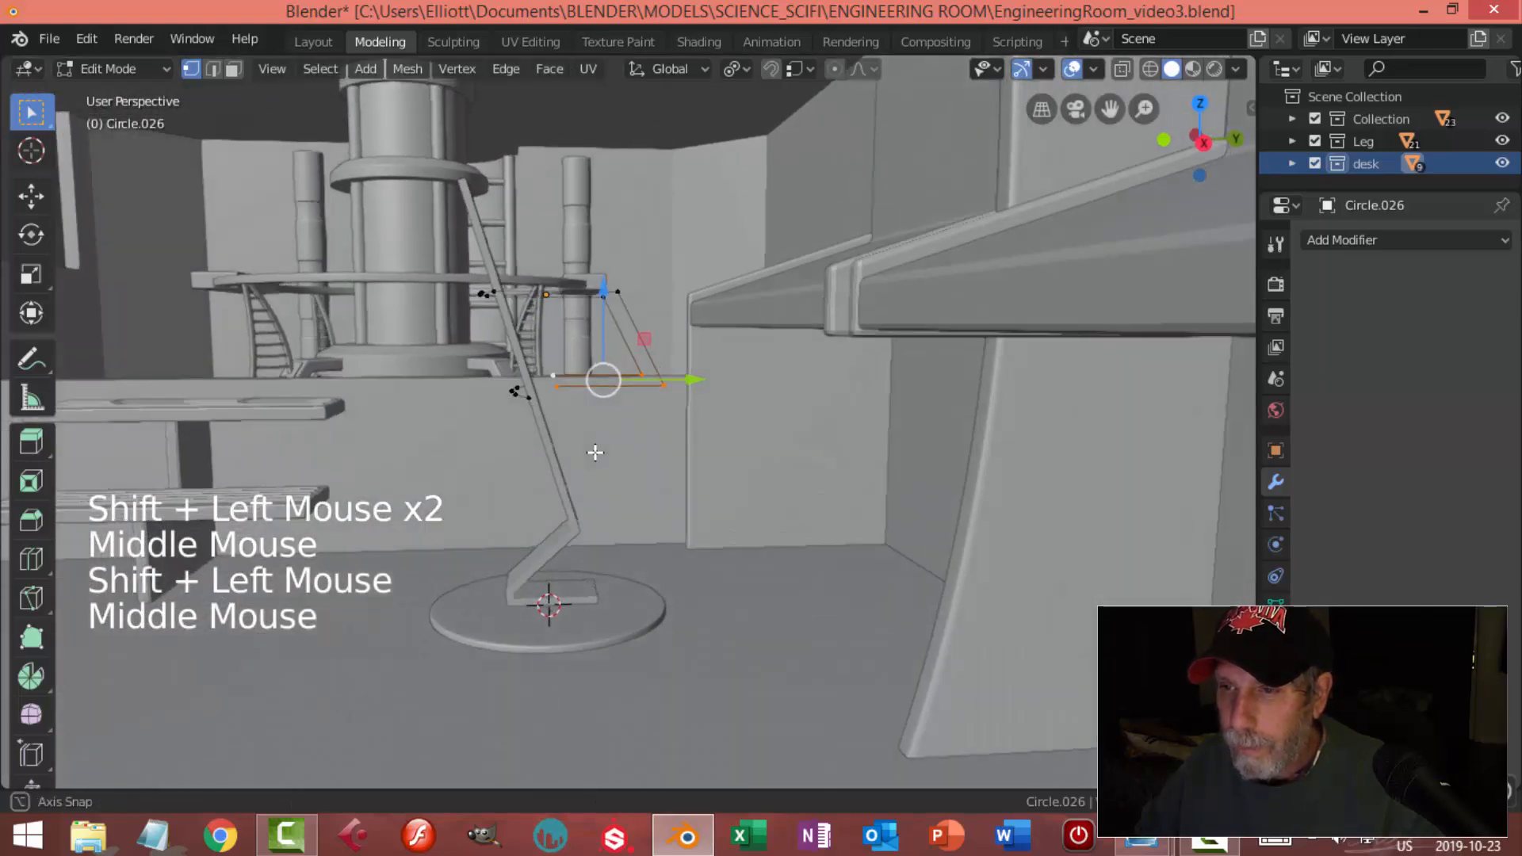
click(772, 72)
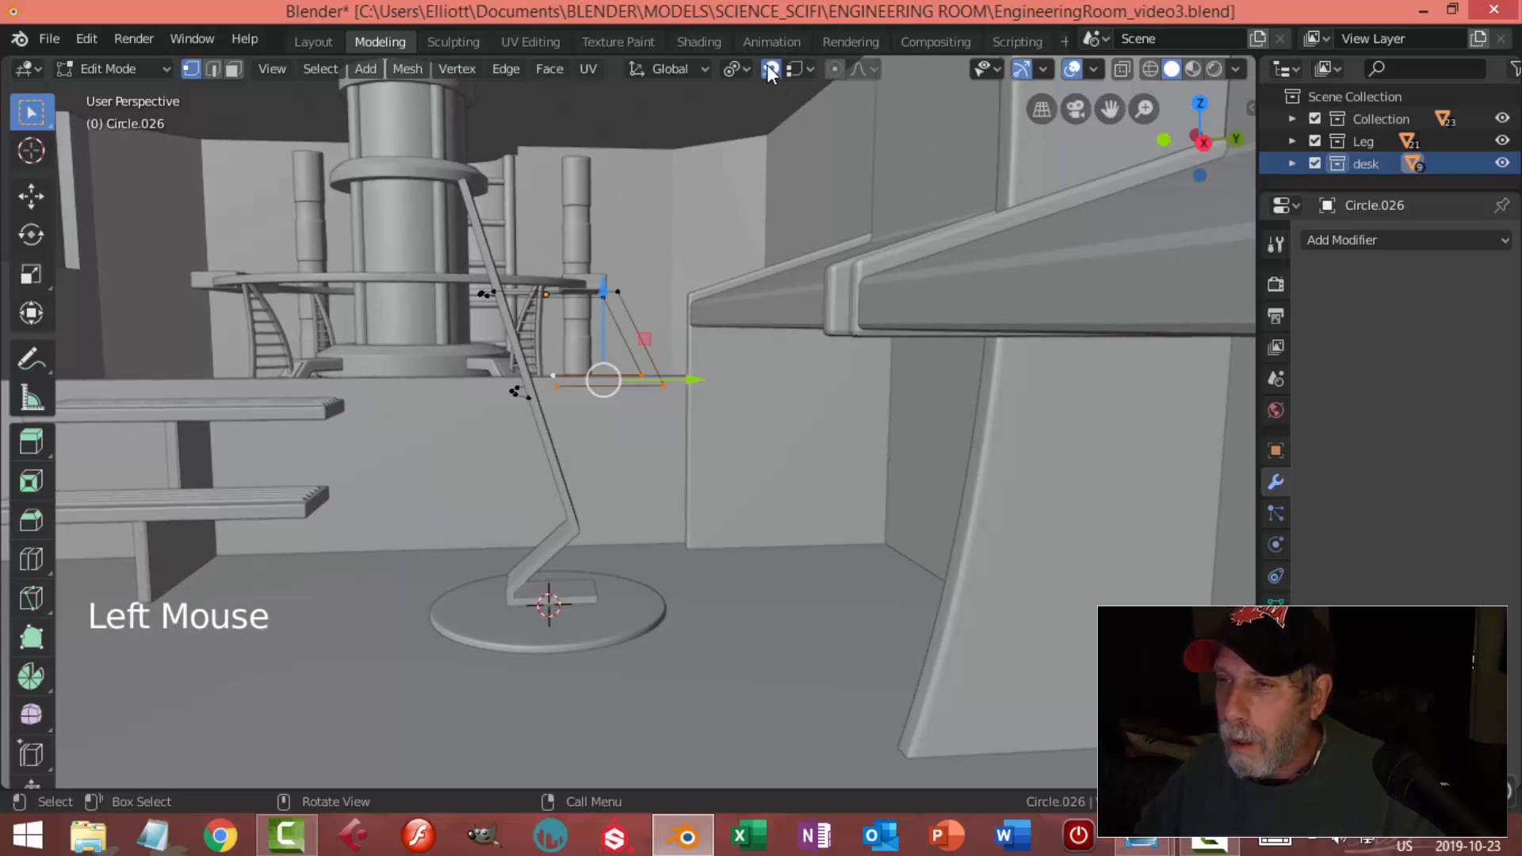
click(796, 70)
drag(603, 317, 605, 384)
key(alt+a)
middle_drag(605, 383, 659, 441)
scroll(740, 256, up, 2)
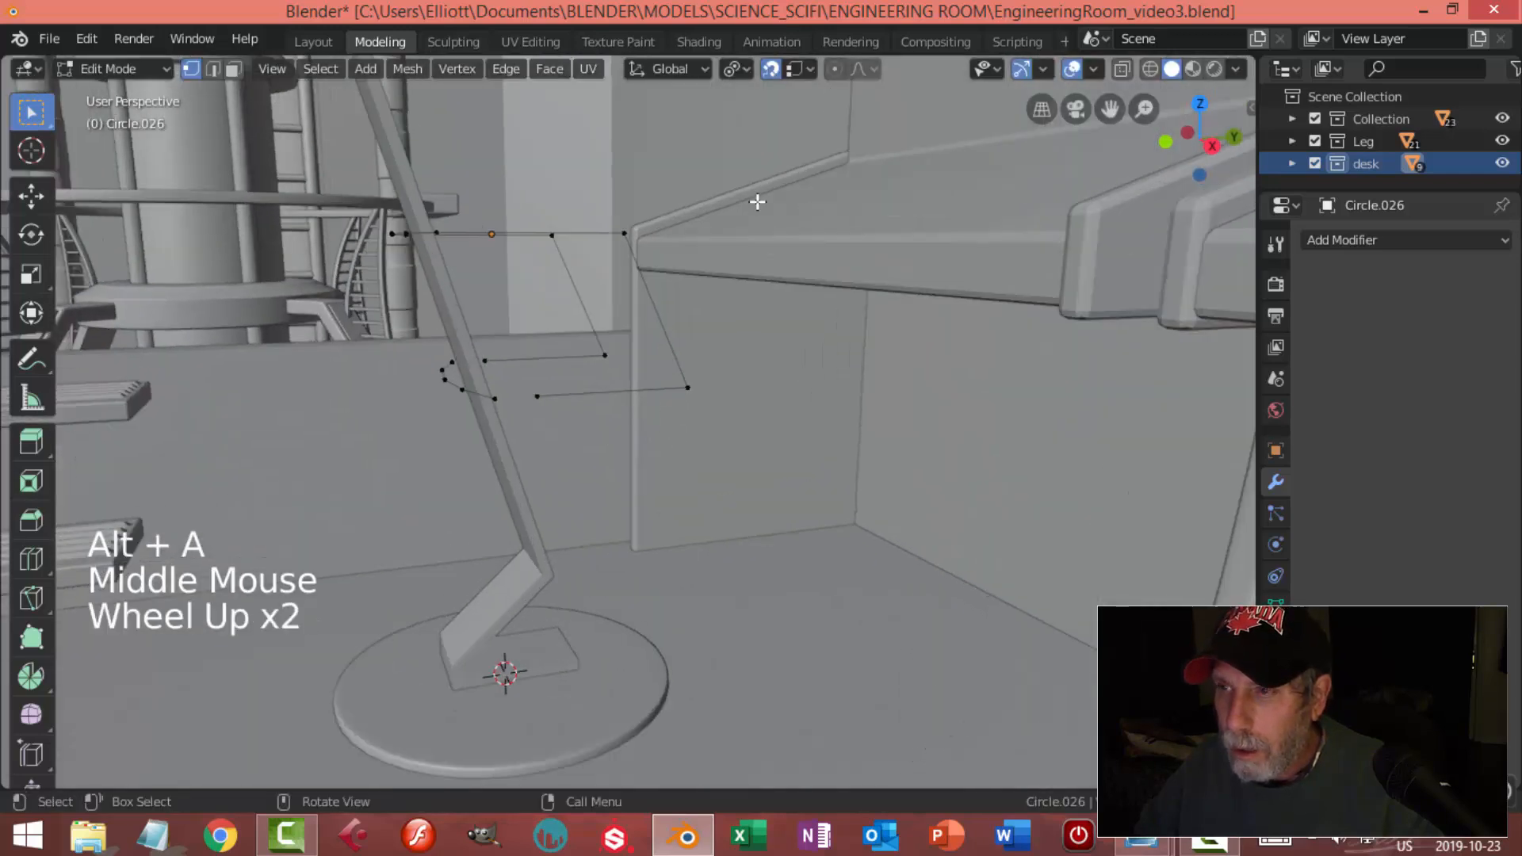
click(768, 69)
Connect the rear ends of both lower bars to the ends of the duplicated arc with new edges
click(538, 396)
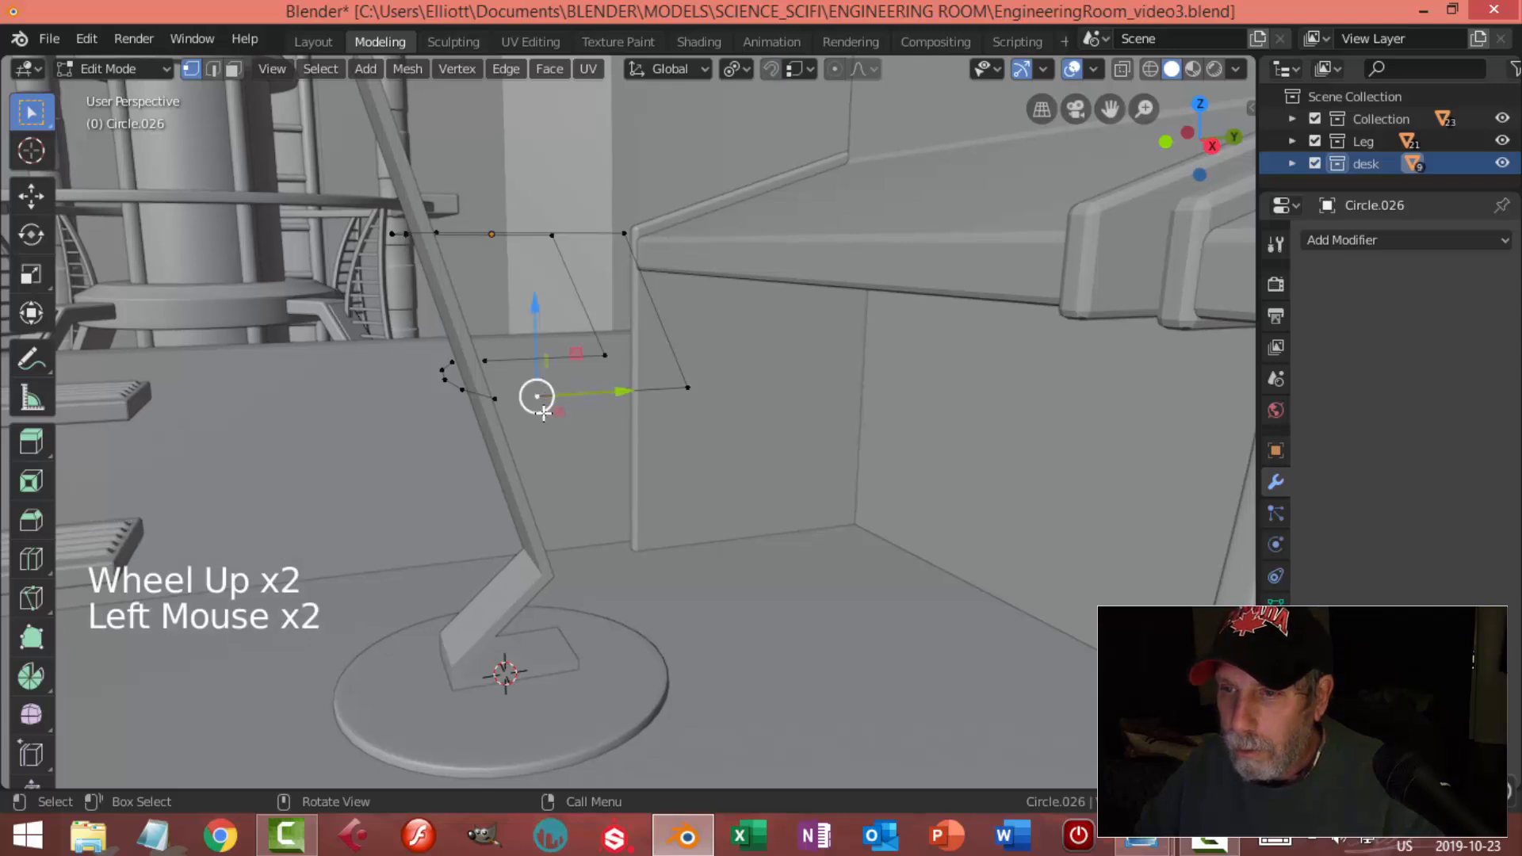
shift+click(441, 369)
key(f)
key(alt+a)
middle_drag(560, 435, 819, 472)
click(426, 460)
shift+click(436, 481)
key(f)
key(alt+a)
Dissolve the extra vertex on each side of the lower arc
click(426, 460)
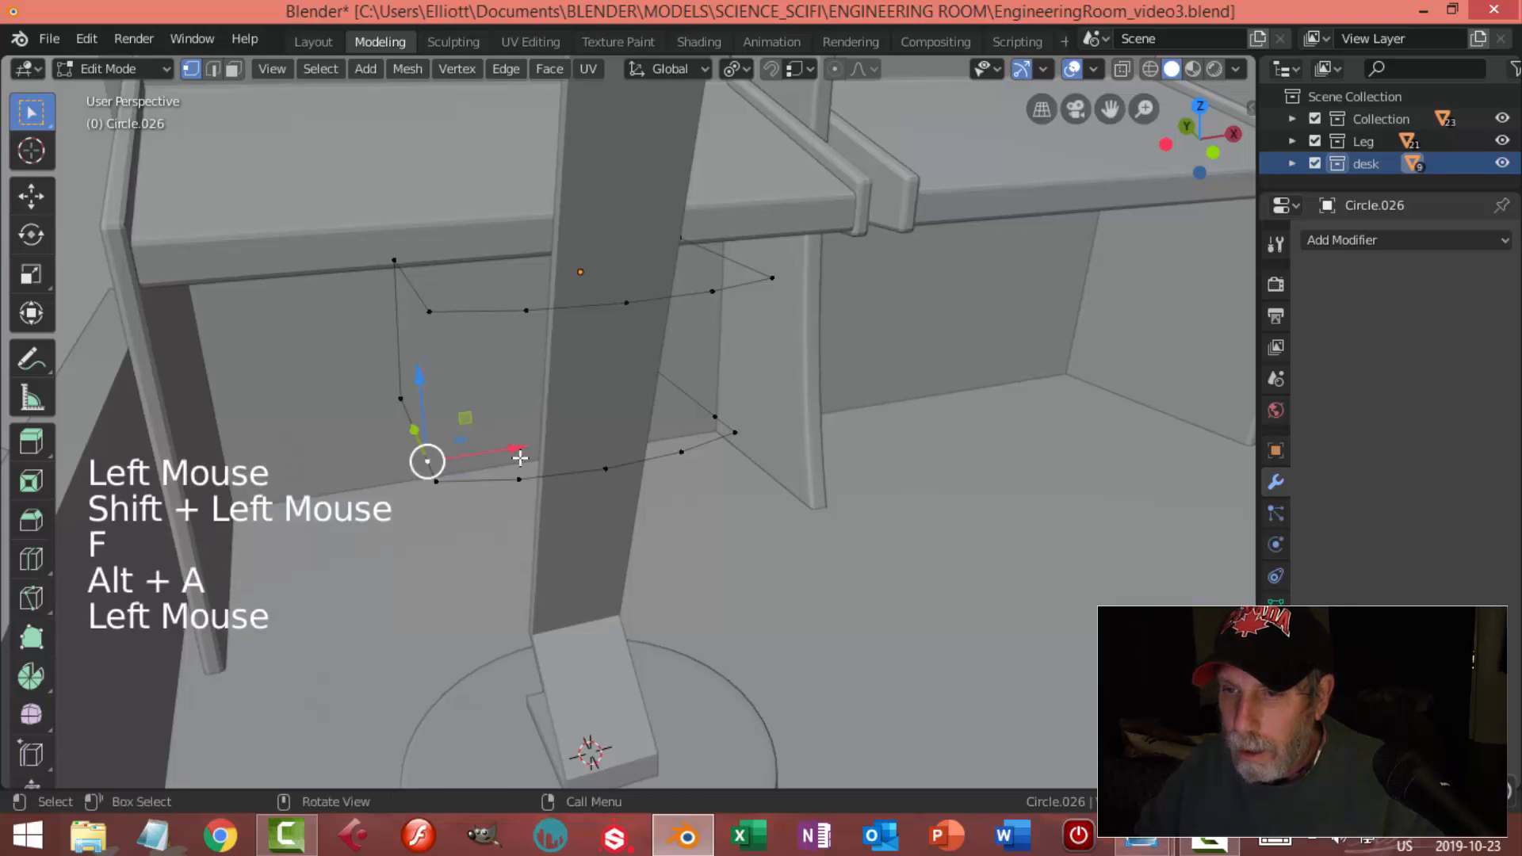
shift+click(715, 416)
key(x)
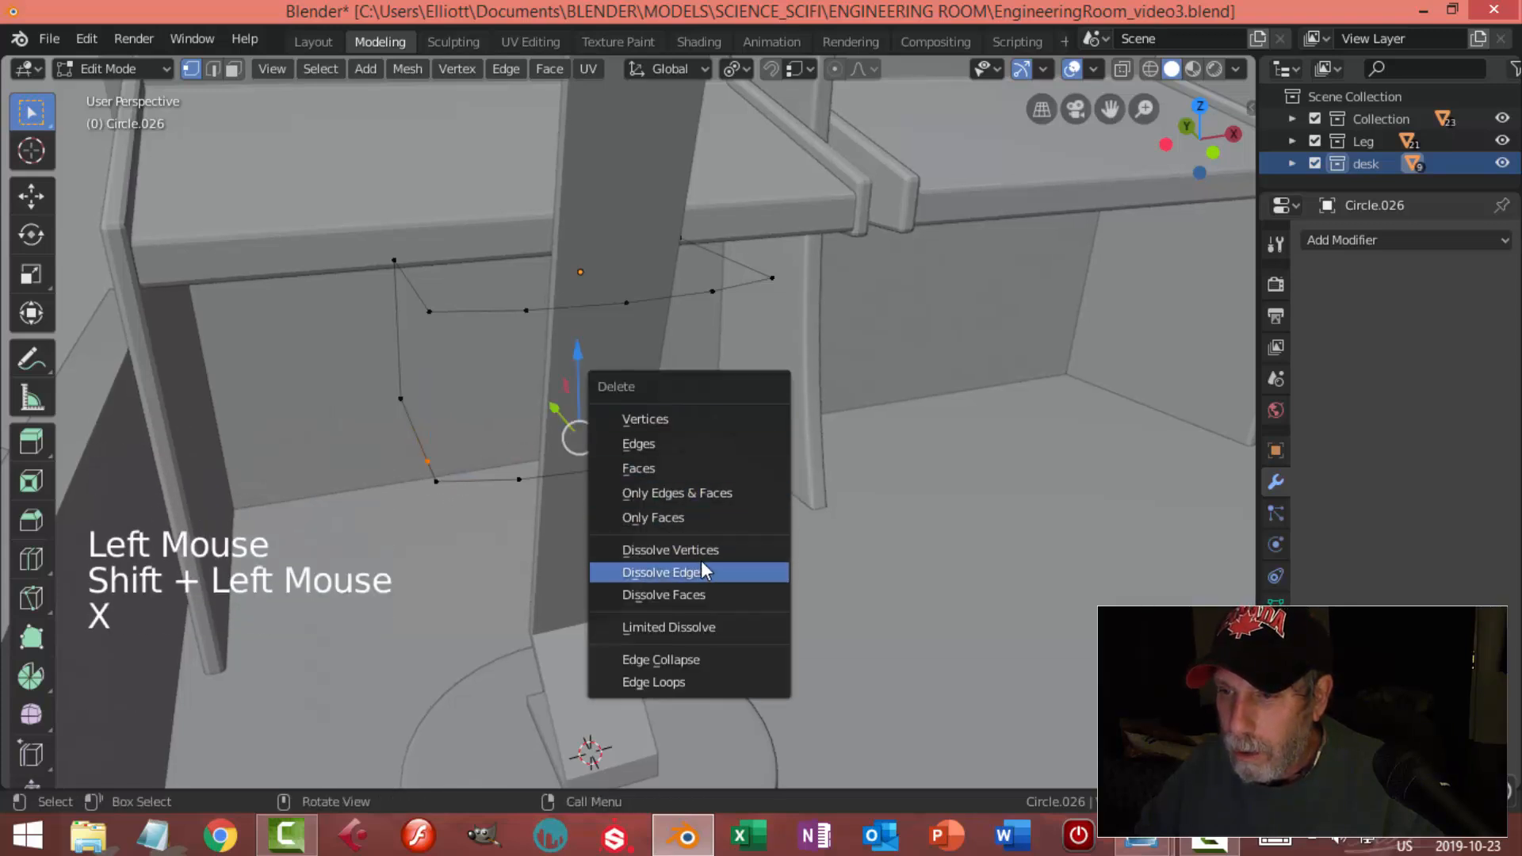
click(702, 548)
Select the corner vertices of the armrest outline and round them with a four-segment vertex bevel about 0.094 m wide
middle_drag(877, 462, 777, 488)
scroll(656, 452, down, 2)
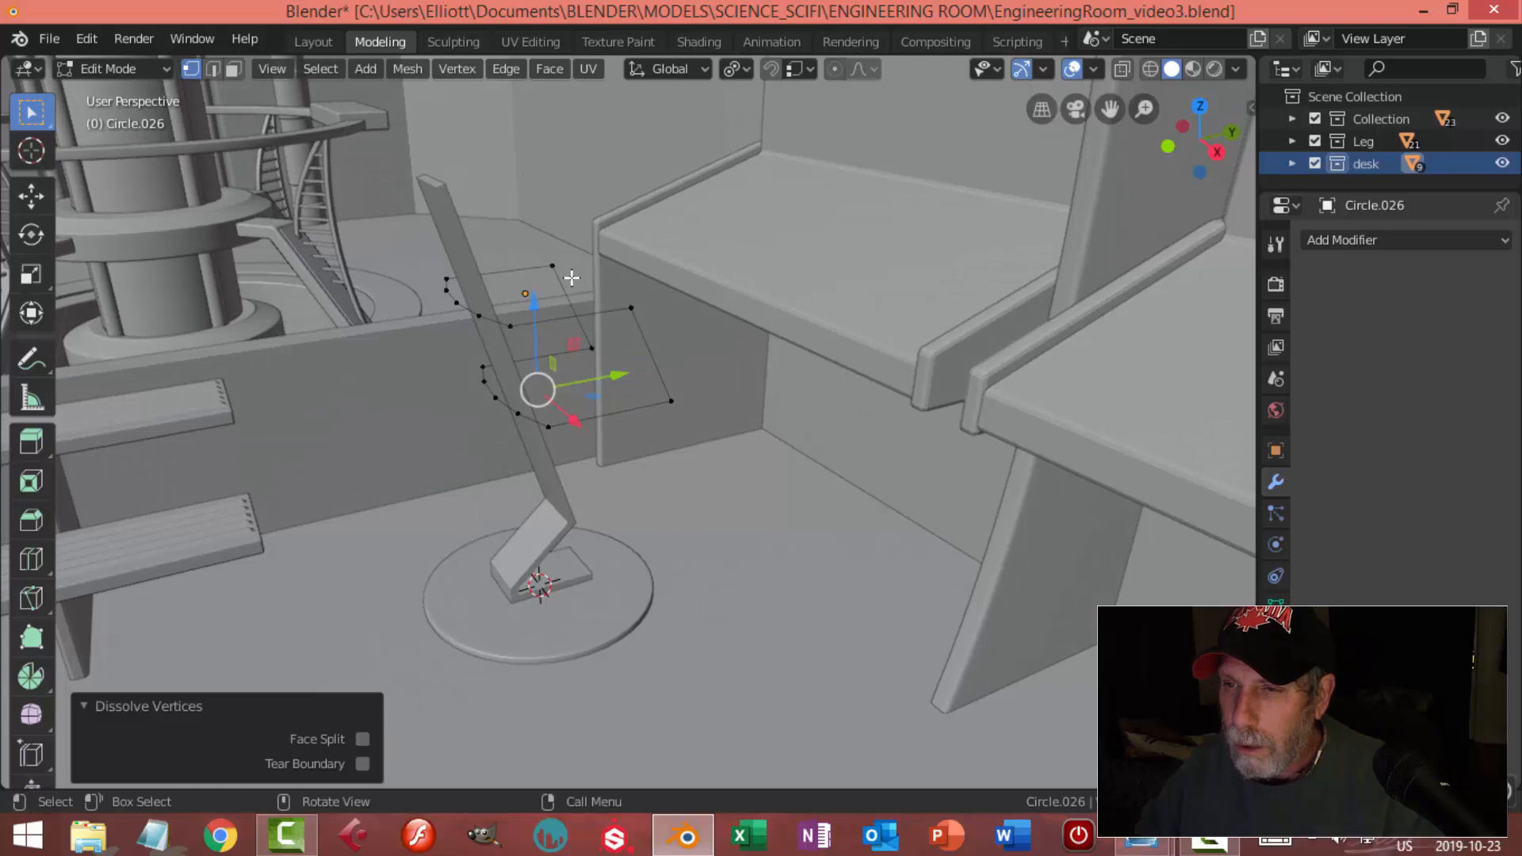
click(554, 267)
shift+click(661, 313)
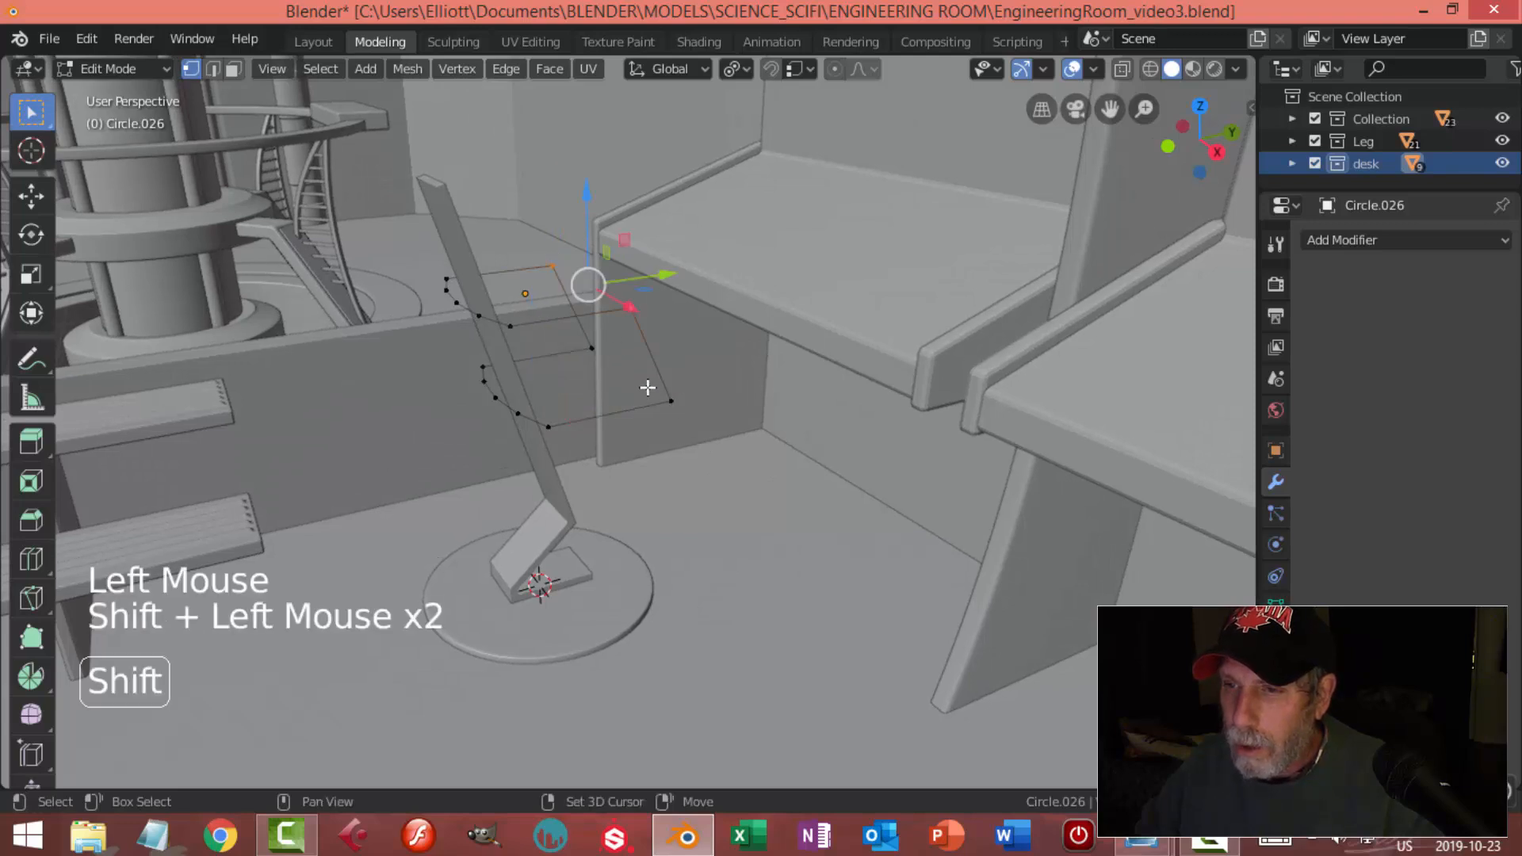
middle_drag(565, 452, 465, 435)
shift+click(451, 416)
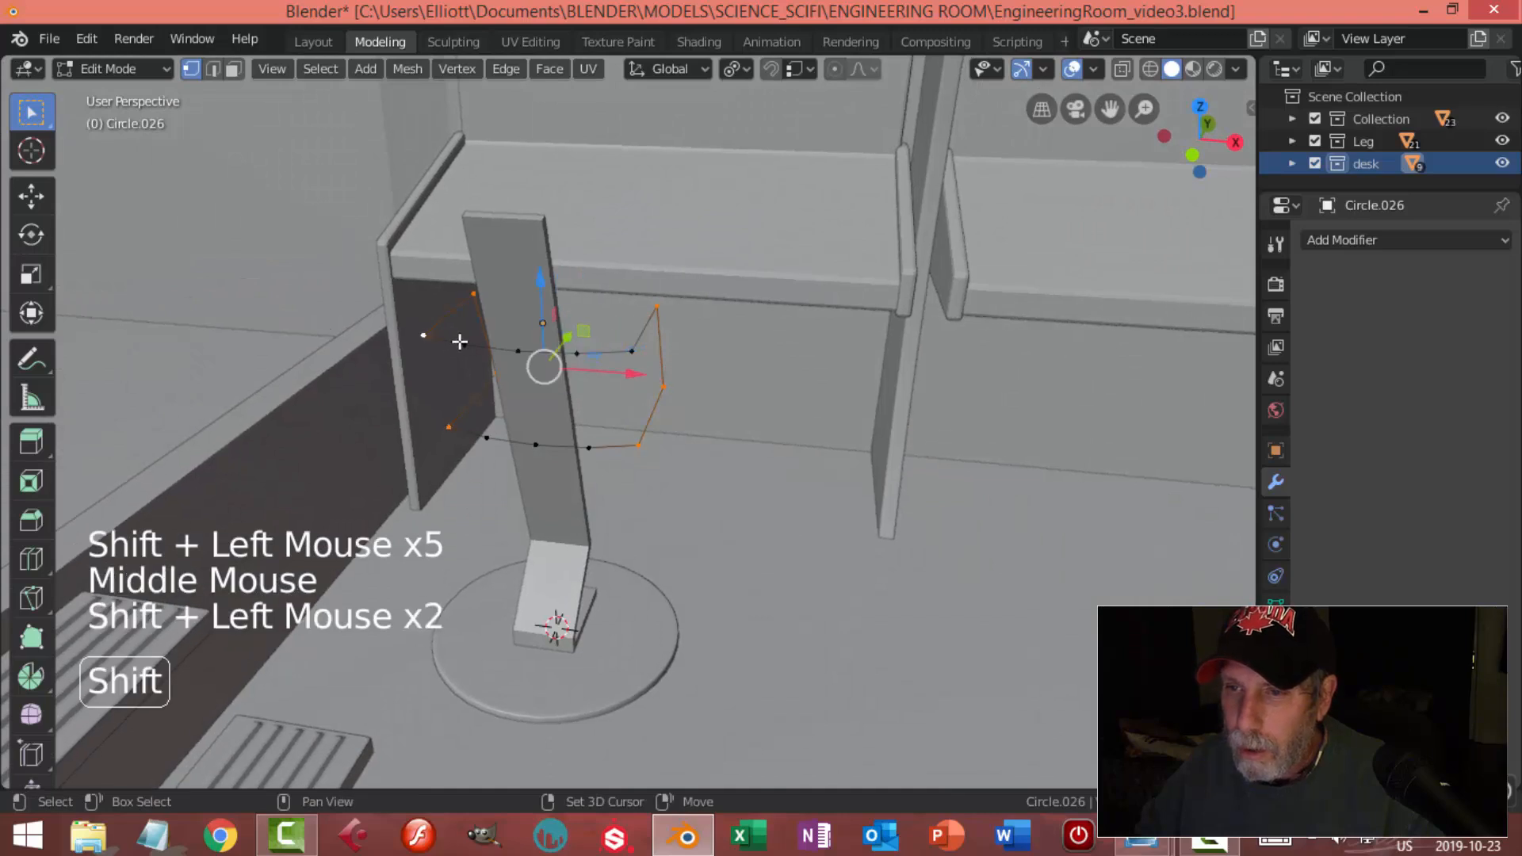
shift+click(654, 349)
middle_drag(771, 439, 693, 449)
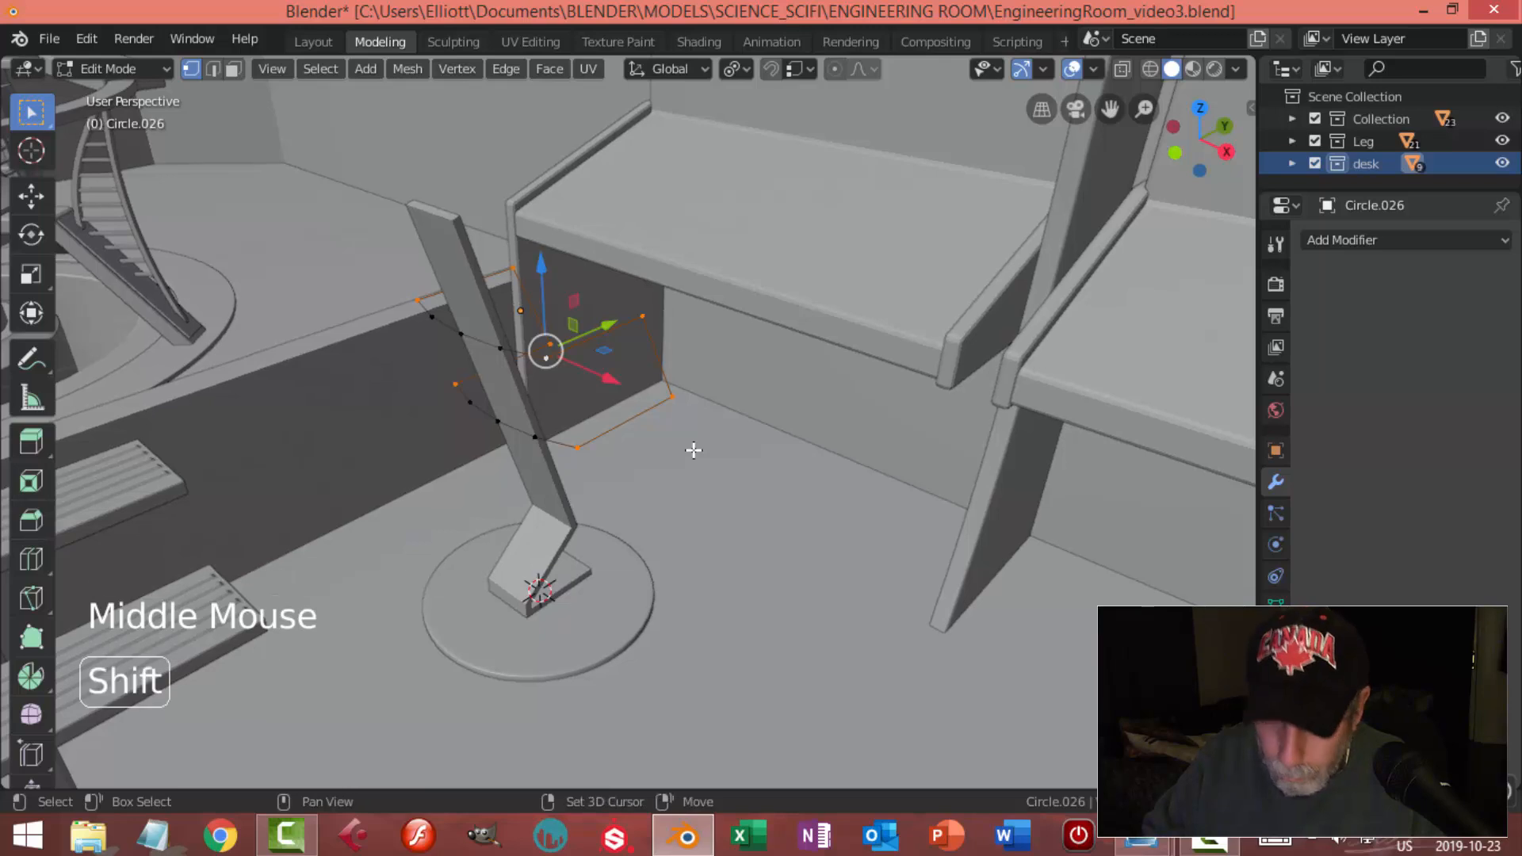
key(shift+ctrl+b)
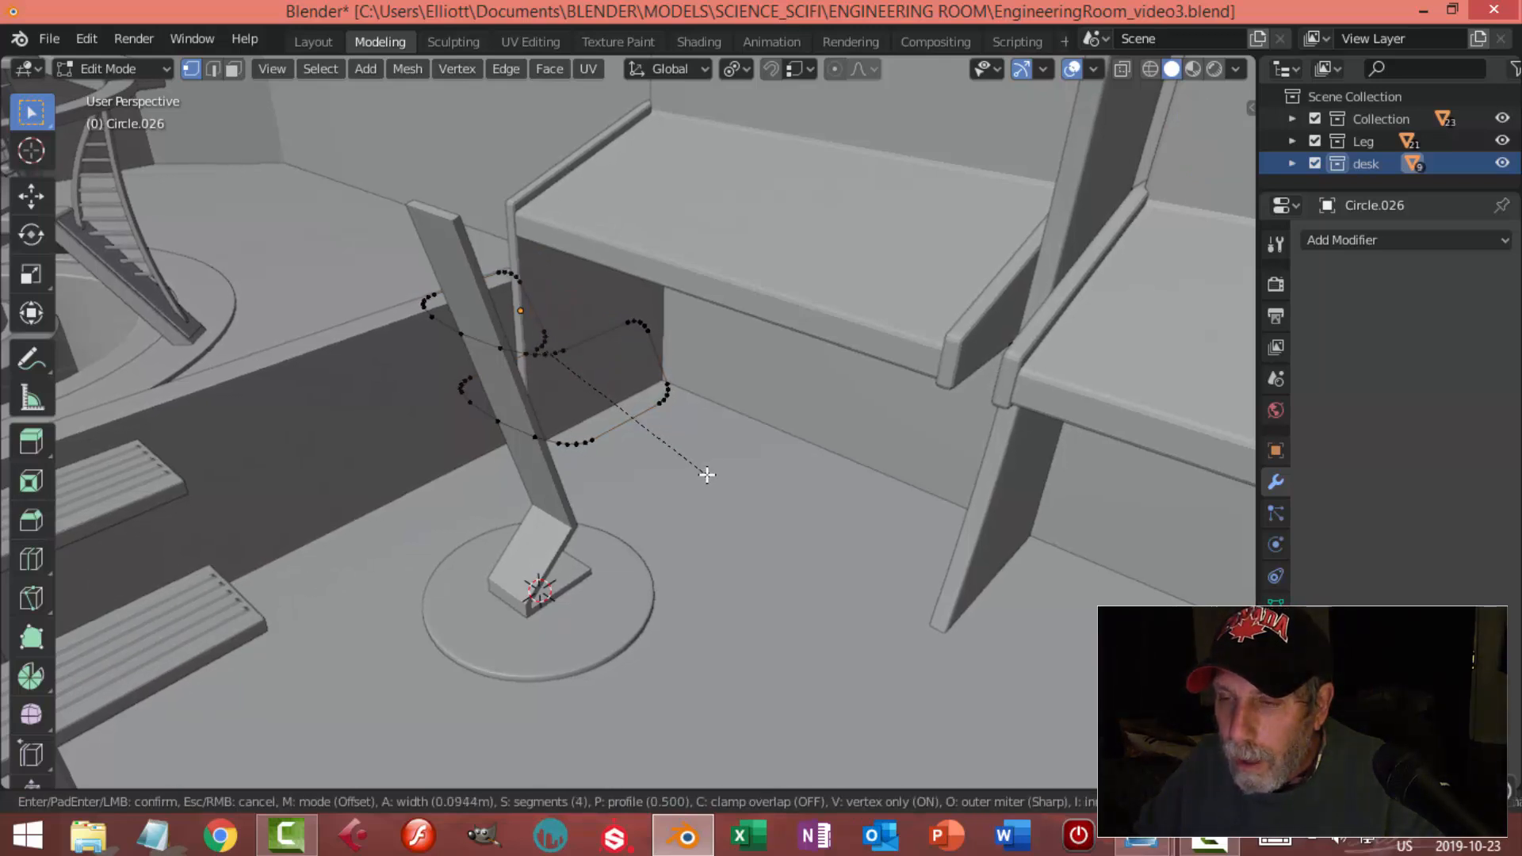
click(707, 474)
Return to Object Mode and, in side view, move the armrest outline about 0.095 m along Y and -0.229 m along Z
middle_drag(753, 451, 672, 429)
key(Tab)
middle_drag(708, 412, 689, 418)
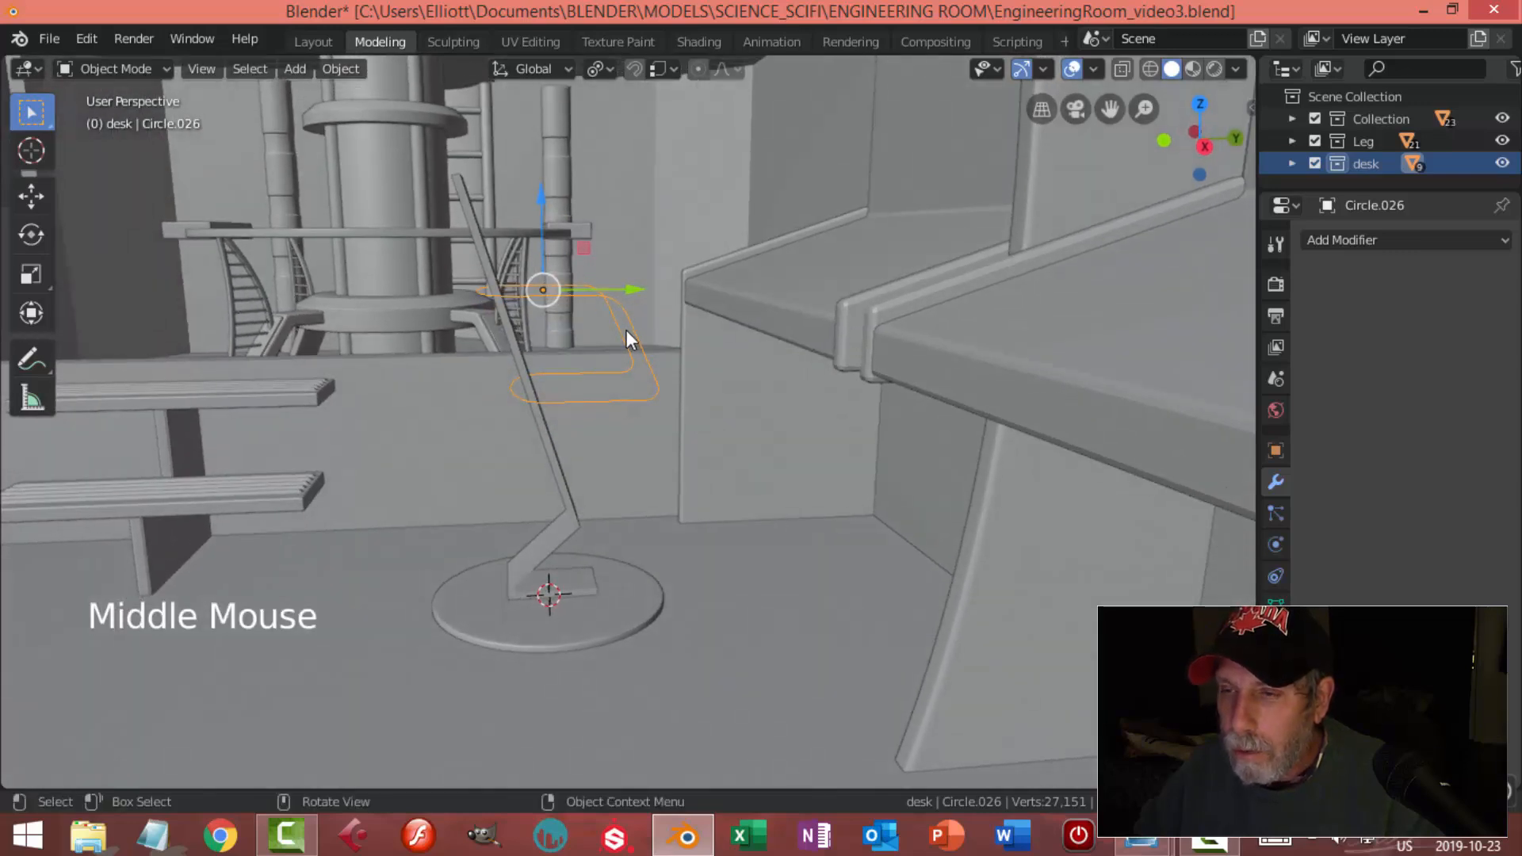
key(KP_3)
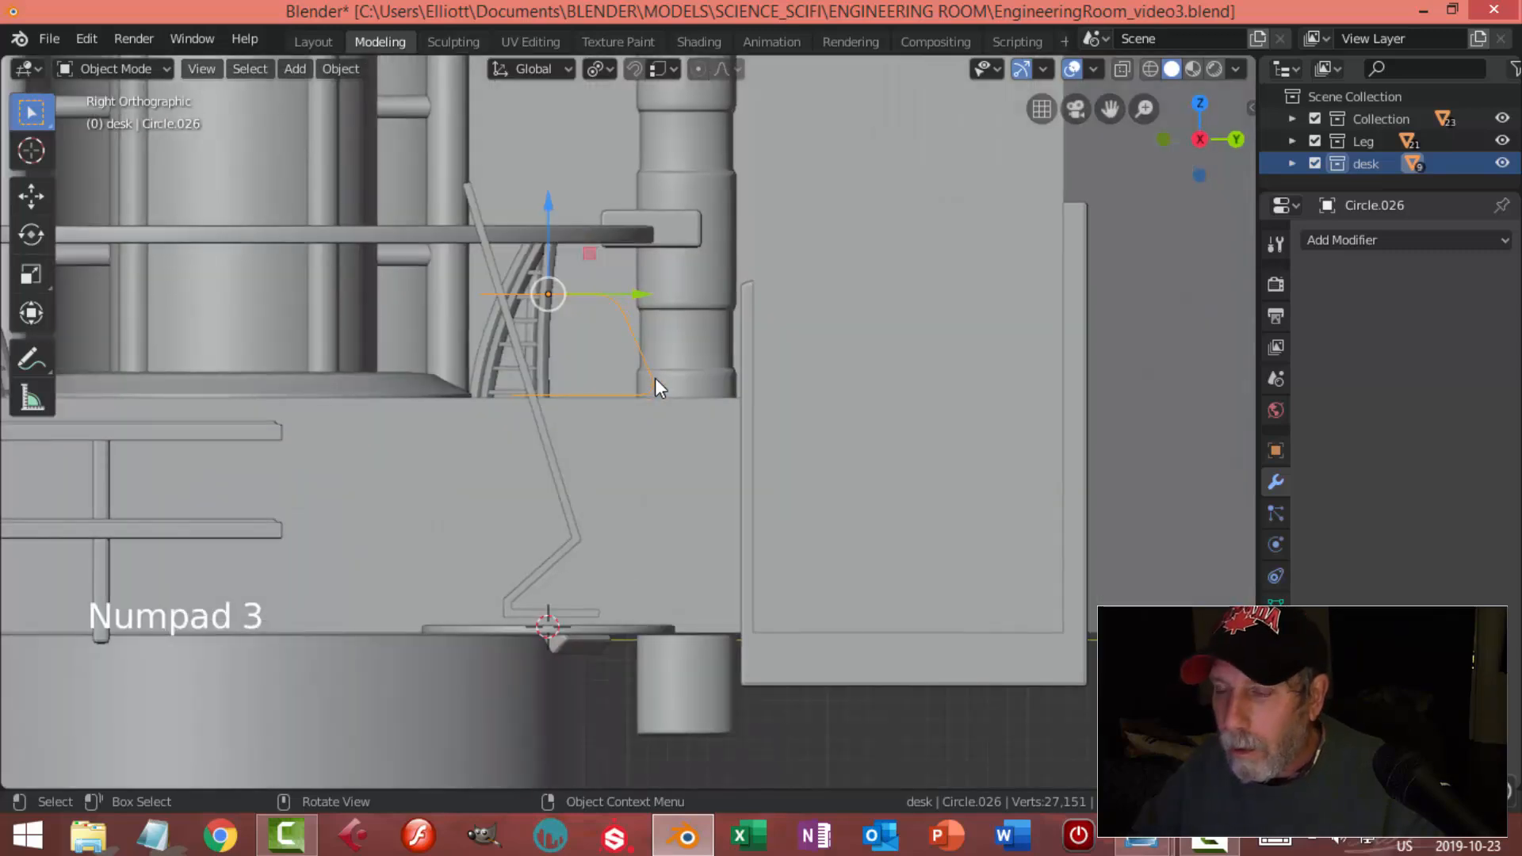
key(g)
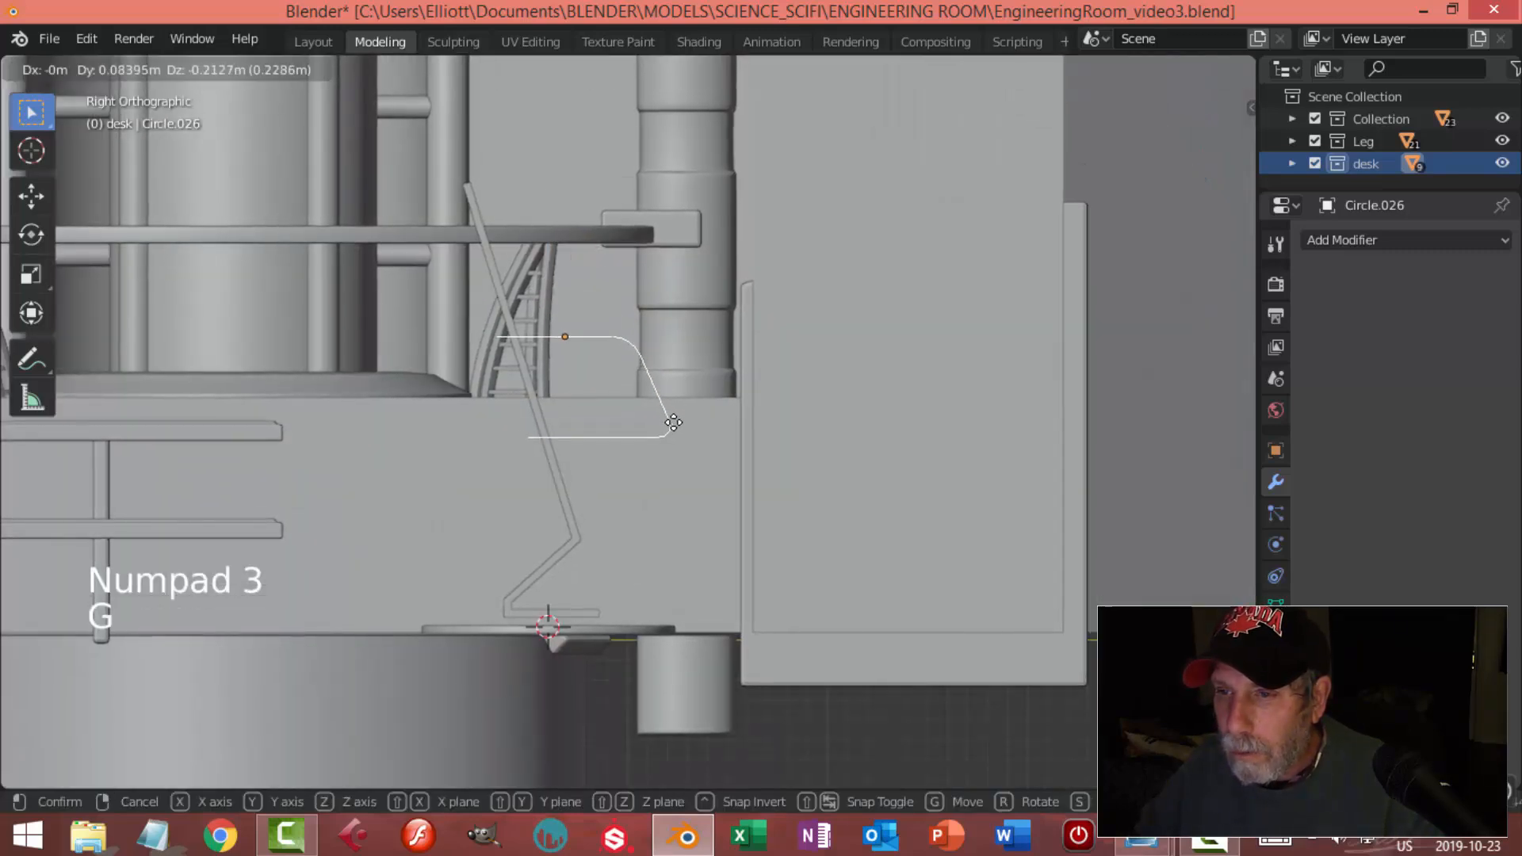
click(673, 425)
Convert the armrest outline from a mesh to a curve
shift+middle_drag(600, 386, 683, 463)
click(340, 69)
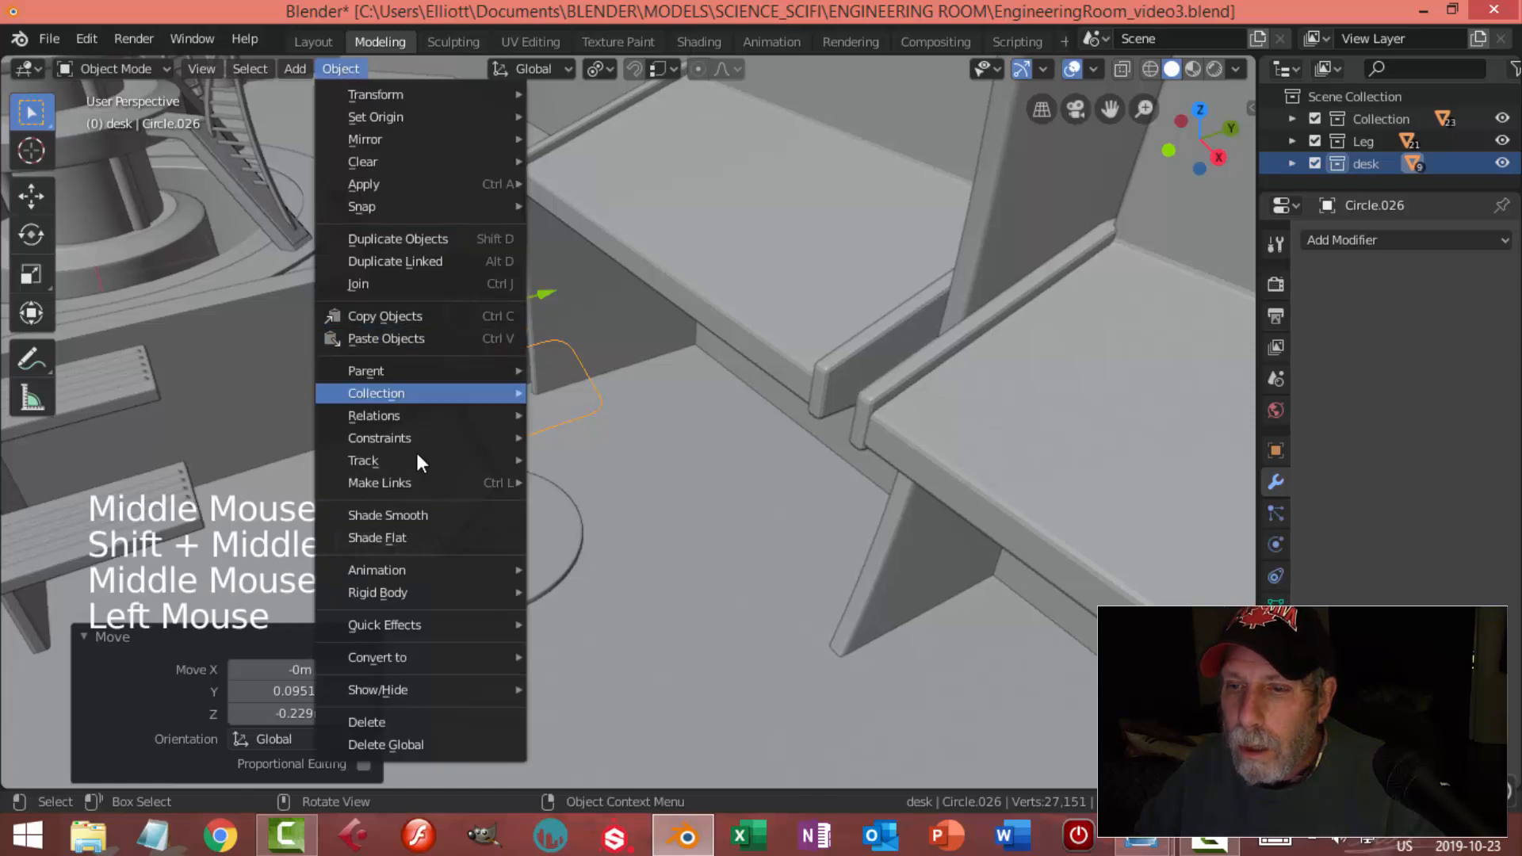
mouse_move(425, 655)
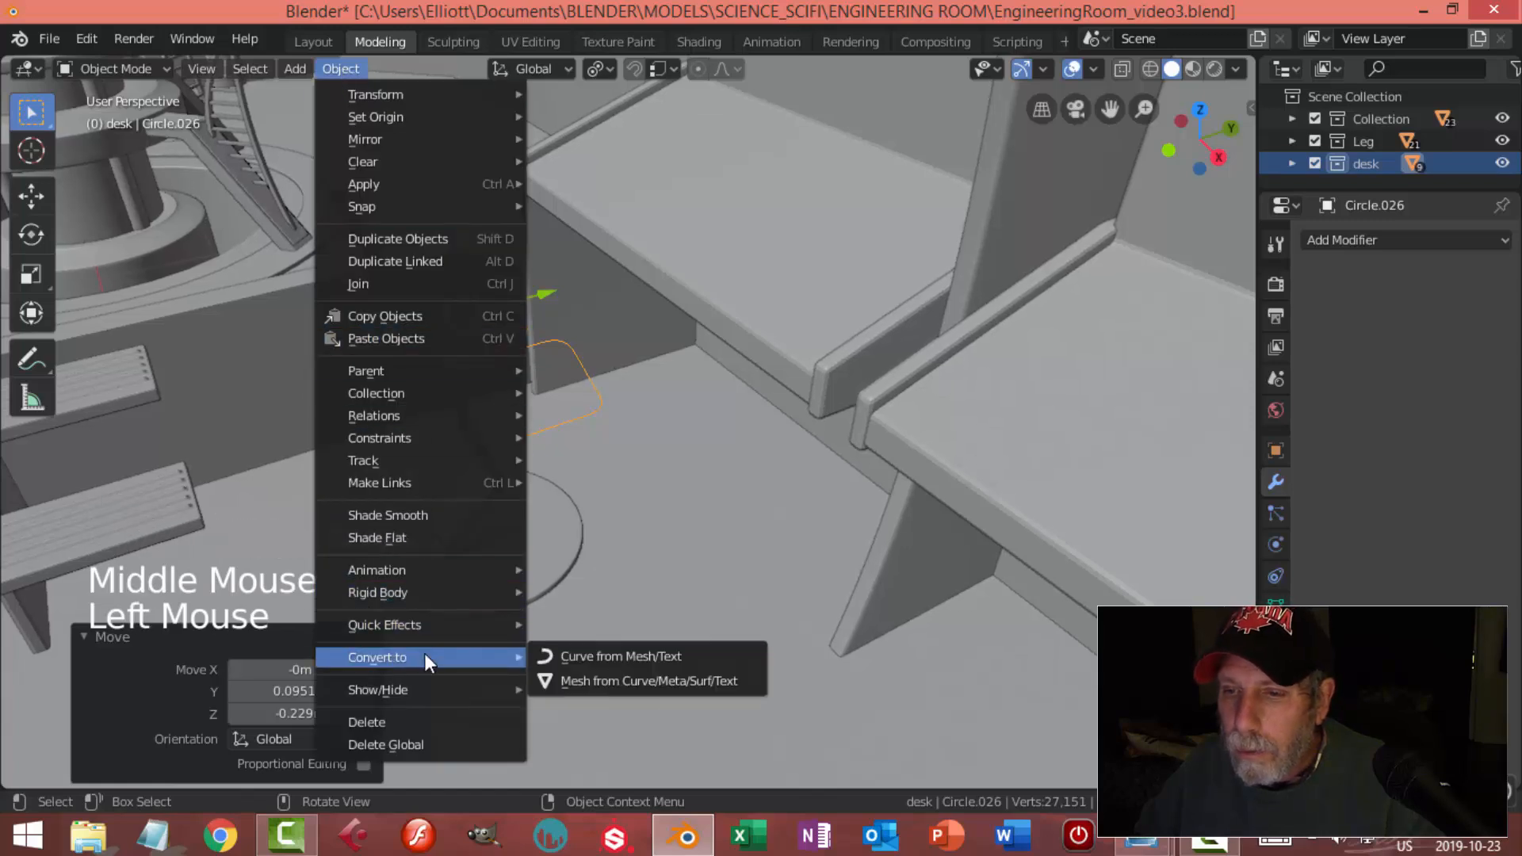
click(602, 657)
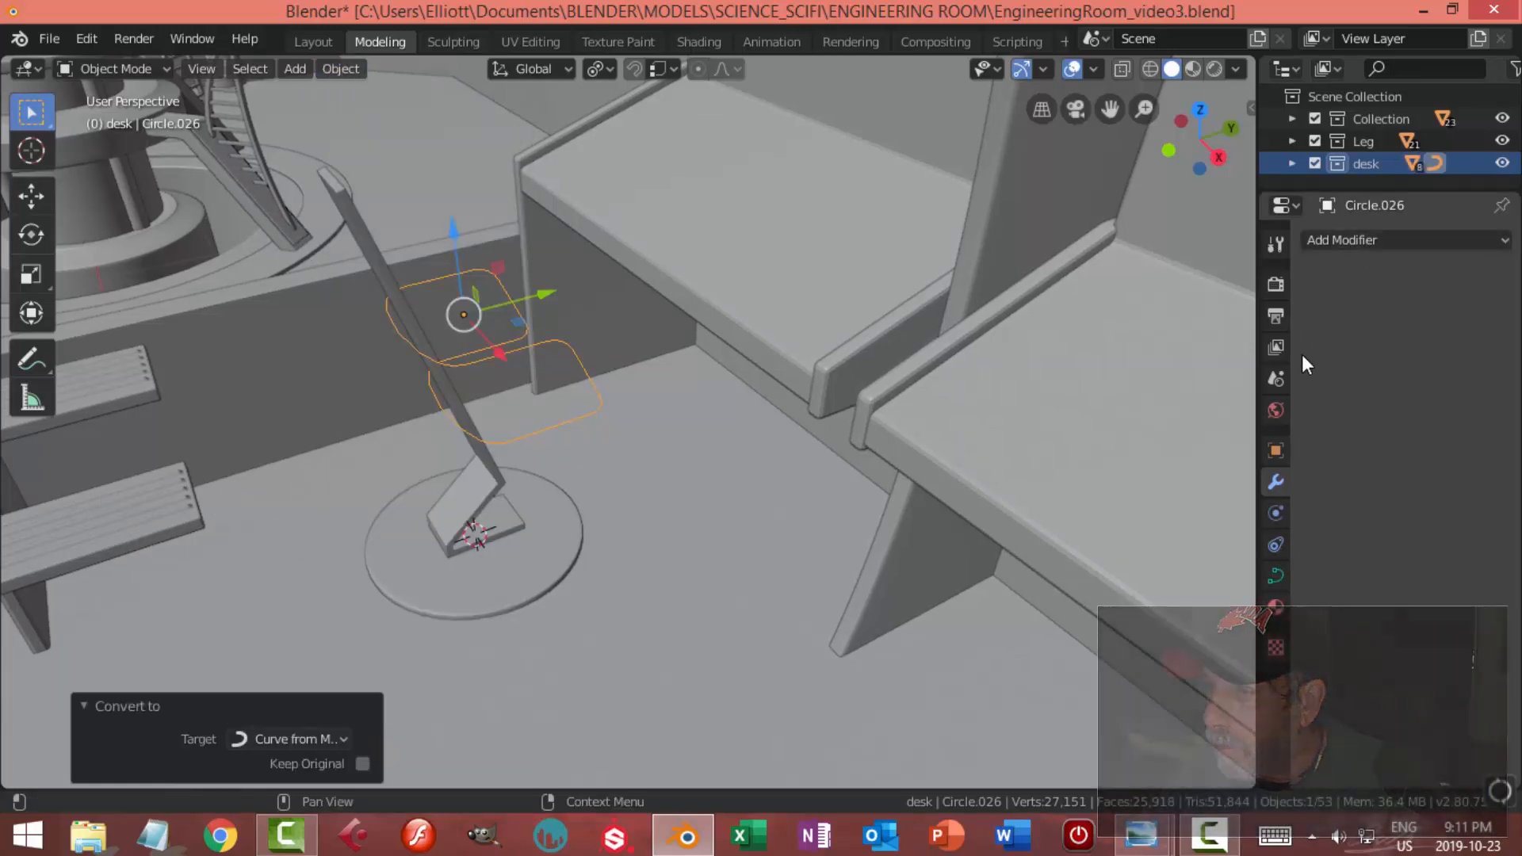
Thicken the armrest curve into a tube with a bevel depth of about 0.037 m, and save the file
click(1273, 576)
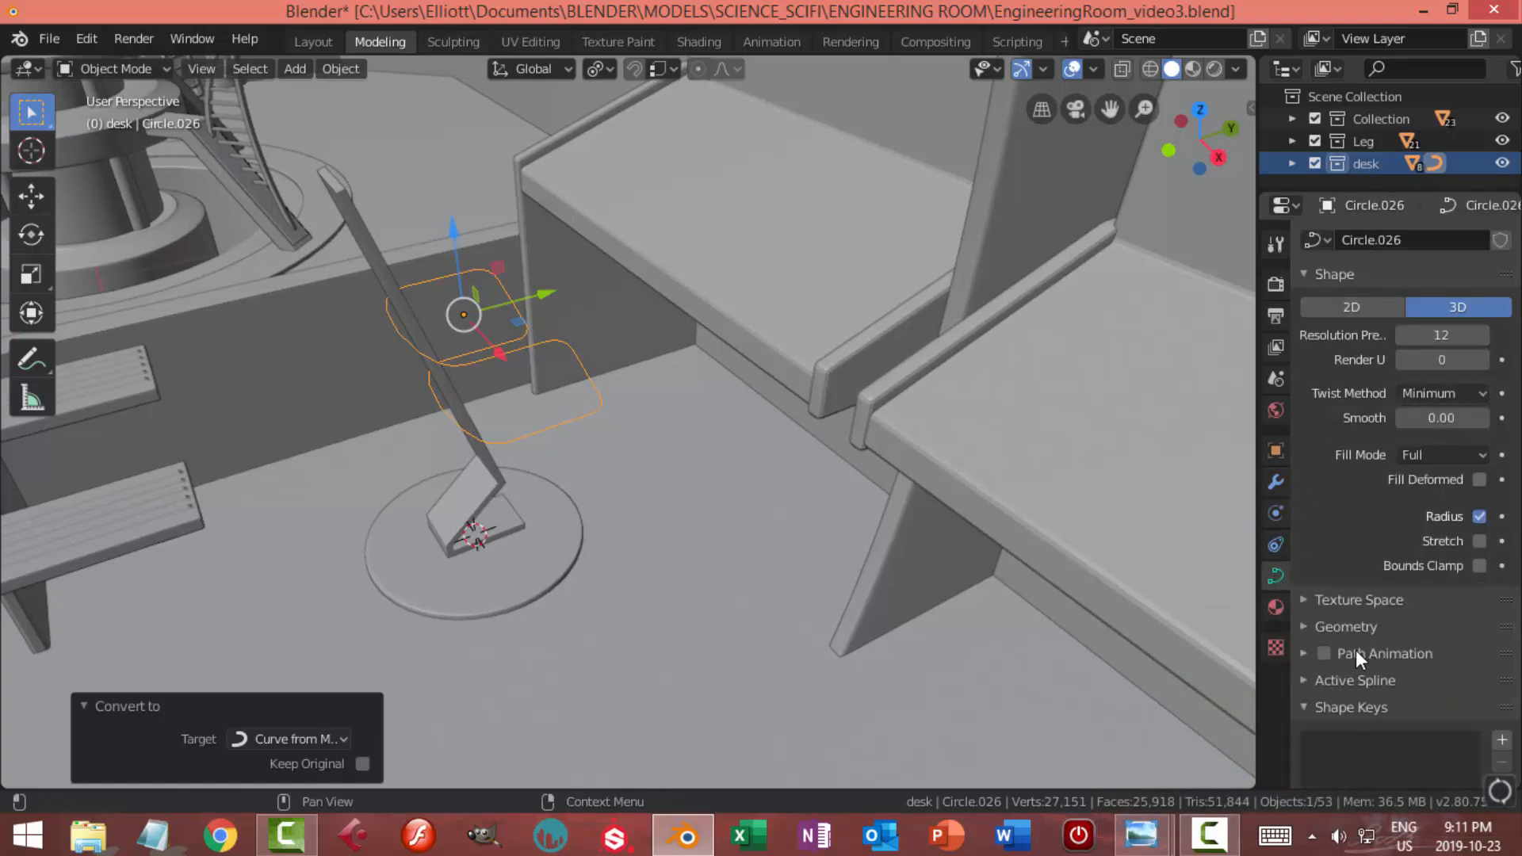
click(1313, 628)
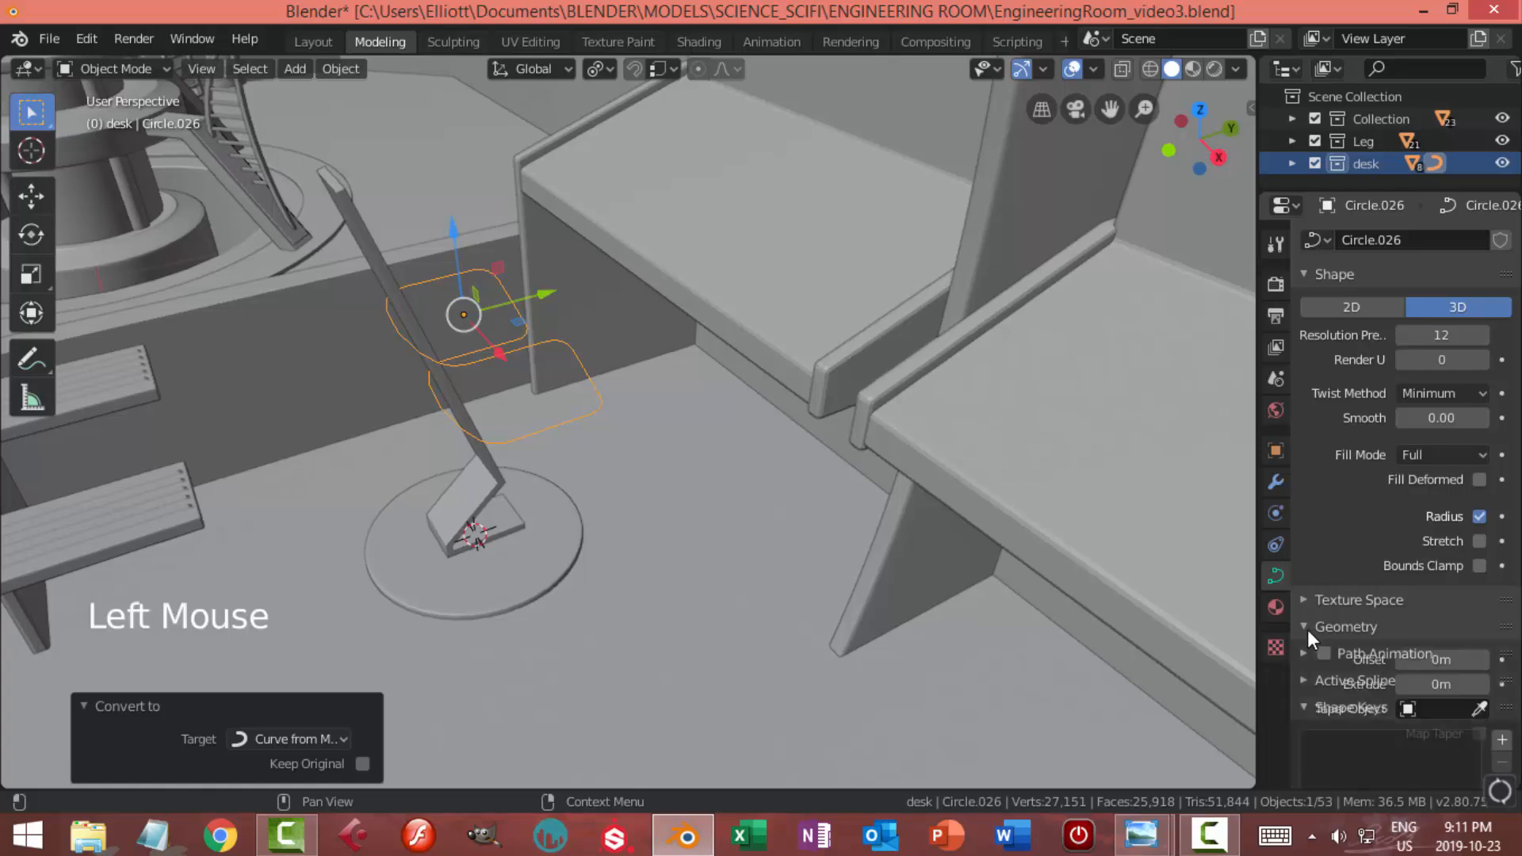
scroll(1393, 634, down, 5)
shift+drag(1427, 576, 1479, 576)
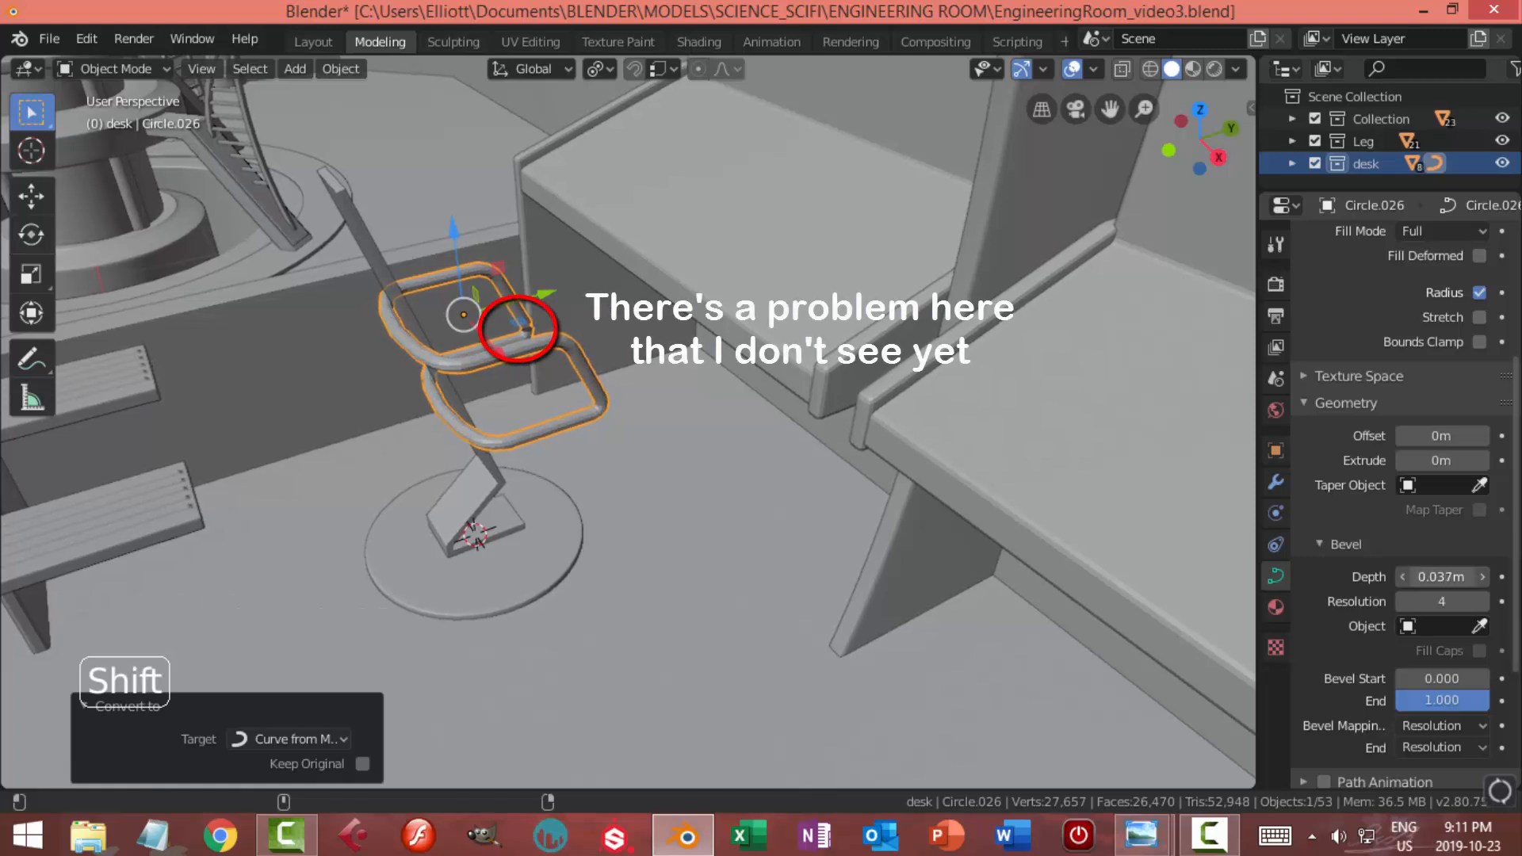
right_click(542, 339)
key(alt+a)
middle_drag(697, 393, 731, 503)
scroll(639, 465, down, 2)
key(ctrl+s)
In Edit Mode, scale the entire back support along X to make it narrower
click(591, 456)
key(Tab)
key(a)
key(s)
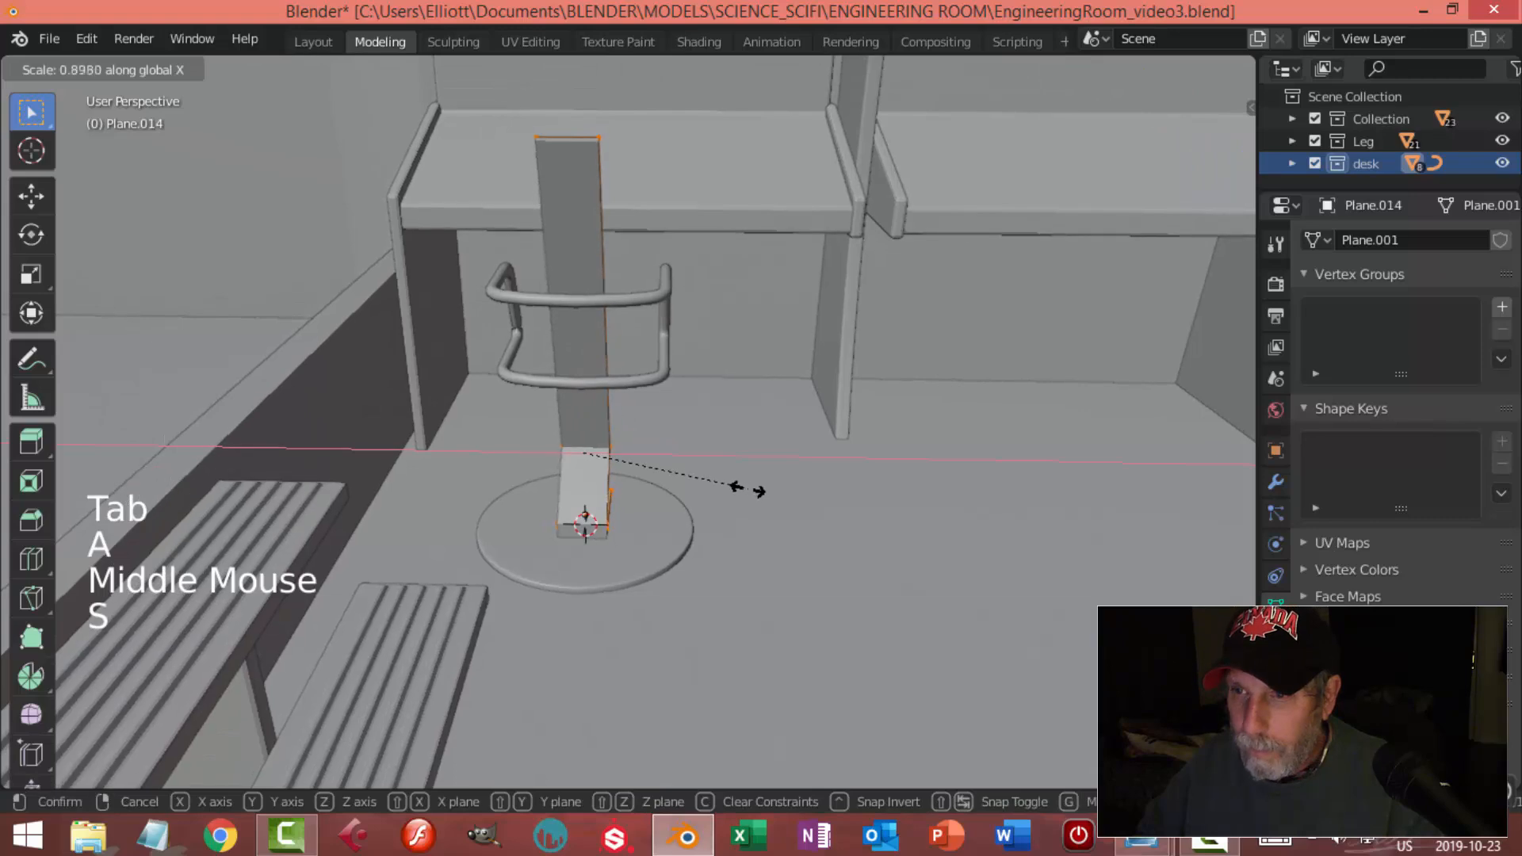
click(729, 488)
Lower the upper end of the chair's back support, moving it about 0.047 m along Y and -0.296 m along Z
middle_drag(788, 435, 452, 119)
key(alt+a)
click(464, 177)
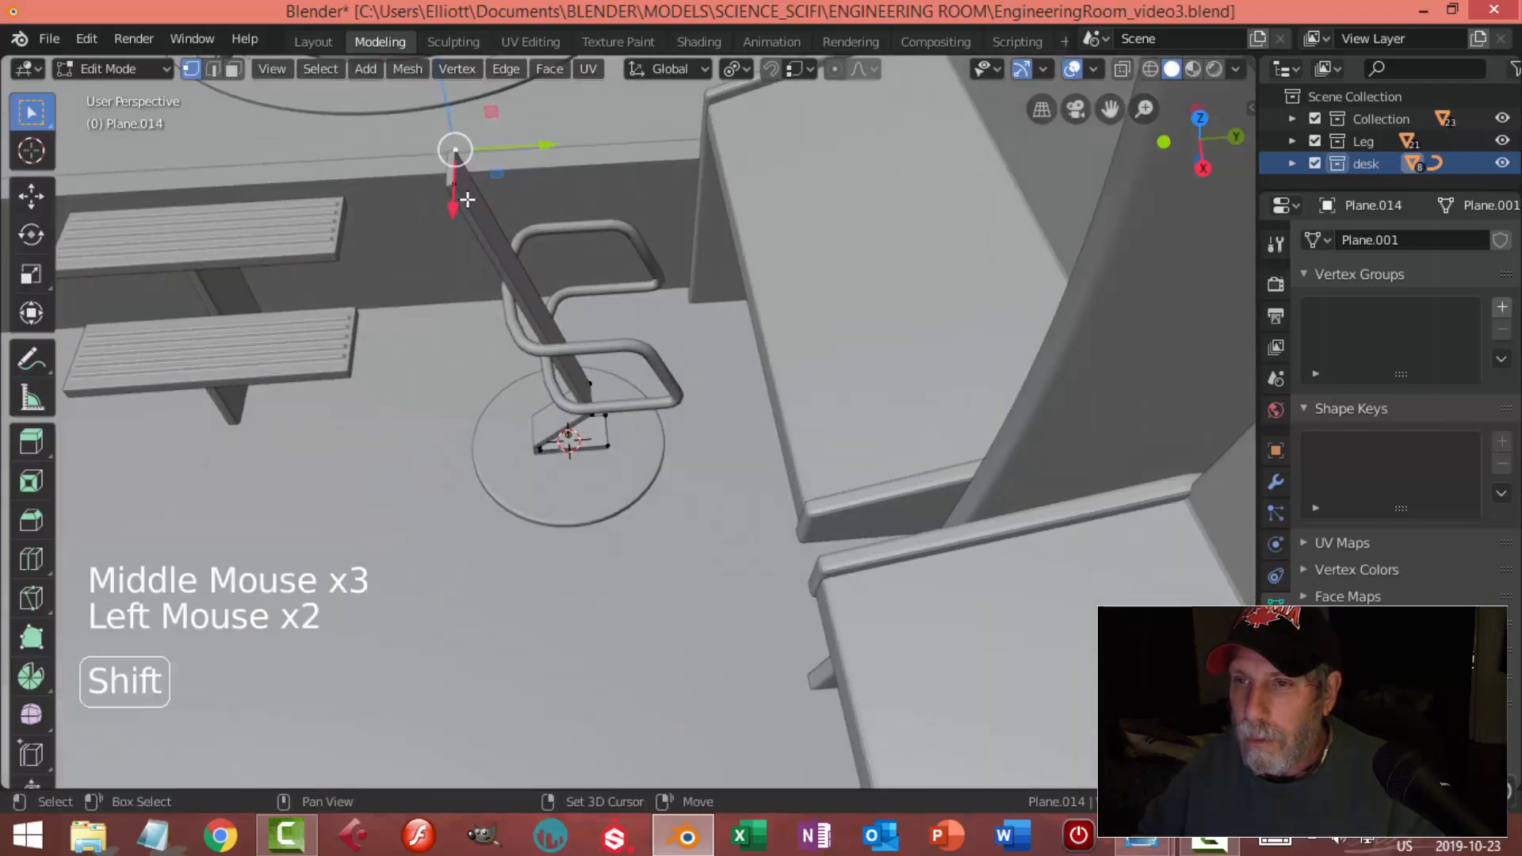
key(alt+a)
key(b)
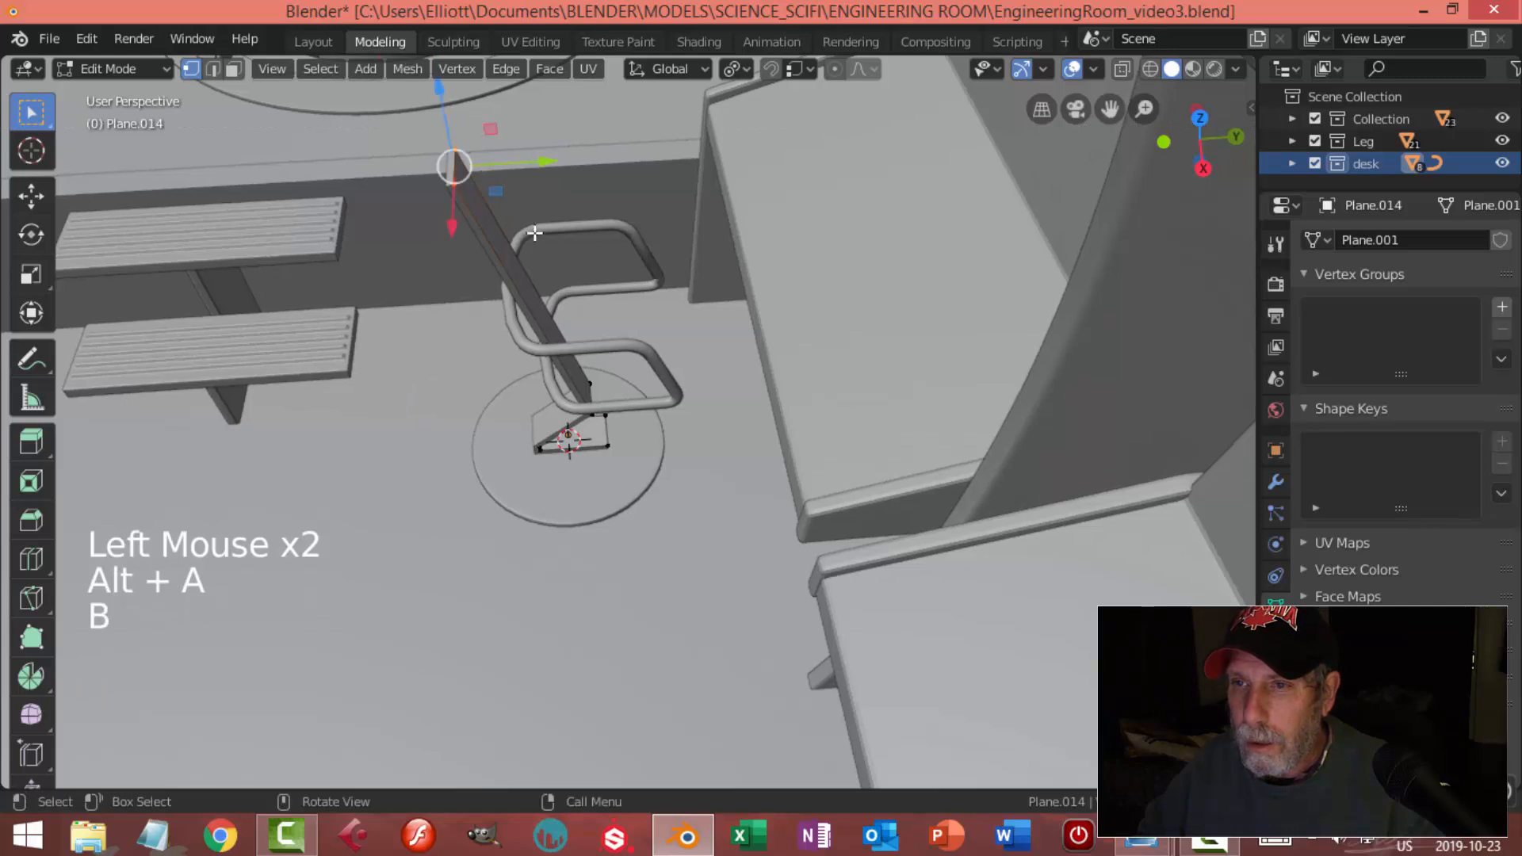
key(KP_3)
shift+middle_drag(618, 268, 656, 319)
key(g)
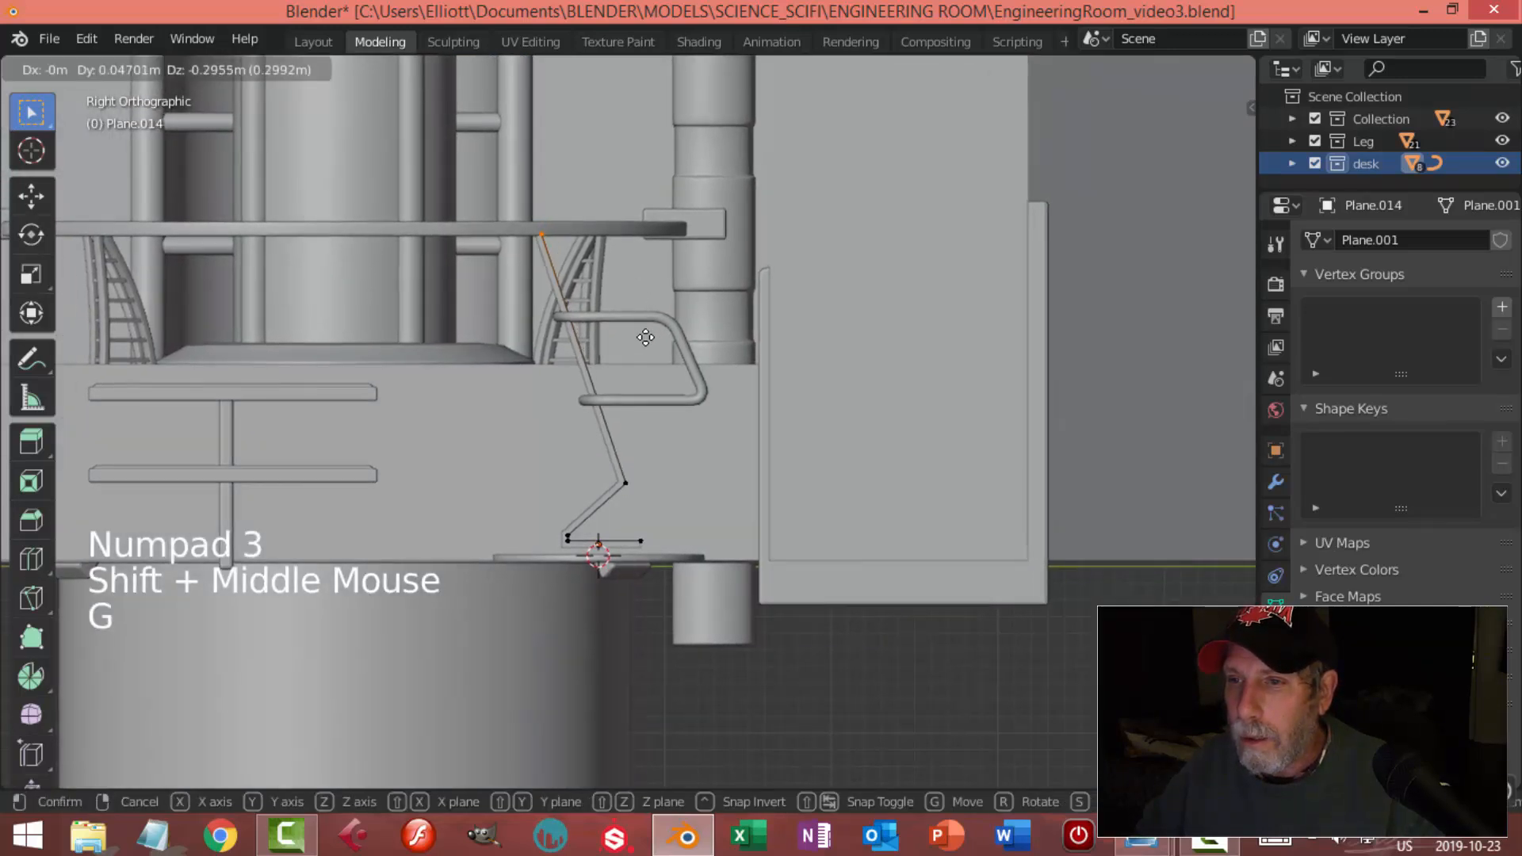
click(644, 337)
key(Tab)
key(alt+a)
Scale the chair's circular base to about 0.756 in X and Y, keeping its thickness
scroll(569, 295, down, 3)
middle_drag(569, 295, 777, 381)
scroll(676, 412, up, 3)
click(646, 422)
key(Tab)
key(a)
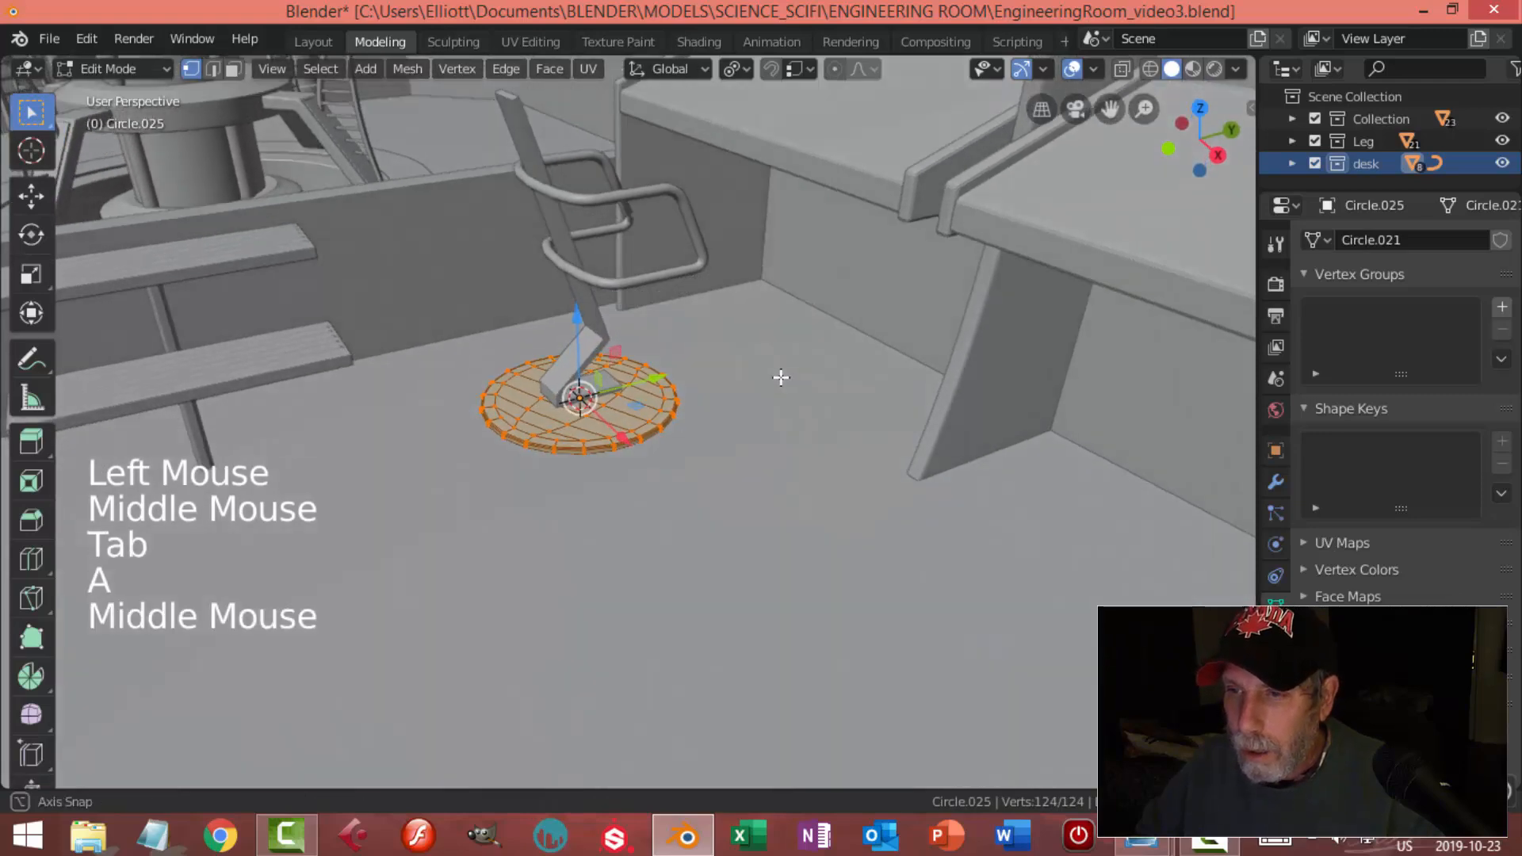
key(s)
key(shift+z)
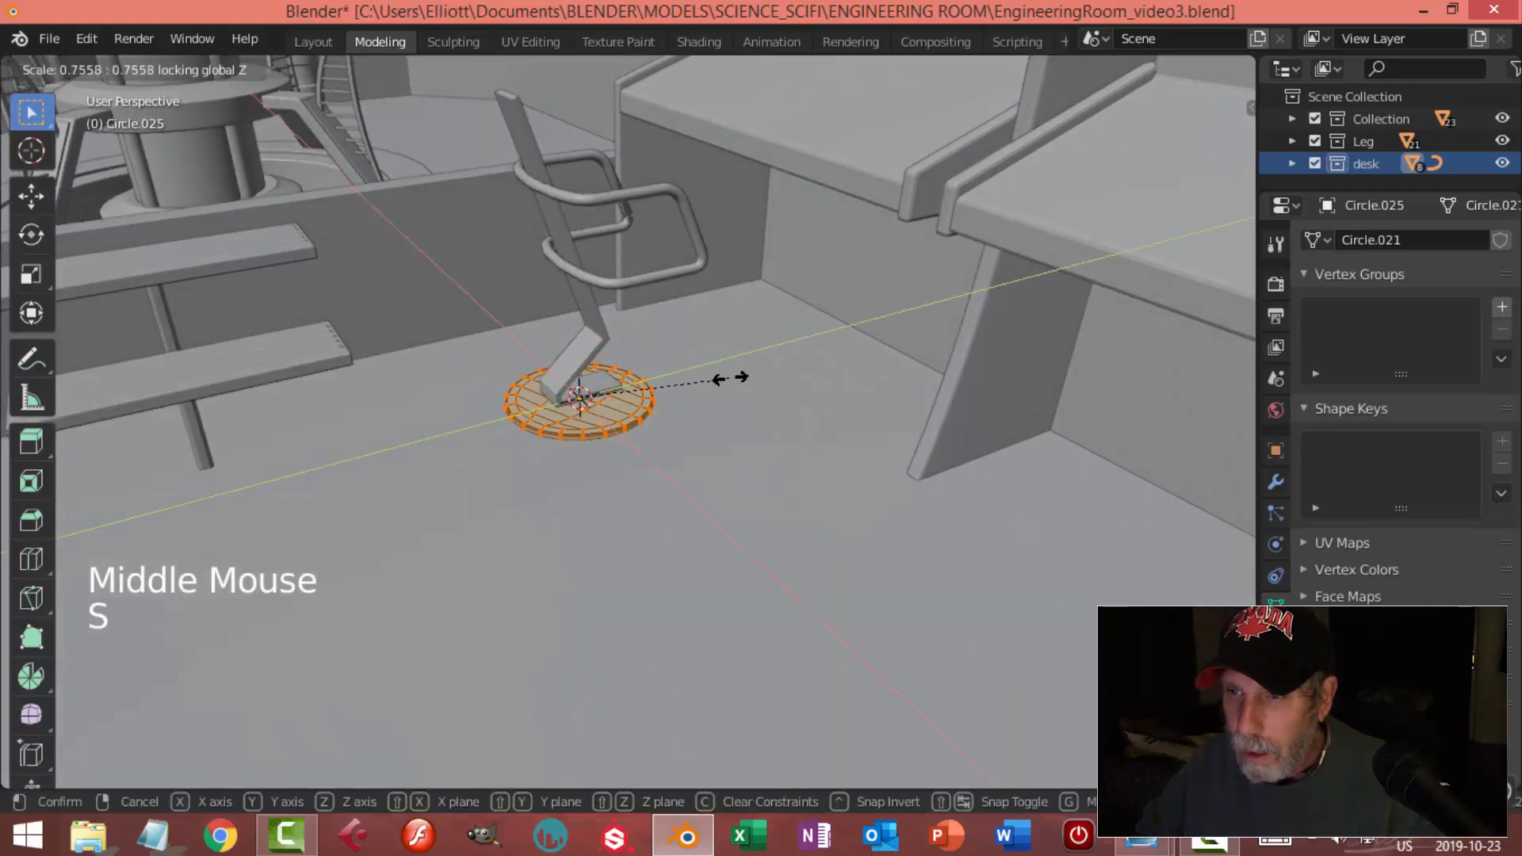
click(730, 377)
middle_drag(795, 367, 648, 320)
key(Tab)
key(alt+a)
Move the tubular armrest about -0.075 m along Y and 0.205 m along Z
scroll(719, 406, down, 2)
scroll(773, 344, down, 1)
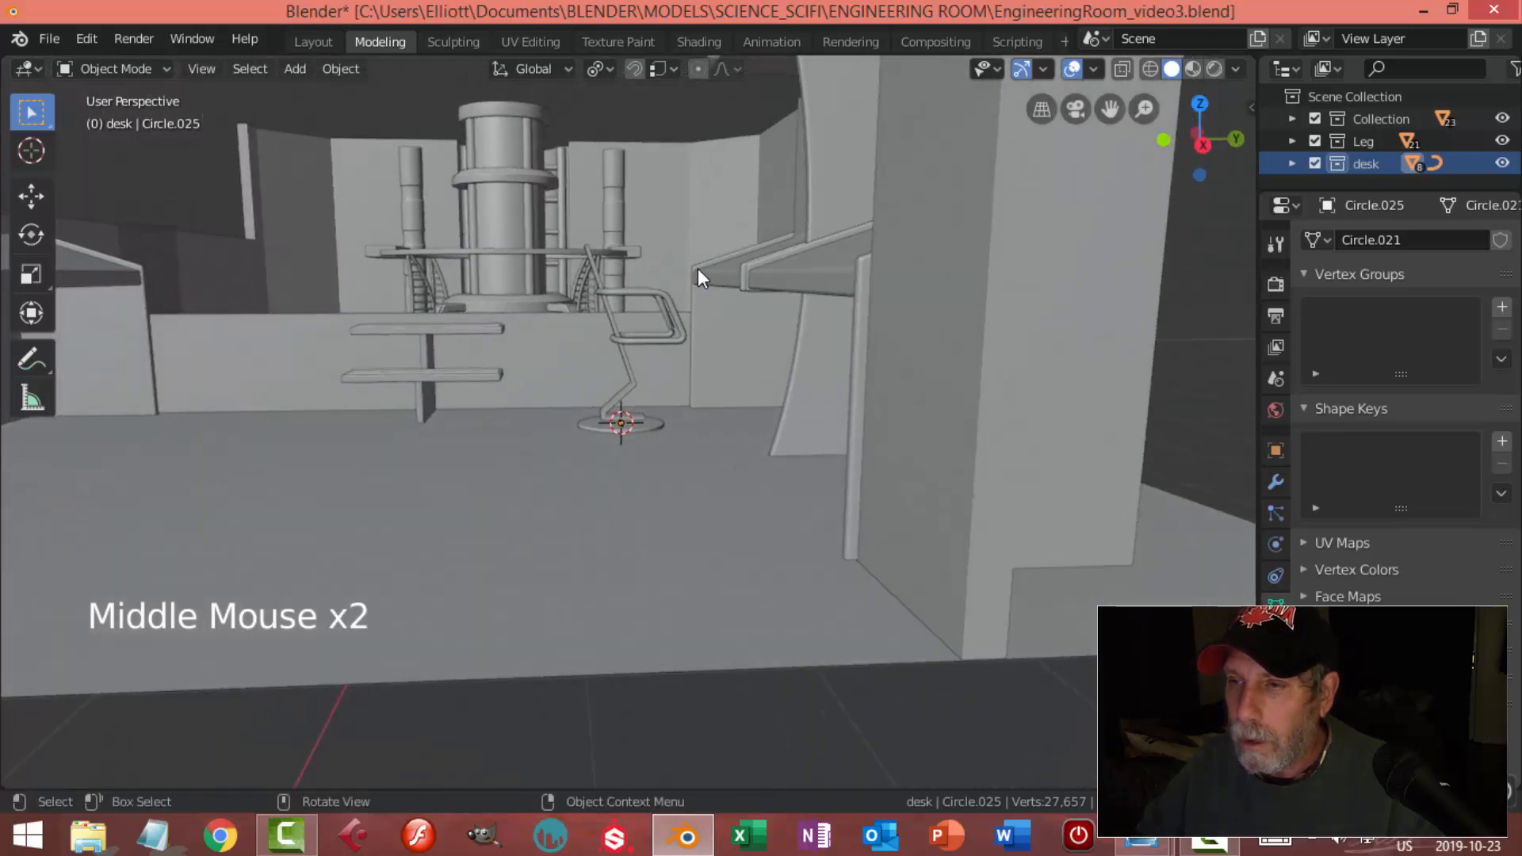
scroll(677, 328, up, 3)
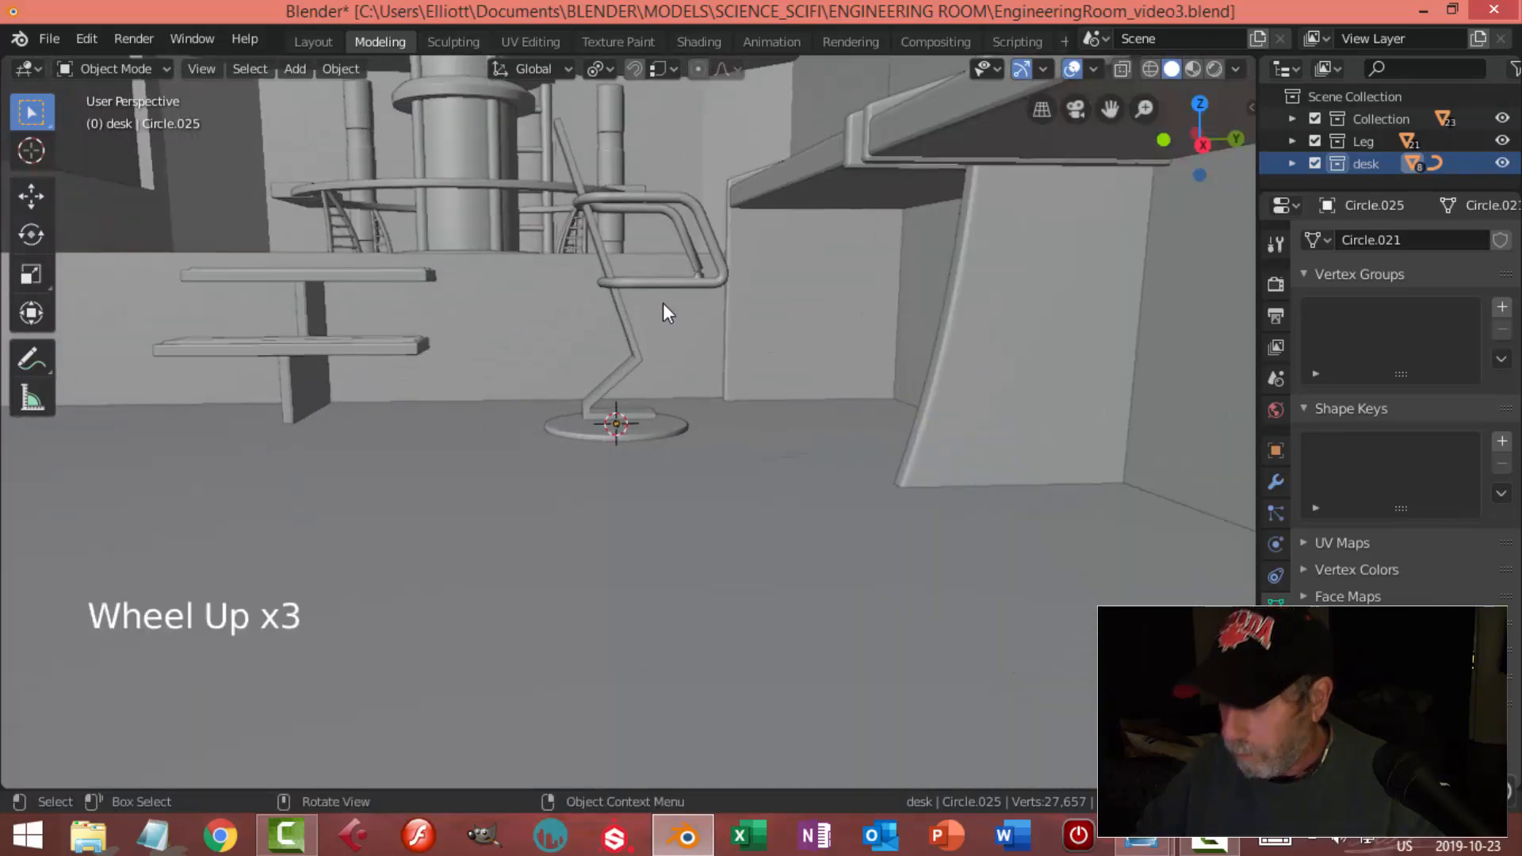
key(KP_3)
shift+middle_drag(712, 311, 662, 262)
click(671, 252)
scroll(706, 299, up, 2)
key(g)
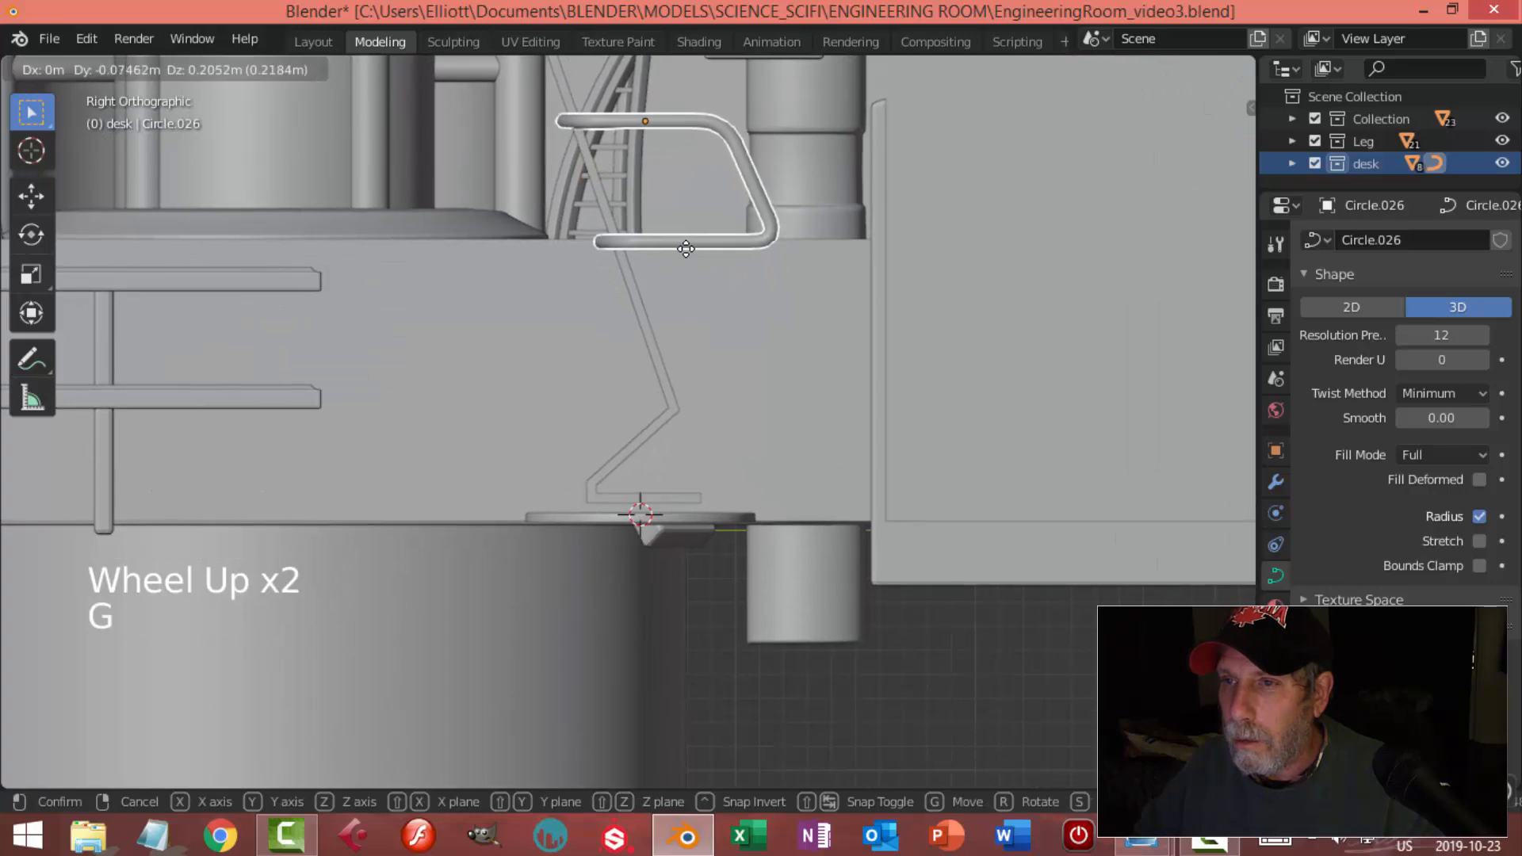
click(685, 249)
key(alt+a)
Raise the upper end of the back support, moving it about -0.067 m along Y and 0.141 m along Z
scroll(753, 325, down, 3)
middle_drag(768, 341, 727, 374)
scroll(711, 318, down, 1)
click(683, 258)
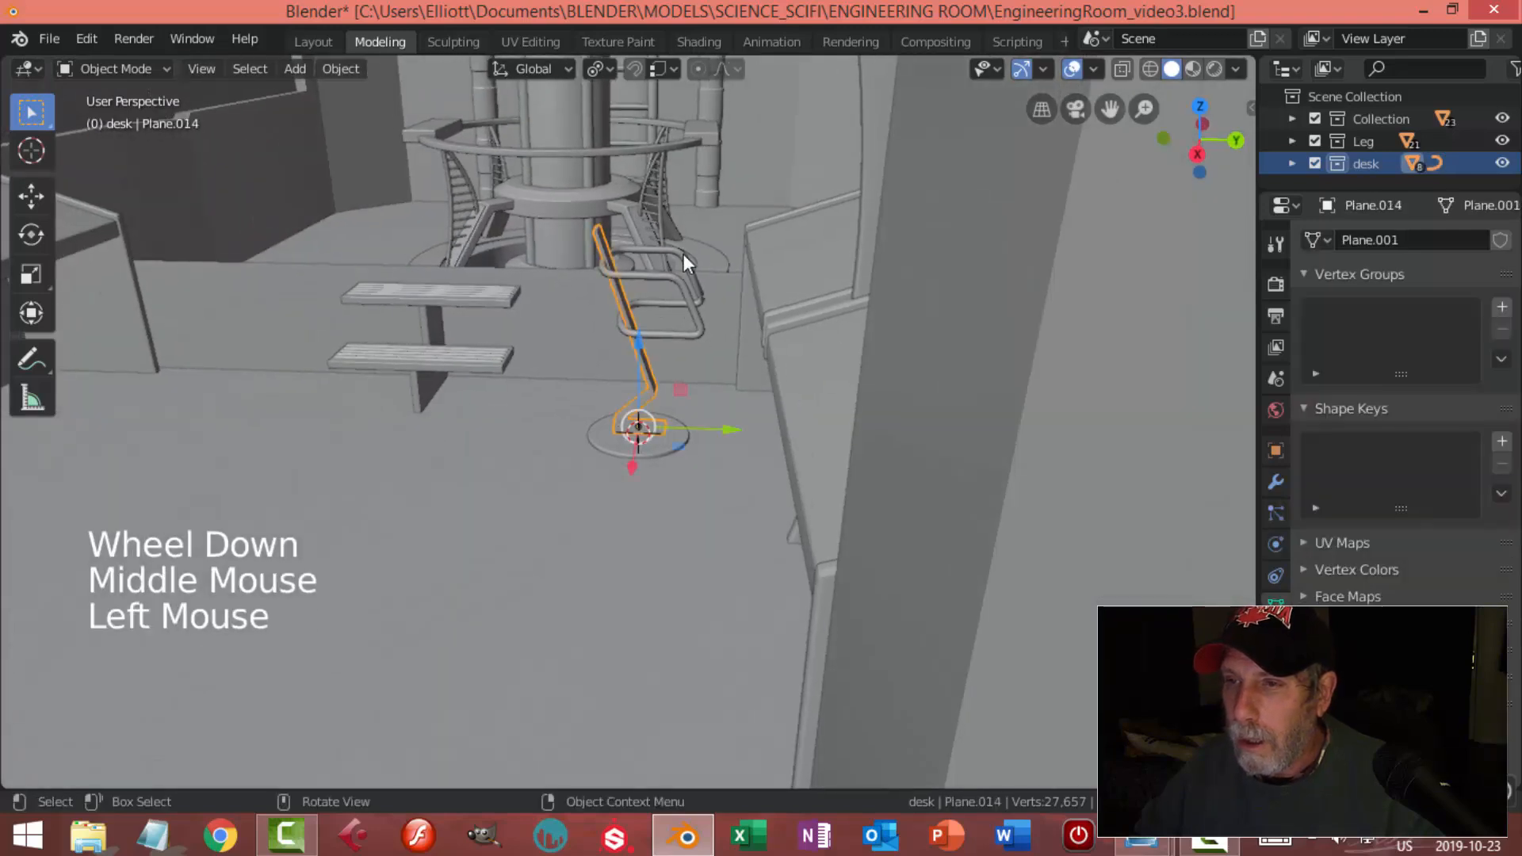
key(Tab)
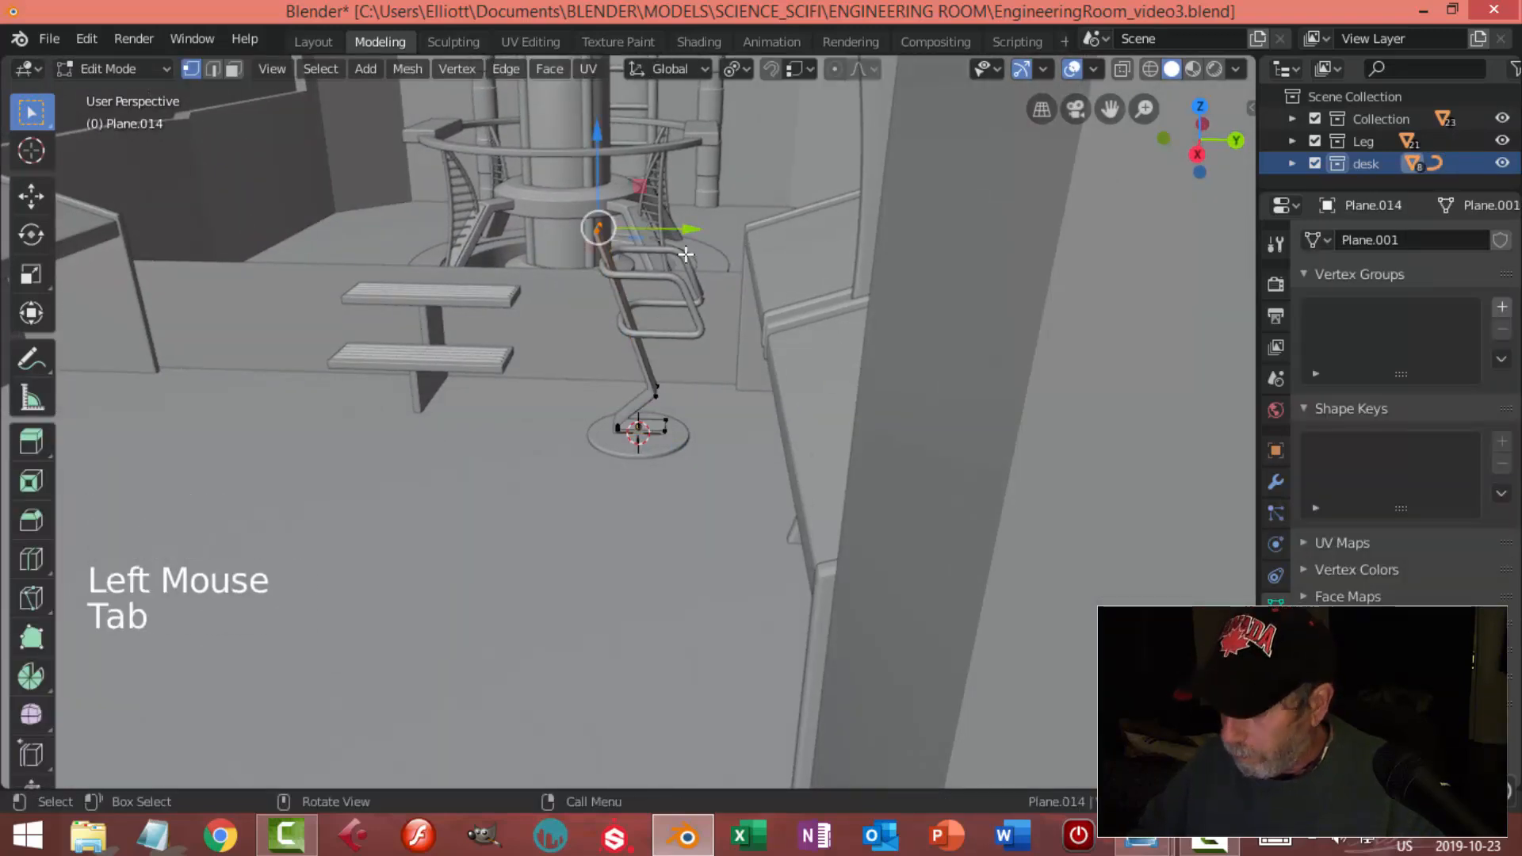
key(KP_3)
scroll(685, 253, up, 2)
key(g)
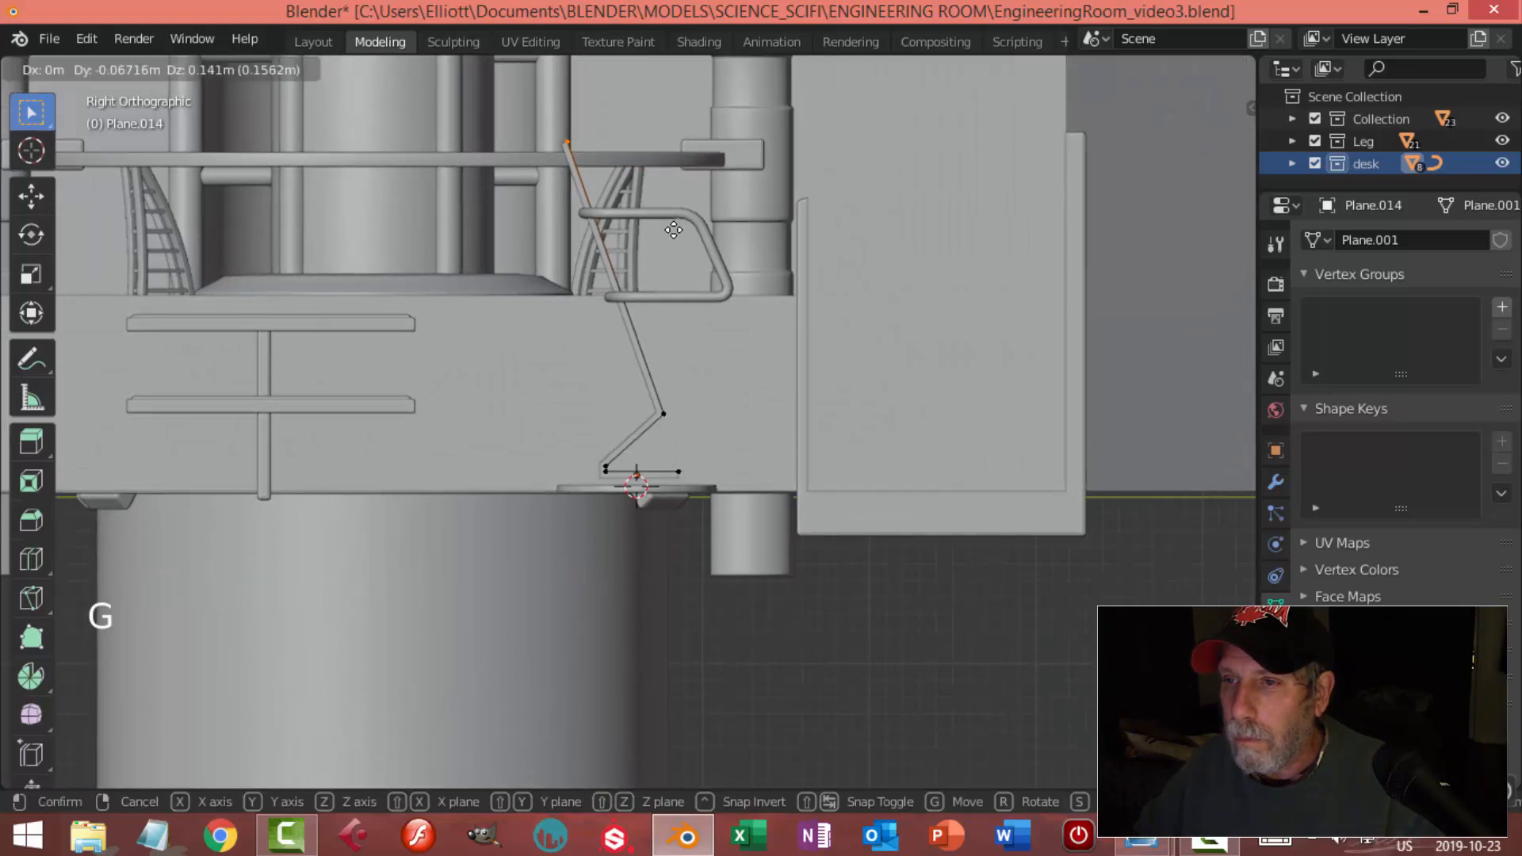
click(676, 230)
key(Tab)
Add a plane for the seat at the chair base and raise it toward the armrest frame
scroll(648, 319, down, 3)
key(alt+a)
middle_drag(648, 319, 690, 404)
scroll(687, 384, up, 2)
scroll(678, 384, up, 2)
scroll(675, 314, down, 2)
middle_drag(675, 314, 658, 344)
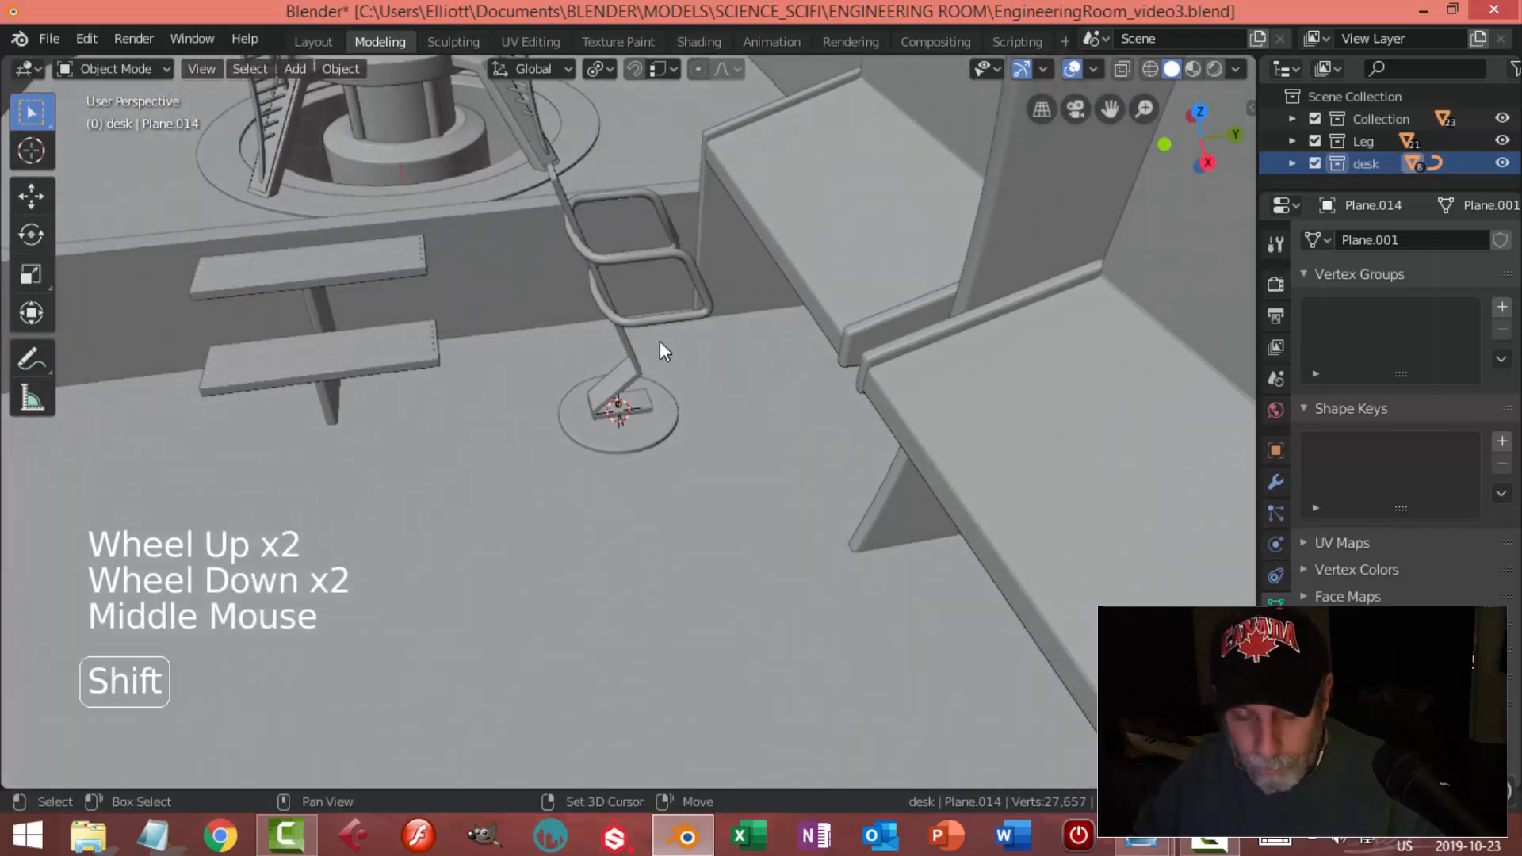
key(shift+a)
mouse_move(659, 340)
click(744, 340)
middle_drag(777, 335, 701, 357)
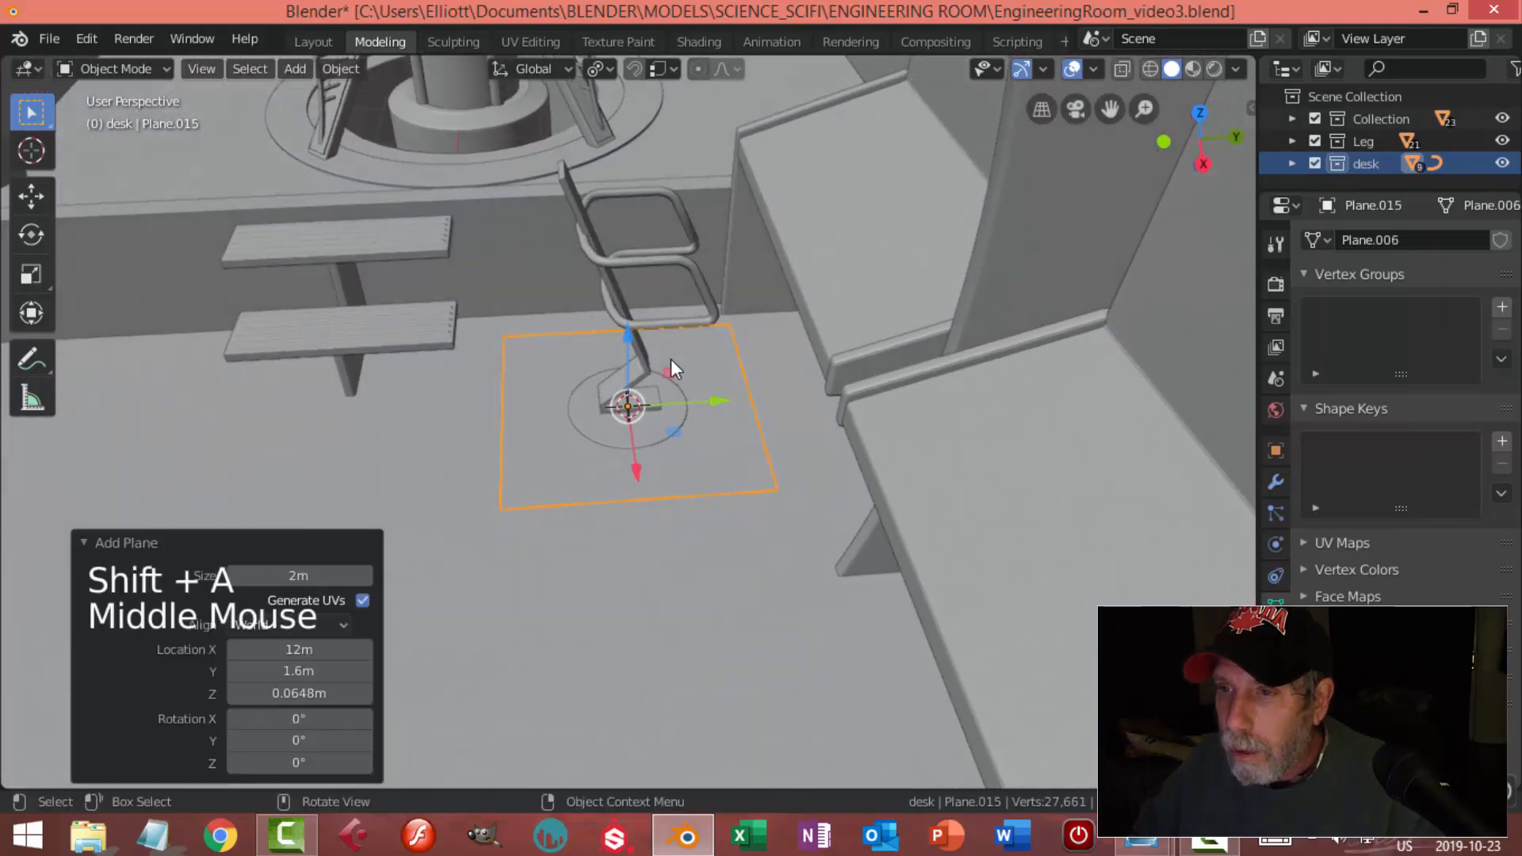
drag(623, 334, 624, 238)
Scale the seat plane down and reposition it between the armrests, raising it 0.207 m
key(Tab)
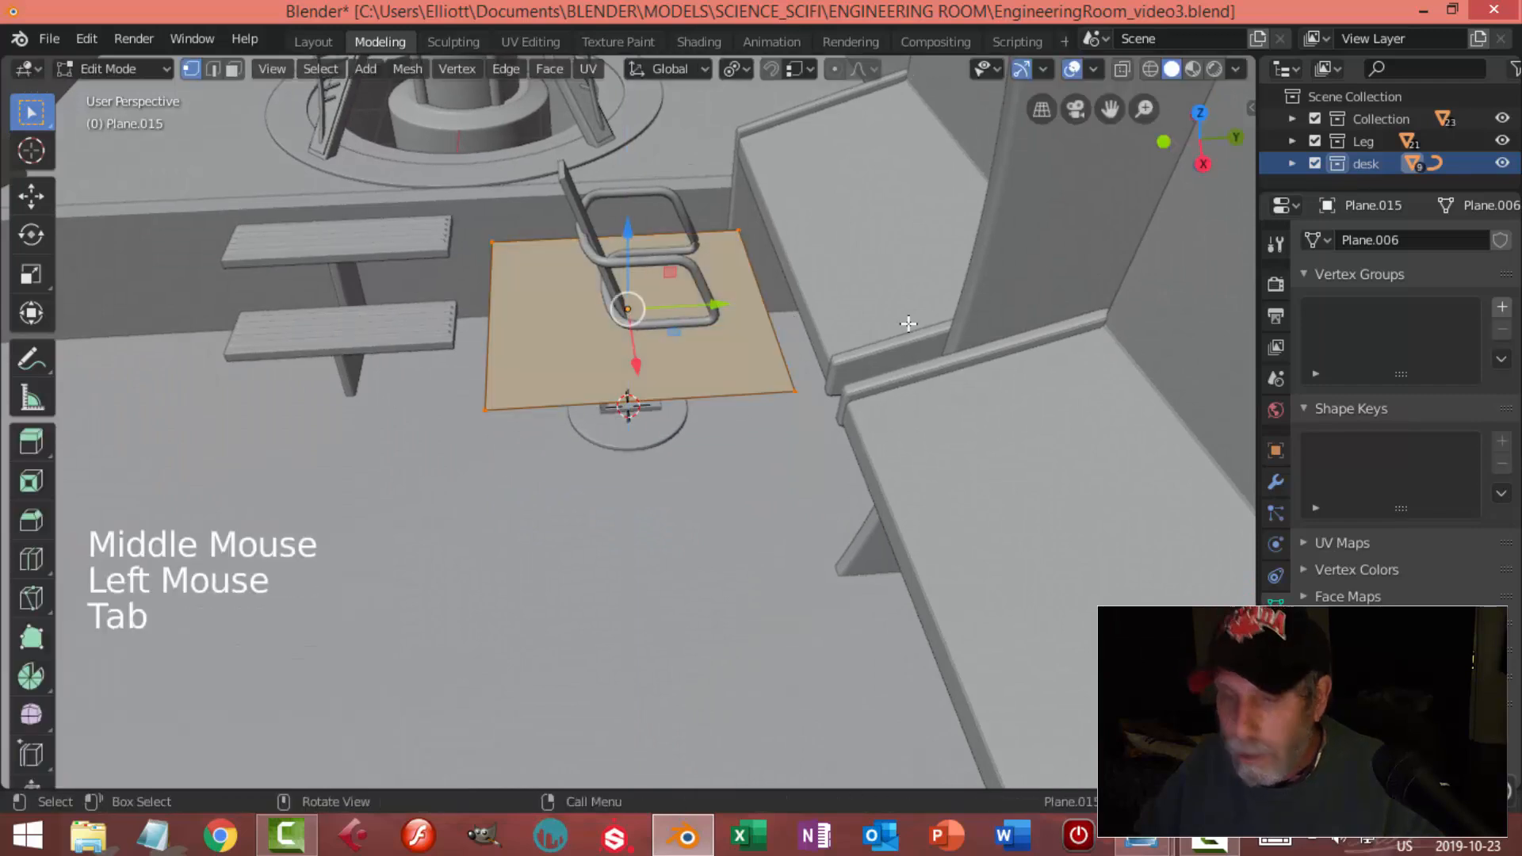
key(s)
click(758, 321)
drag(723, 308, 669, 214)
middle_drag(669, 222, 809, 357)
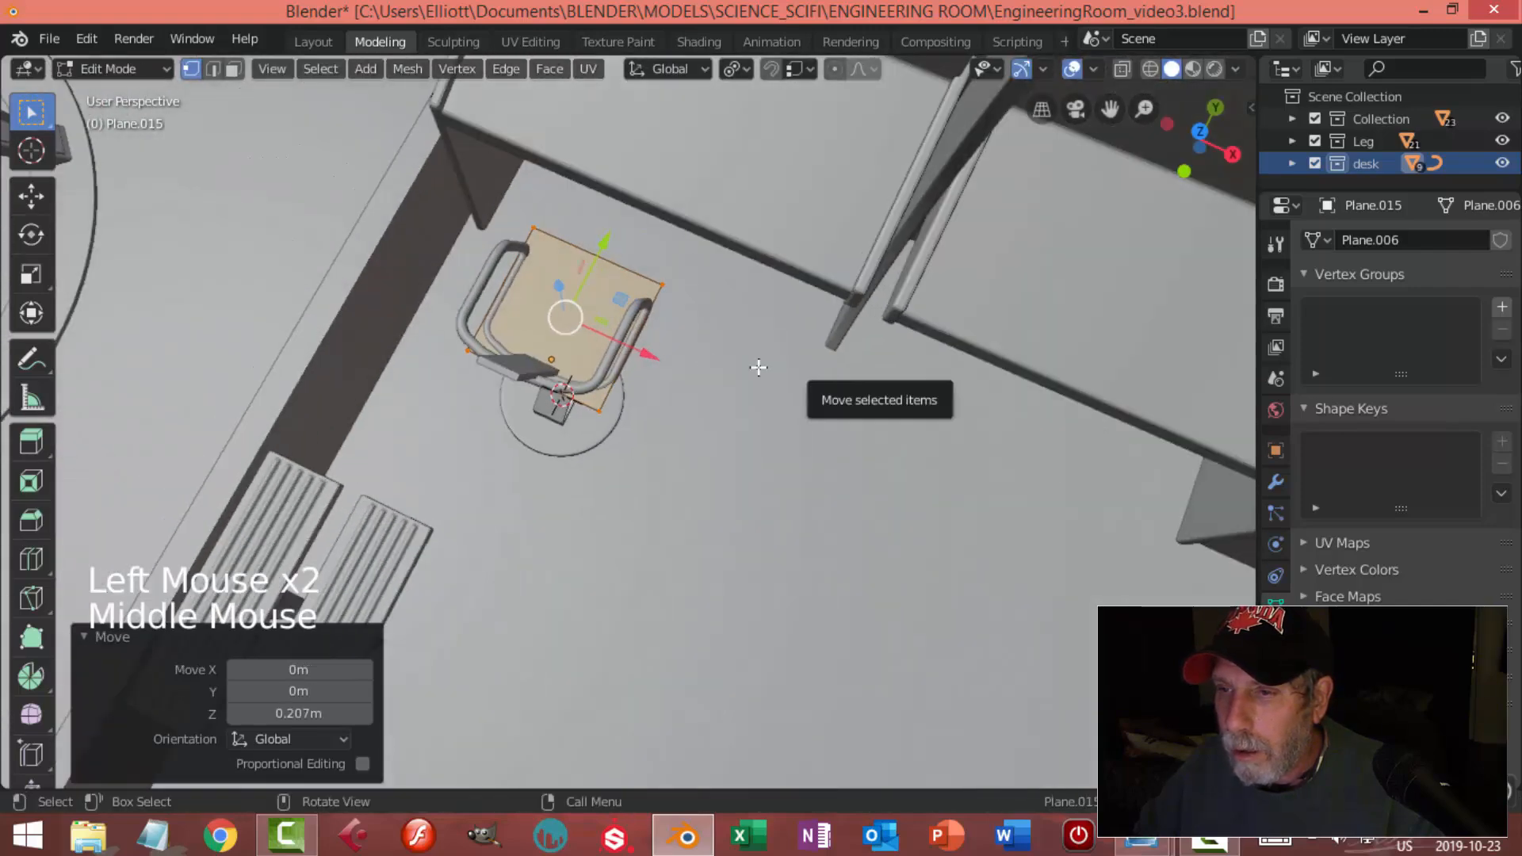
Narrow the seat plane to 0.874 along X so it fits between the armrest tubes
scroll(723, 359, up, 2)
key(s)
key(x)
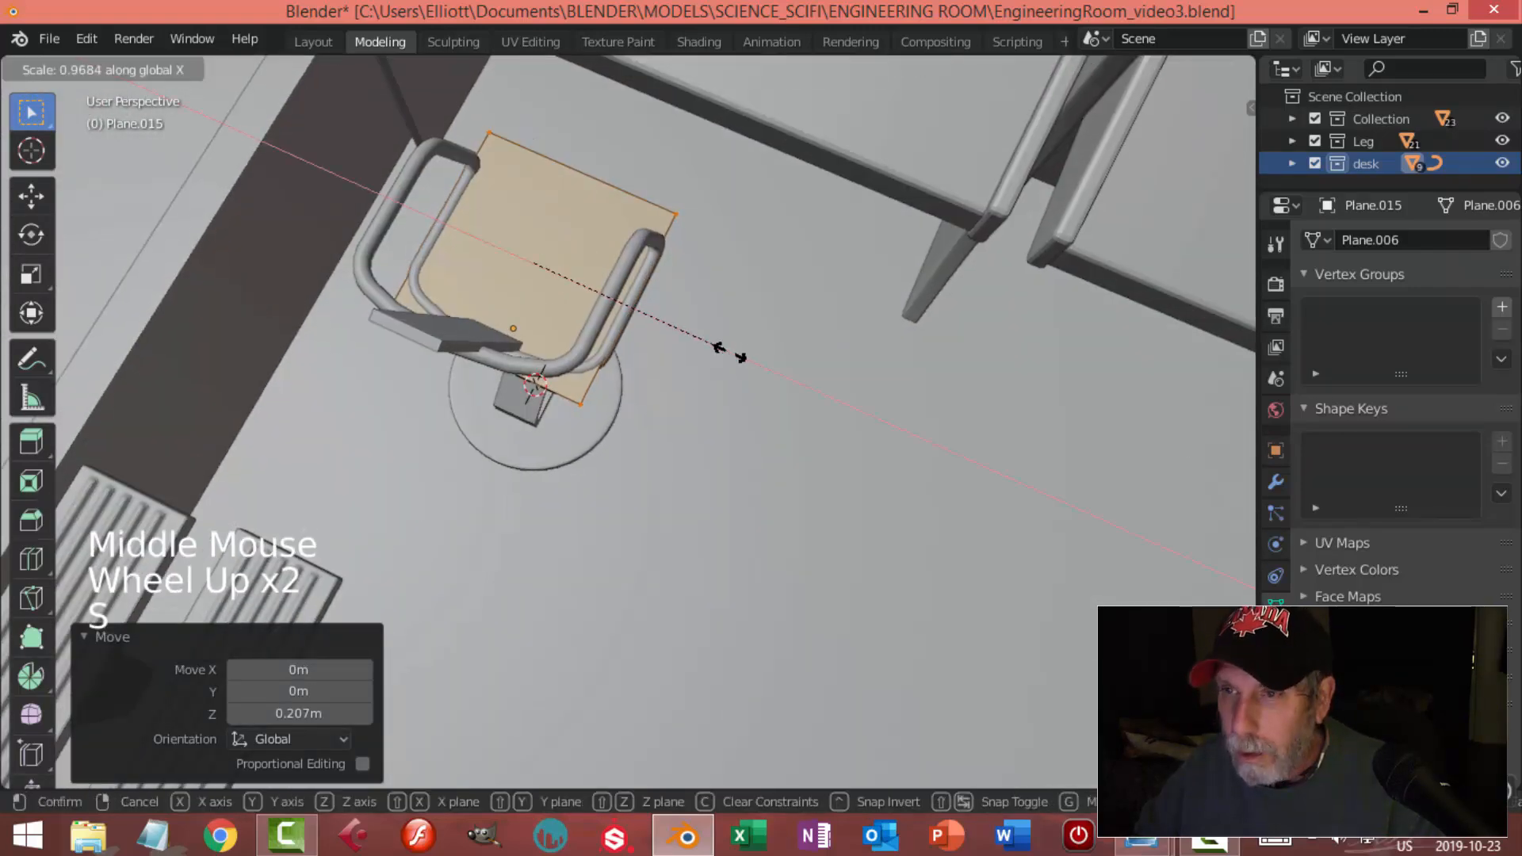
click(707, 343)
middle_drag(706, 344, 663, 273)
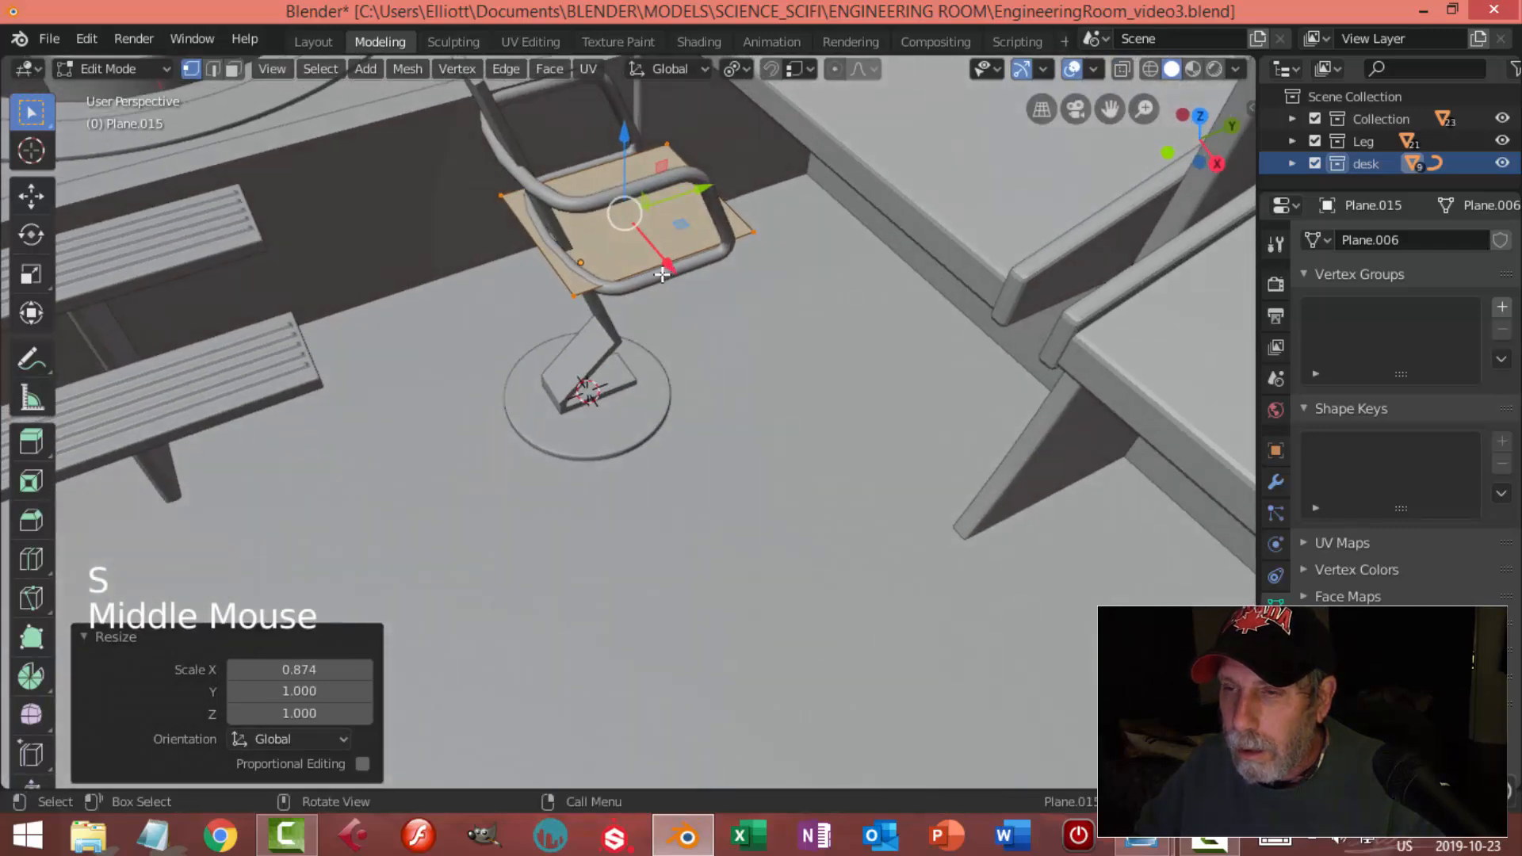
Adjust the seat's rear and front edges along Y to fit the armrest frame, moving the front edge -0.0568 m
key(2)
click(565, 263)
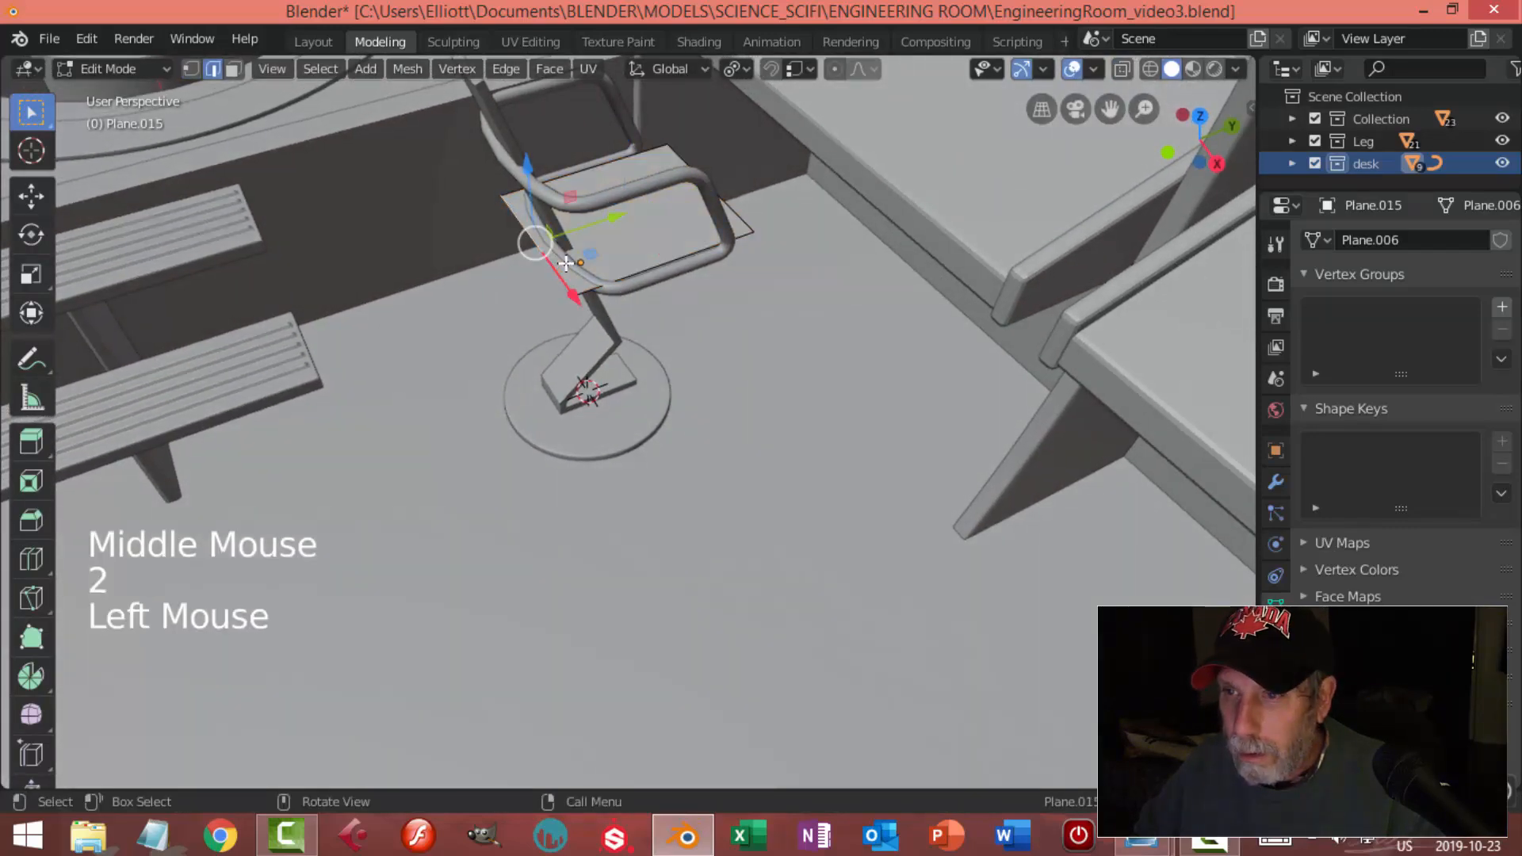
drag(590, 228, 624, 224)
middle_drag(738, 262, 730, 262)
click(794, 225)
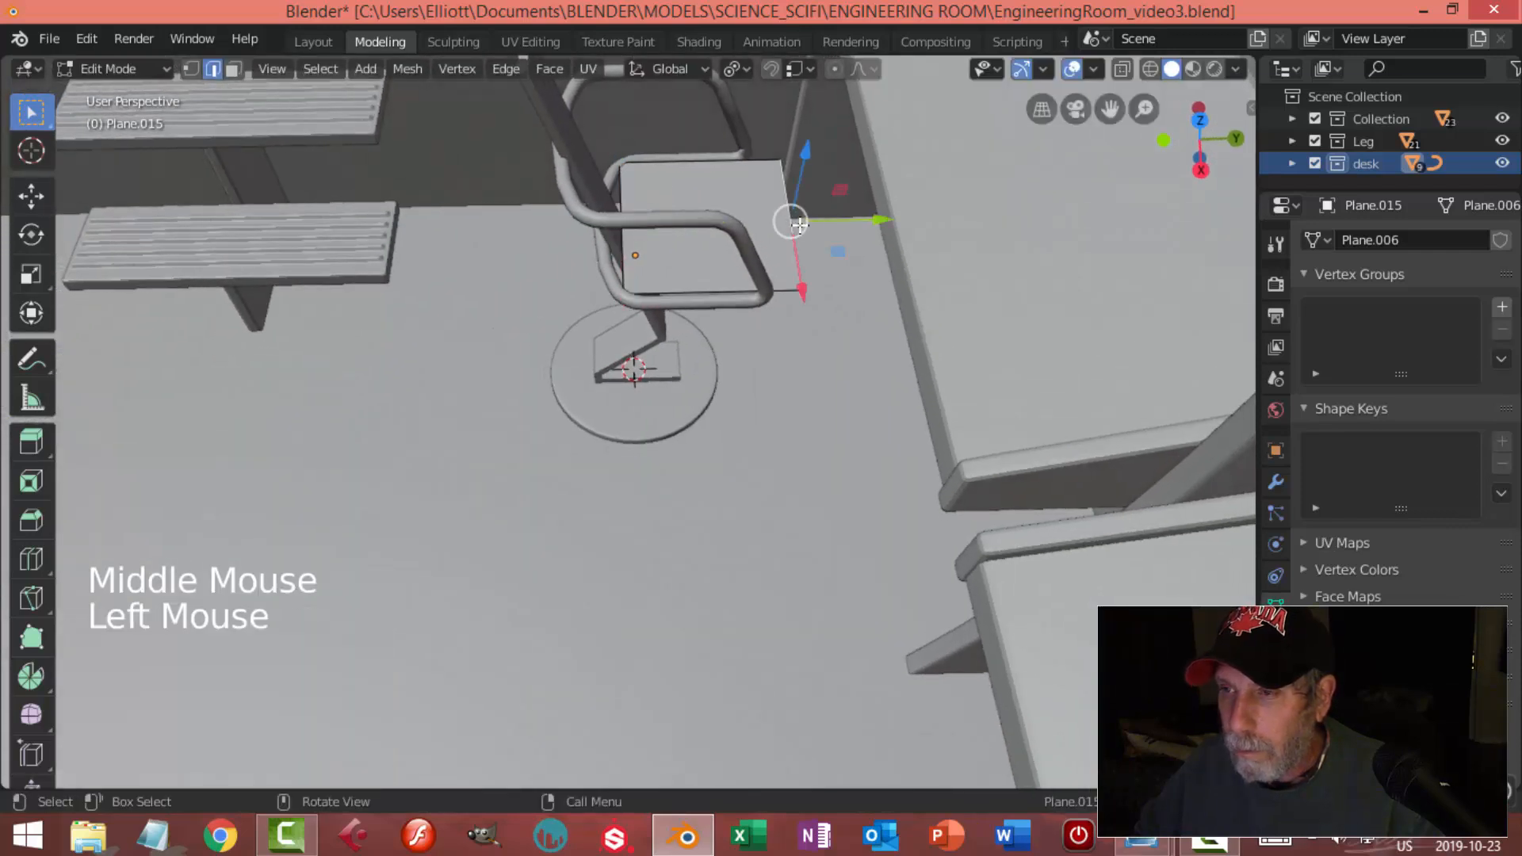
drag(868, 221, 855, 222)
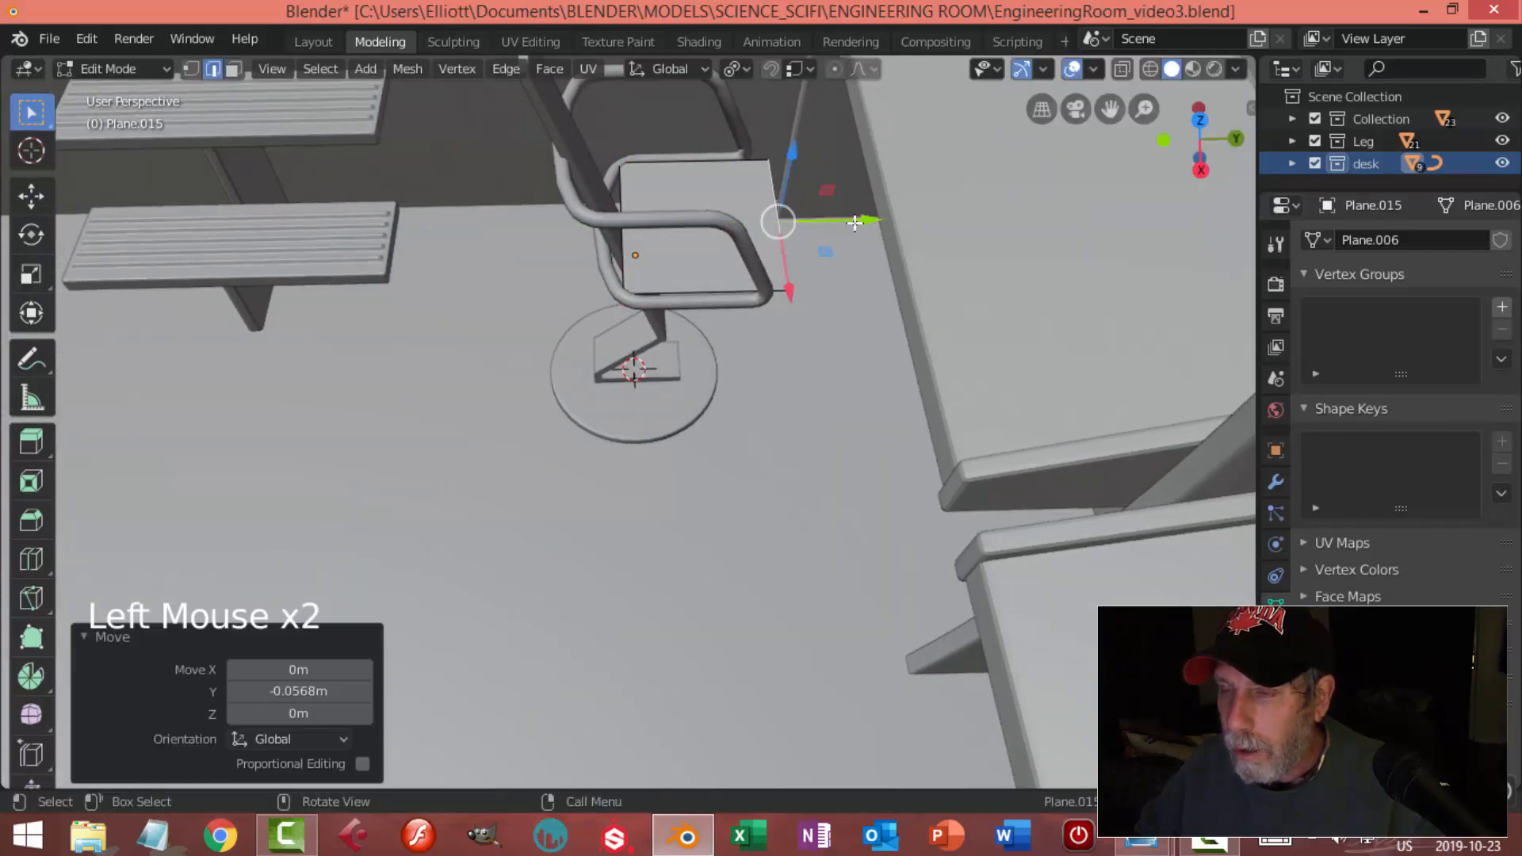
Extrude the seat plane upward about 0.079 m into a slab and lower the whole seat slightly
key(a)
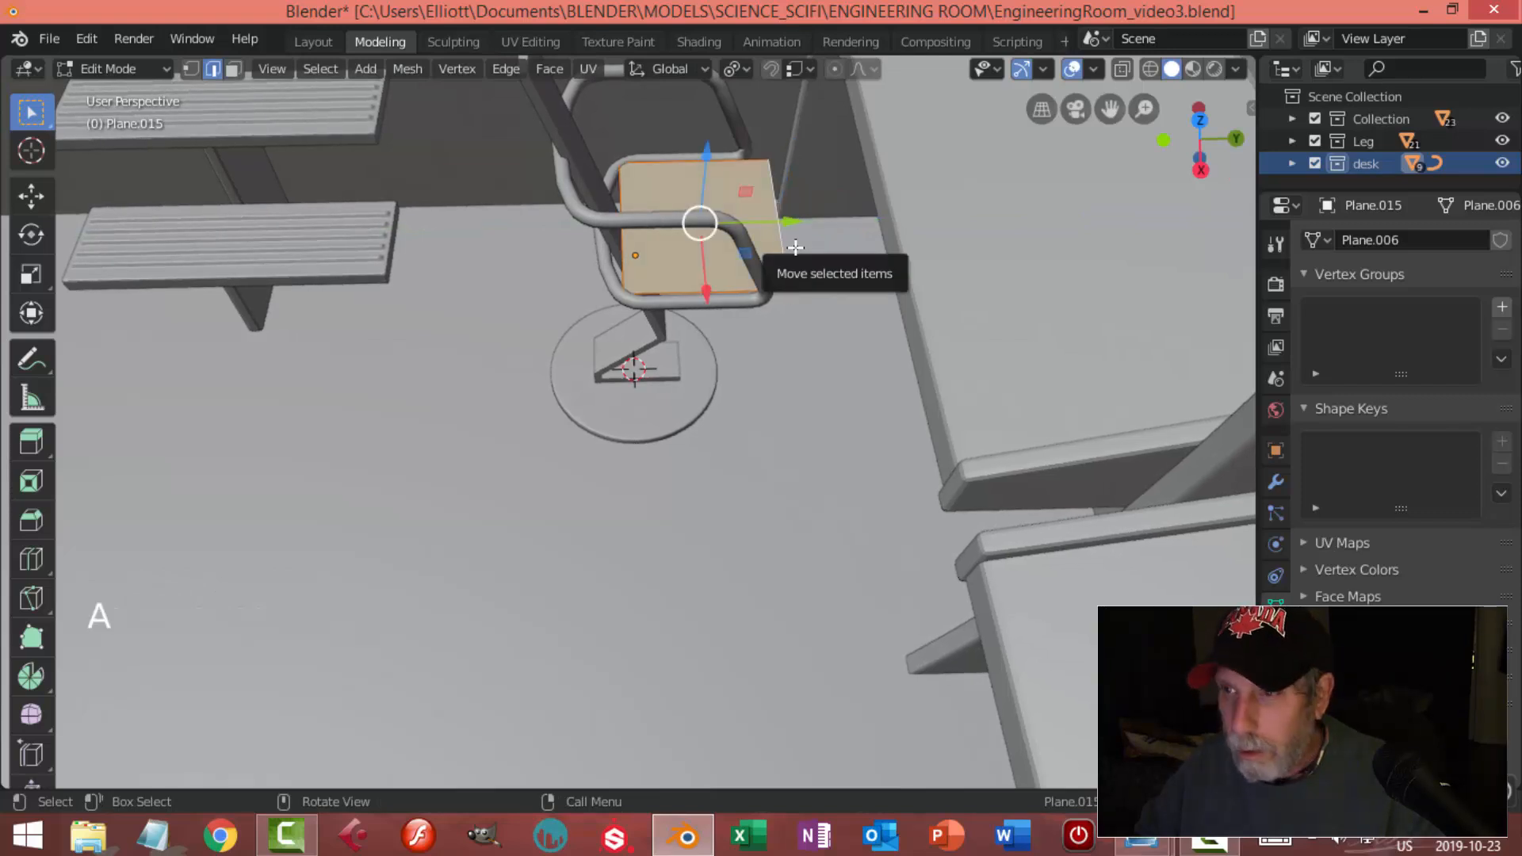
scroll(801, 278, down, 3)
middle_drag(801, 277, 775, 255)
key(e)
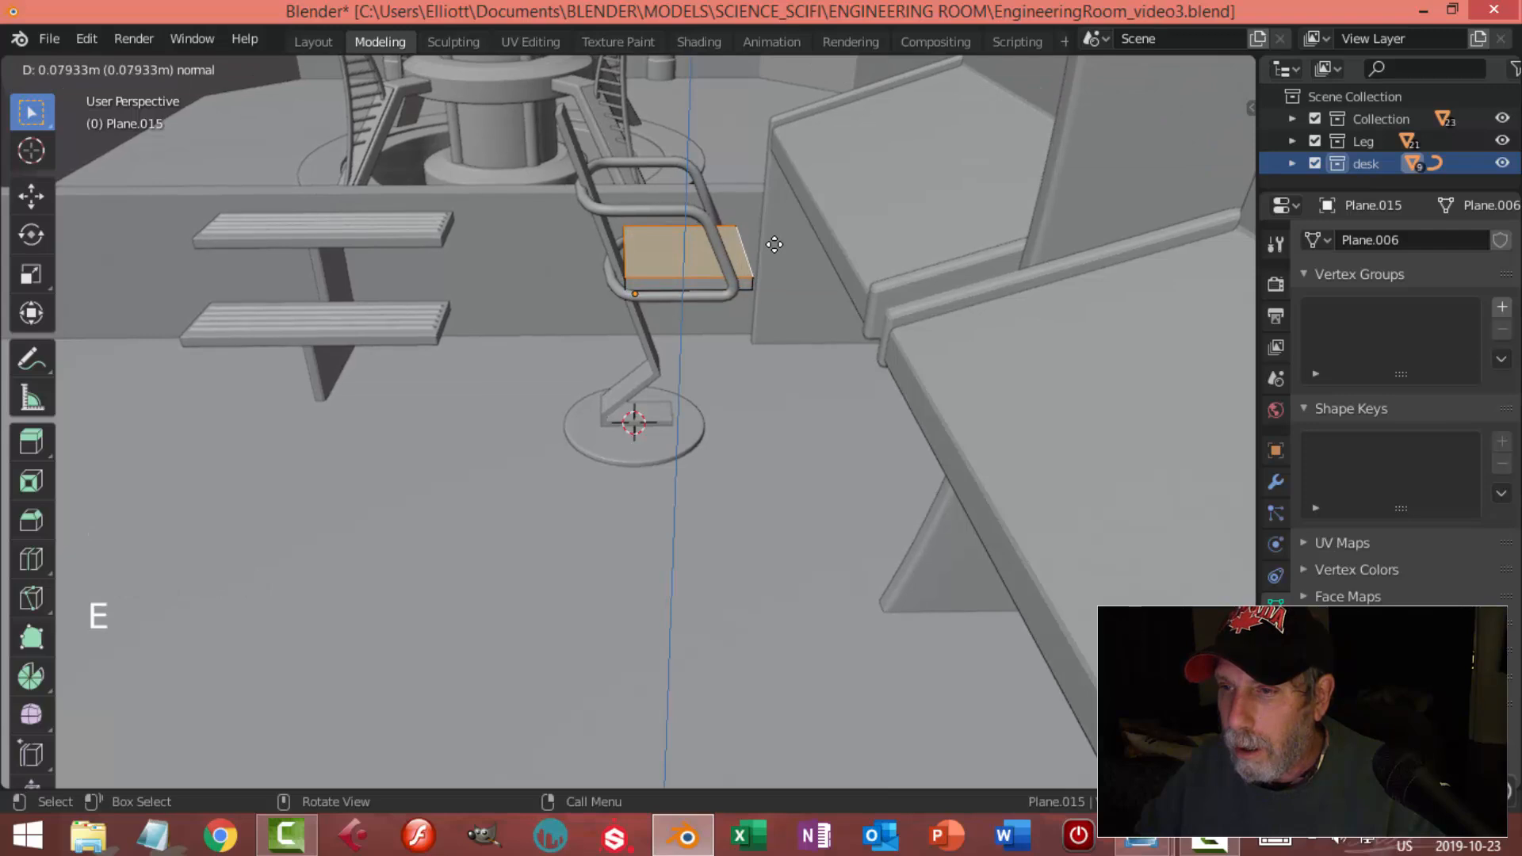
click(775, 245)
key(a)
drag(691, 179, 780, 269)
key(Tab)
key(alt+a)
Add two centred loop cuts running front to back on the seat
middle_drag(780, 269, 709, 361)
scroll(753, 337, up, 2)
click(756, 240)
key(Tab)
key(ctrl+r)
scroll(709, 361, up, 2)
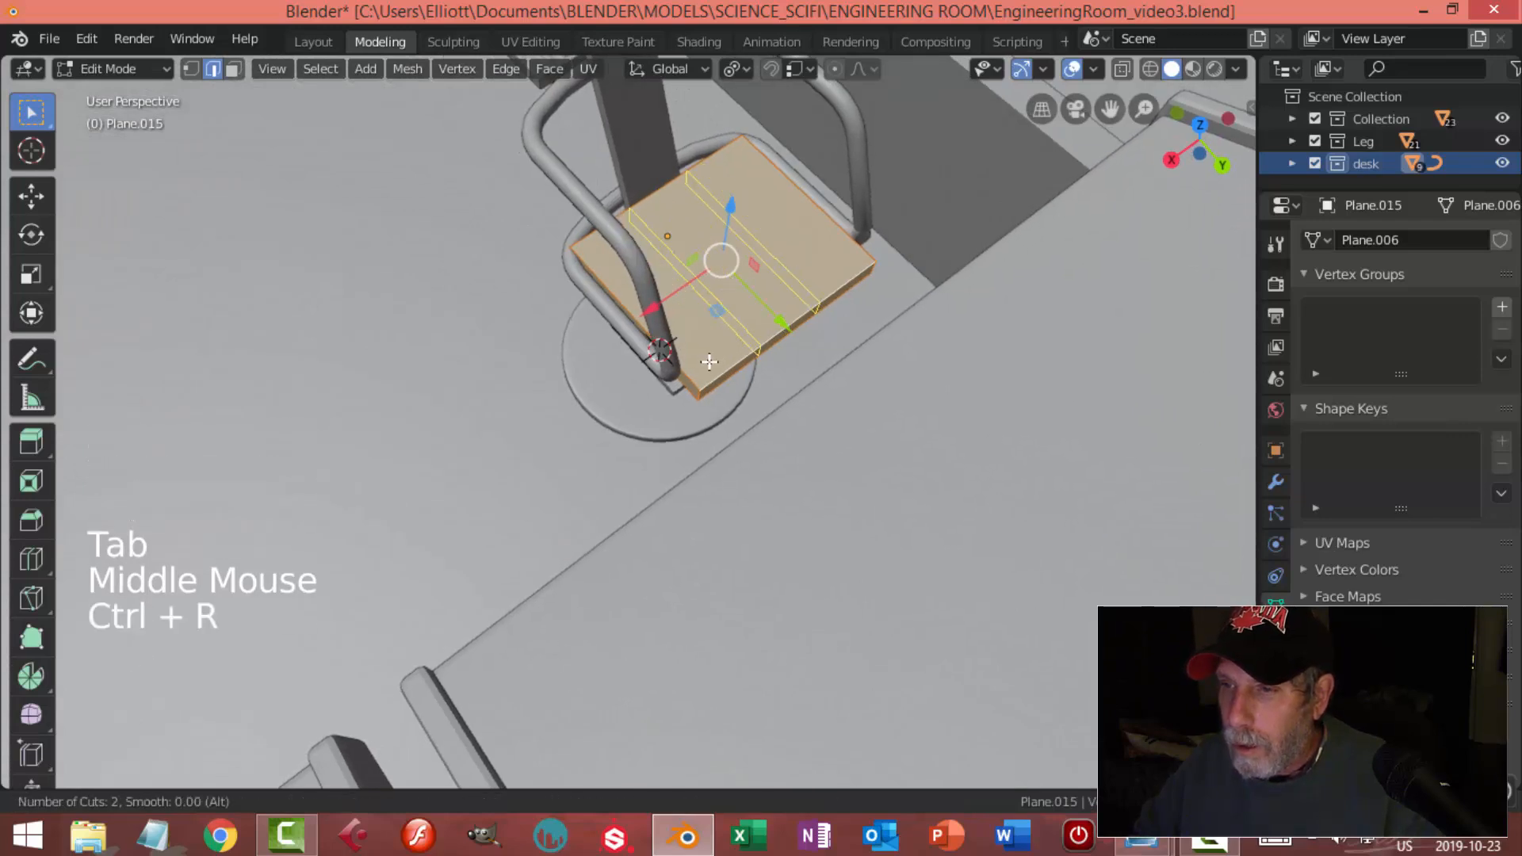
scroll(709, 361, down, 1)
click(709, 361)
right_click(806, 336)
key(s)
key(x)
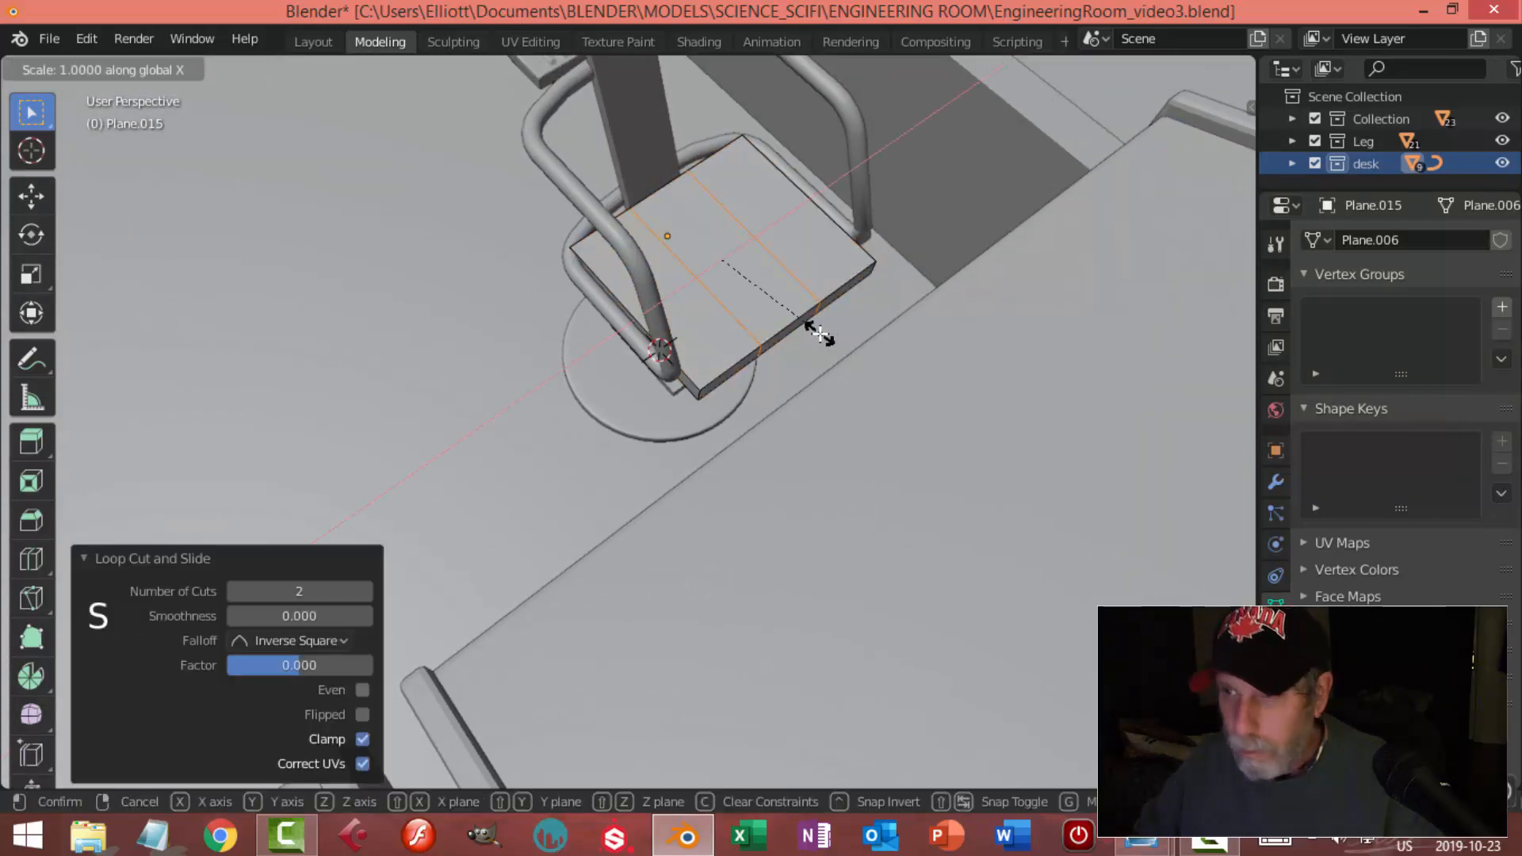
click(972, 333)
Set the pivot point to Median Point and spread the two loop cuts toward the seat's sides, scaling 2.661 along X
click(743, 71)
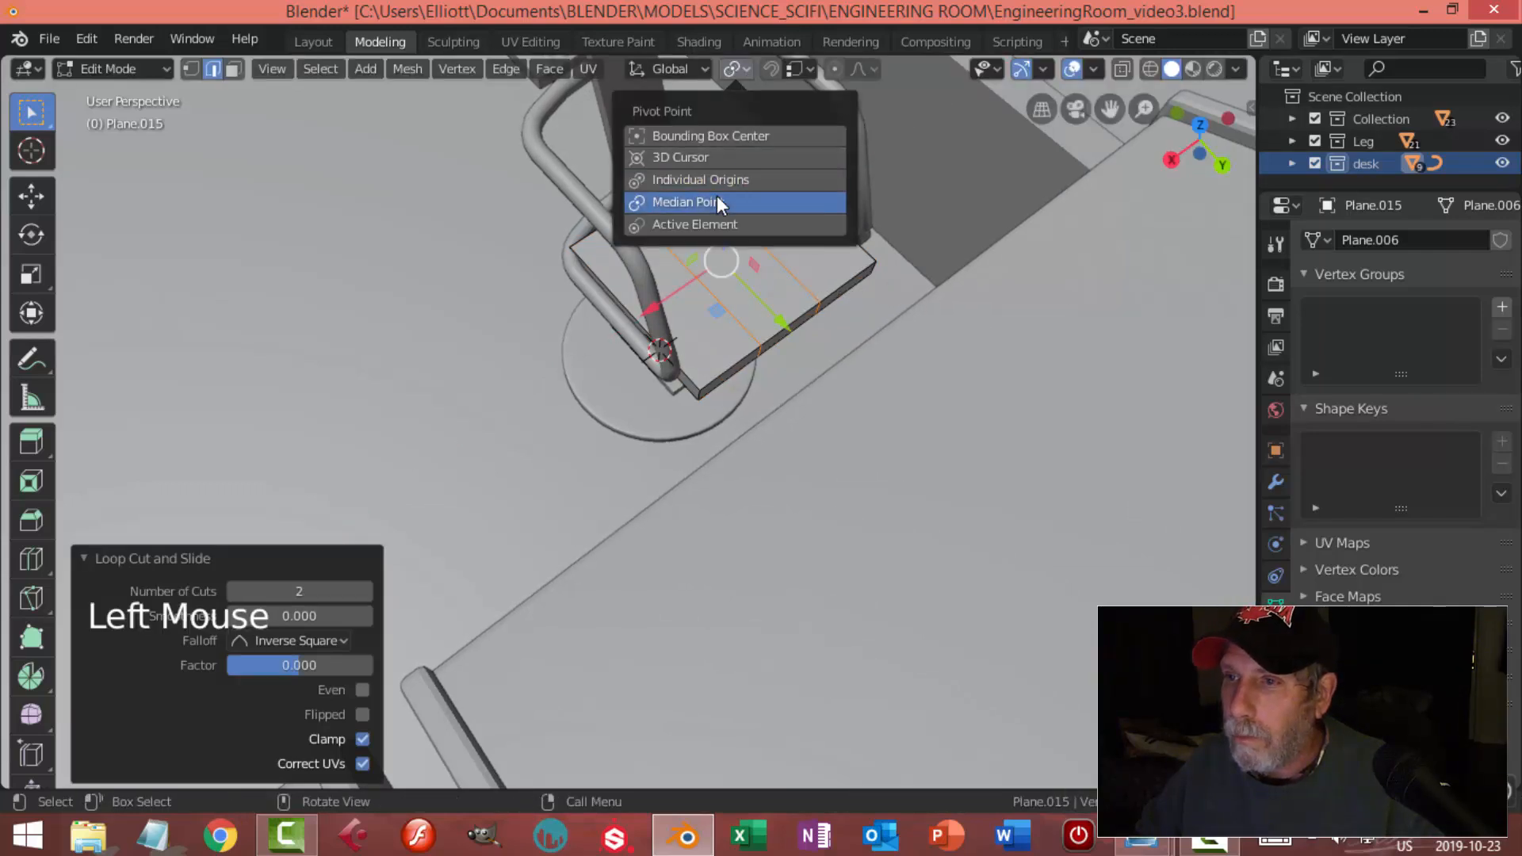
key(s)
key(x)
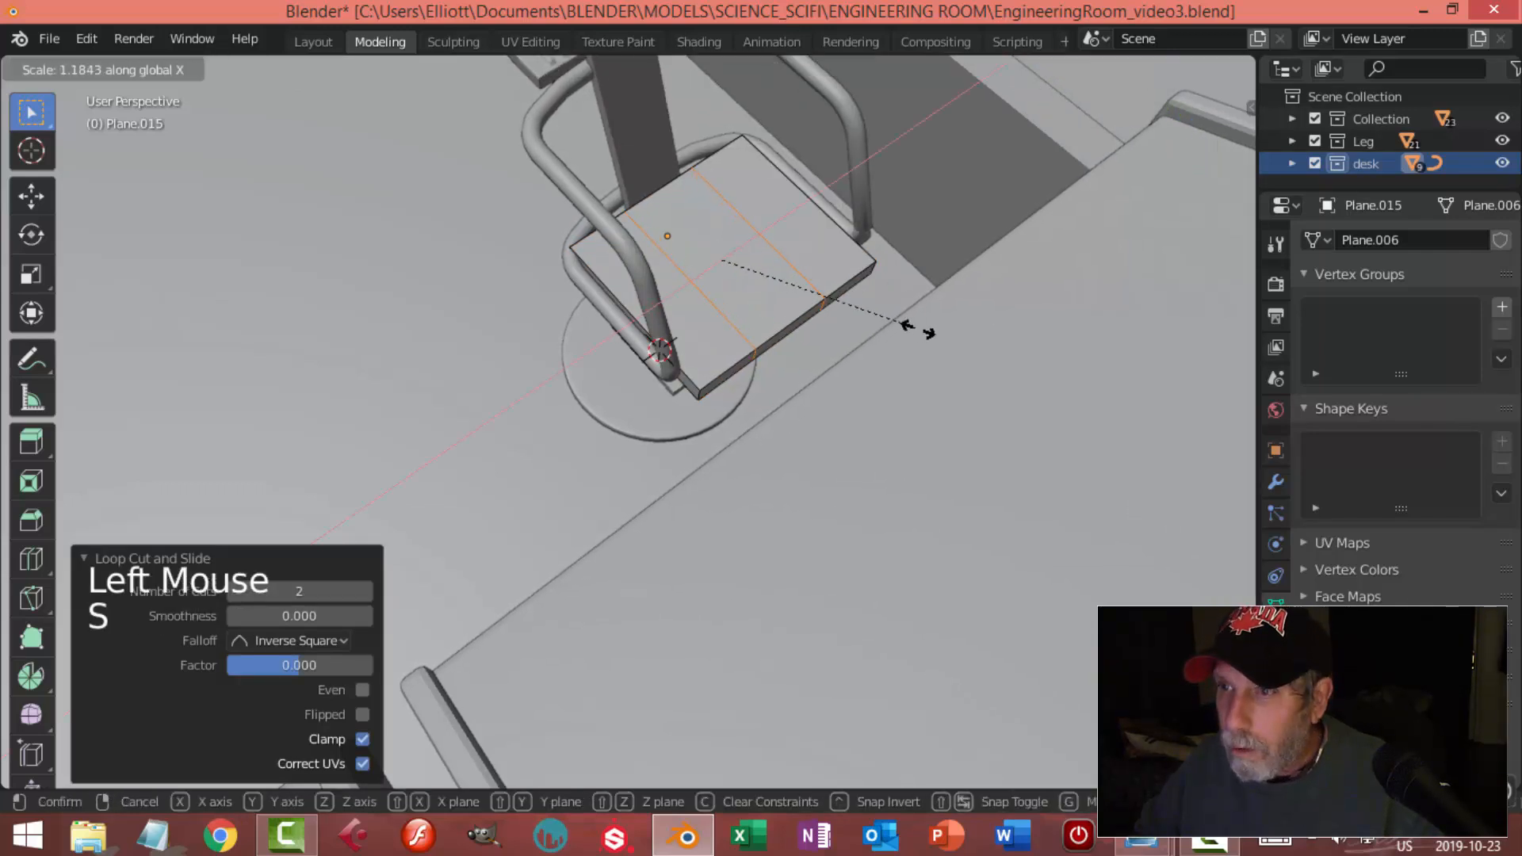
click(1178, 166)
Add two crosswise loop cuts to the seat and spread them toward the front and rear edges, scaling about 2.58 along Y
middle_drag(792, 355, 654, 294)
key(ctrl+r)
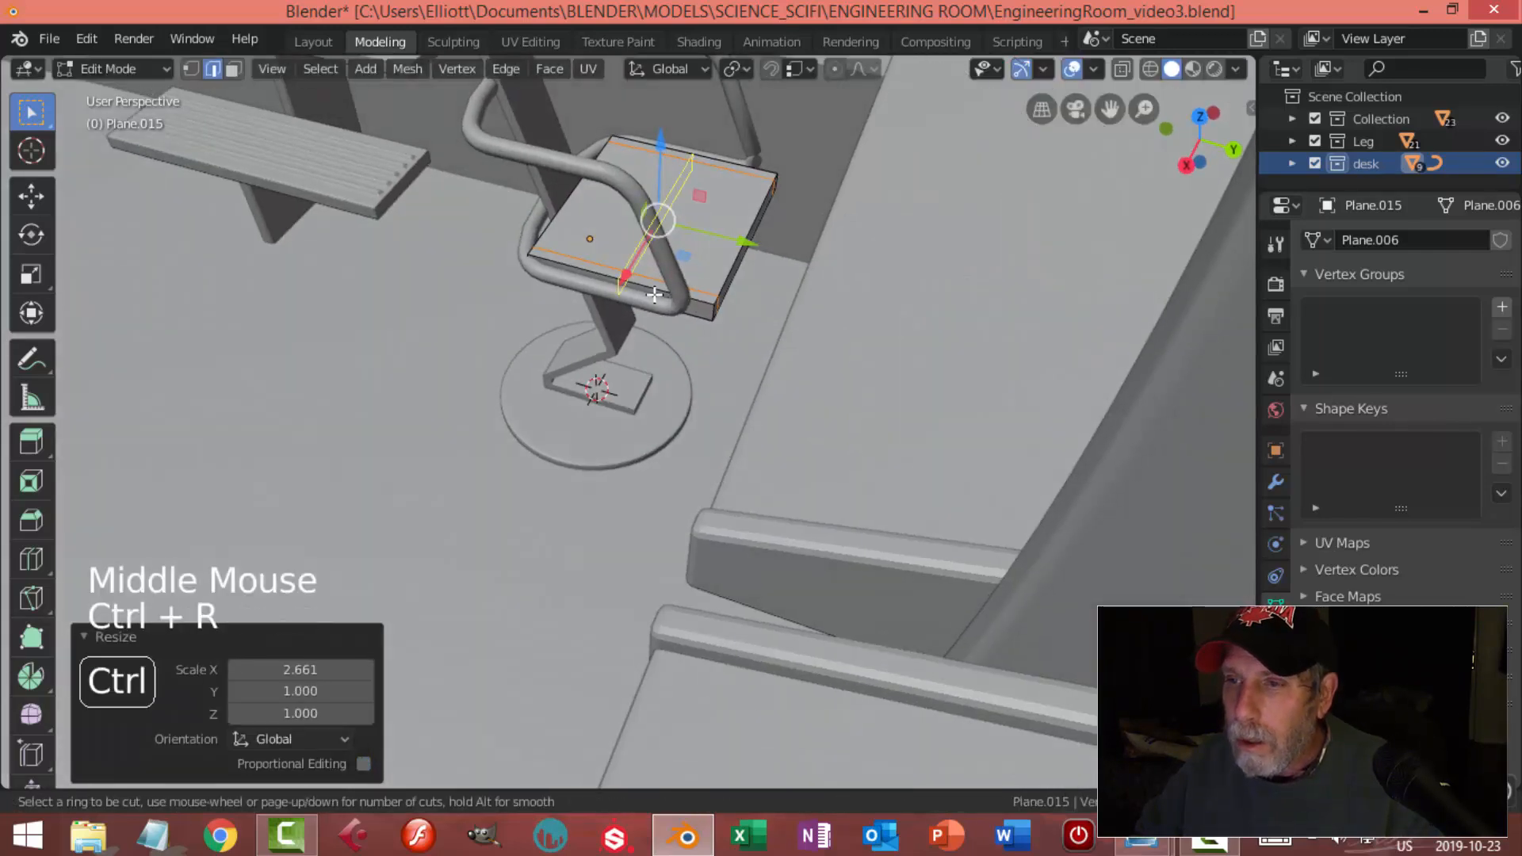
click(653, 294)
right_click(642, 292)
middle_drag(731, 345, 745, 349)
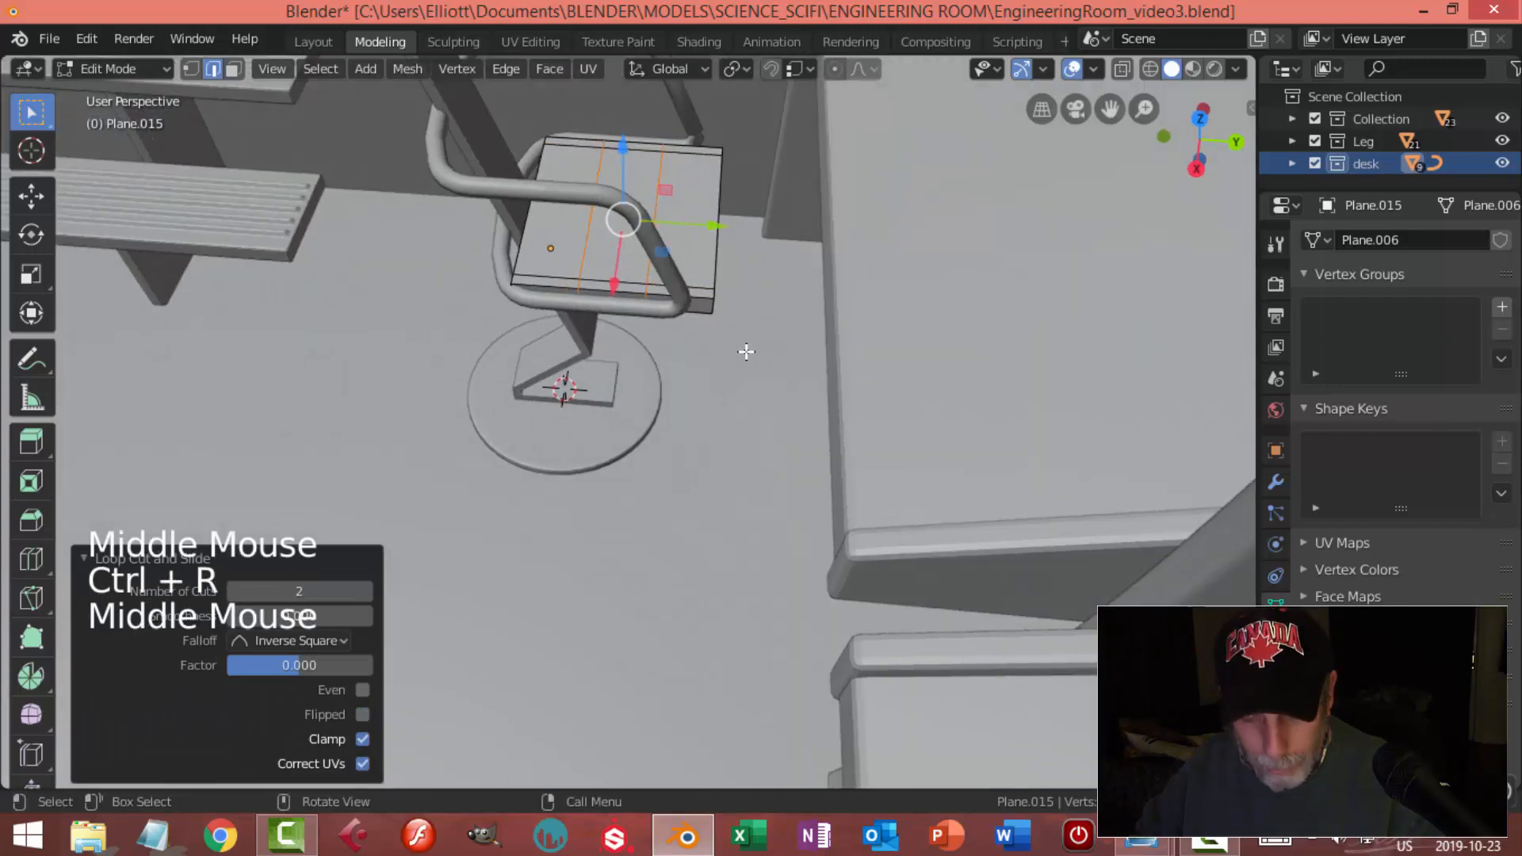
key(s)
key(y)
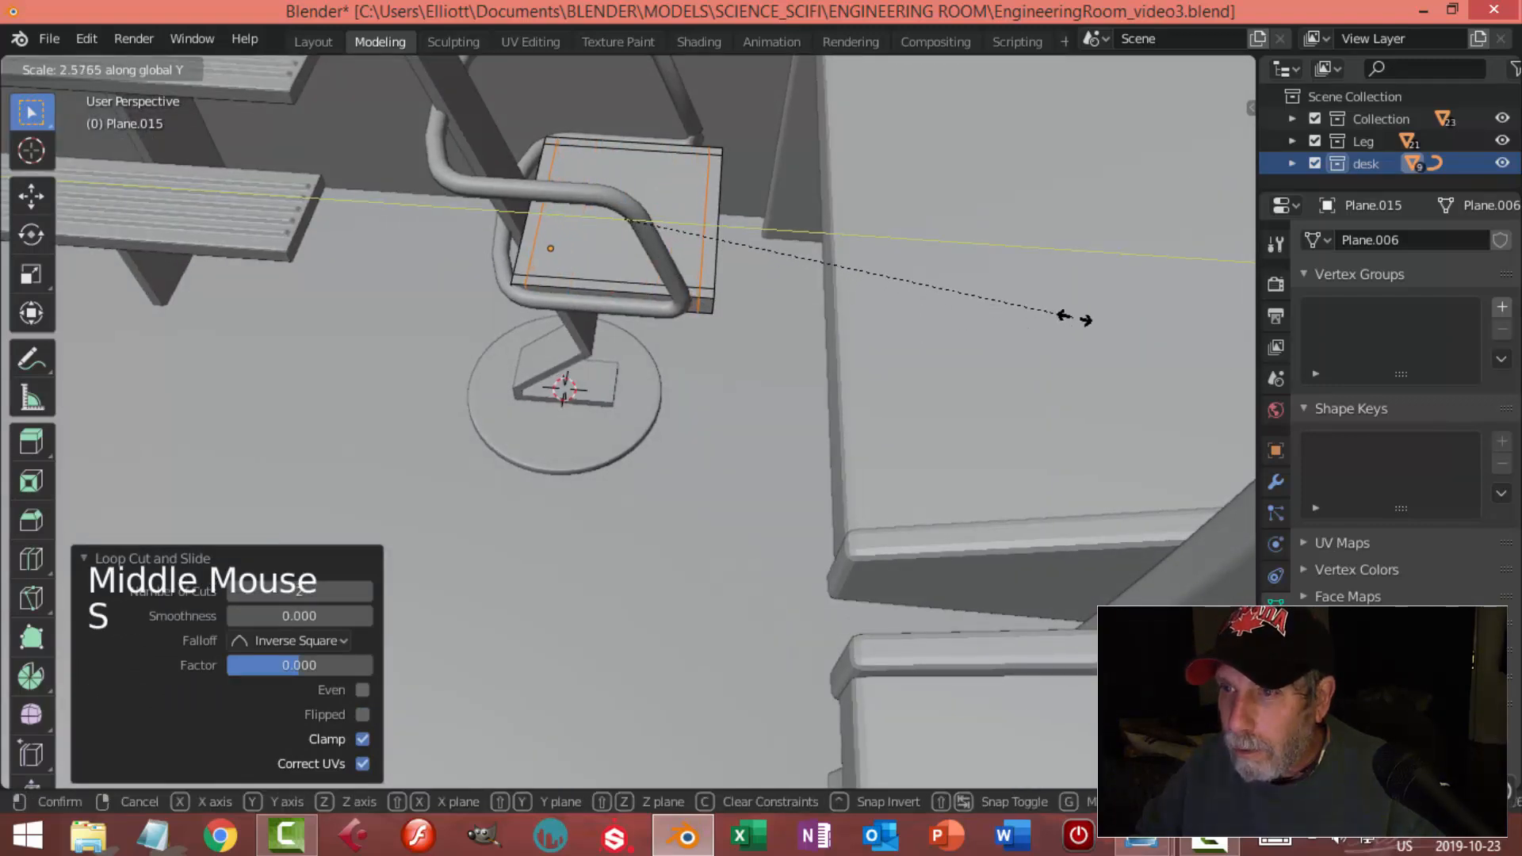
click(1087, 317)
Return to Object Mode and give the seat a level 2 subdivision surface
key(Tab)
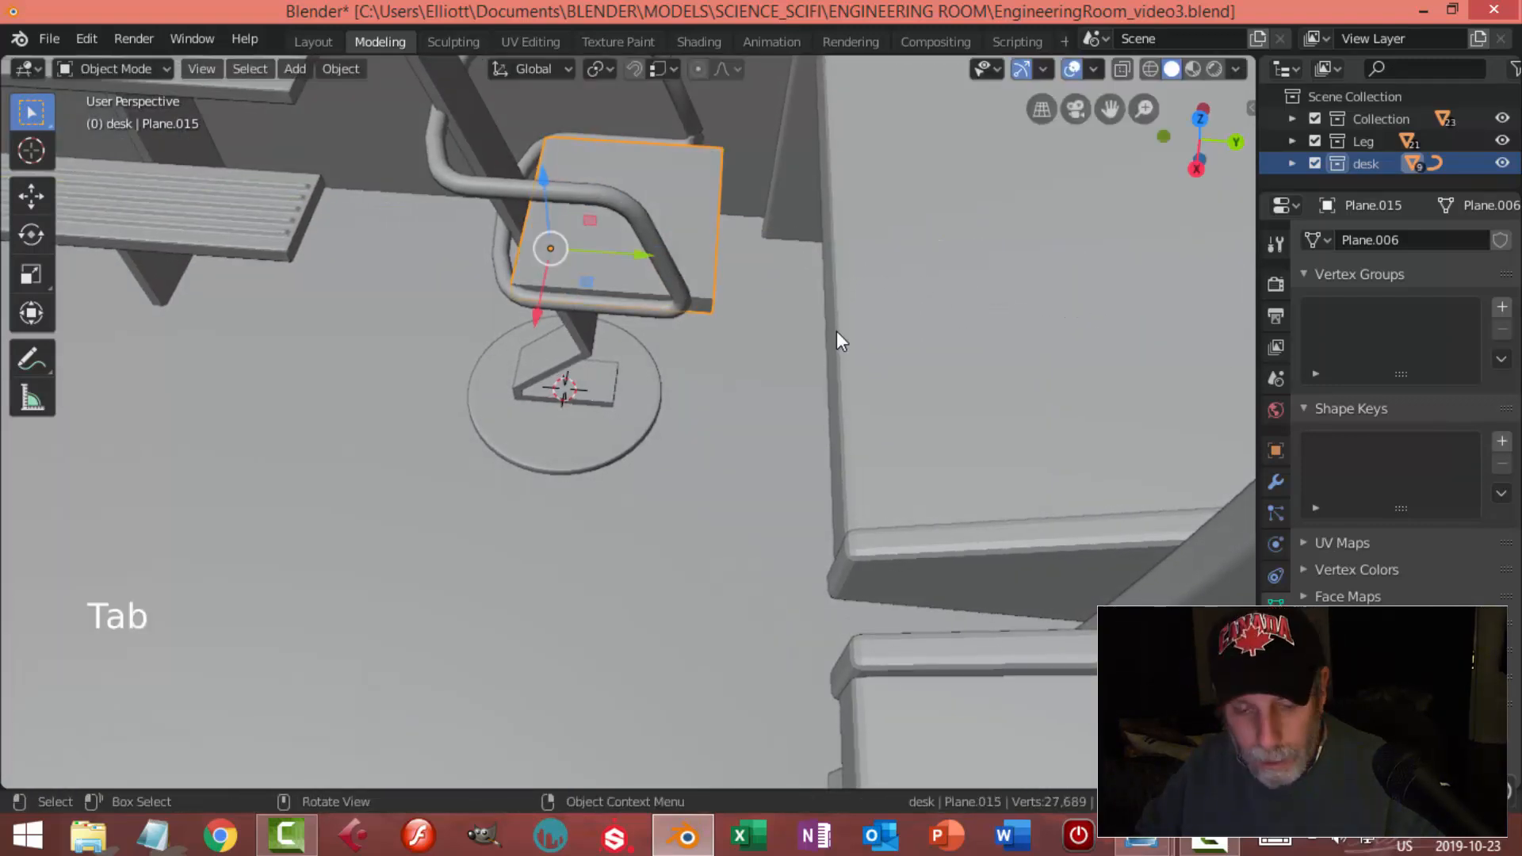
key(ctrl+2)
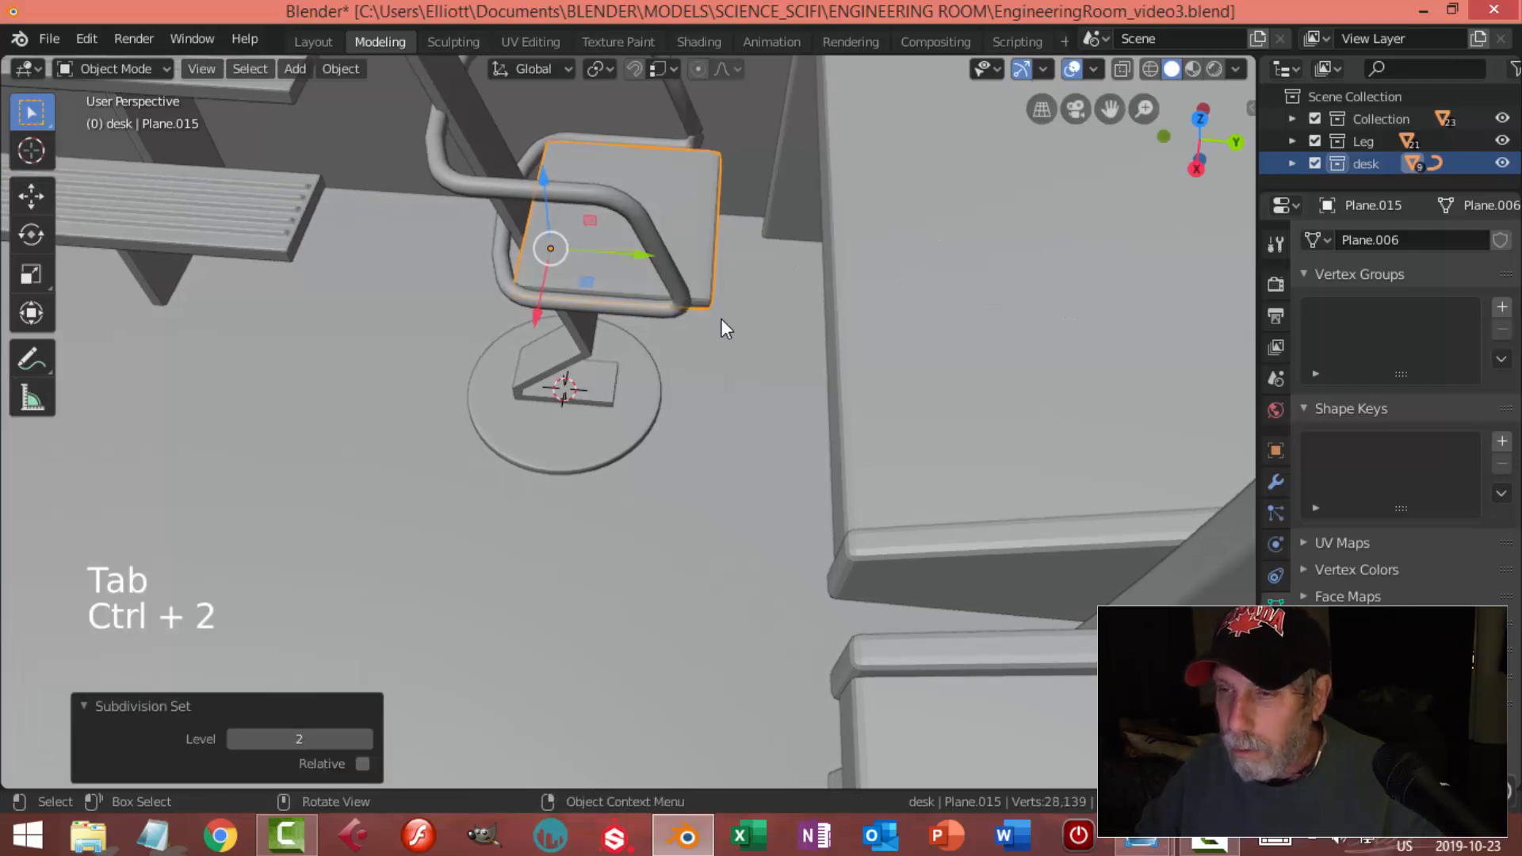
right_click(696, 201)
key(alt+a)
Examine the assembled chair and its proportions against the desks and benches from several angles
middle_drag(766, 282, 613, 306)
scroll(707, 289, up, 2)
click(523, 268)
middle_drag(523, 267, 590, 307)
click(555, 260)
key(alt+a)
scroll(558, 291, down, 3)
middle_drag(590, 307, 673, 414)
scroll(801, 330, down, 3)
scroll(801, 330, down, 1)
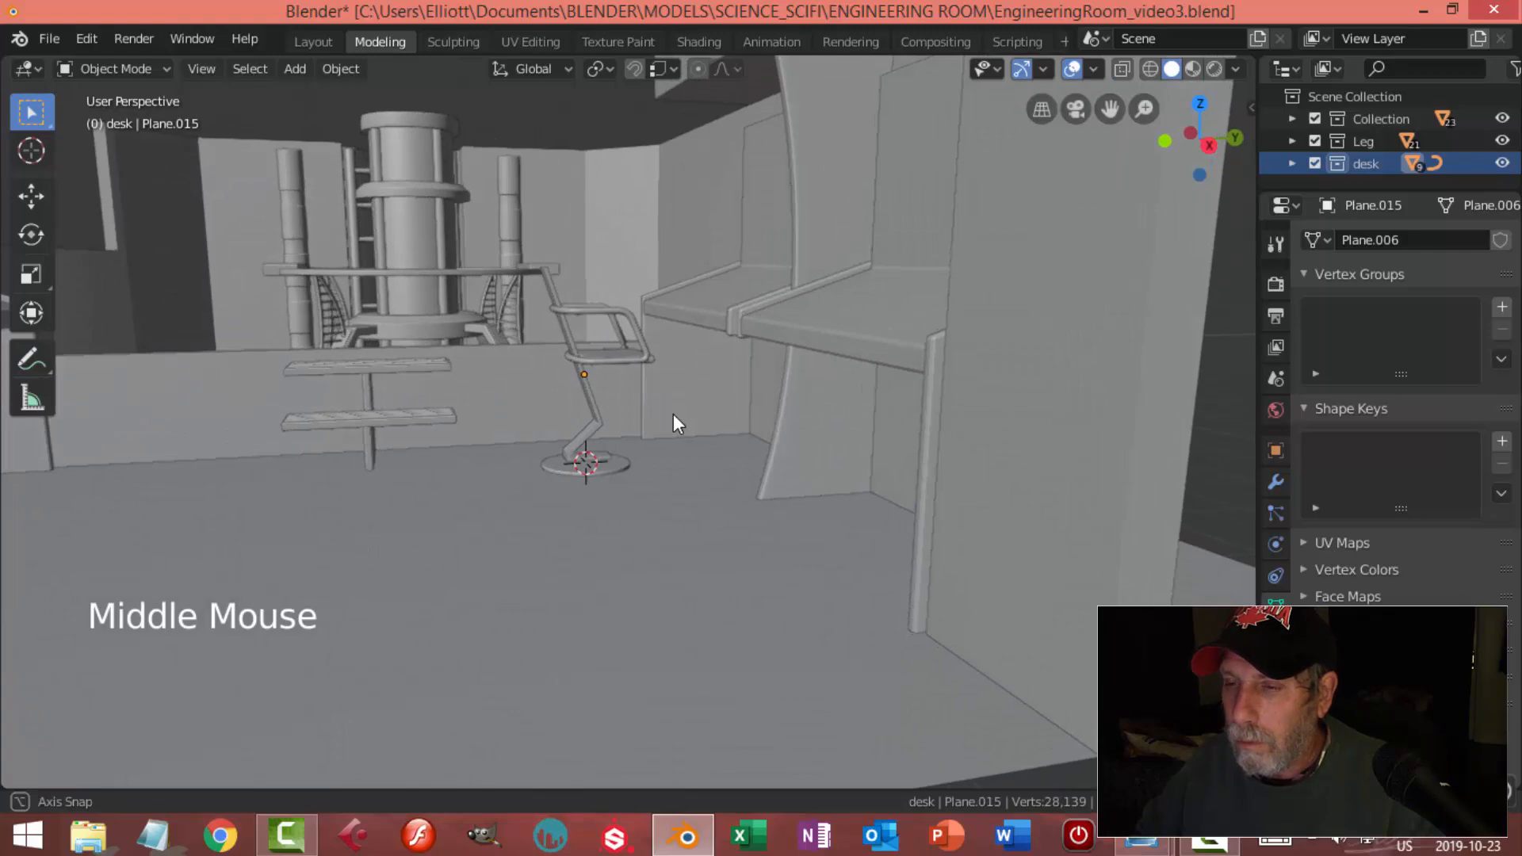
middle_drag(662, 415, 773, 430)
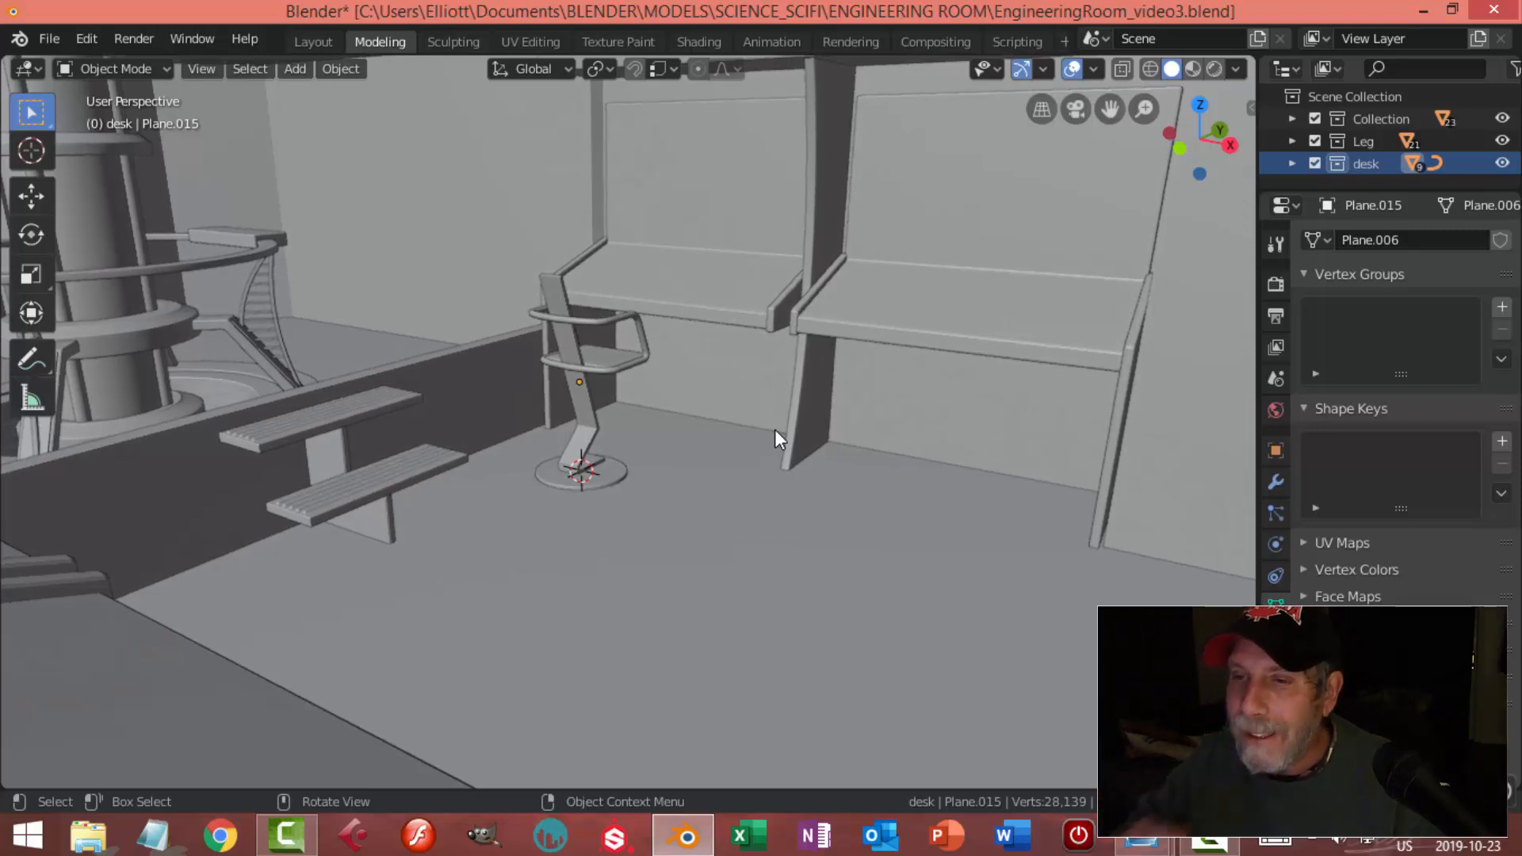
scroll(716, 468, down, 3)
middle_drag(710, 480, 643, 455)
scroll(545, 311, up, 2)
Select all the chair's parts including its round base, scale them up by about 1.18, and raise them 0.122 m
click(581, 335)
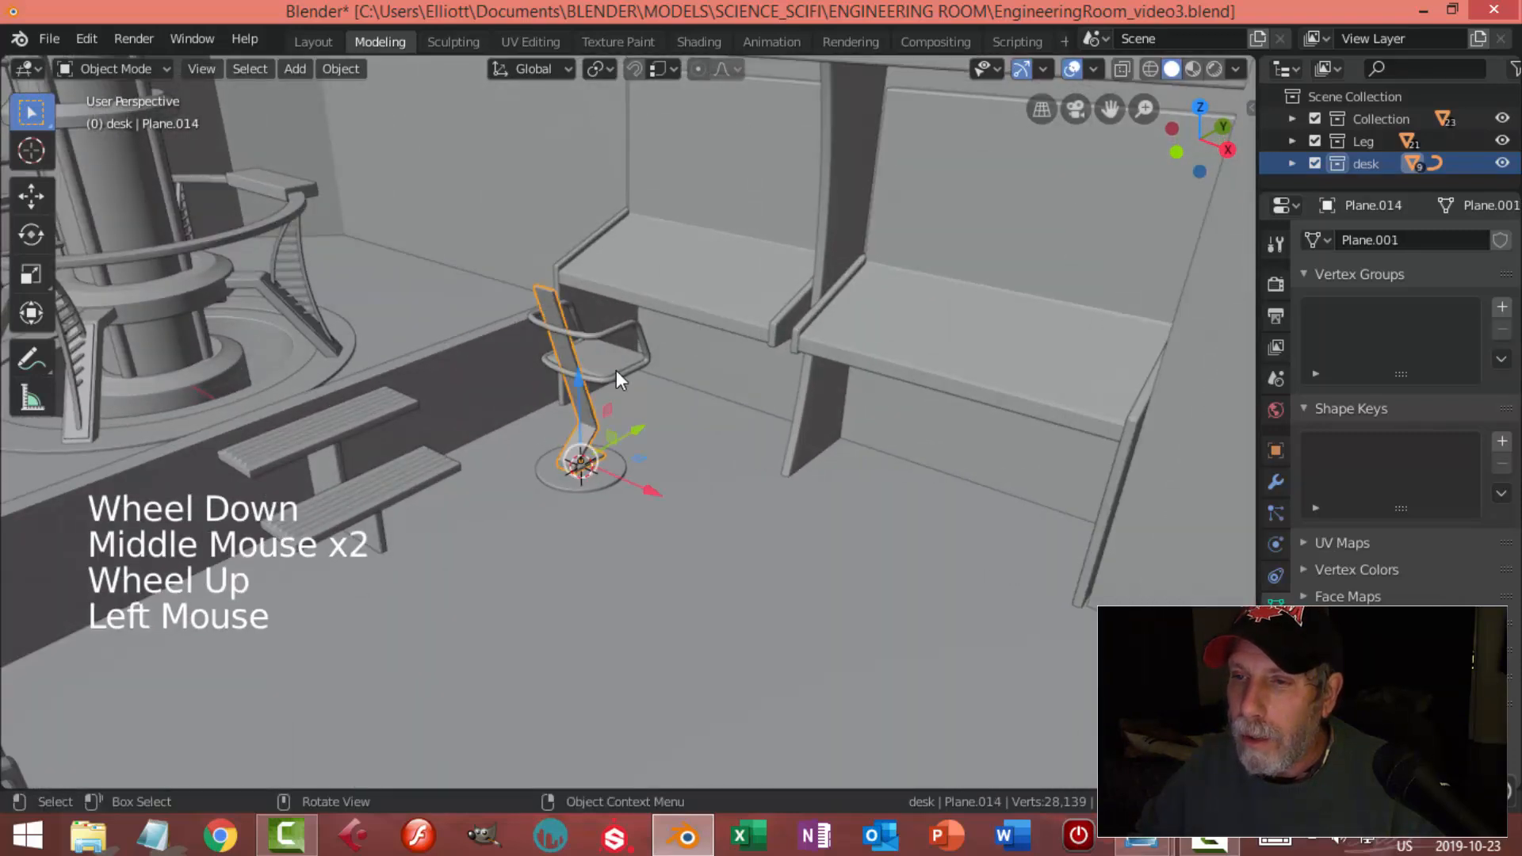
scroll(602, 339, up, 2)
shift+click(610, 294)
shift+click(611, 326)
shift+click(593, 498)
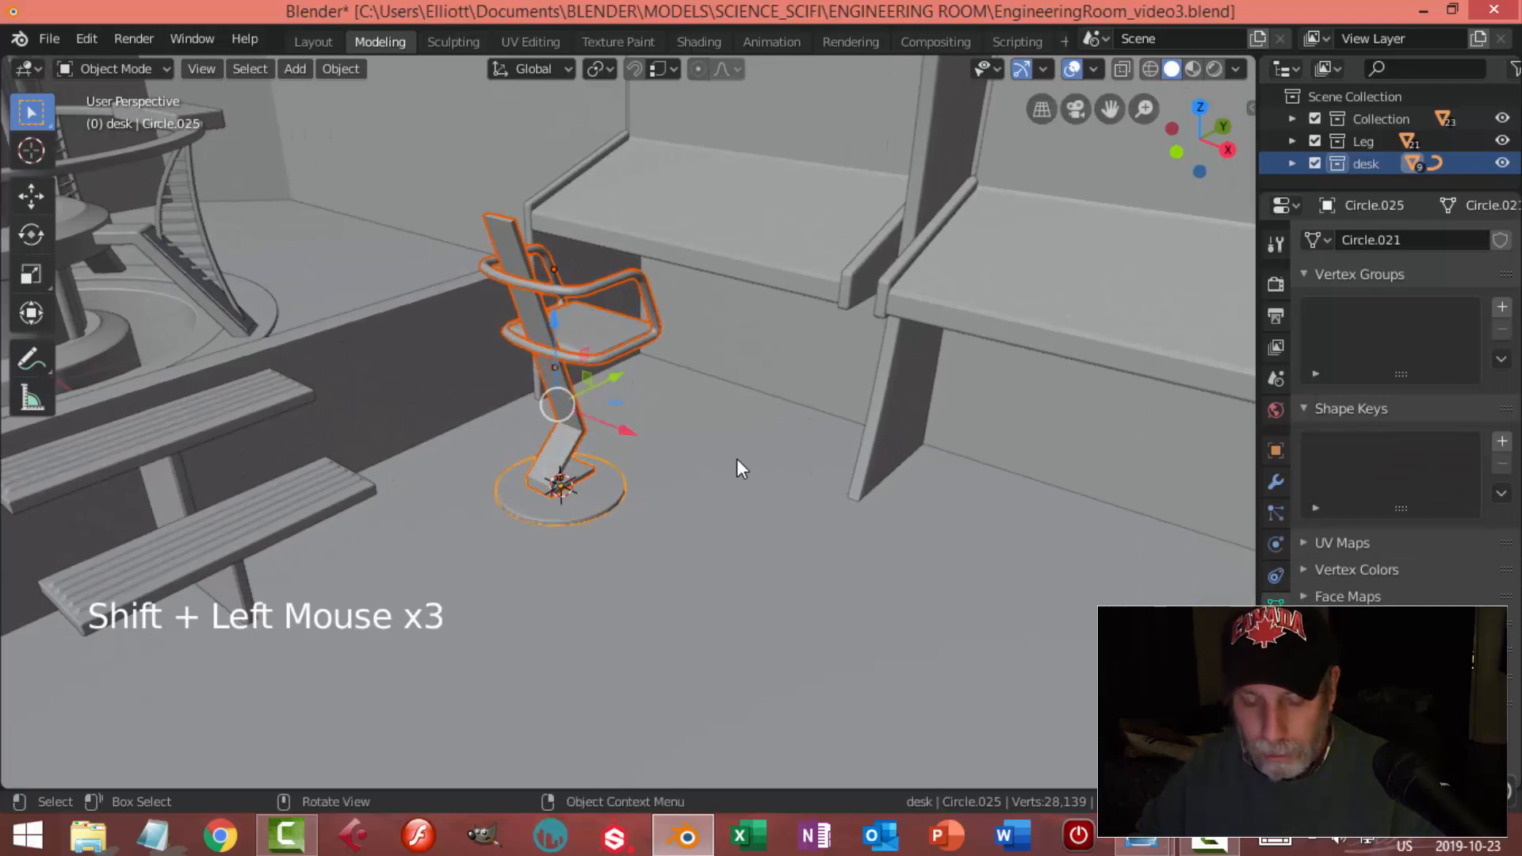
key(s)
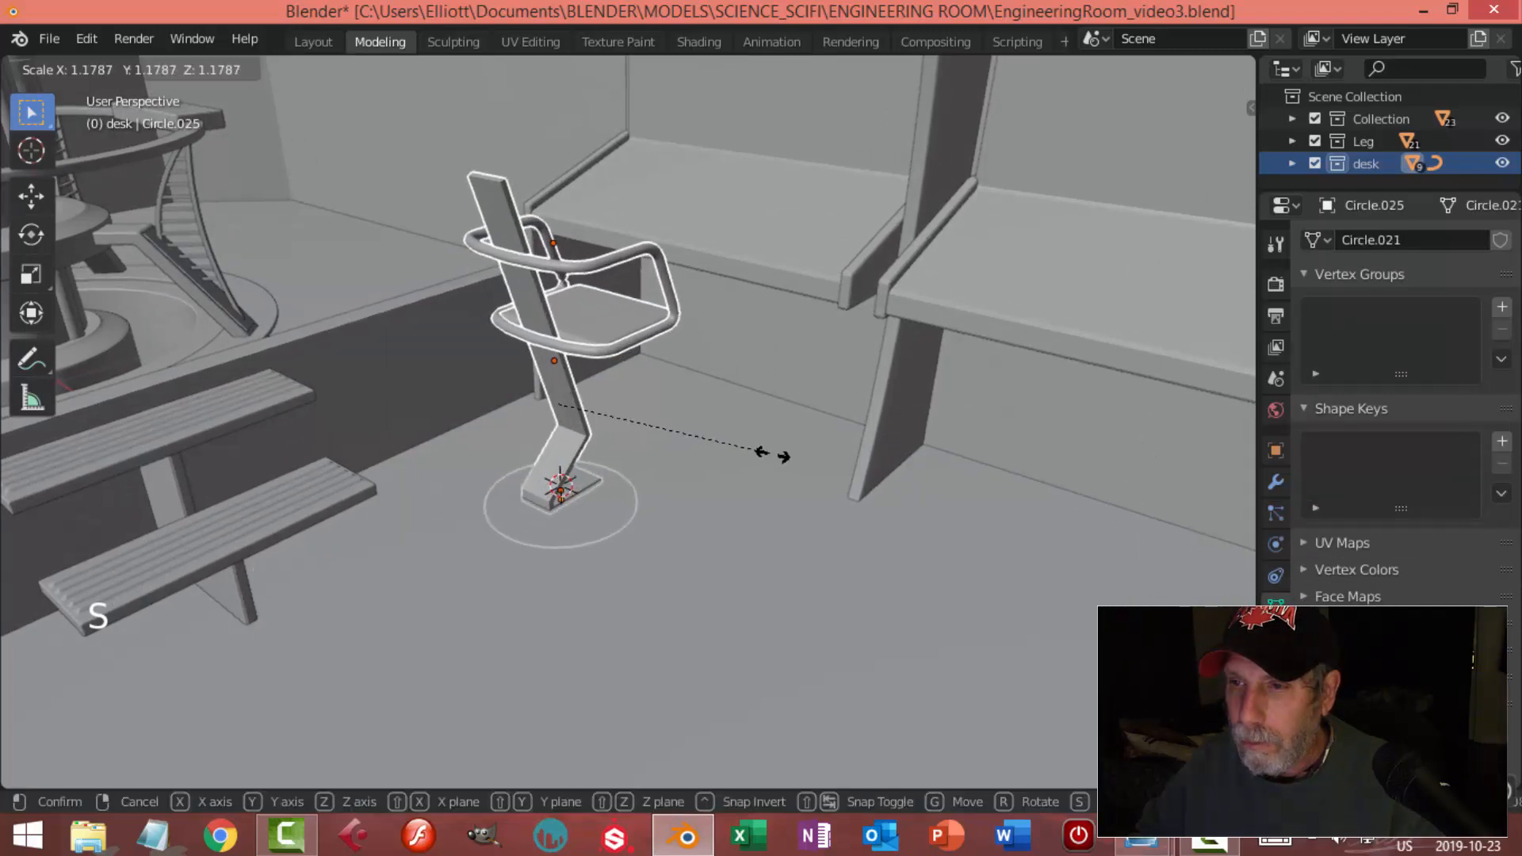
click(654, 402)
drag(546, 305, 554, 302)
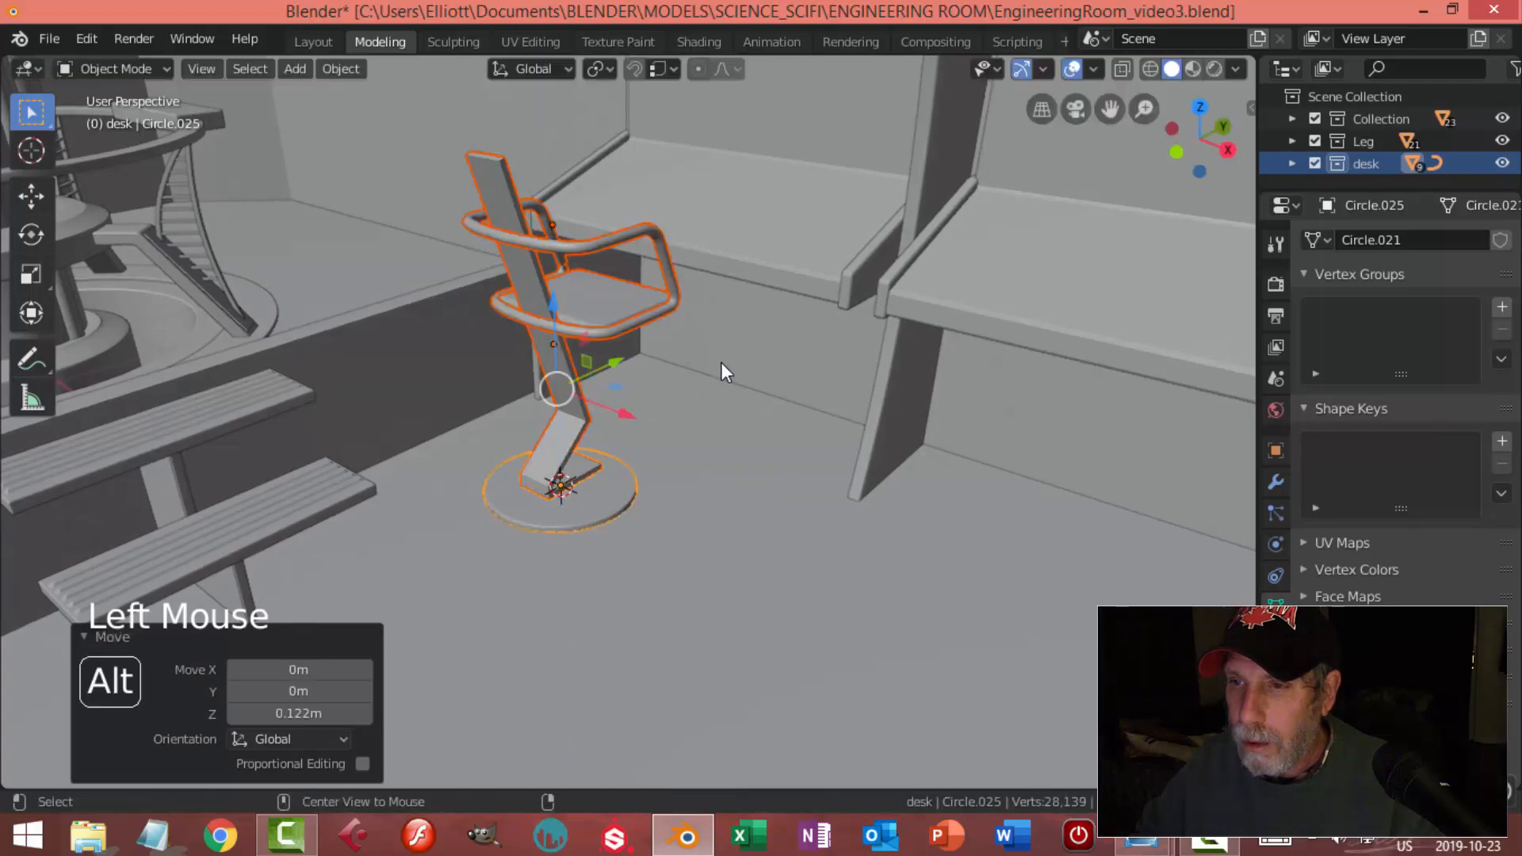
key(alt+a)
Examine the enlarged chair's size and seat height against the surrounding desks and benches
scroll(802, 396, down, 3)
mouse_move(802, 396)
middle_down()
mouse_move(625, 447)
mouse_move(735, 389)
mouse_move(806, 384)
mouse_move(830, 409)
mouse_move(681, 398)
mouse_move(703, 391)
mouse_move(720, 418)
mouse_move(819, 391)
middle_up()
scroll(698, 412, down, 2)
scroll(717, 429, up, 2)
middle_drag(717, 429, 598, 239)
scroll(633, 444, up, 3)
scroll(645, 393, down, 1)
scroll(639, 417, up, 2)
Move the armrest frame and seat together about 0.15 m down and 0.03 m forward along the back support
click(595, 224)
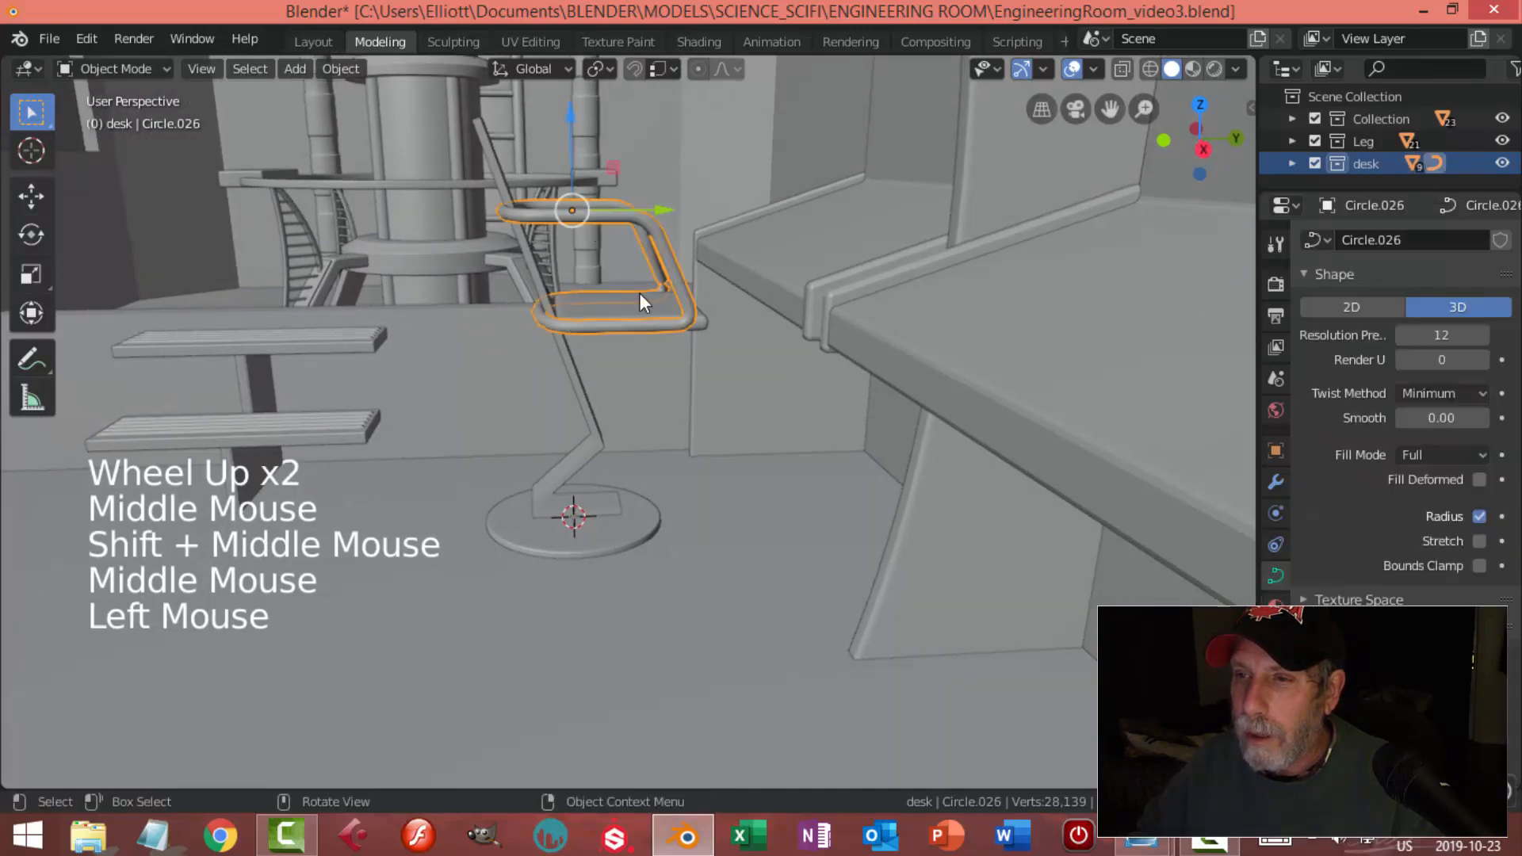
shift+click(638, 308)
middle_drag(682, 325, 714, 317)
key(KP_3)
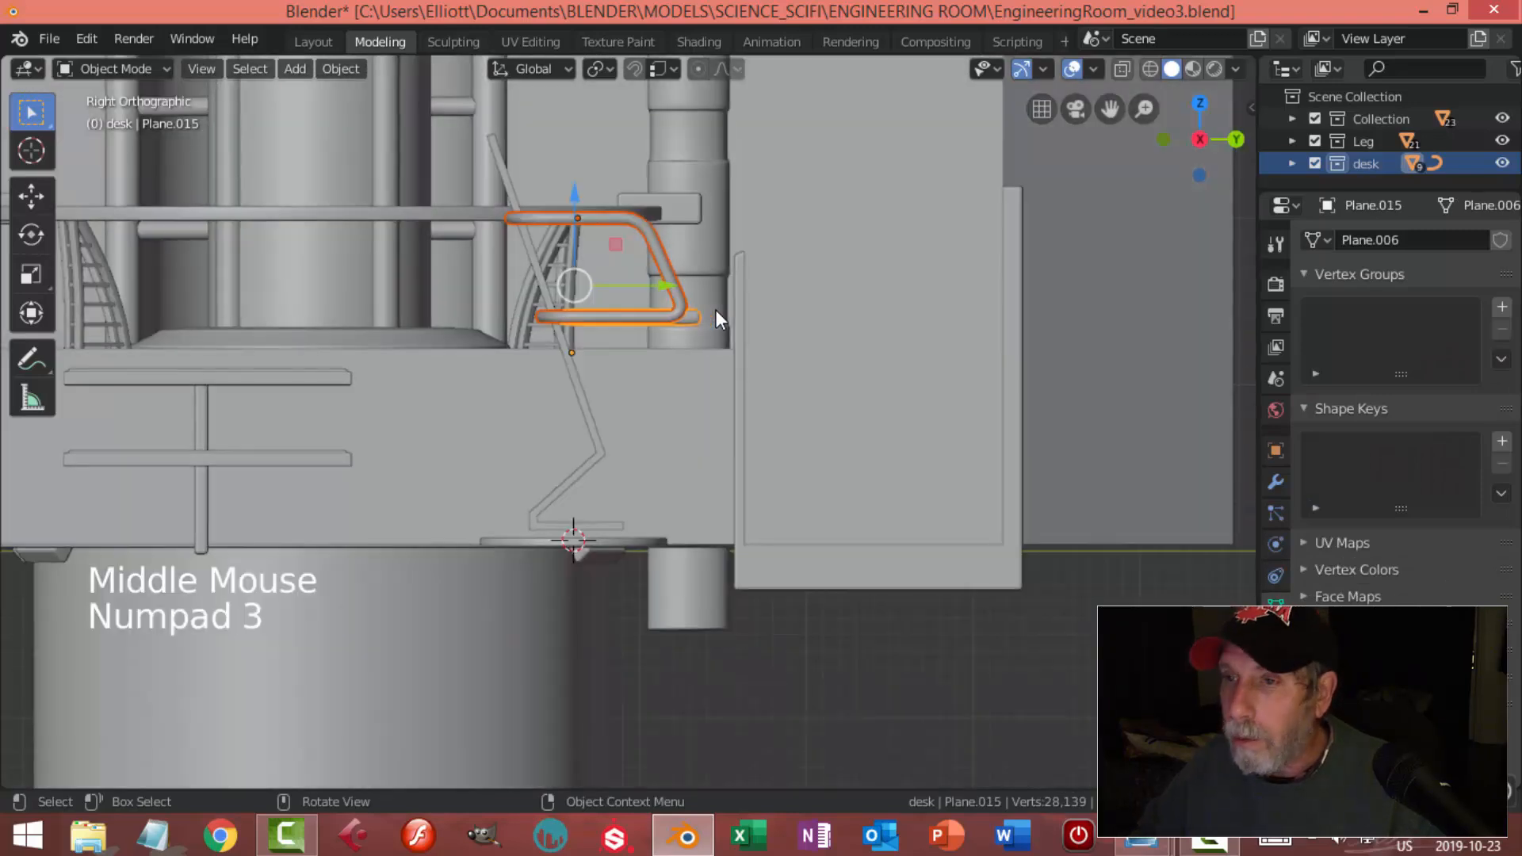
key(g)
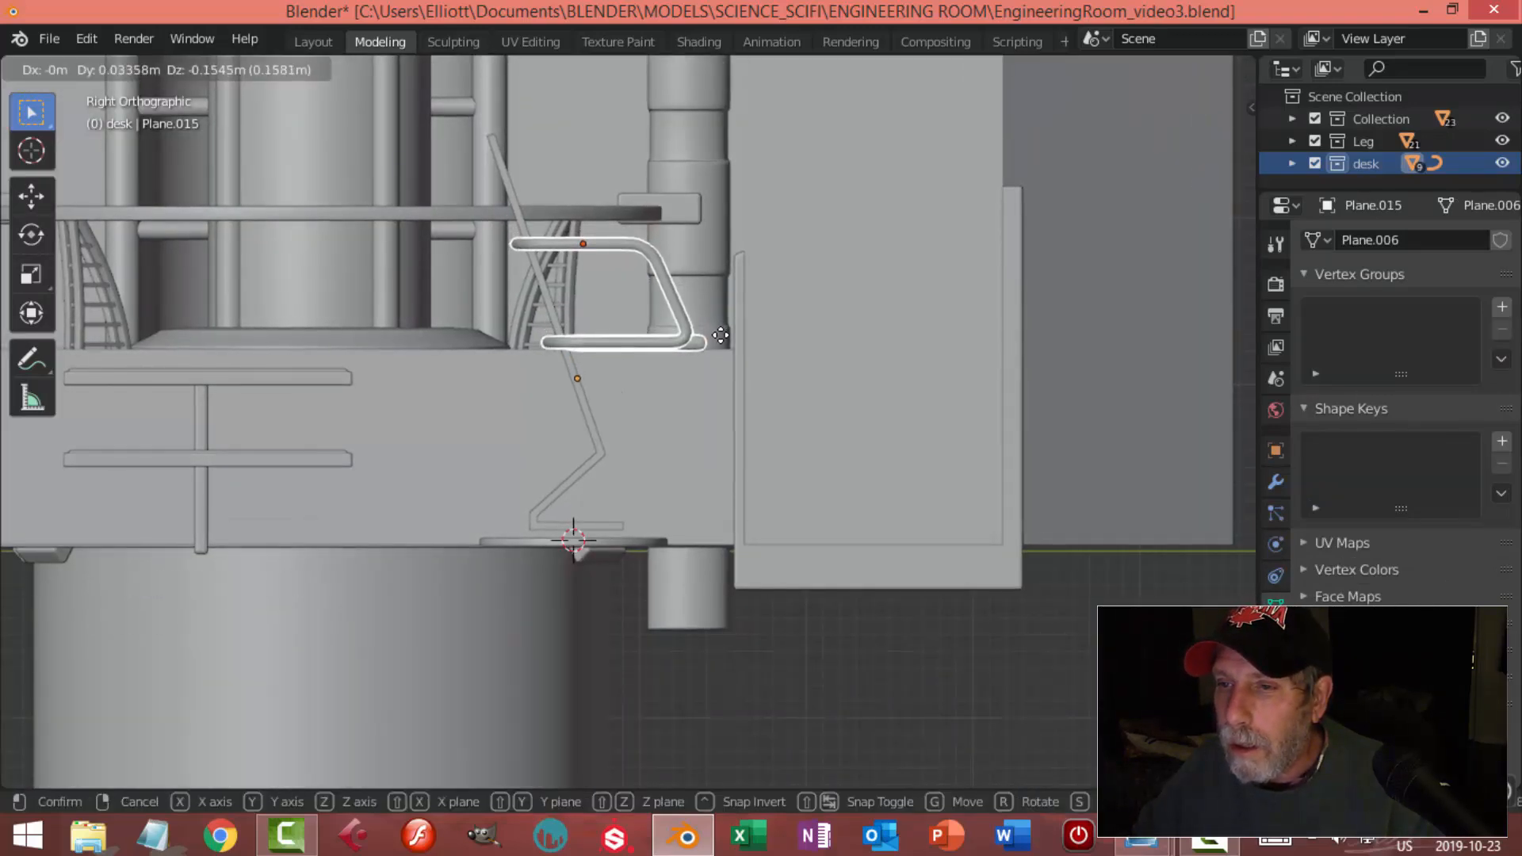
click(721, 338)
key(alt+a)
Lower the armrest frame and seat by about another 0.13 m and shift them about 0.07 m forward in side view
middle_drag(632, 364, 683, 382)
scroll(722, 423, down, 2)
scroll(716, 376, down, 1)
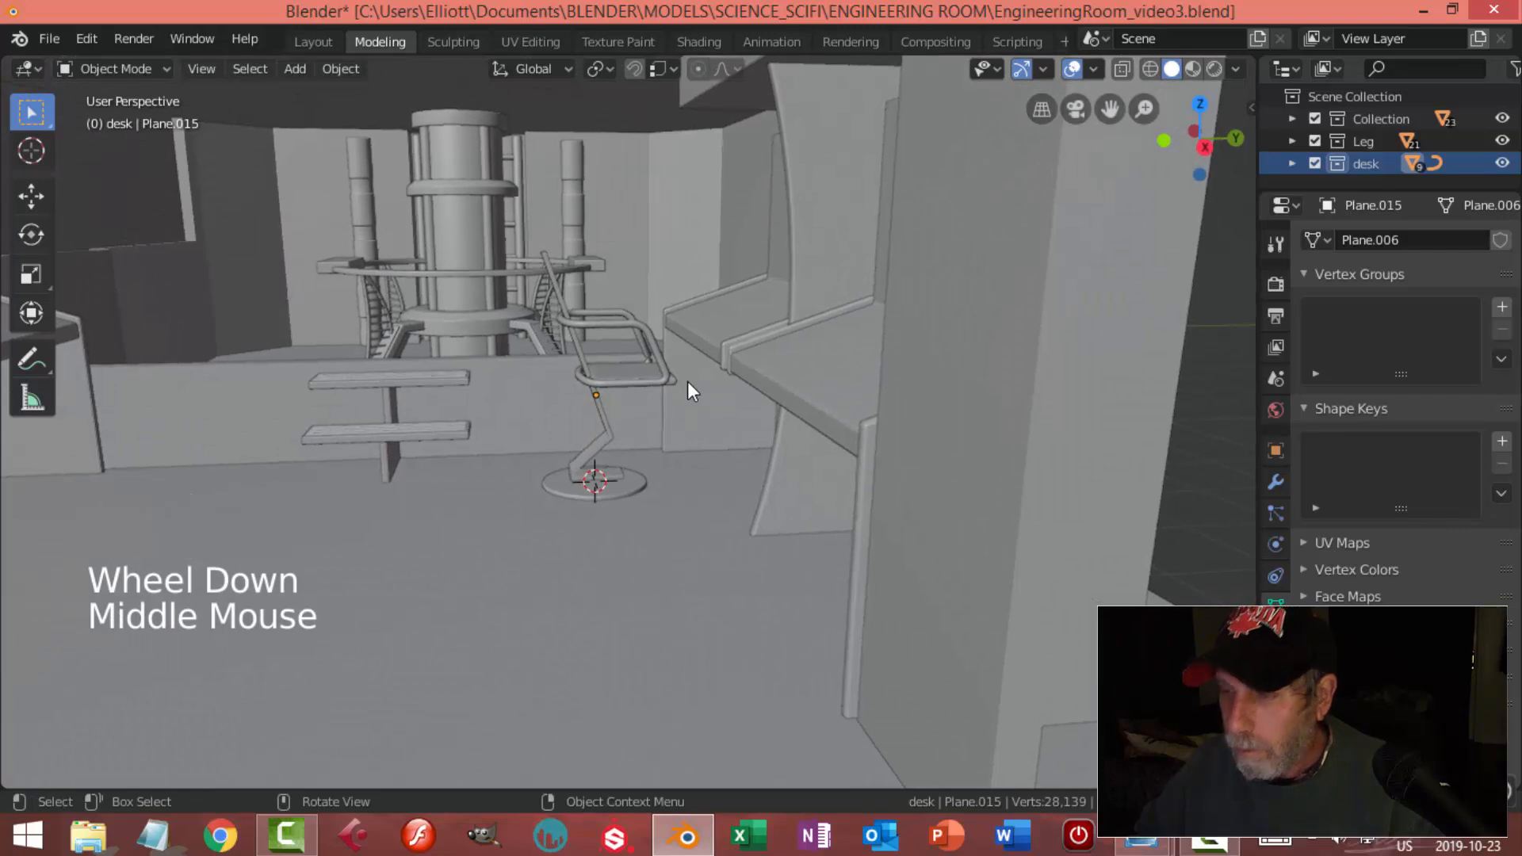
key(KP_3)
scroll(685, 380, up, 3)
click(694, 347)
shift+click(606, 252)
key(g)
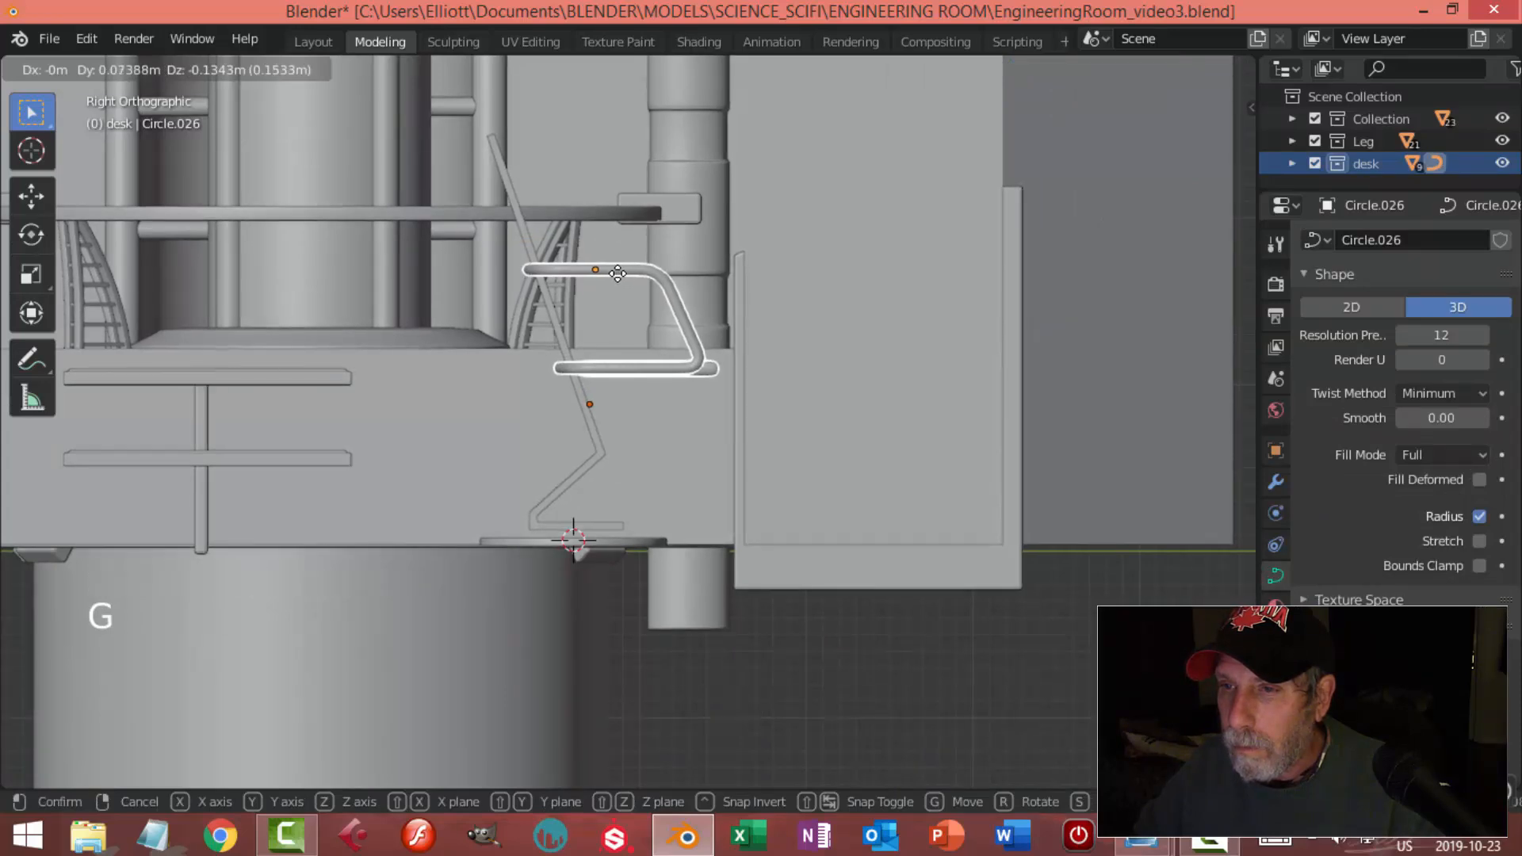
click(634, 347)
key(alt+a)
Select the chair's angled back support and enter Edit Mode in the right orthographic view
scroll(587, 342, down, 3)
middle_drag(587, 342, 529, 225)
click(530, 225)
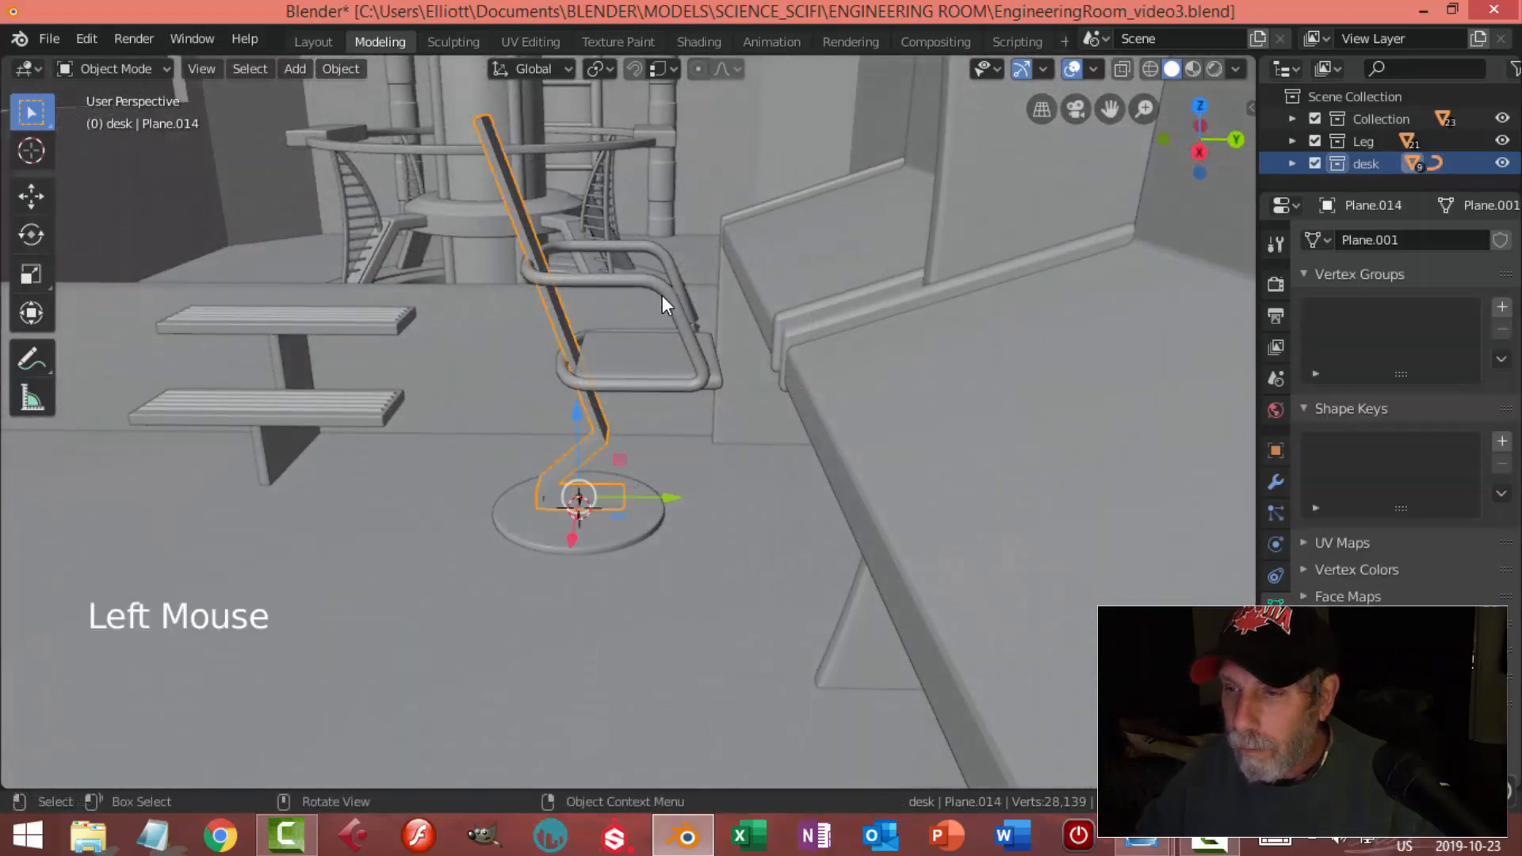
key(KP_3)
scroll(568, 268, up, 2)
shift+middle_drag(567, 268, 585, 342)
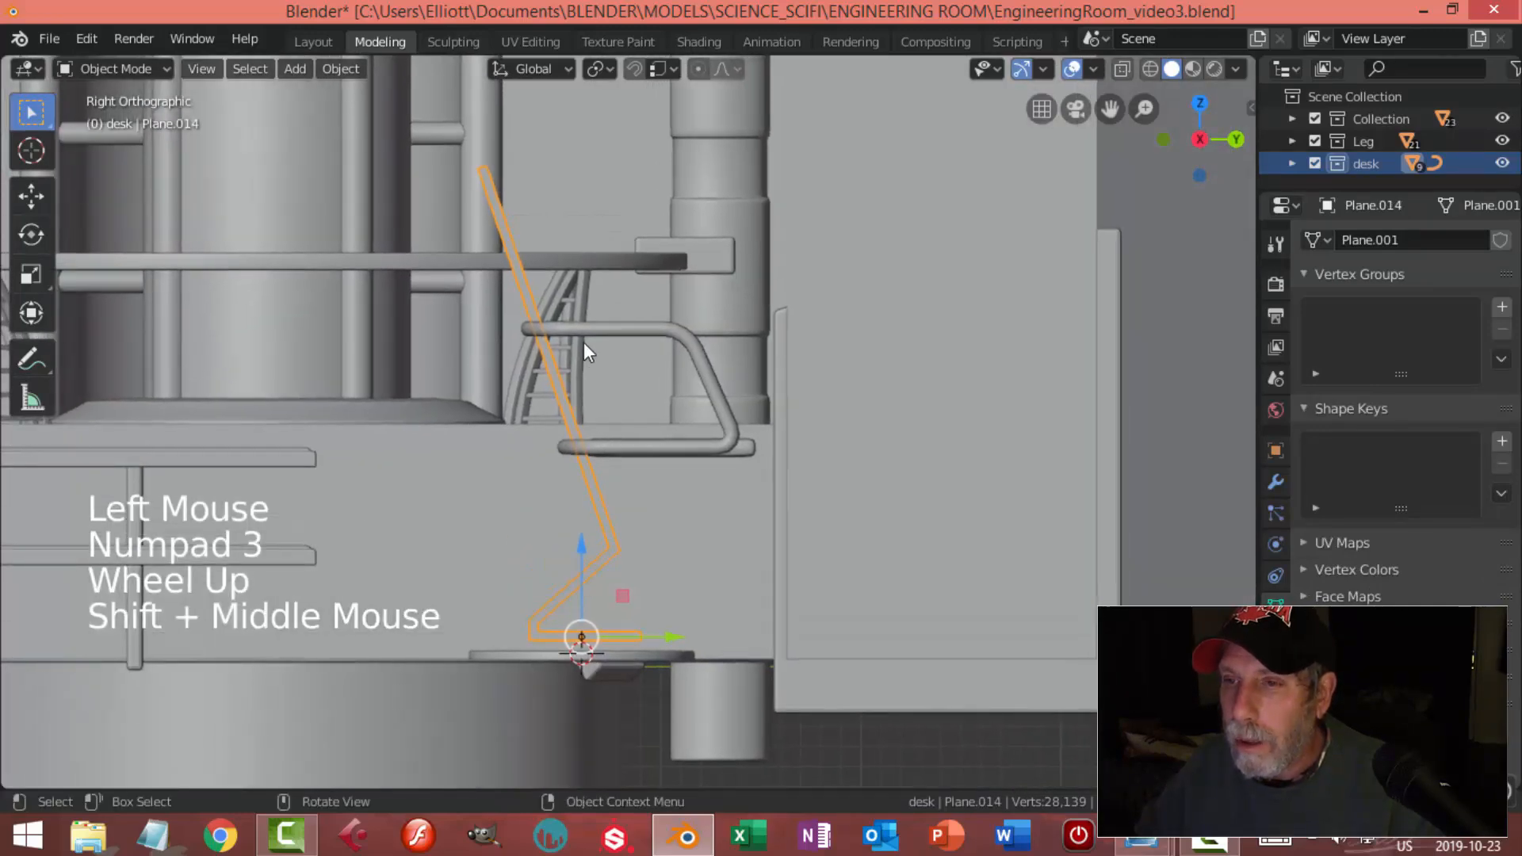
key(Tab)
middle_drag(550, 270, 550, 267)
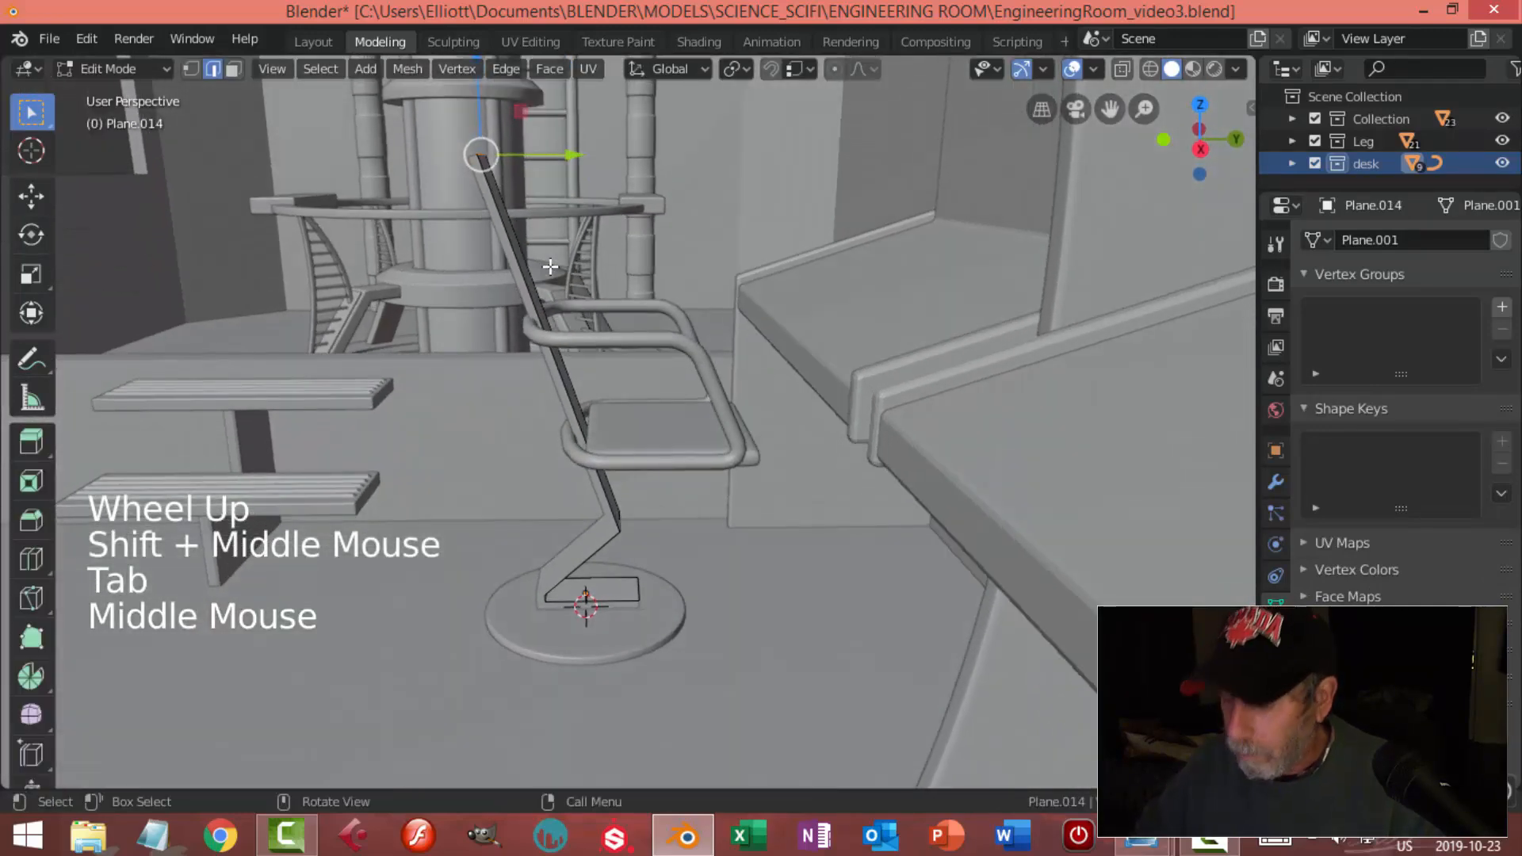
key(KP_3)
key(KP_7)
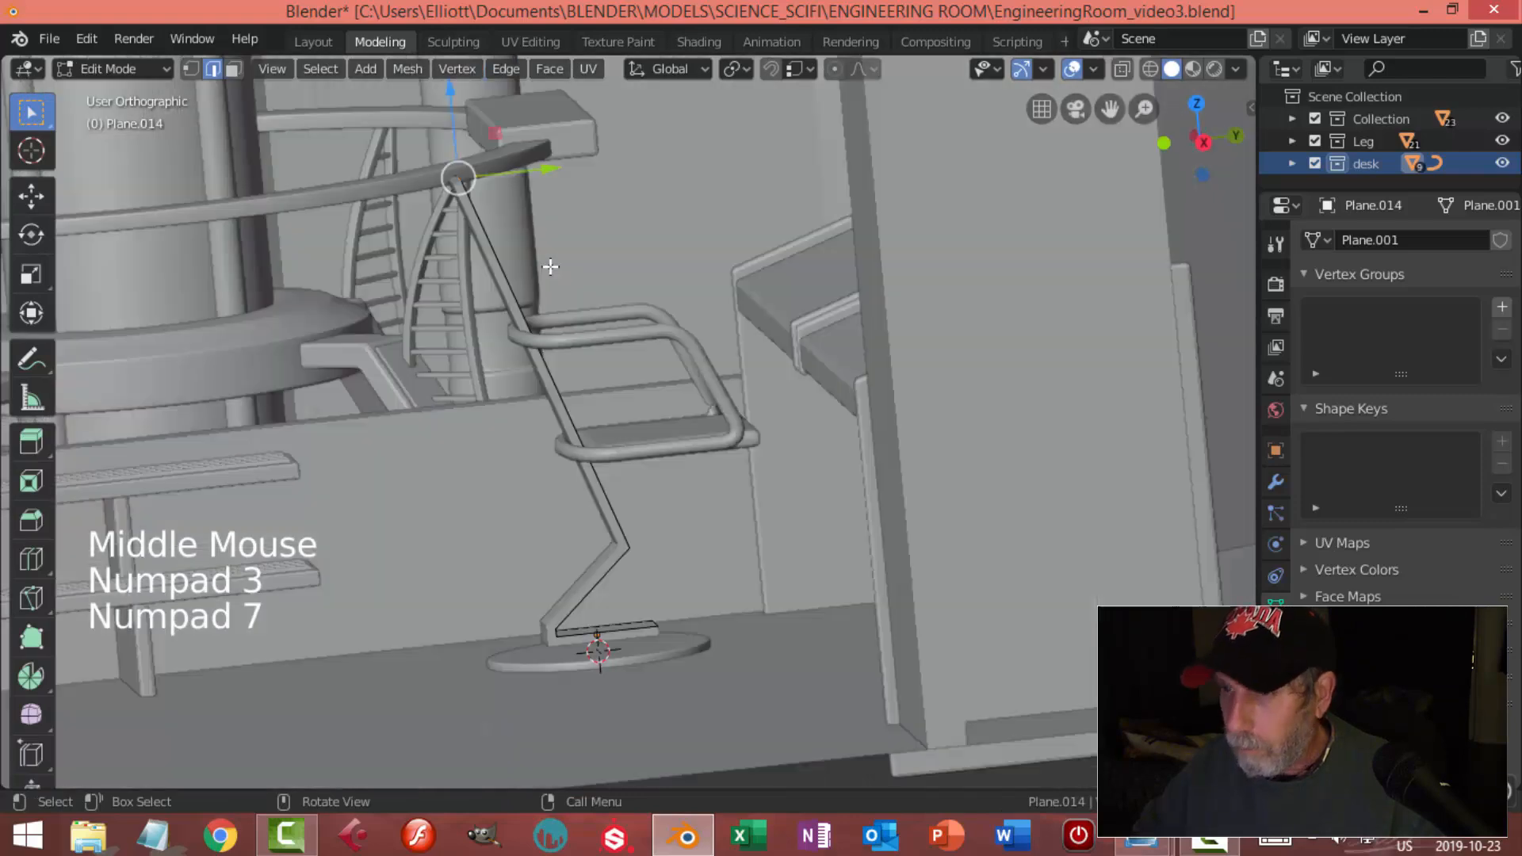
key(KP_3)
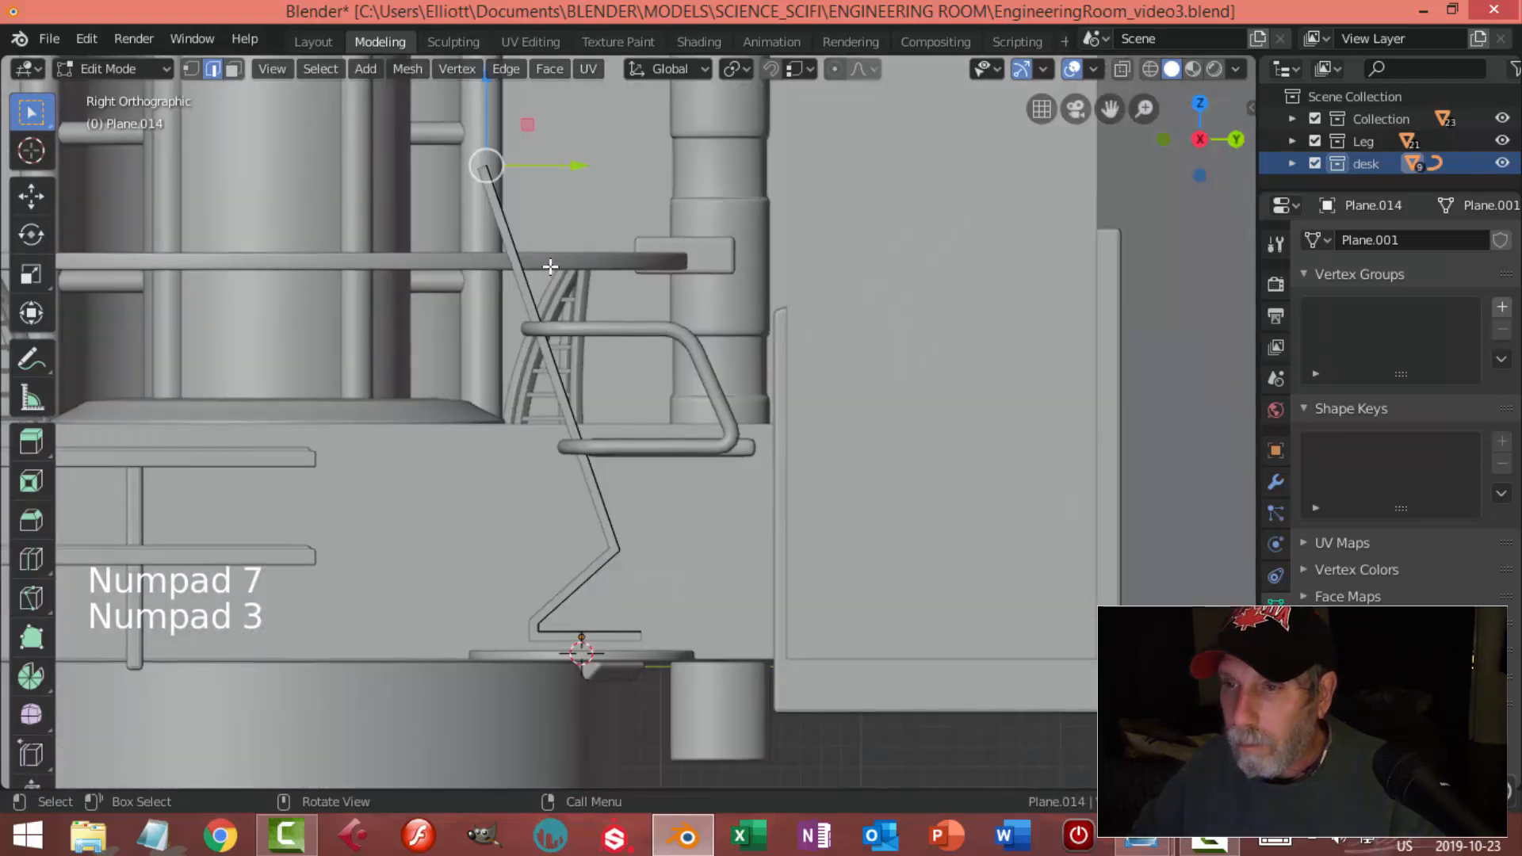
Move the back support's top edge 0.0373 m forward and 0.0373 m down using wireframe display, and return to Object Mode
scroll(550, 267, up, 2)
scroll(593, 349, down, 1)
shift+middle_drag(593, 349, 570, 456)
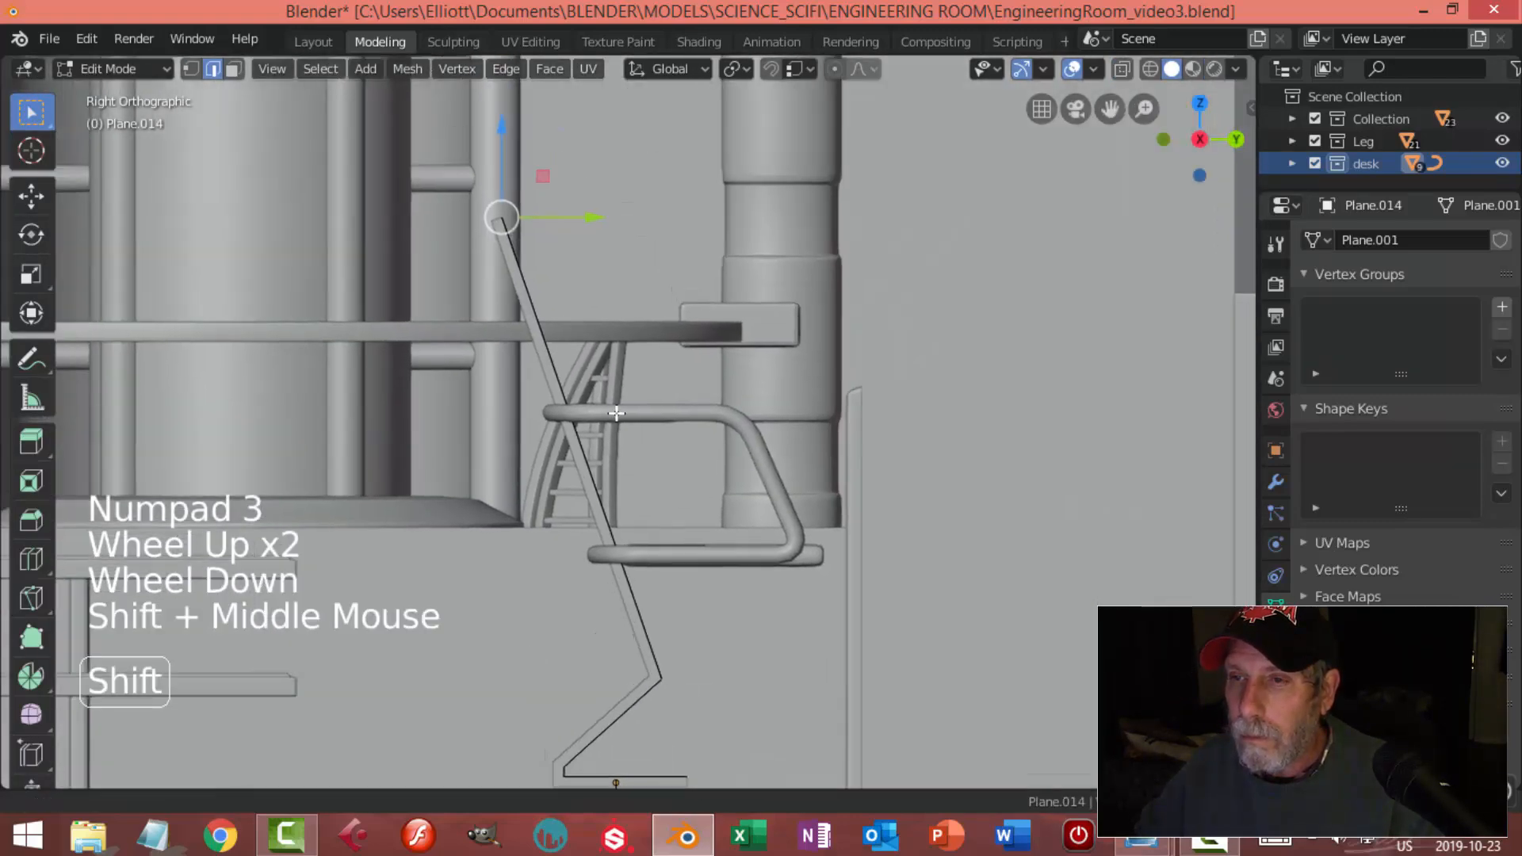
key(z)
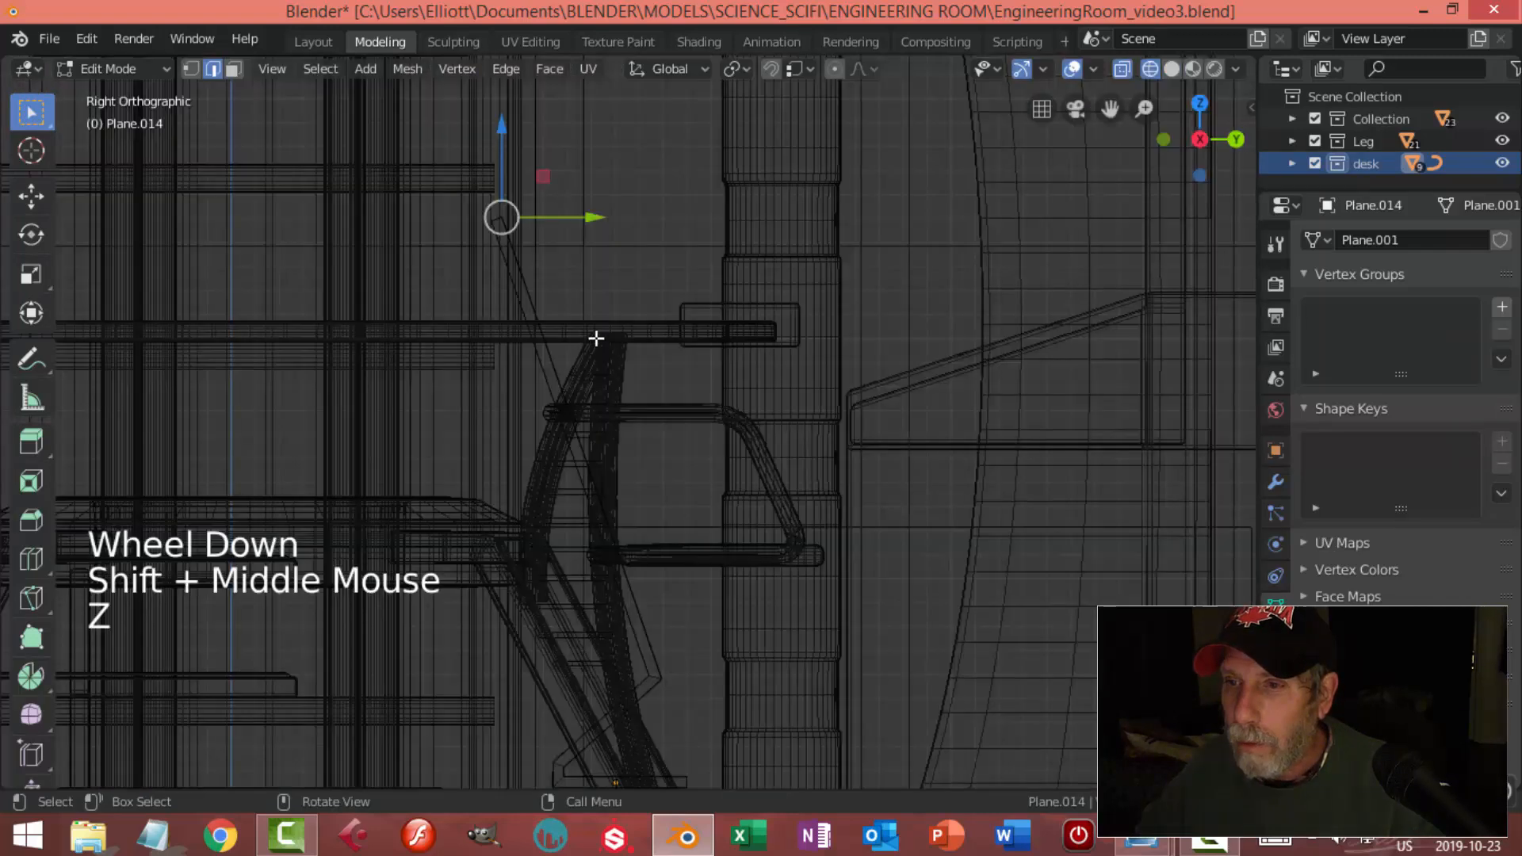
key(g)
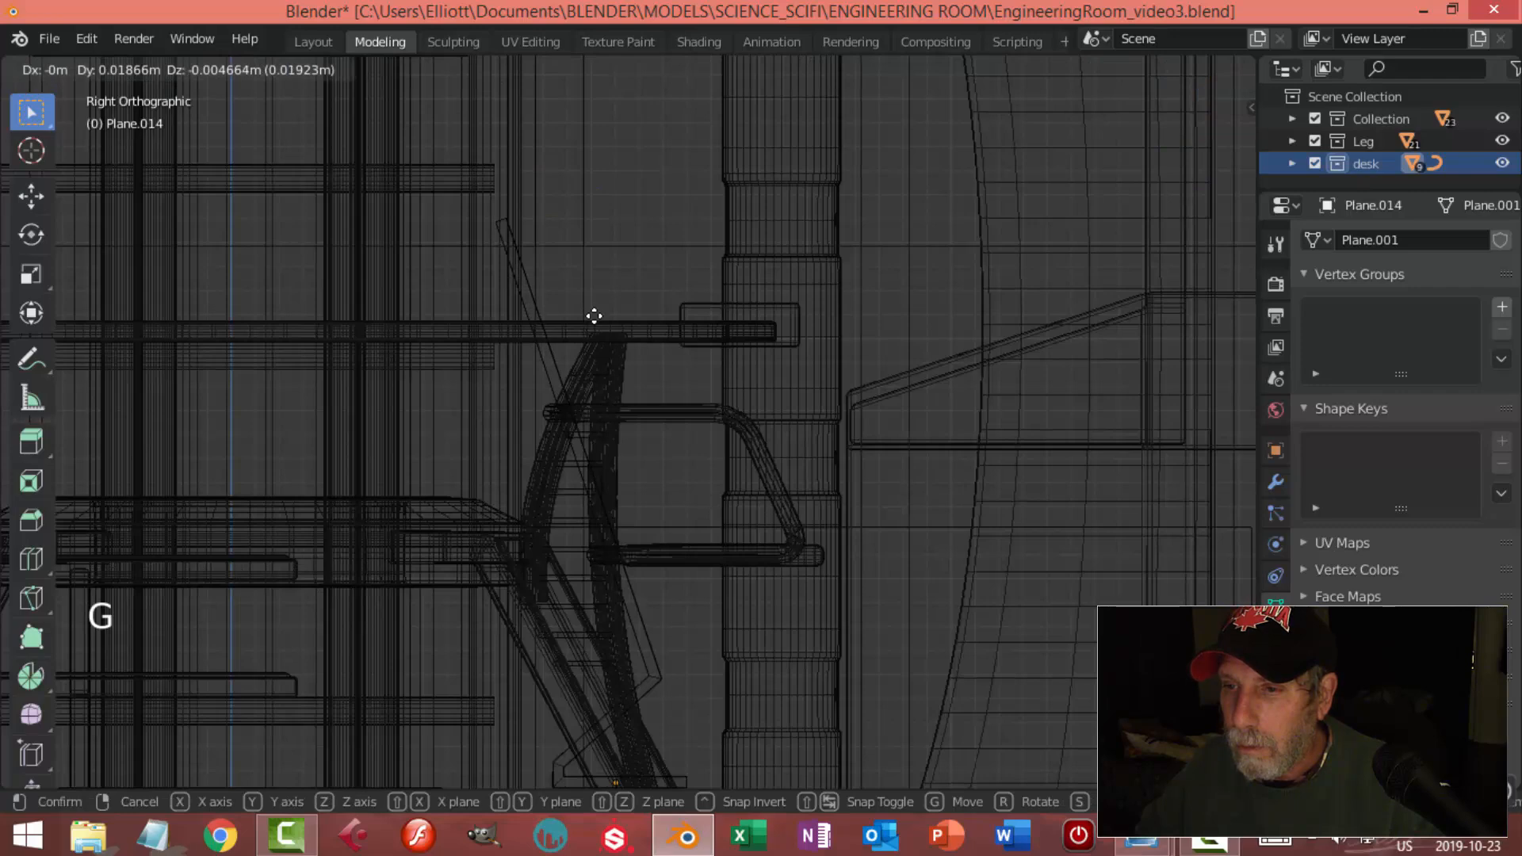
click(600, 323)
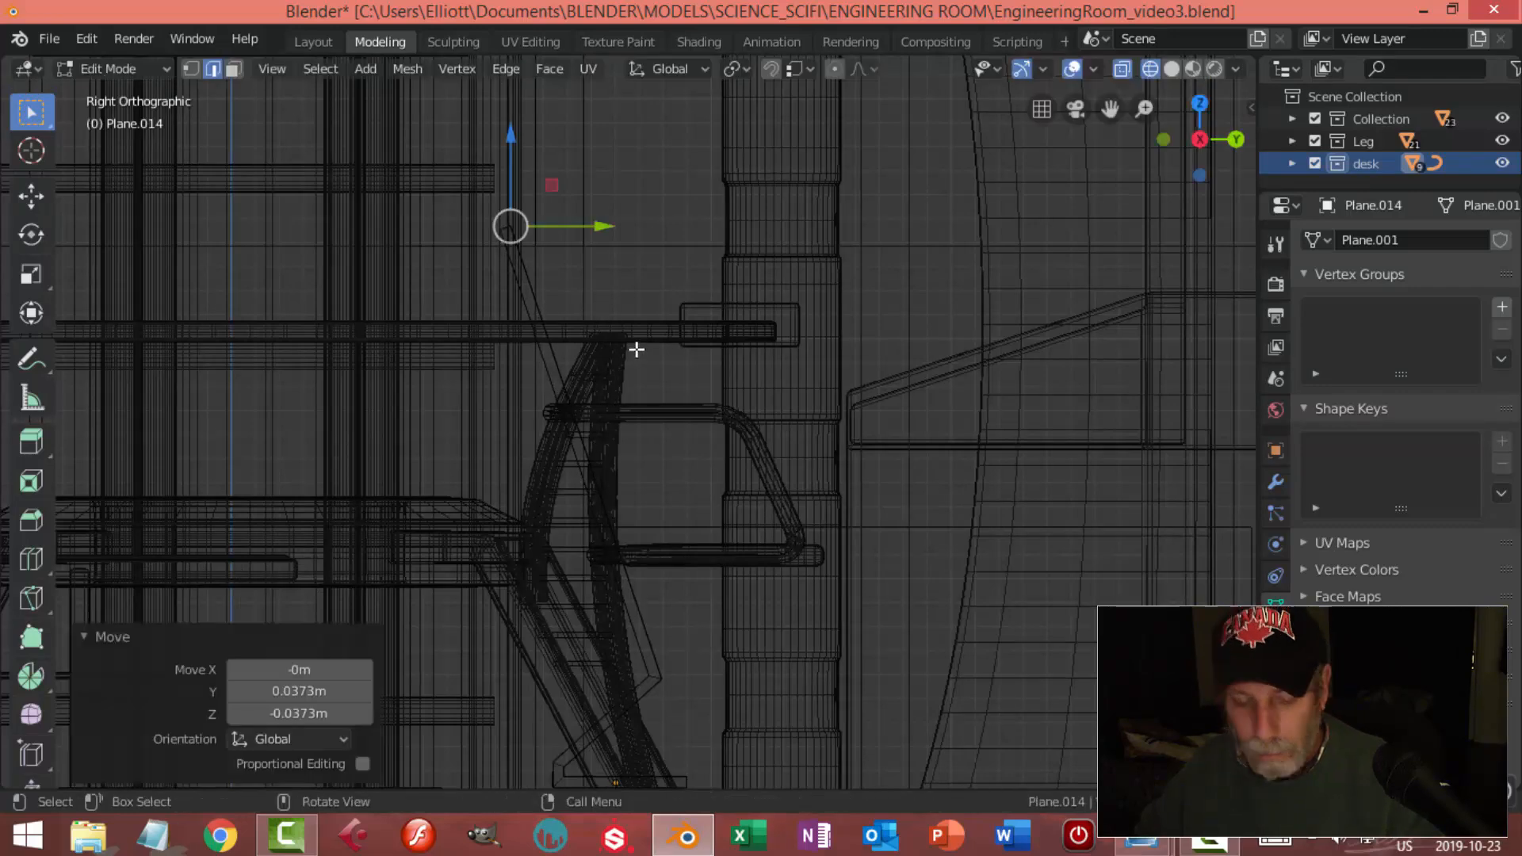
key(z)
mouse_move(763, 354)
middle_down()
mouse_move(700, 421)
mouse_move(721, 407)
mouse_move(716, 425)
mouse_move(655, 428)
mouse_move(724, 452)
mouse_move(573, 483)
mouse_move(696, 442)
mouse_move(651, 485)
mouse_move(672, 489)
middle_up()
key(Tab)
key(alt+a)
Select the seat and set its origin to its geometry
scroll(656, 397, down, 2)
mouse_move(785, 476)
middle_down()
mouse_move(767, 464)
mouse_move(810, 464)
middle_up()
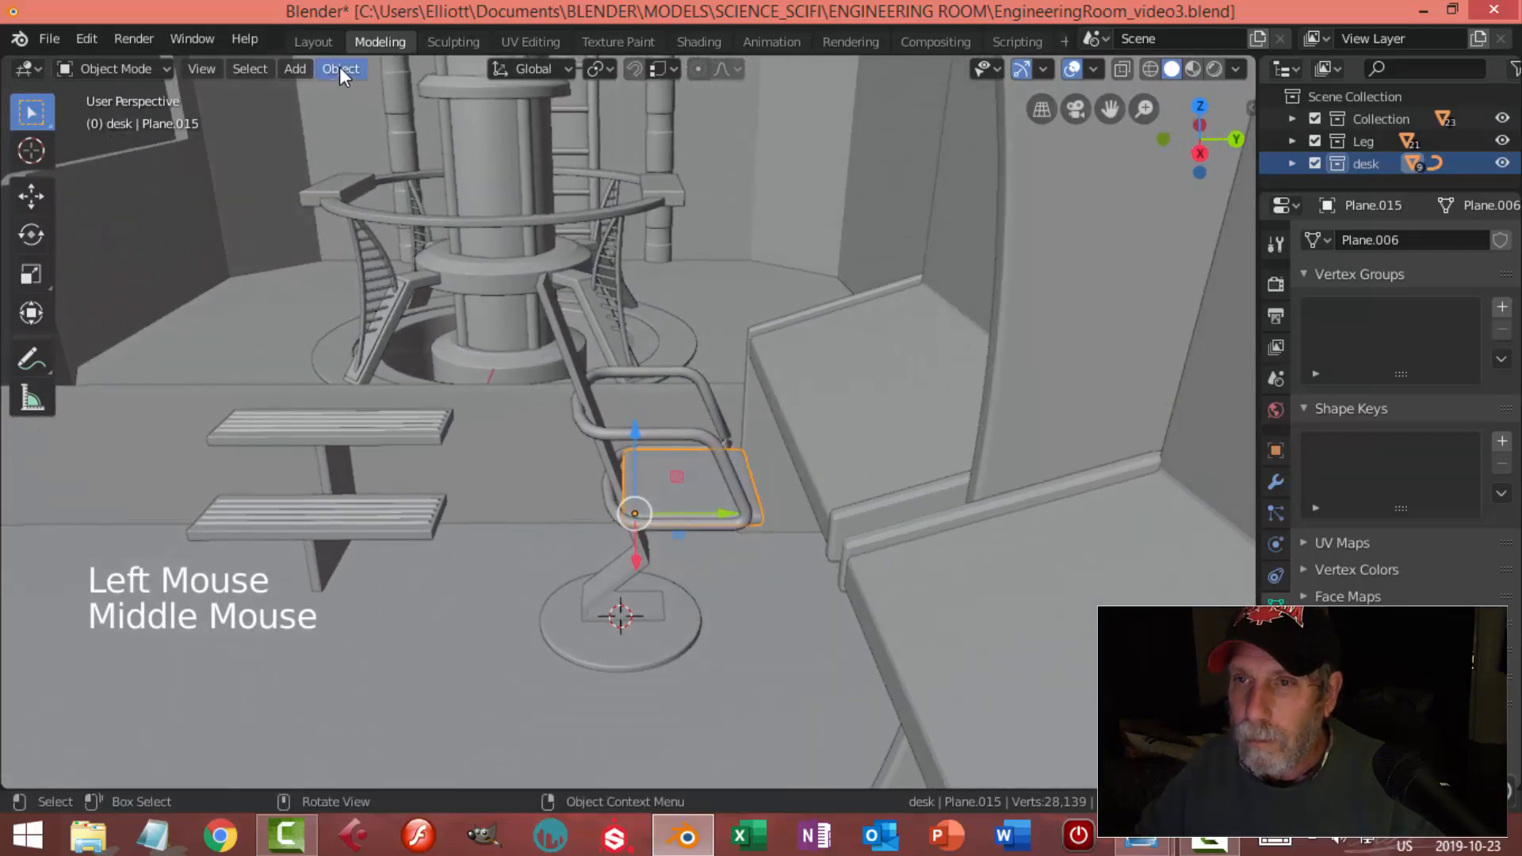
click(339, 68)
mouse_move(387, 118)
click(565, 137)
Duplicate the seat and raise the copy 0.897 m above the original to serve as the backrest
middle_drag(634, 238, 765, 333)
key(shift+d)
drag(691, 393, 686, 260)
middle_drag(763, 319, 698, 298)
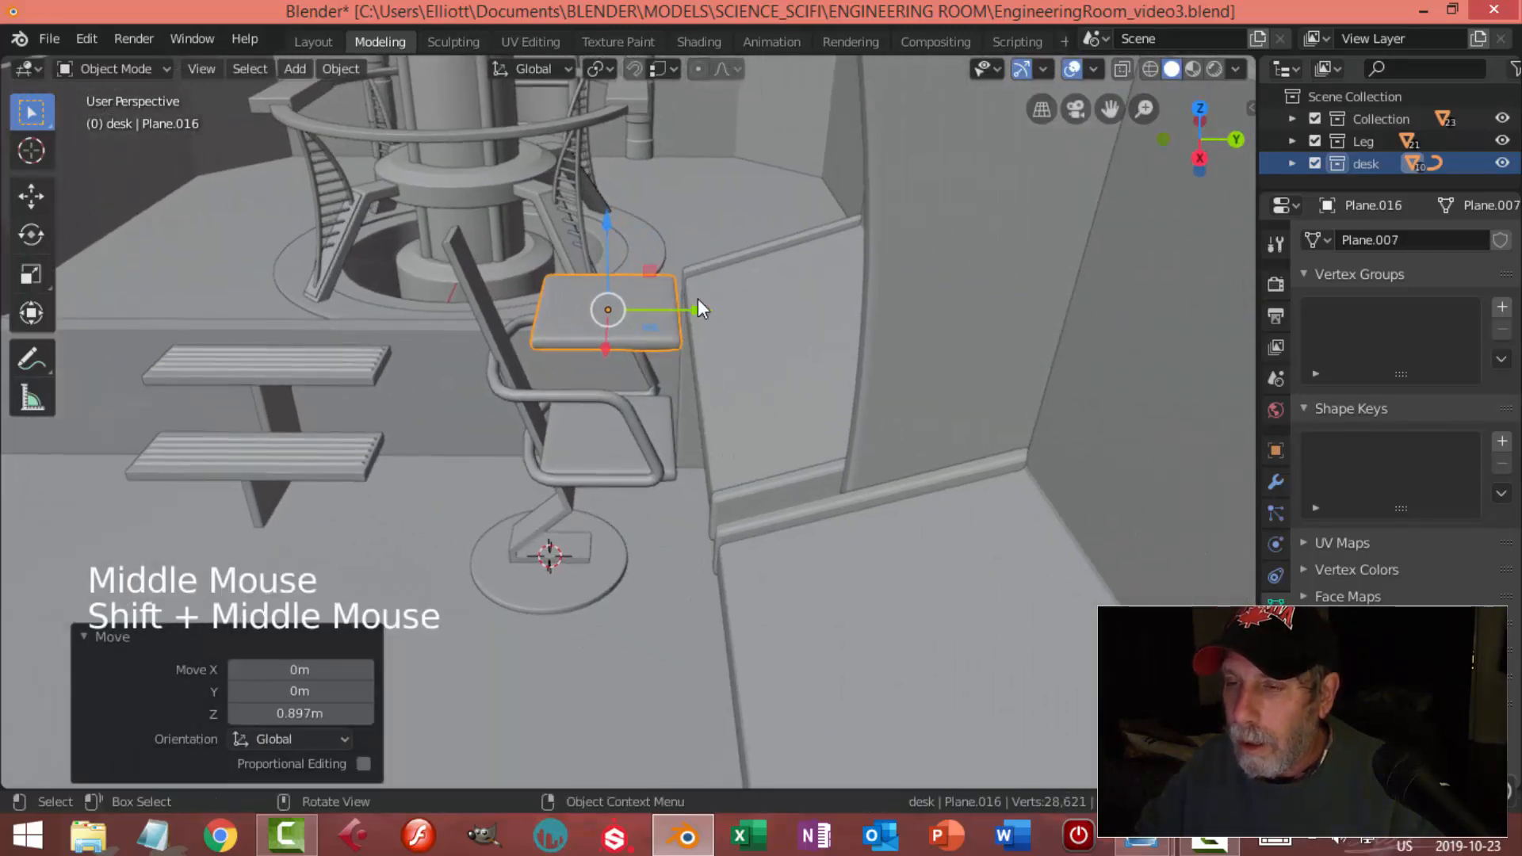
Try to rotate the seat copy 90° about the X axis
text(rx)
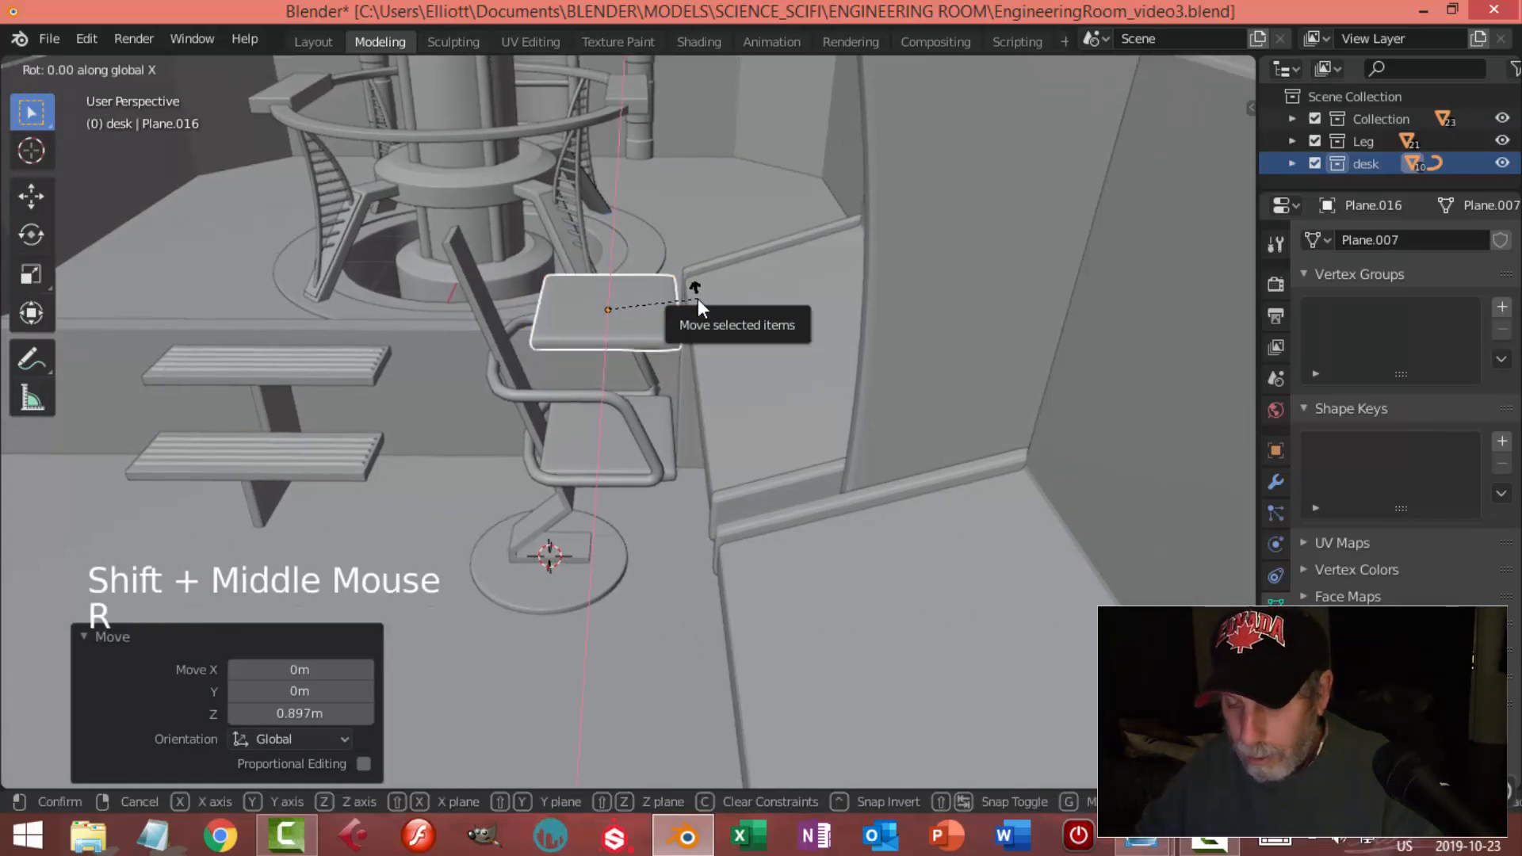
text(90)
key(Return)
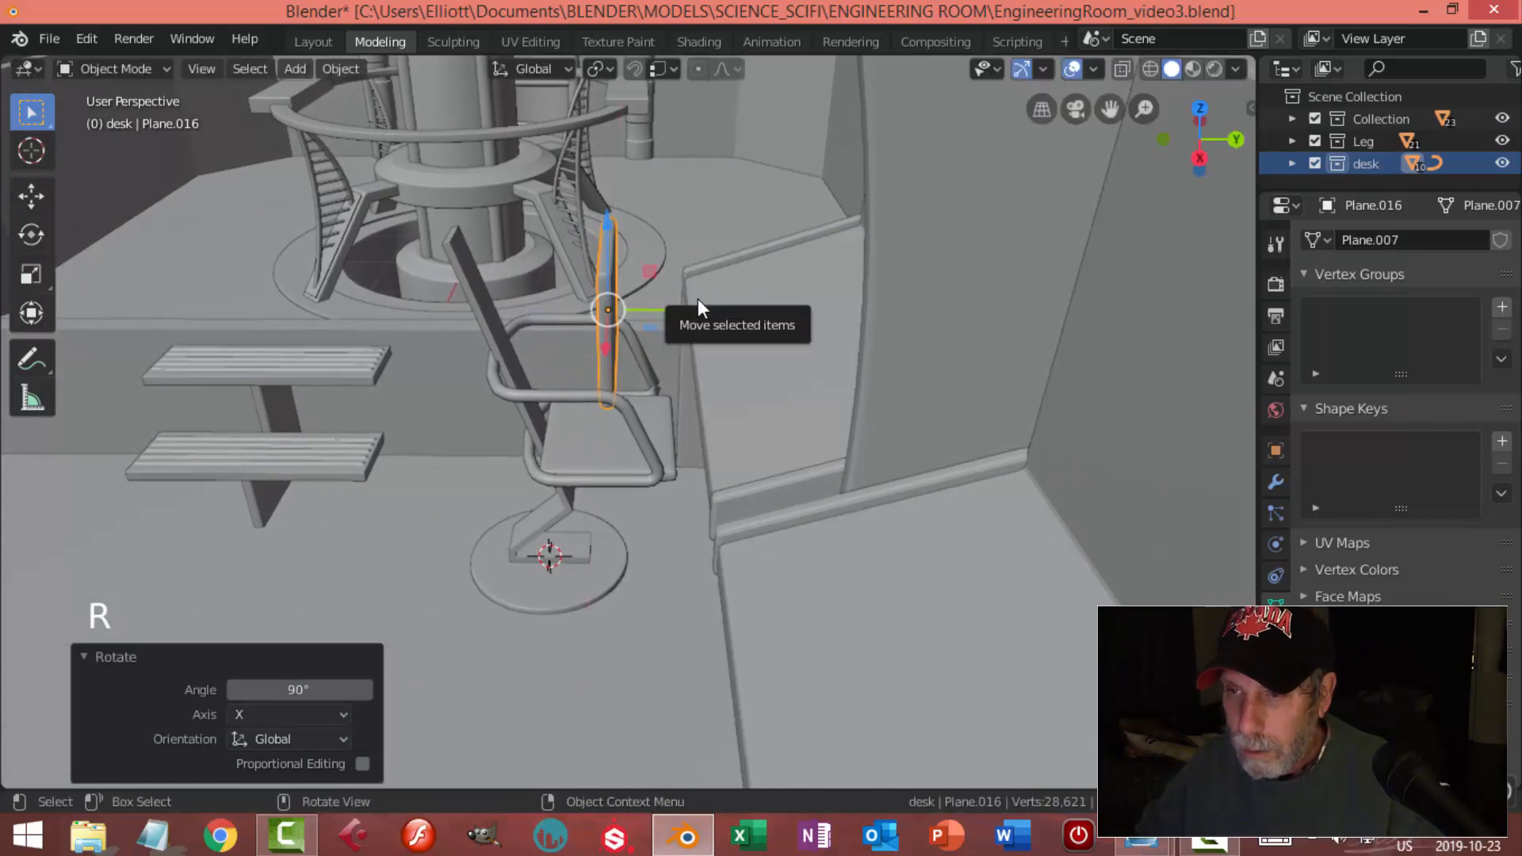
key(ctrl+z)
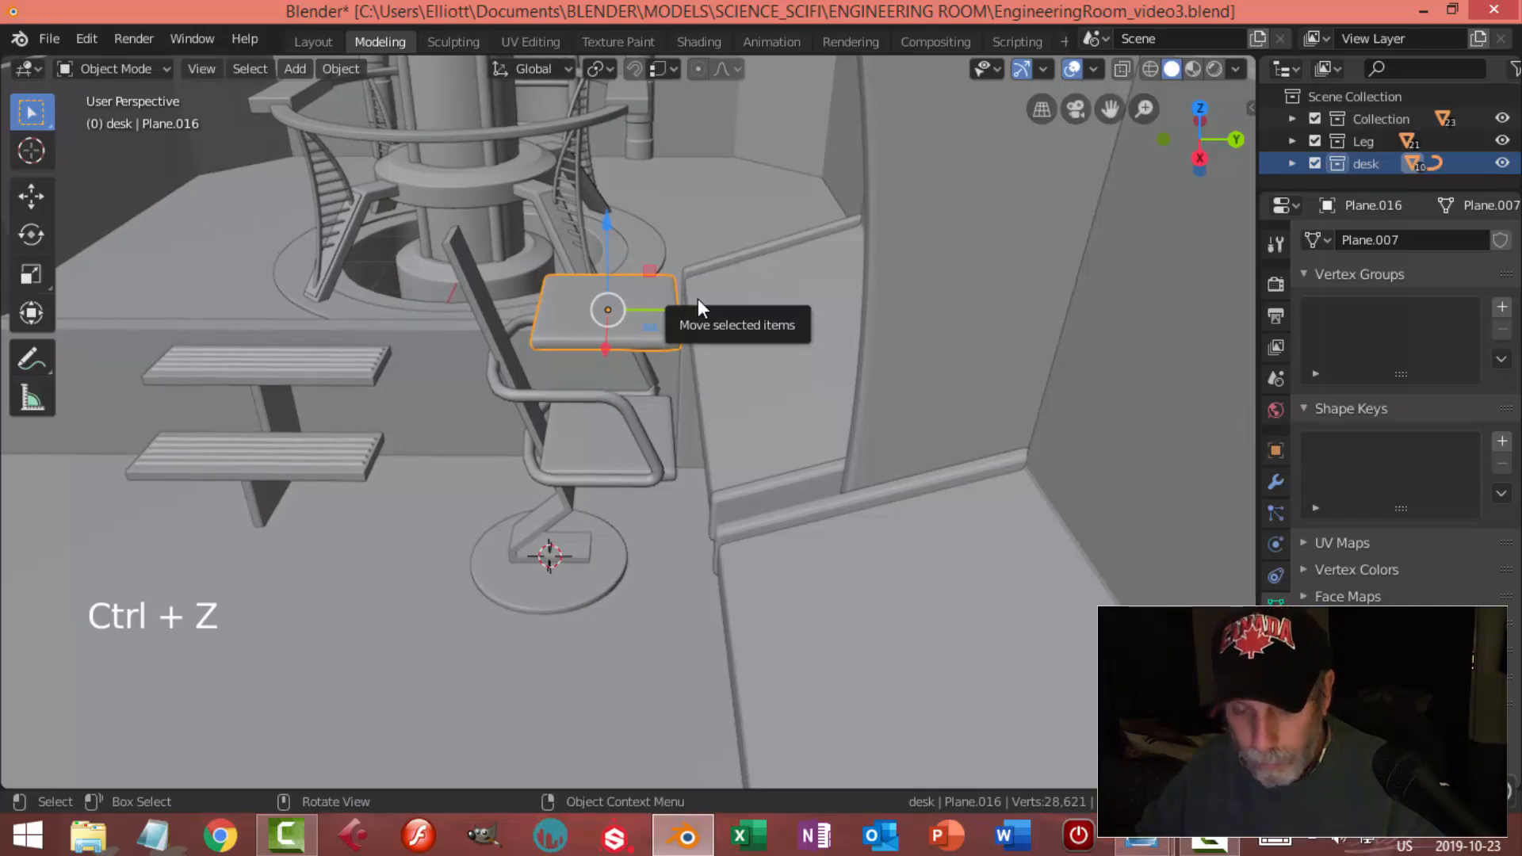
Rotate the seat copy -90° about the X axis so it stands upright
text(rx90-)
key(Return)
middle_drag(695, 298, 832, 326)
Add a Simple Deform modifier to the backrest panel and set its mode to Taper
click(1277, 513)
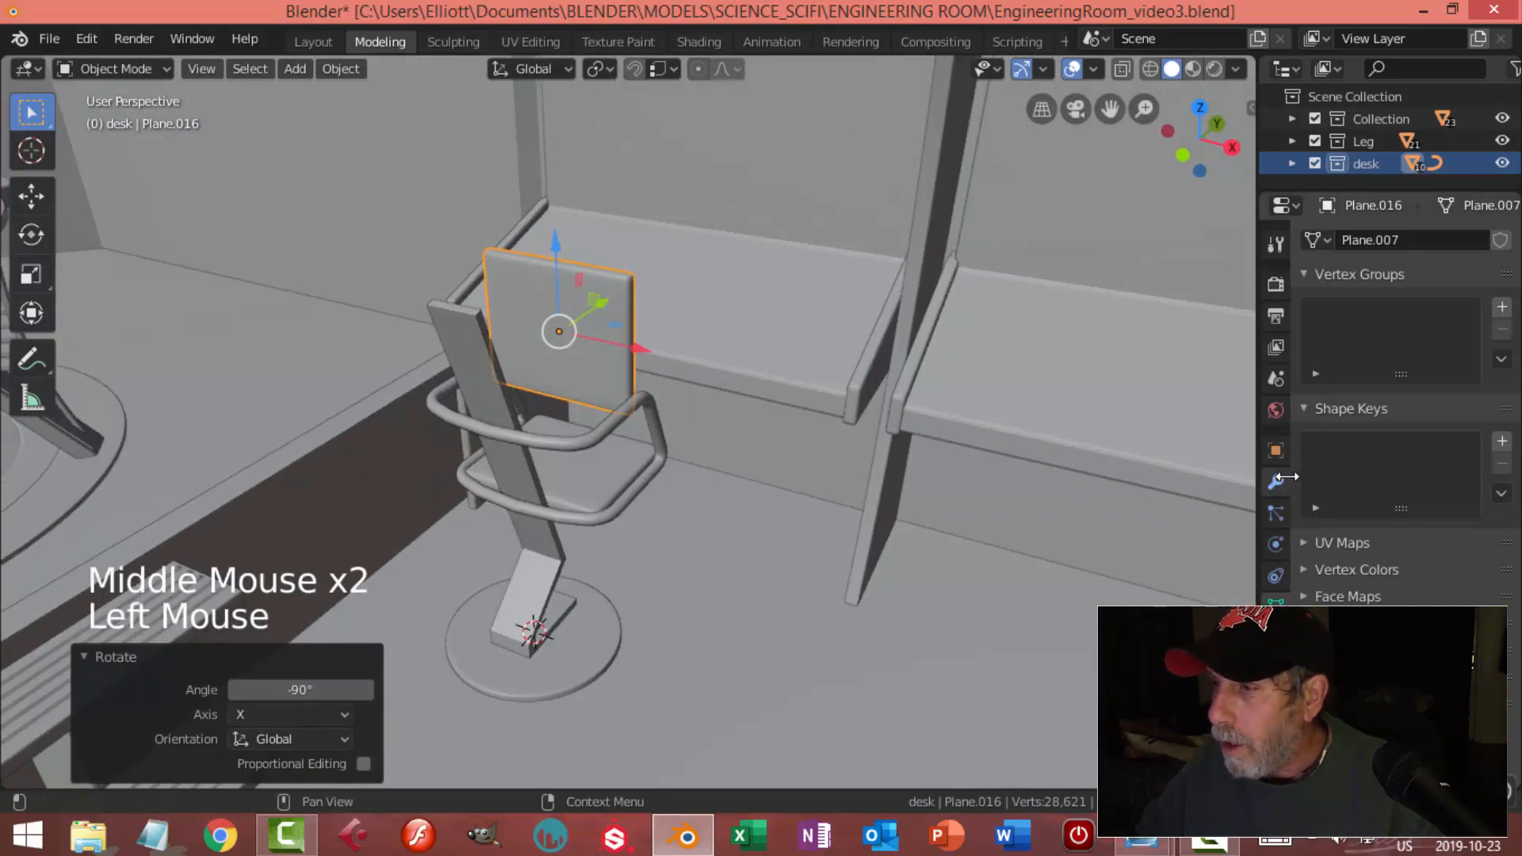
click(1277, 483)
click(1381, 241)
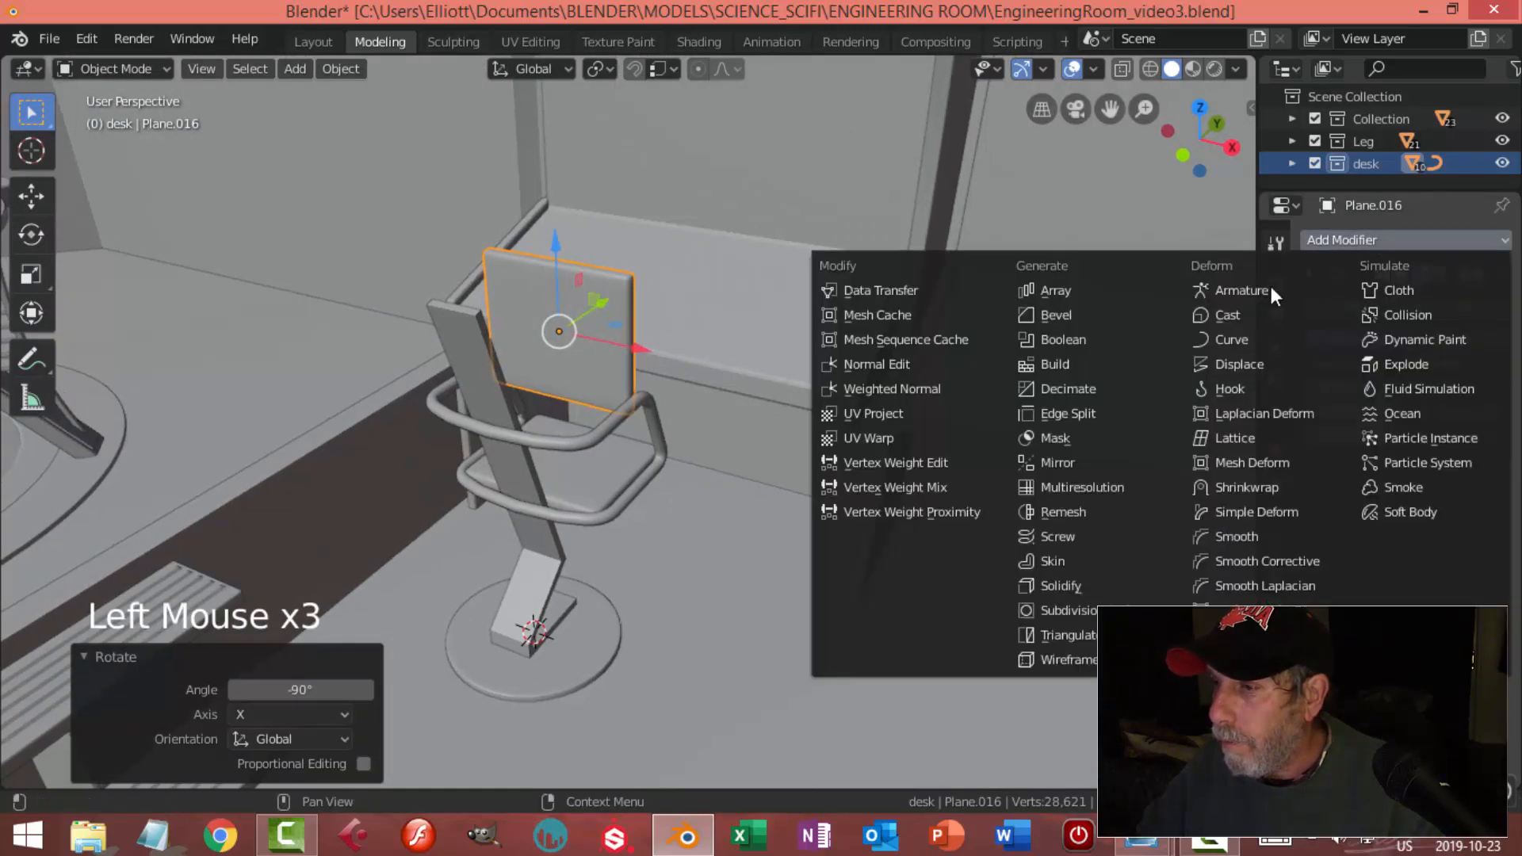
click(1257, 513)
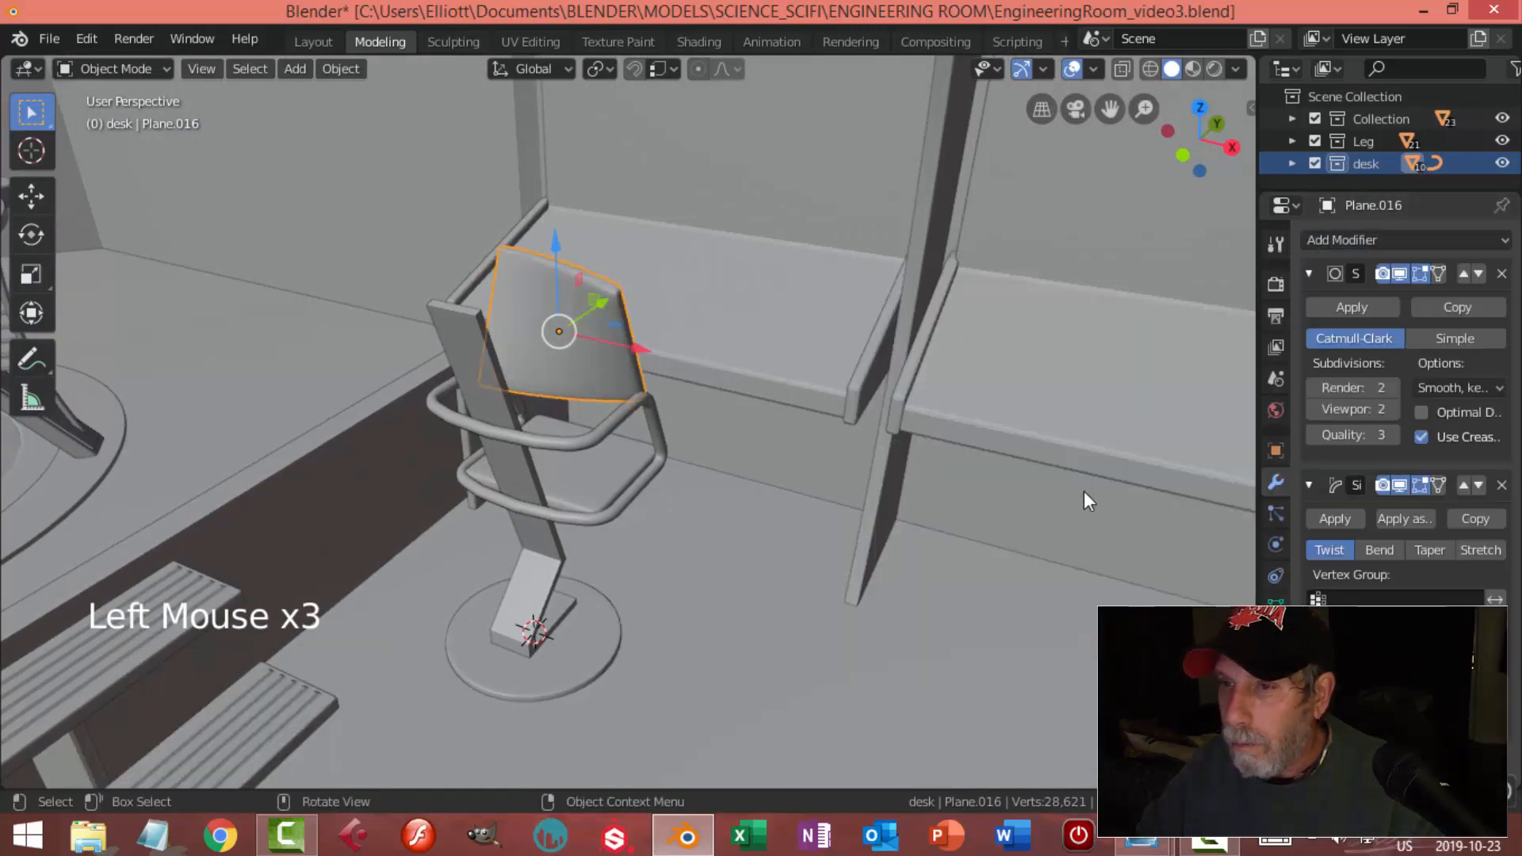
click(1427, 549)
mouse_move(944, 430)
middle_down()
mouse_move(920, 443)
mouse_move(951, 438)
middle_up()
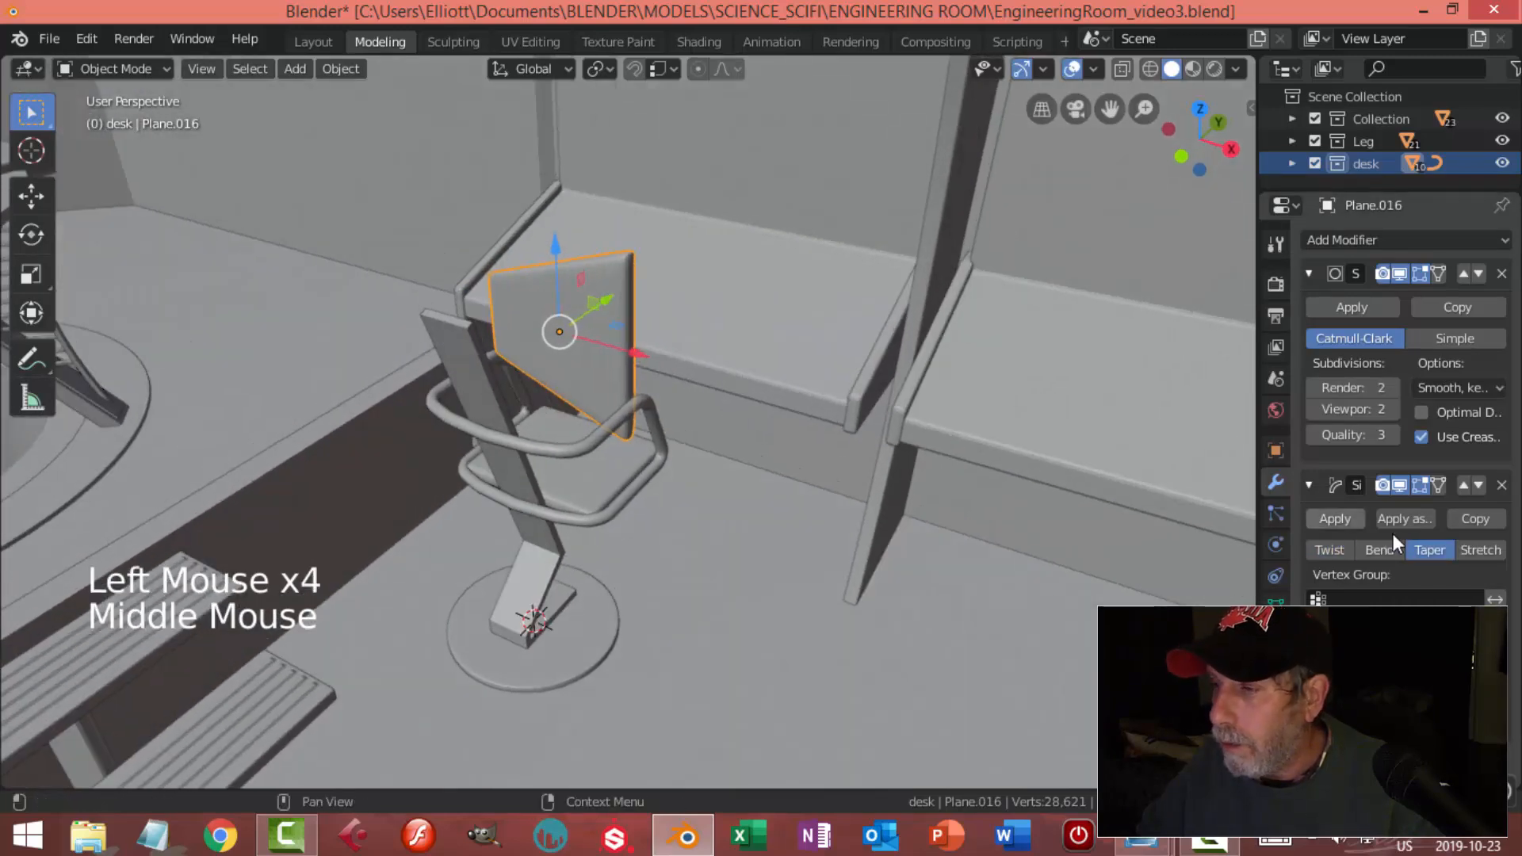
Scale the tapered backrest panel down uniformly and rotate it 90° about the Y axis
key(s)
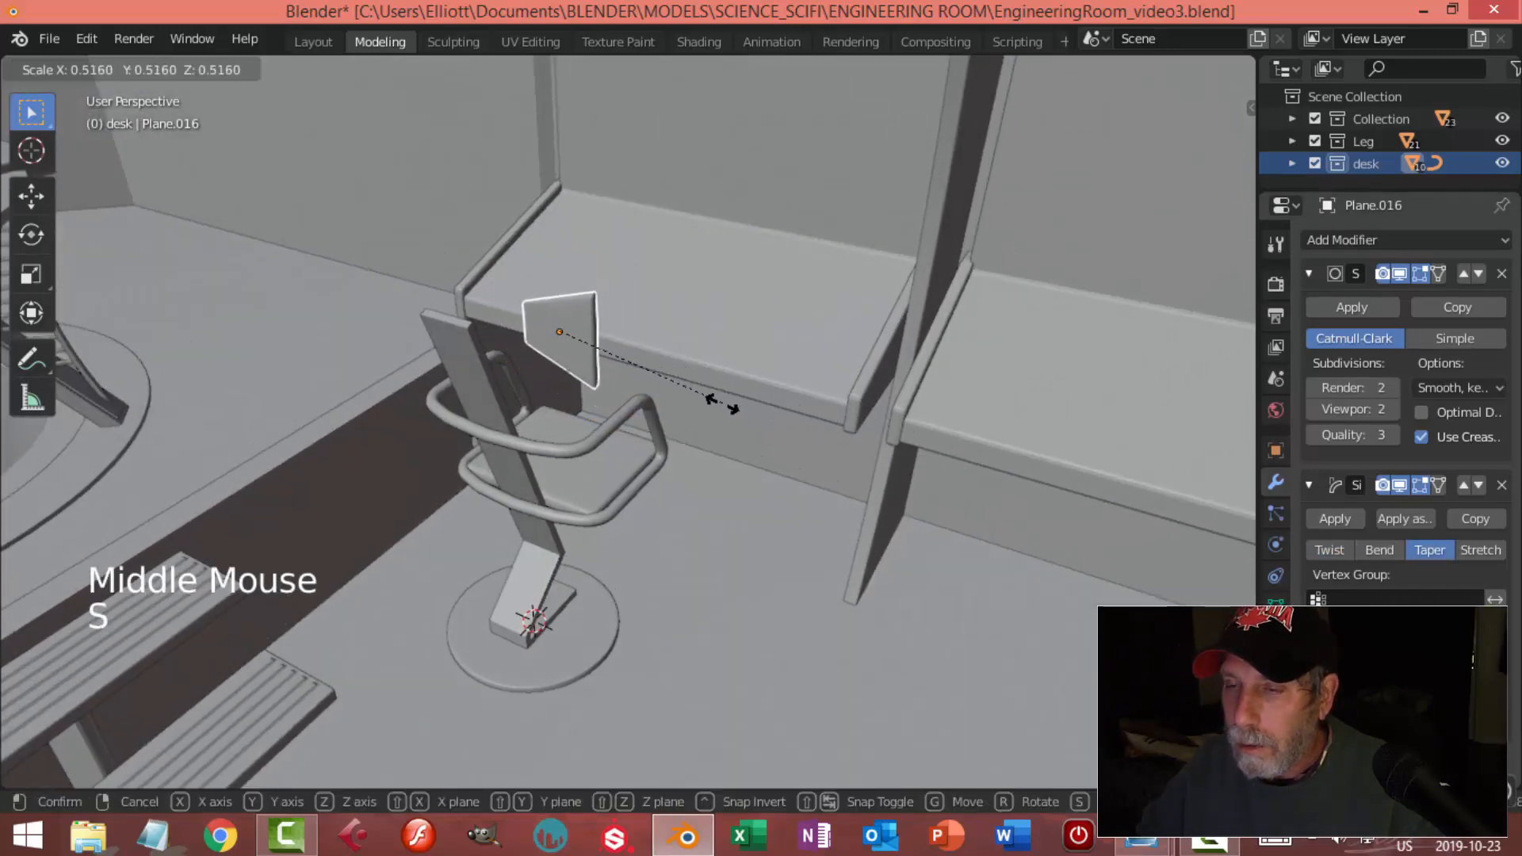
click(763, 385)
mouse_move(763, 385)
middle_down()
mouse_move(663, 412)
mouse_move(774, 414)
mouse_move(668, 388)
mouse_move(747, 388)
middle_up()
key(r)
key(y)
key(9)
key(0)
key(Return)
middle_drag(701, 393, 704, 397)
Scale the backrest's entire mesh along the X axis in Edit Mode, and return to Object Mode
key(Tab)
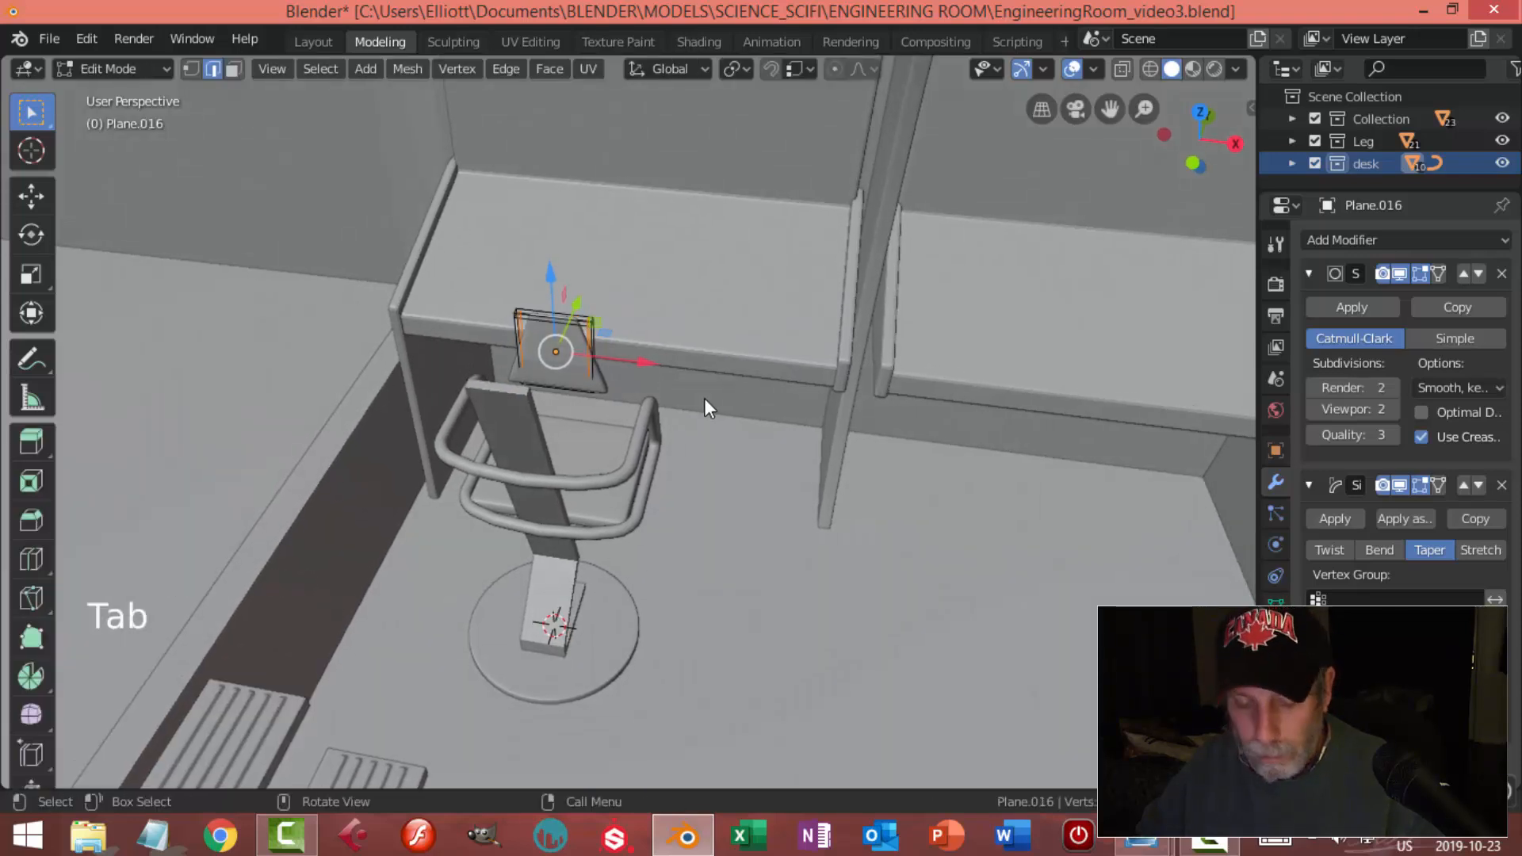
key(s)
key(Escape)
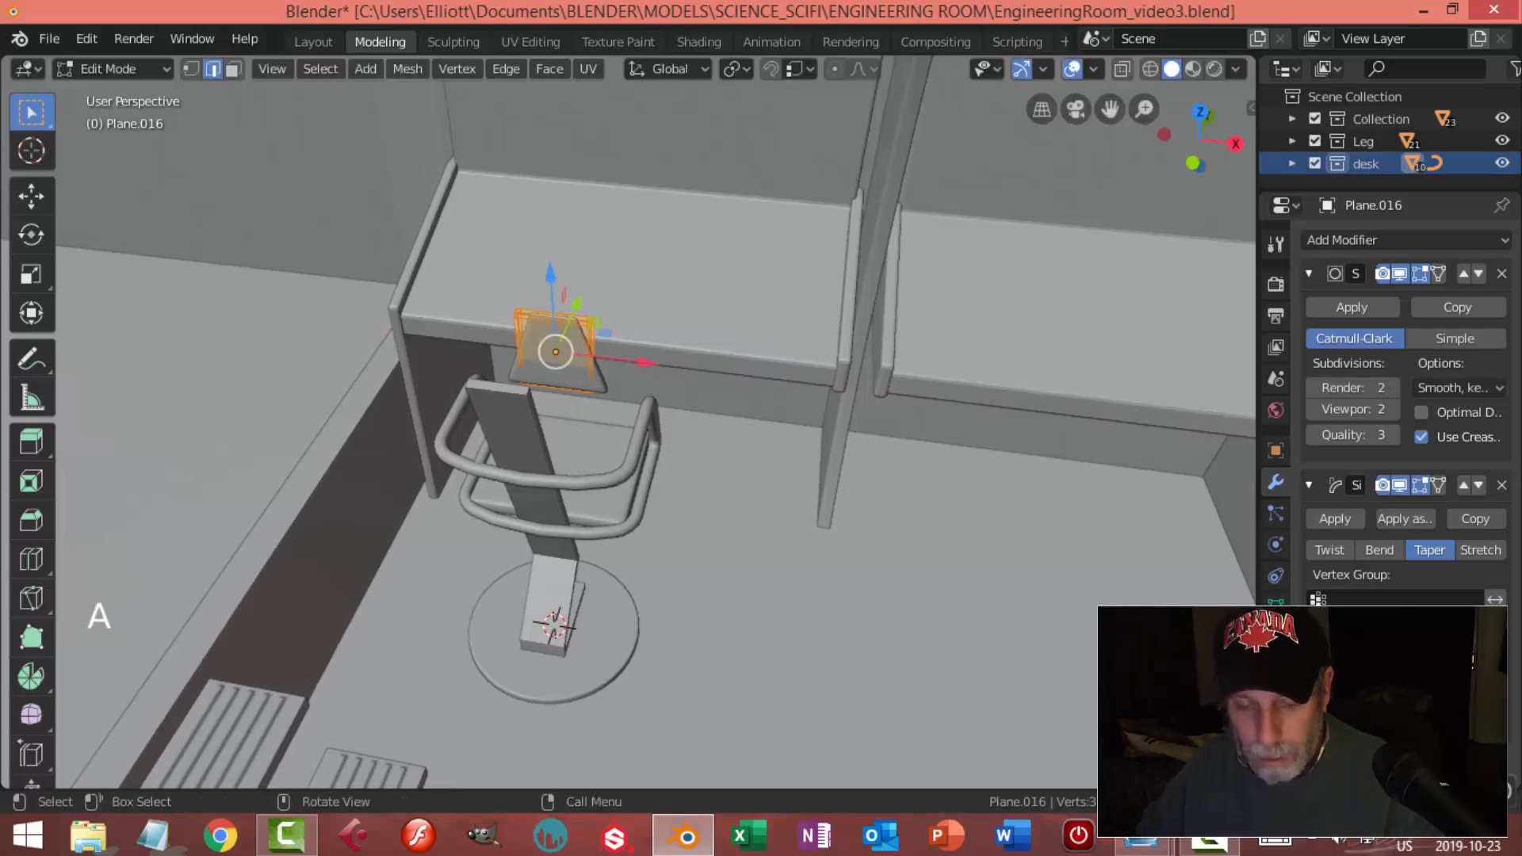
key(s)
key(x)
click(706, 380)
middle_drag(706, 381, 550, 344)
key(Tab)
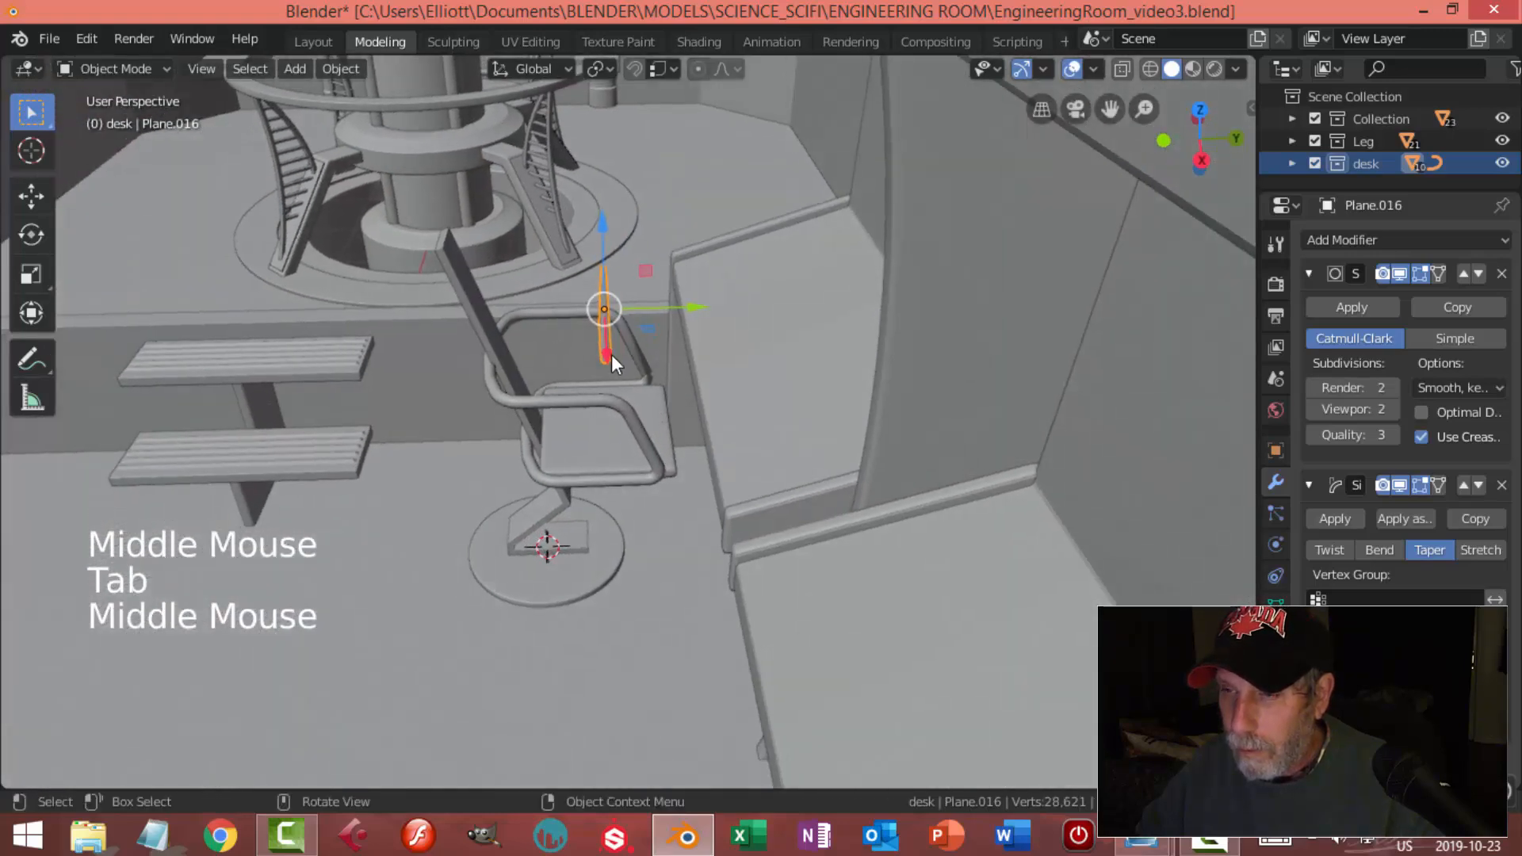
Thicken the backrest panel slightly by scaling it along the Y axis
scroll(626, 354, up, 2)
key(s)
key(y)
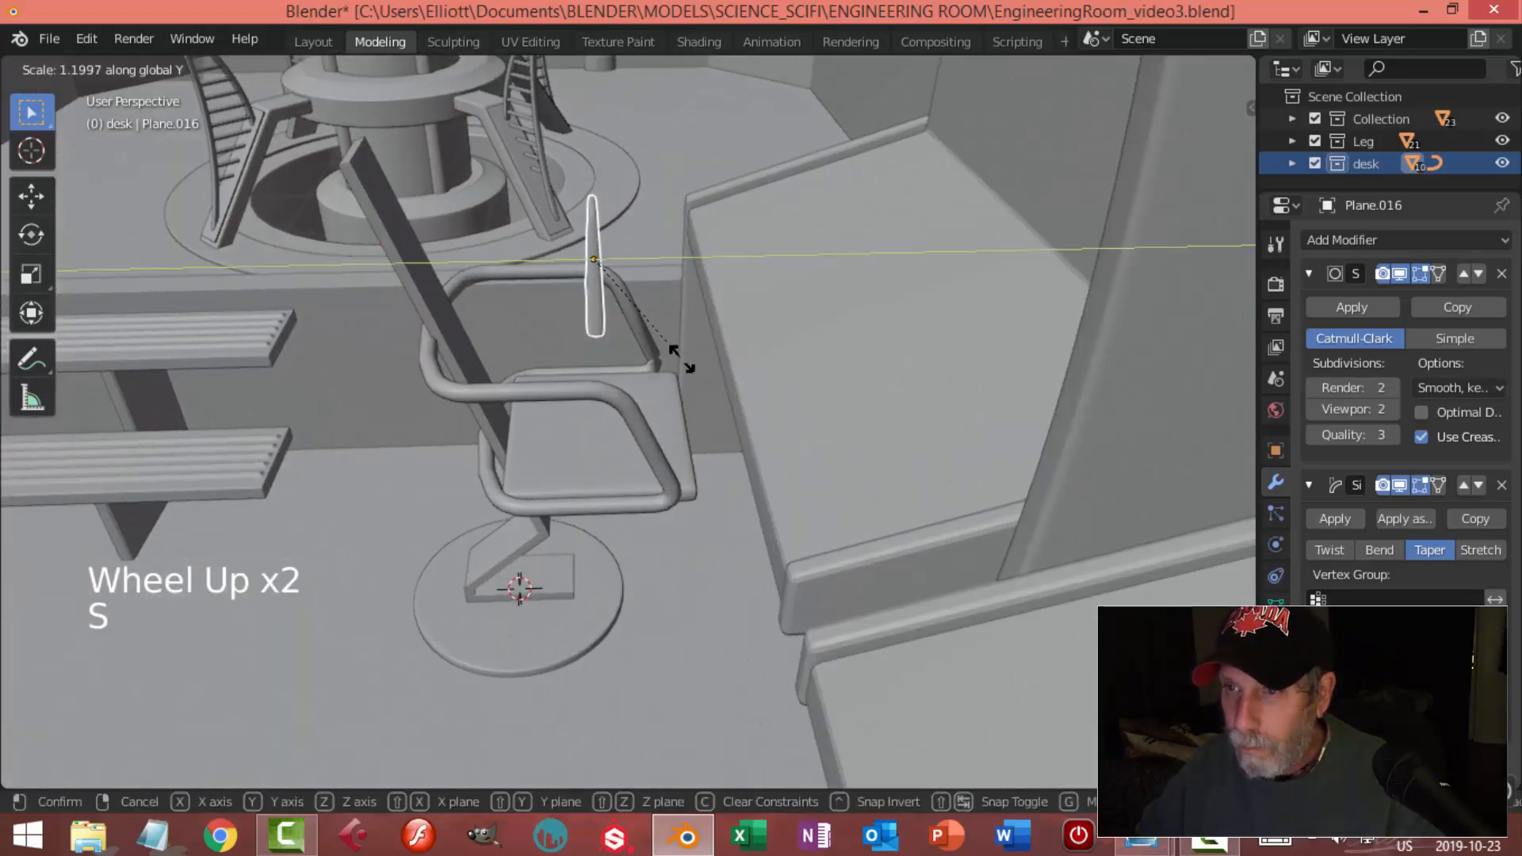
click(696, 361)
Move the backrest back along Y to the top of the back support and raise it 0.243 m
drag(690, 258, 537, 252)
drag(436, 202, 430, 146)
drag(516, 208, 495, 206)
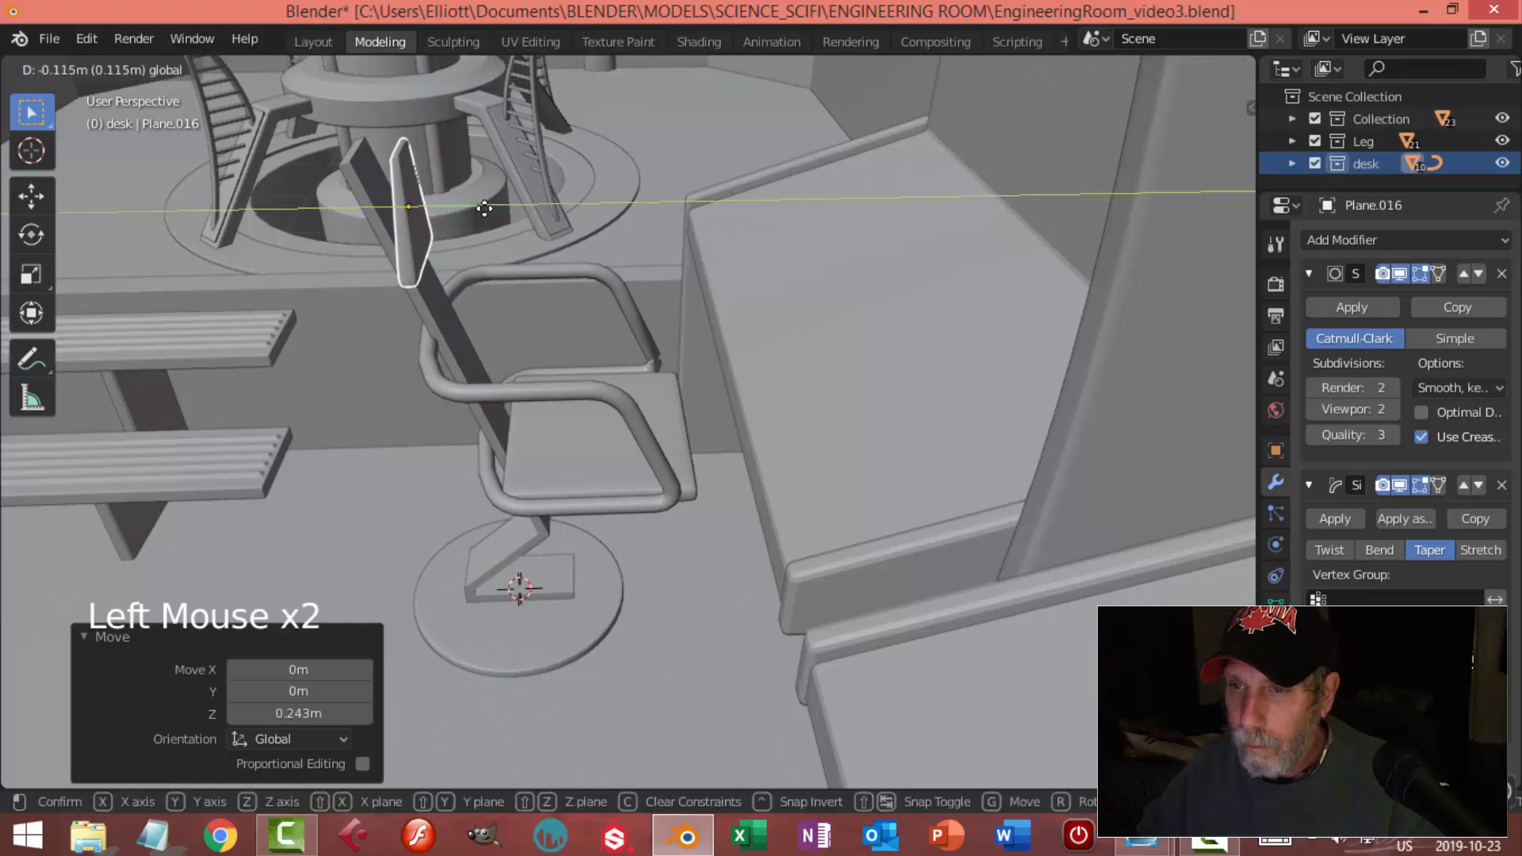
drag(473, 217, 478, 217)
Check the backrest's placement and shift it 0.0405 m forward along Y in the right side view
middle_drag(630, 245, 499, 312)
scroll(612, 292, down, 3)
middle_drag(611, 291, 681, 244)
scroll(691, 312, up, 2)
scroll(569, 264, up, 2)
middle_drag(569, 264, 703, 452)
key(KP_3)
scroll(567, 306, up, 3)
drag(542, 252, 564, 257)
Tilt the backrest 21.2° about X, move it -0.0292 m in Y and -0.0585 m in Z against the support, and fine-tune its angle
key(r)
key(x)
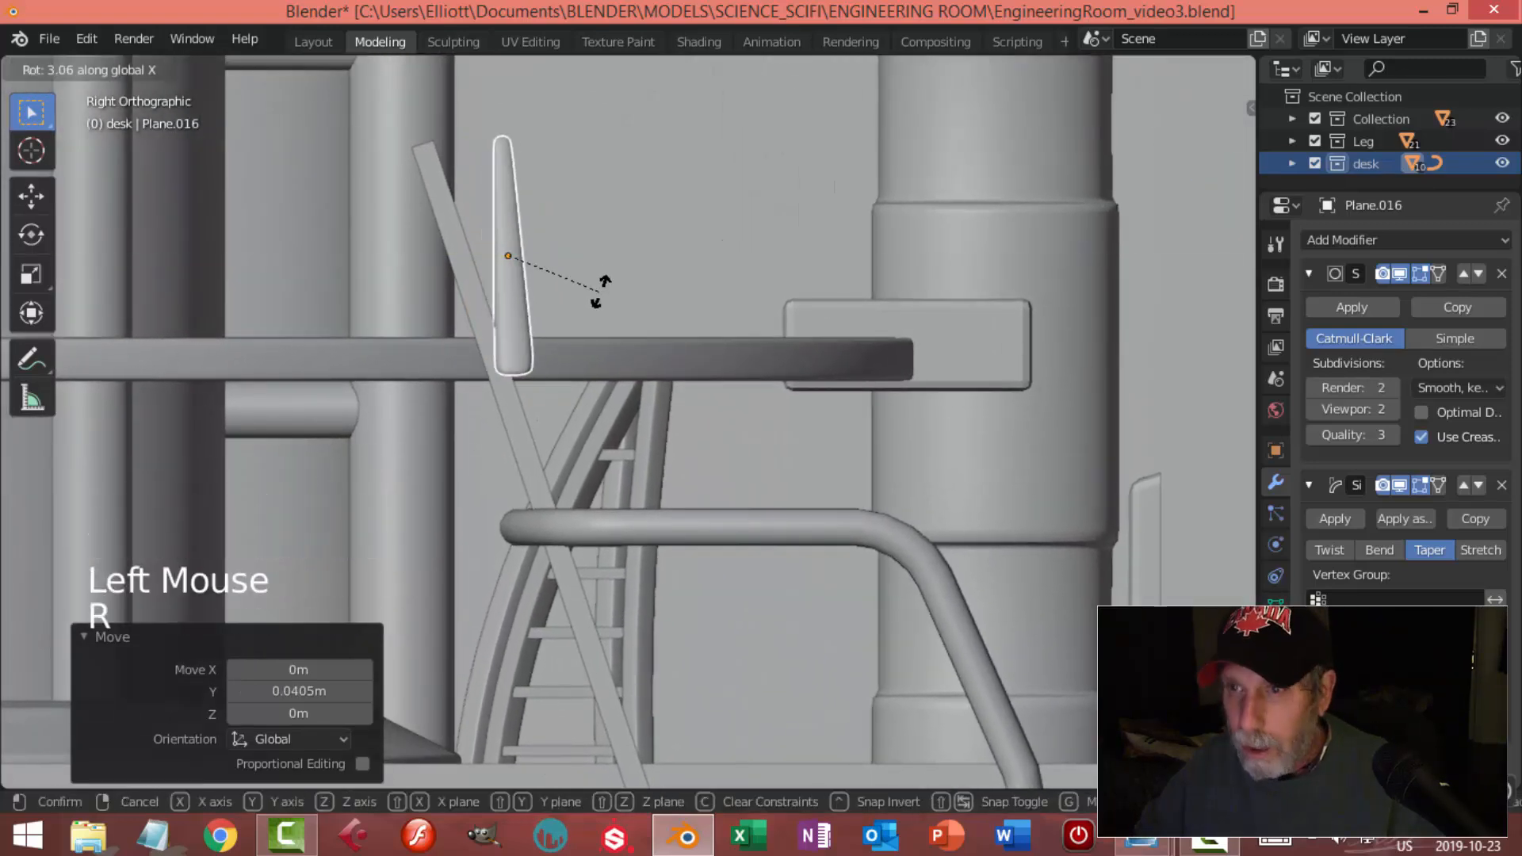
click(590, 258)
key(g)
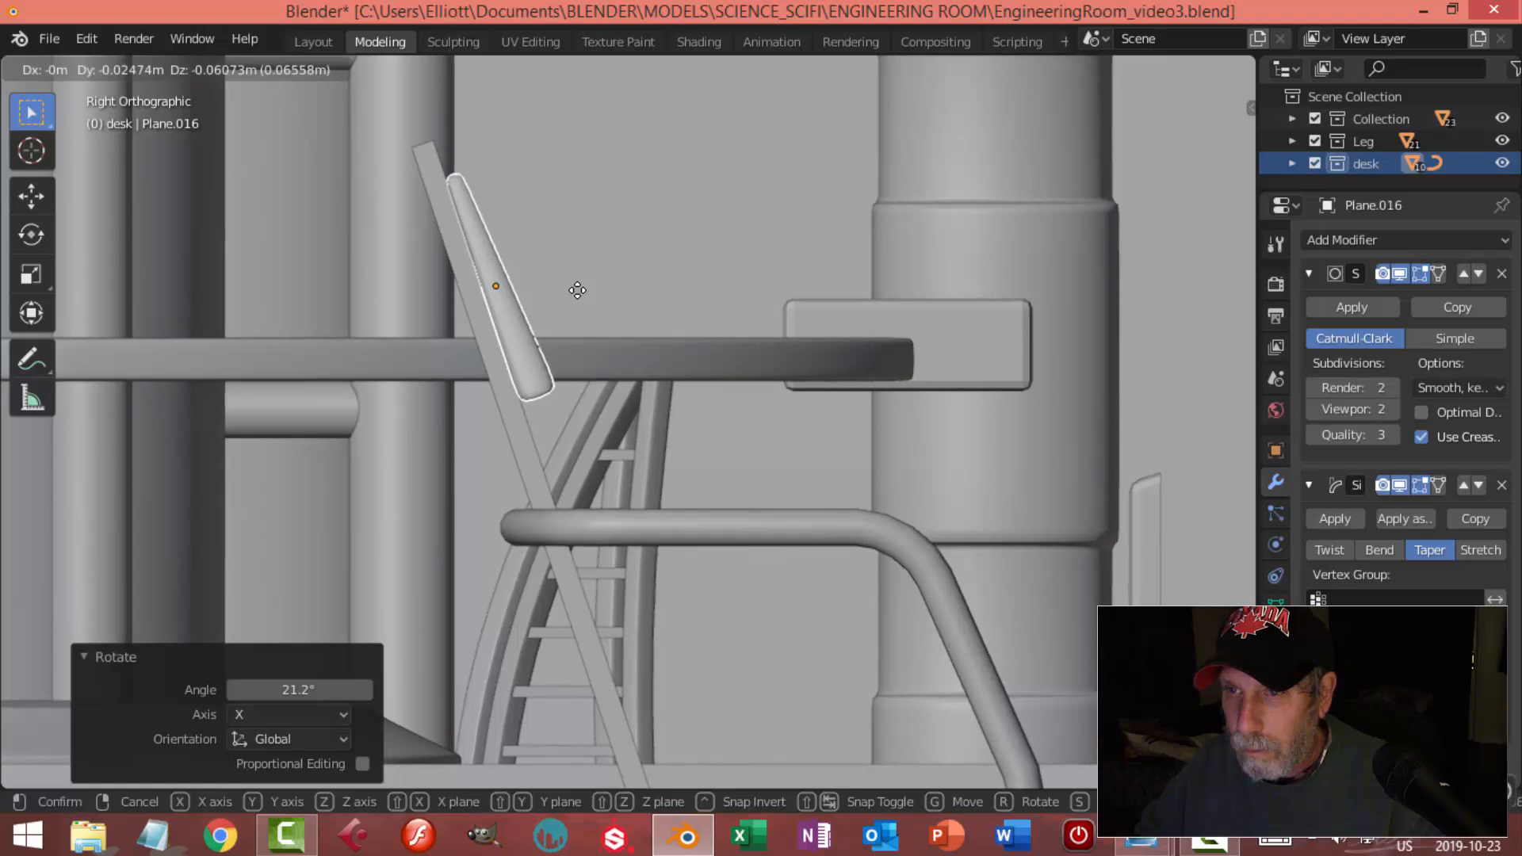
click(578, 289)
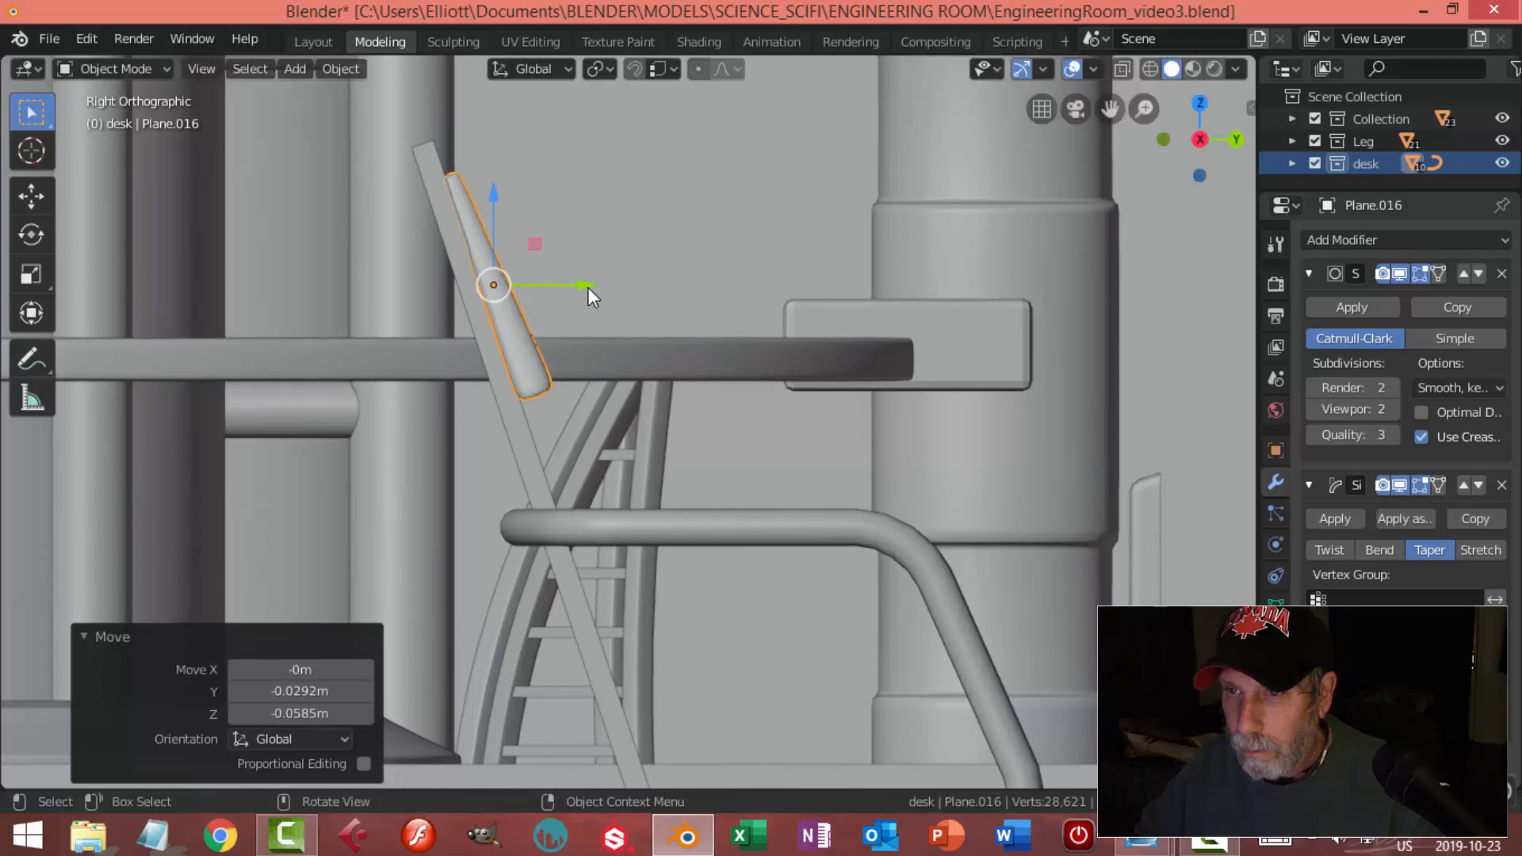
key(r)
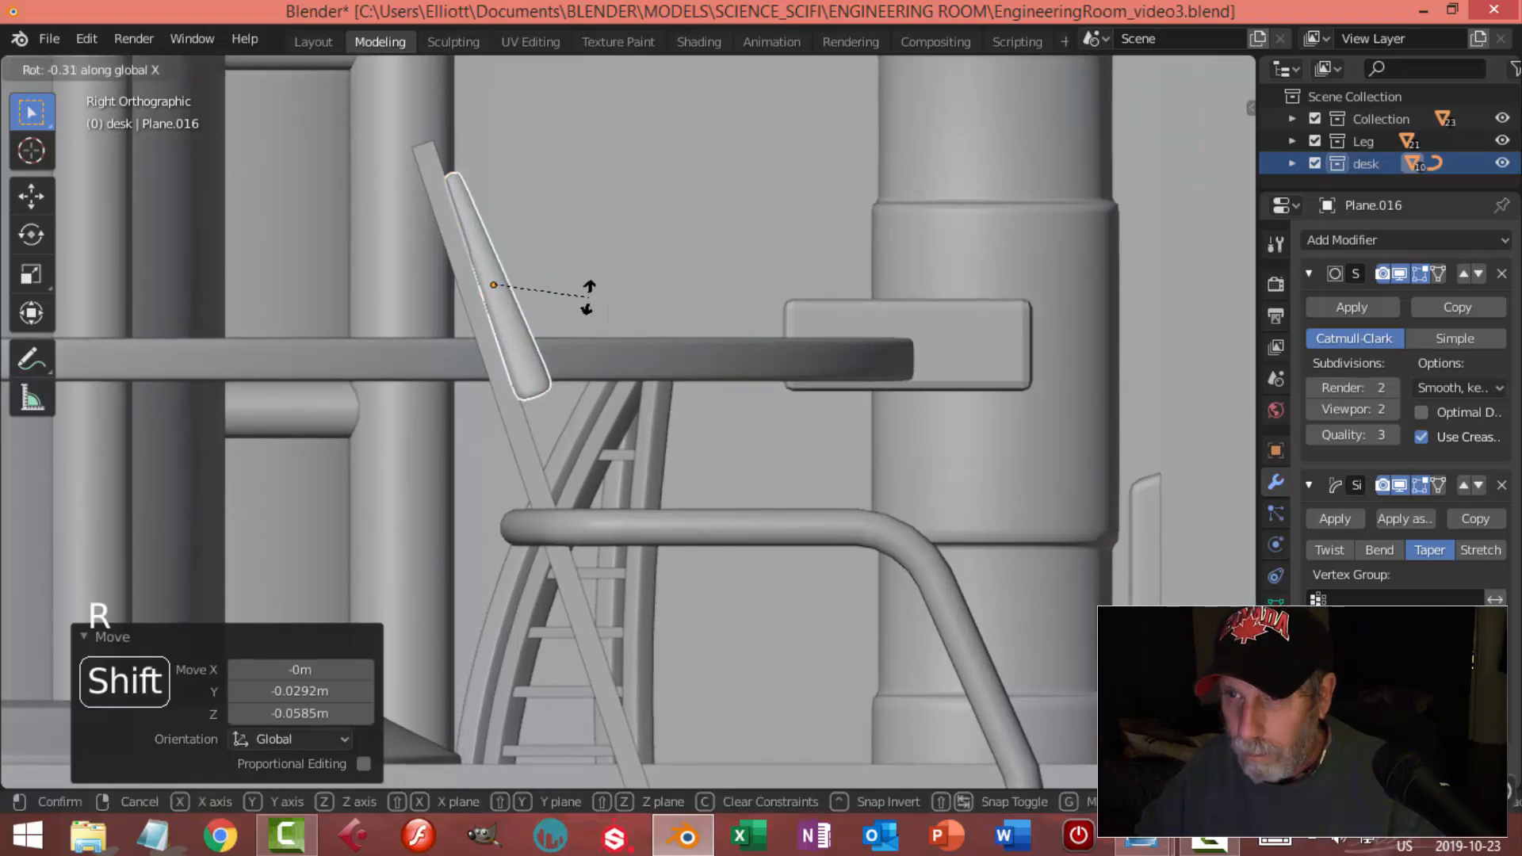
click(587, 298)
drag(589, 289, 588, 288)
key(alt+a)
Check the backrest's fit against the support from several angles and adjust its scale
scroll(611, 273, down, 3)
middle_drag(611, 273, 838, 323)
scroll(573, 348, down, 1)
middle_drag(573, 347, 711, 314)
scroll(692, 321, up, 2)
scroll(694, 322, down, 5)
middle_drag(683, 378, 625, 388)
middle_drag(716, 350, 625, 288)
scroll(696, 383, up, 2)
key(s)
click(710, 357)
key(alt+a)
Set the transform orientation to Normal and shift the backrest slightly along its own axis
click(542, 67)
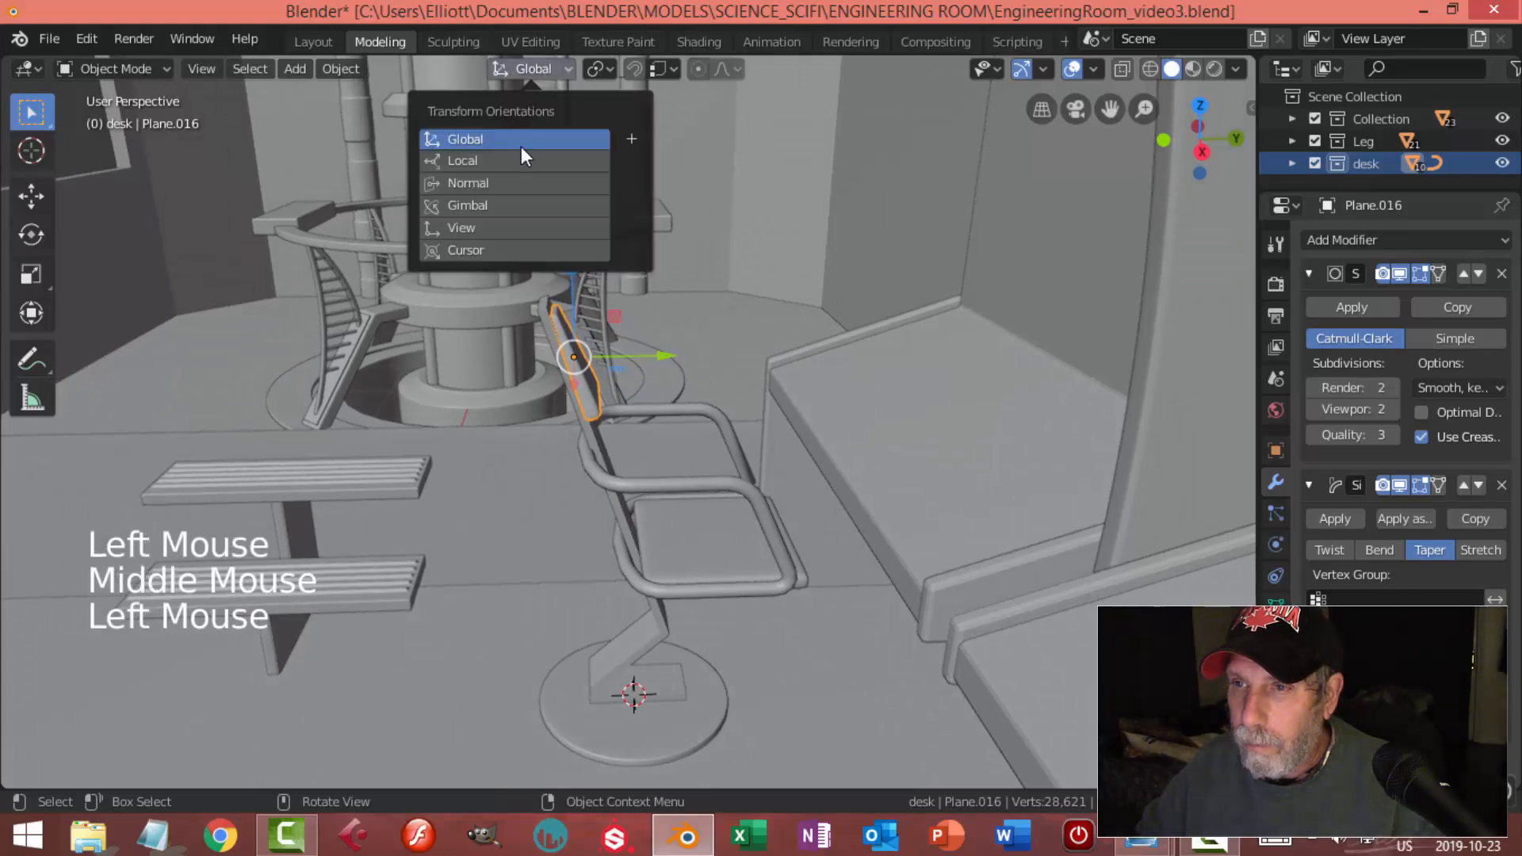
click(516, 181)
drag(607, 427, 633, 447)
key(alt+a)
Examine the chair's proportions against the desks and the rest of the room from wide and close views
alt+middle_click(549, 430)
middle_drag(516, 463, 616, 461)
scroll(634, 453, down, 3)
scroll(723, 445, up, 2)
scroll(700, 430, up, 2)
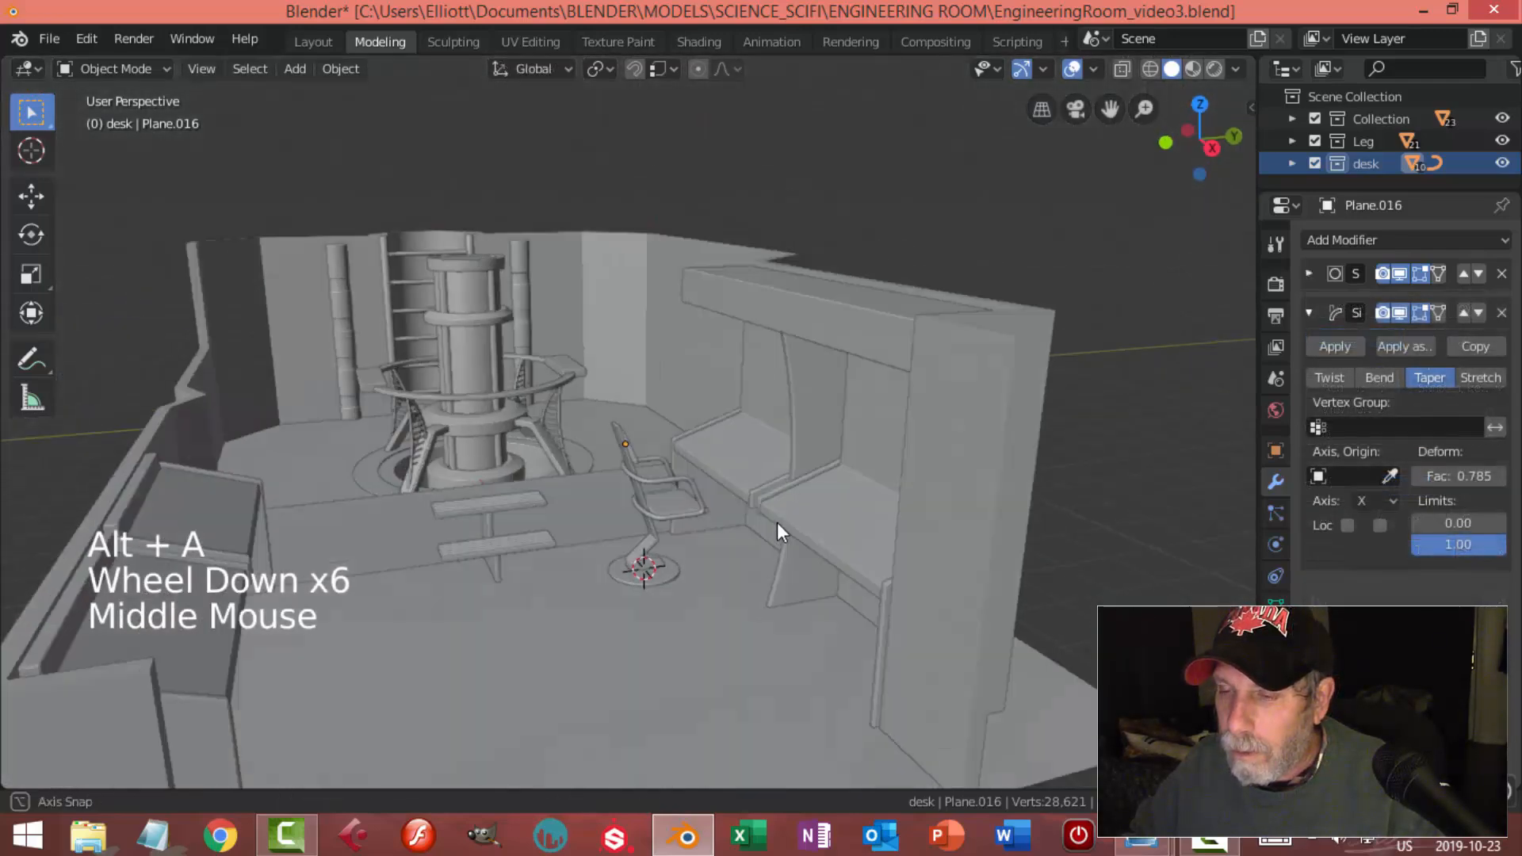
middle_drag(772, 524, 796, 555)
scroll(798, 554, up, 1)
scroll(803, 551, up, 2)
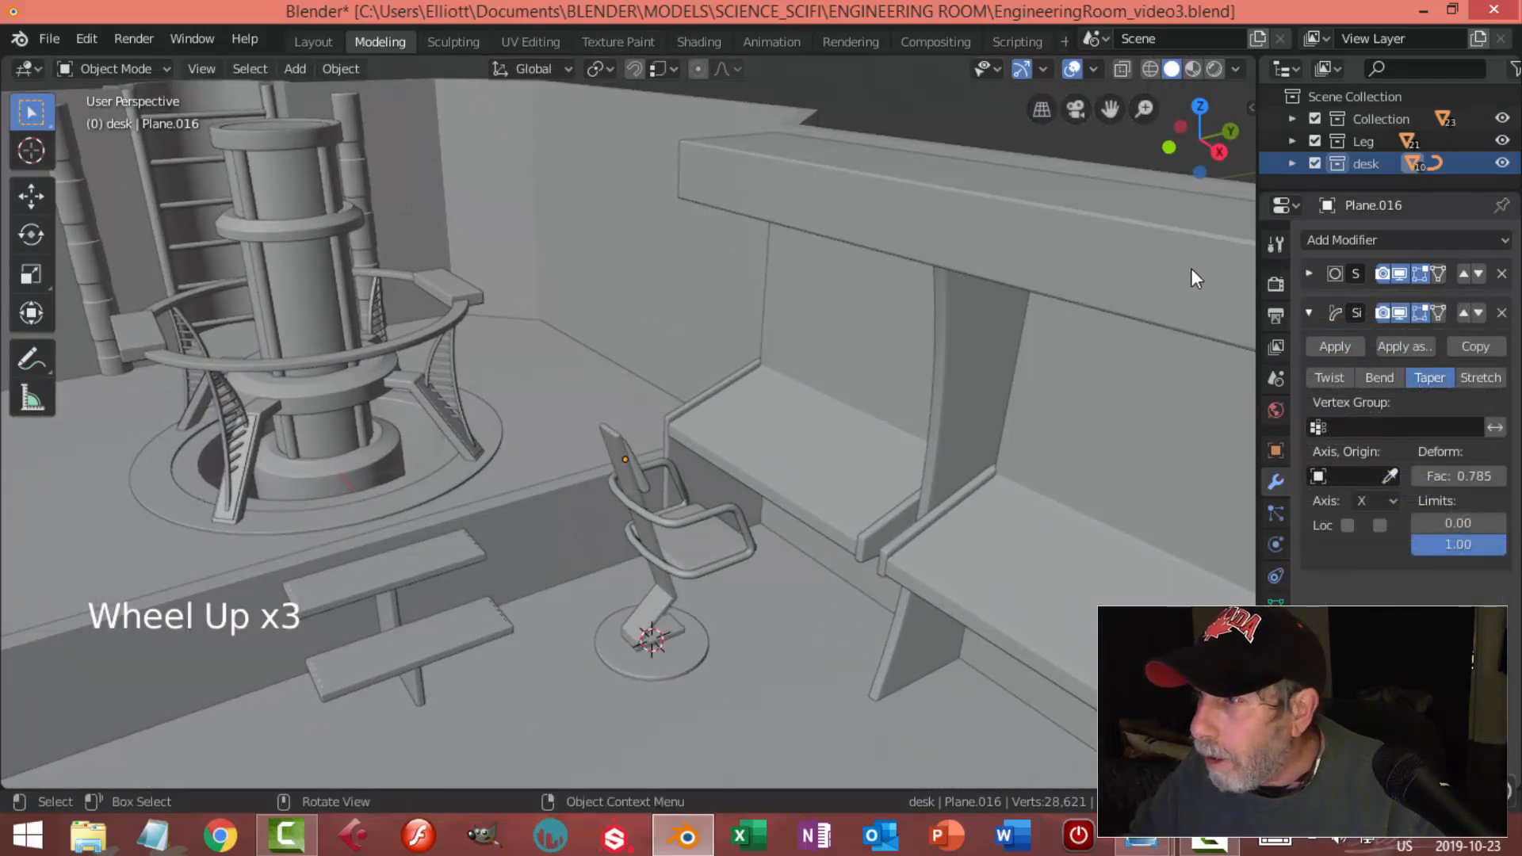
scroll(690, 488, up, 2)
Select all parts of the chair, from backrest to round base, and move them to a new collection named chair
click(603, 474)
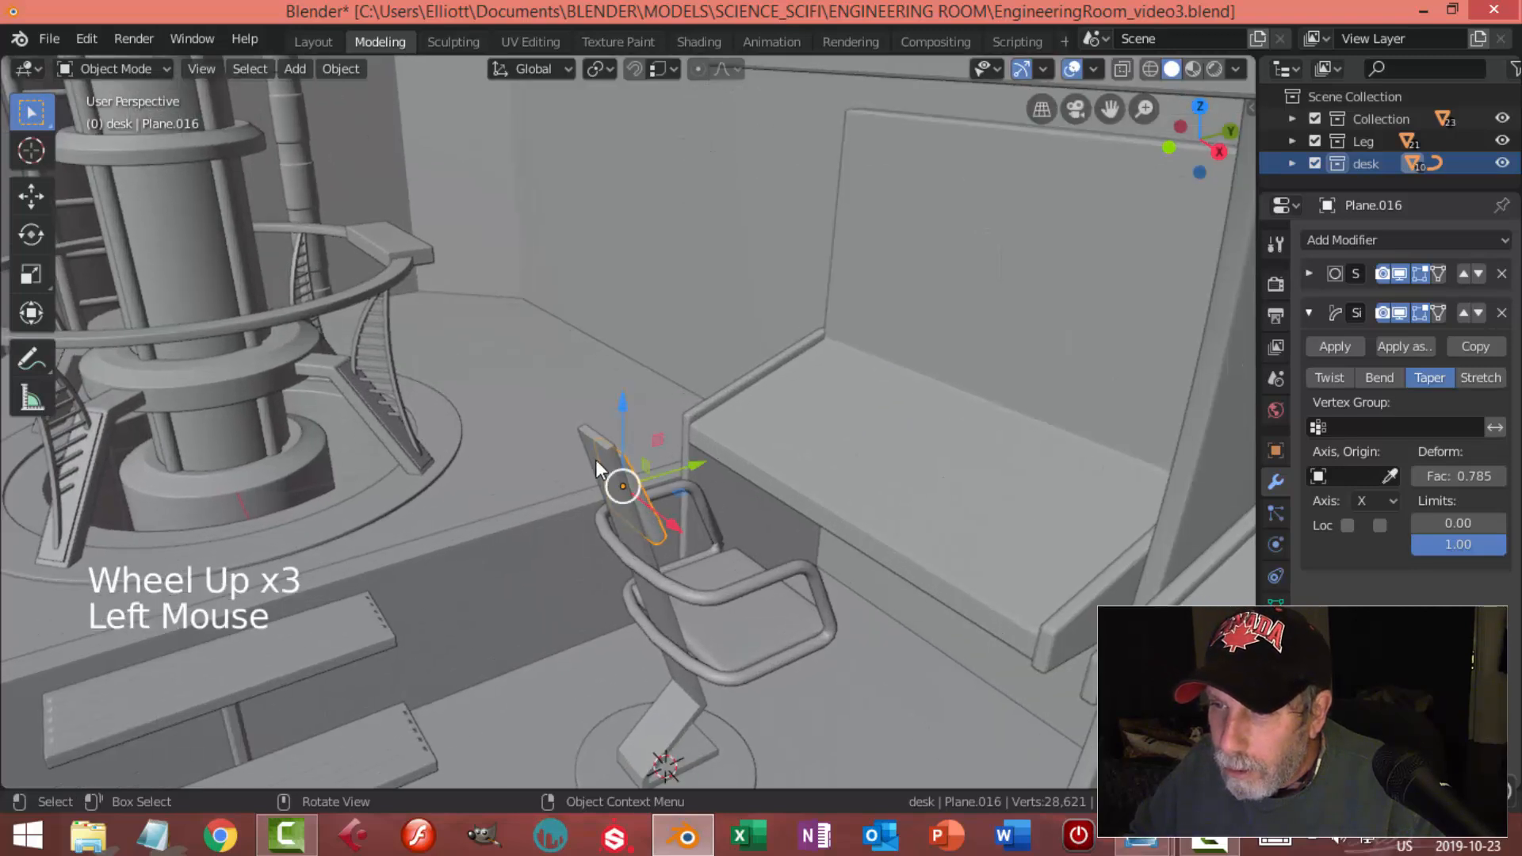
shift+click(621, 478)
scroll(645, 539, up, 1)
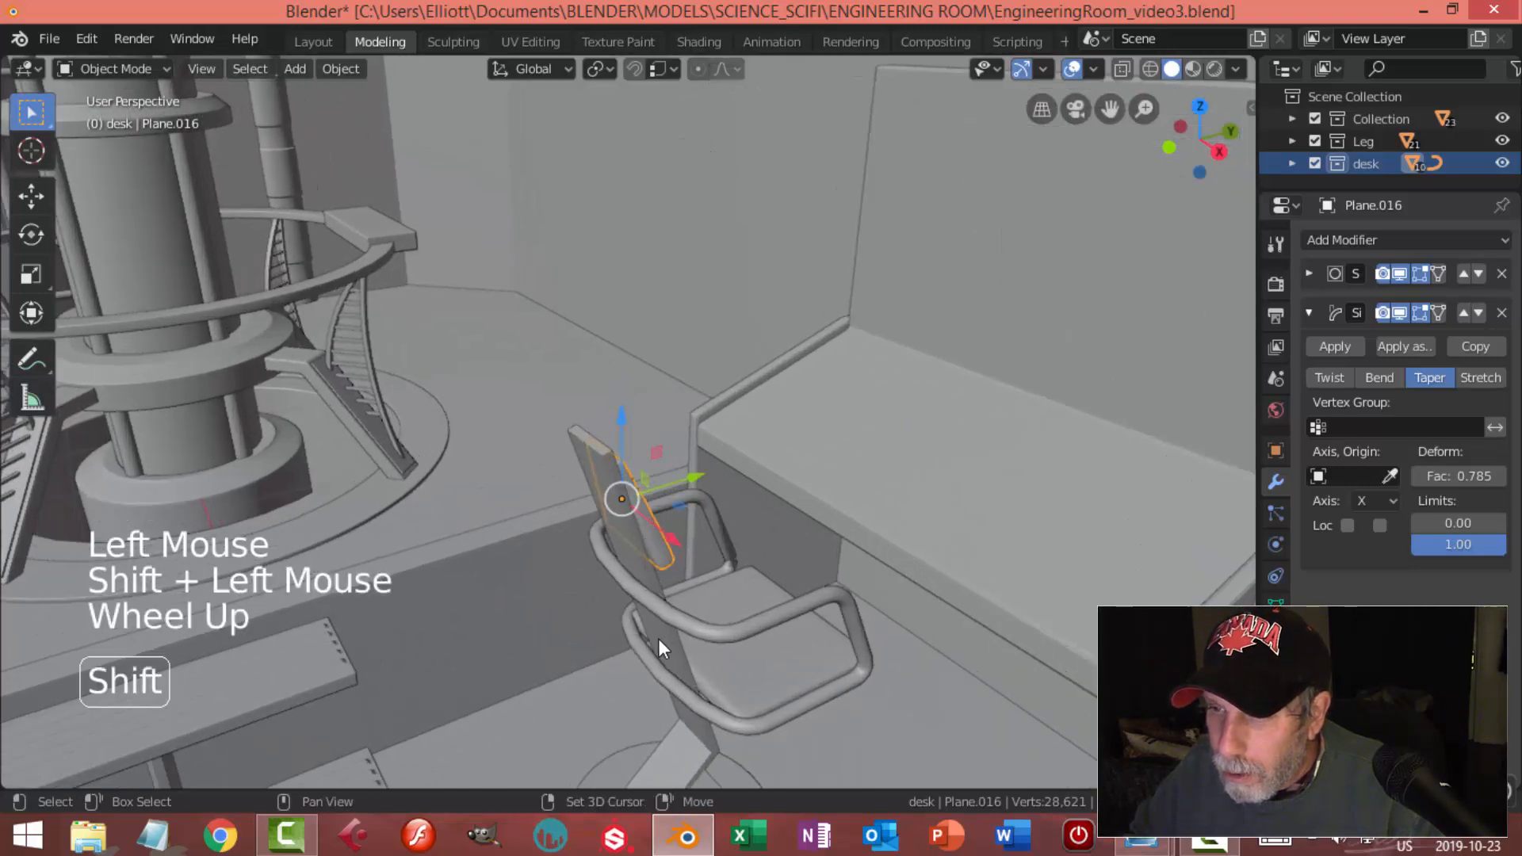
shift+click(683, 642)
shift+click(738, 620)
shift+click(782, 658)
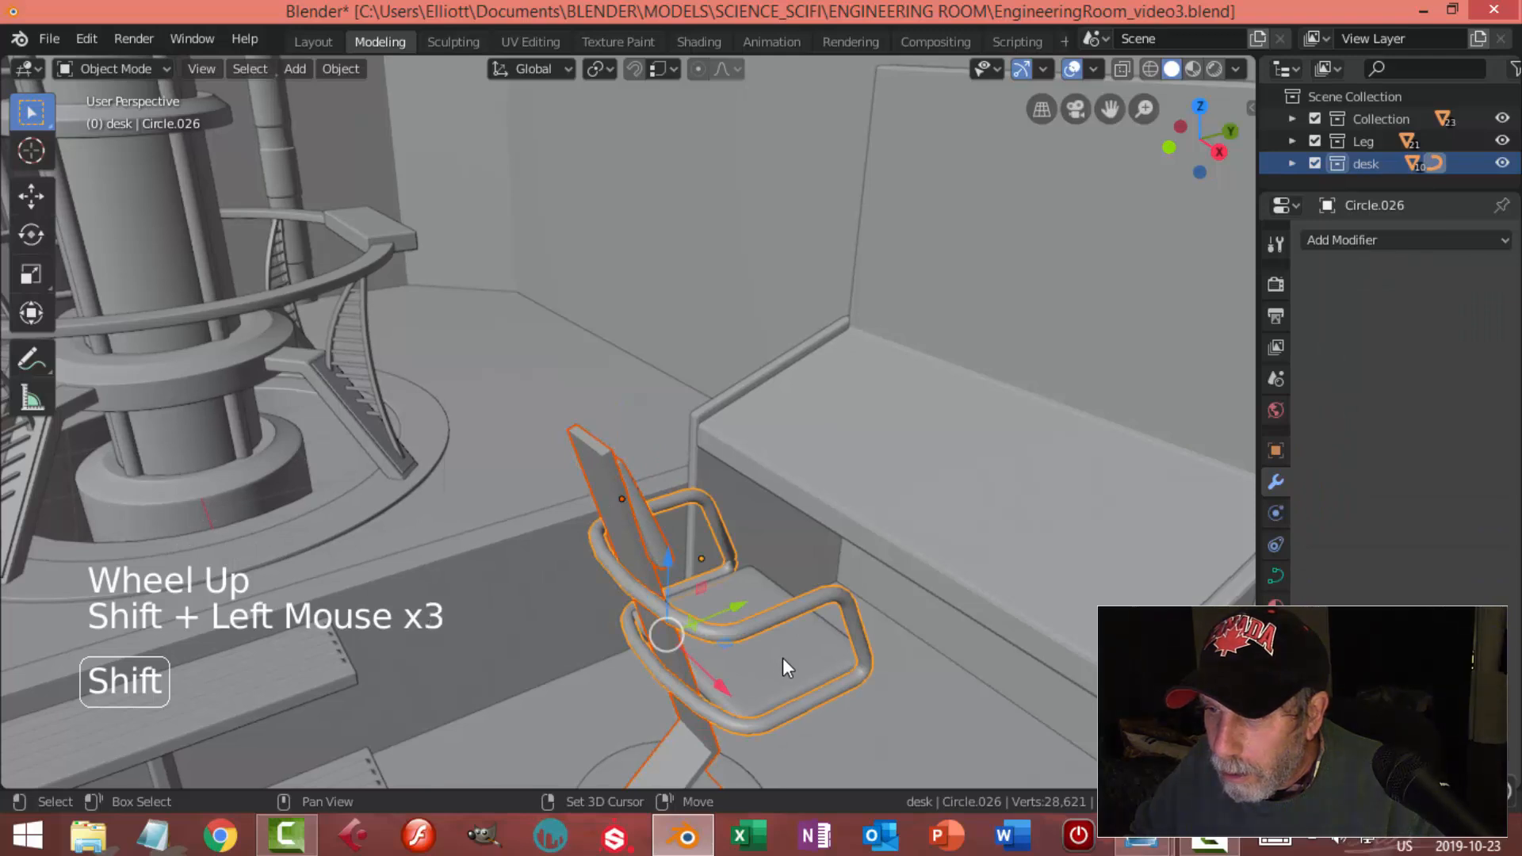
scroll(848, 668, down, 2)
shift+middle_drag(848, 667, 825, 509)
shift+click(701, 626)
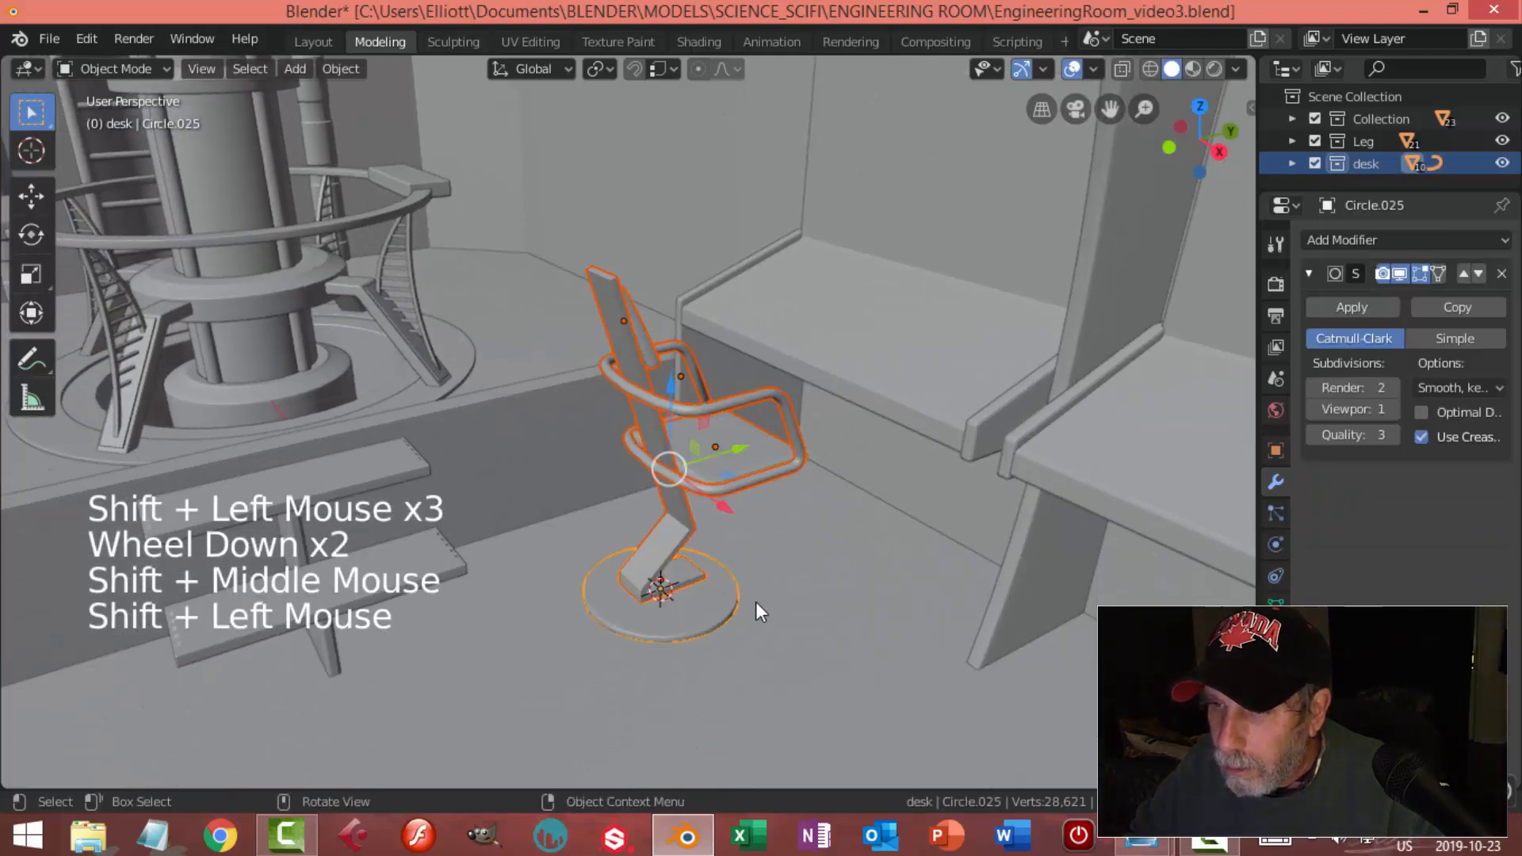
right_click(700, 582)
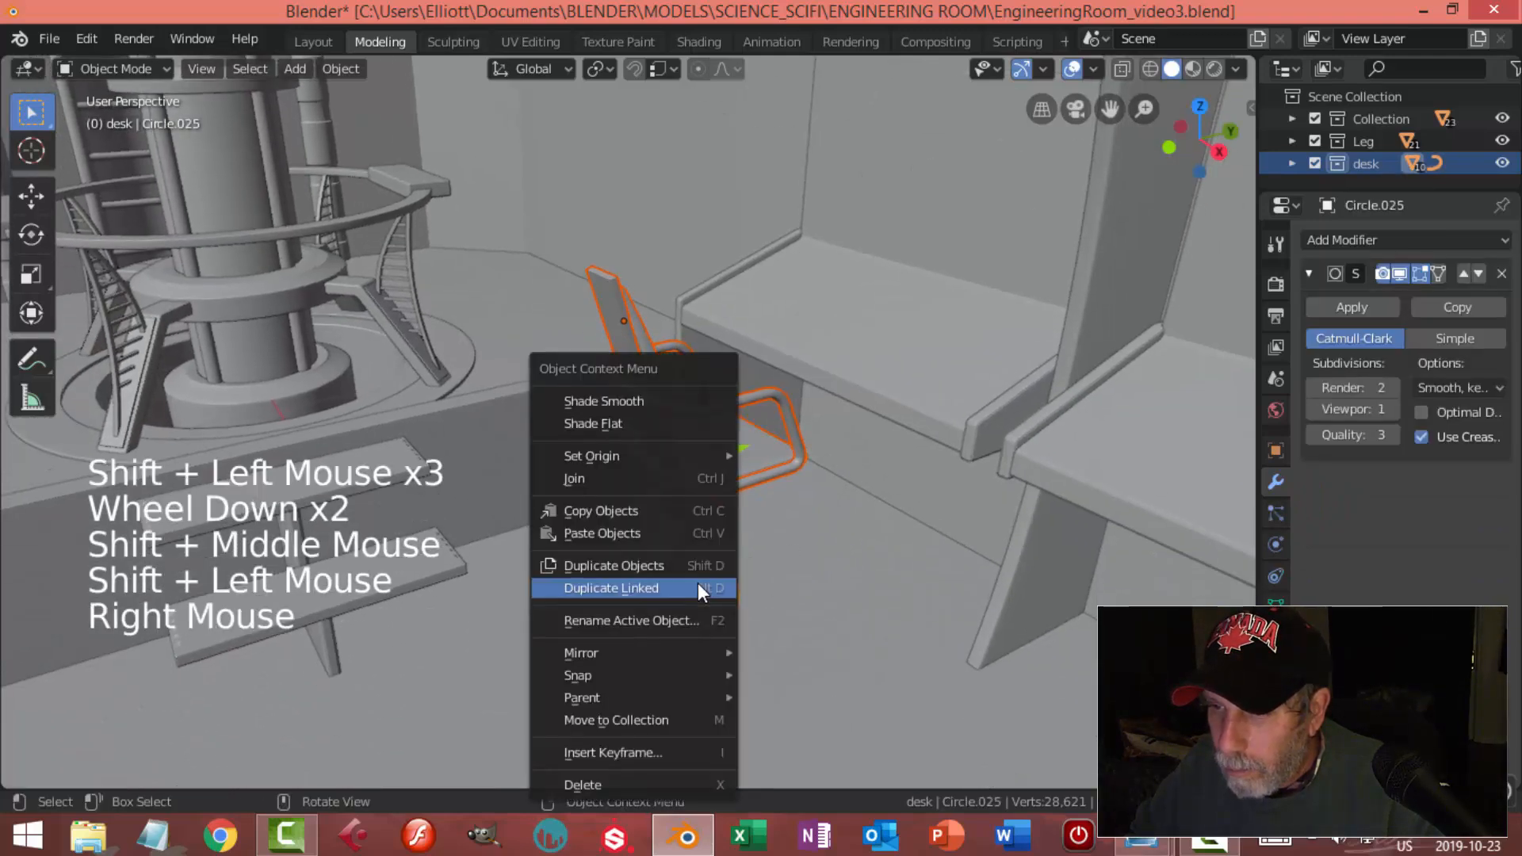
click(650, 722)
click(592, 783)
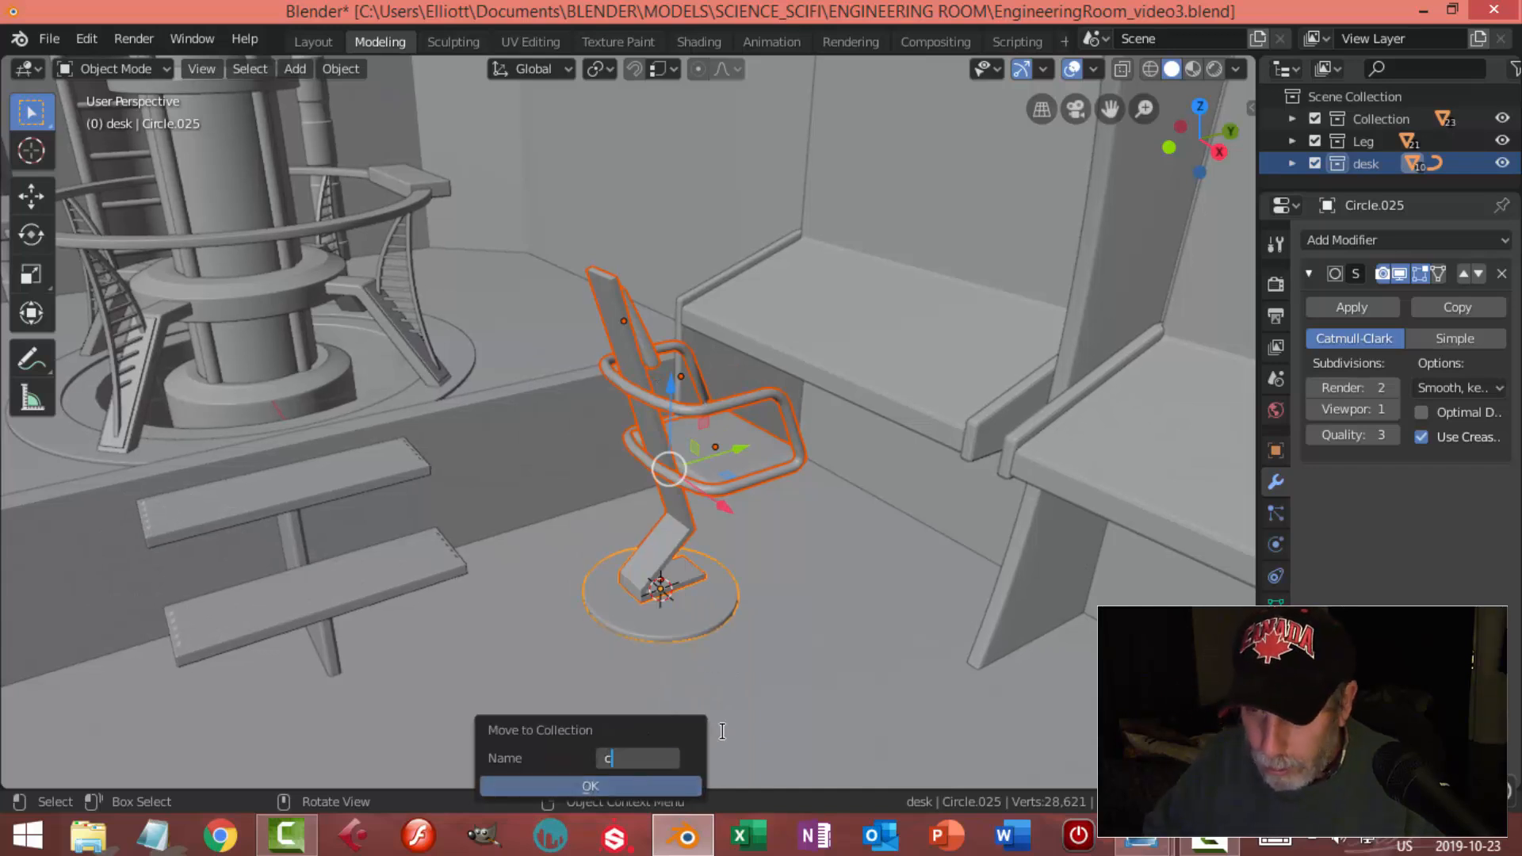
click(669, 786)
scroll(1371, 162, down, 2)
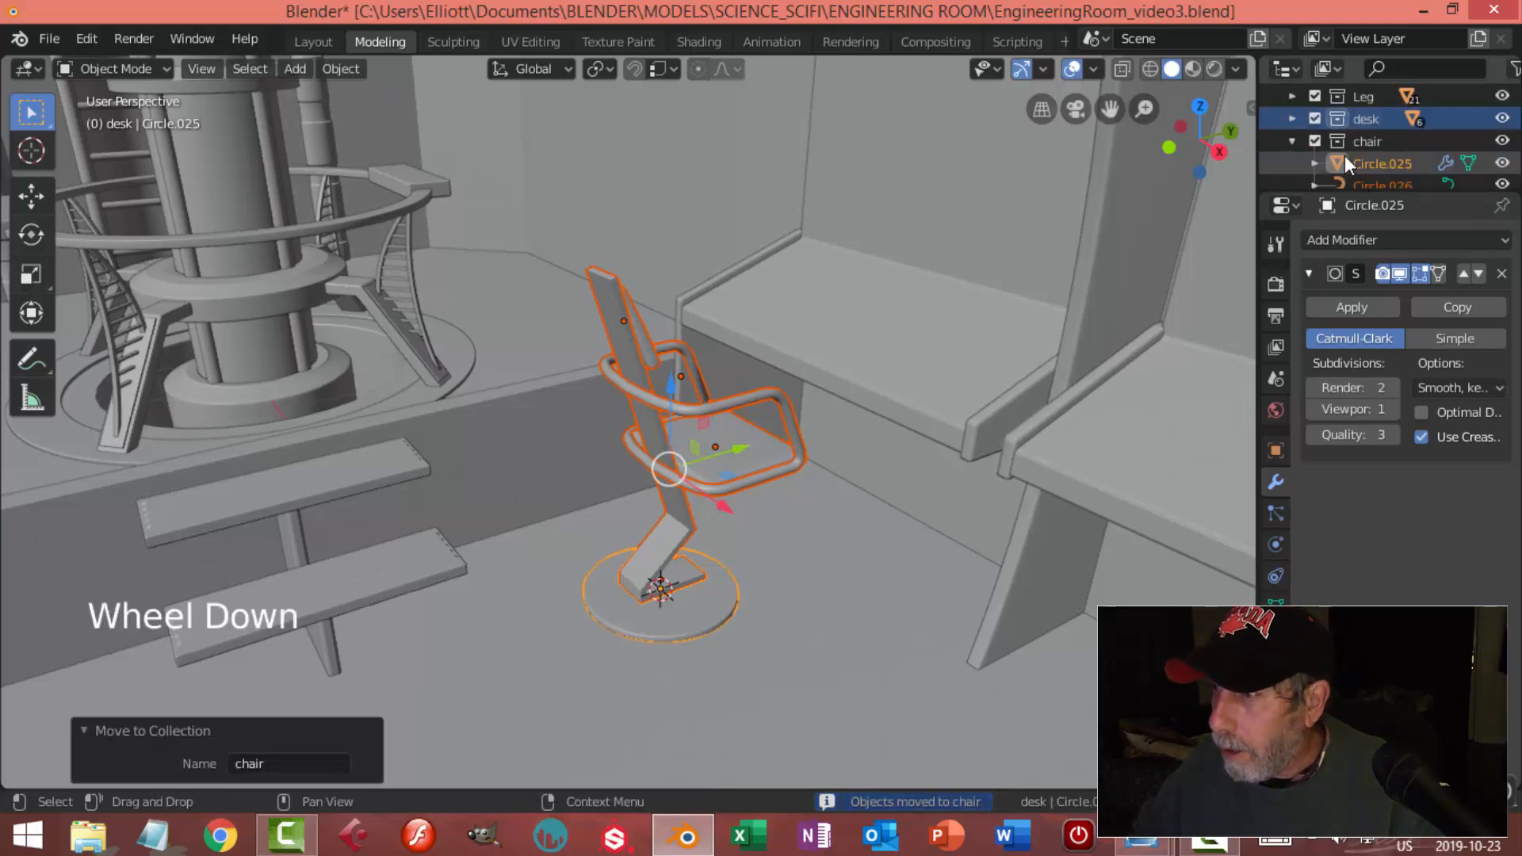
click(1293, 142)
key(alt+a)
Try a level 1 Subdivision Surface modifier on the chair's tubular arm frame and undo it
middle_drag(828, 452, 744, 430)
click(721, 413)
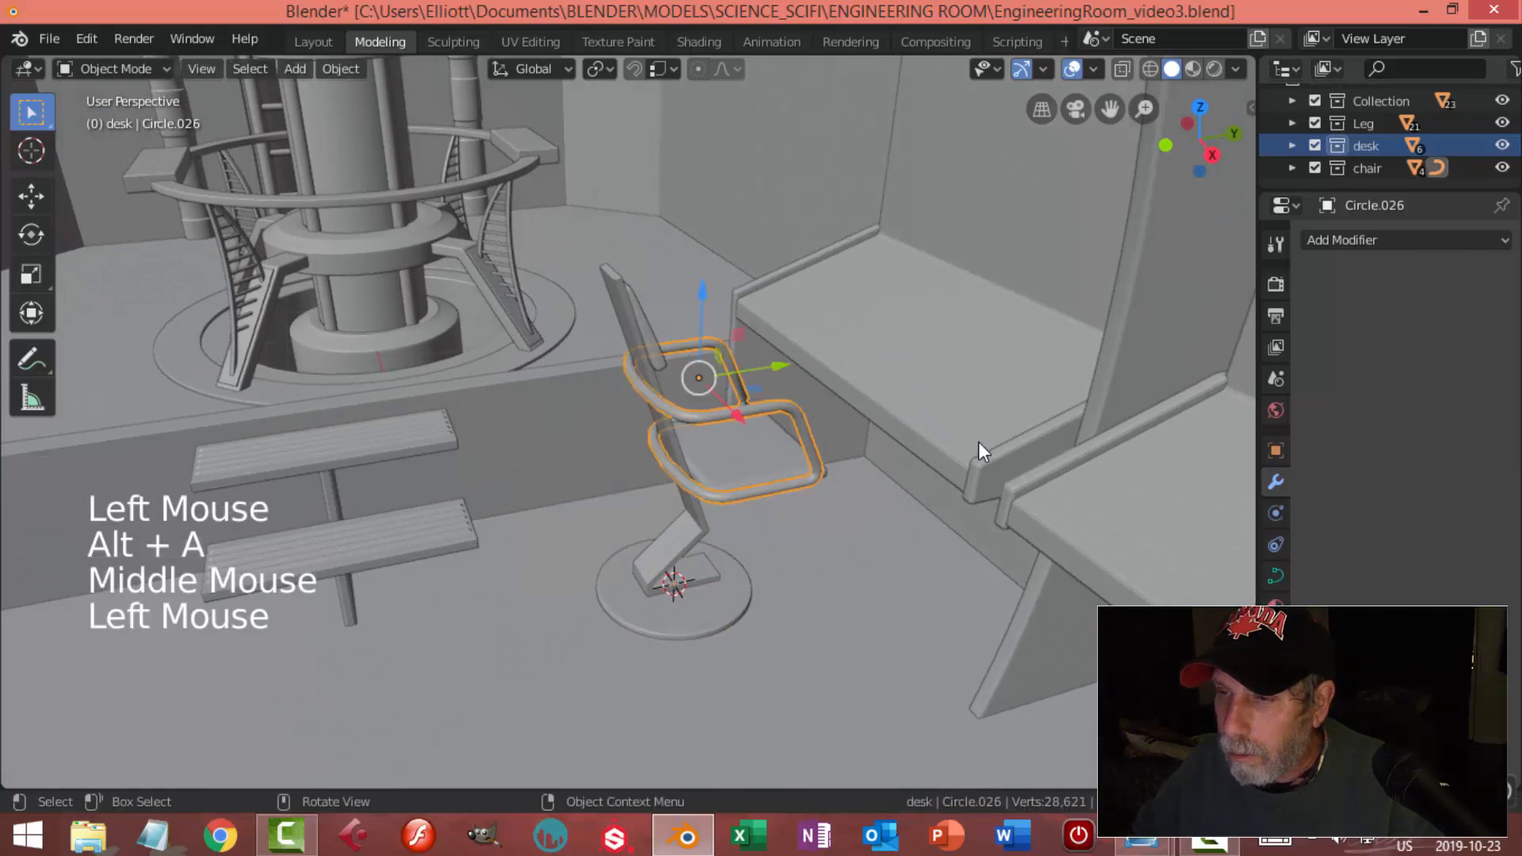
scroll(812, 477, up, 2)
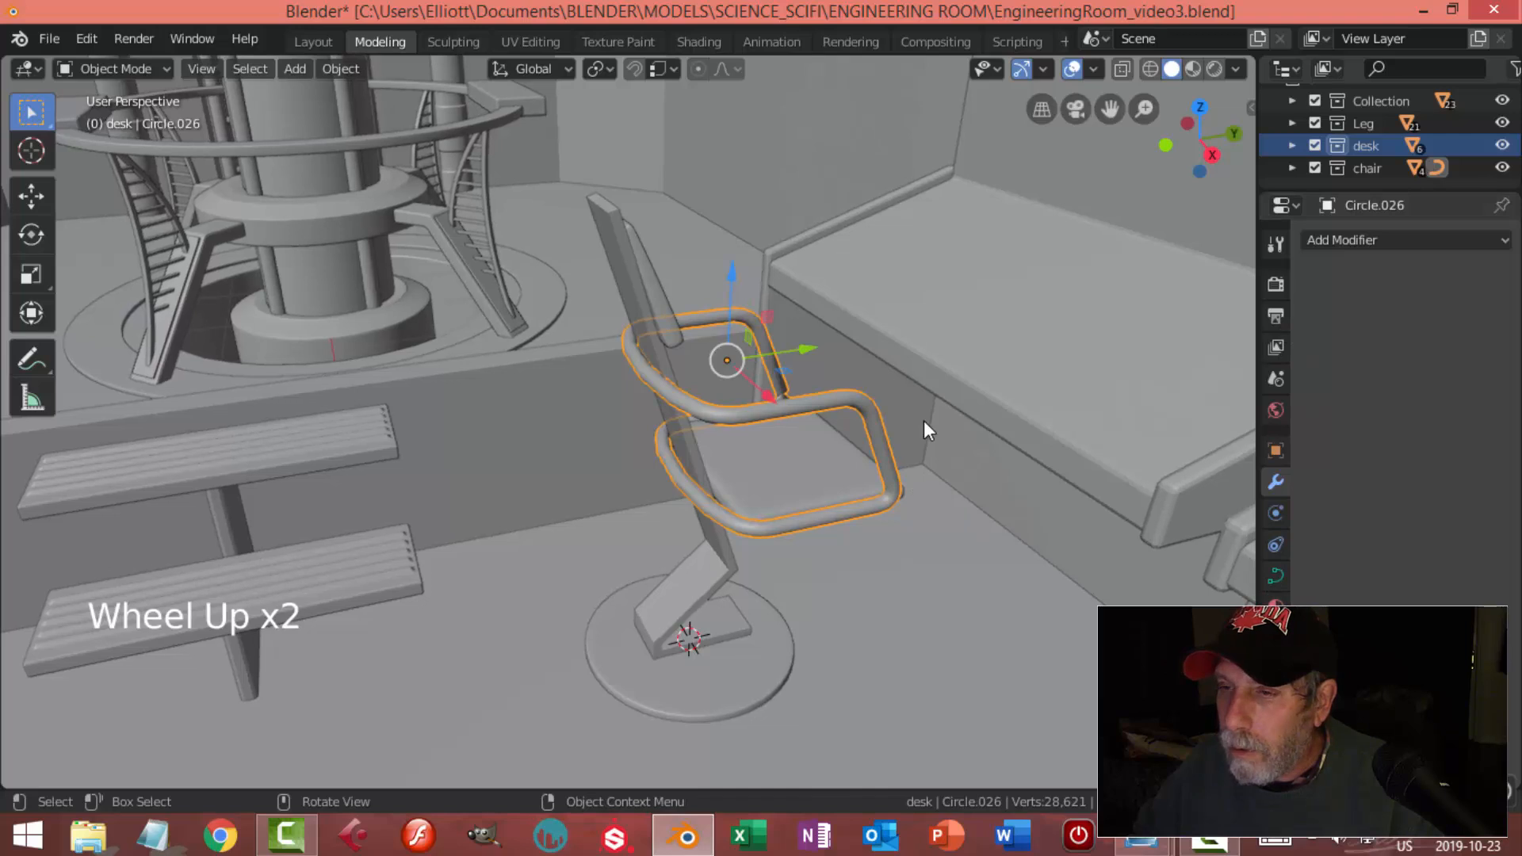
key(ctrl+1)
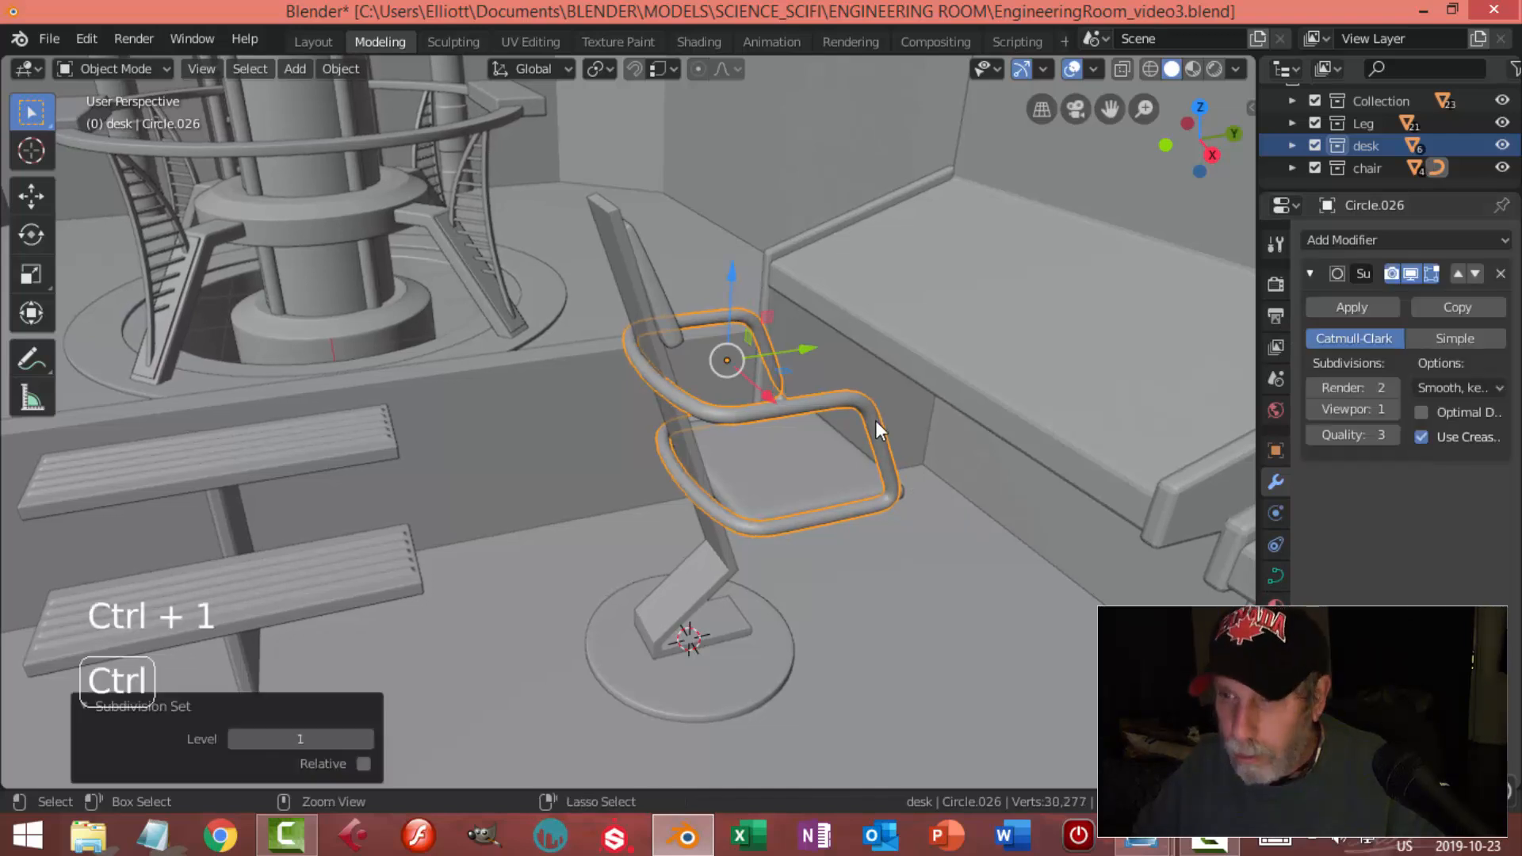
key(alt+a)
middle_drag(783, 397, 690, 428)
scroll(769, 420, down, 2)
scroll(719, 427, up, 2)
key(ctrl+z)
key(ctrl+z)
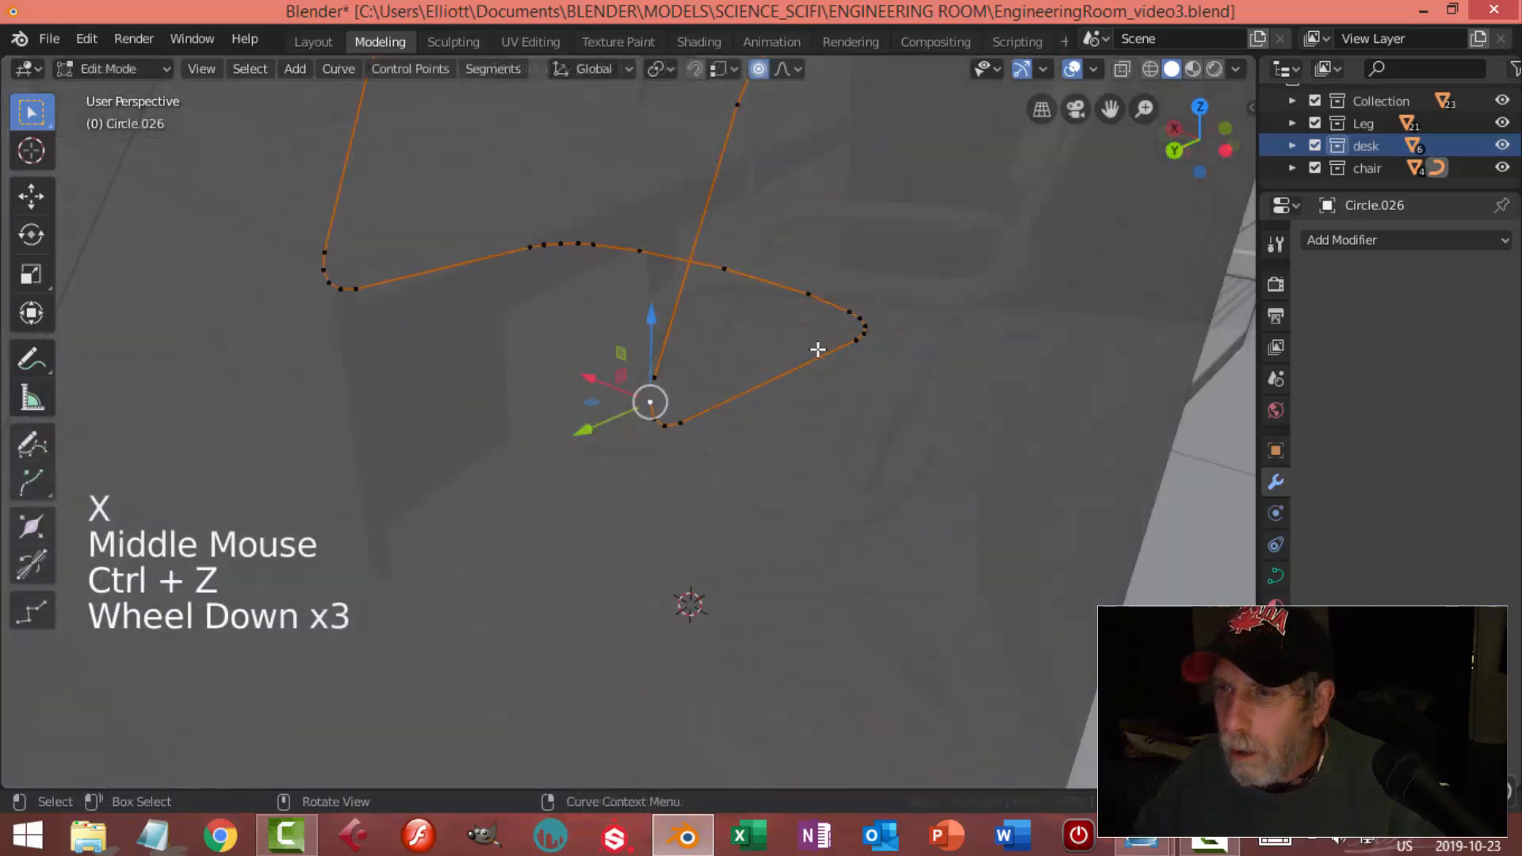
Delete the control points of one half of the arm frame curve and return to Object Mode
middle_drag(816, 347, 869, 397)
scroll(825, 392, down, 3)
middle_drag(757, 384, 682, 360)
scroll(713, 364, down, 2)
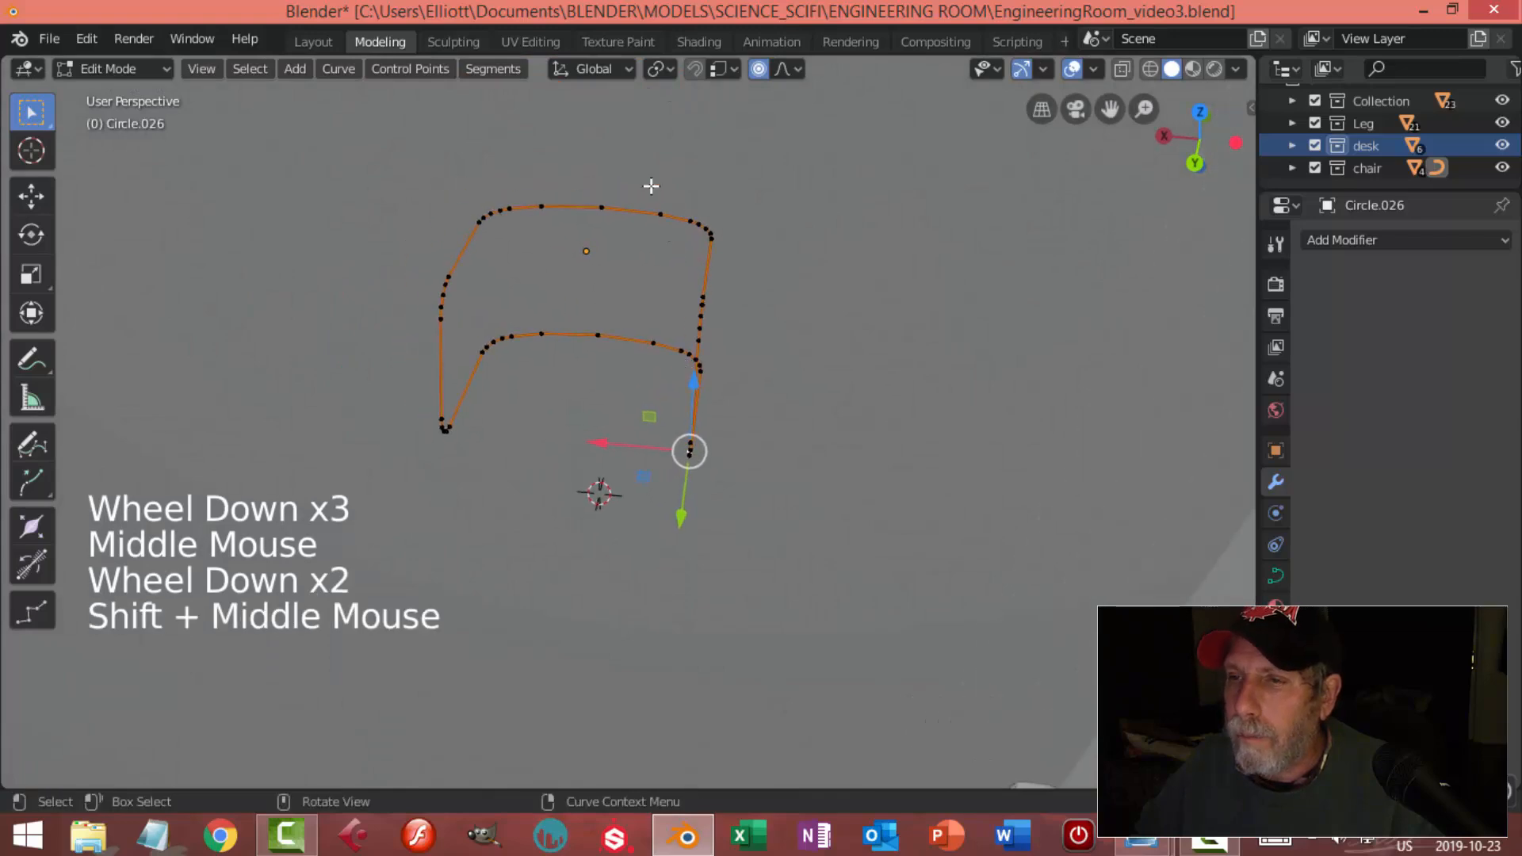
key(b)
drag(752, 519, 751, 519)
middle_drag(791, 486, 688, 401)
key(x)
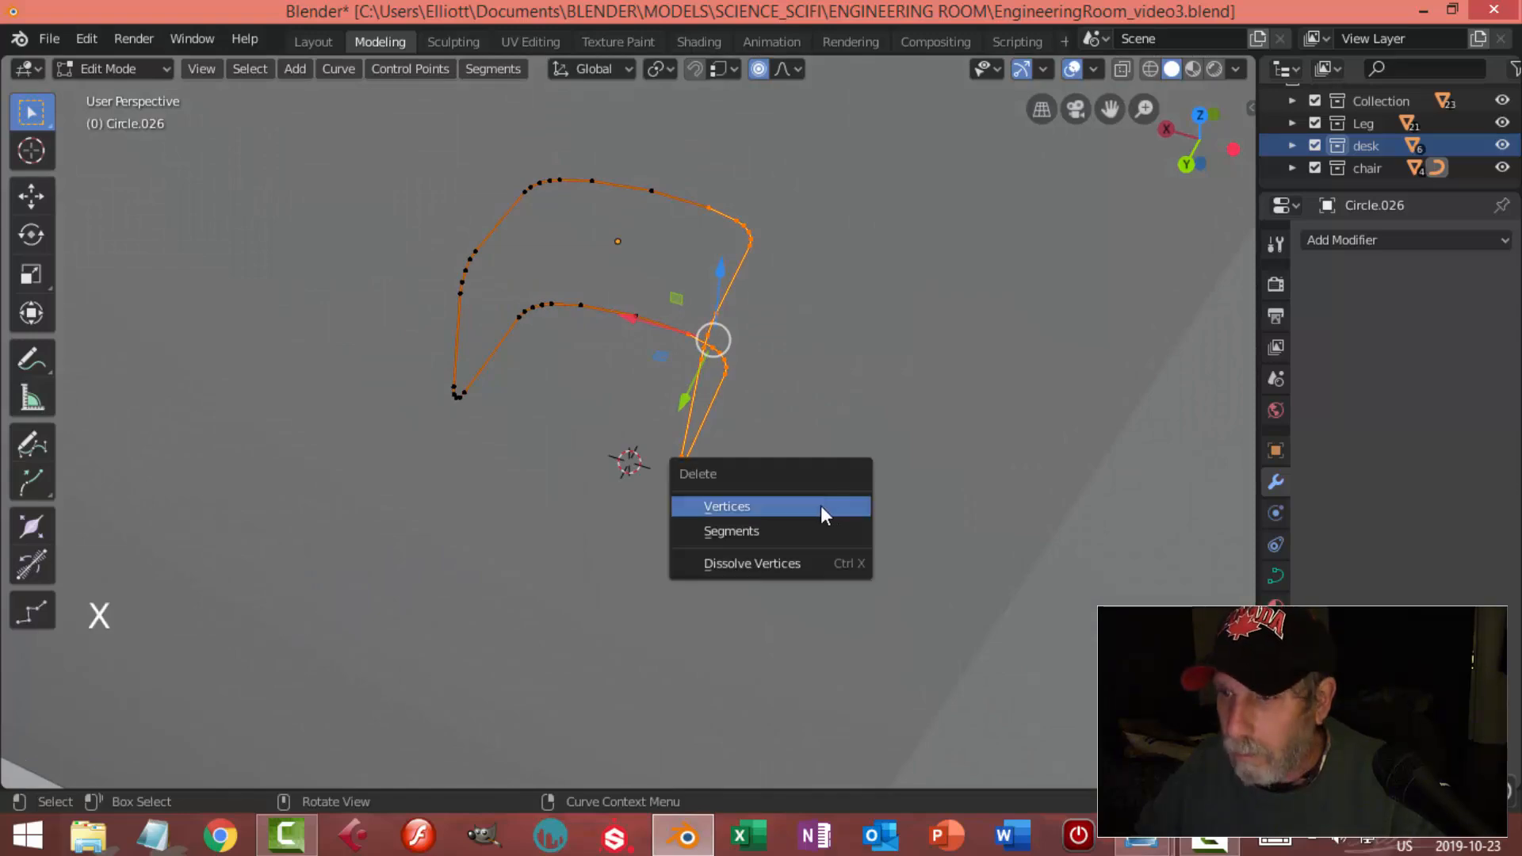
click(825, 514)
key(Tab)
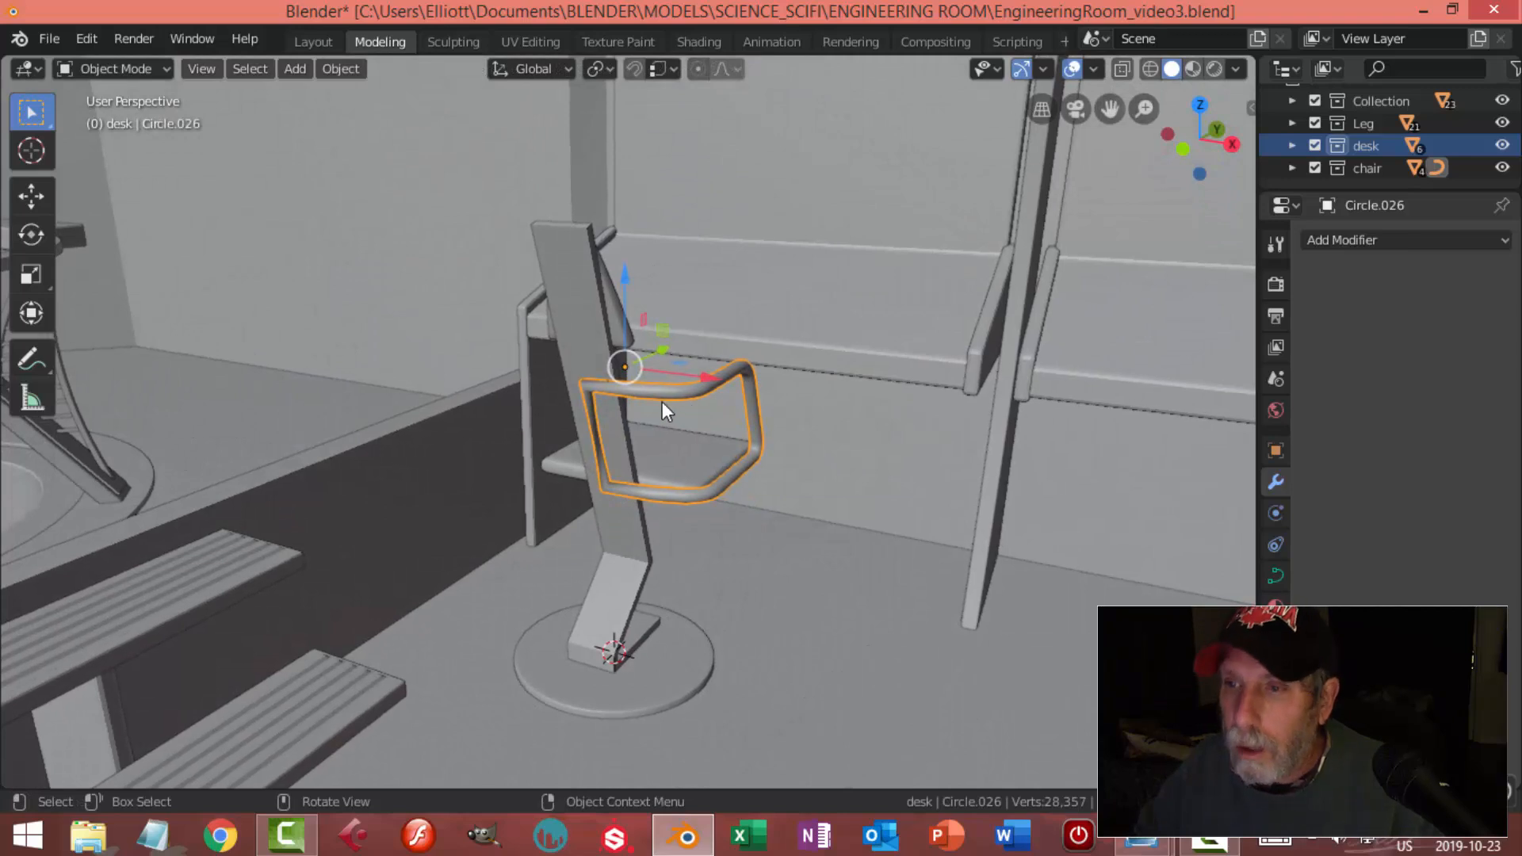
click(344, 69)
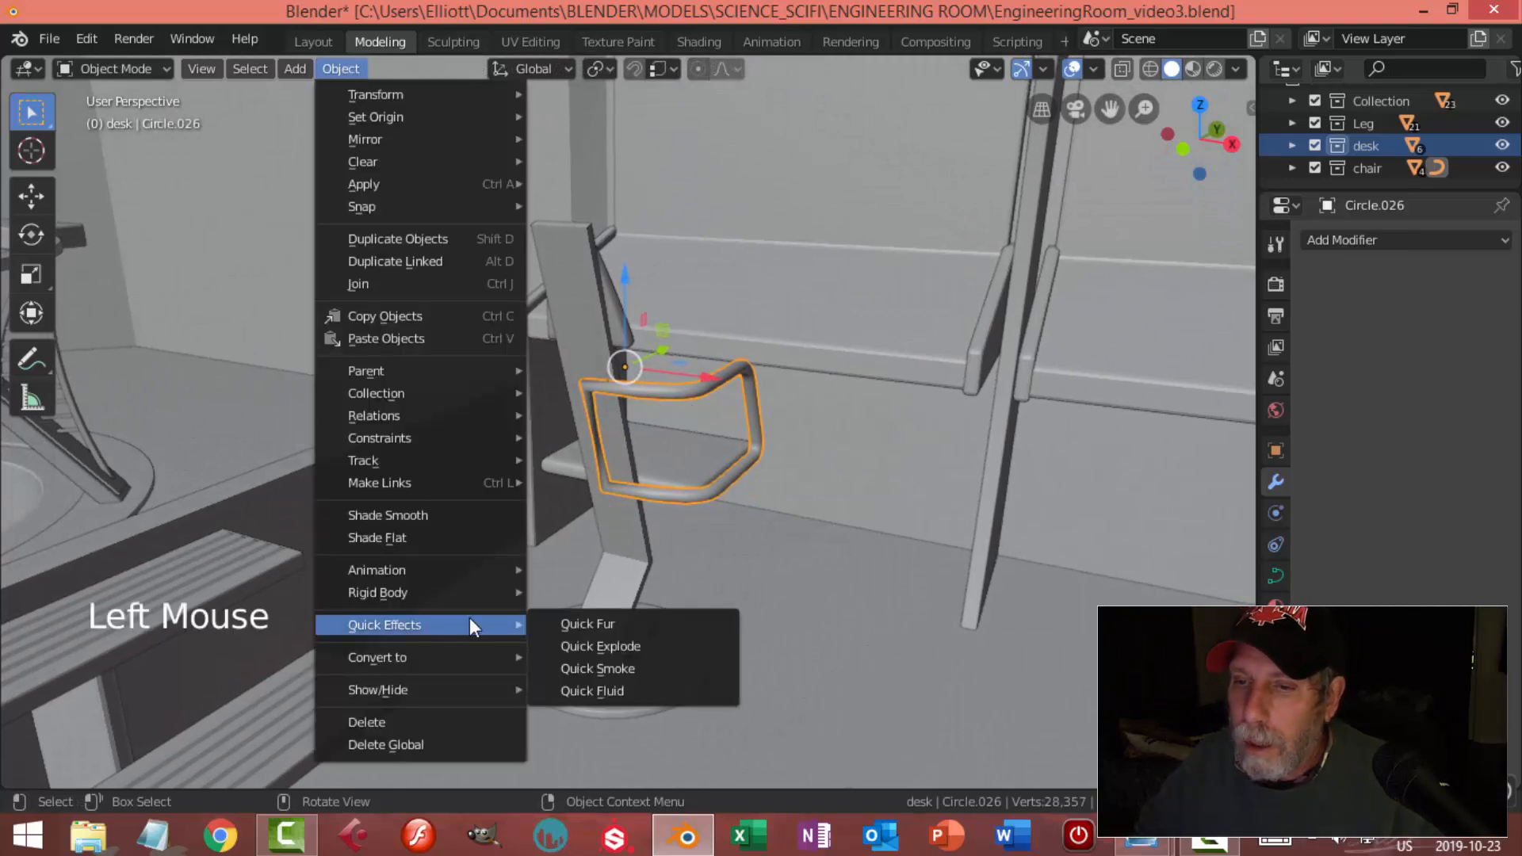
click(1275, 574)
click(1429, 314)
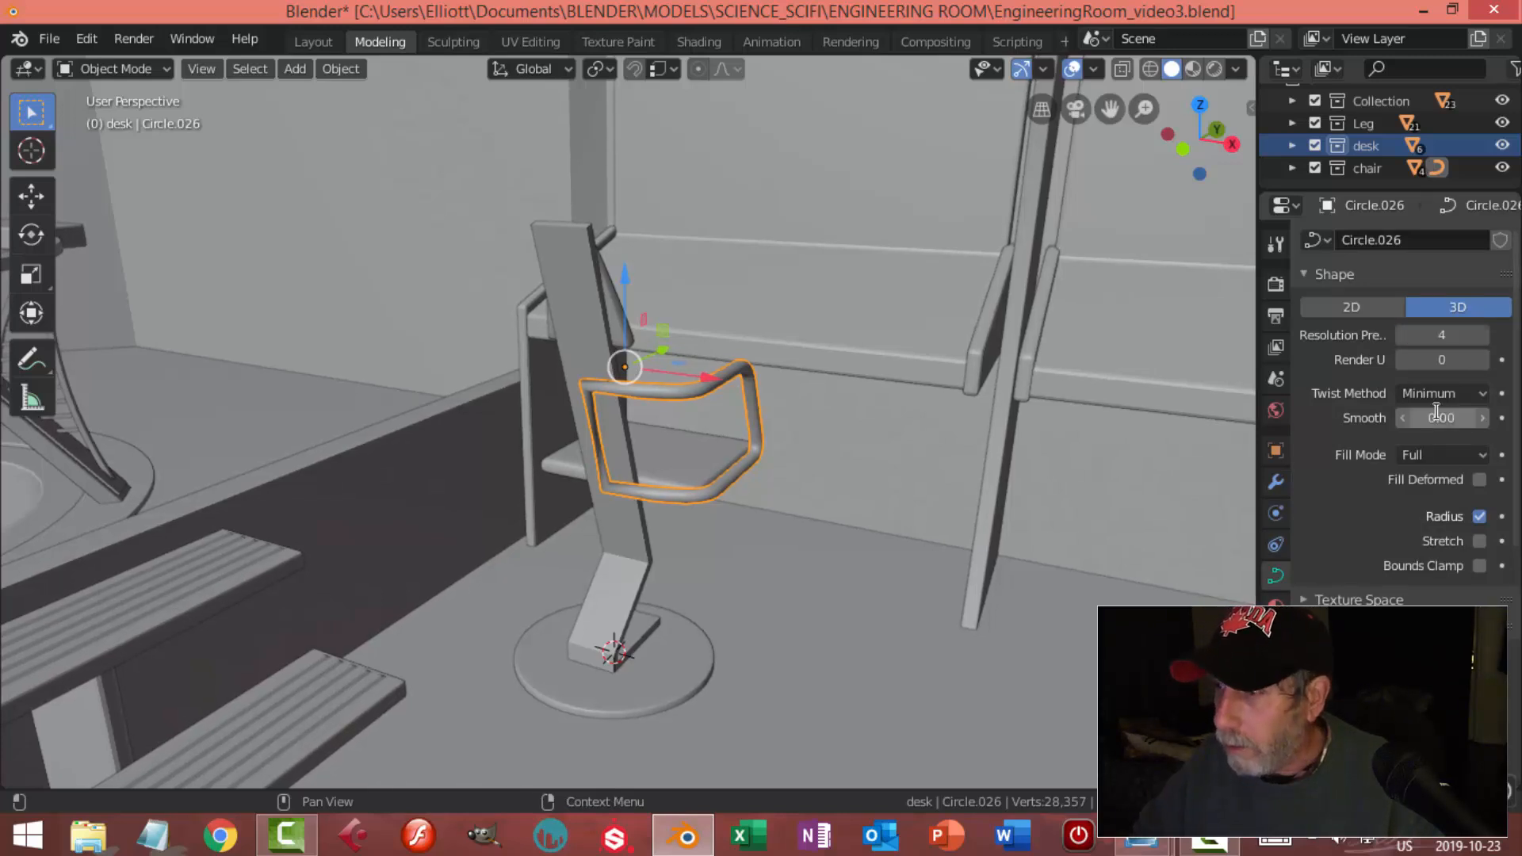
click(1275, 482)
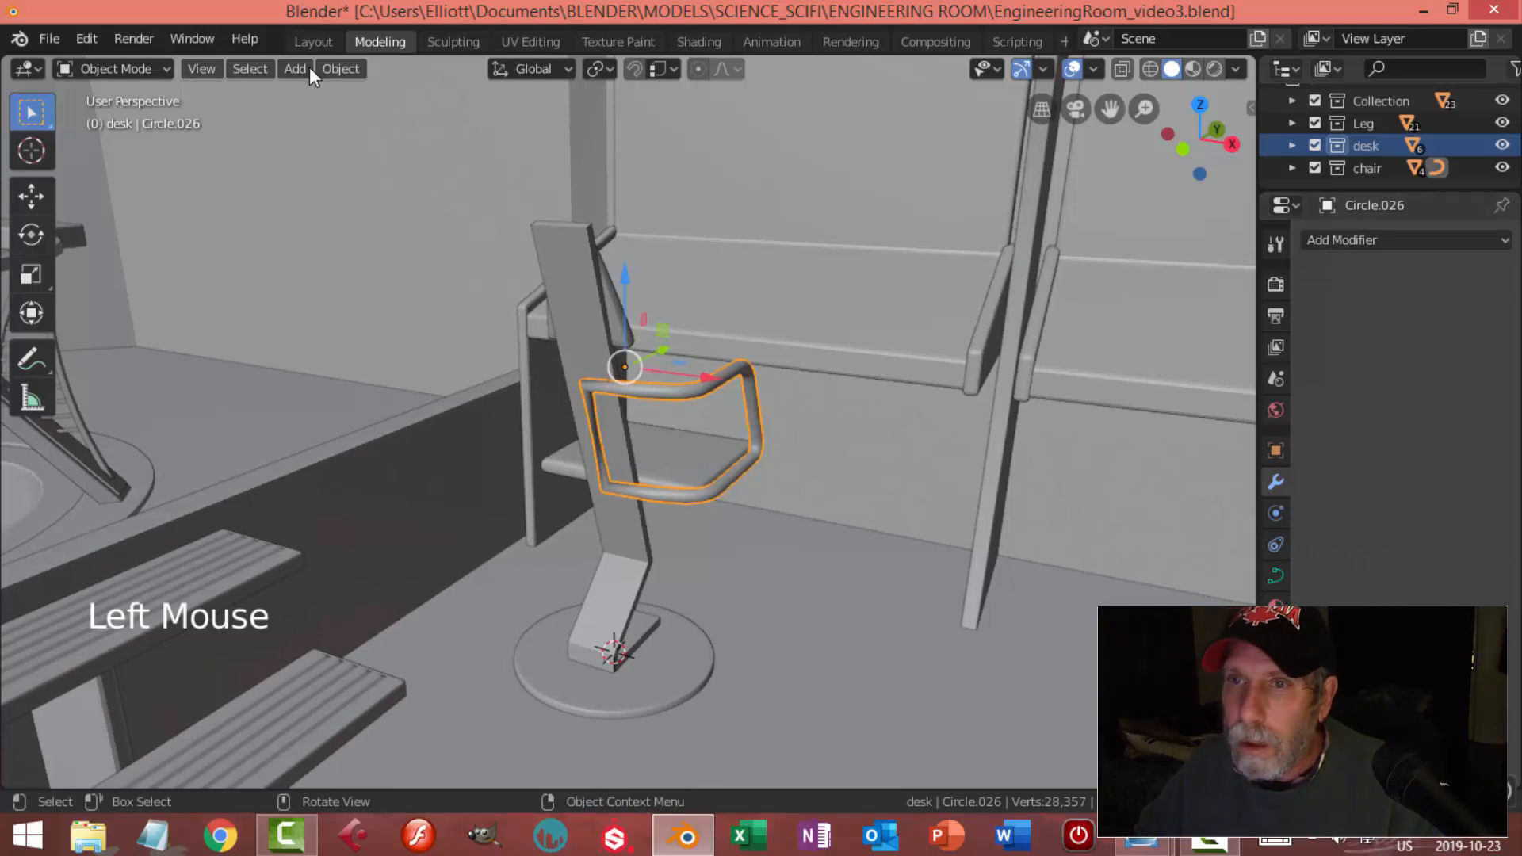
Convert the remaining half of the arm frame from a curve to a mesh
click(341, 70)
mouse_move(416, 657)
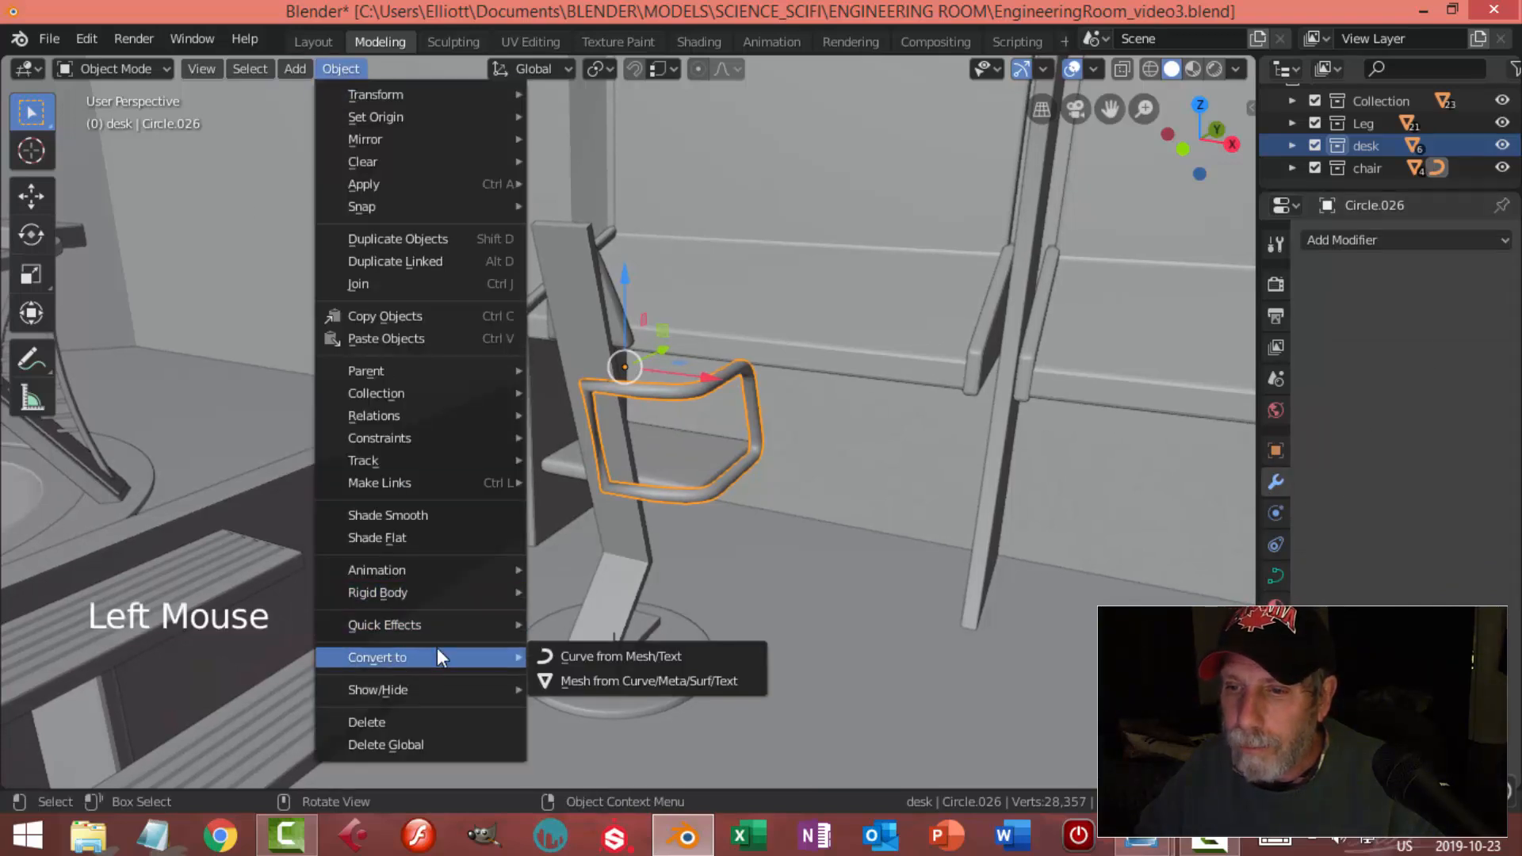
click(615, 680)
Delete the faces of the vertical closing segment at the arm frame's cut side, leaving both tube ends open, and switch to edge selection
key(Tab)
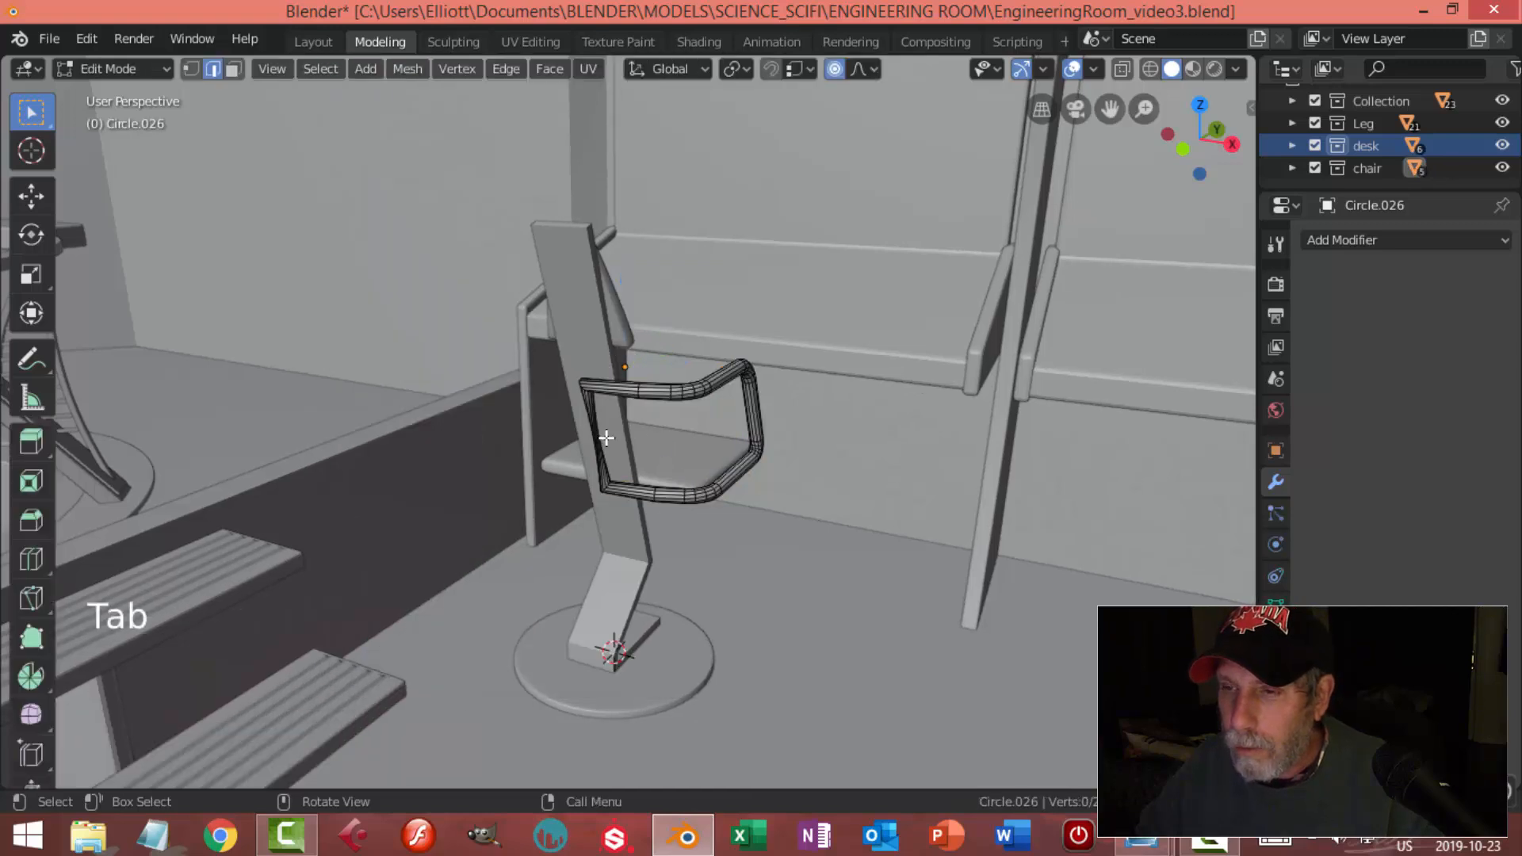
middle_drag(658, 435, 650, 436)
scroll(650, 436, up, 5)
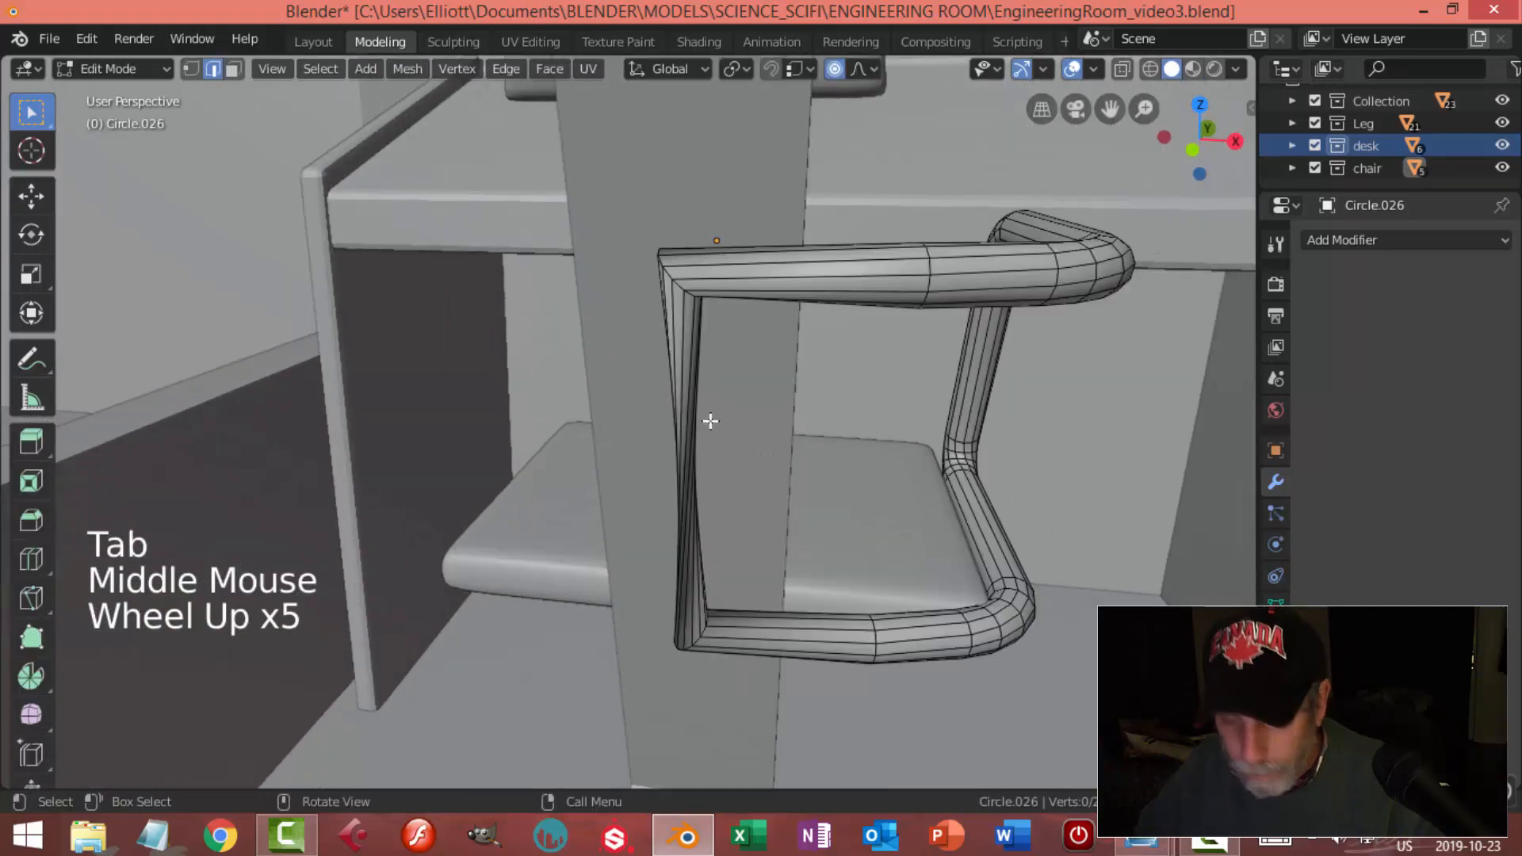
key(3)
alt+shift+click(688, 382)
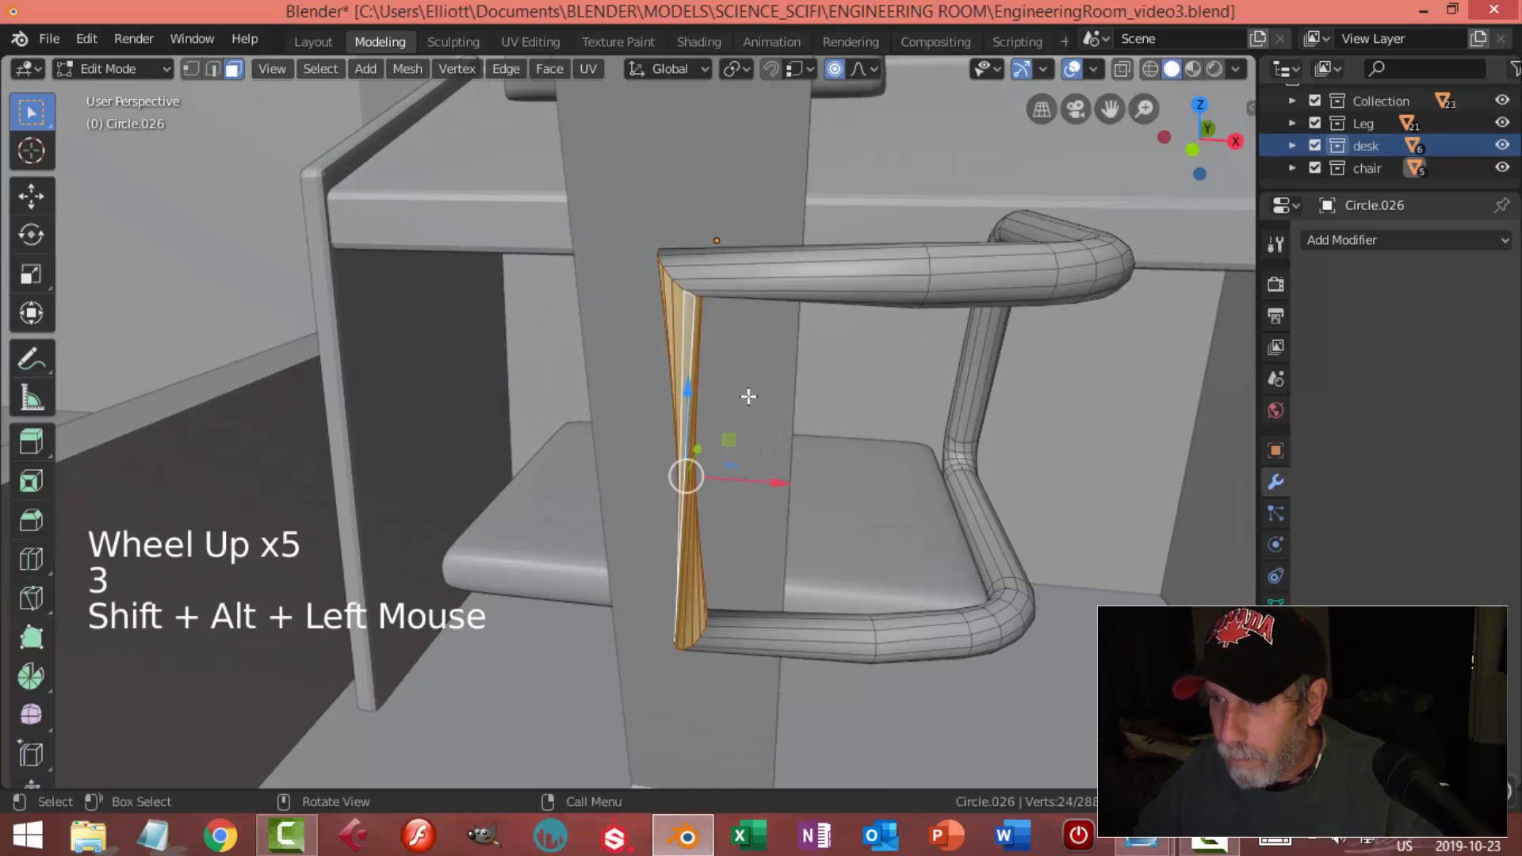
key(x)
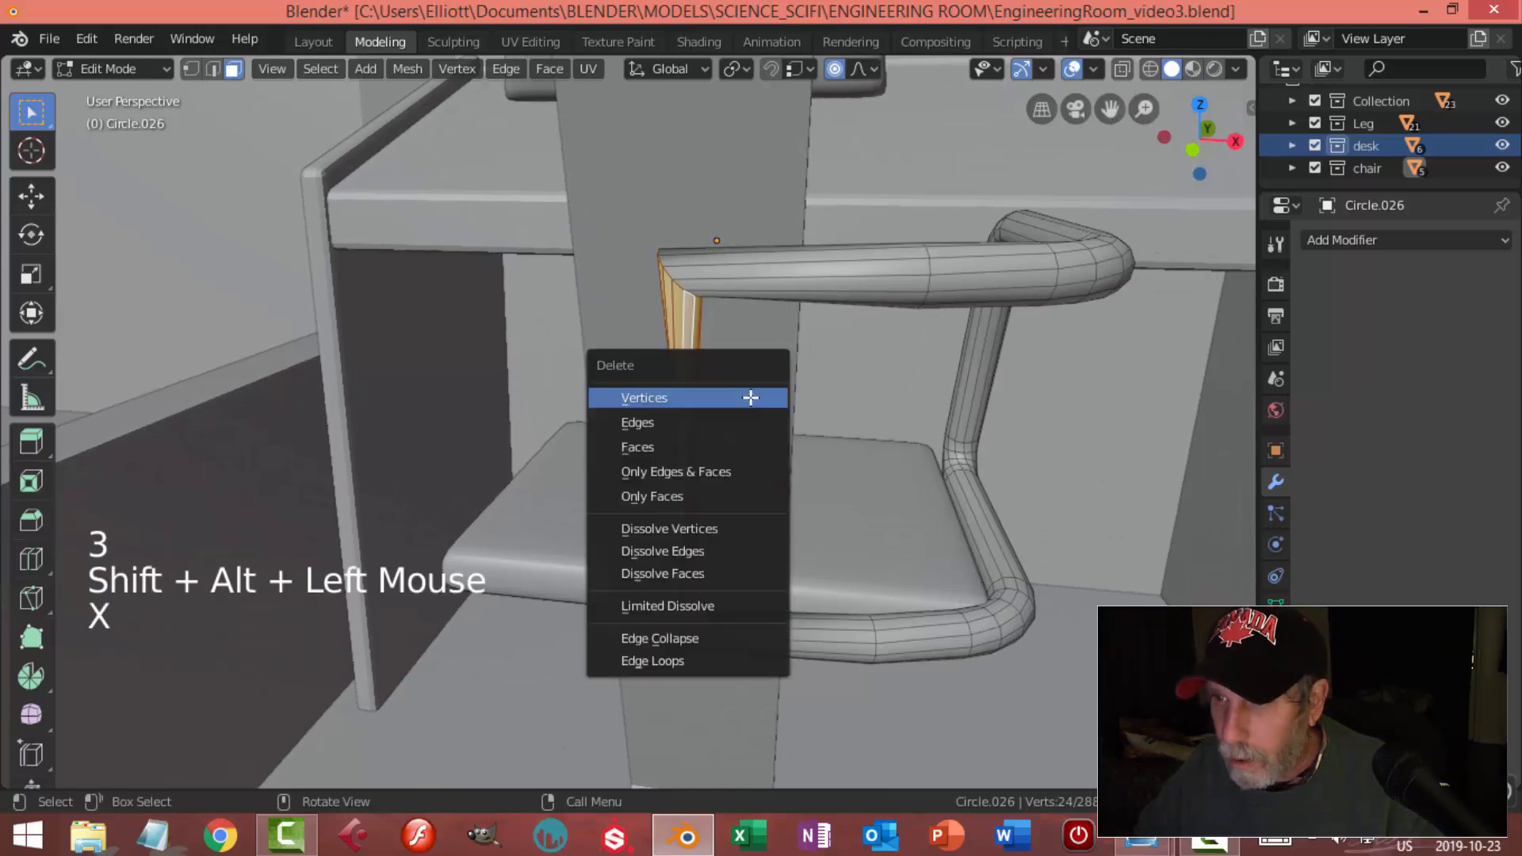
click(726, 448)
scroll(754, 431, down, 1)
mouse_move(782, 421)
middle_down()
mouse_move(768, 414)
mouse_move(801, 459)
mouse_move(816, 435)
mouse_move(914, 425)
mouse_move(782, 403)
middle_up()
key(2)
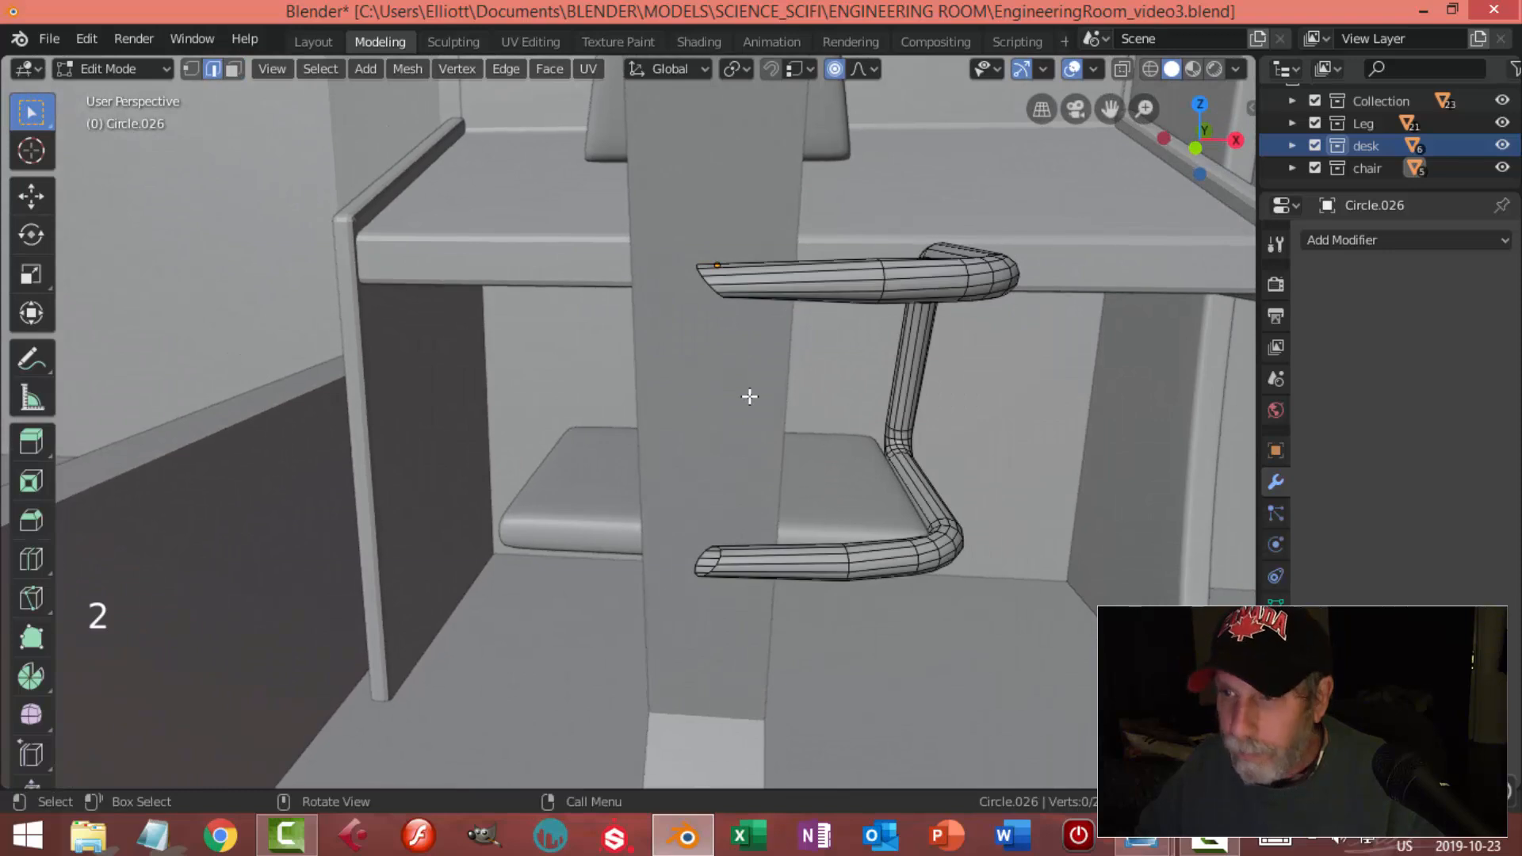
Flatten the open end loop of the armrest frame's upper tube by scaling it to 0 along X
alt+shift+click(720, 295)
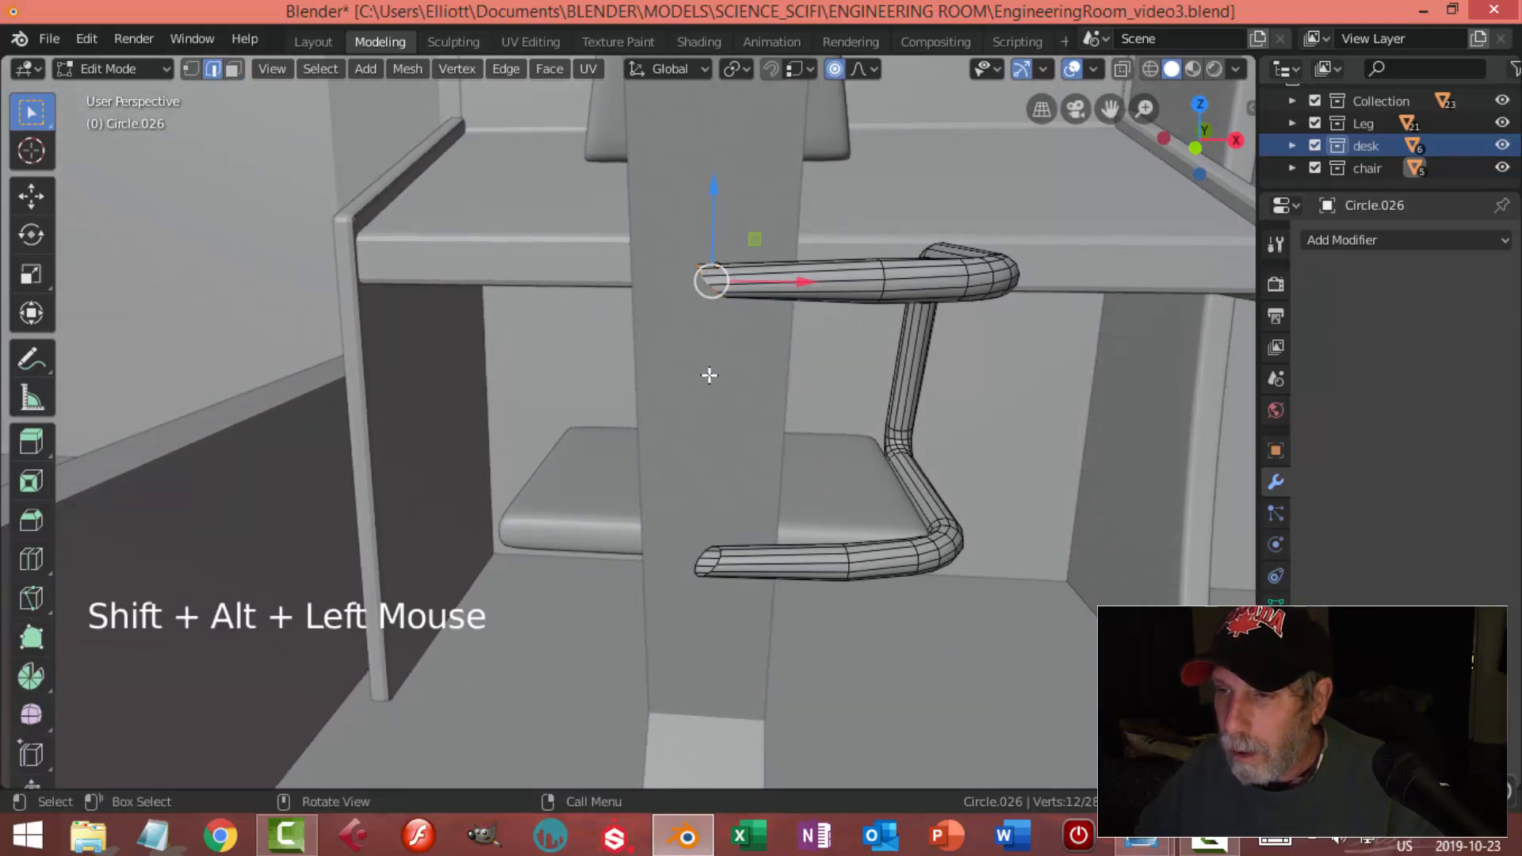
key(s)
key(x)
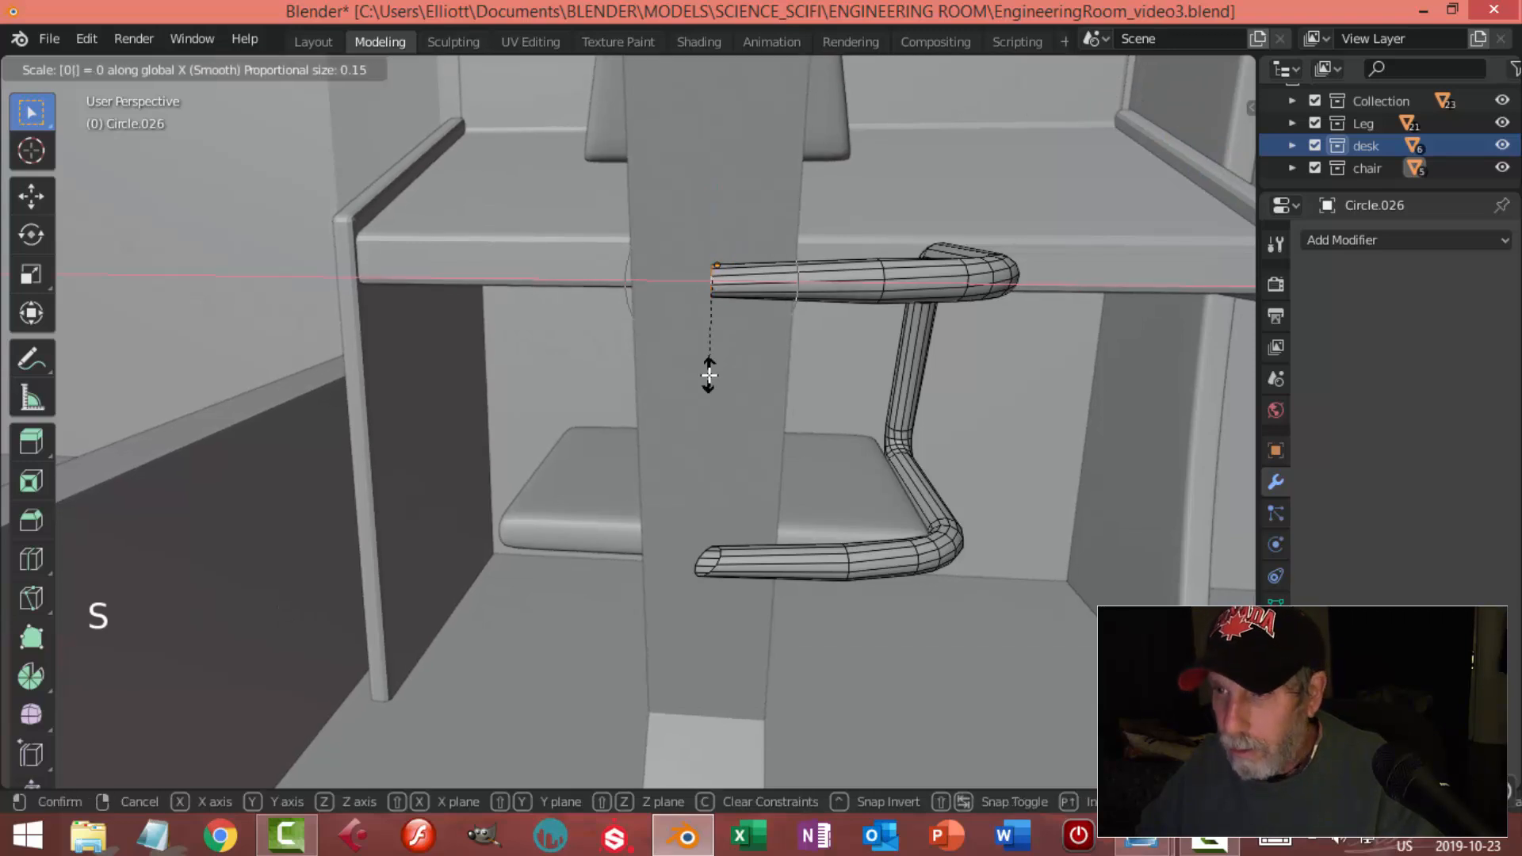
click(709, 374)
key(alt+a)
Turn off proportional editing and flatten the lower tube's open end loop by scaling it to 0 along X
middle_drag(707, 370, 766, 384)
click(838, 70)
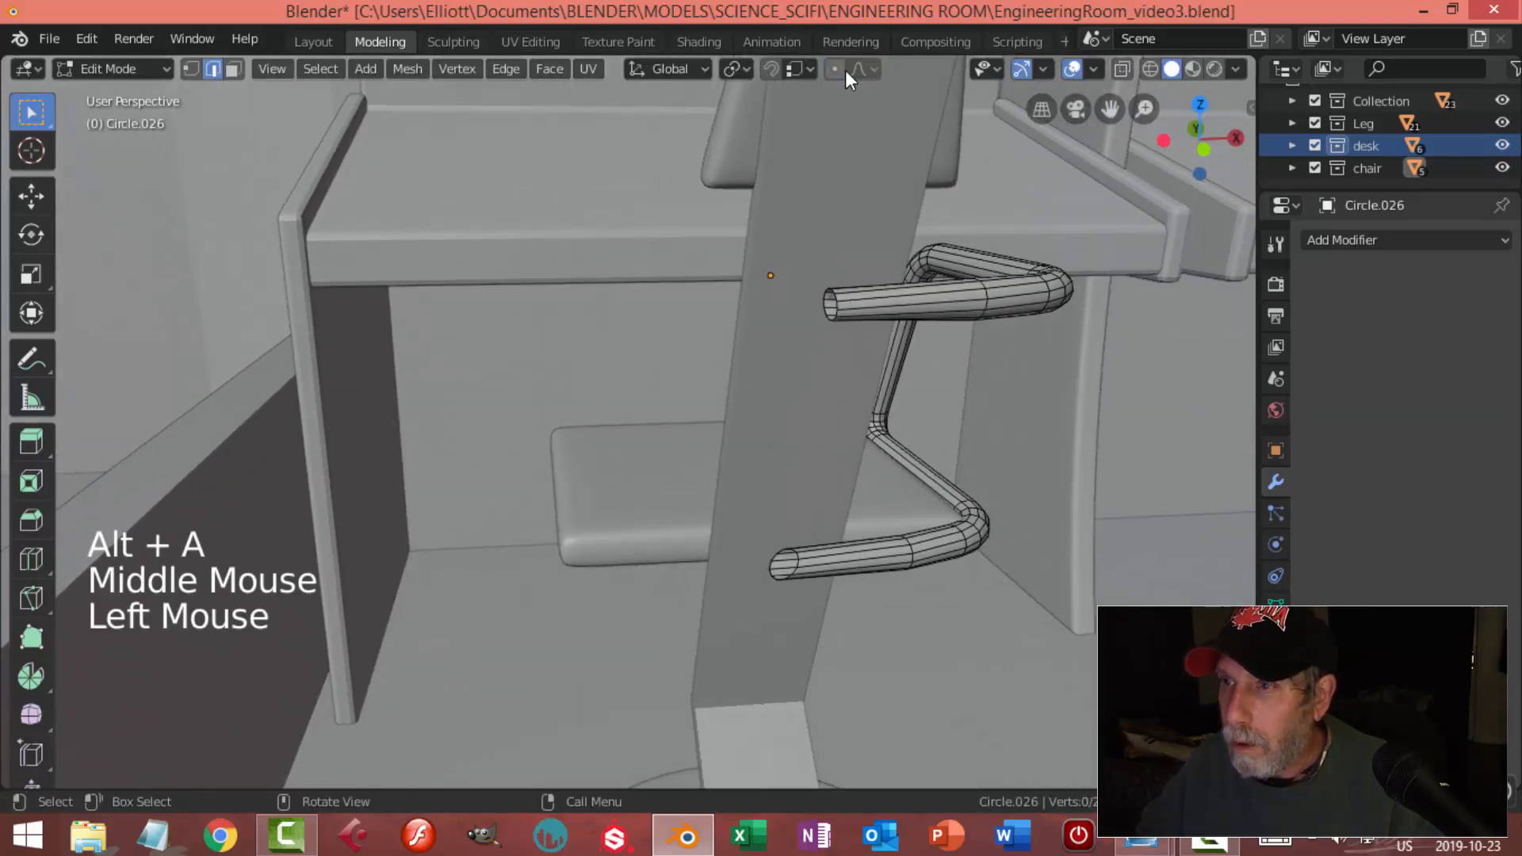
alt+shift+click(797, 557)
middle_drag(796, 557, 860, 492)
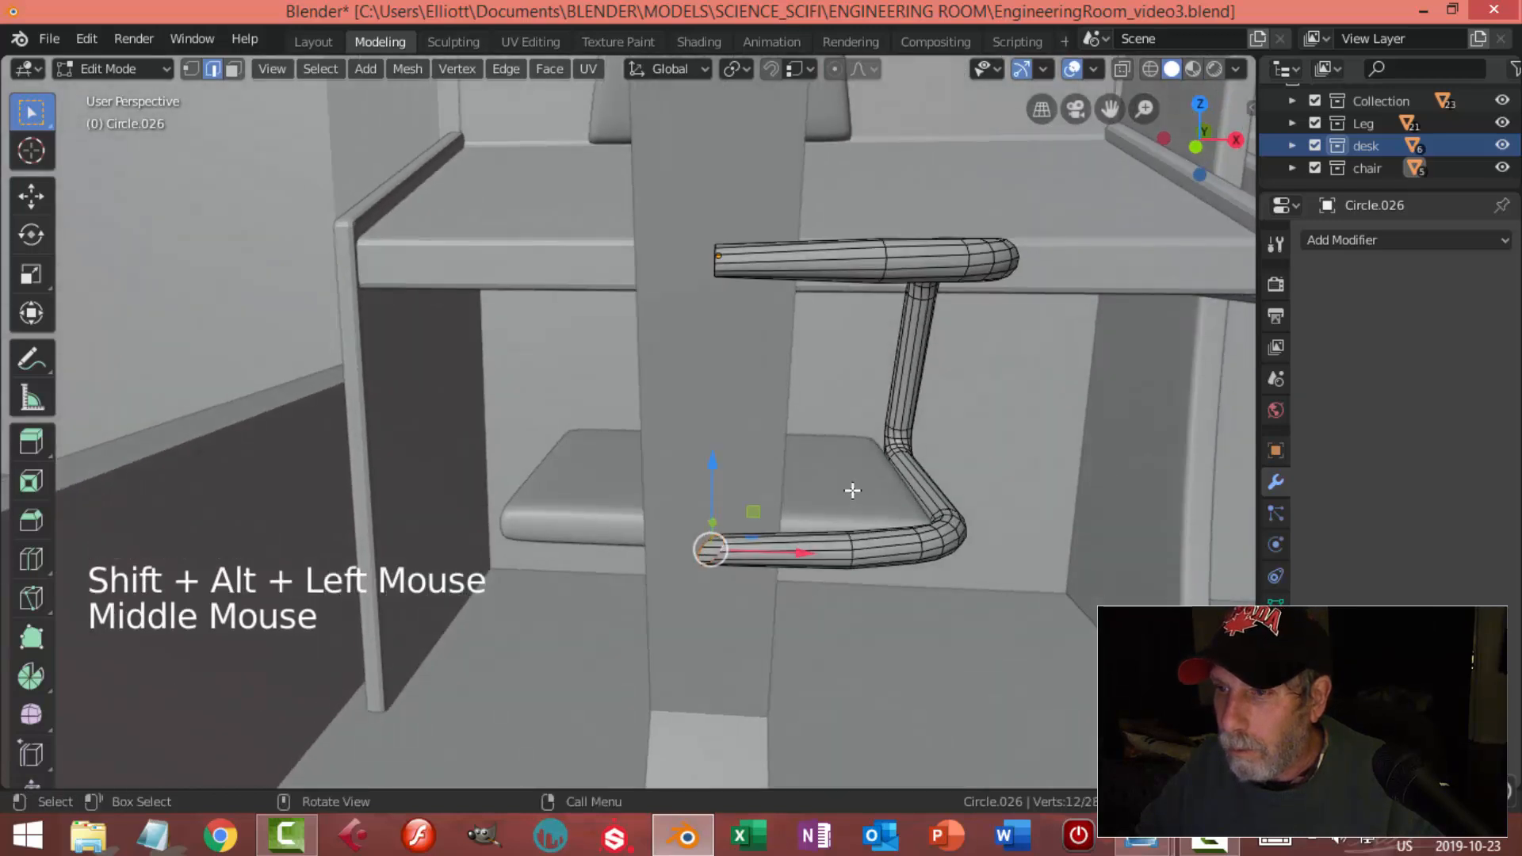
key(s)
key(x)
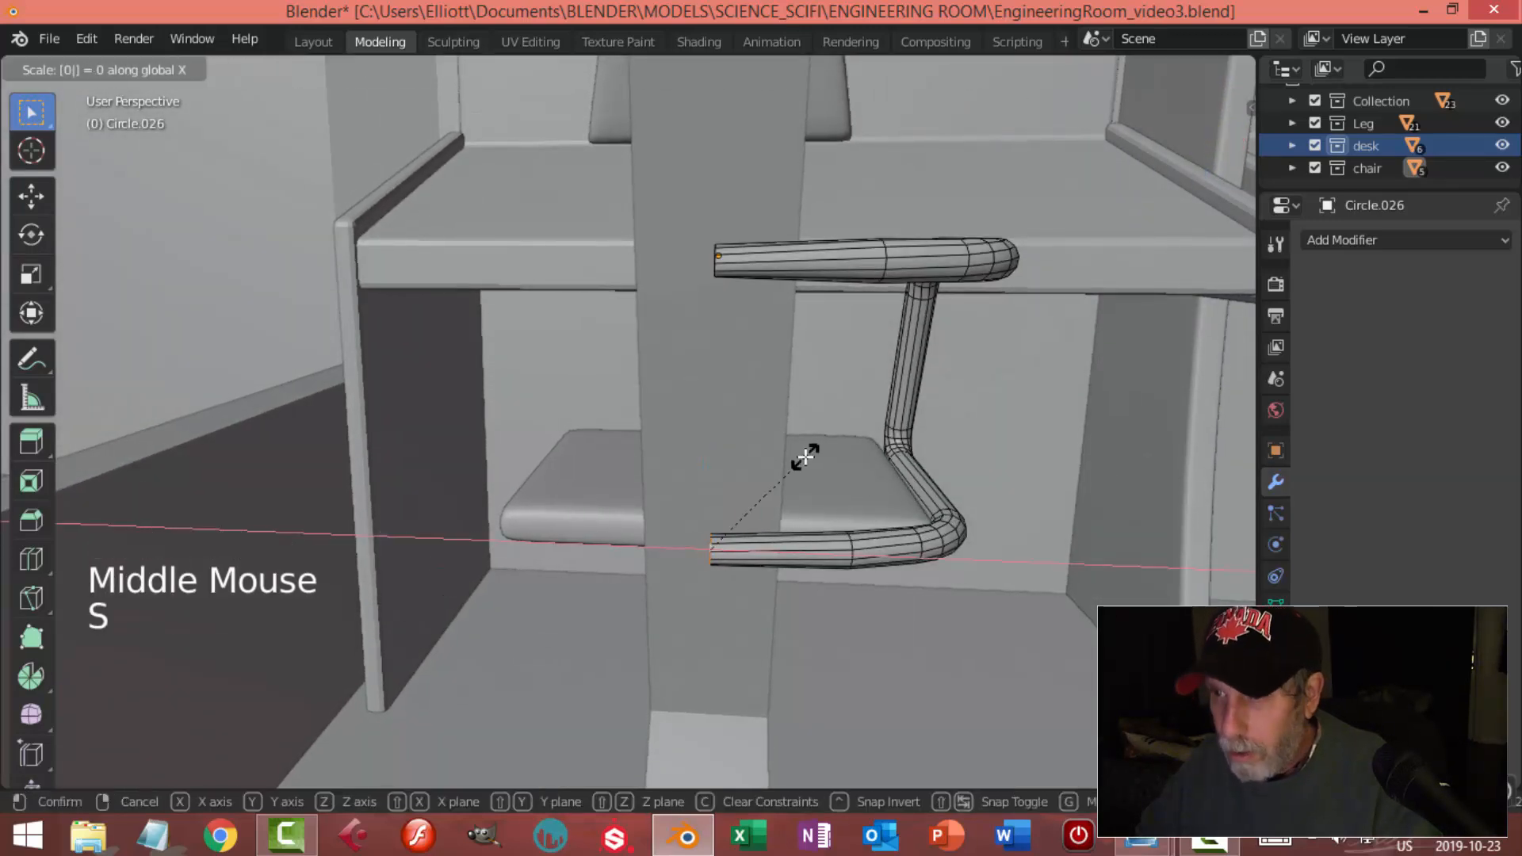
key(Return)
key(alt+a)
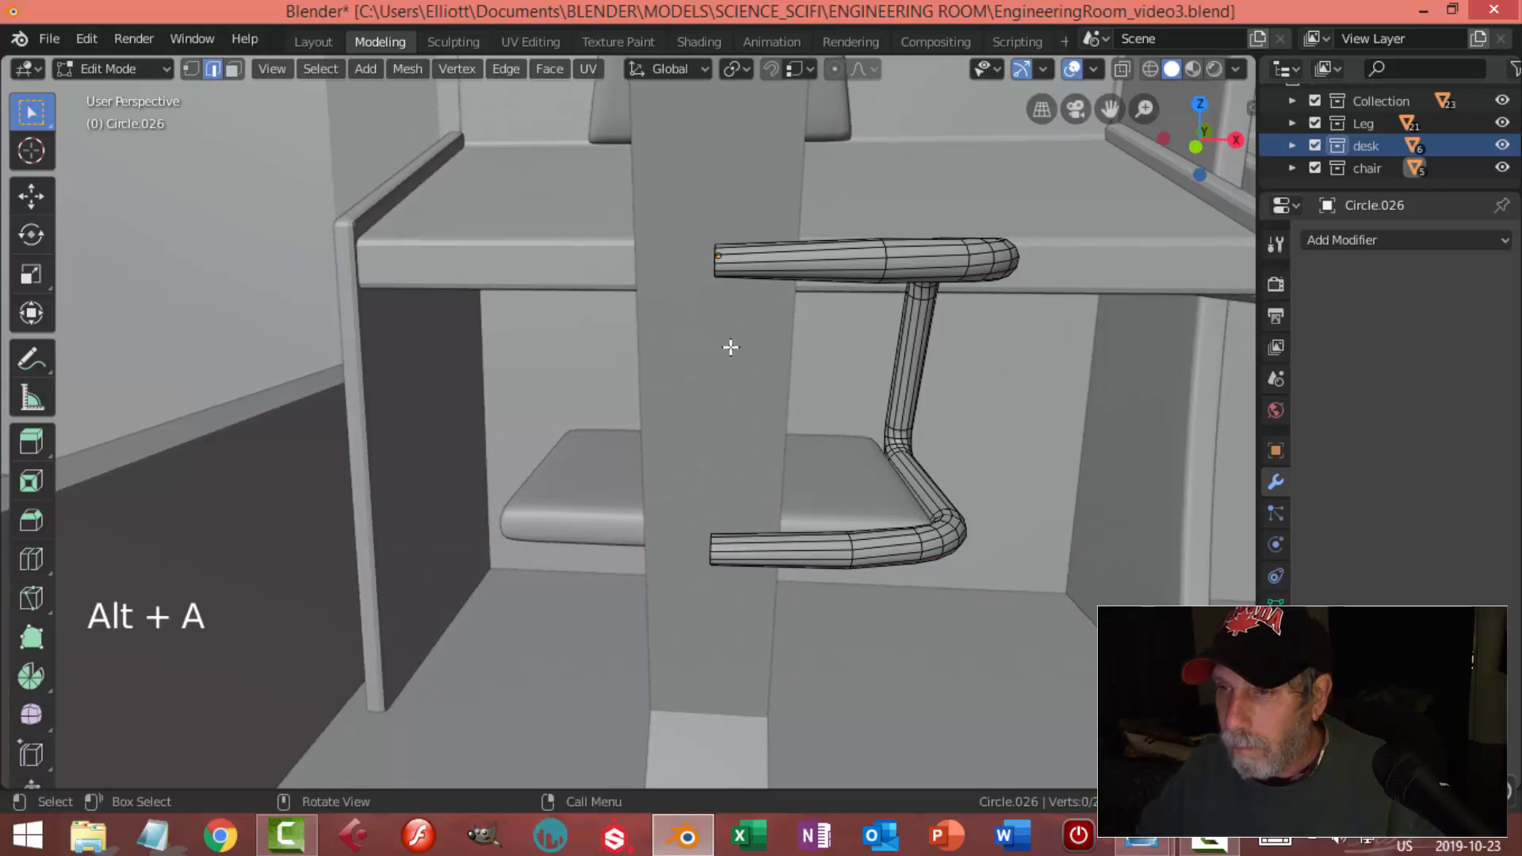
Snap the 3D cursor to the centre of the upper tube's open end loop
alt+shift+click(737, 303)
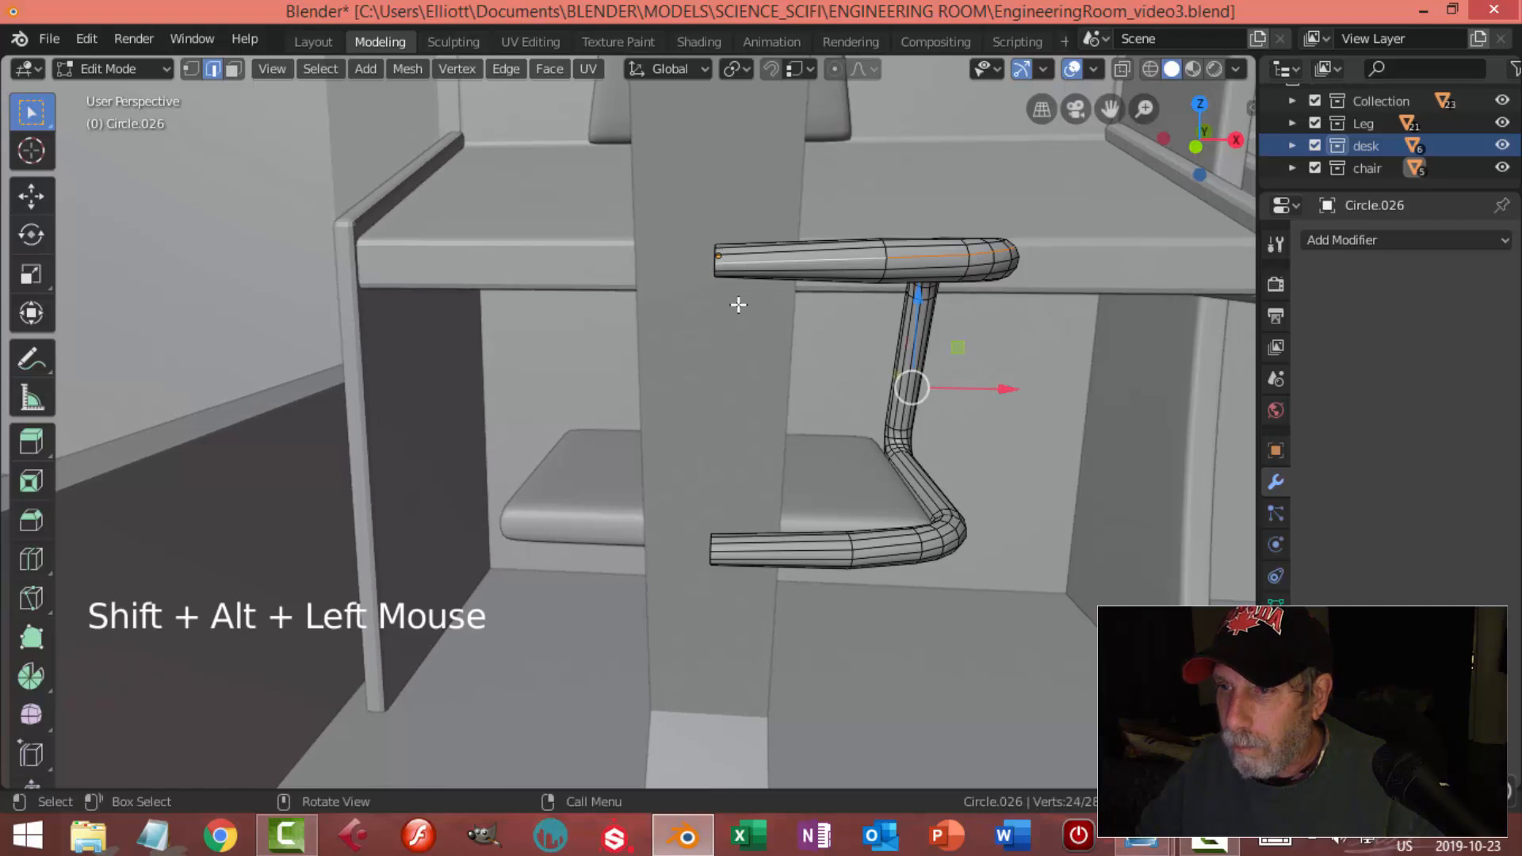
key(alt+a)
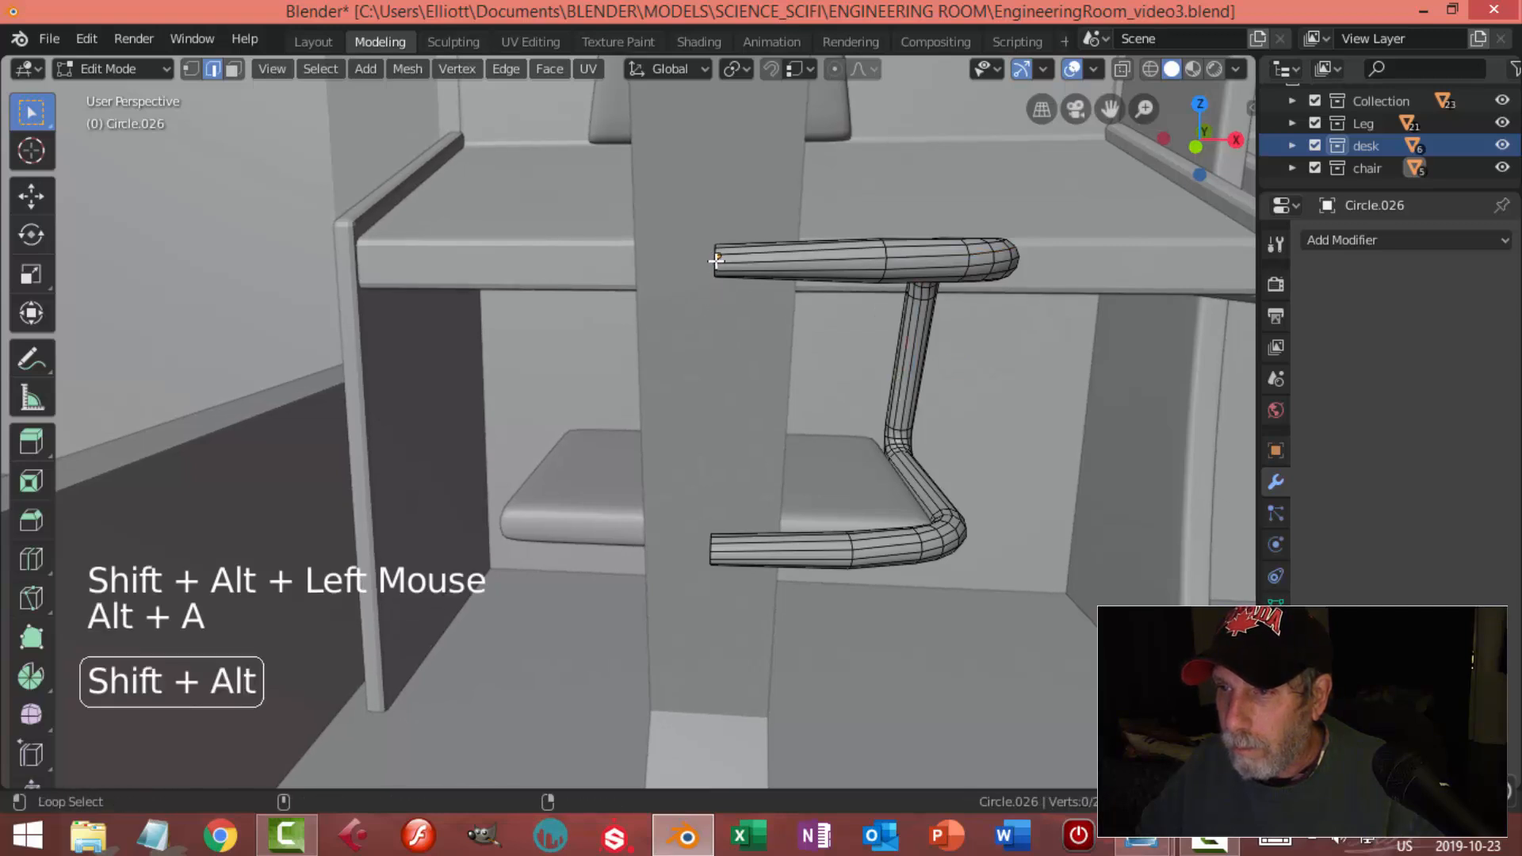
alt+shift+click(717, 260)
key(alt+a)
middle_drag(703, 268, 735, 327)
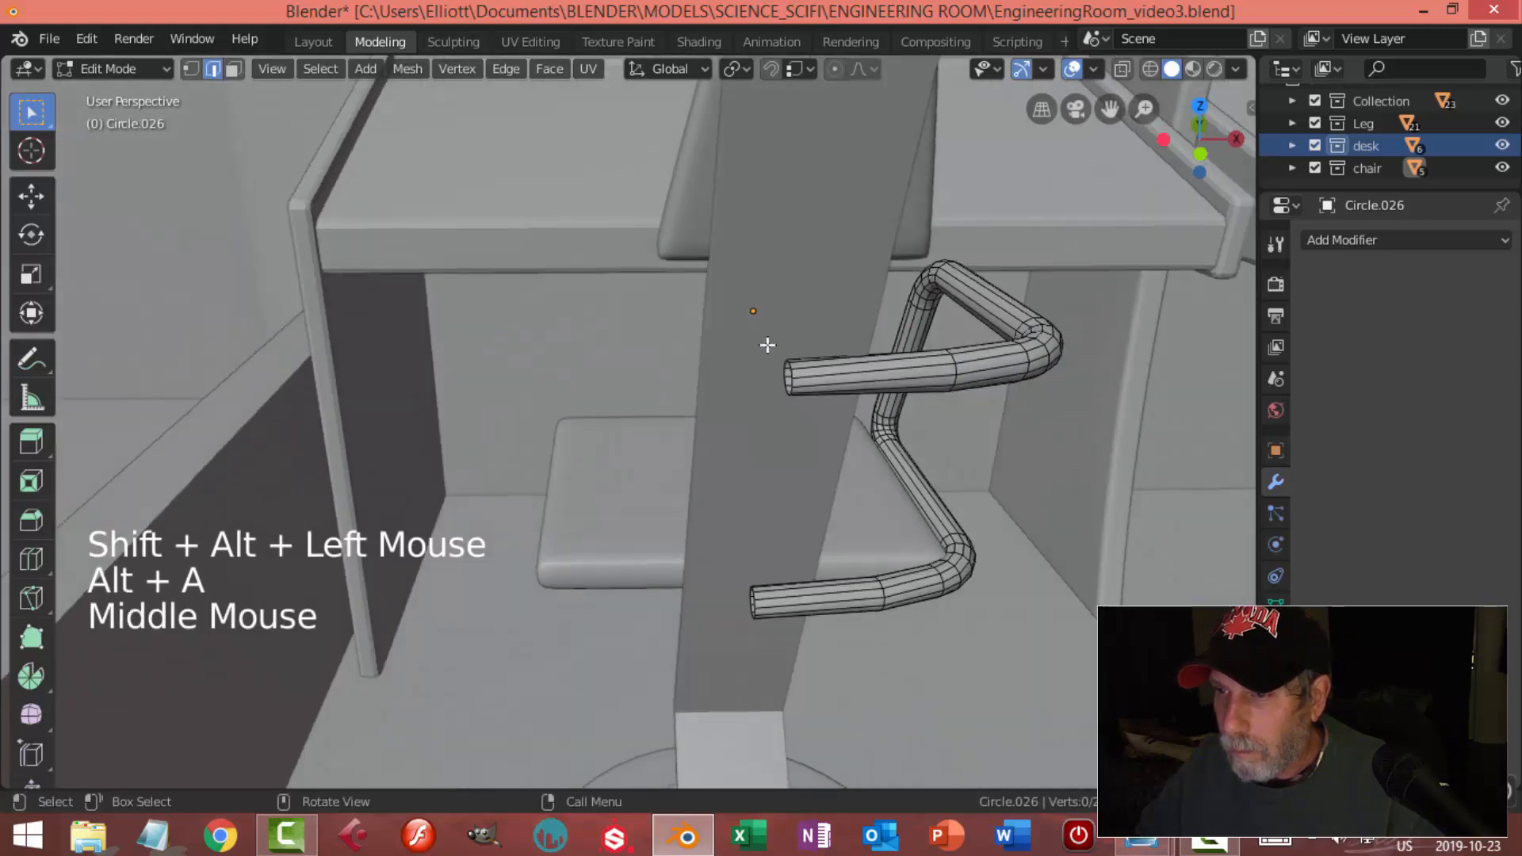
alt+shift+click(787, 374)
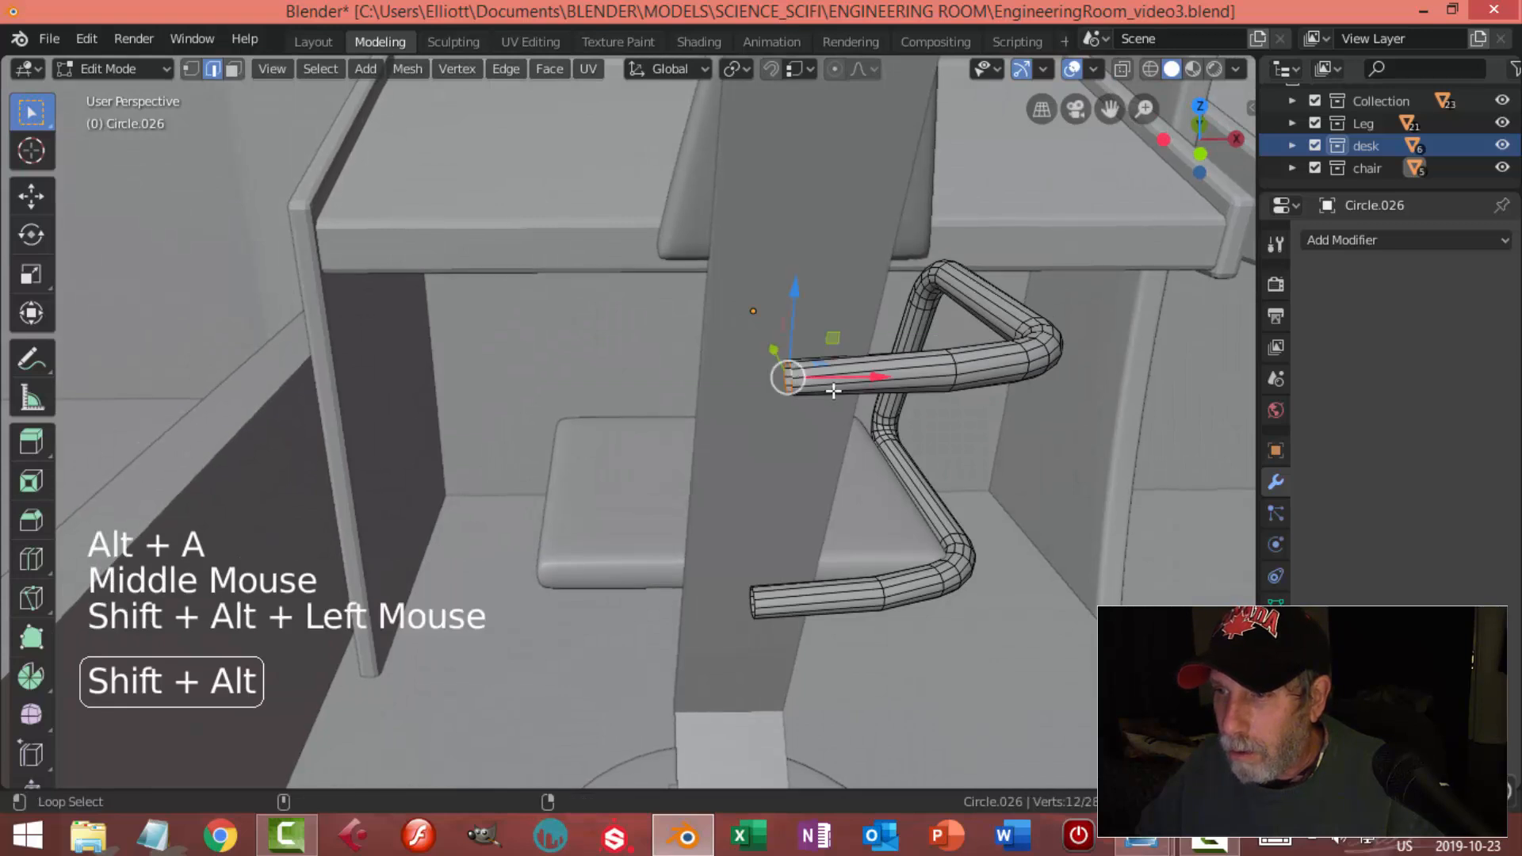
key(shift+s)
click(816, 536)
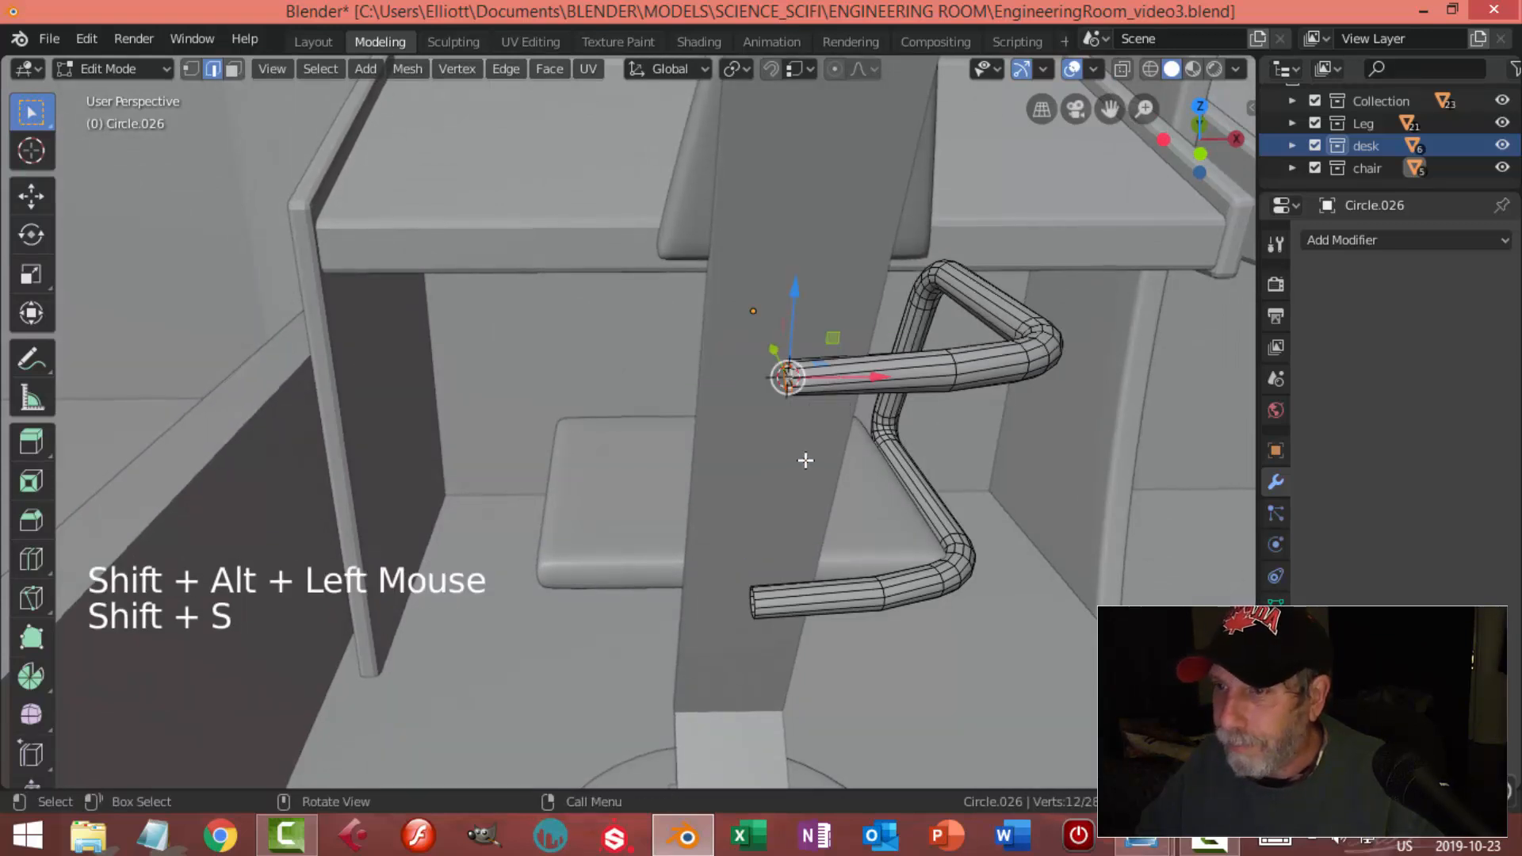
In Object Mode, set the armrest frame's origin to the 3D cursor
key(Tab)
scroll(821, 455, down, 2)
scroll(821, 455, down, 2)
key(alt+a)
middle_drag(810, 446, 789, 430)
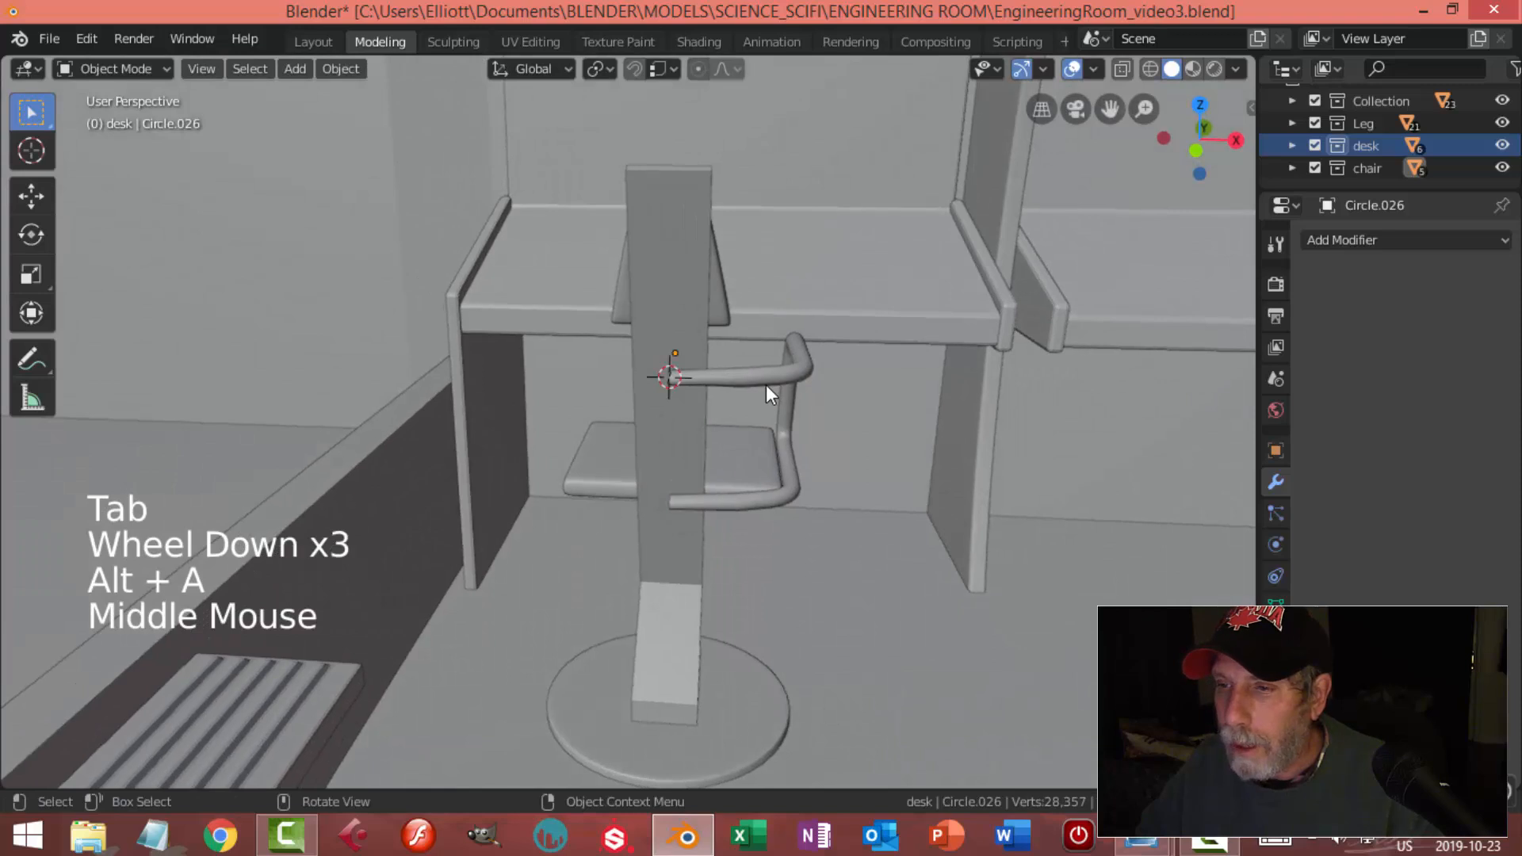
click(777, 466)
scroll(768, 453, down, 2)
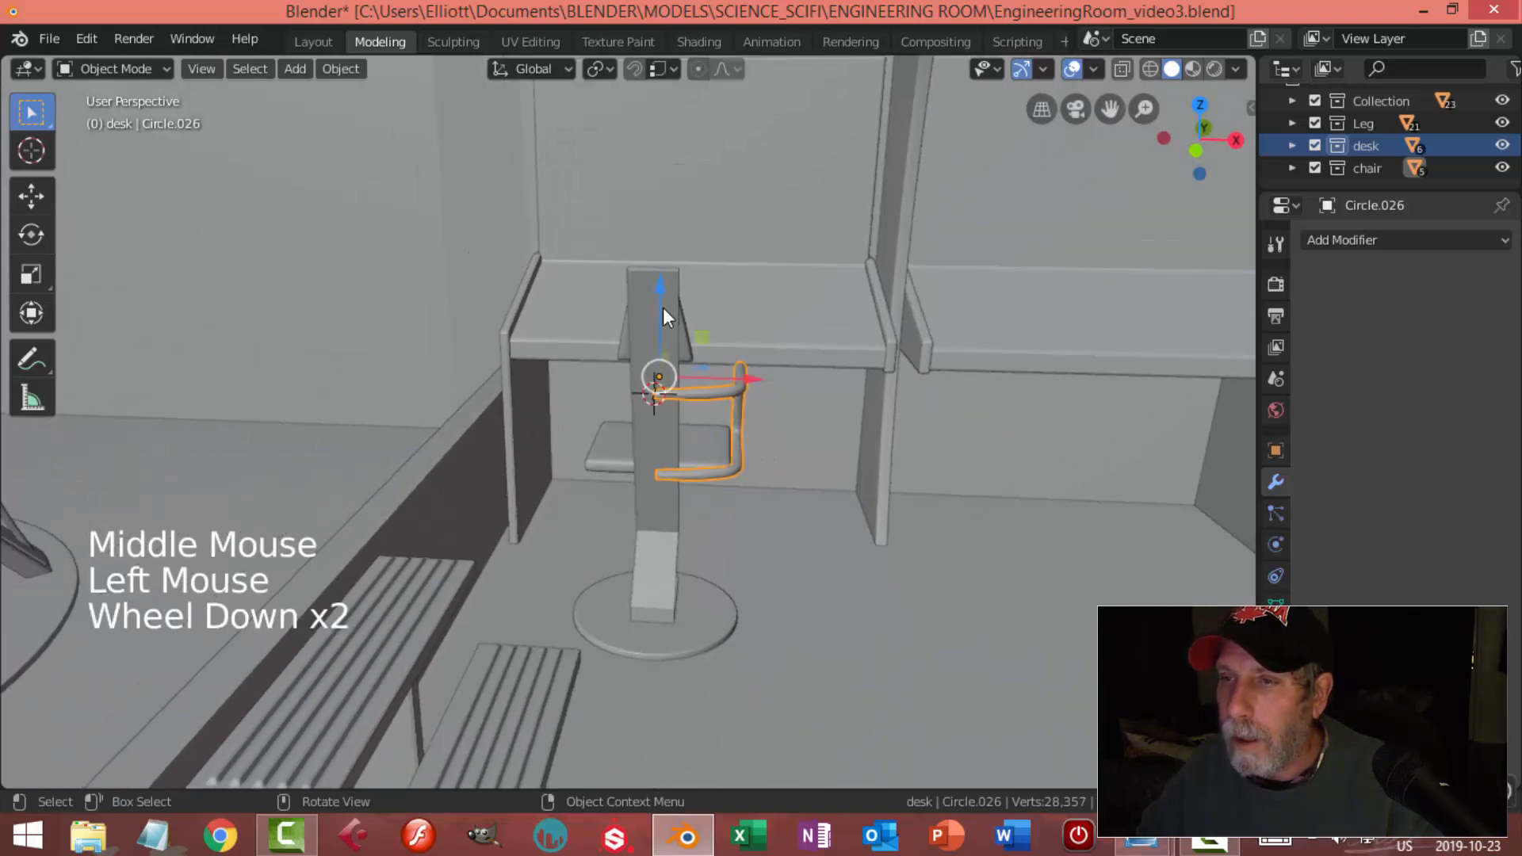
click(353, 69)
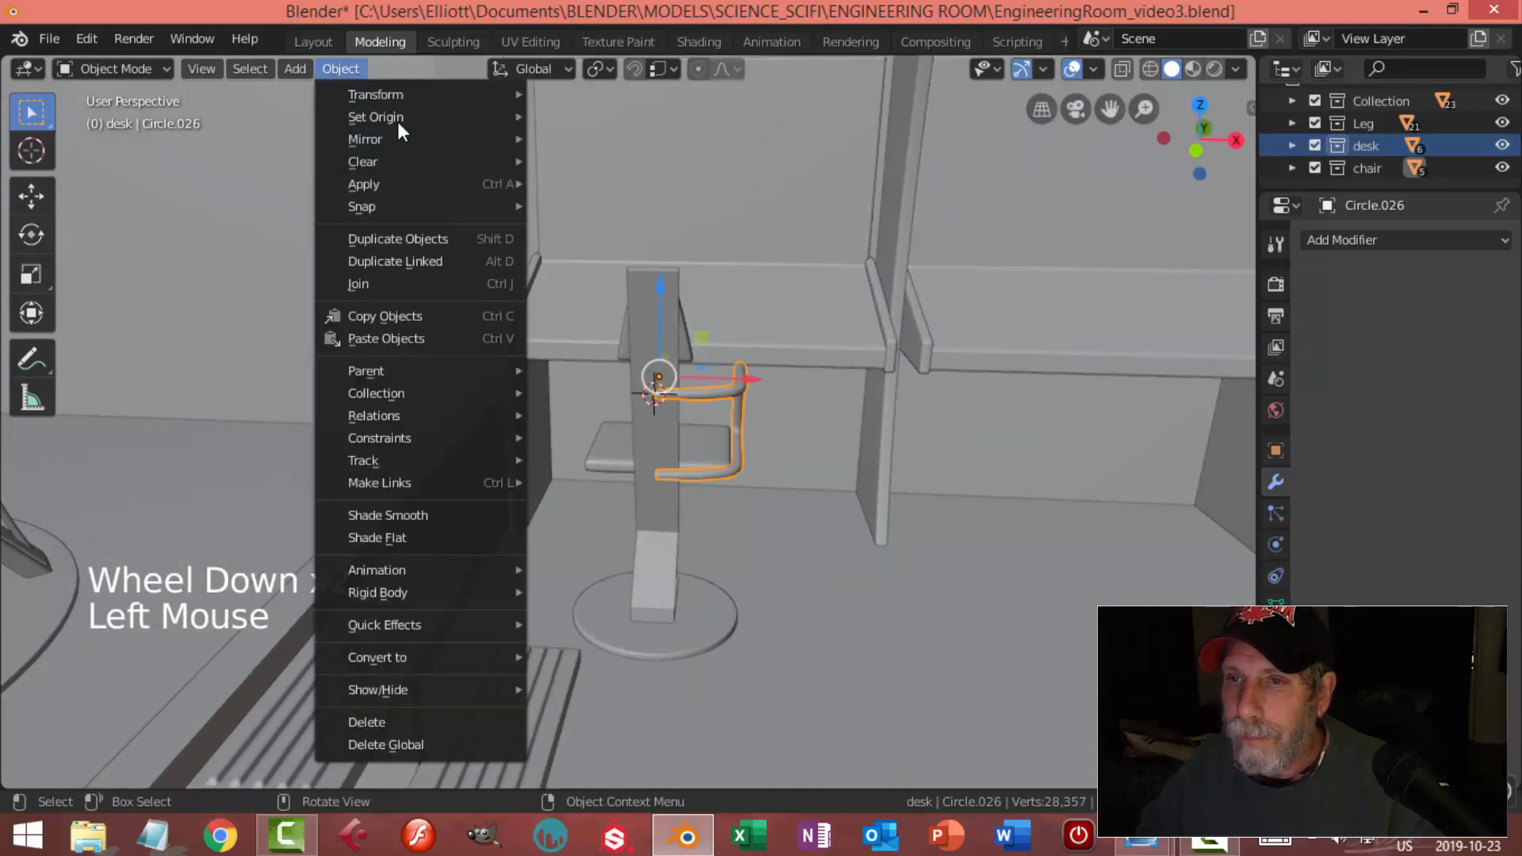
mouse_move(397, 119)
click(619, 164)
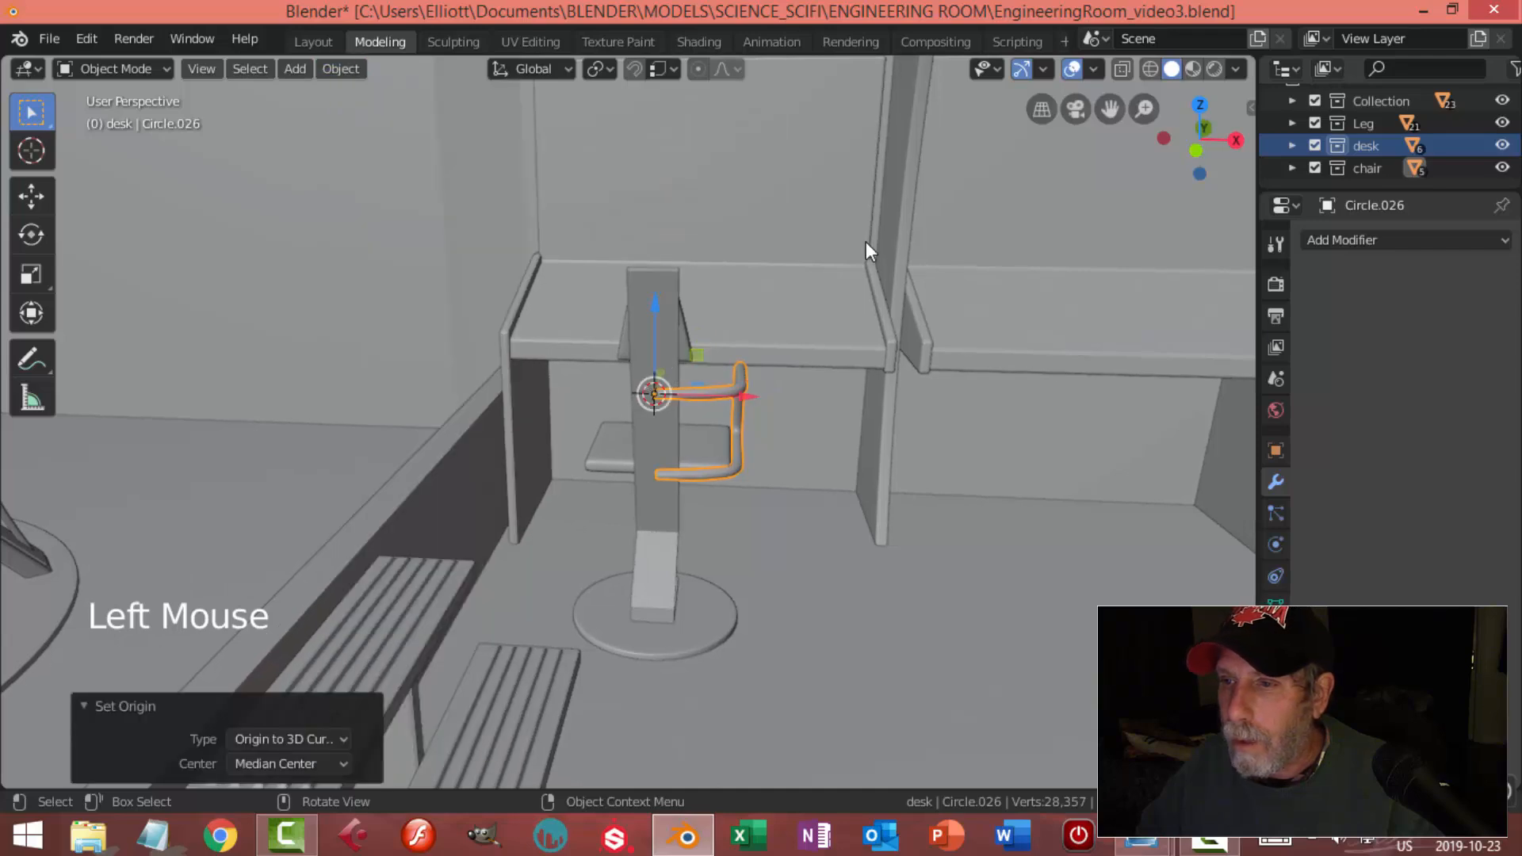
Add a Mirror modifier on the X axis to the armrest frame, enable clipping and apply it
click(1348, 240)
click(1058, 462)
mouse_move(830, 407)
middle_down()
mouse_move(930, 447)
mouse_move(787, 392)
mouse_move(783, 428)
mouse_move(887, 482)
mouse_move(816, 418)
middle_up()
scroll(854, 443, up, 3)
scroll(800, 409, up, 1)
scroll(800, 409, up, 1)
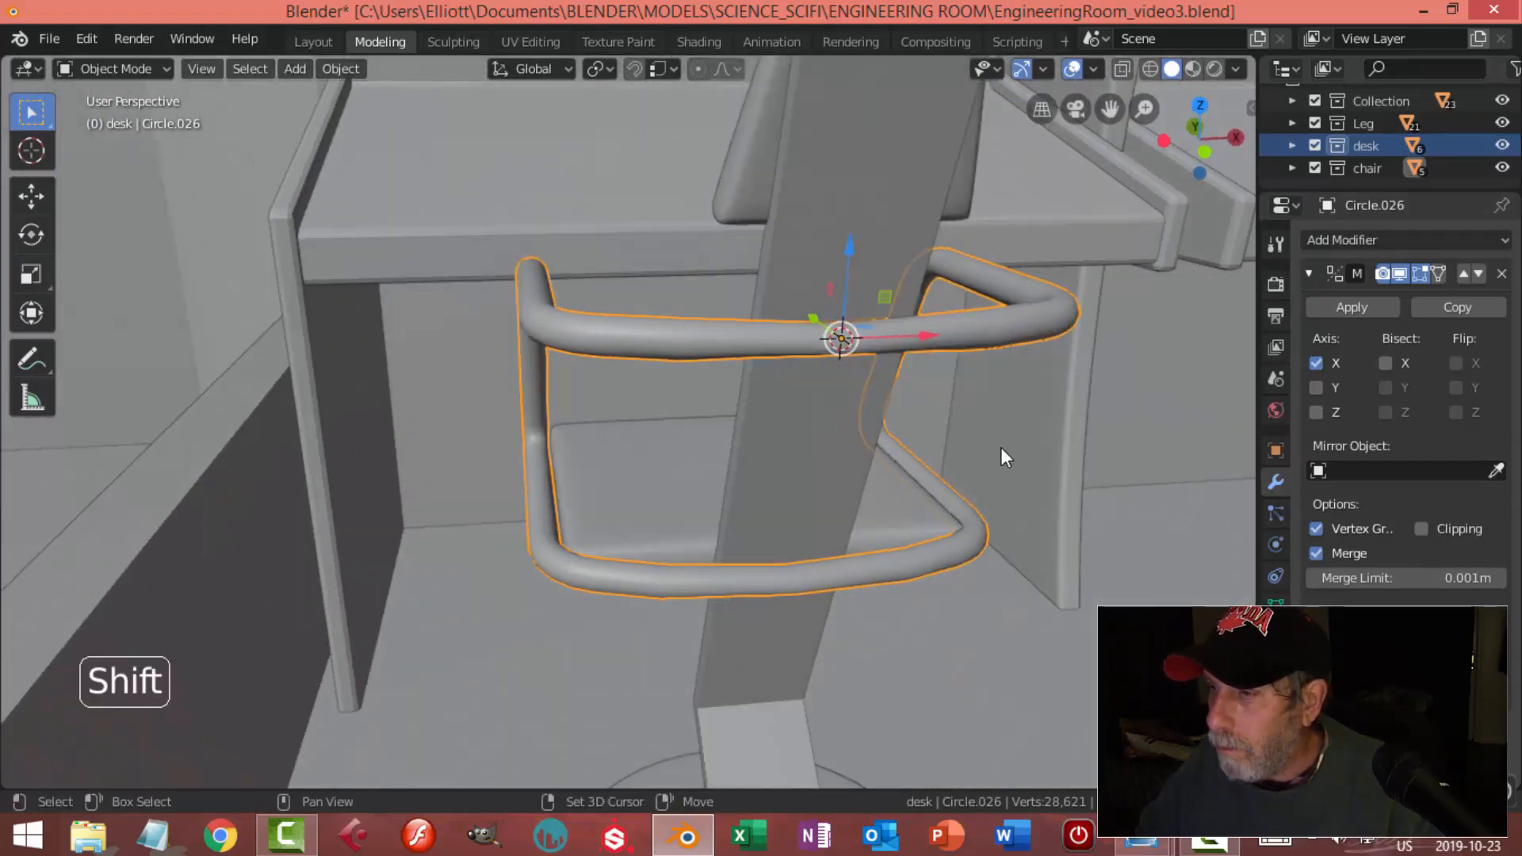
shift+middle_drag(1007, 449, 912, 437)
click(1422, 529)
click(1351, 308)
Scale the centre seam loops of the frame's upper and lower tubes together by about 1.05
key(Tab)
middle_drag(783, 389, 809, 529)
scroll(801, 413, up, 2)
alt+shift+click(681, 605)
key(s)
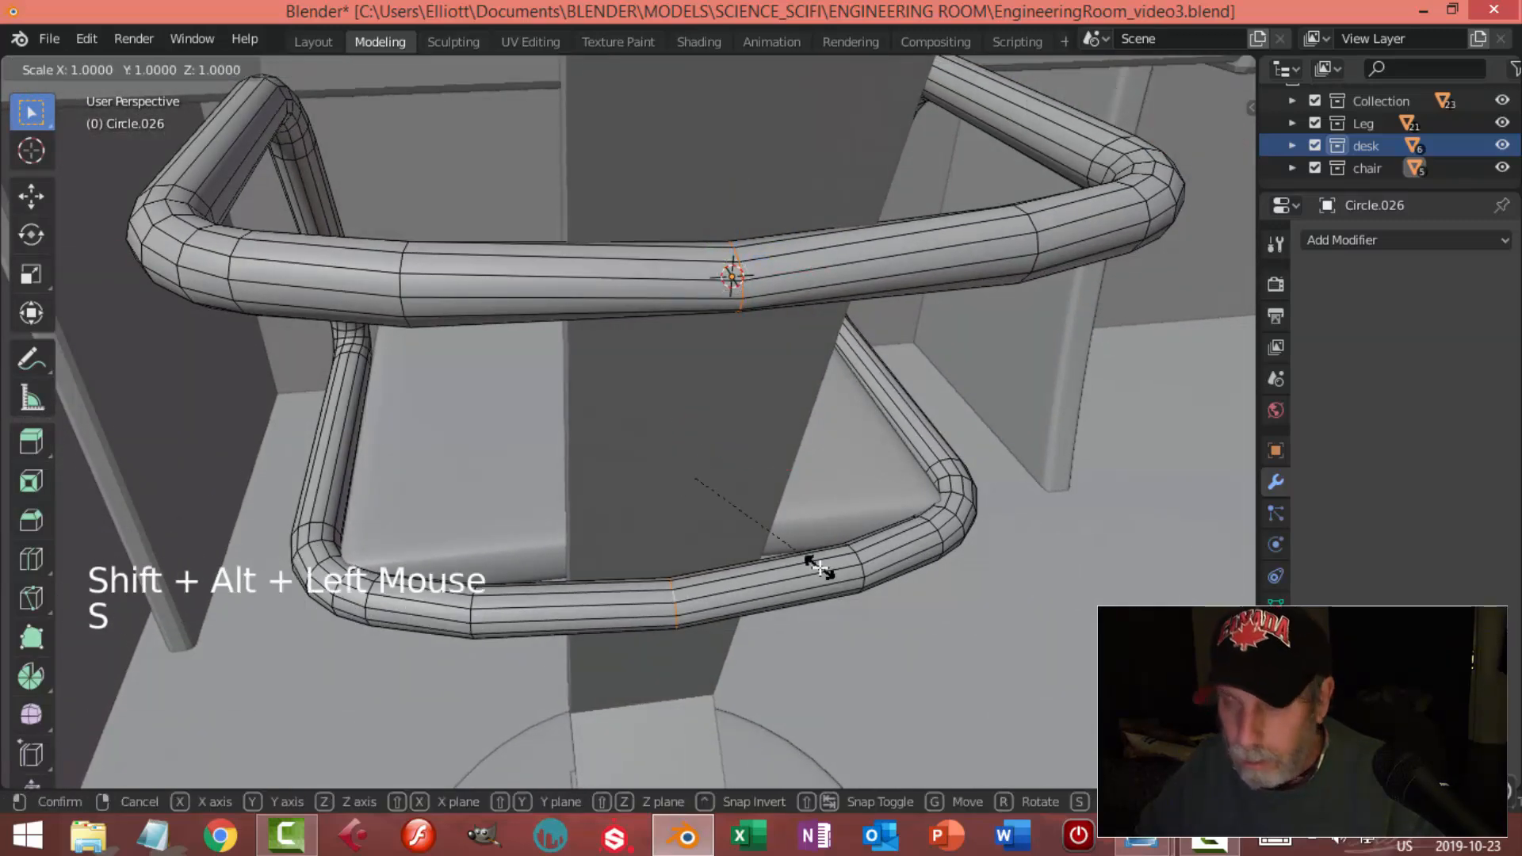
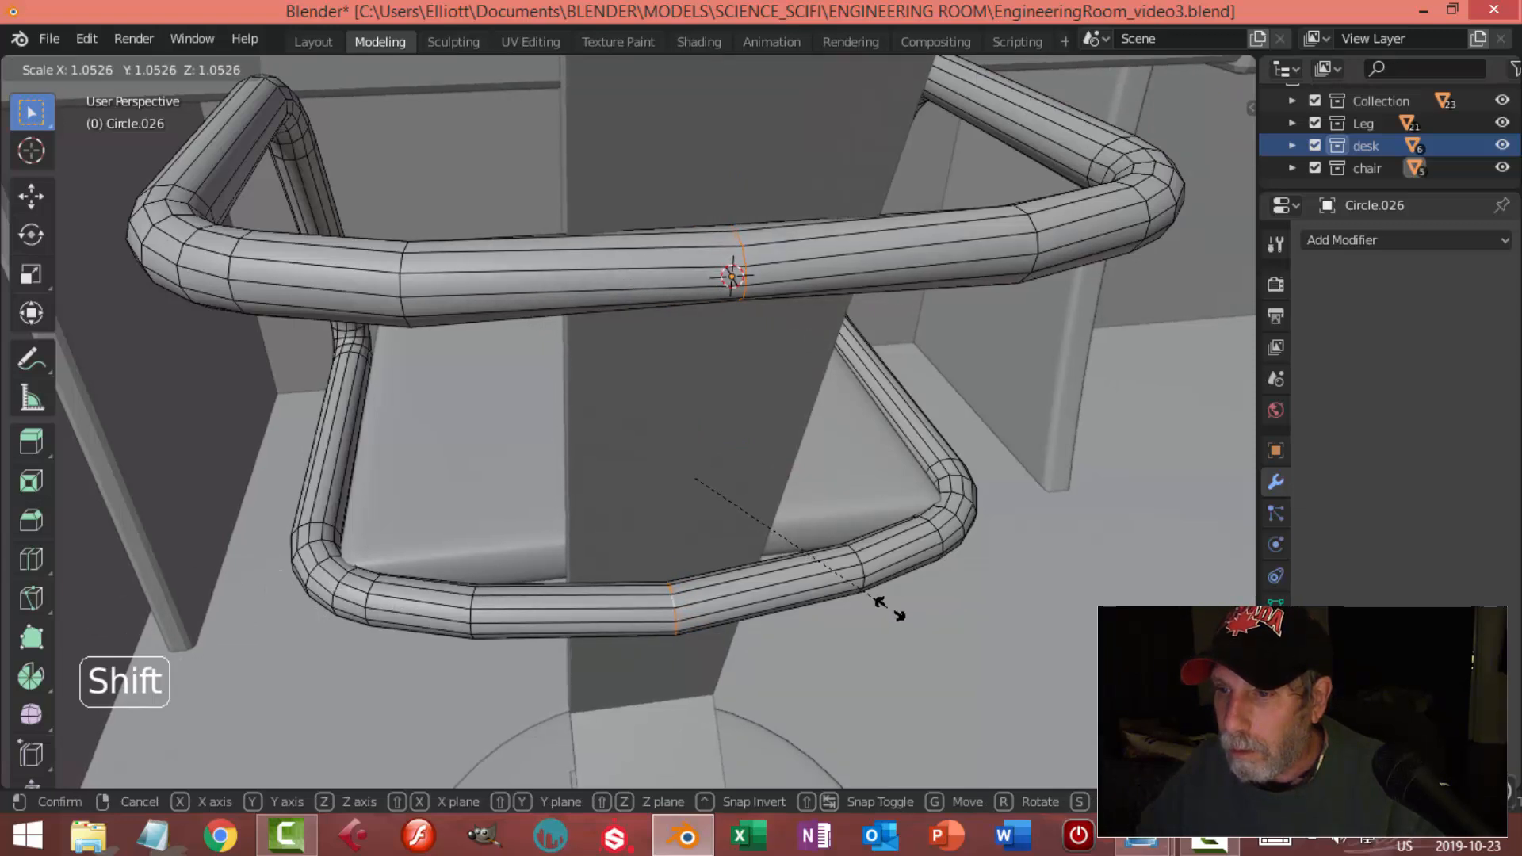
click(893, 611)
key(Tab)
Add a Subdivision Surface modifier at level 2 to the mirrored armrest frame
scroll(815, 544, down, 3)
middle_drag(815, 544, 690, 564)
key(alt+a)
click(625, 406)
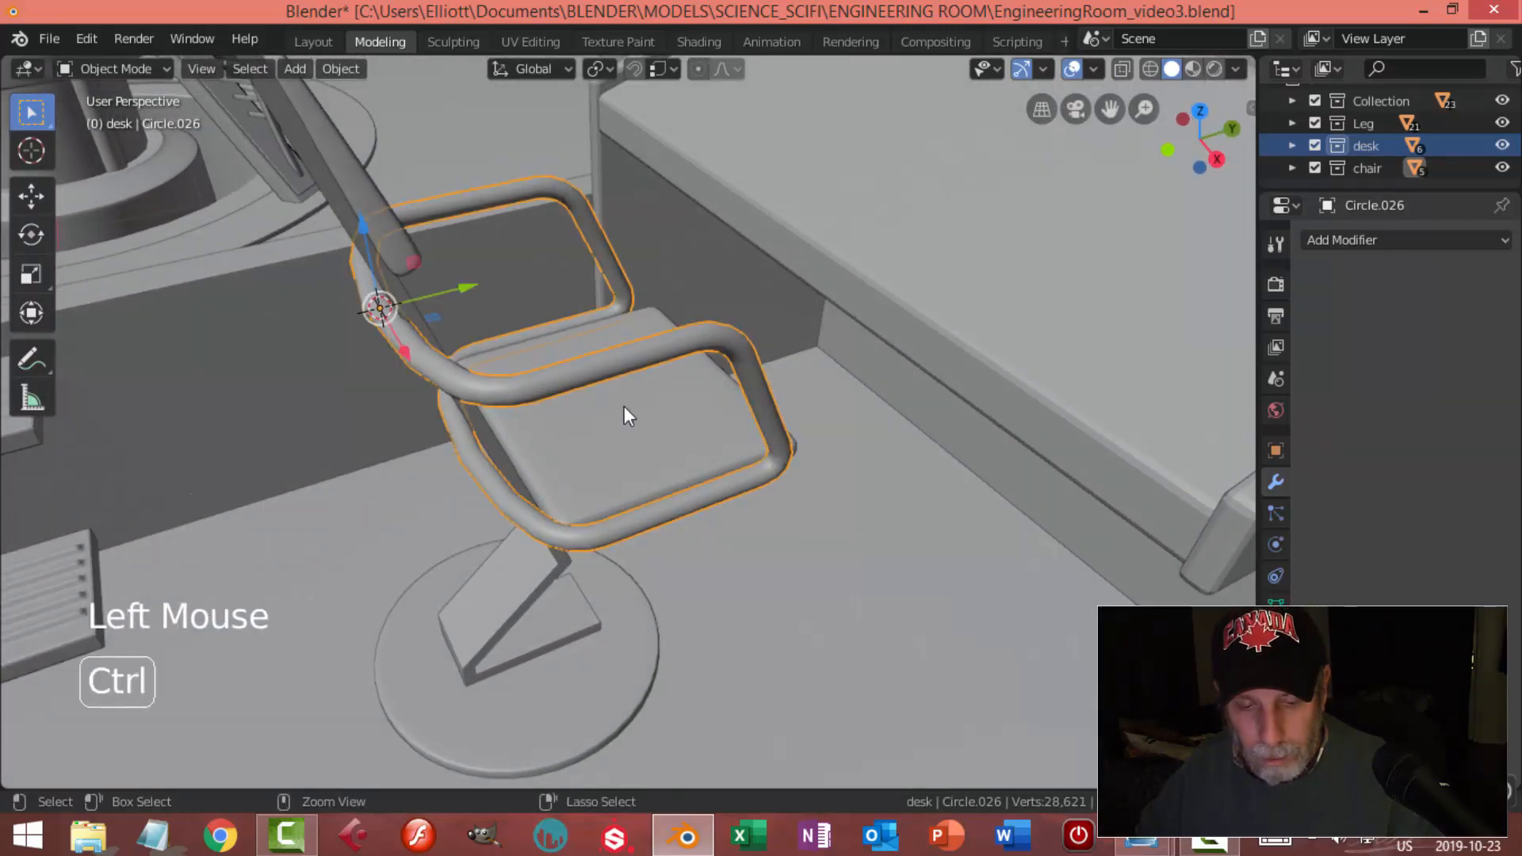
key(ctrl+2)
key(Tab)
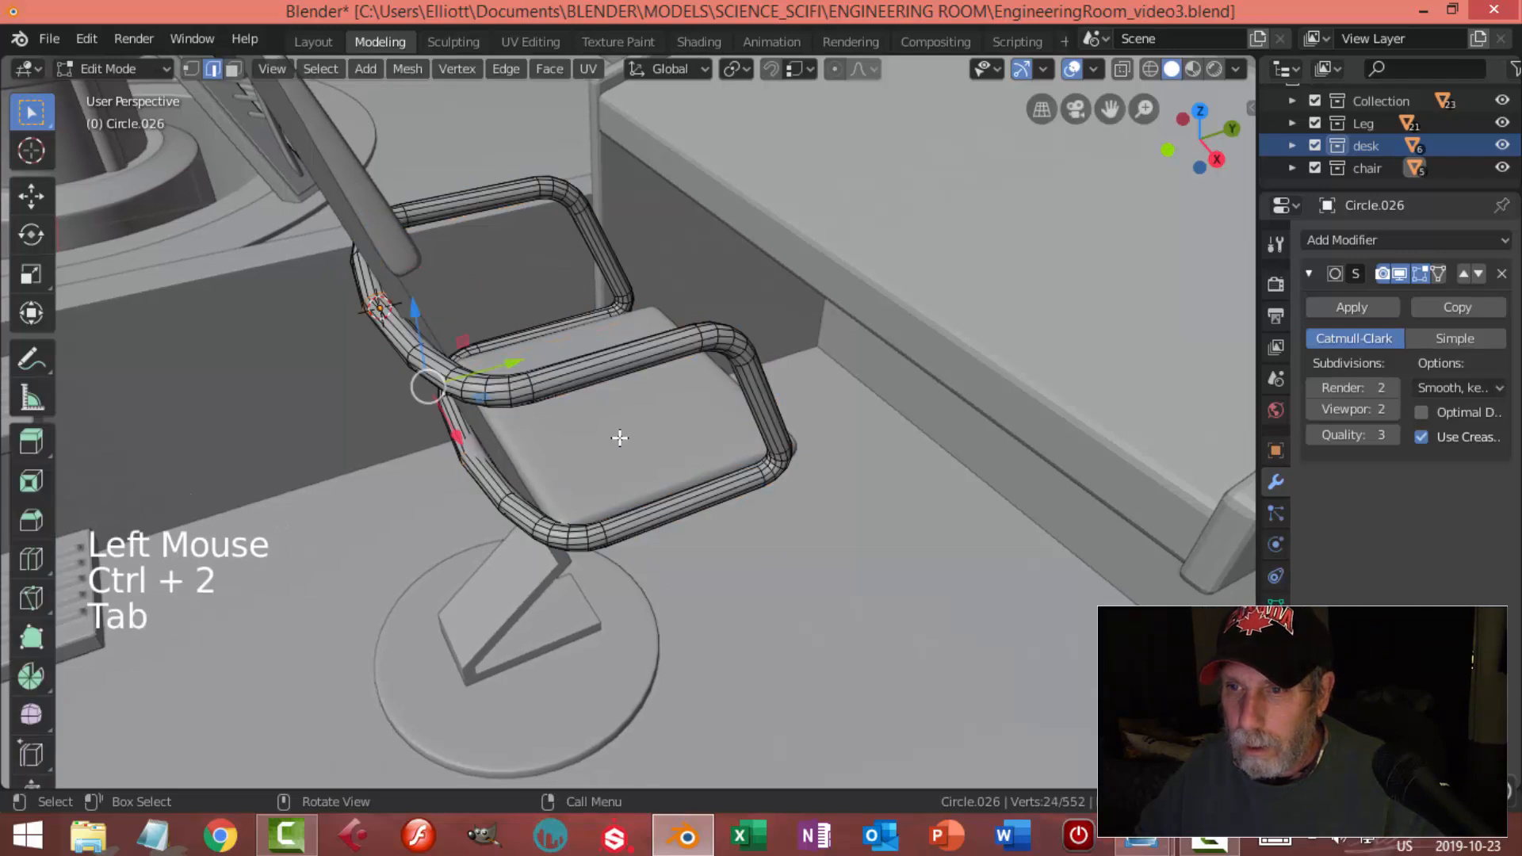
key(Tab)
Apply smooth shading to the armrest frame
key(alt+a)
click(544, 378)
right_click(544, 378)
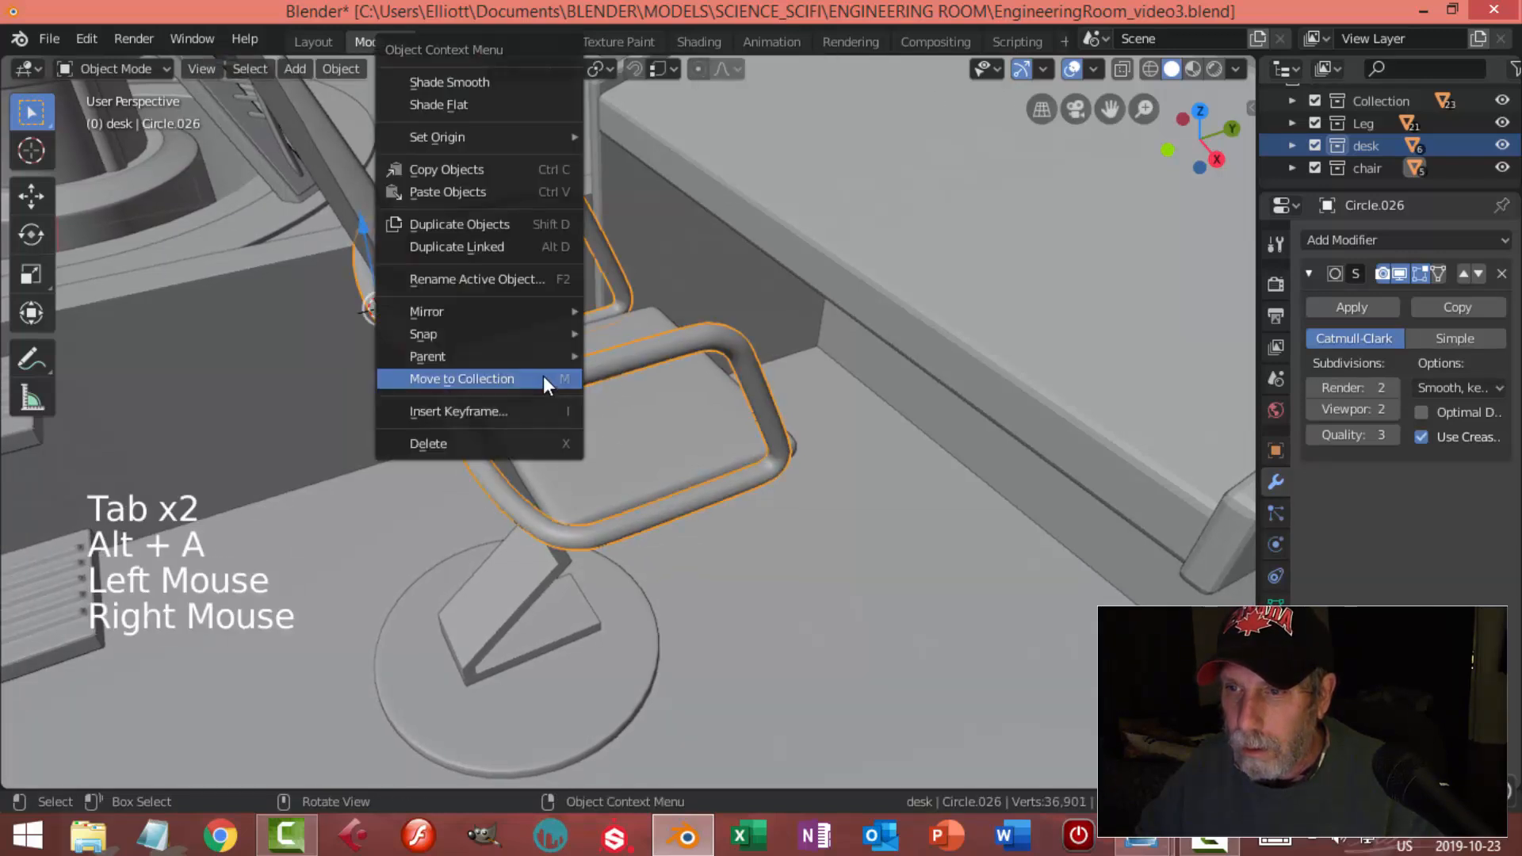
click(506, 81)
key(alt+a)
Raise the lower tube's centre loop behind the support post by 0.021 m along Z
scroll(533, 368, down, 3)
middle_drag(532, 368, 658, 436)
scroll(547, 445, up, 2)
scroll(621, 430, up, 2)
middle_drag(658, 436, 685, 443)
click(657, 416)
key(Tab)
scroll(607, 439, up, 3)
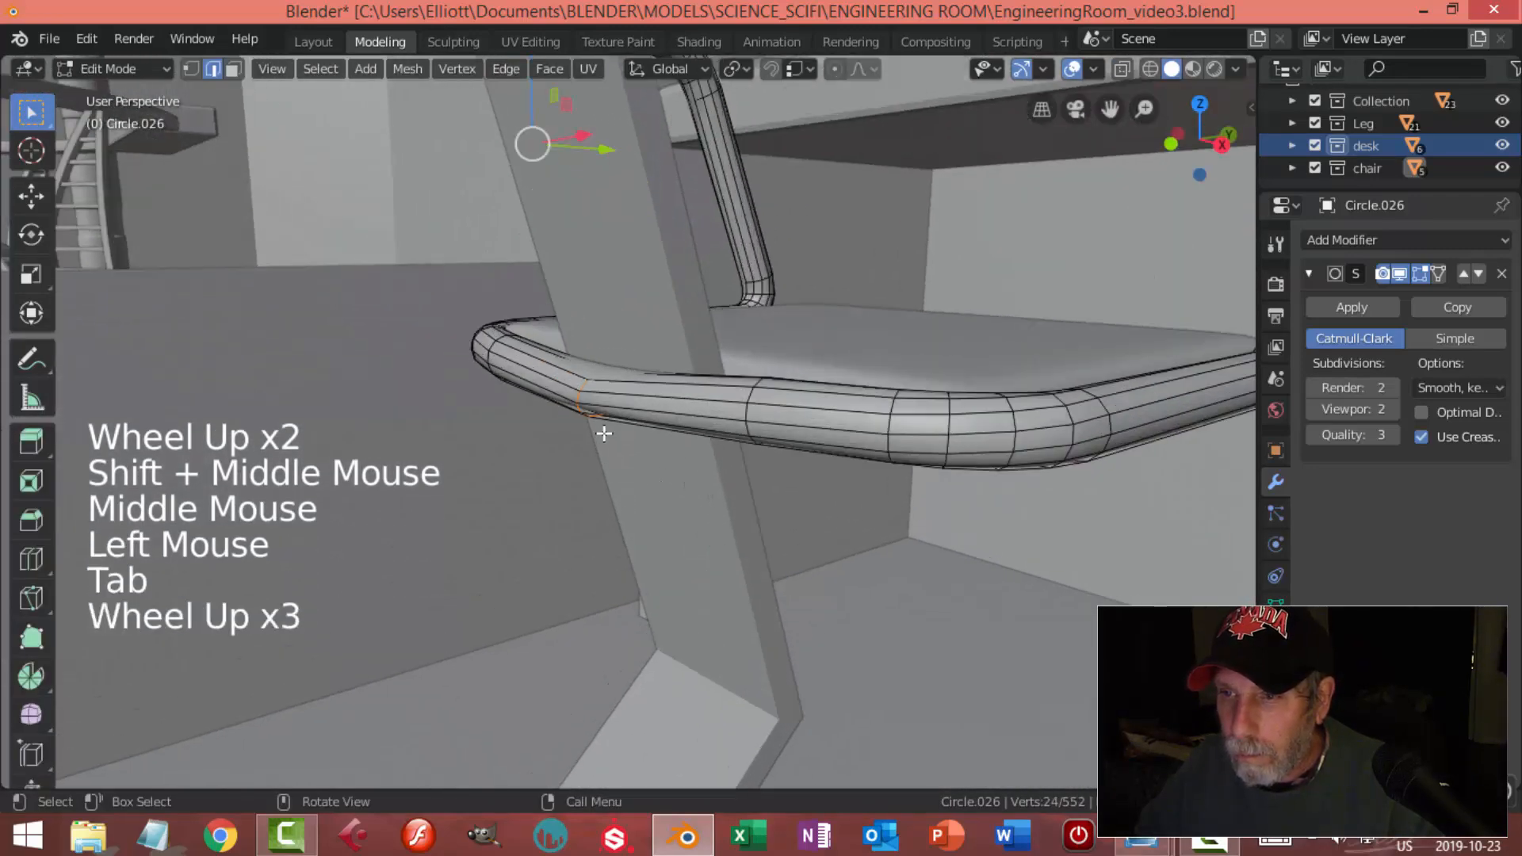
key(alt+a)
alt+shift+click(601, 371)
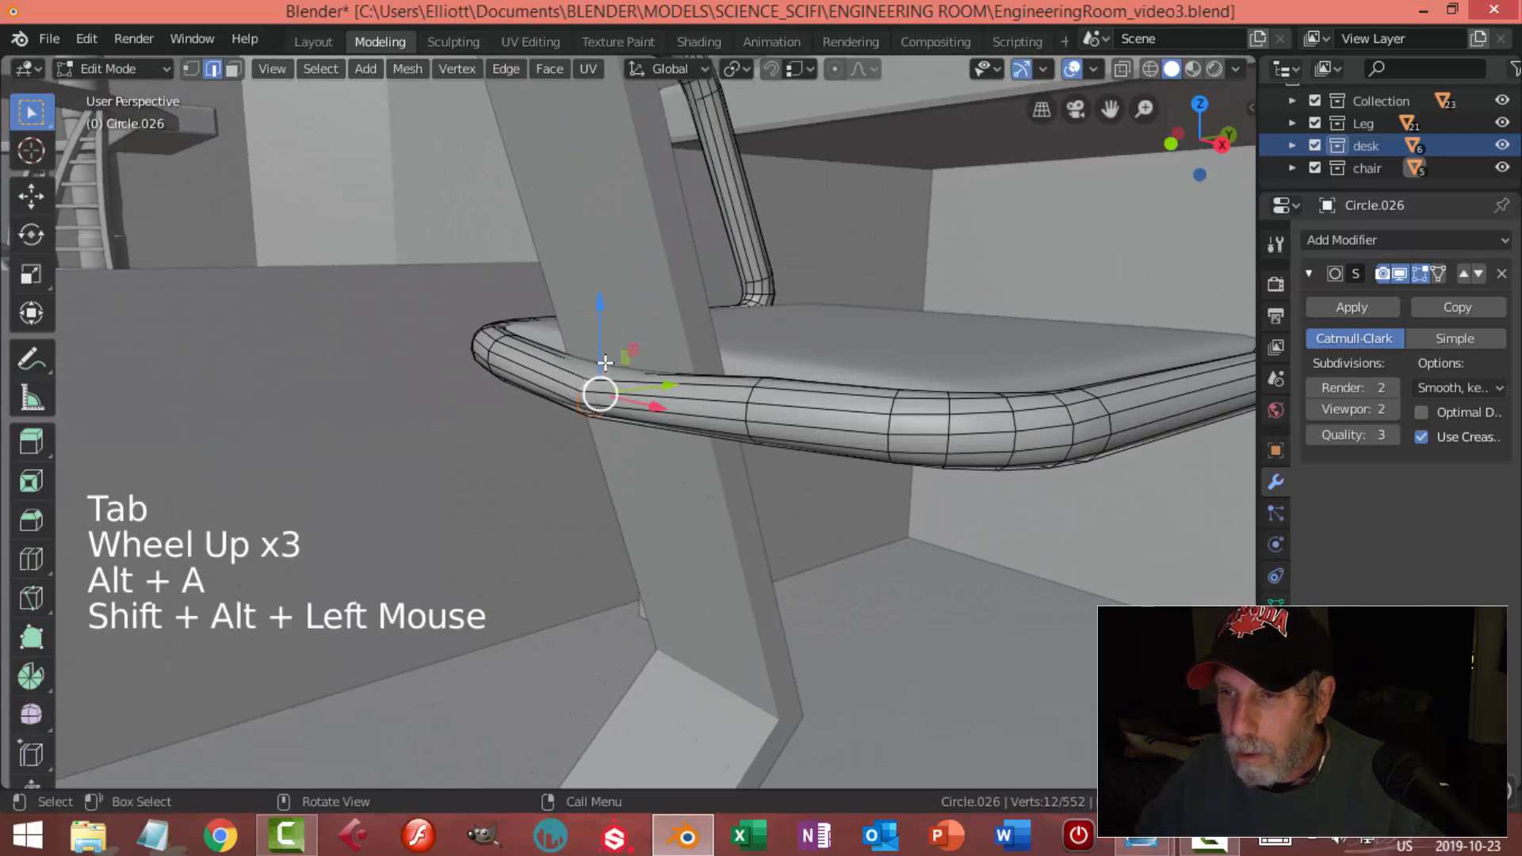
drag(606, 314, 616, 298)
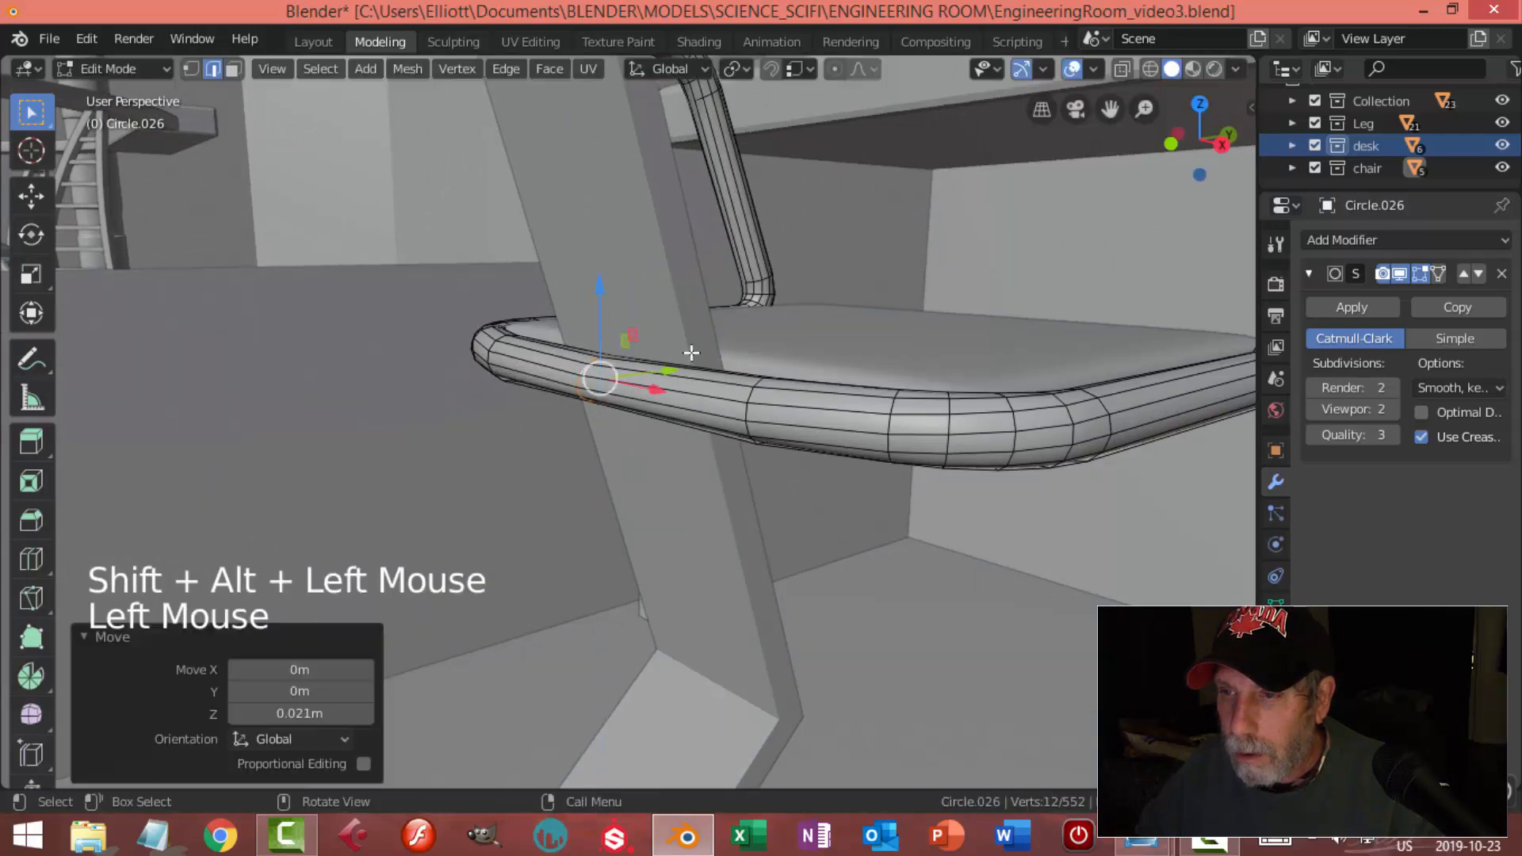
key(alt+a)
Move the upper tube's centre loop slightly along Y toward the seat and return to Object Mode
scroll(682, 366, down, 2)
middle_drag(682, 365, 573, 379)
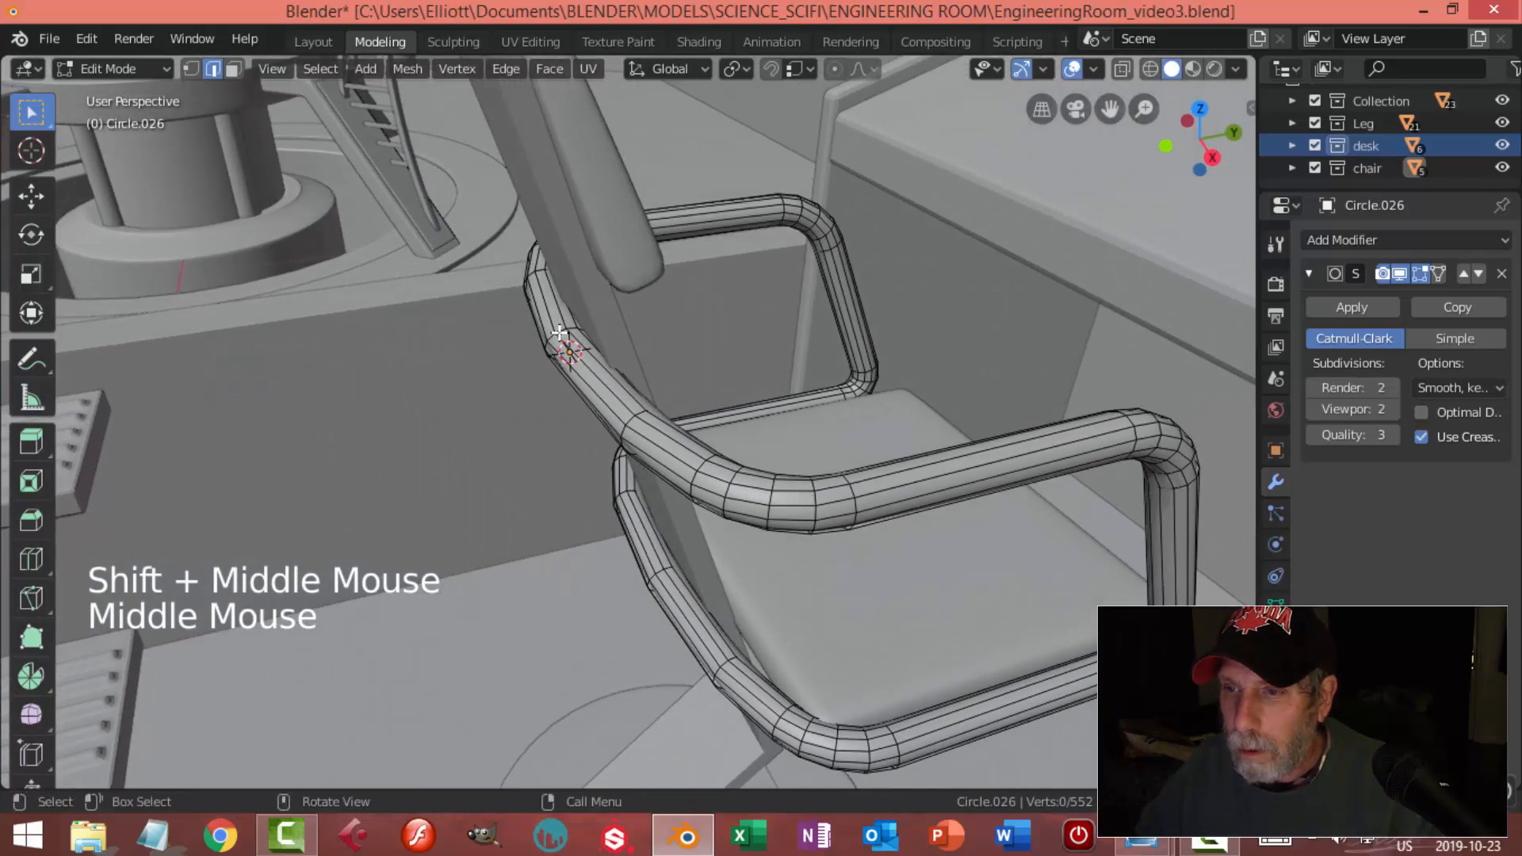
drag(644, 331, 687, 366)
key(Tab)
scroll(718, 404, down, 3)
key(alt+a)
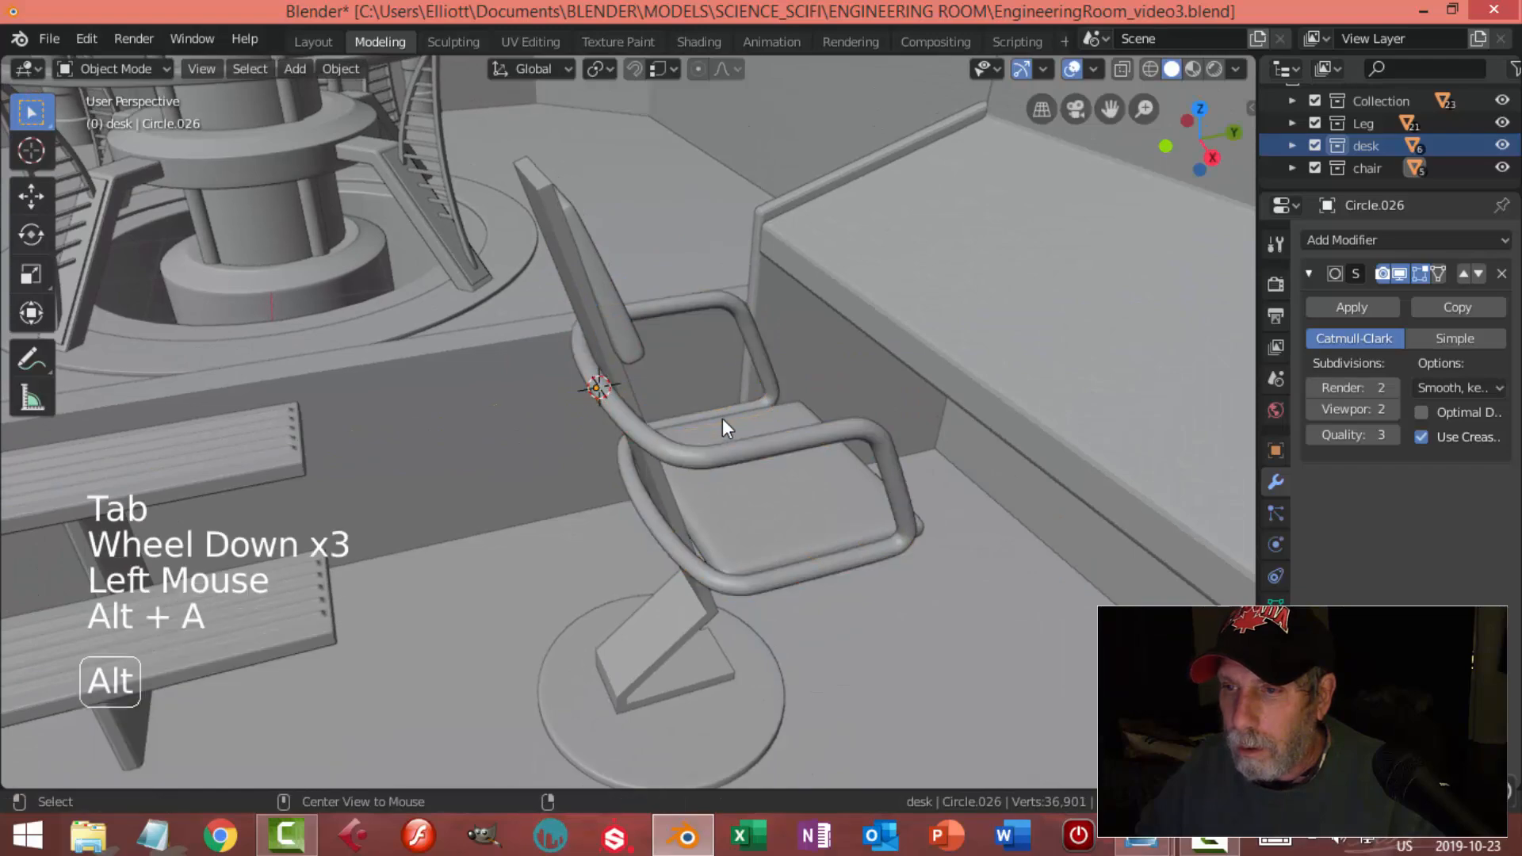
Move the seat, armrest frame, support post, backrest and round base into the chair collection, and toggle that collection to check its contents
scroll(703, 428, down, 2)
middle_drag(684, 440, 764, 490)
scroll(710, 453, up, 2)
scroll(674, 439, down, 3)
scroll(738, 474, up, 1)
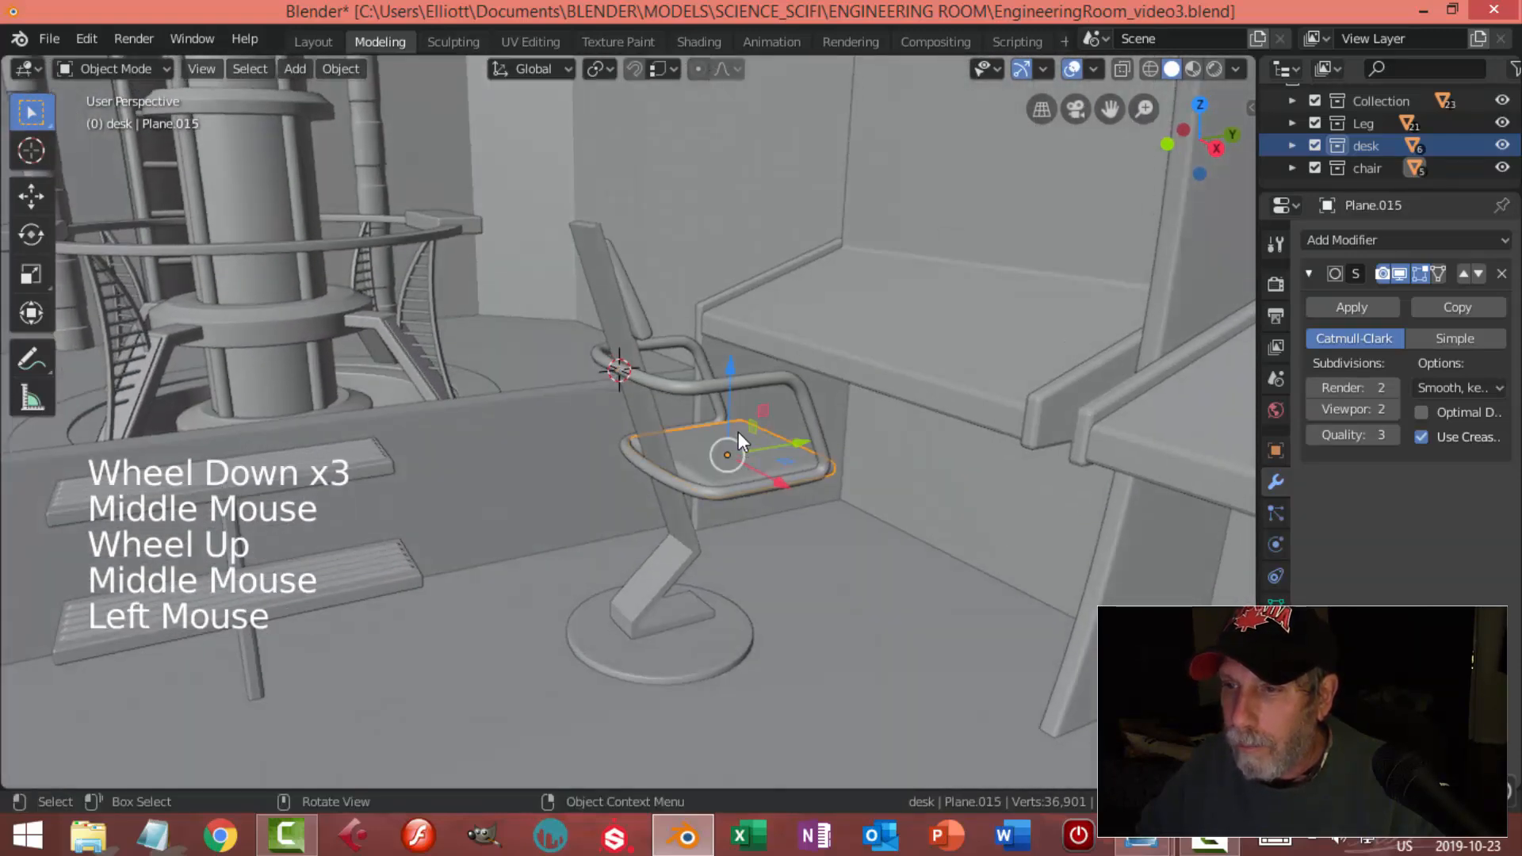
shift+click(780, 382)
shift+click(597, 265)
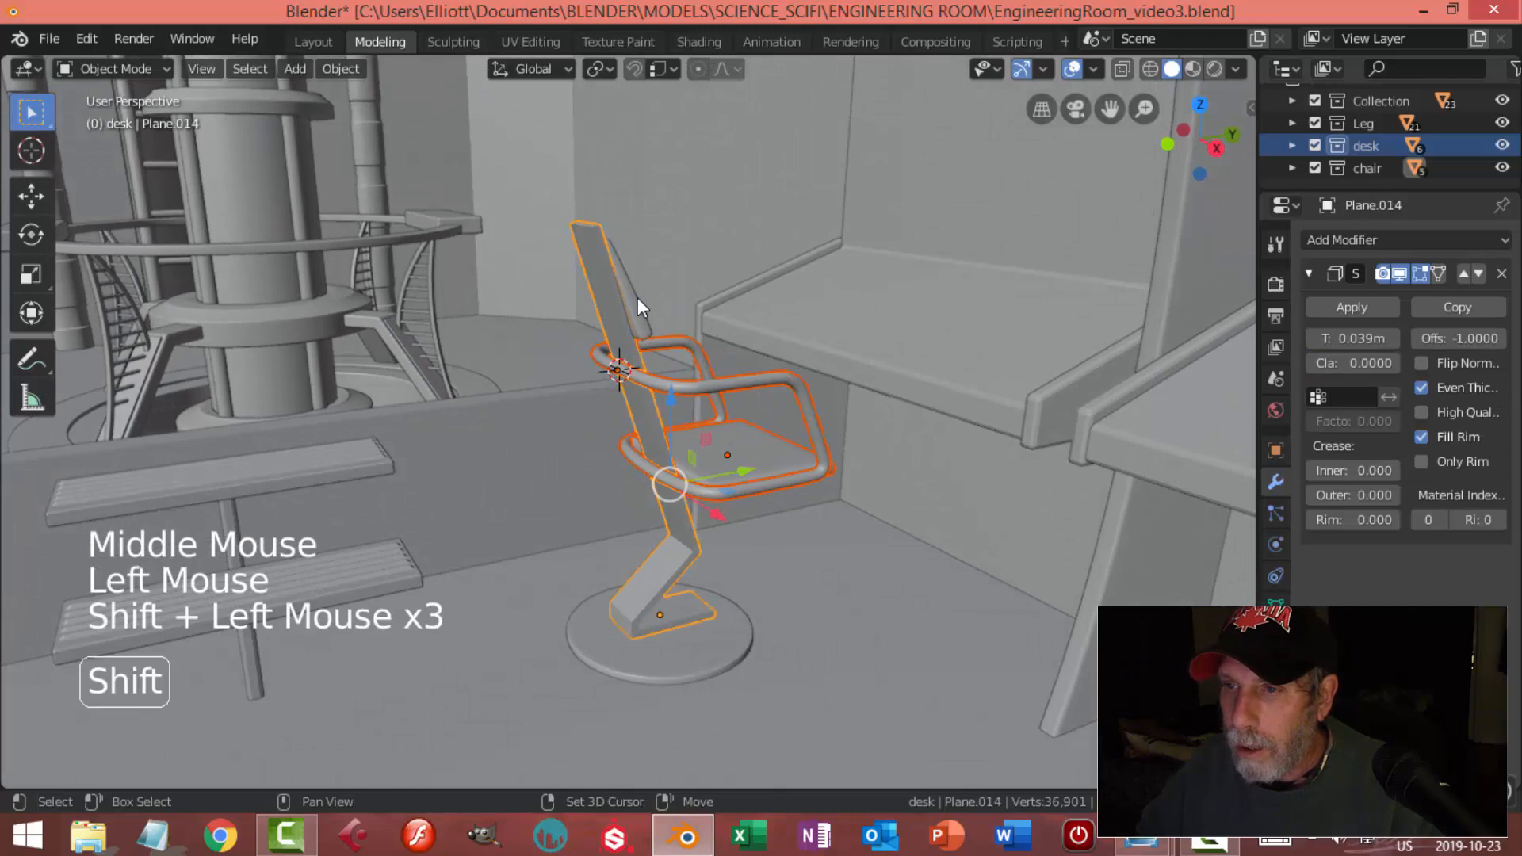
shift+click(720, 612)
shift+click(701, 652)
right_click(700, 650)
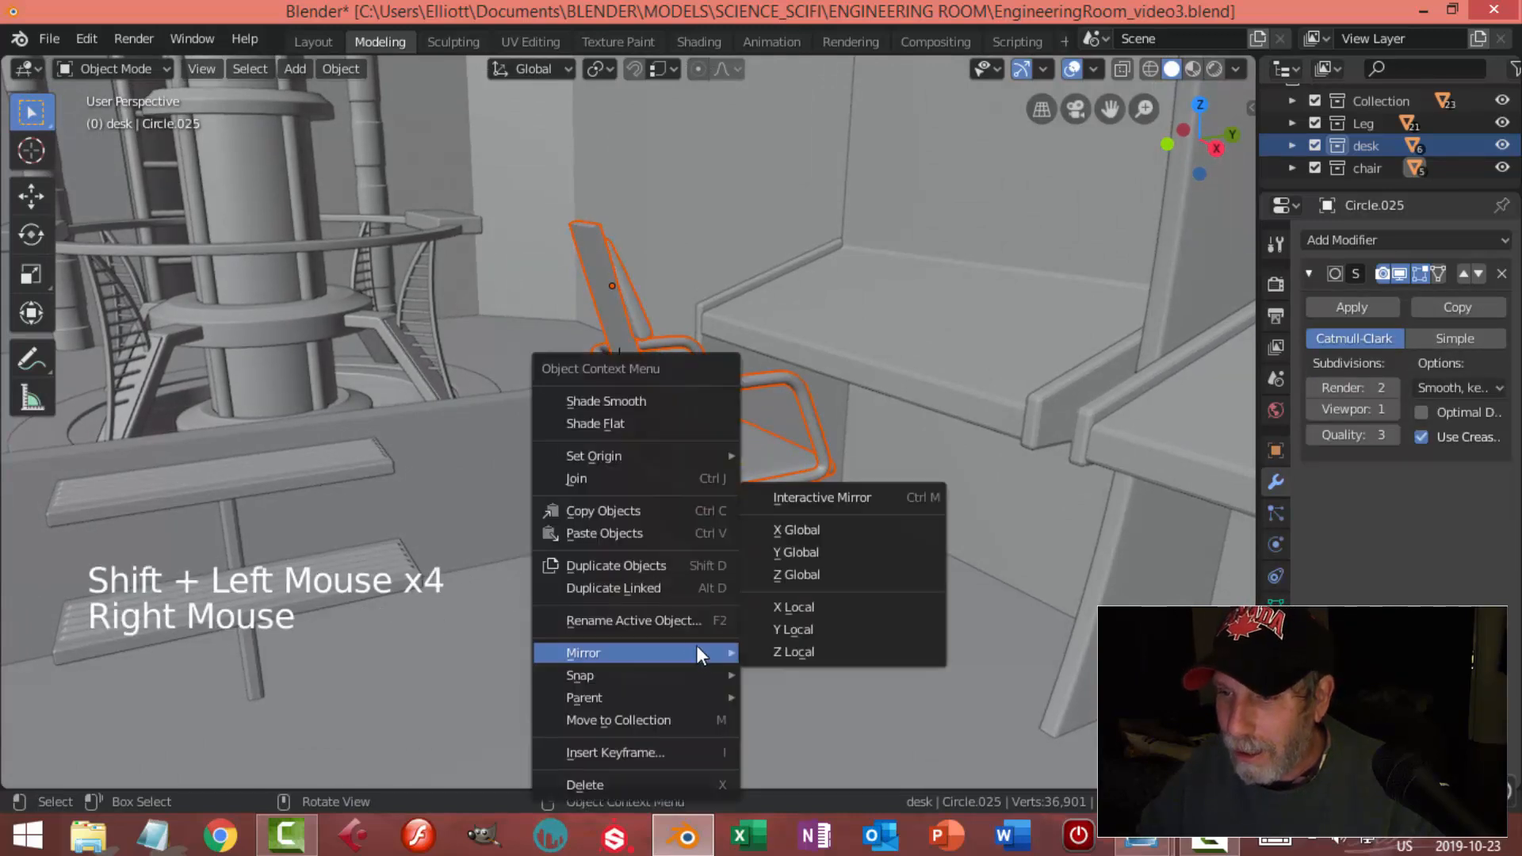
click(647, 722)
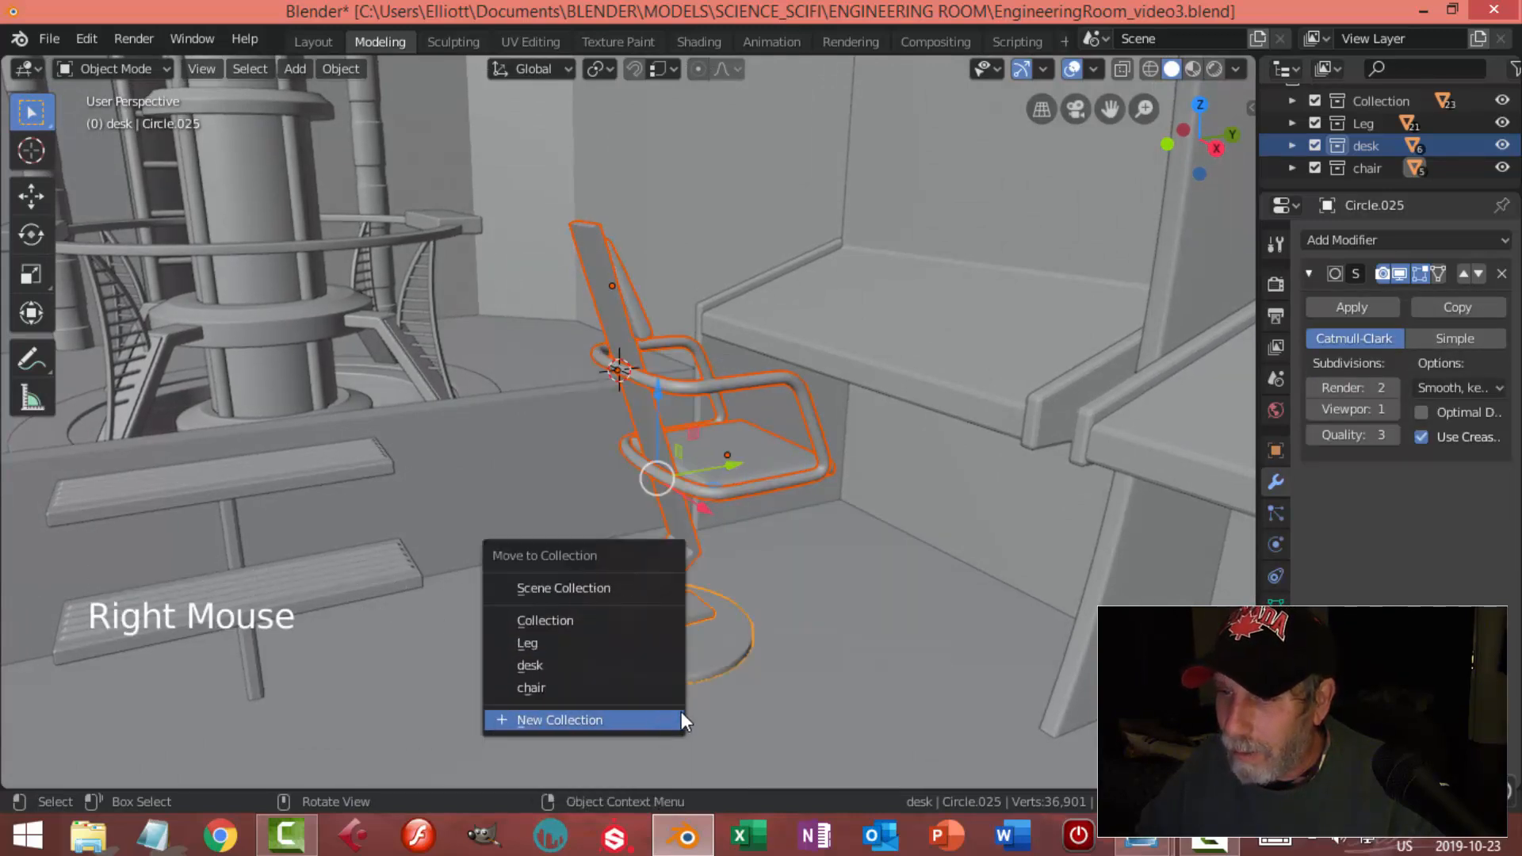
click(556, 688)
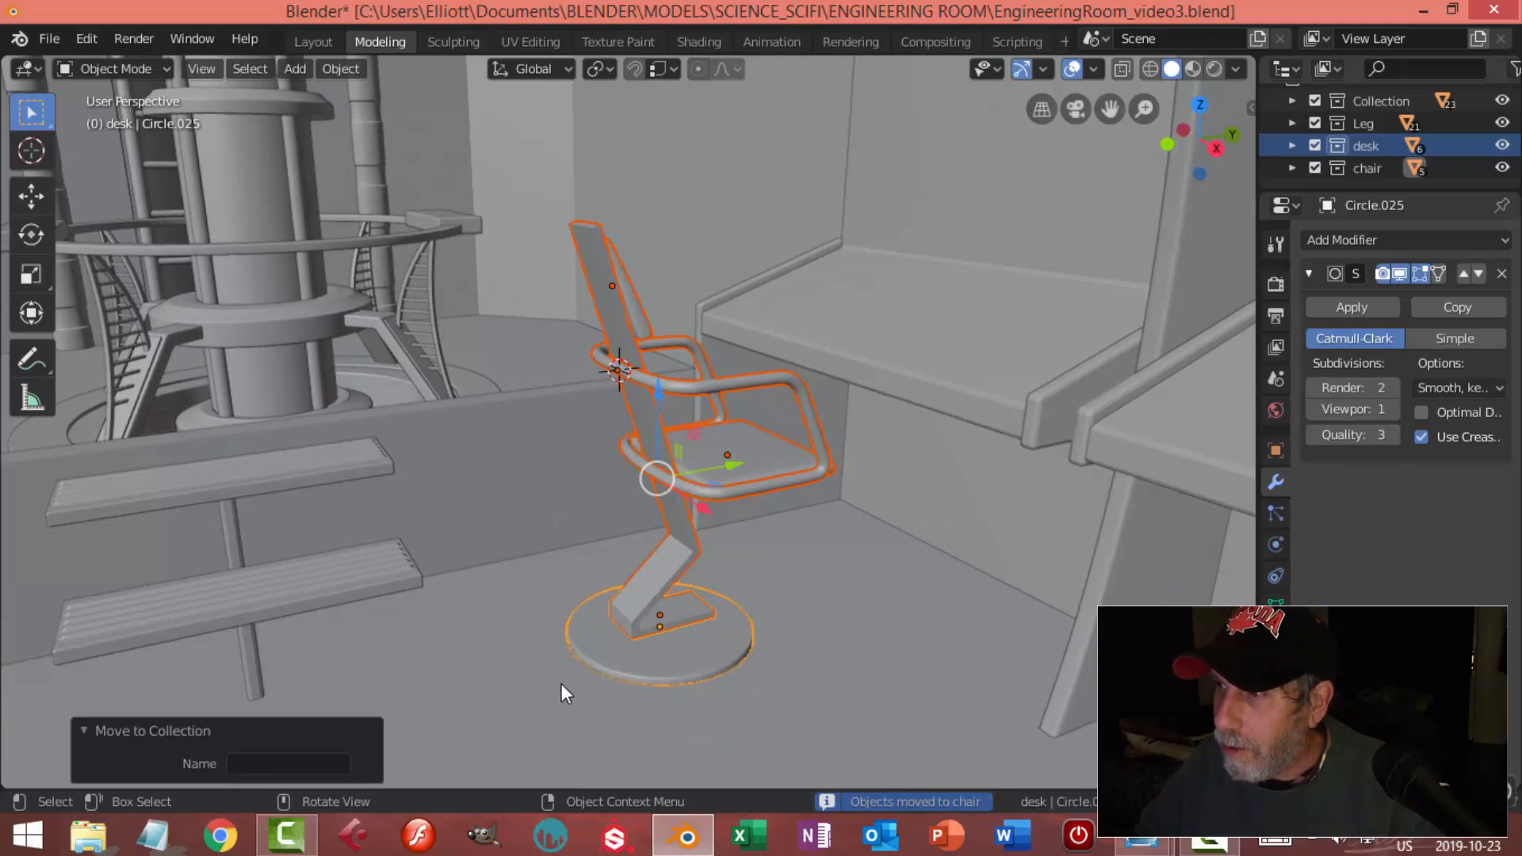
click(1314, 168)
click(1314, 168)
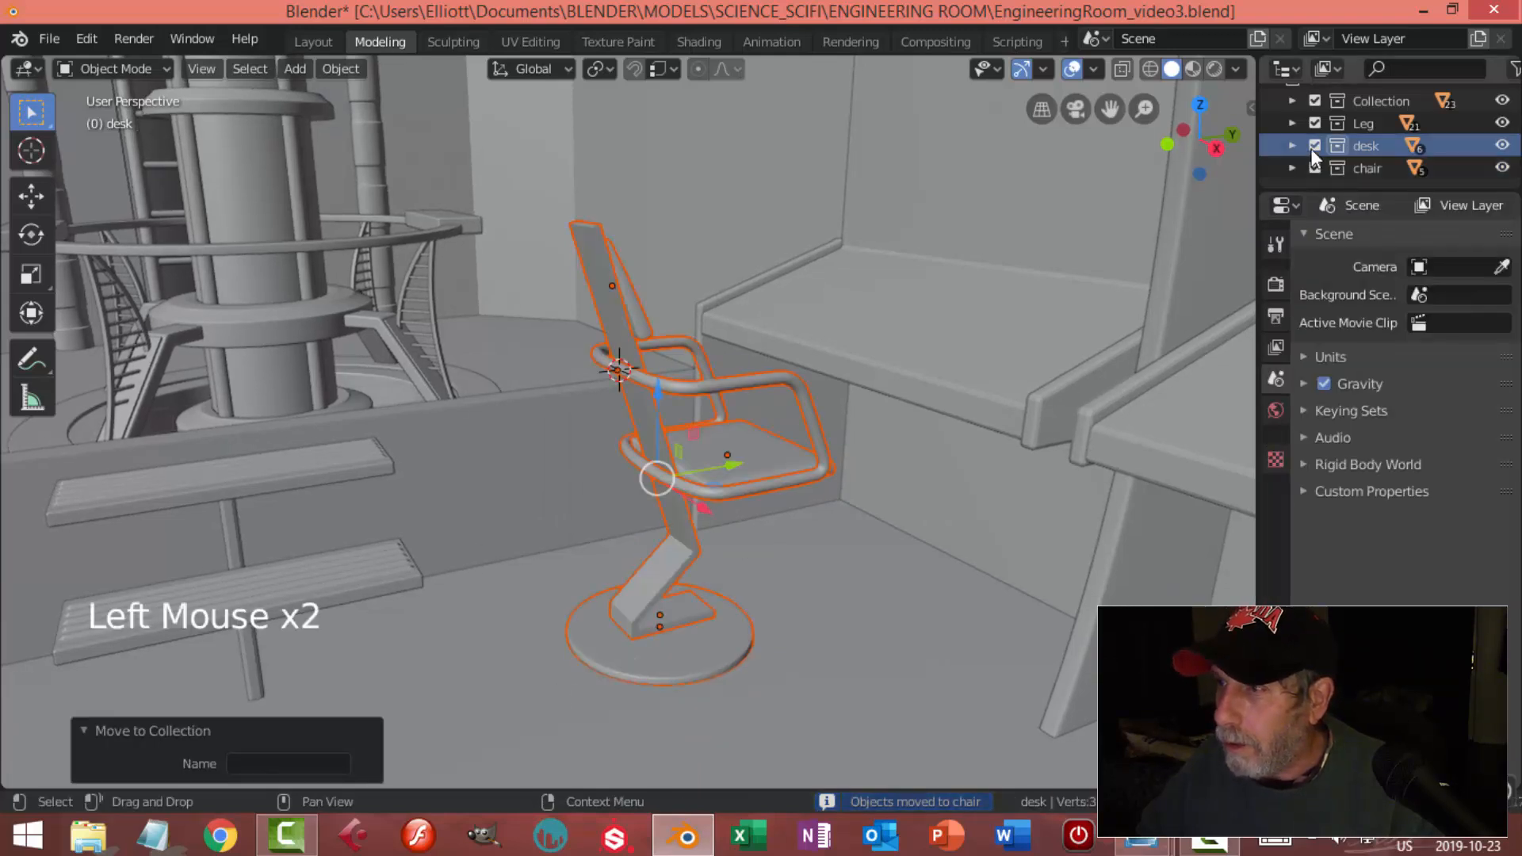
Duplicate all objects in the chair collection and move the copy along X to the second desk bay
click(1355, 168)
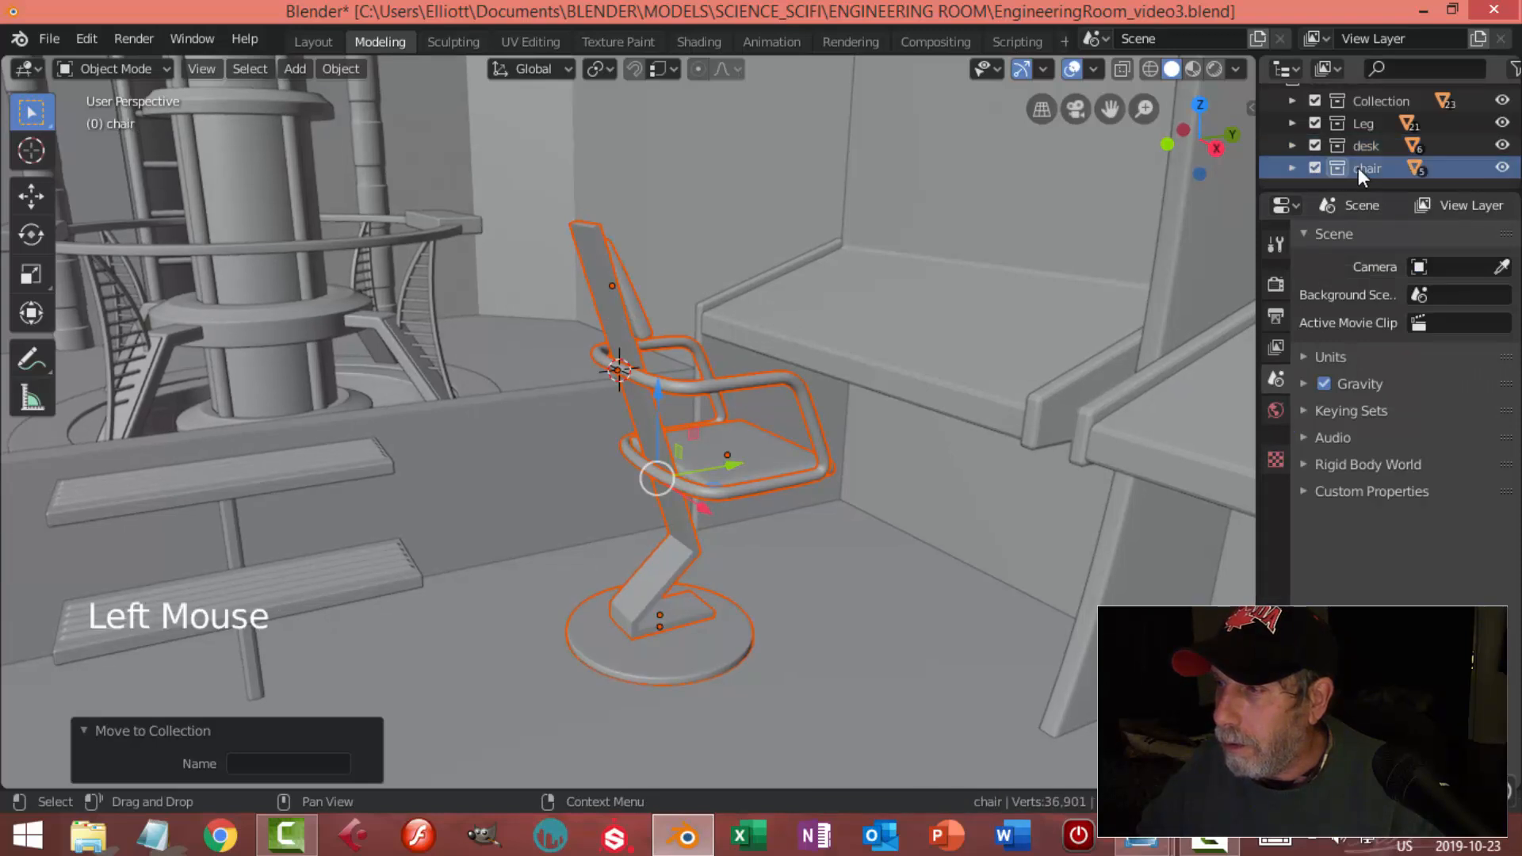
key(alt+a)
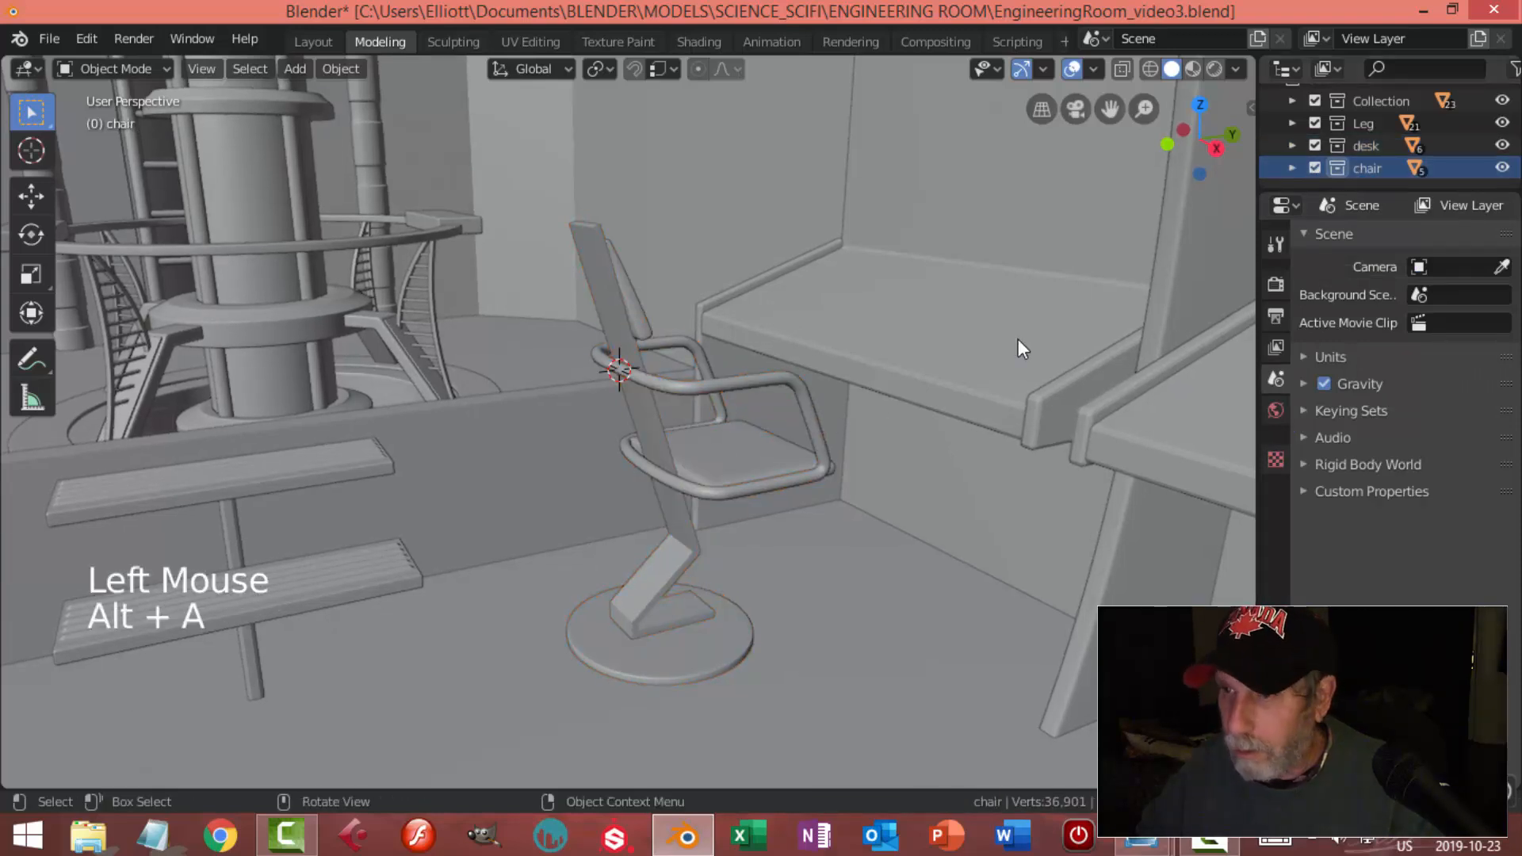
scroll(905, 387, down, 5)
right_click(1368, 166)
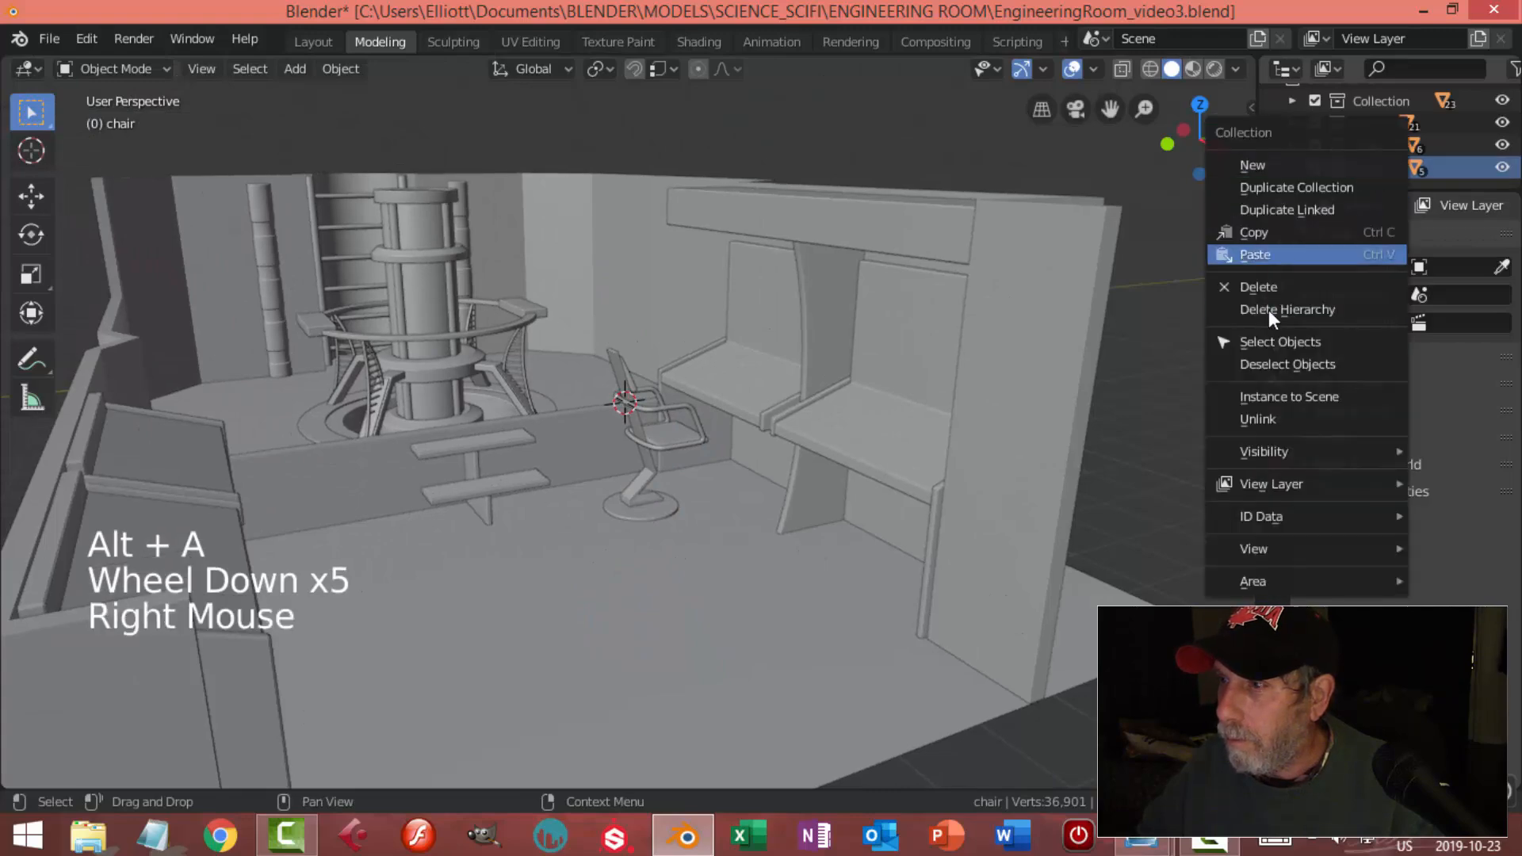
click(1268, 342)
middle_drag(867, 428, 873, 482)
scroll(911, 501, up, 1)
scroll(896, 499, down, 2)
key(shift+d)
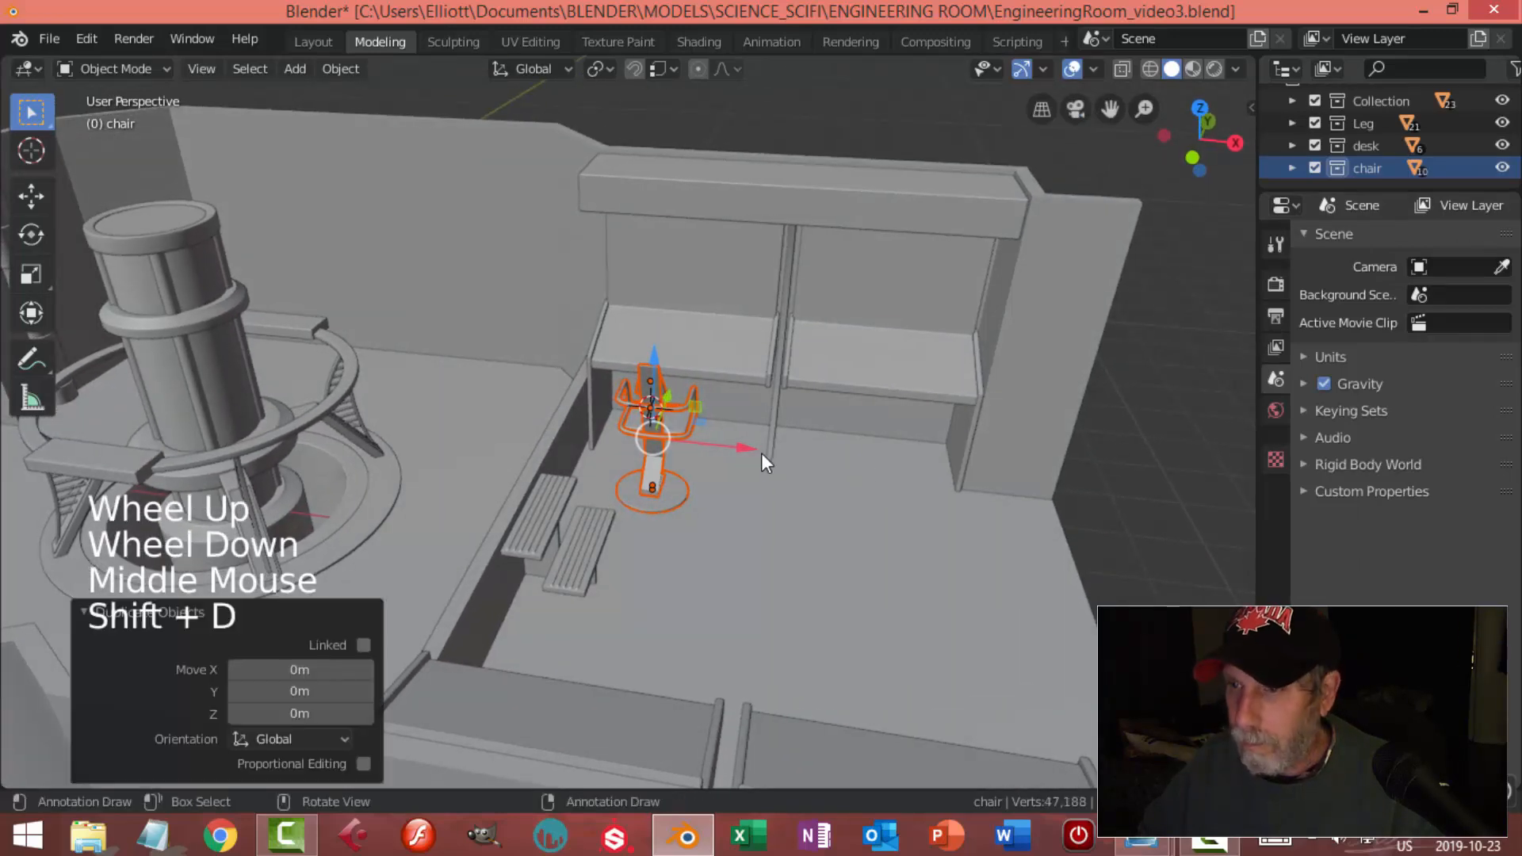
click(1062, 488)
key(alt+a)
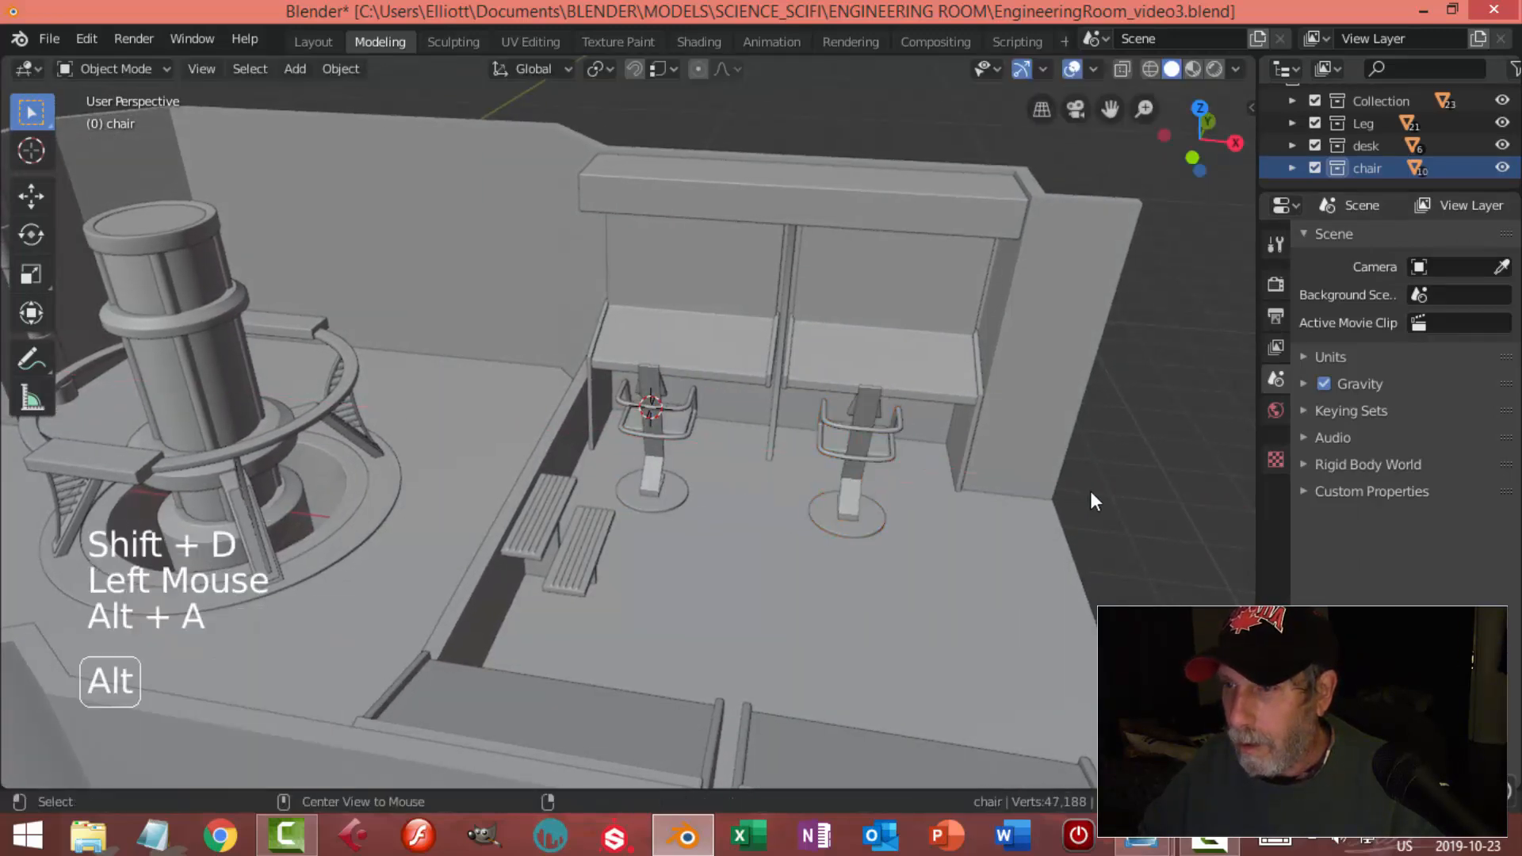
Duplicate both chairs of the chair collection and move the copies along Y to the desks on the room's opposite side
middle_drag(1091, 492, 921, 477)
scroll(842, 523, down, 2)
mouse_move(841, 523)
middle_down()
mouse_move(867, 472)
mouse_move(883, 528)
mouse_move(858, 563)
mouse_move(814, 563)
mouse_move(840, 547)
middle_up()
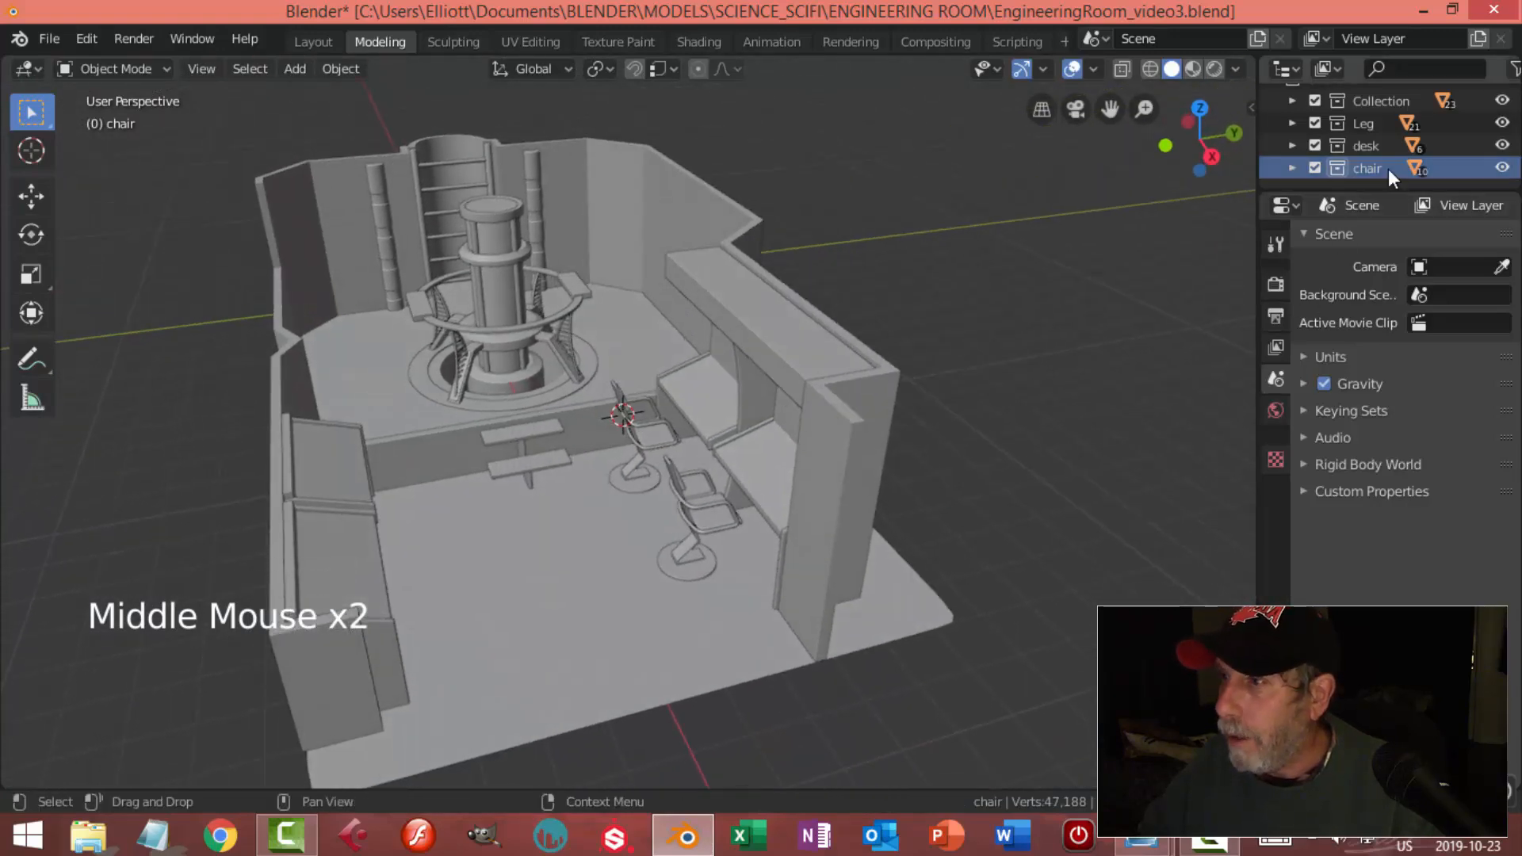
right_click(1363, 167)
click(1277, 259)
middle_drag(975, 412, 932, 471)
key(shift+d)
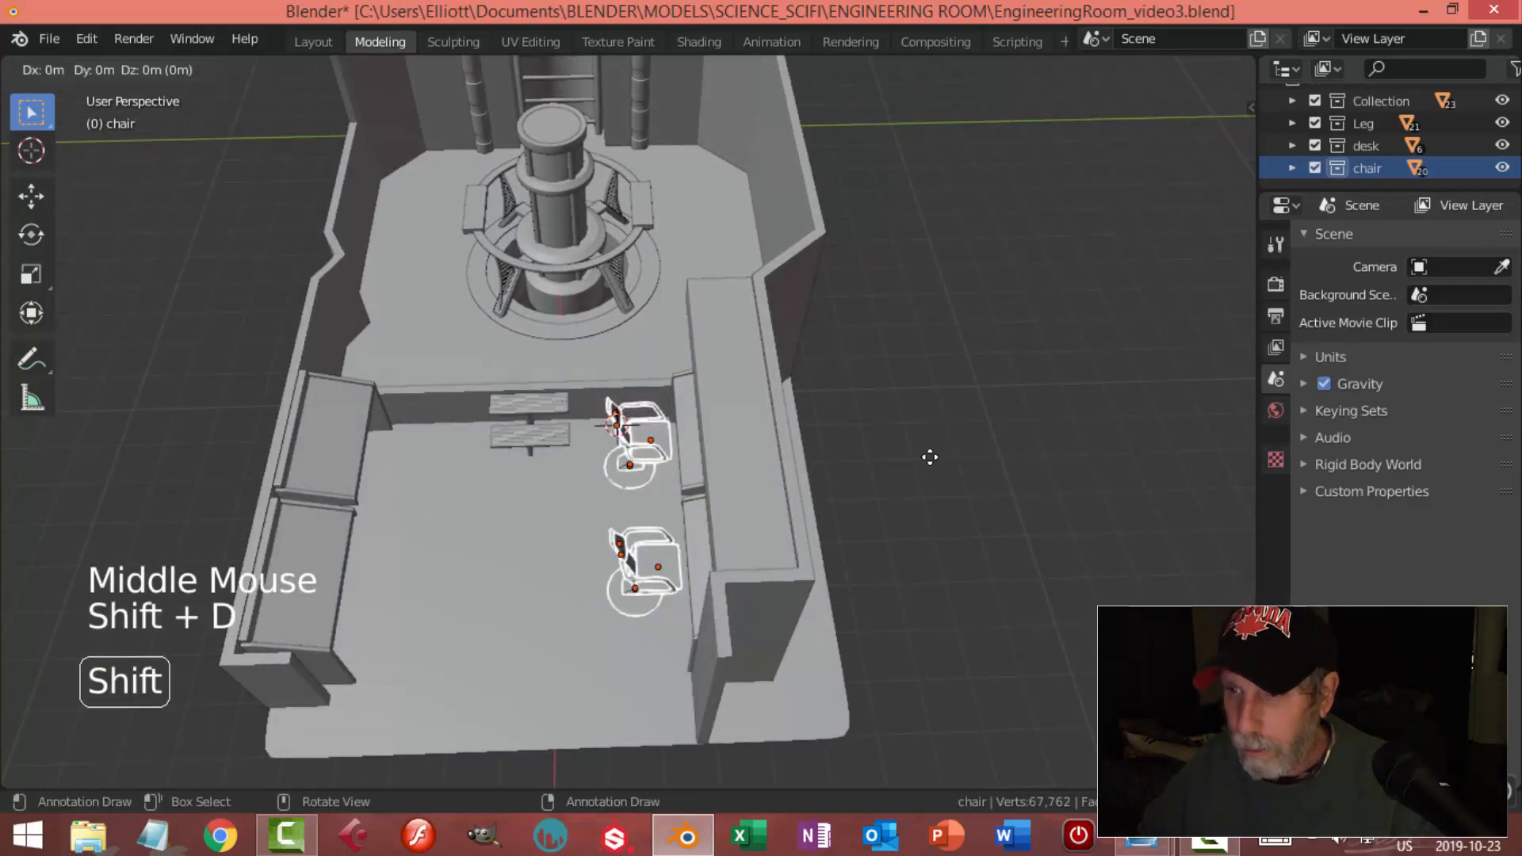
right_click(929, 457)
drag(718, 500, 525, 521)
Rotate the two copied chairs 180° to face their desks, and shift them along Y by 0.247 m and another 0.248 m
shift+middle_drag(524, 521, 654, 478)
text(r180)
key(Return)
drag(575, 471, 673, 515)
middle_drag(673, 515, 684, 432)
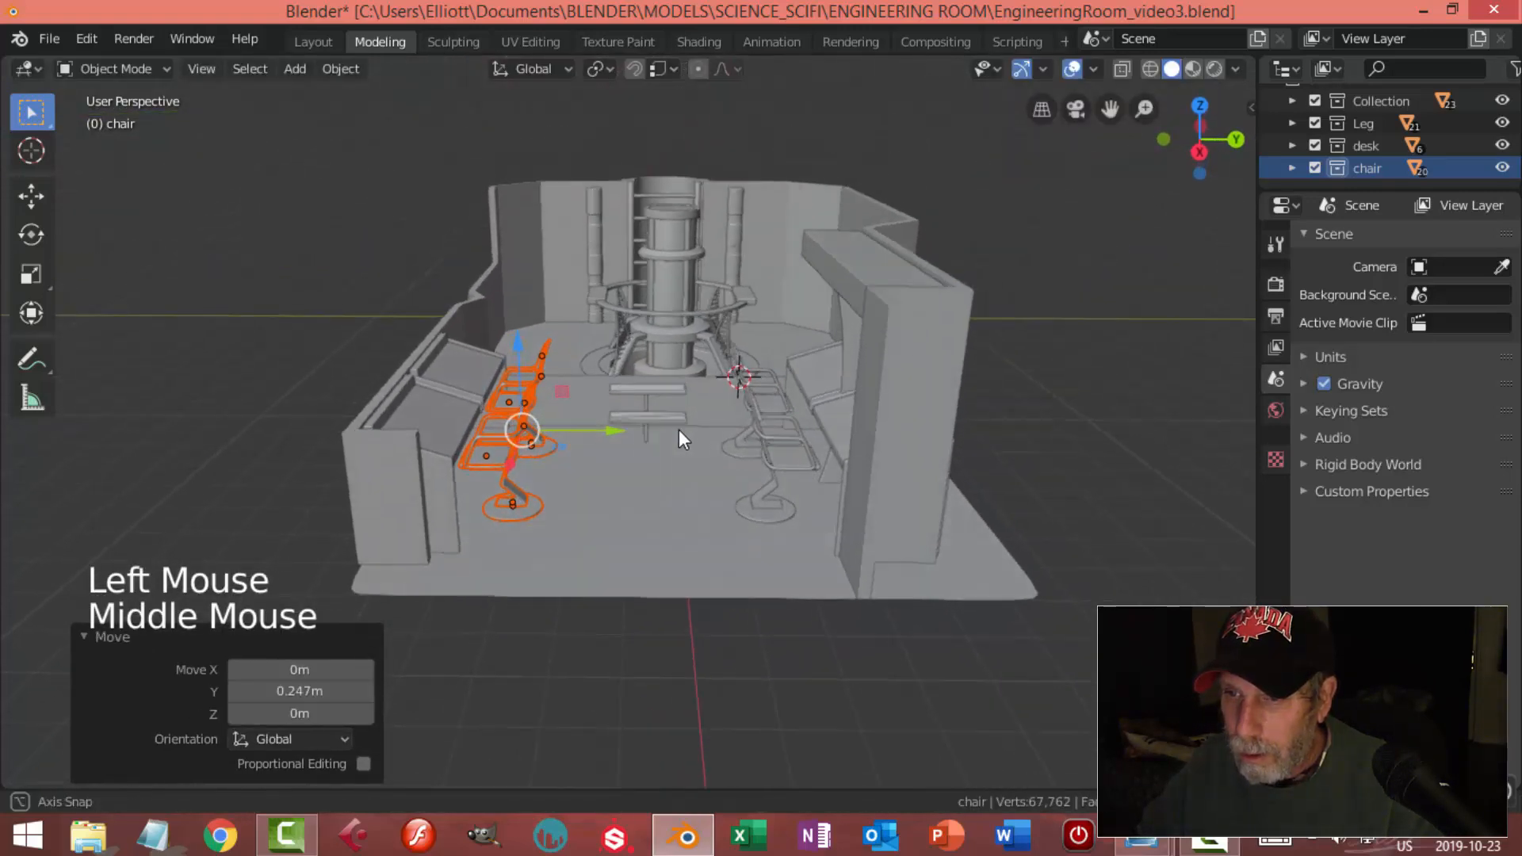
drag(620, 431, 665, 443)
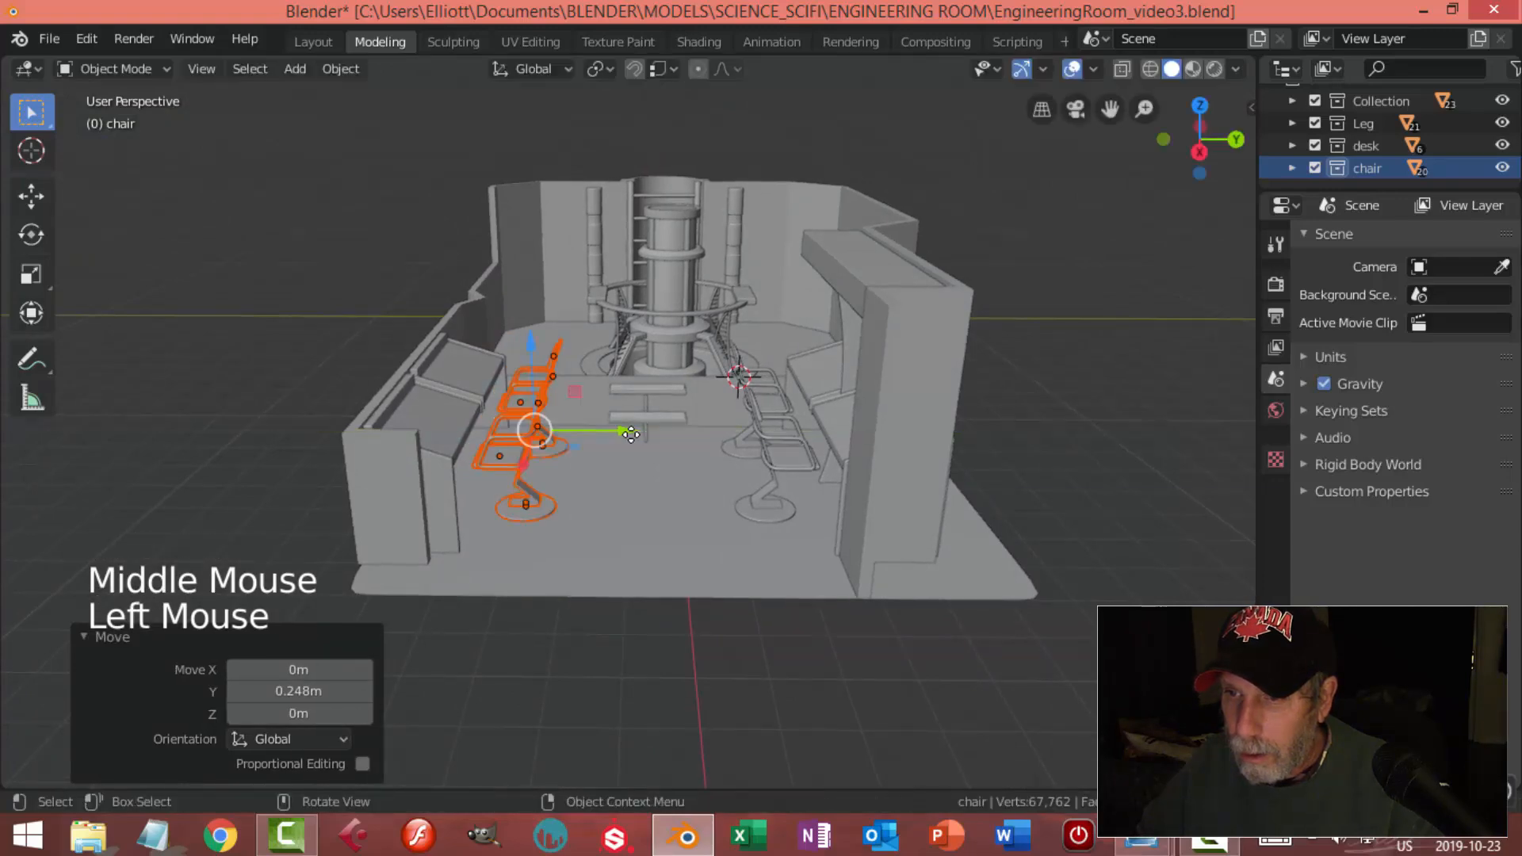
key(alt+a)
Examine the placement of the four chairs at the desks on both sides of the room
mouse_move(687, 451)
middle_down()
mouse_move(639, 464)
mouse_move(663, 436)
middle_up()
scroll(663, 436, up, 2)
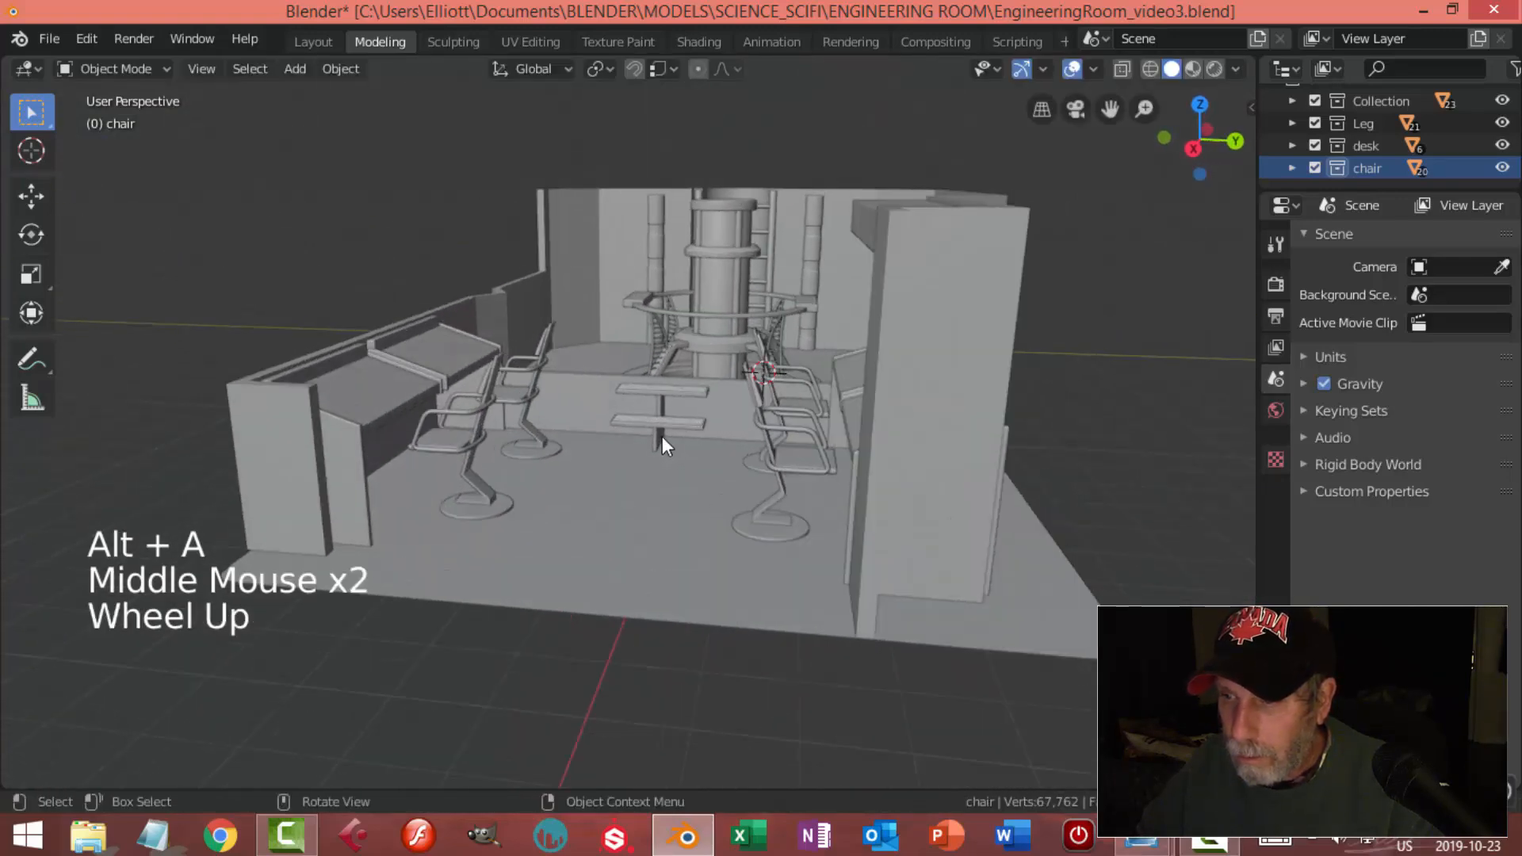
middle_drag(838, 527, 831, 472)
scroll(781, 511, up, 3)
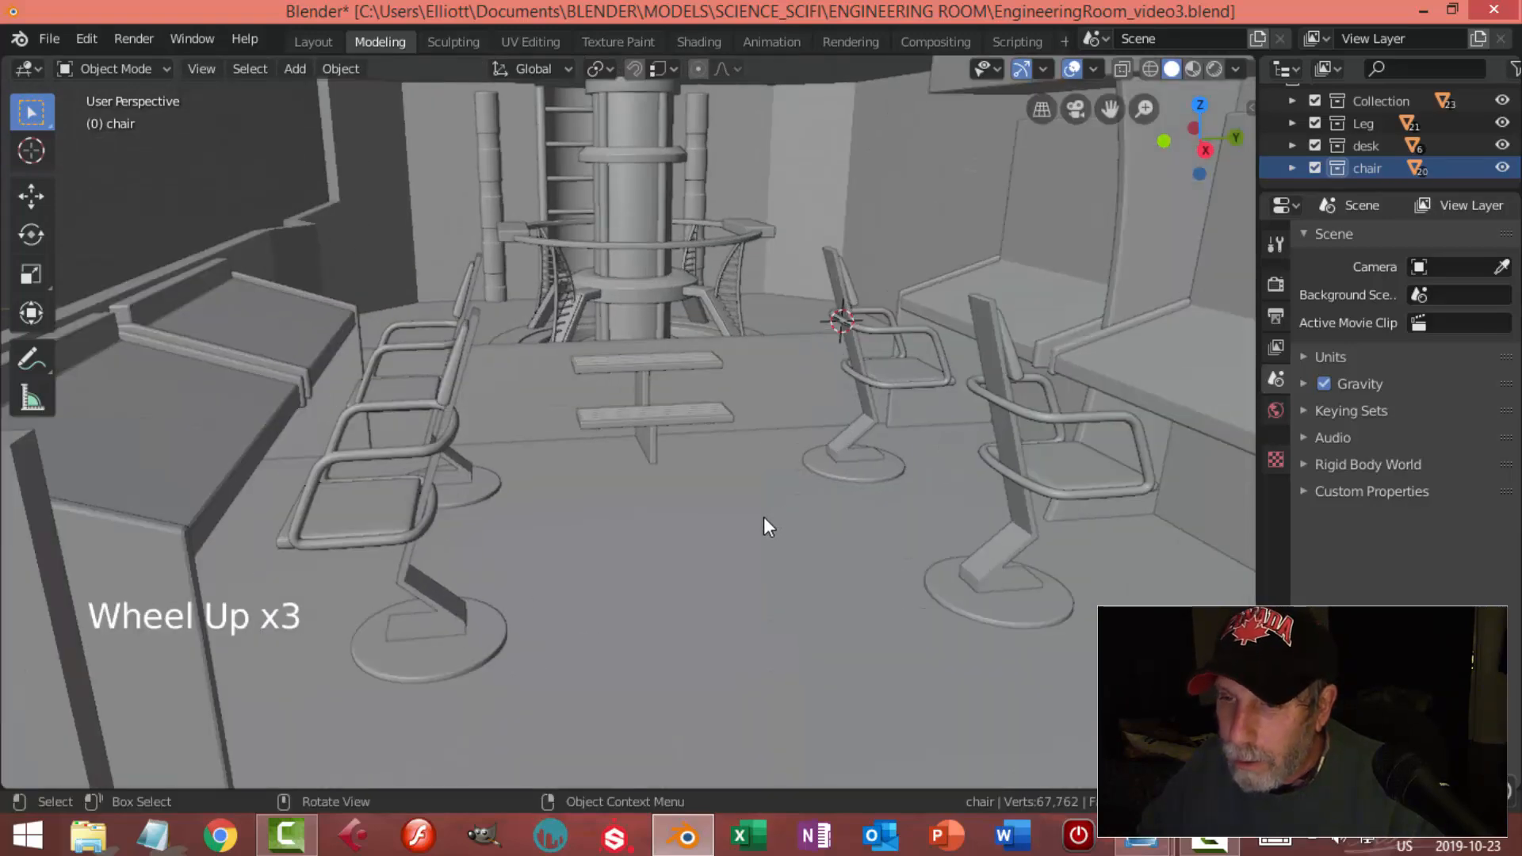
scroll(749, 526, down, 2)
middle_click(732, 534)
mouse_move(733, 534)
middle_down()
mouse_move(660, 525)
mouse_move(791, 488)
mouse_move(749, 525)
middle_up()
scroll(847, 515, up, 3)
Apply the Solidify modifier on the support post of the chair at the second desk bay
shift+middle_drag(847, 515, 785, 520)
middle_drag(785, 520, 856, 410)
click(934, 292)
shift+middle_drag(934, 292, 792, 428)
click(1350, 308)
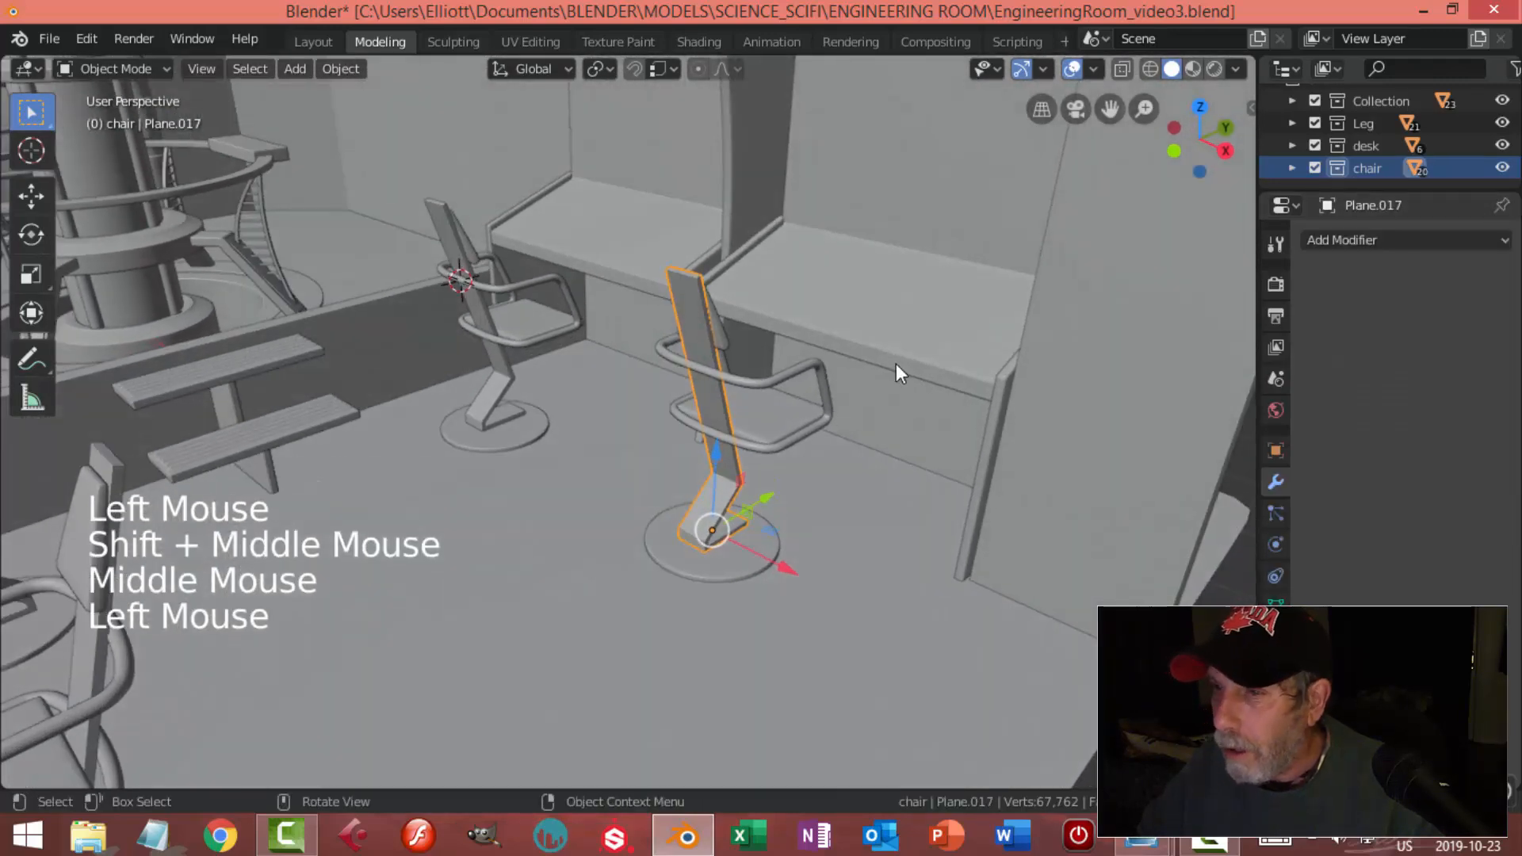
Link the Bevel modifier from an angled brace around the central column to the chair's support post
shift+click(207, 240)
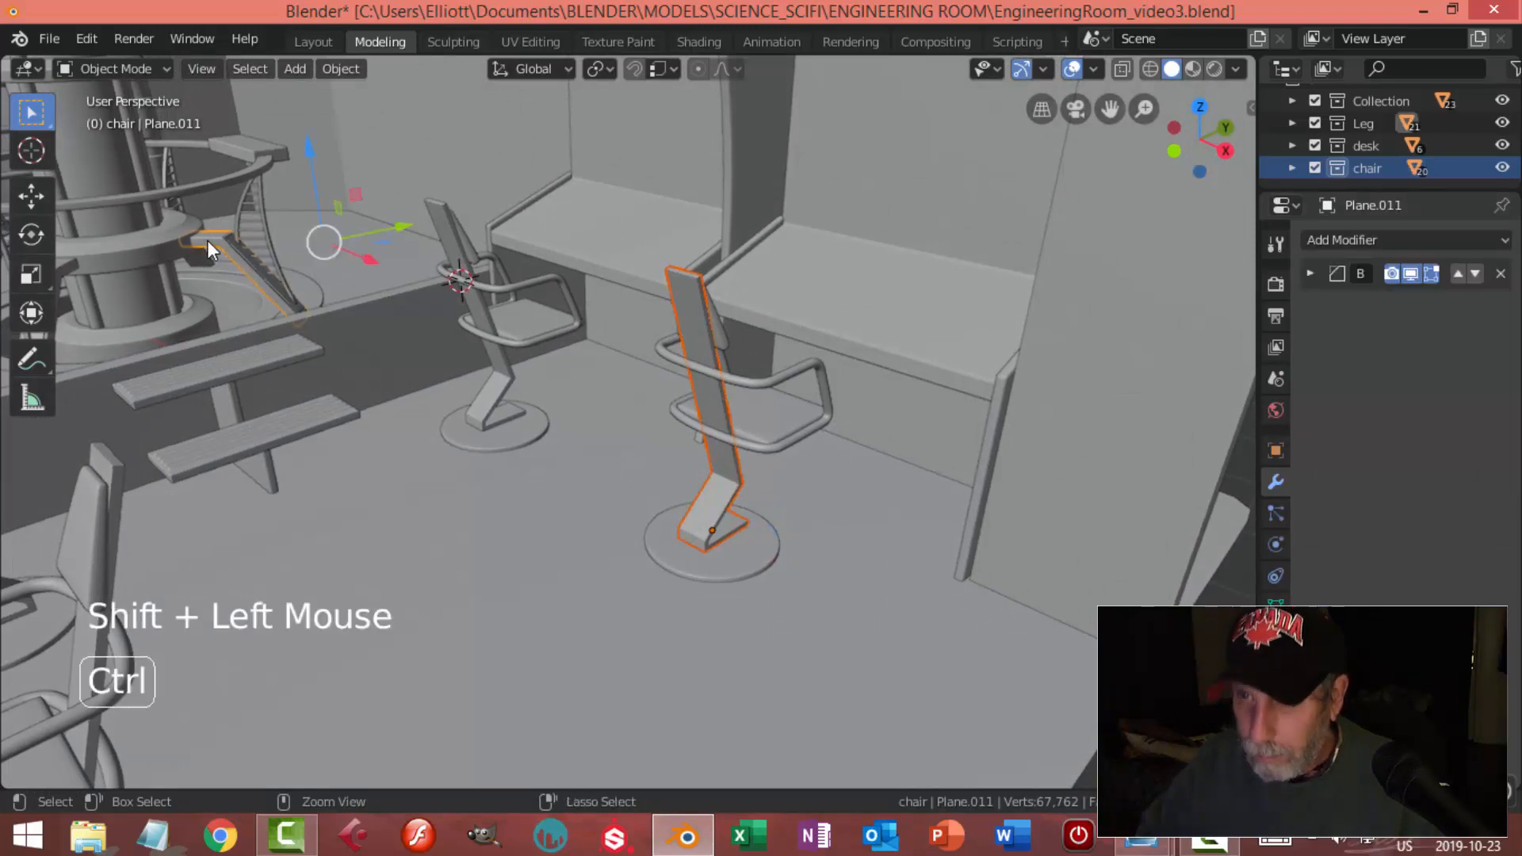
key(ctrl+l)
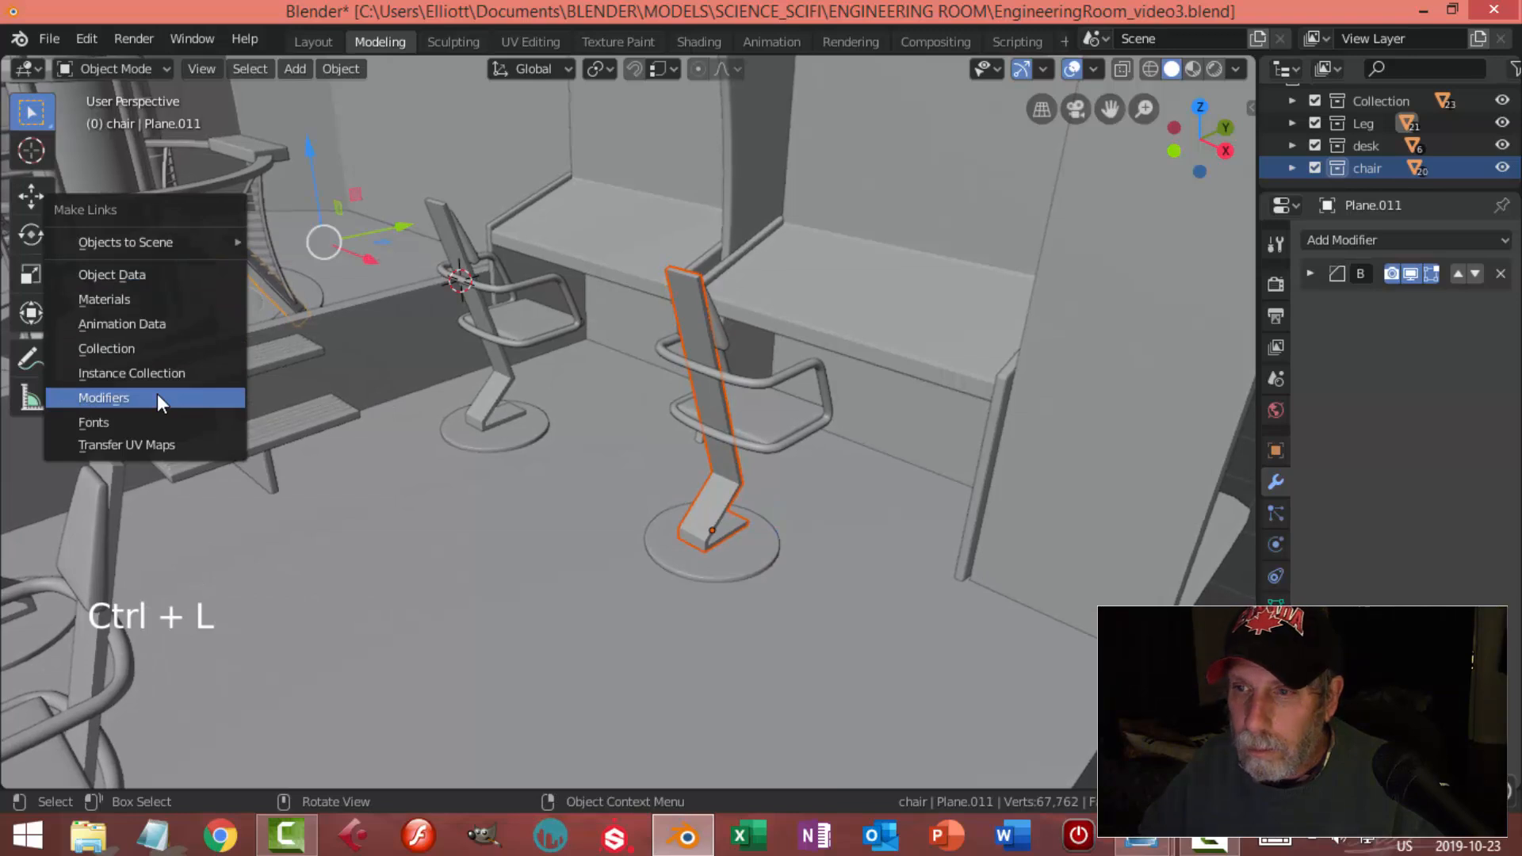
click(157, 395)
key(Tab)
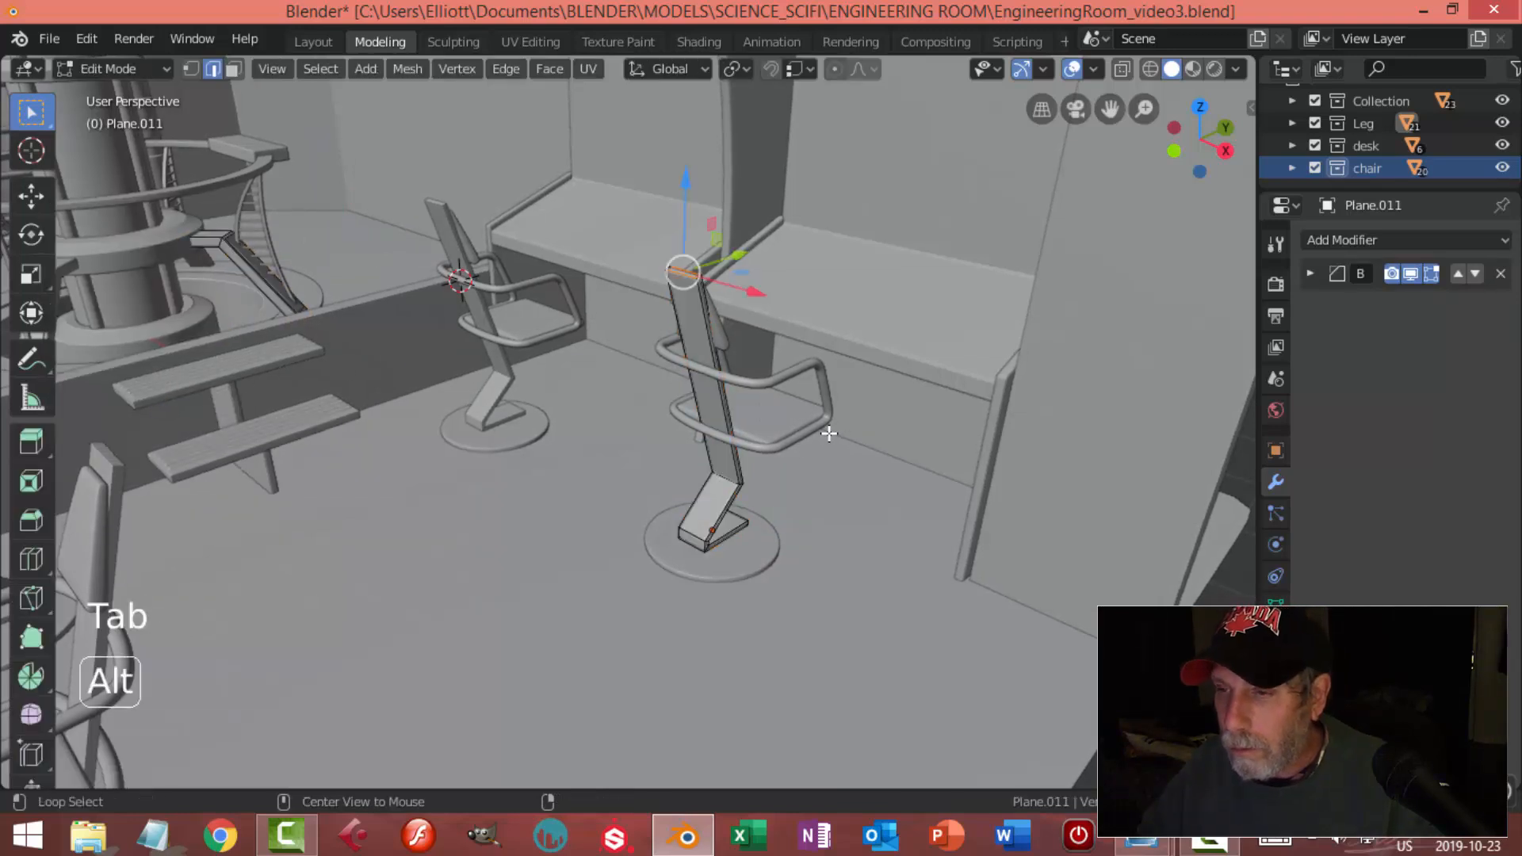
key(alt+a)
key(Tab)
key(alt+a)
middle_drag(831, 424, 713, 428)
scroll(734, 431, up, 2)
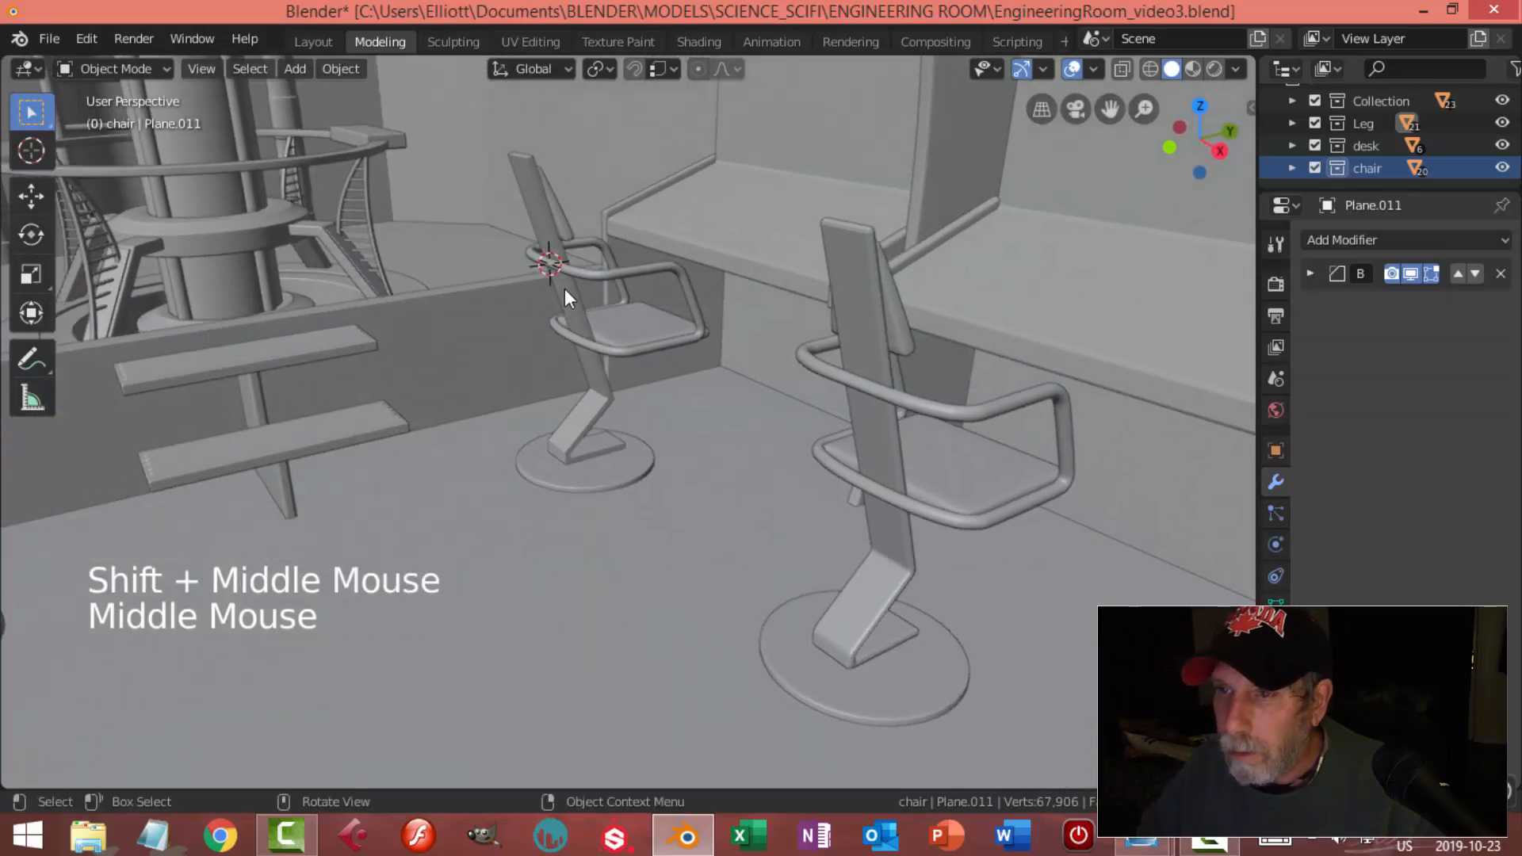
Apply the Solidify modifier on the original chair's support post and link the Bevel modifier to it from the neighbouring chair's post
click(526, 192)
click(1353, 311)
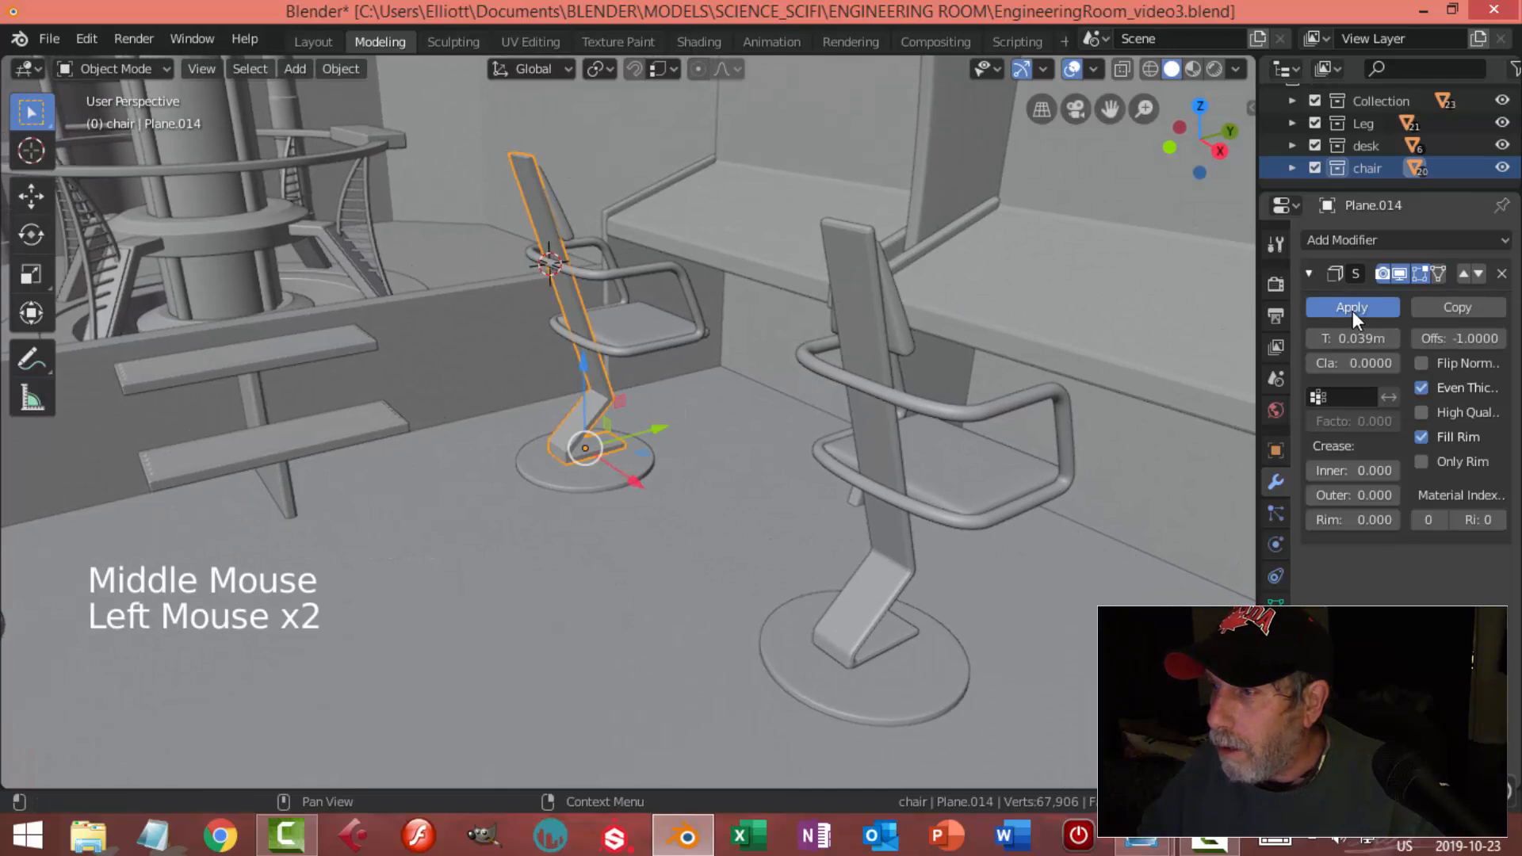
shift+click(849, 286)
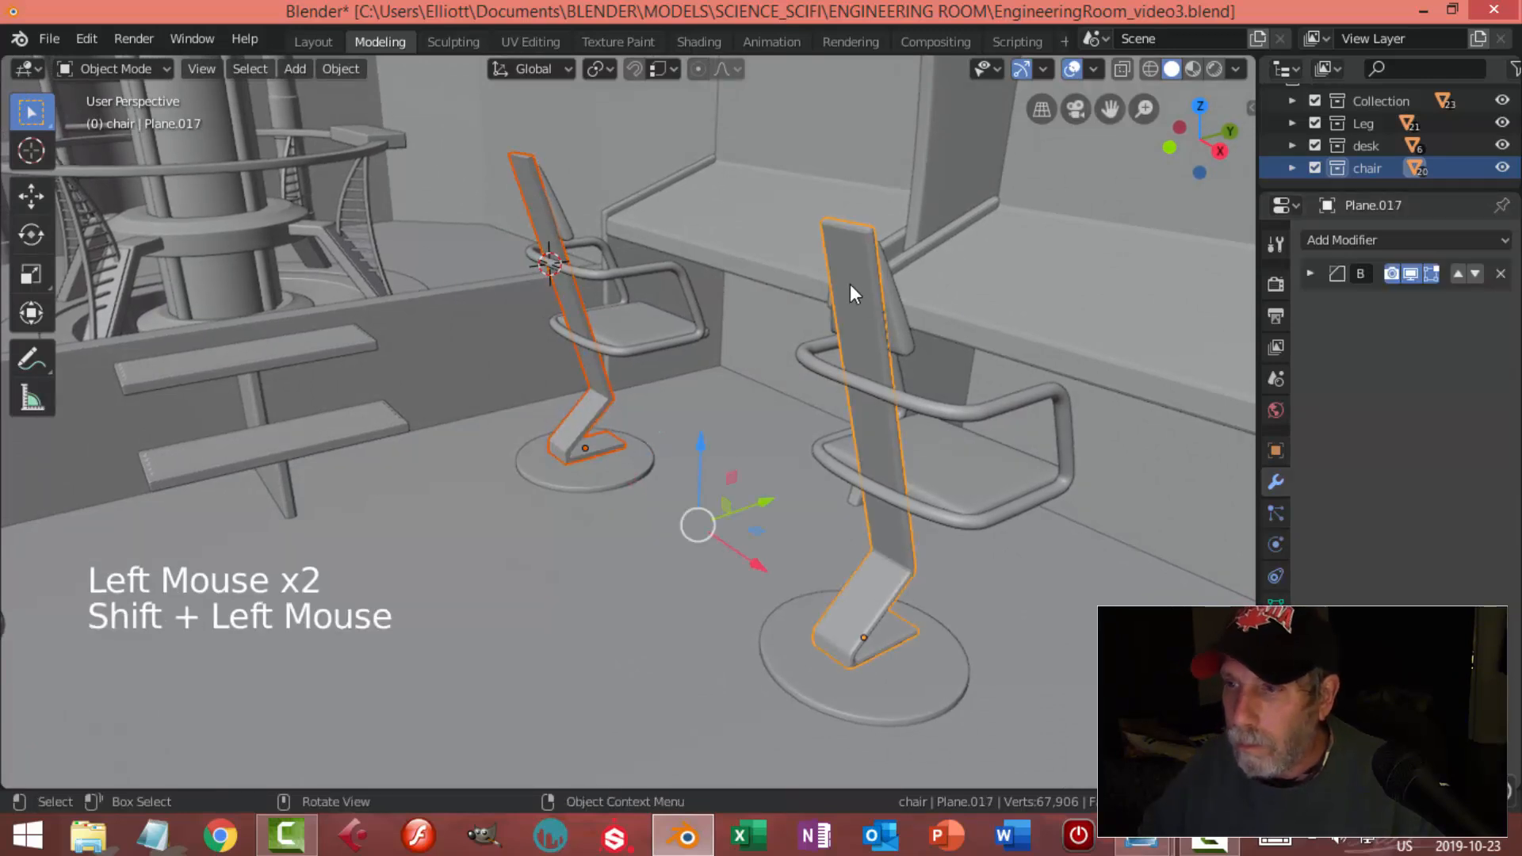
key(ctrl+l)
click(849, 283)
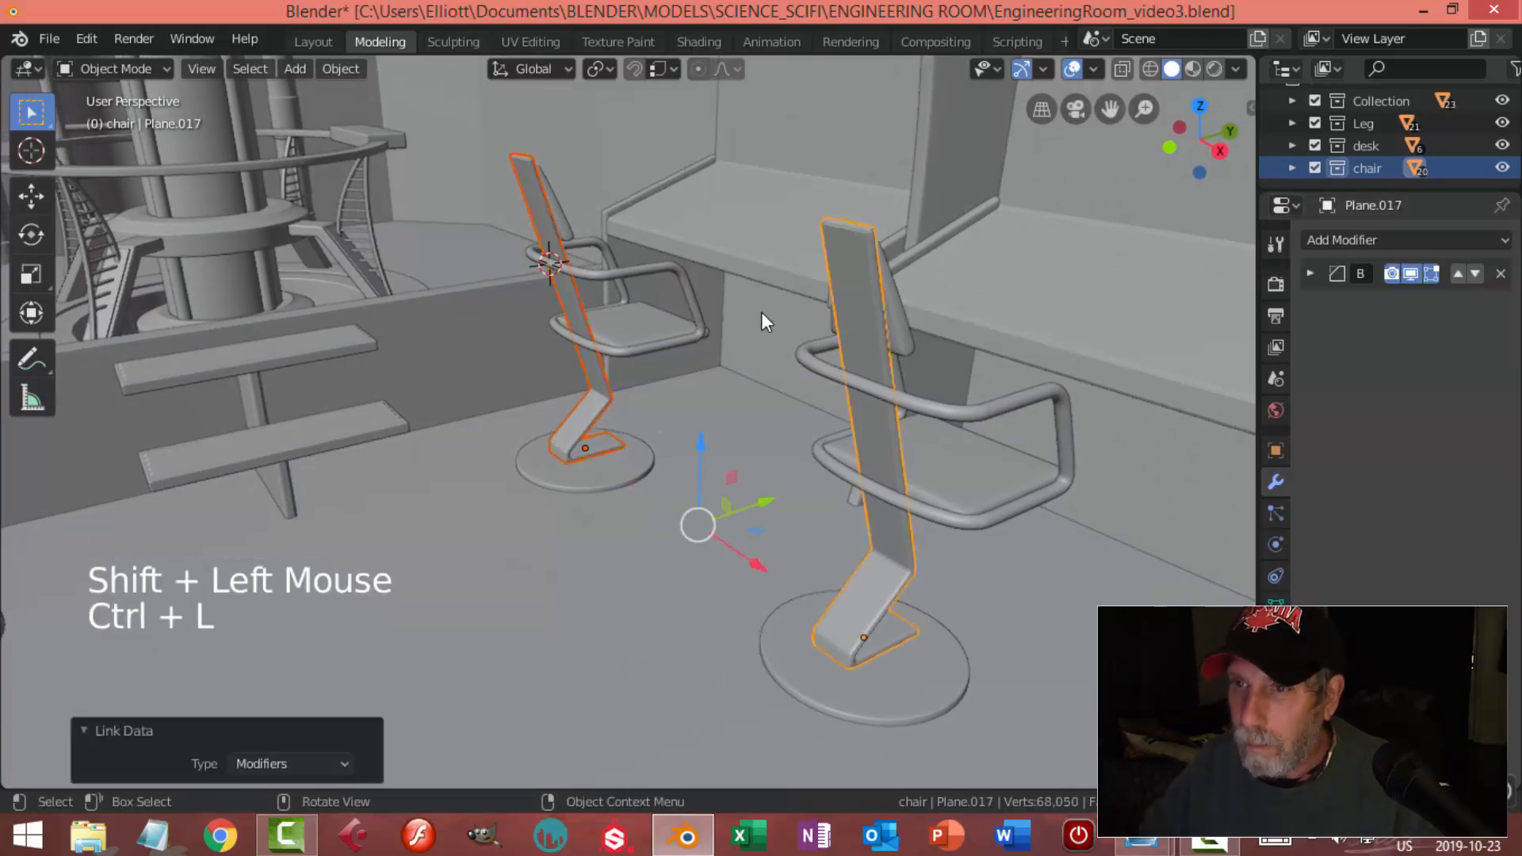
key(alt+a)
Examine the room and the area around the central column, its railing and the floor opening
scroll(659, 338, down, 2)
shift+middle_drag(659, 338, 918, 592)
scroll(915, 587, down, 3)
middle_drag(846, 503, 816, 380)
scroll(816, 340, down, 2)
middle_drag(815, 381, 714, 501)
scroll(740, 479, up, 2)
scroll(765, 532, up, 2)
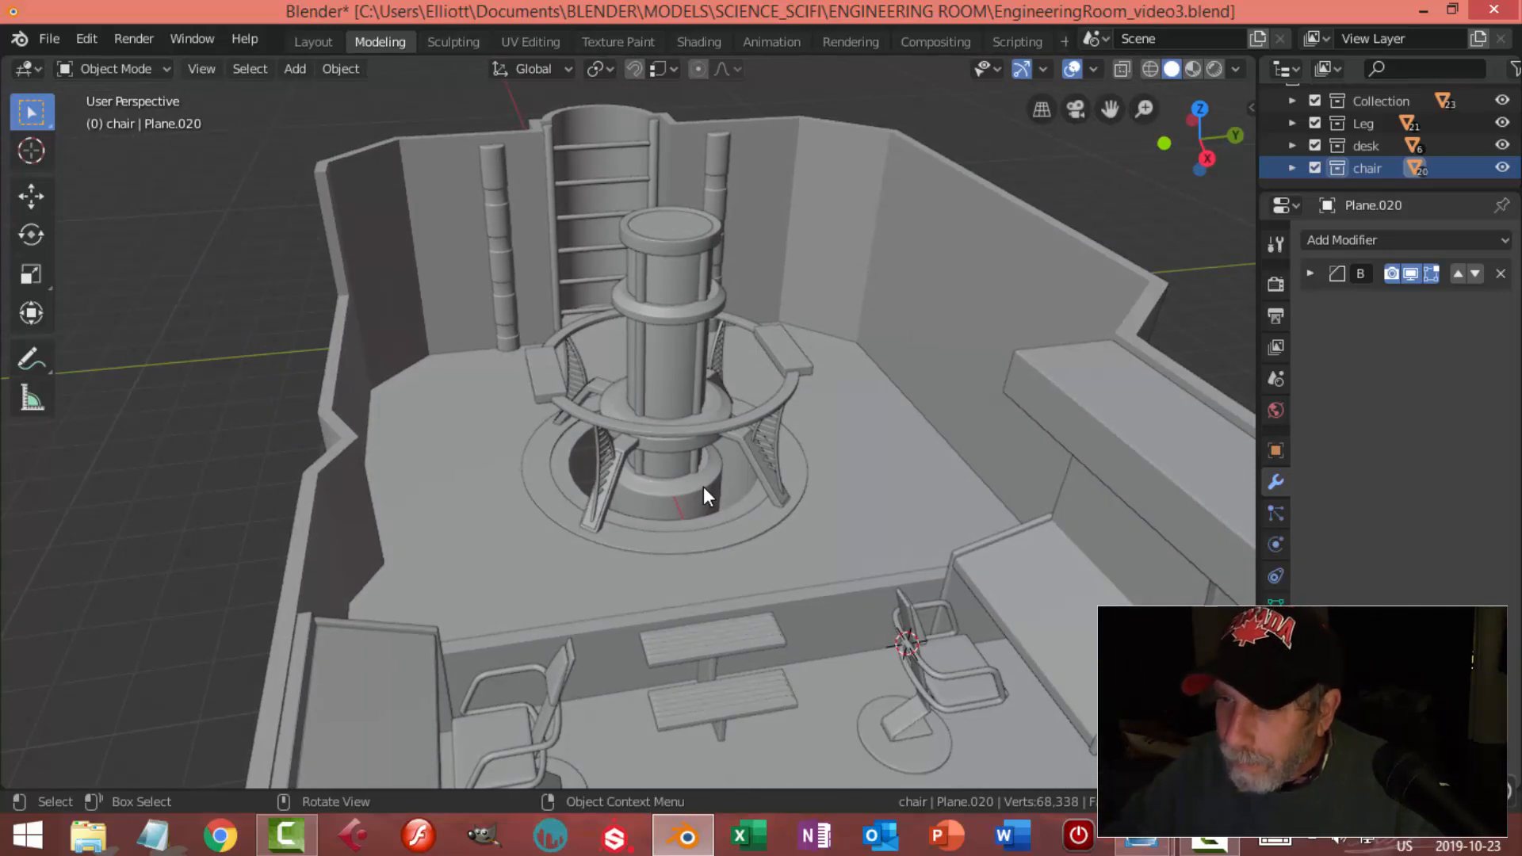
scroll(684, 450, up, 2)
middle_drag(683, 451, 668, 420)
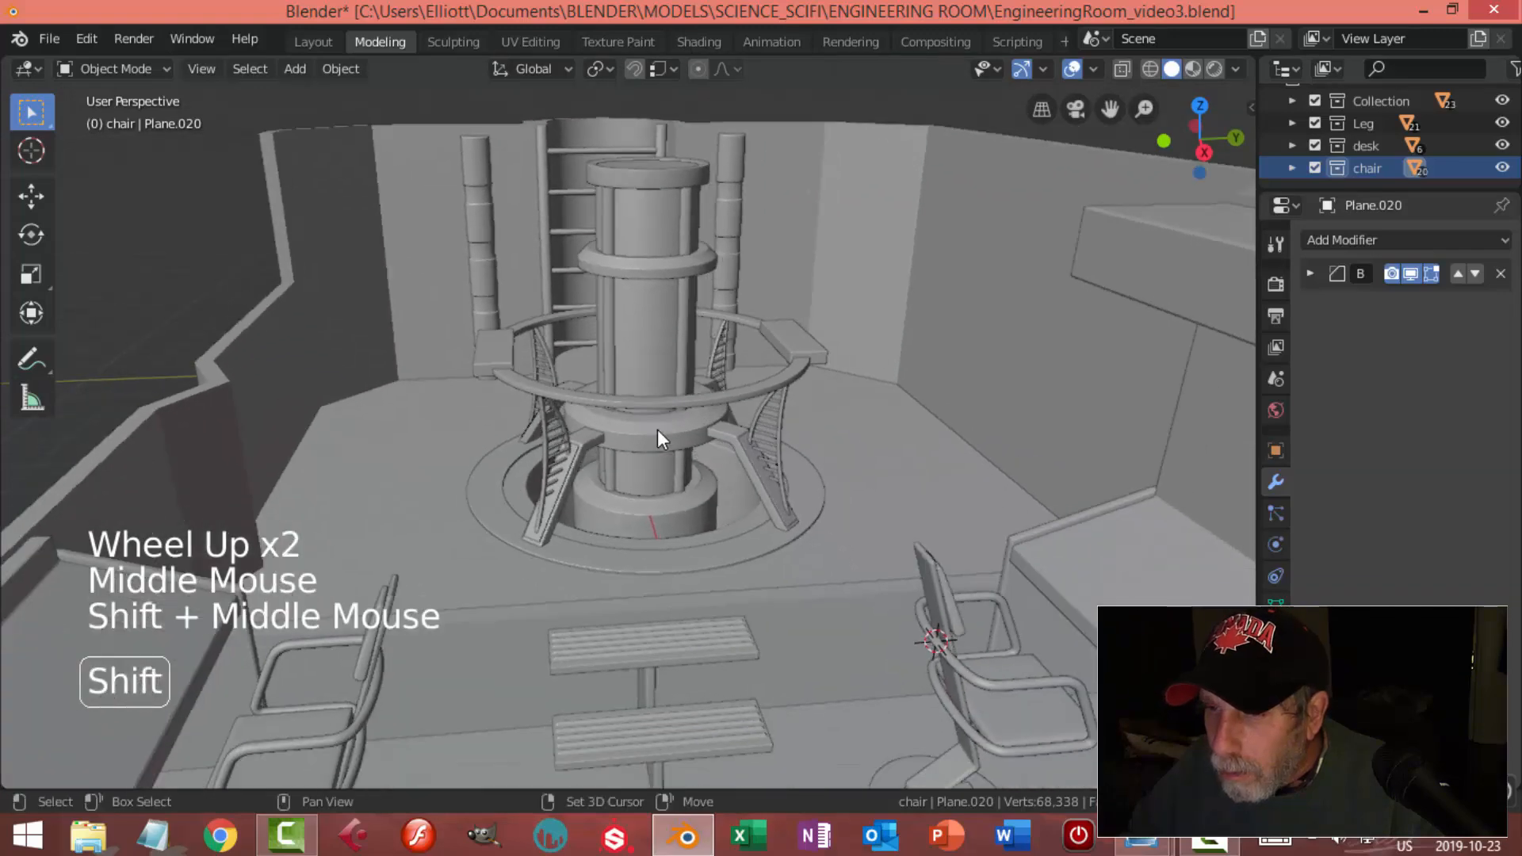
middle_drag(708, 485, 614, 391)
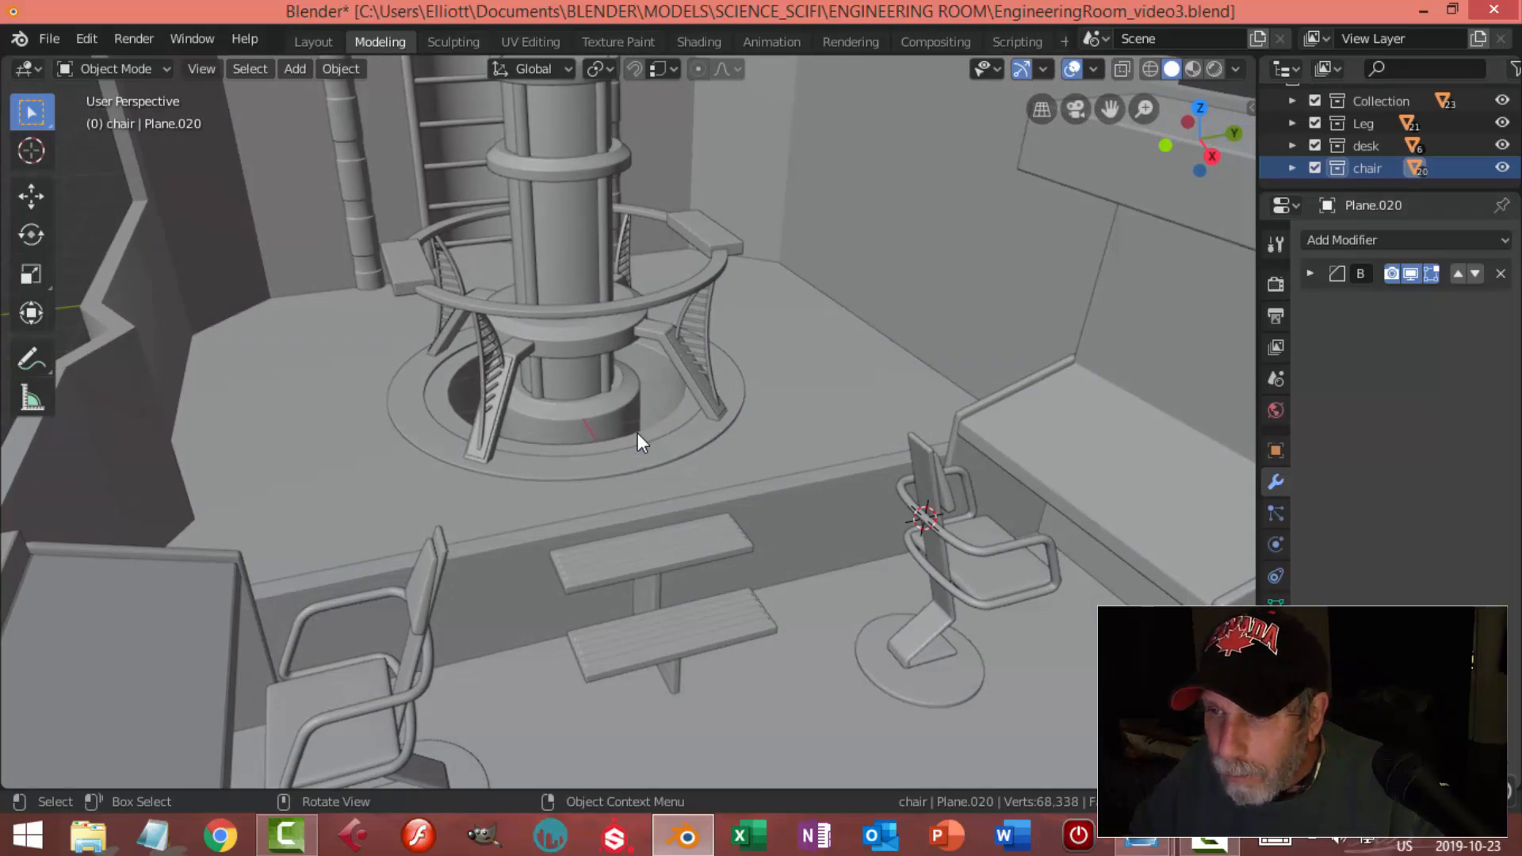
Duplicate the flat floor ring around the central column and scale the copy to about 0.688
shift+middle_drag(592, 431, 749, 403)
scroll(696, 421, up, 1)
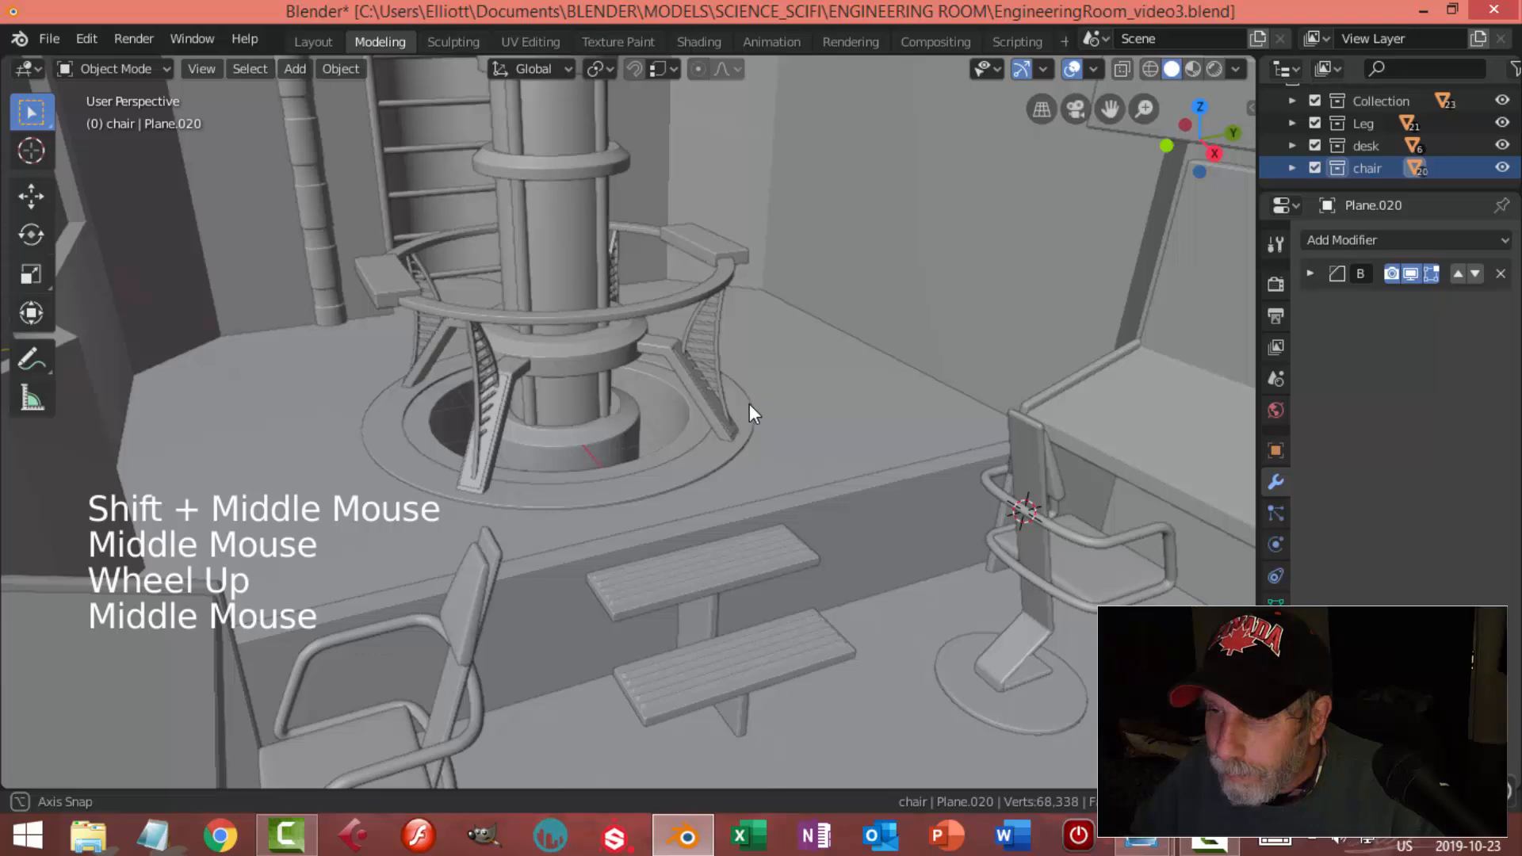
click(690, 424)
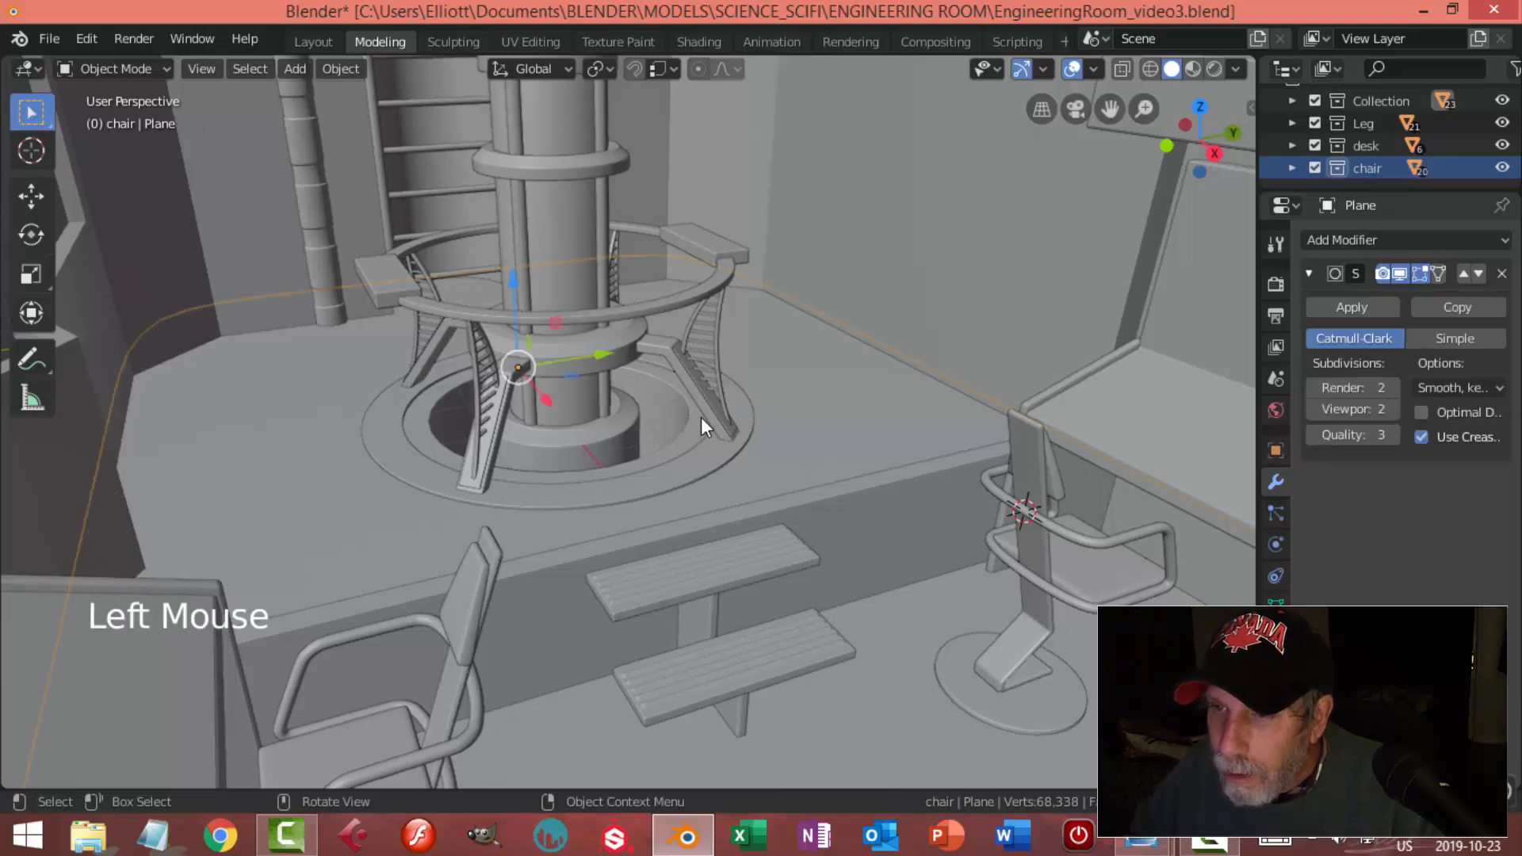
click(693, 449)
click(721, 456)
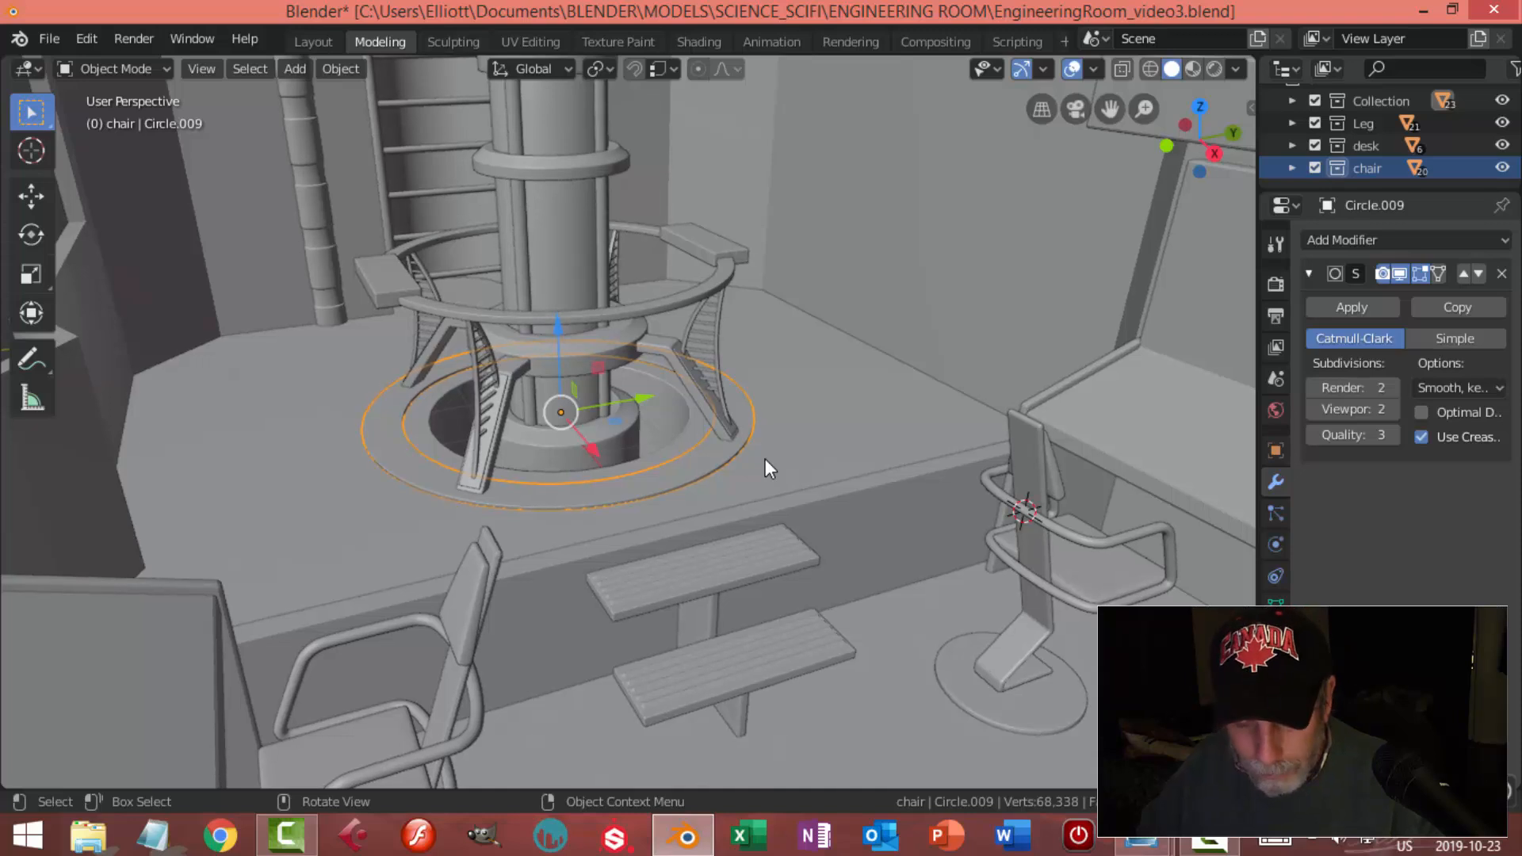
key(shift+d)
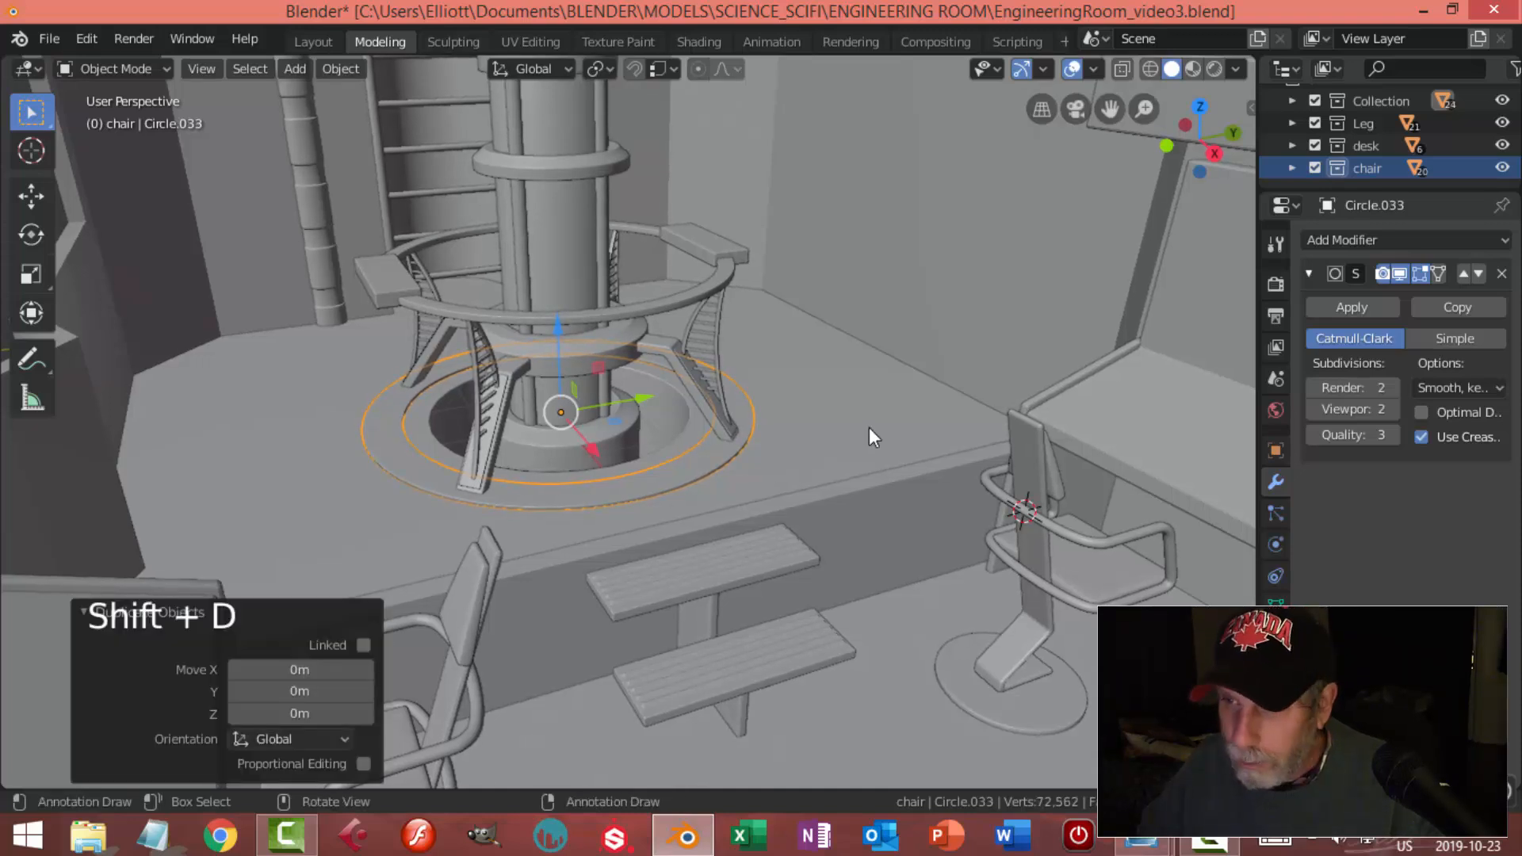
key(s)
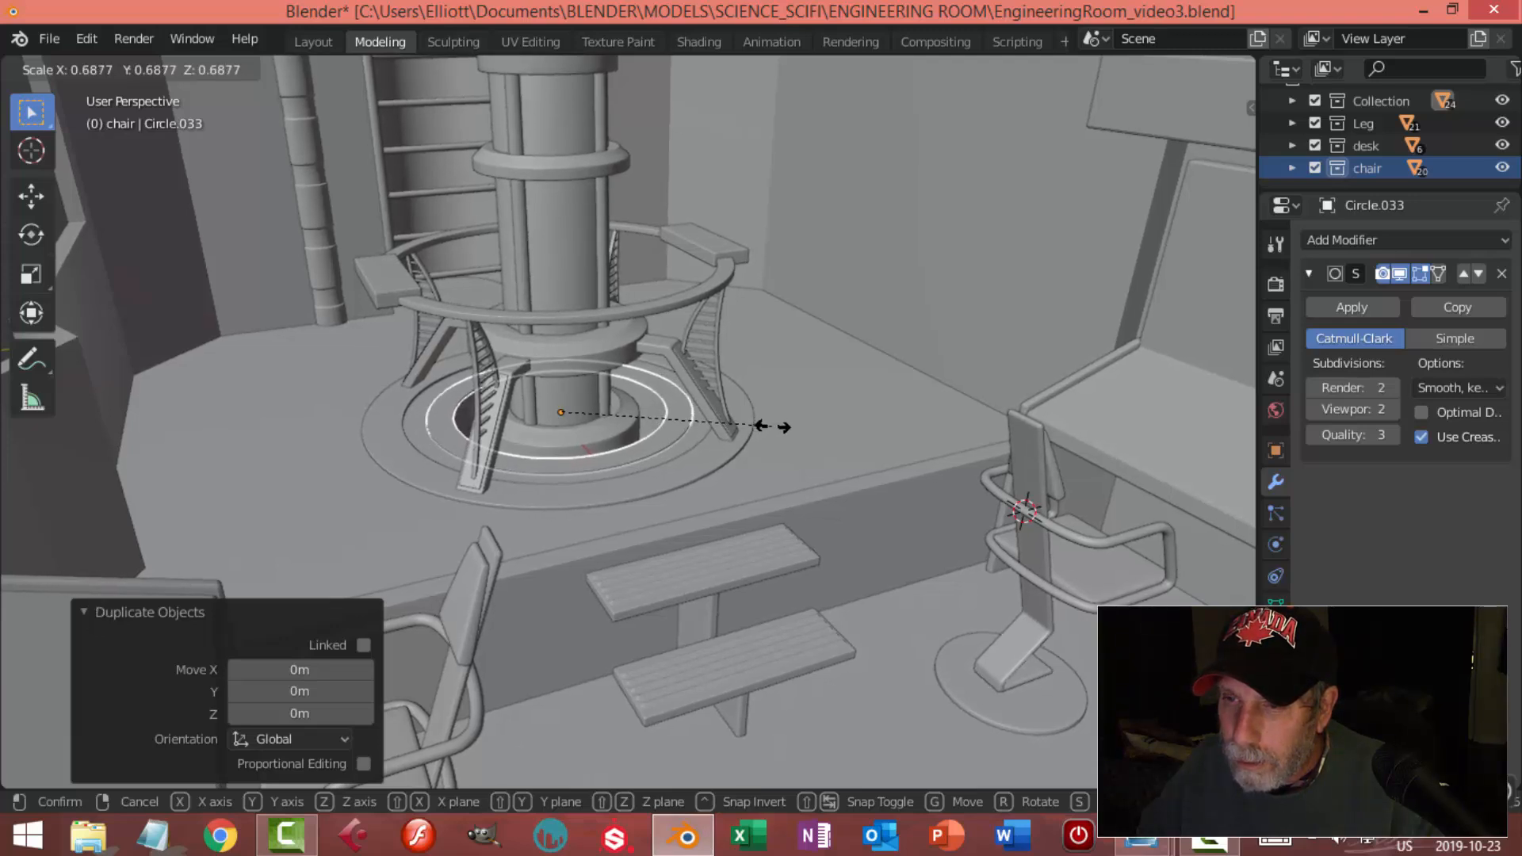
click(772, 427)
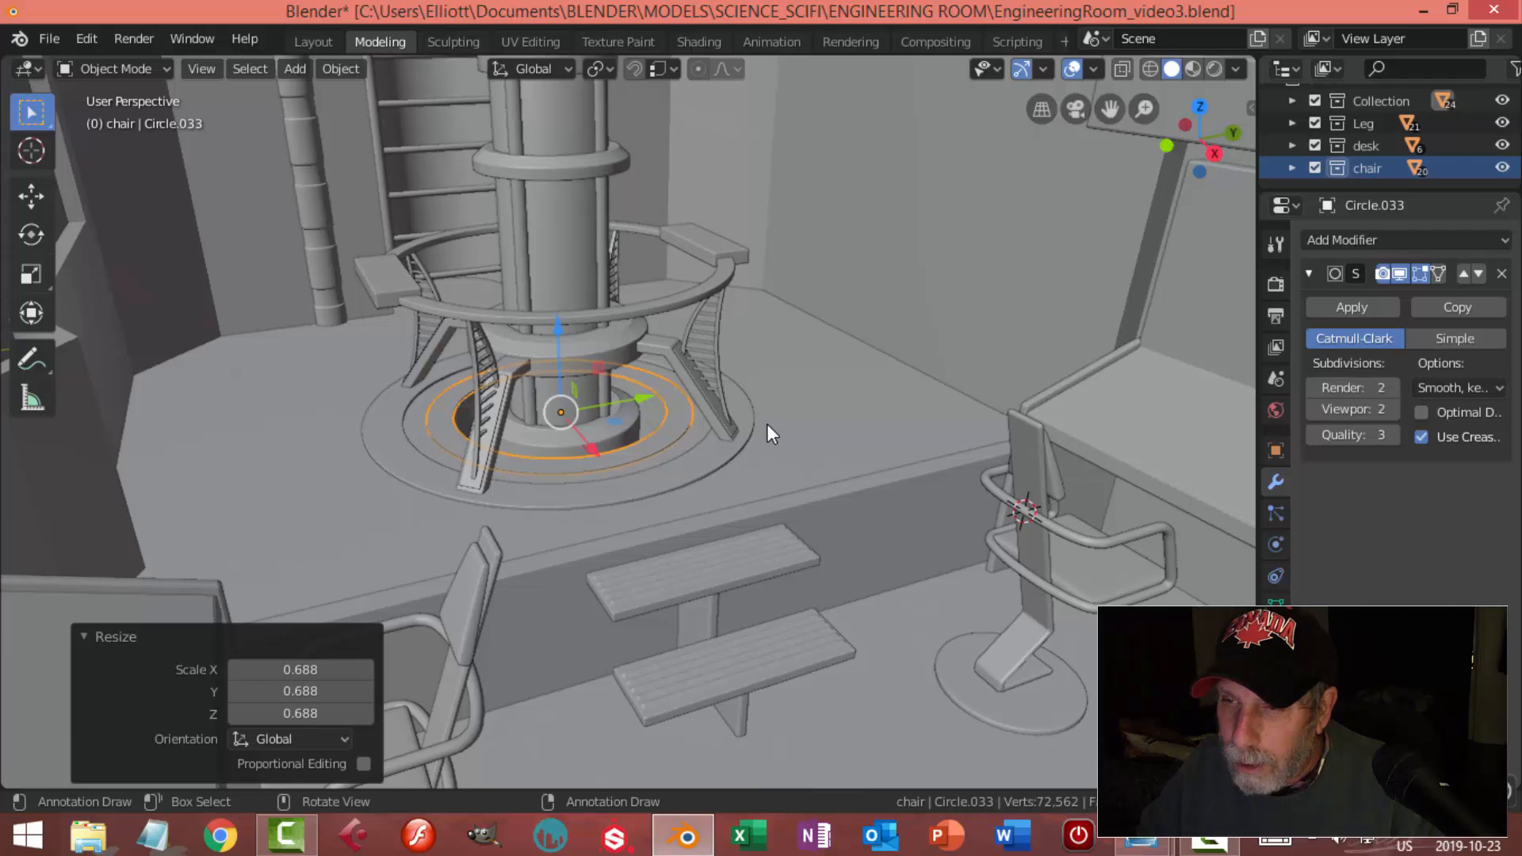
Isolate the smaller ring, enter Edit Mode and turn off its subdivision modifier's viewport display
key(shift+h)
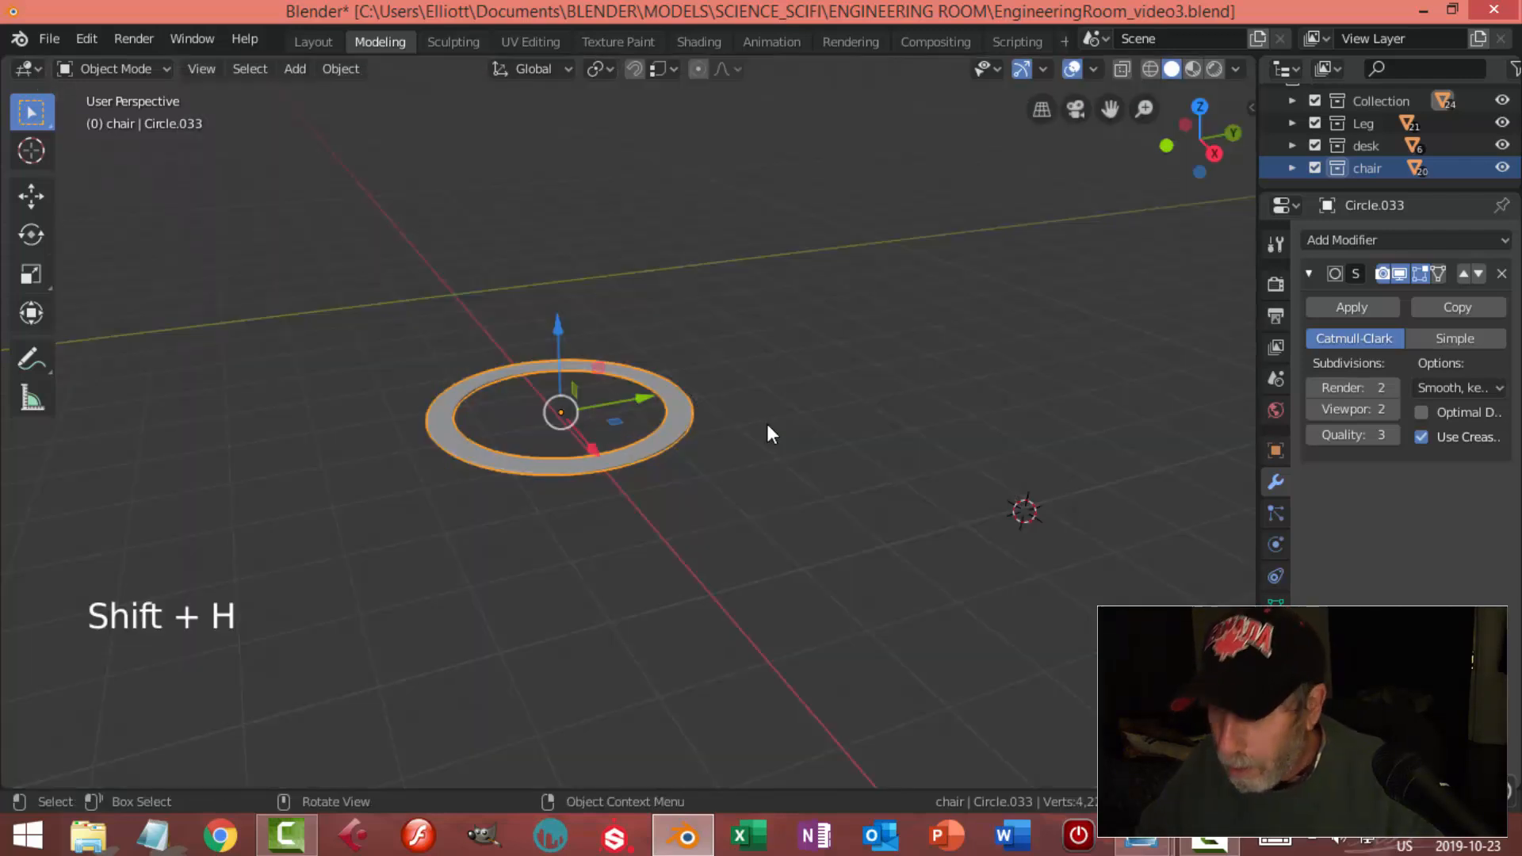
key(KP_Decimal)
middle_drag(767, 431, 1197, 344)
key(Tab)
scroll(621, 435, up, 3)
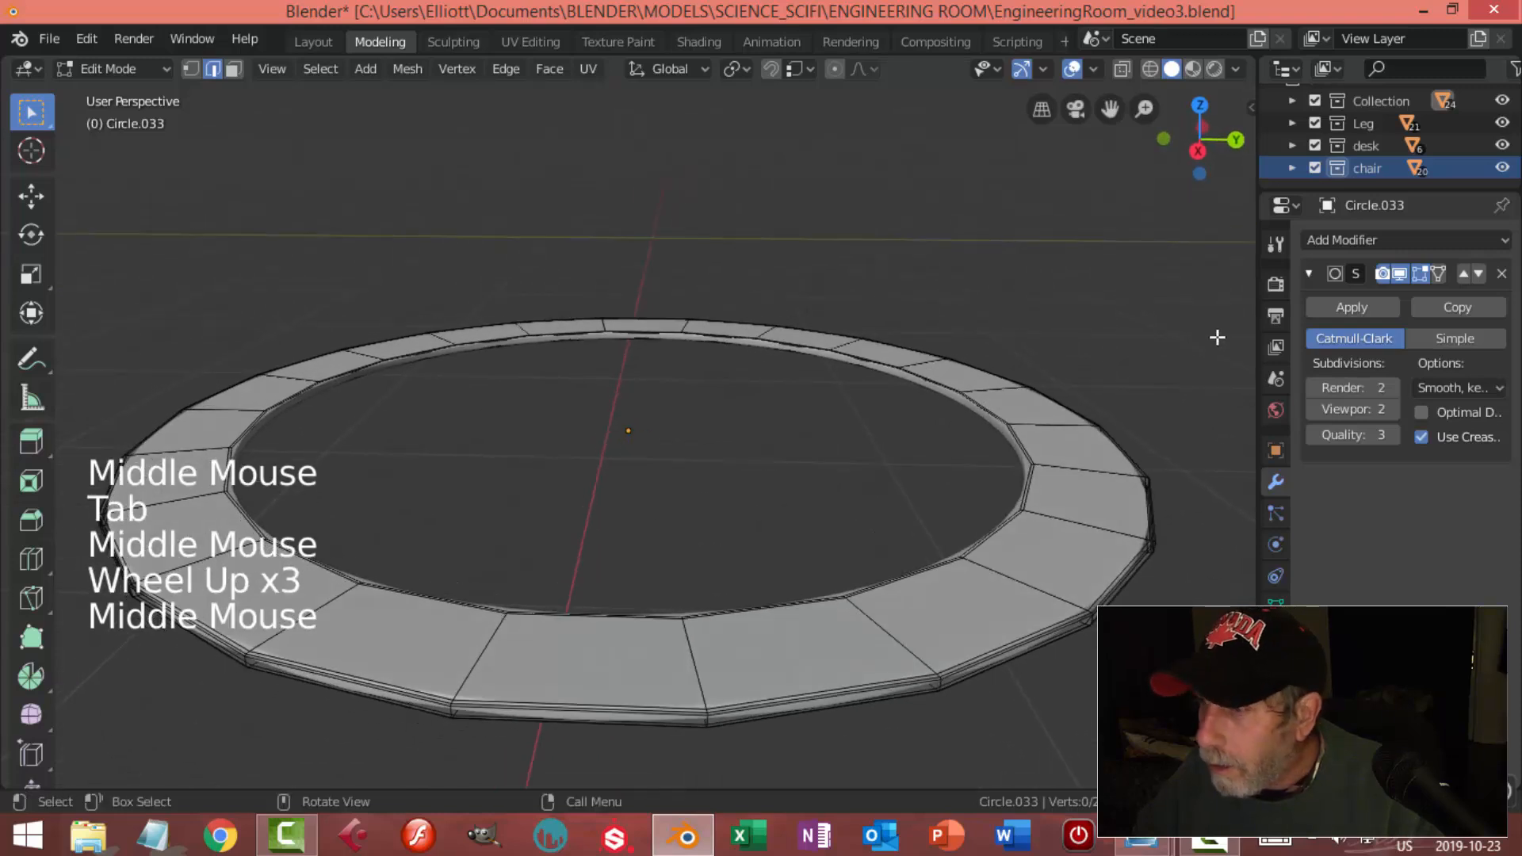
click(1400, 274)
shift+middle_drag(808, 475, 817, 476)
middle_drag(816, 475, 821, 477)
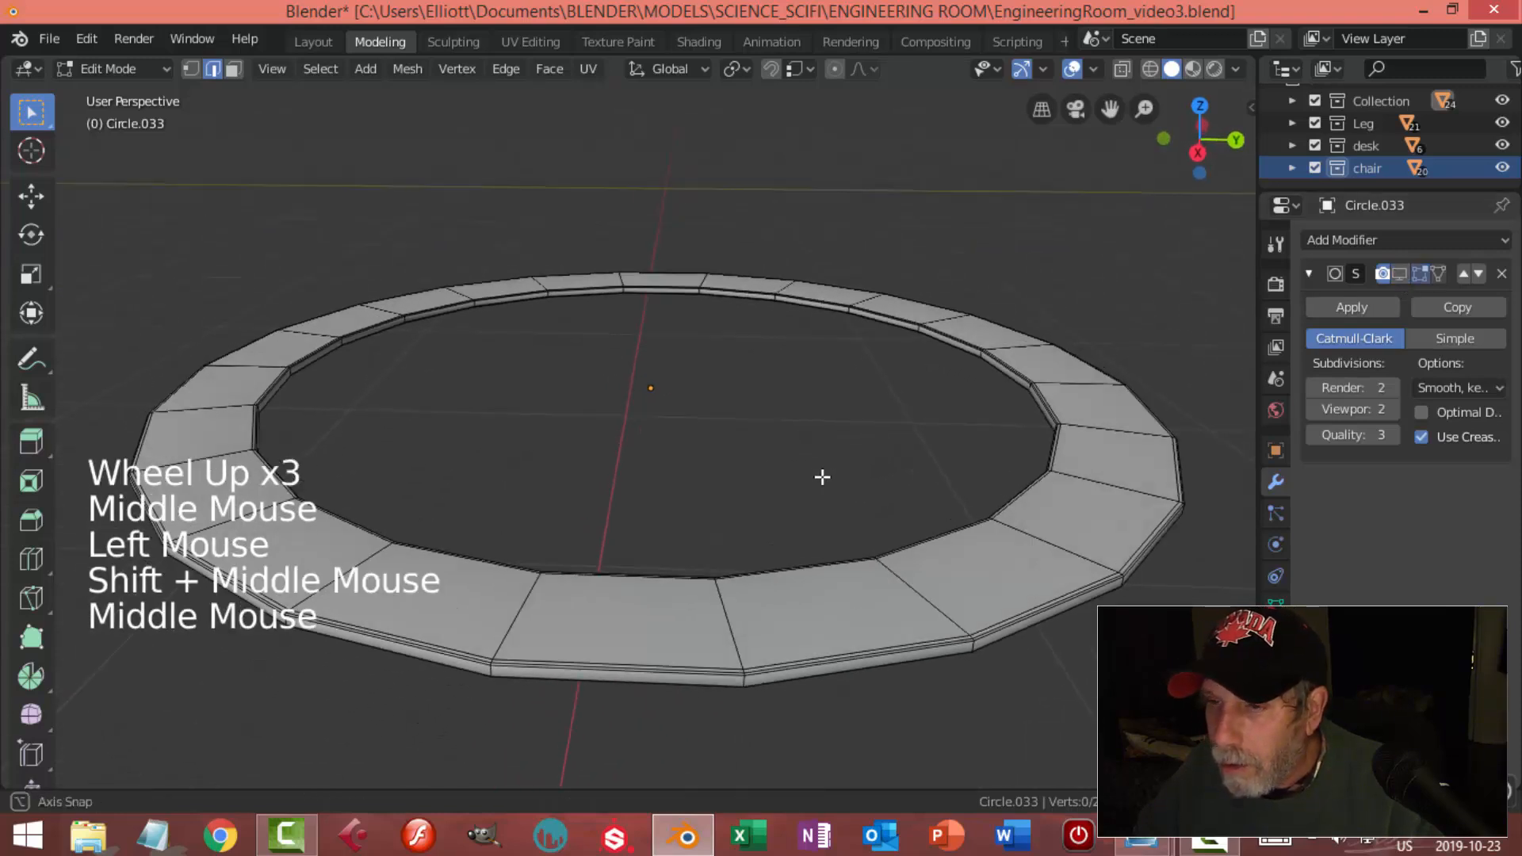
Examine the smaller ring's inner edge and underside
scroll(696, 451, up, 3)
shift+middle_drag(696, 452, 444, 386)
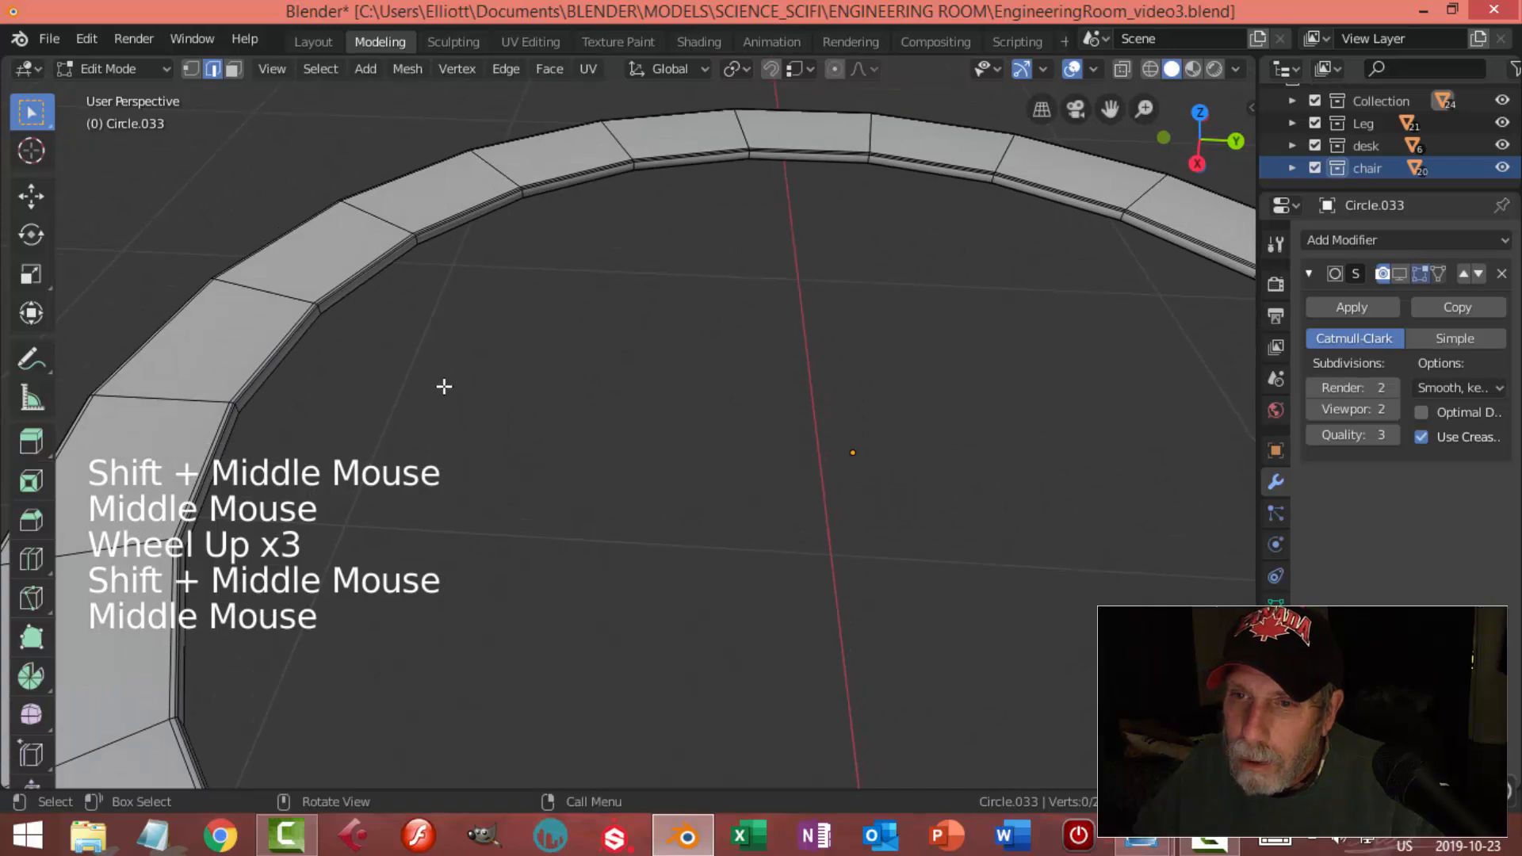
scroll(357, 362, up, 2)
shift+middle_drag(283, 314, 434, 361)
key(2)
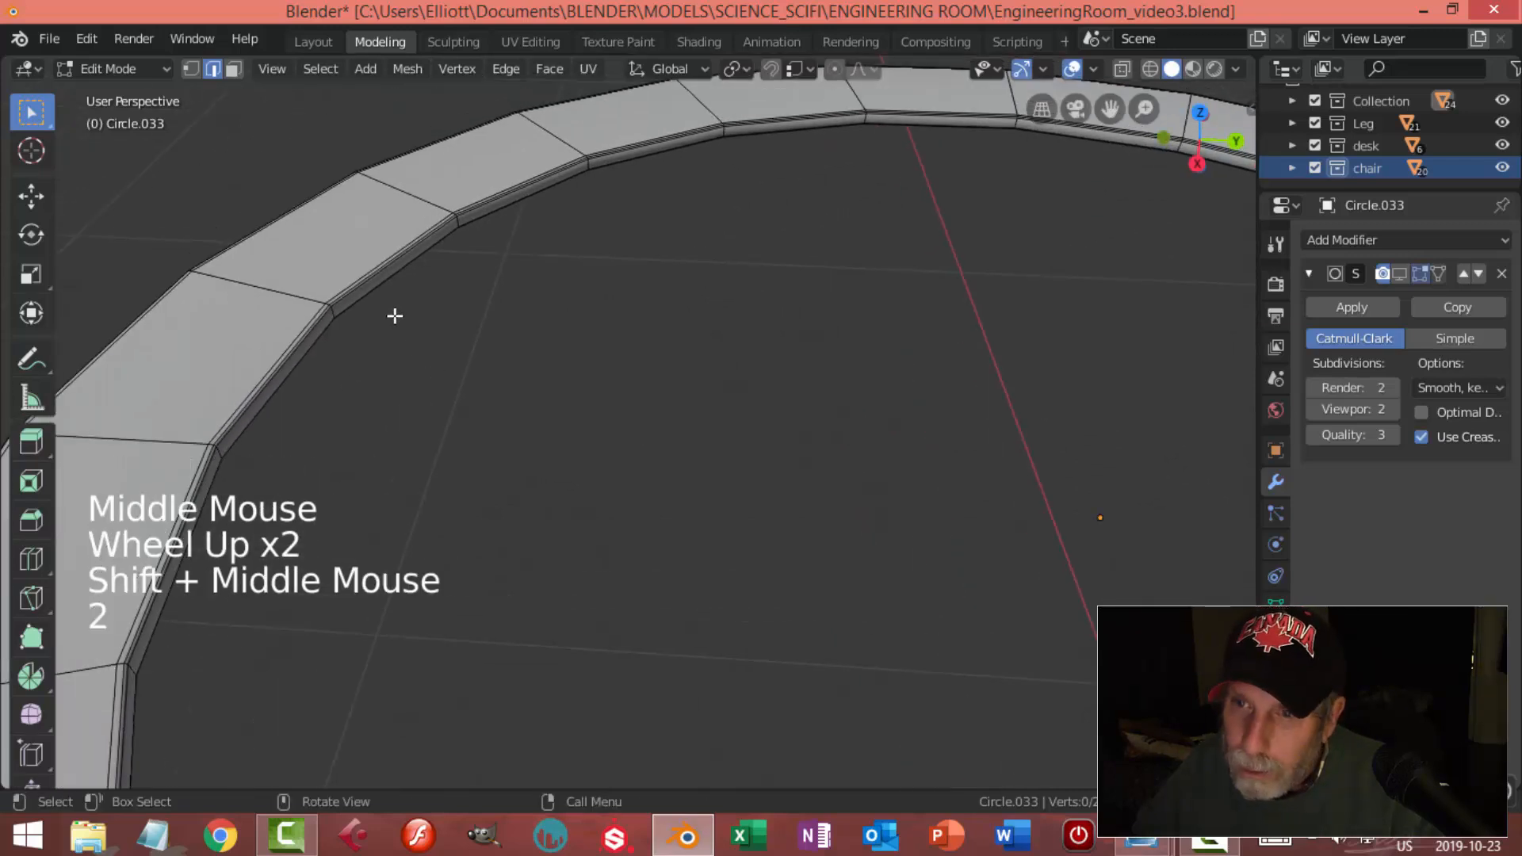
scroll(357, 283, up, 2)
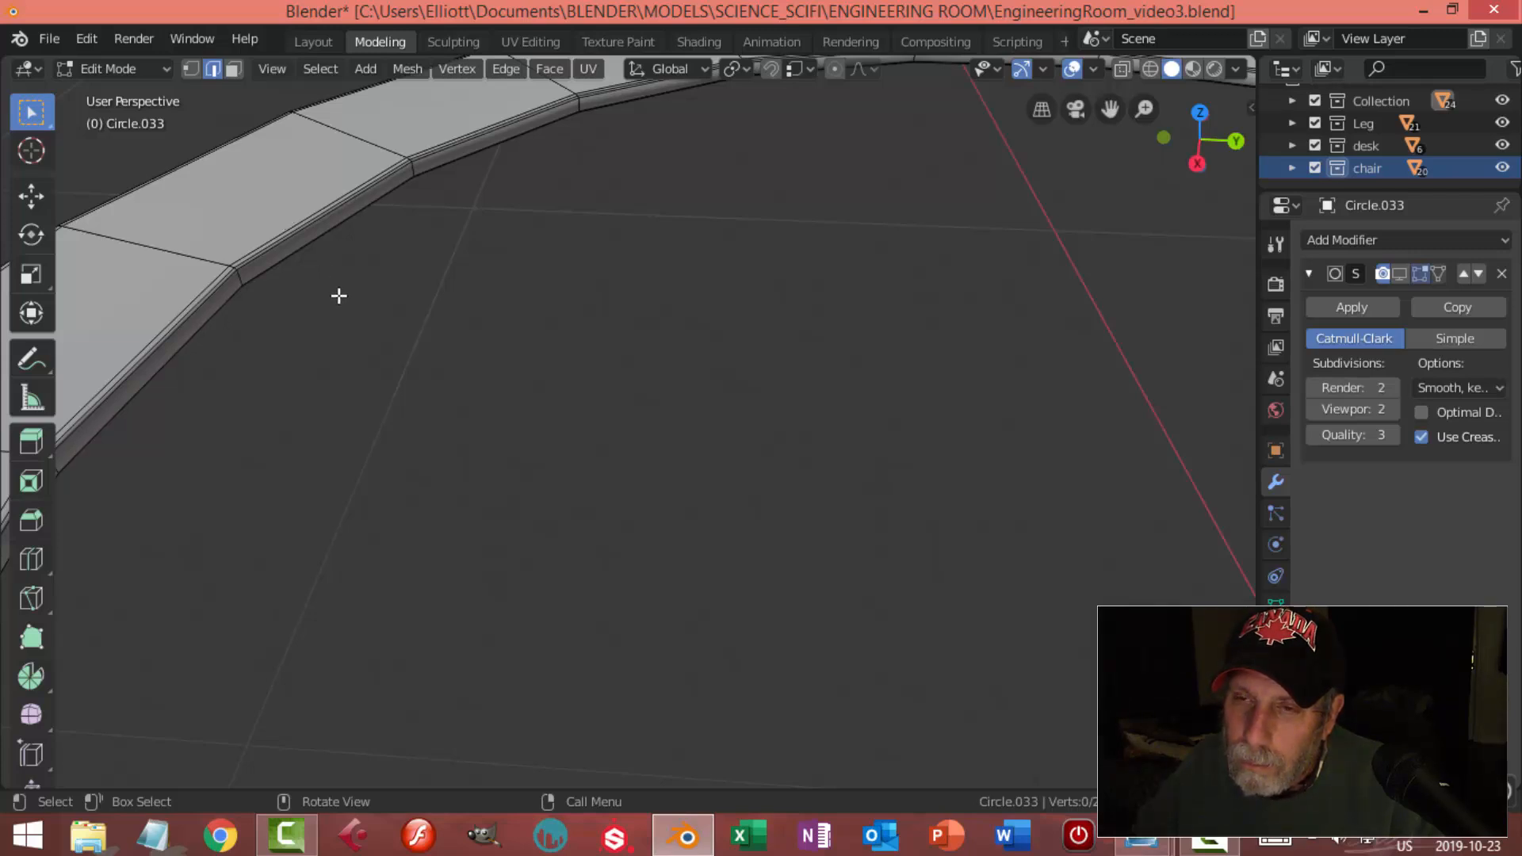
scroll(336, 293, down, 3)
middle_drag(356, 302, 541, 281)
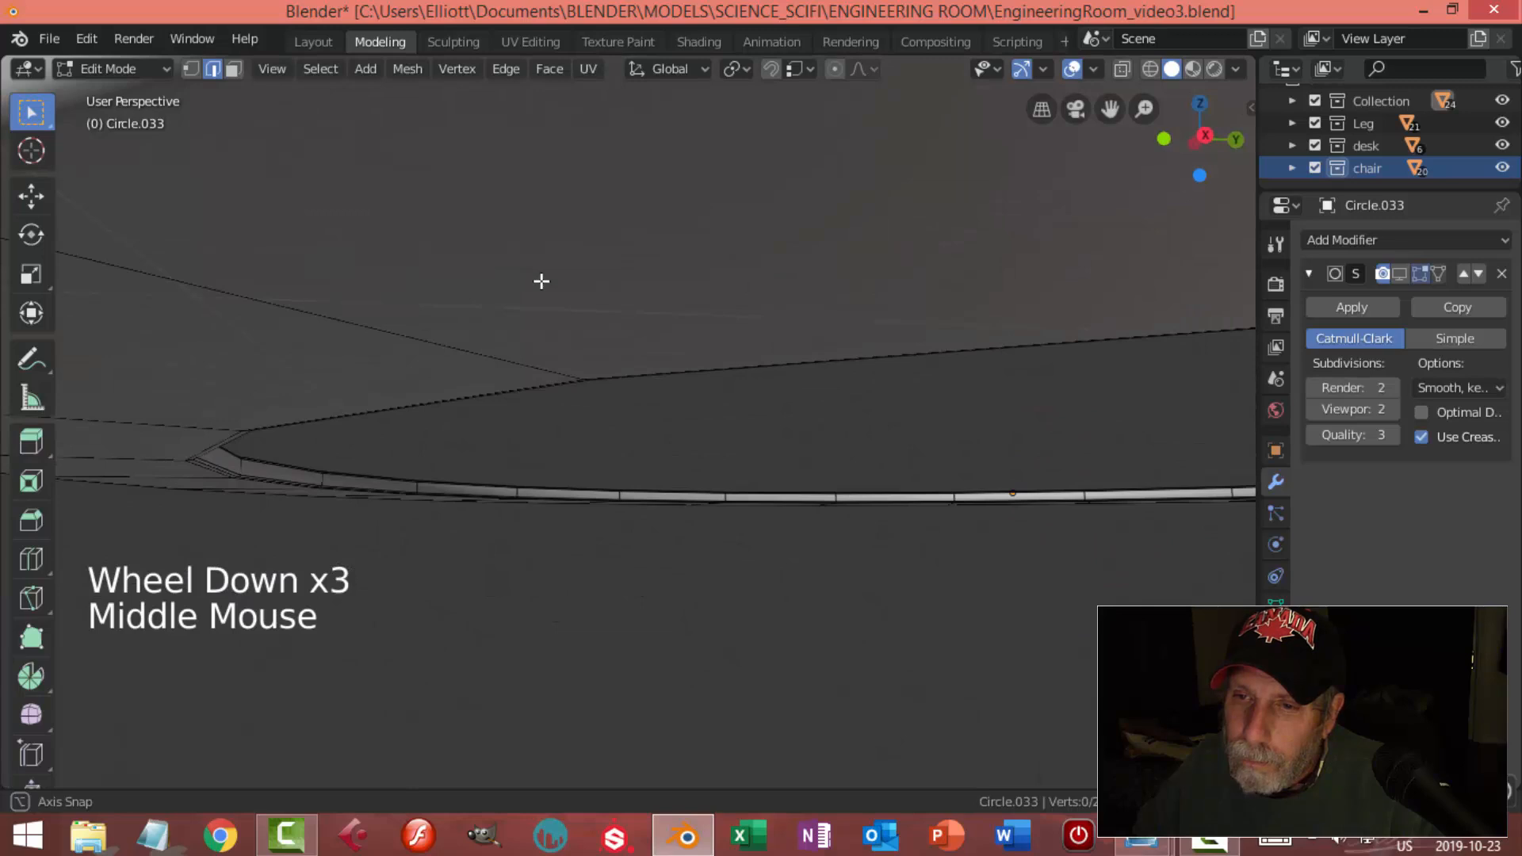
scroll(537, 288, down, 4)
scroll(638, 411, down, 2)
middle_drag(639, 412, 608, 359)
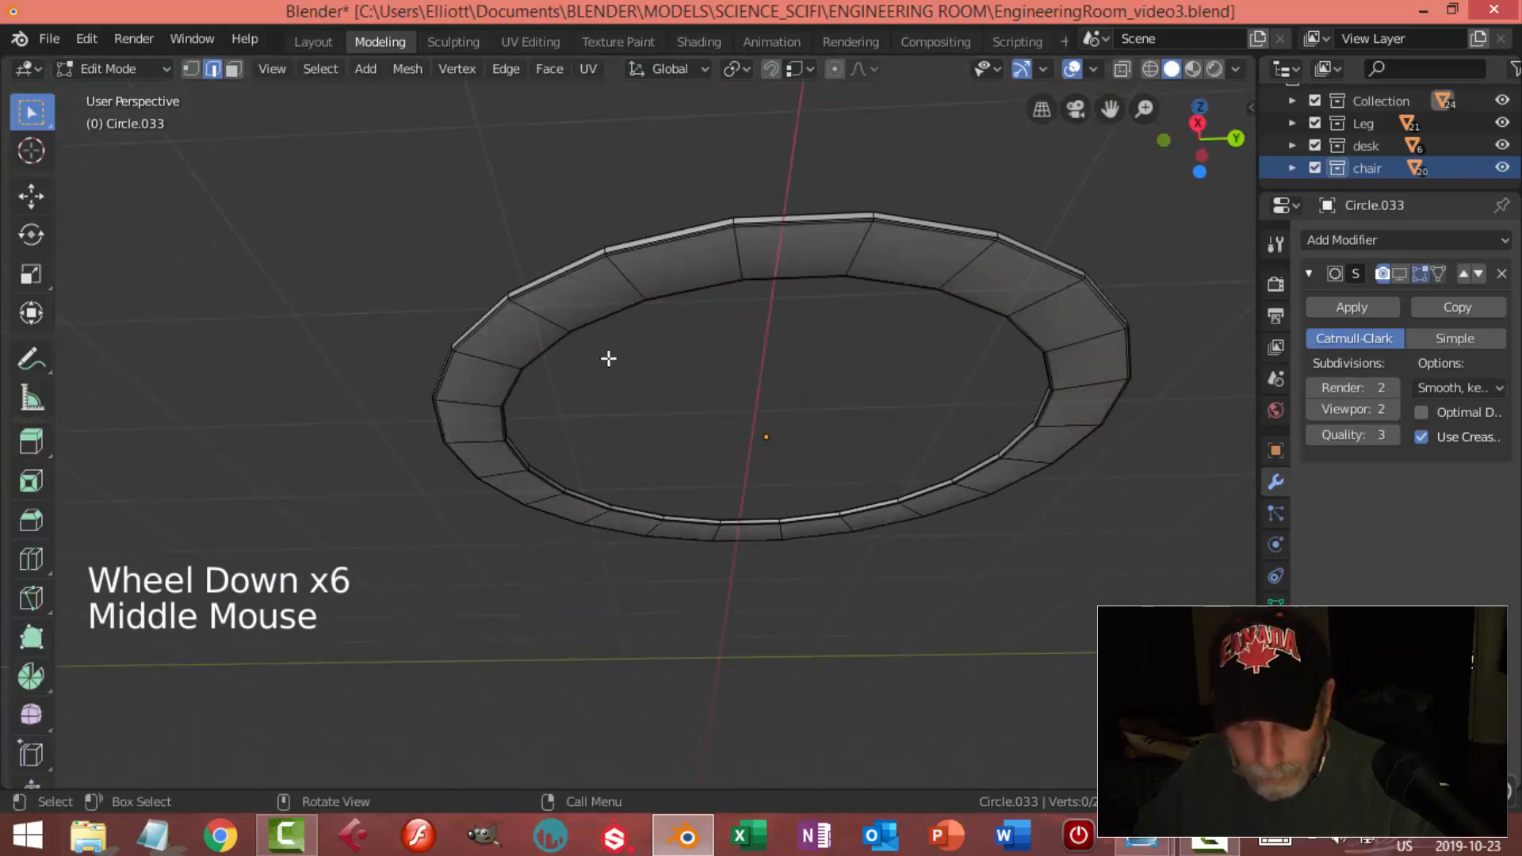
Delete the underside and side faces of the smaller ring, keeping its flat top with the narrow rim faces
key(3)
alt+shift+click(663, 272)
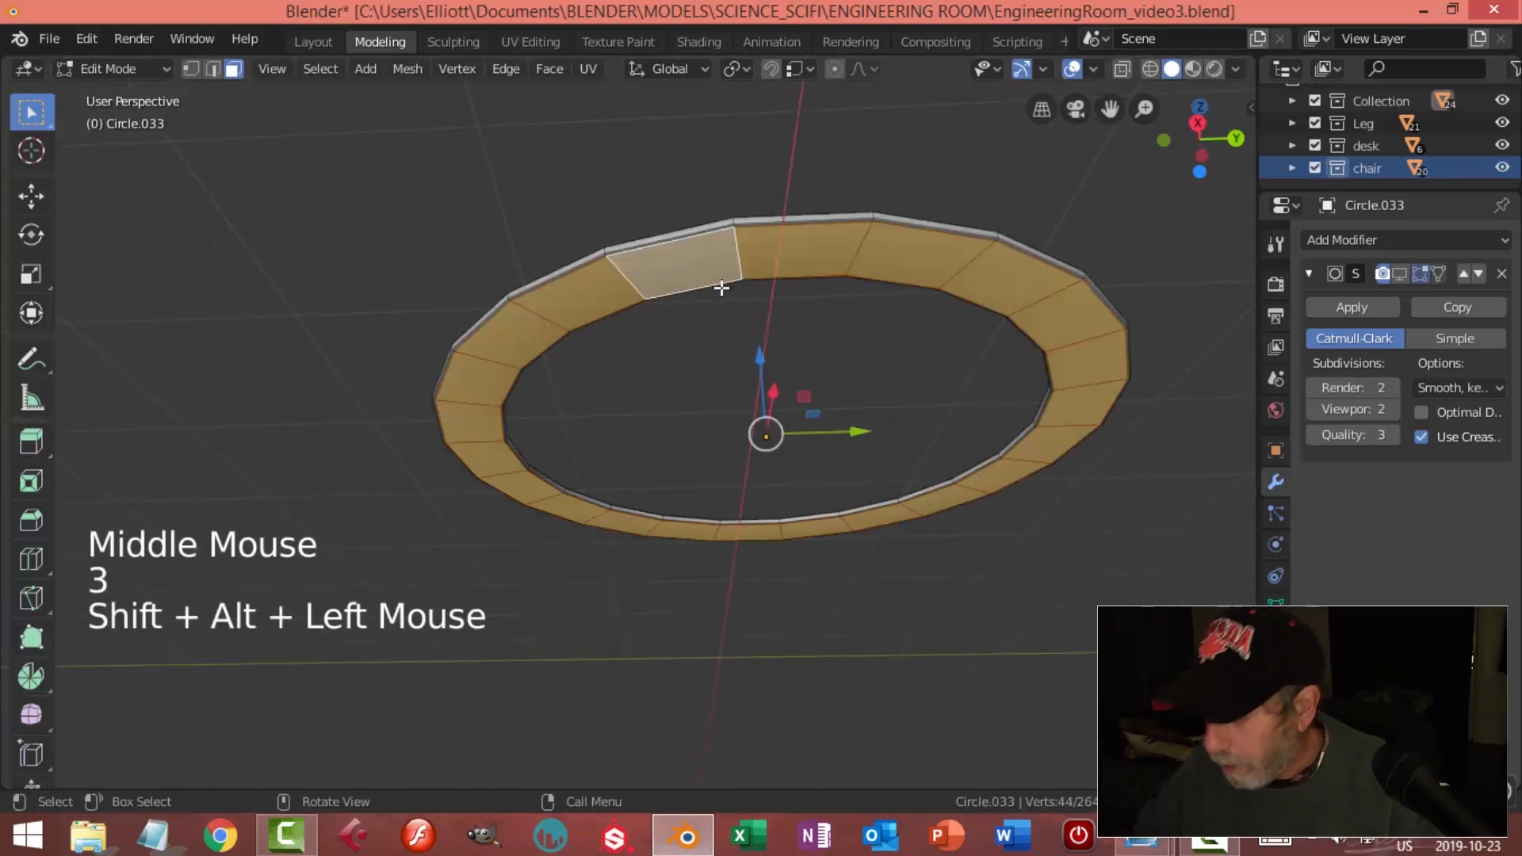
key(ctrl+KP_Add)
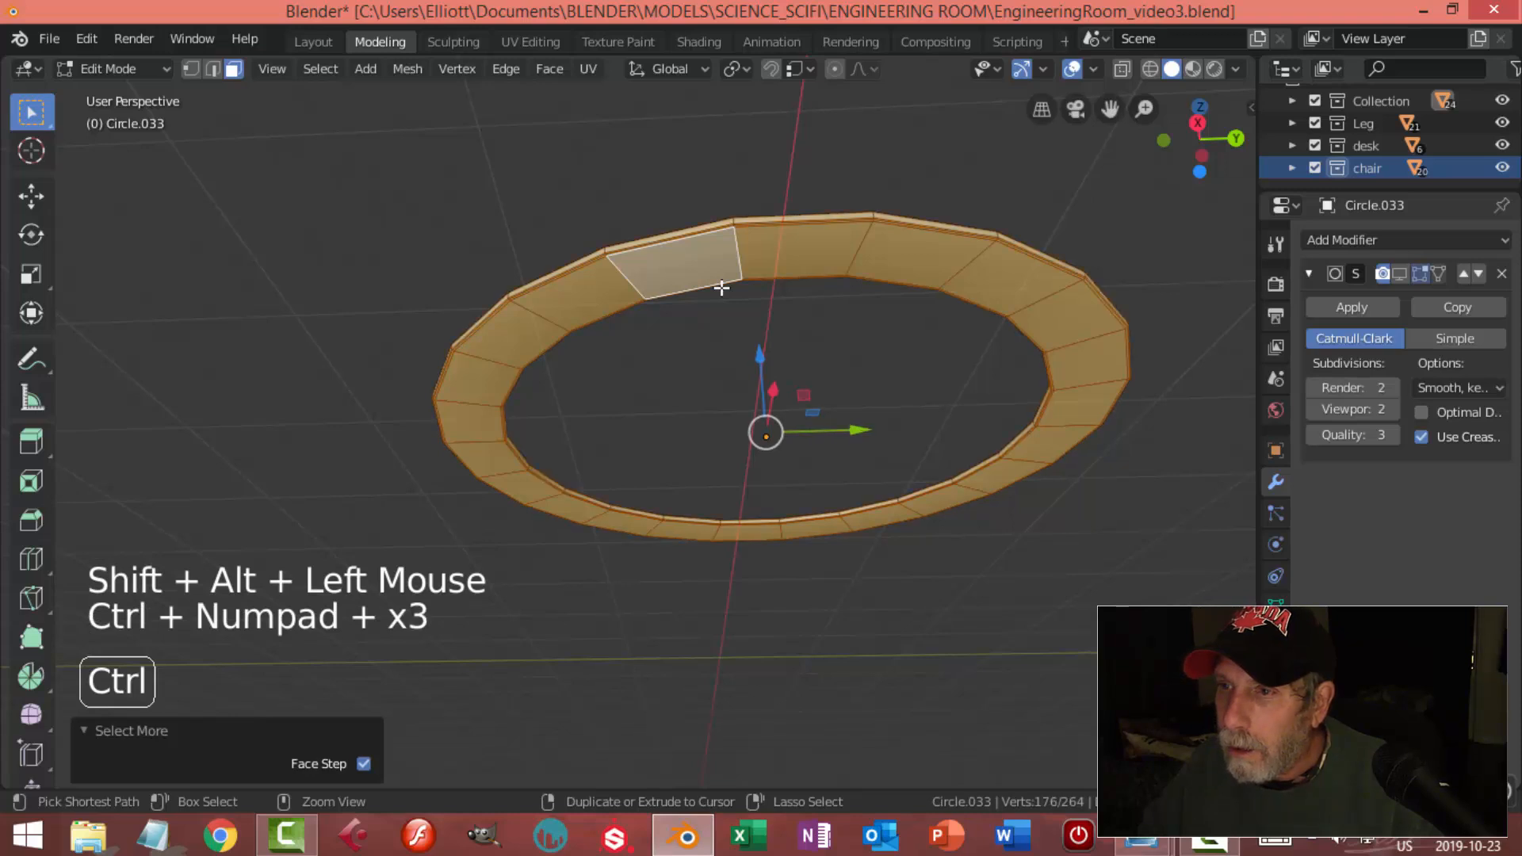
key(ctrl+KP_Subtract)
scroll(831, 320, down, 2)
middle_drag(830, 320, 515, 500)
key(ctrl+KP_Add)
key(x)
click(727, 519)
Dissolve the extra edge loop running beside the inner rim of the ring's top face
scroll(741, 503, up, 3)
scroll(515, 499, up, 1)
shift+middle_drag(515, 500, 618, 517)
scroll(676, 560, up, 1)
scroll(676, 560, up, 1)
middle_drag(677, 561, 714, 540)
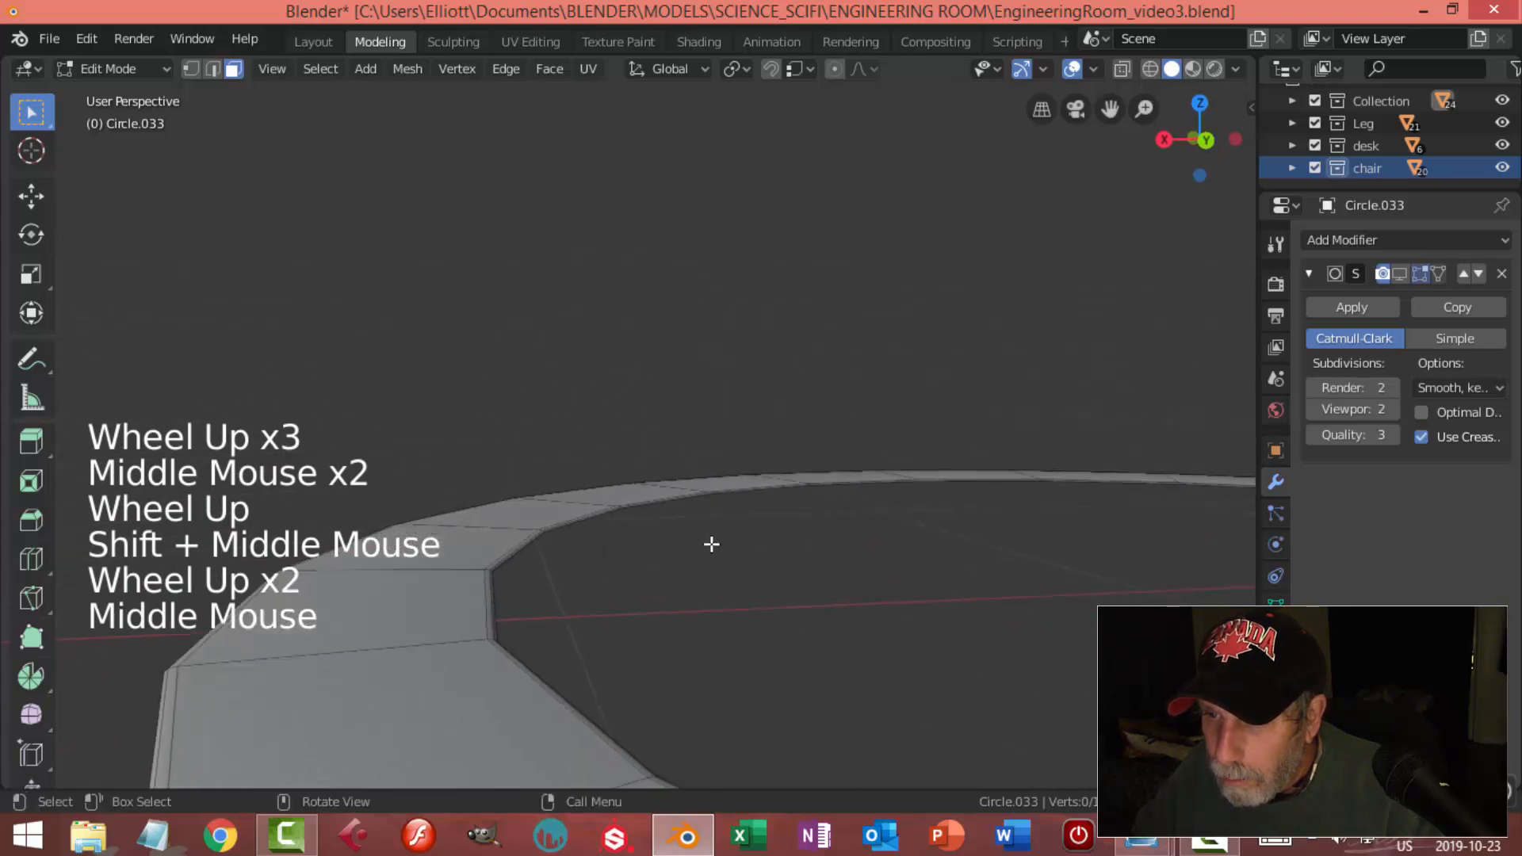
scroll(680, 552, up, 1)
scroll(680, 552, up, 1)
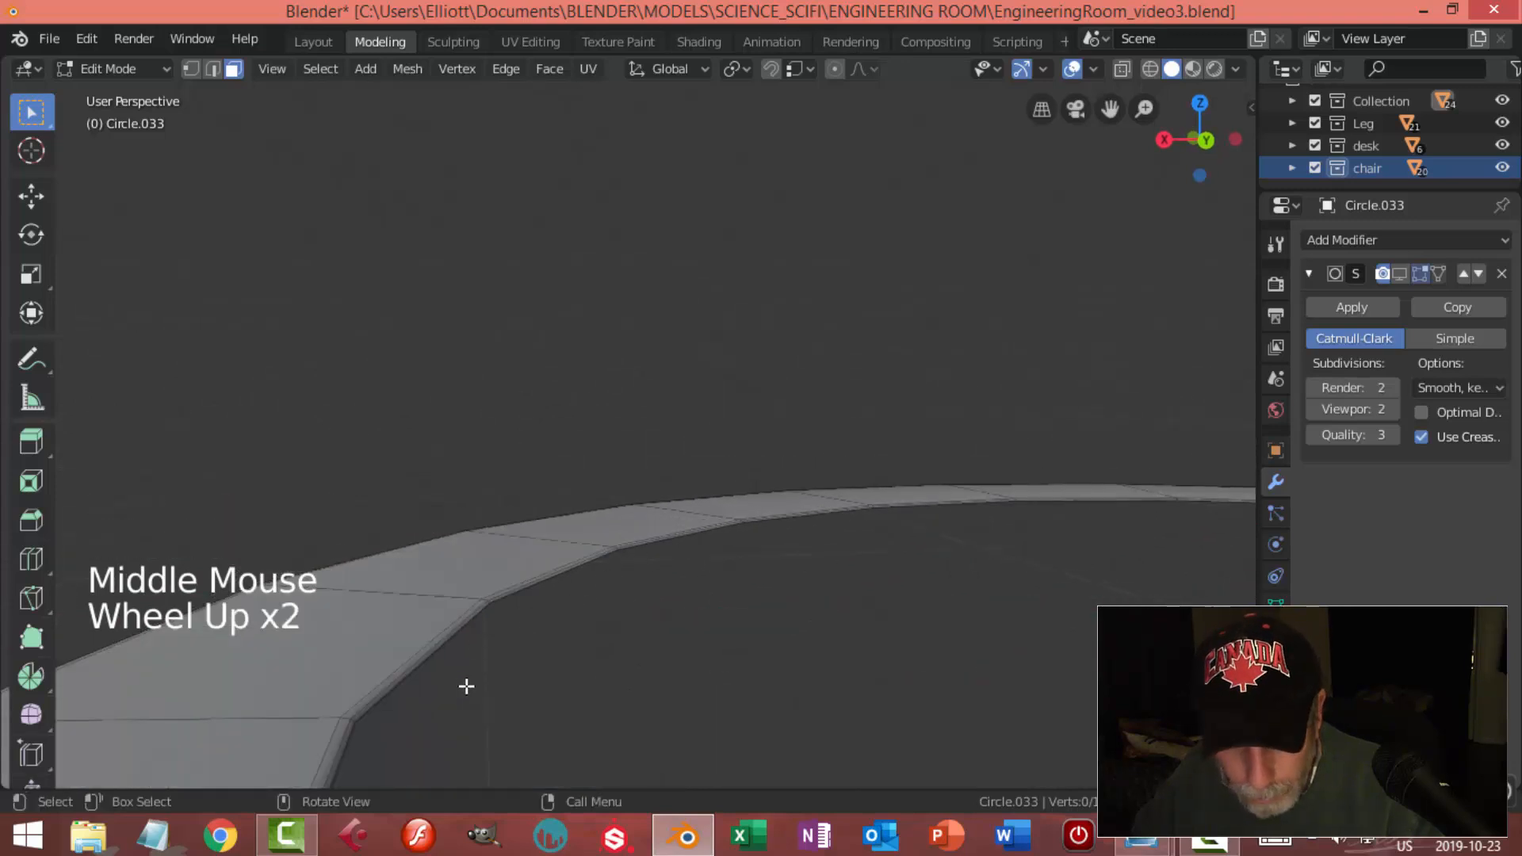
key(2)
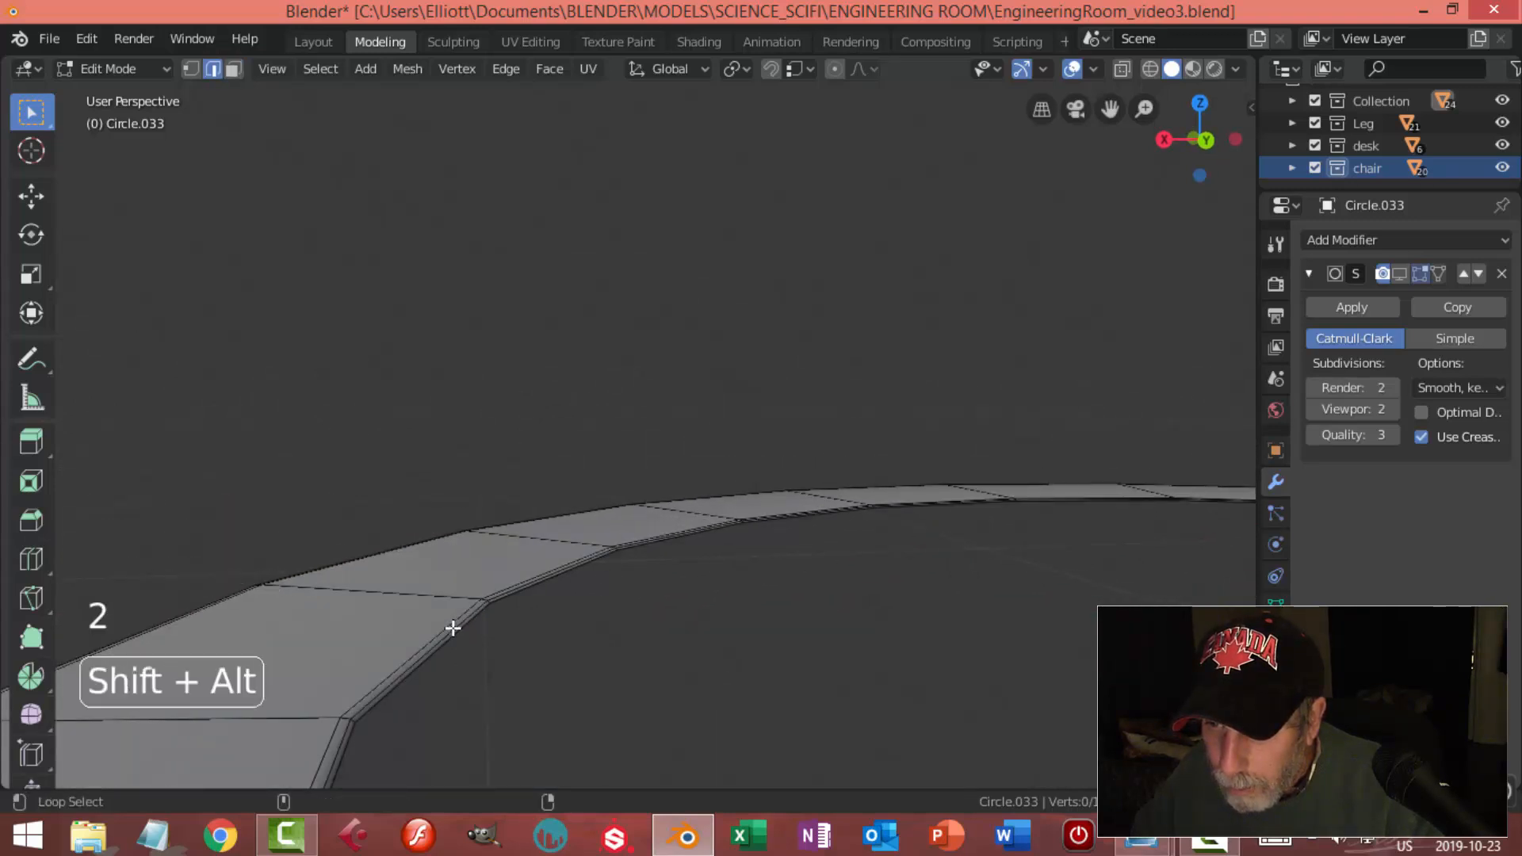
alt+shift+click(453, 628)
key(x)
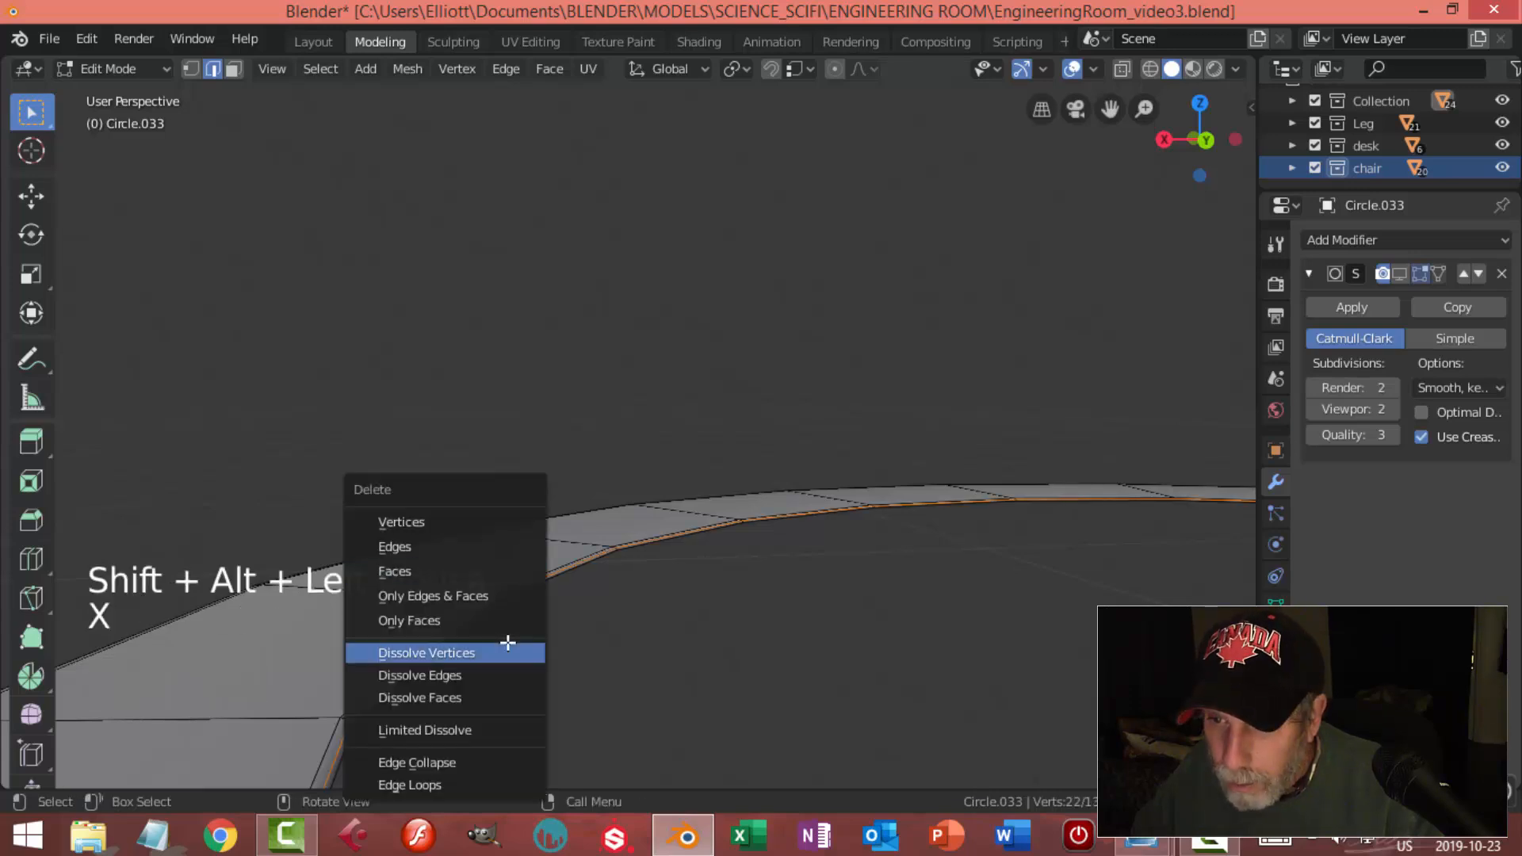
click(515, 675)
scroll(567, 662, down, 2)
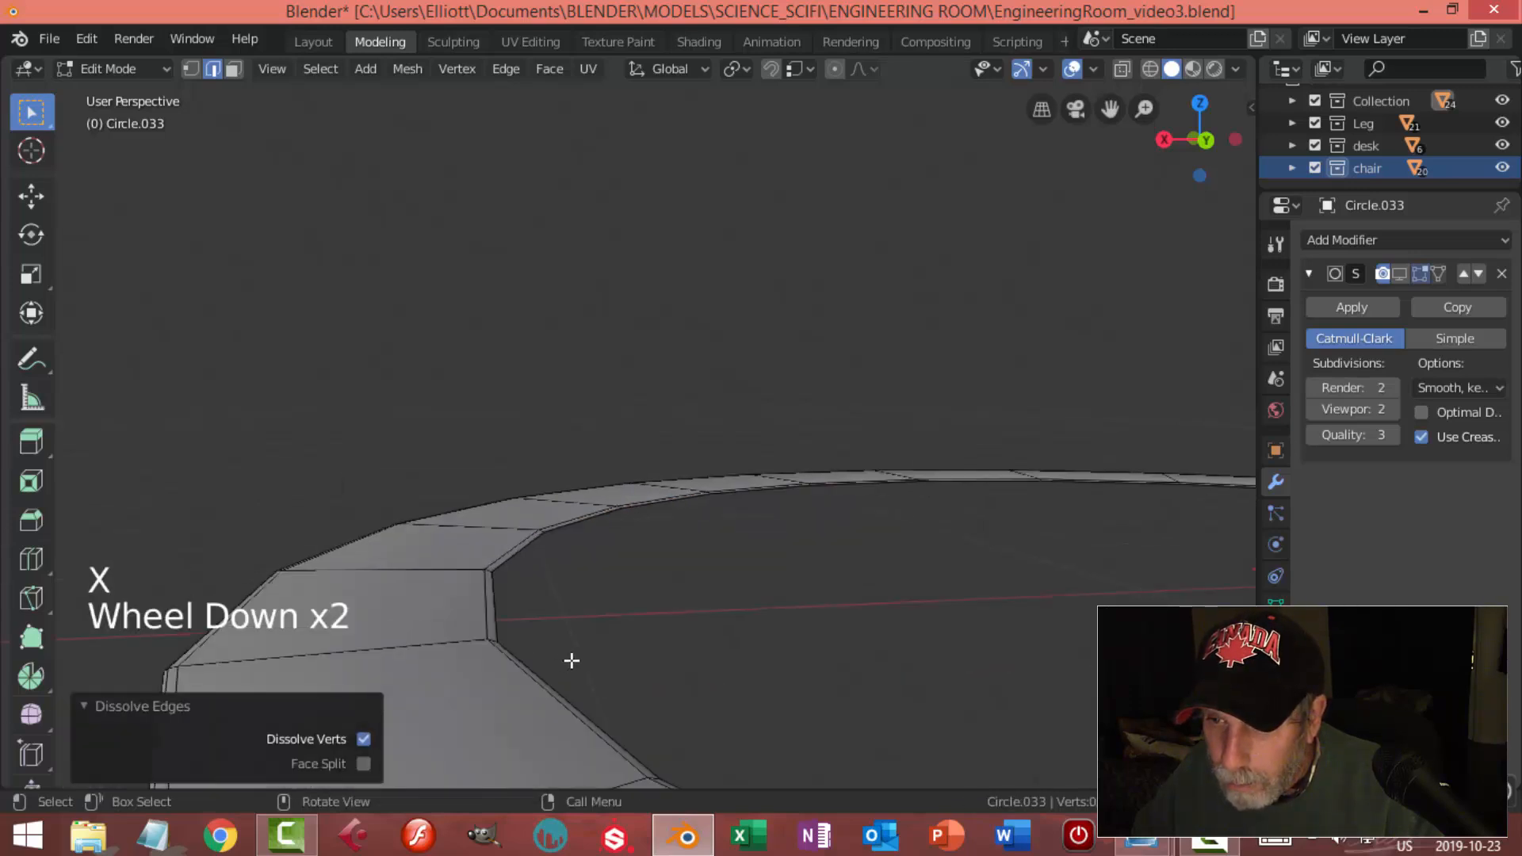
Dissolve the extra edge loop running beside the outer rim of the ring's top face
scroll(474, 657, down, 1)
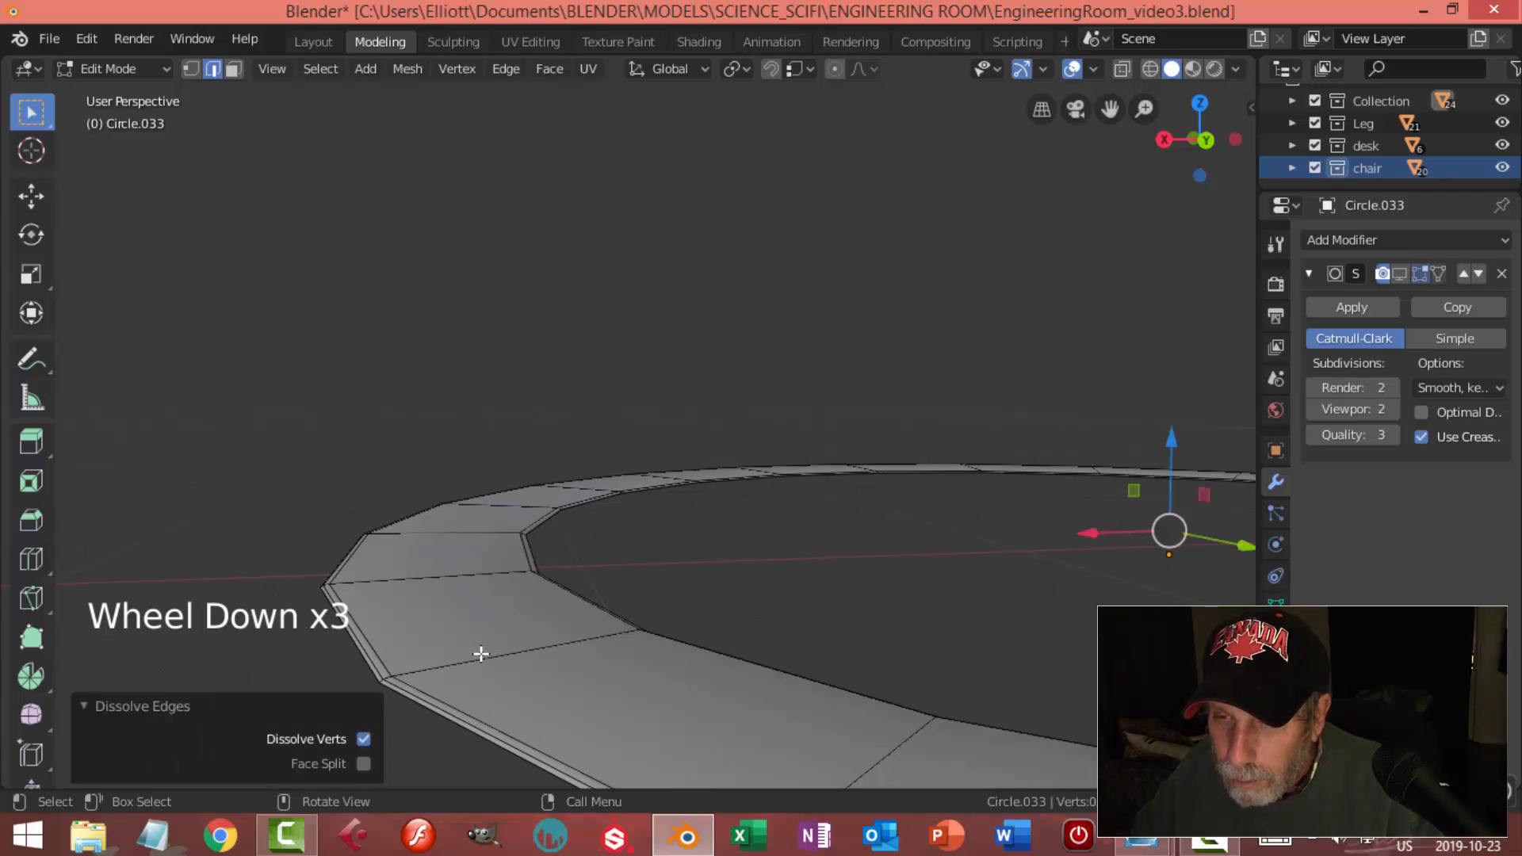
alt+shift+click(375, 659)
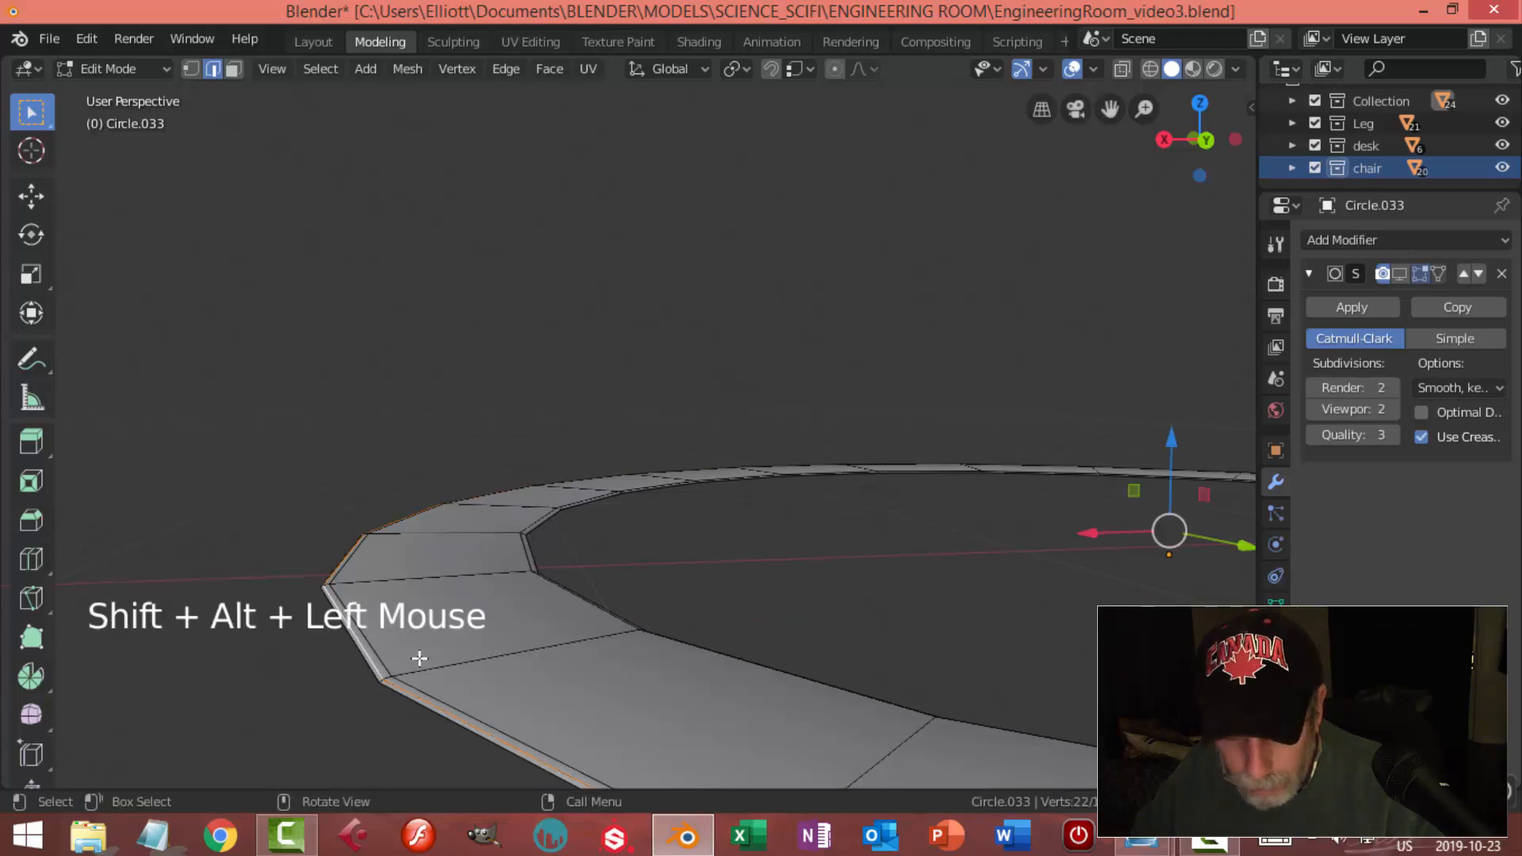
key(x)
click(419, 659)
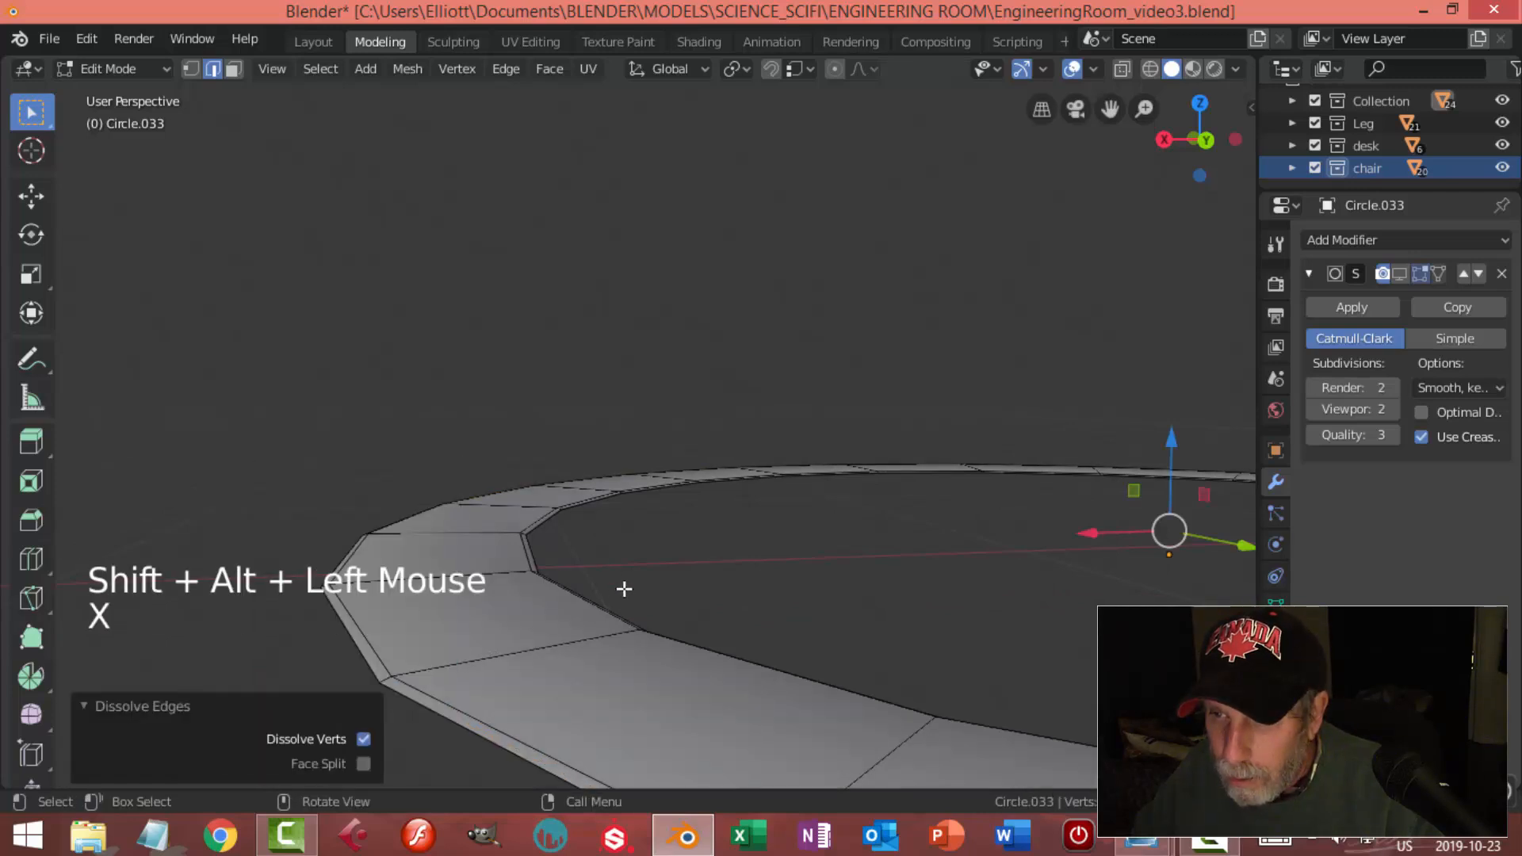
Extrude the ring's inner edge loop downward into a deep cylindrical wall and return to Object Mode
alt+shift+click(547, 519)
scroll(625, 569, down, 2)
scroll(746, 608, down, 2)
shift+middle_drag(746, 608, 703, 655)
key(e)
drag(642, 462, 662, 620)
key(Tab)
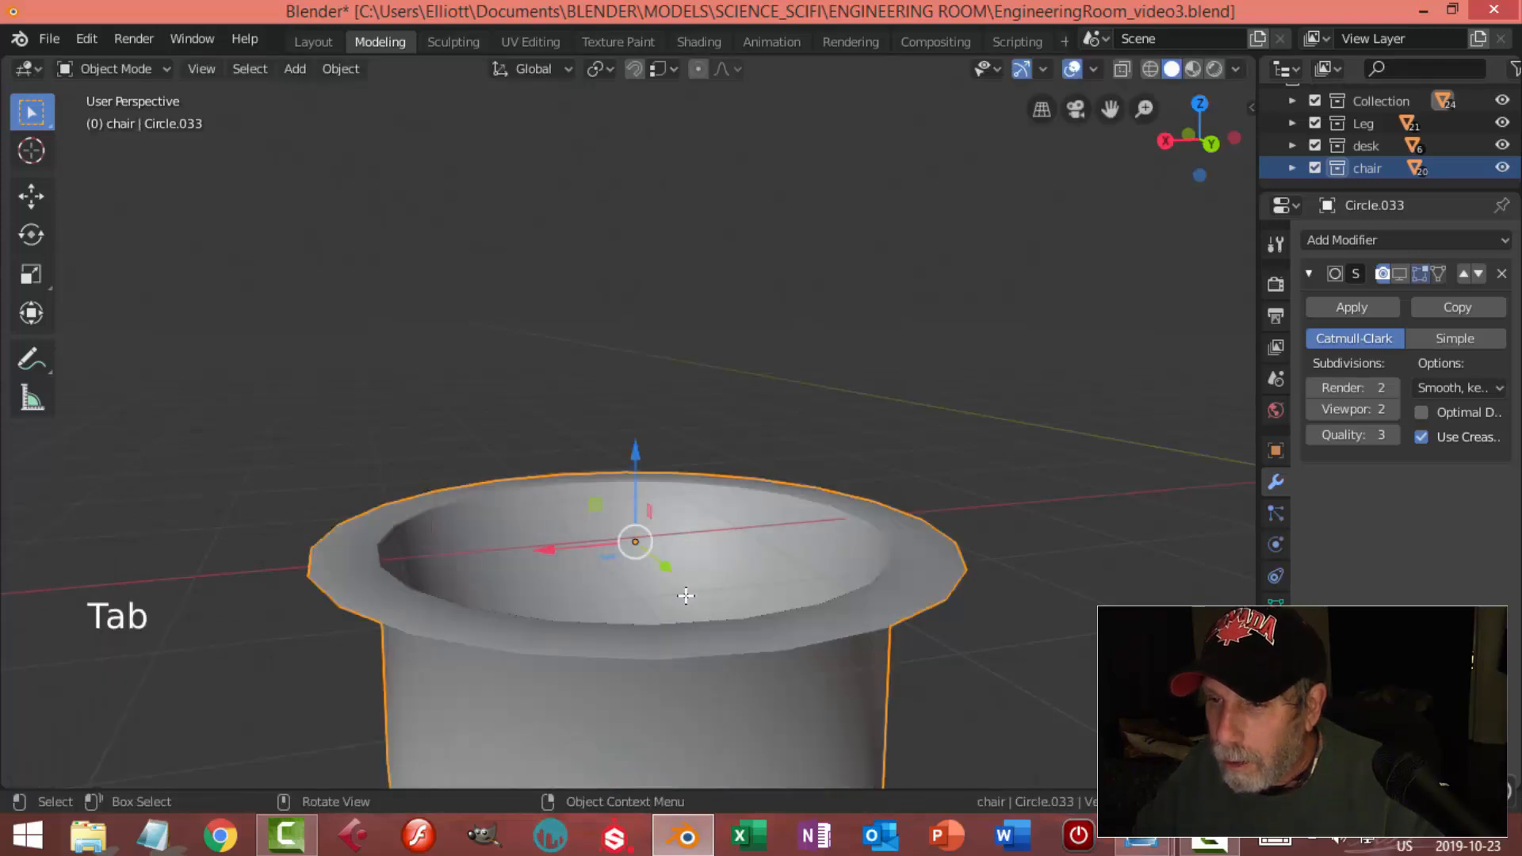
Turn the ring's subdivision modifier back on in the viewport
click(1400, 274)
key(alt+a)
mouse_move(768, 592)
middle_down()
mouse_move(774, 632)
mouse_move(716, 598)
mouse_move(713, 570)
mouse_move(738, 604)
mouse_move(787, 591)
middle_up()
click(790, 588)
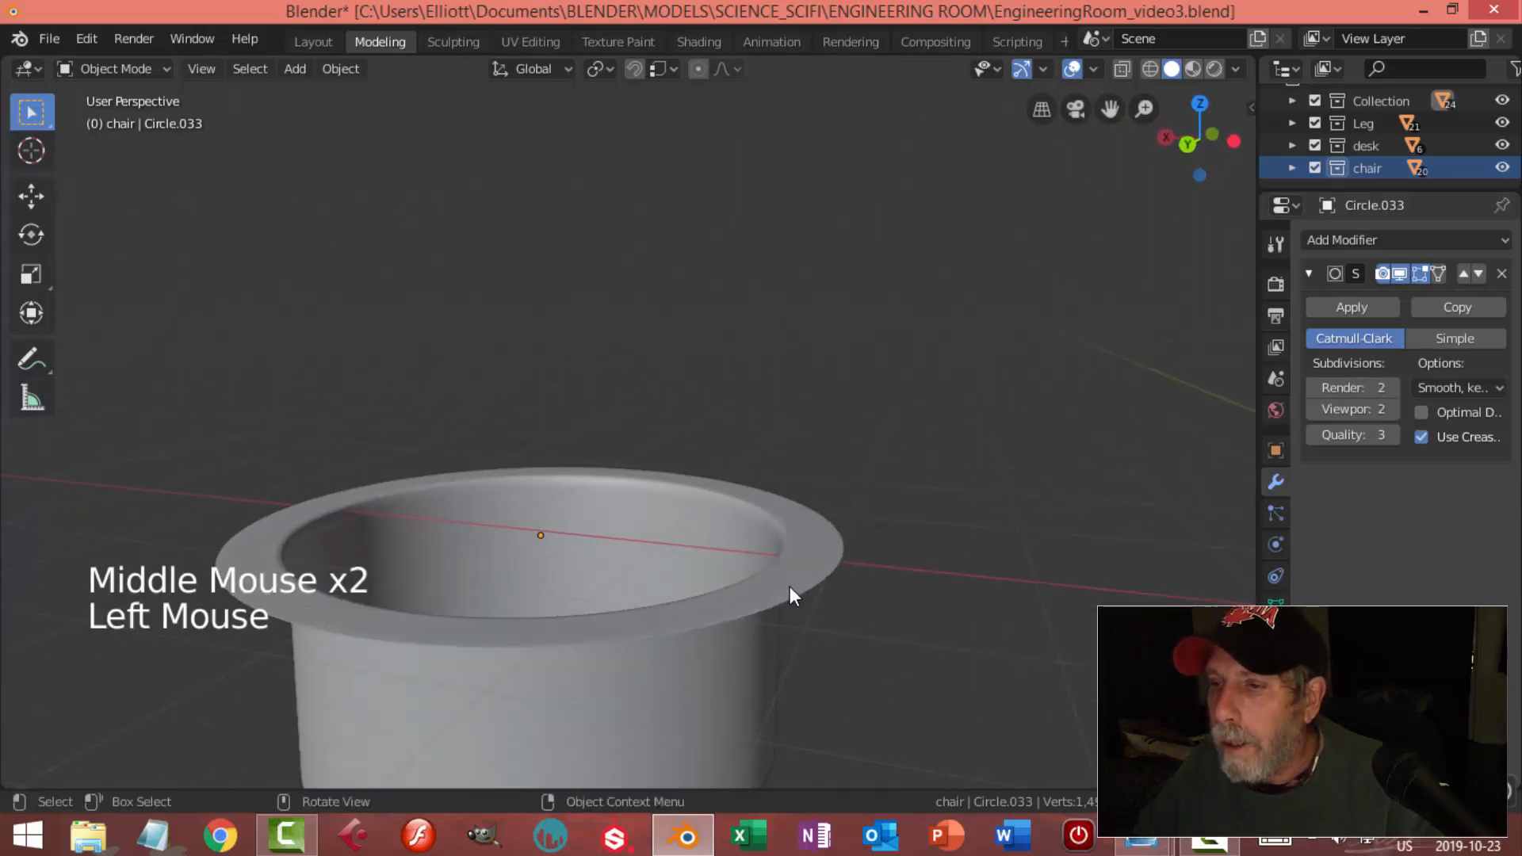
Extrude the ring's outer edge loop straight down about 0.07 m to form a thin lip
key(Tab)
middle_drag(885, 602, 877, 576)
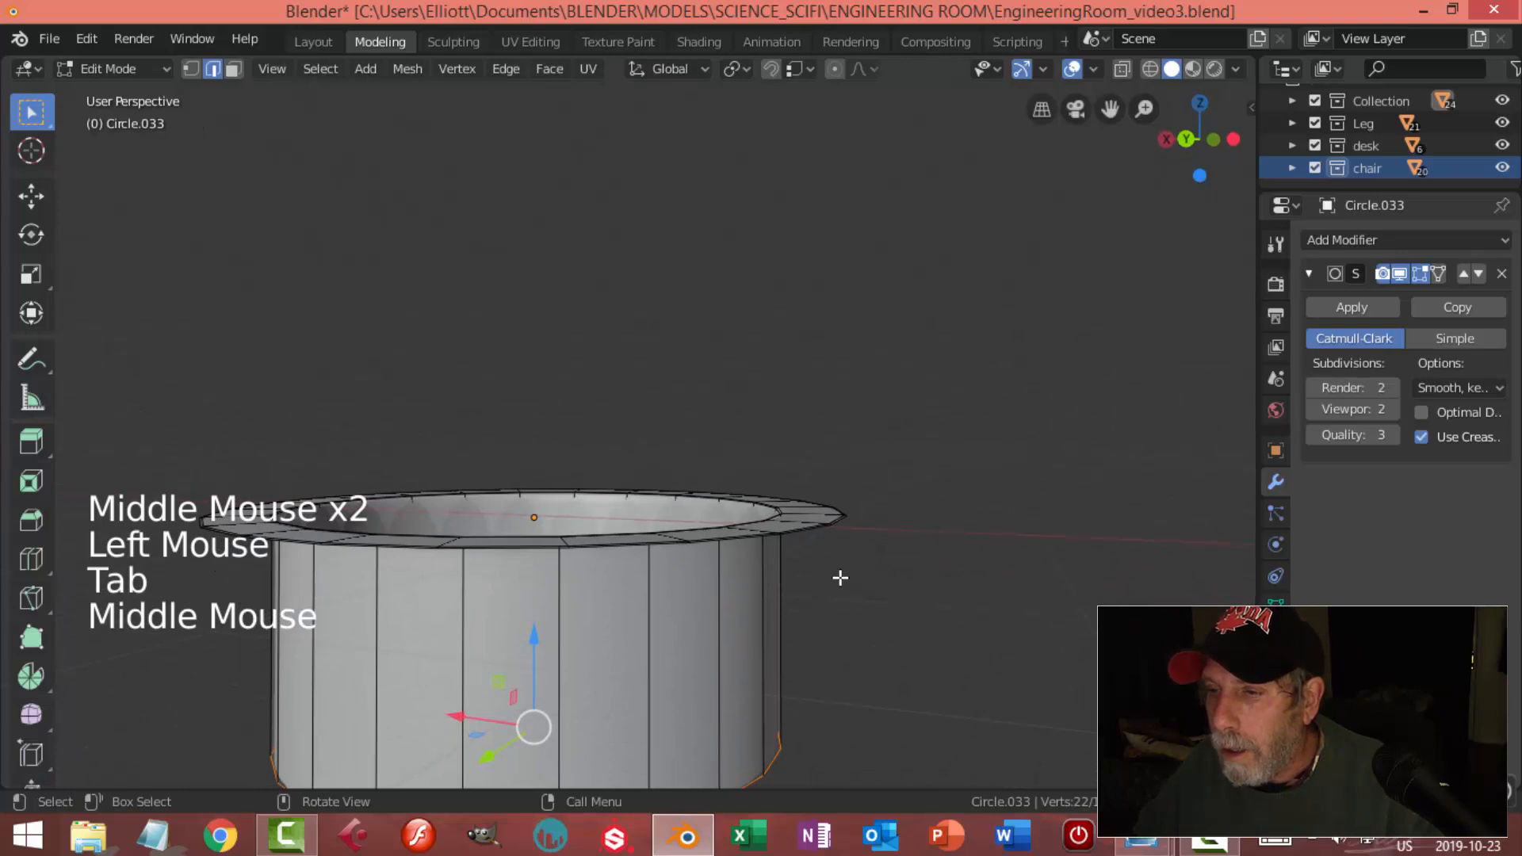
key(alt+a)
alt+shift+click(795, 535)
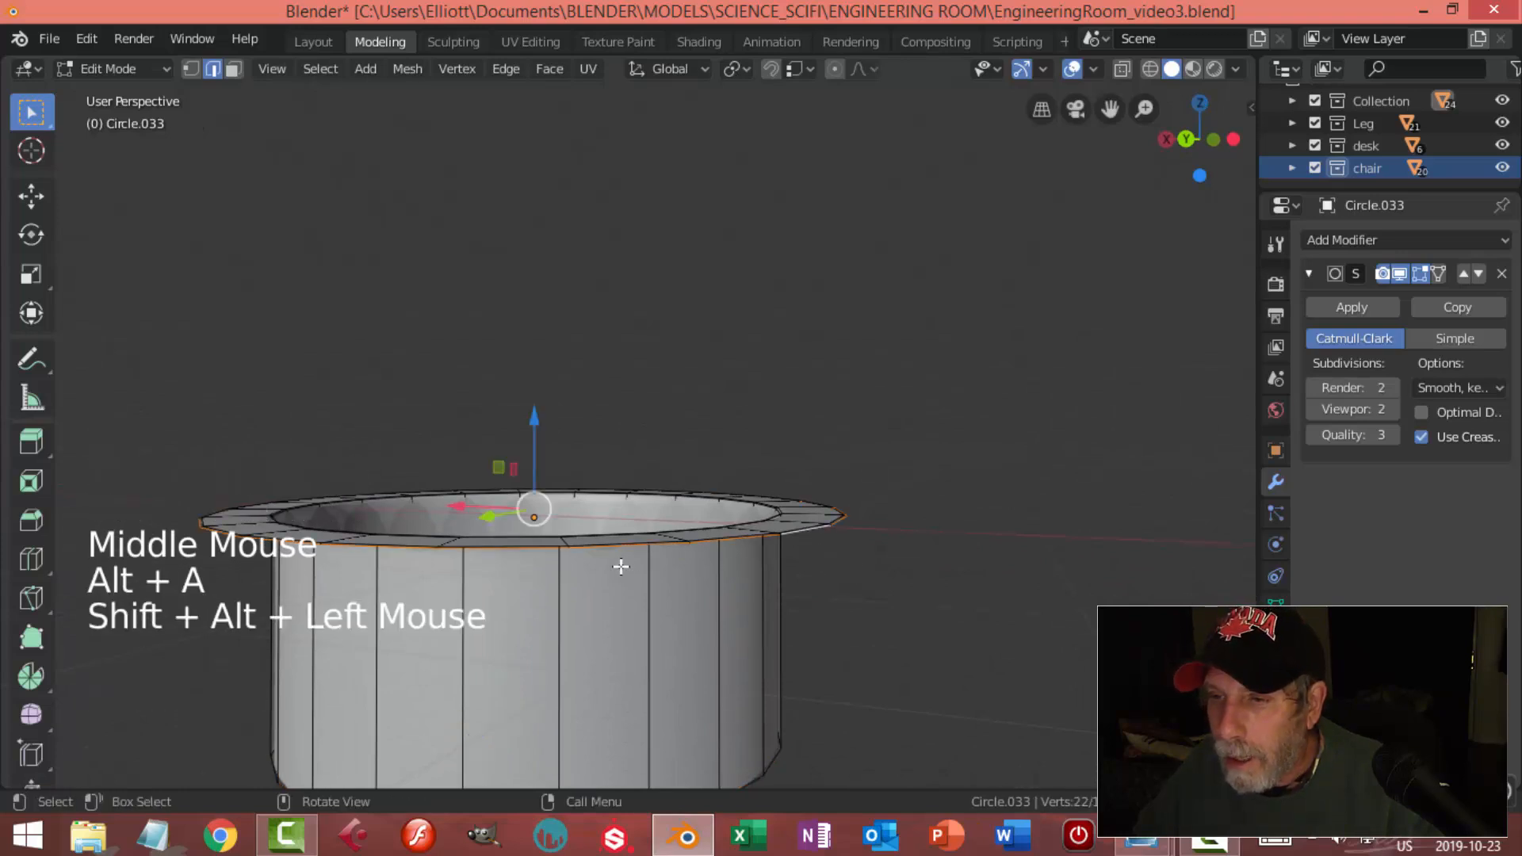
key(e)
click(619, 568)
click(539, 434)
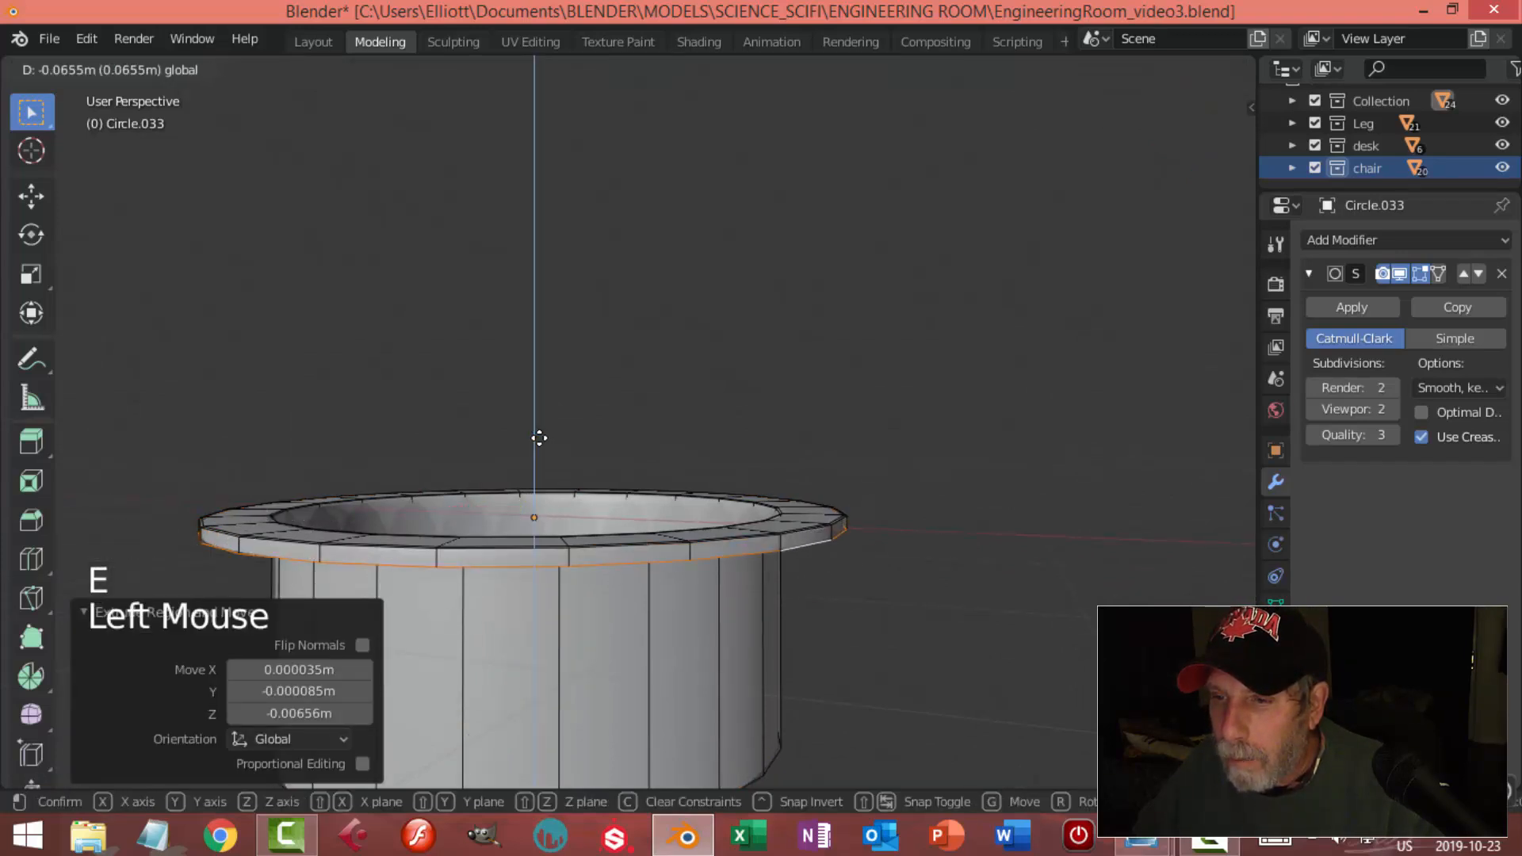
Return to Object Mode, reveal all hidden objects and deselect everything
key(Tab)
key(alt+h)
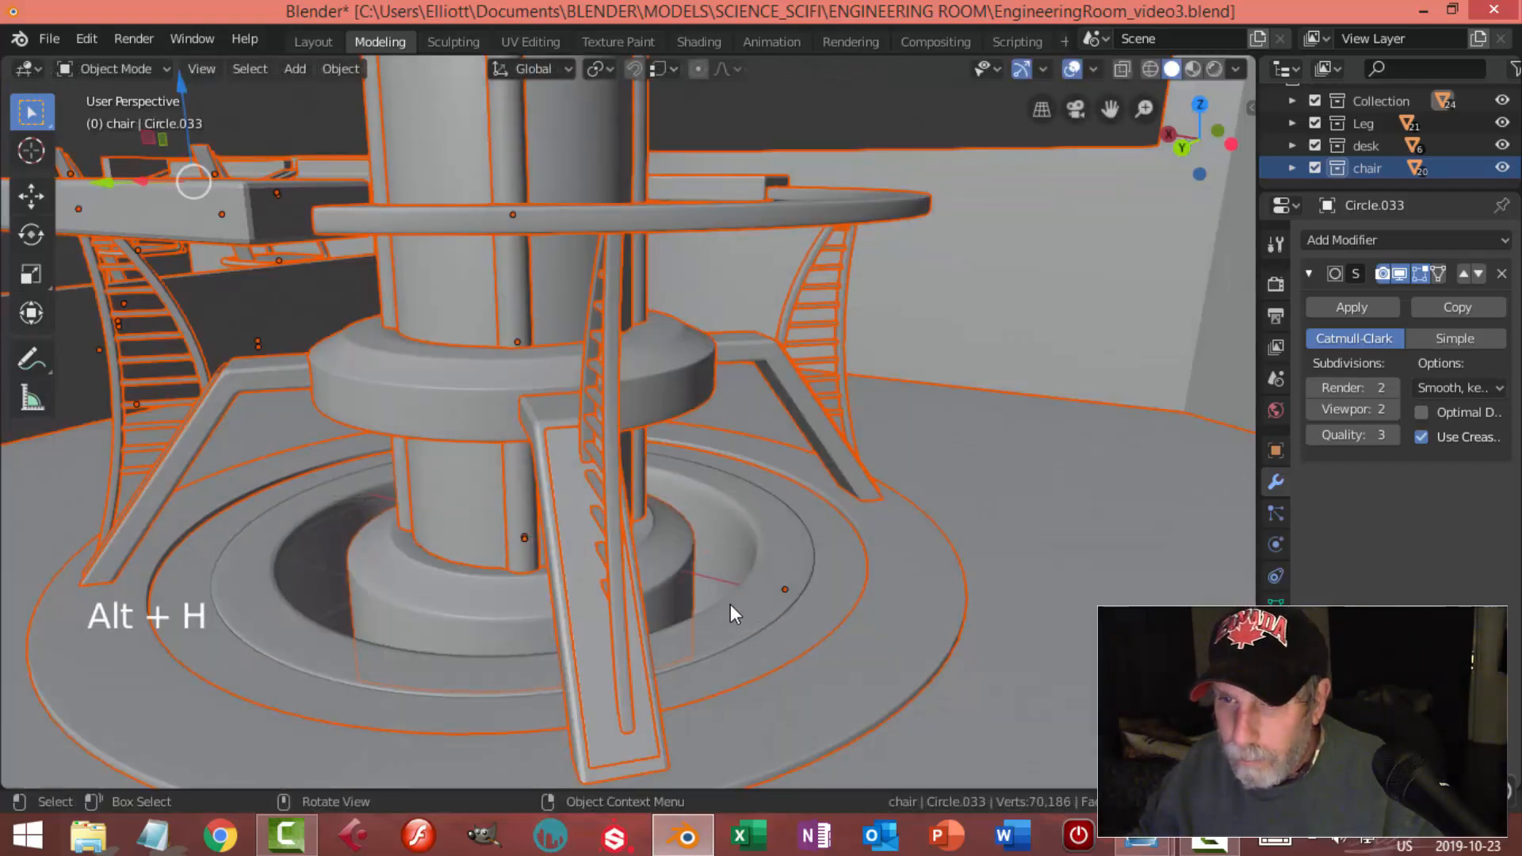
key(alt+a)
middle_drag(759, 575, 823, 610)
scroll(757, 597, down, 2)
scroll(774, 599, up, 2)
scroll(765, 600, down, 2)
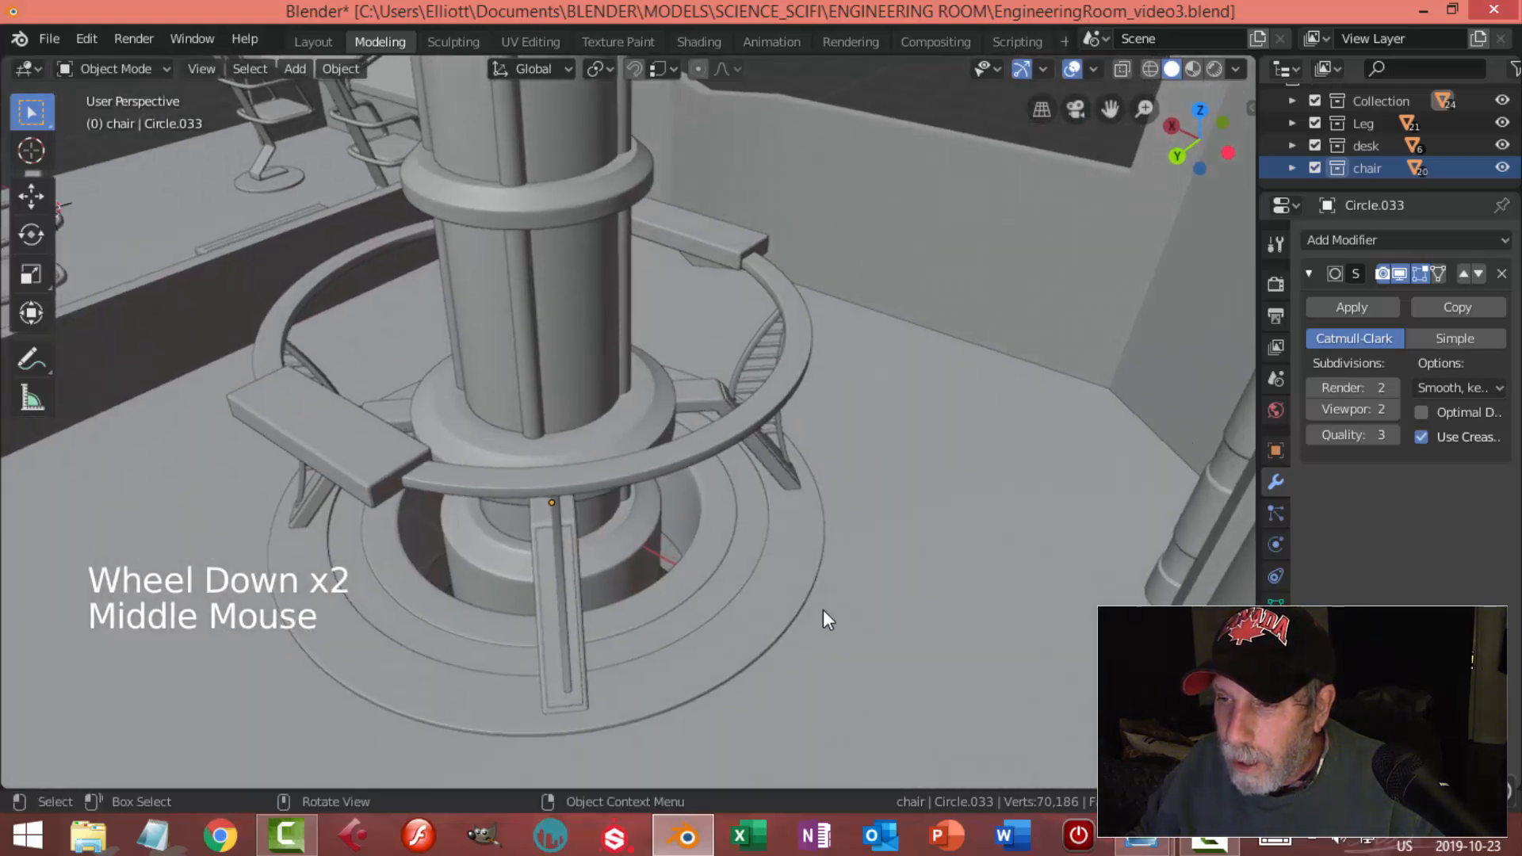
Remove the Subdivision Surface modifier from the room's floor object
click(920, 587)
scroll(916, 586, down, 3)
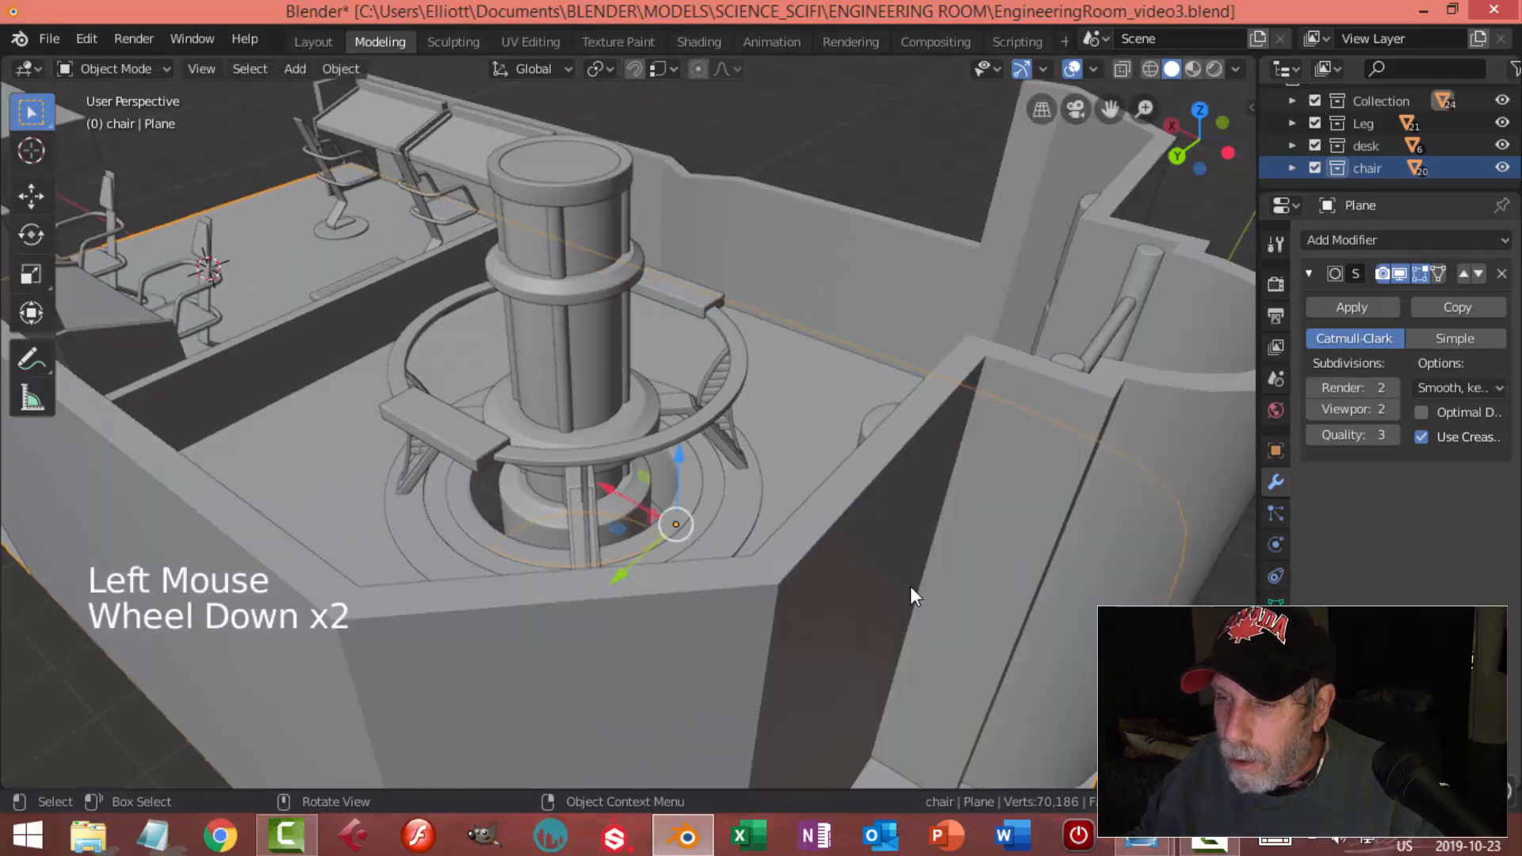
middle_drag(824, 588, 892, 573)
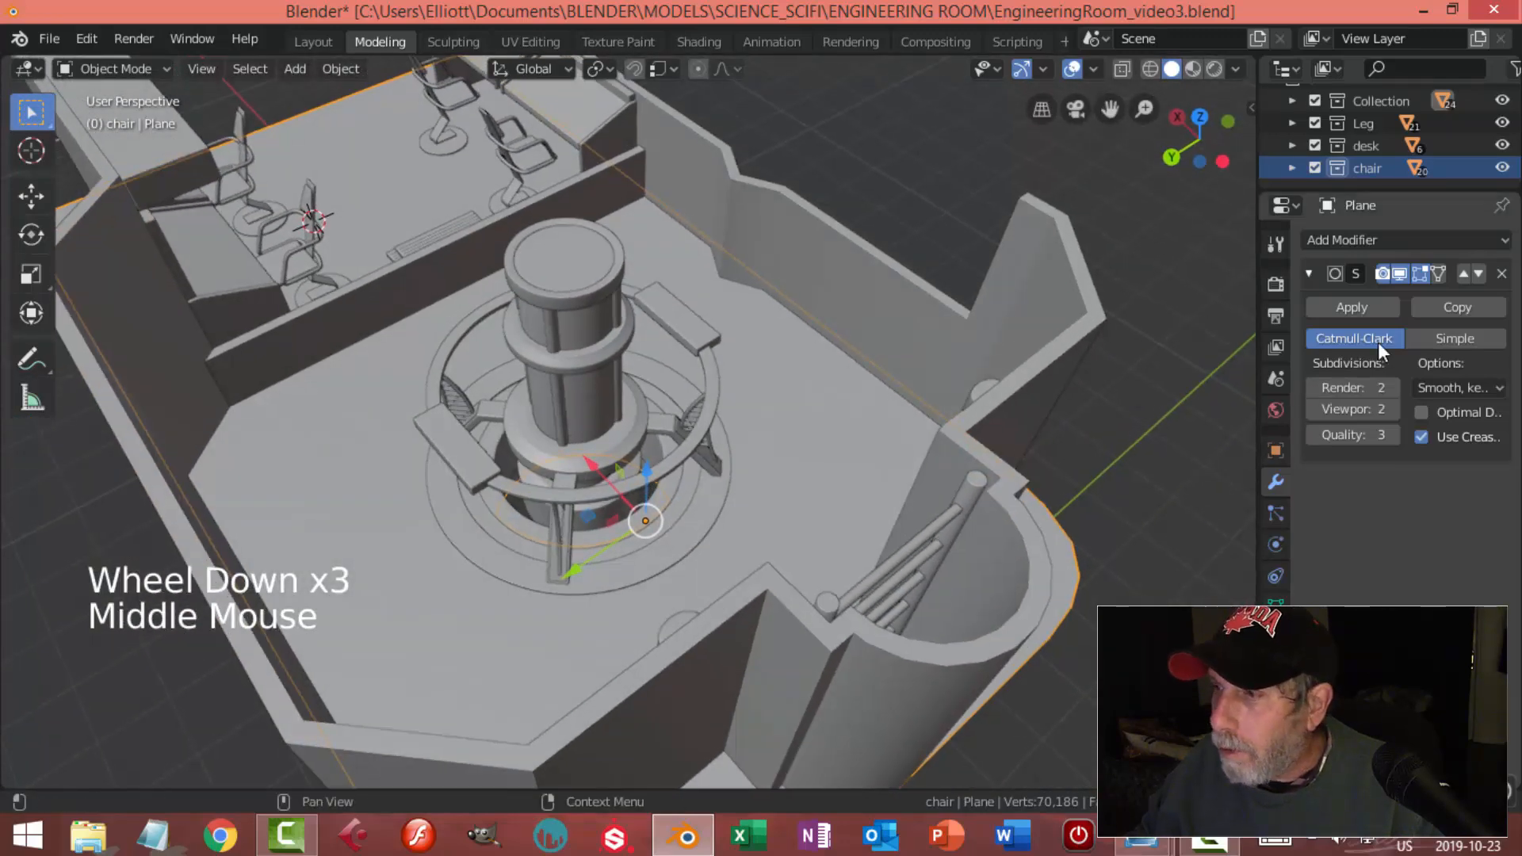
click(1502, 273)
Set the mean crease of all the floor's edges to 0 in Edit Mode
scroll(673, 471, up, 2)
mouse_move(758, 580)
middle_down()
mouse_move(747, 559)
mouse_move(738, 583)
middle_up()
scroll(739, 582, up, 1)
middle_drag(738, 585, 785, 549)
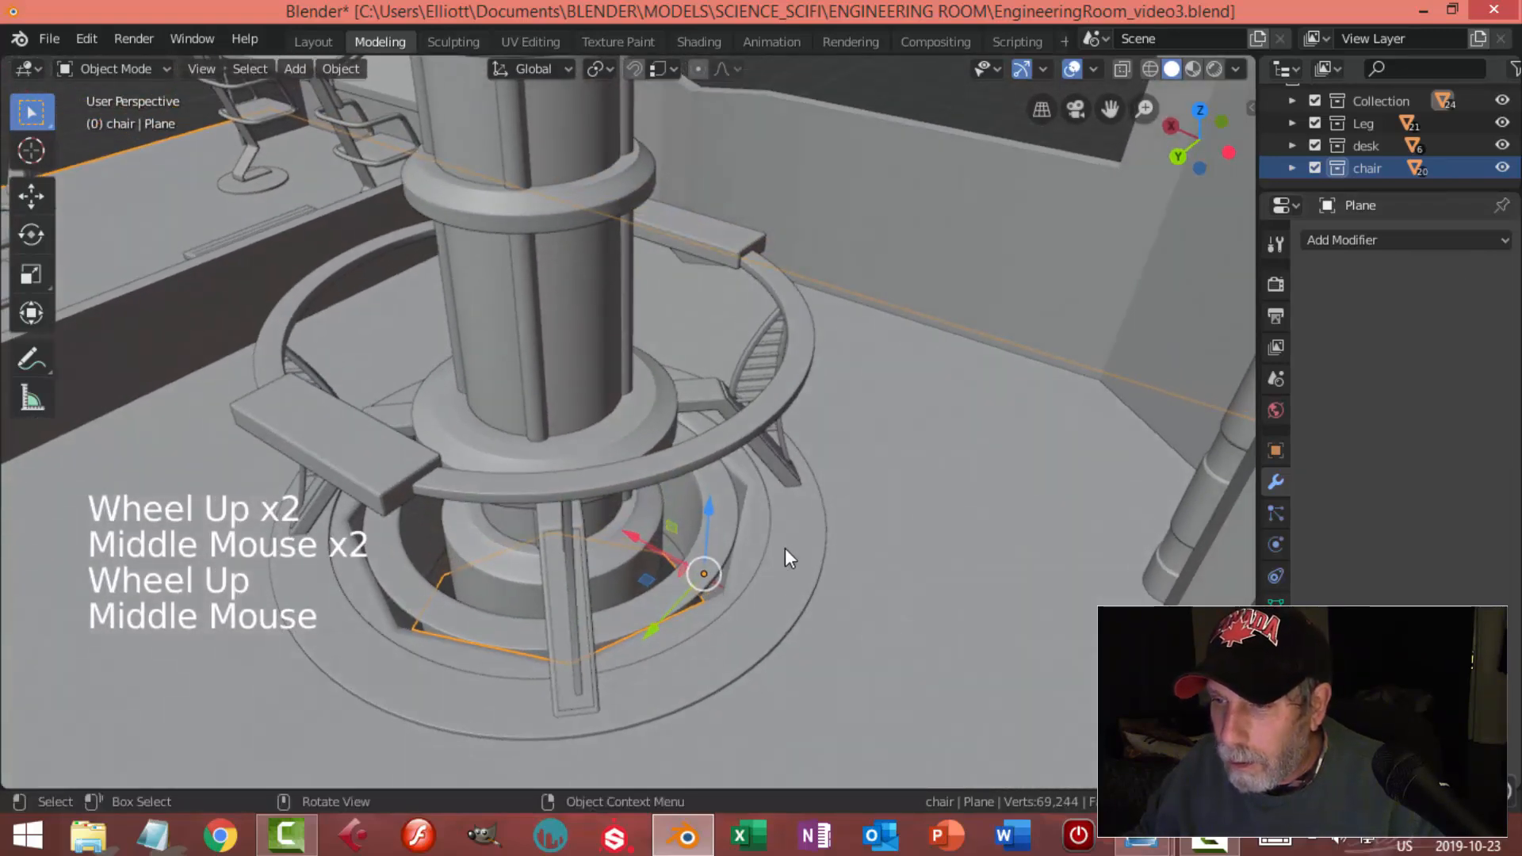
key(Tab)
scroll(790, 550, up, 2)
alt+shift+click(799, 529)
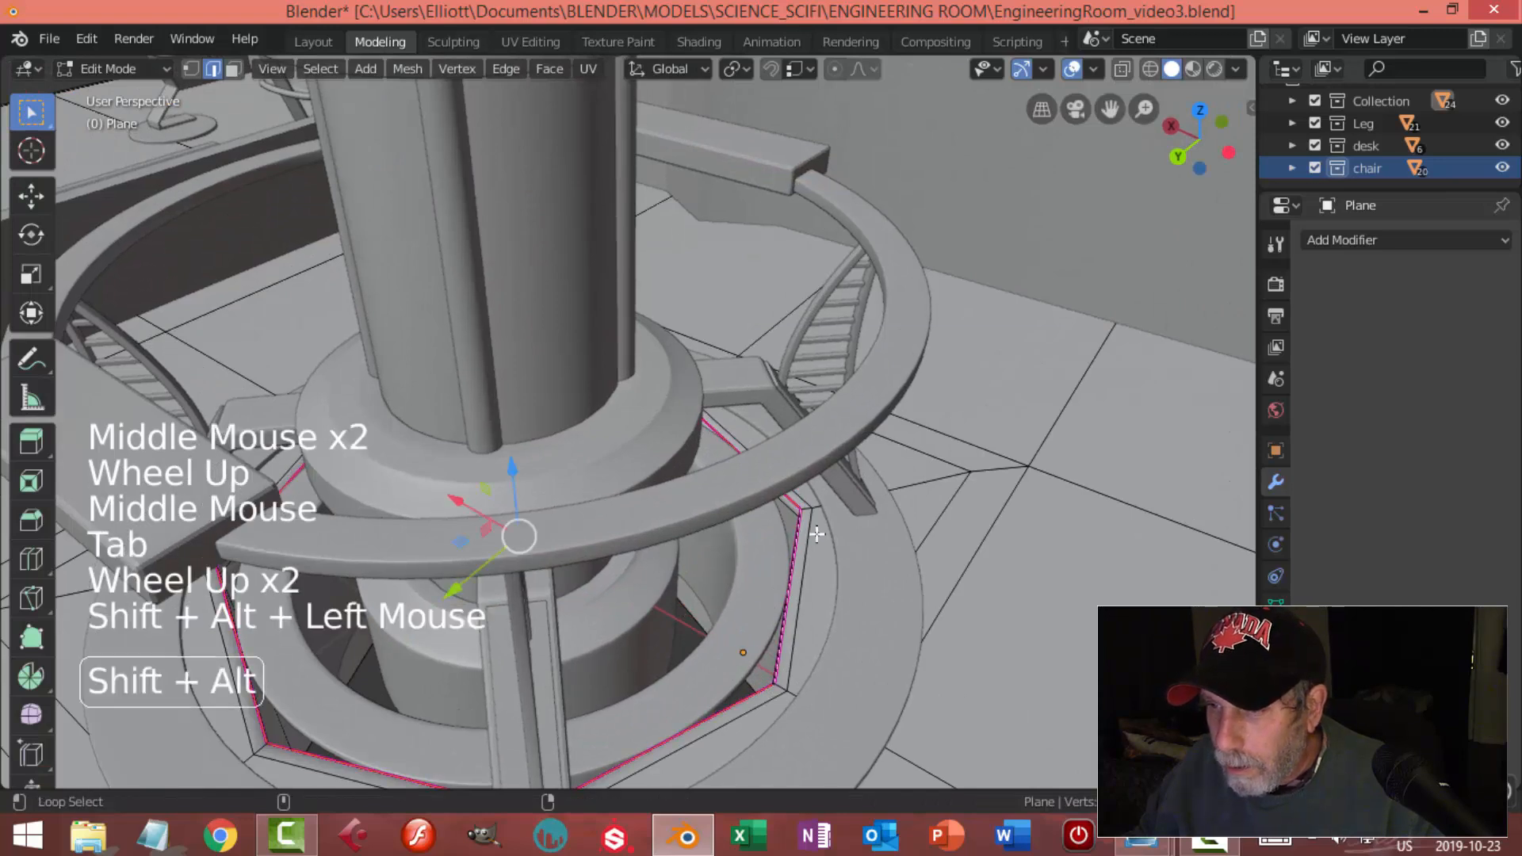
key(a)
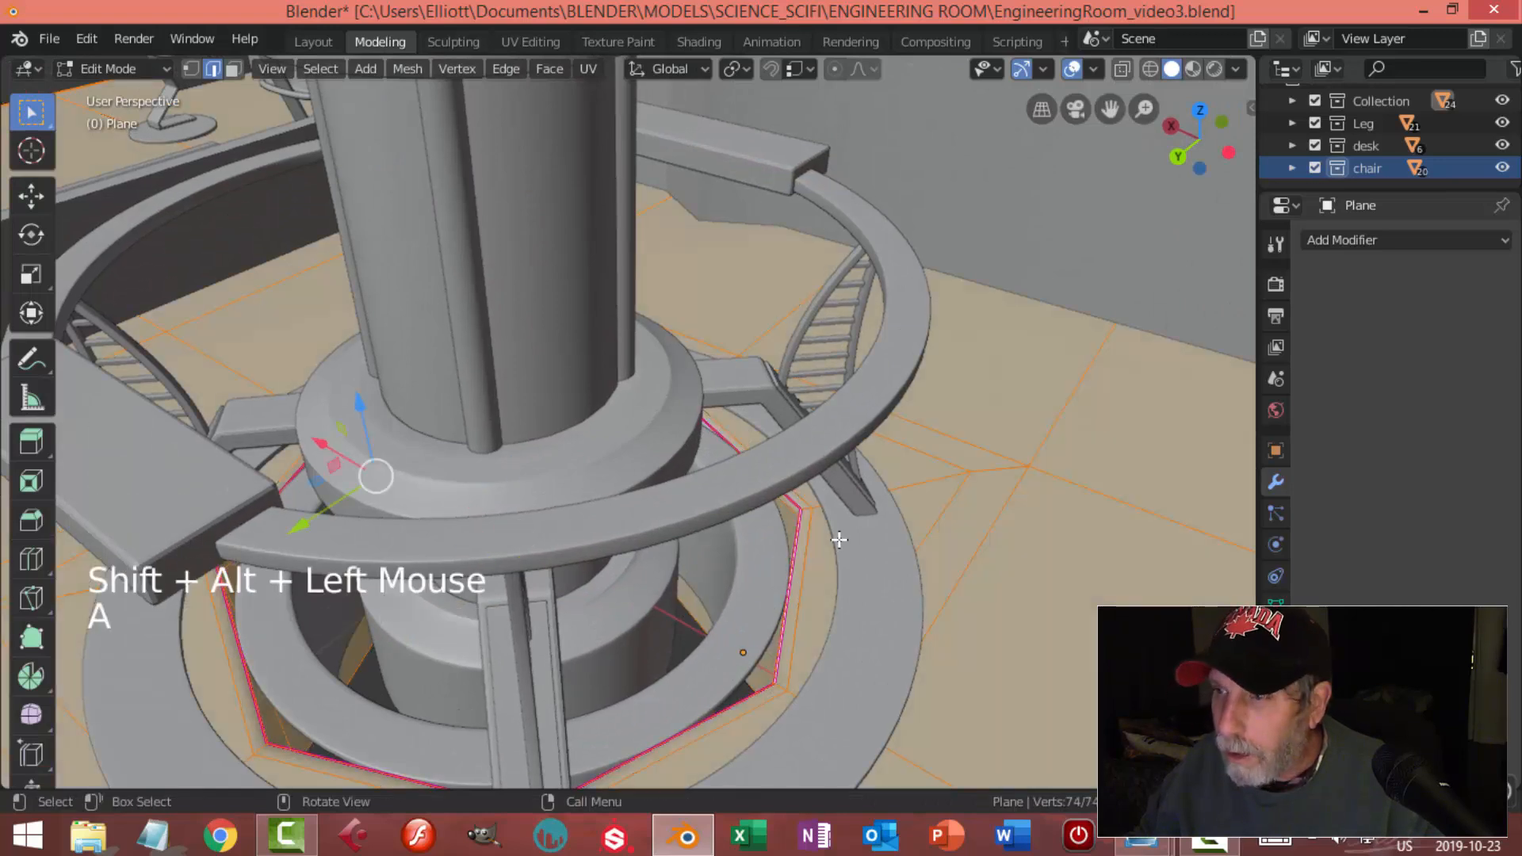
key(n)
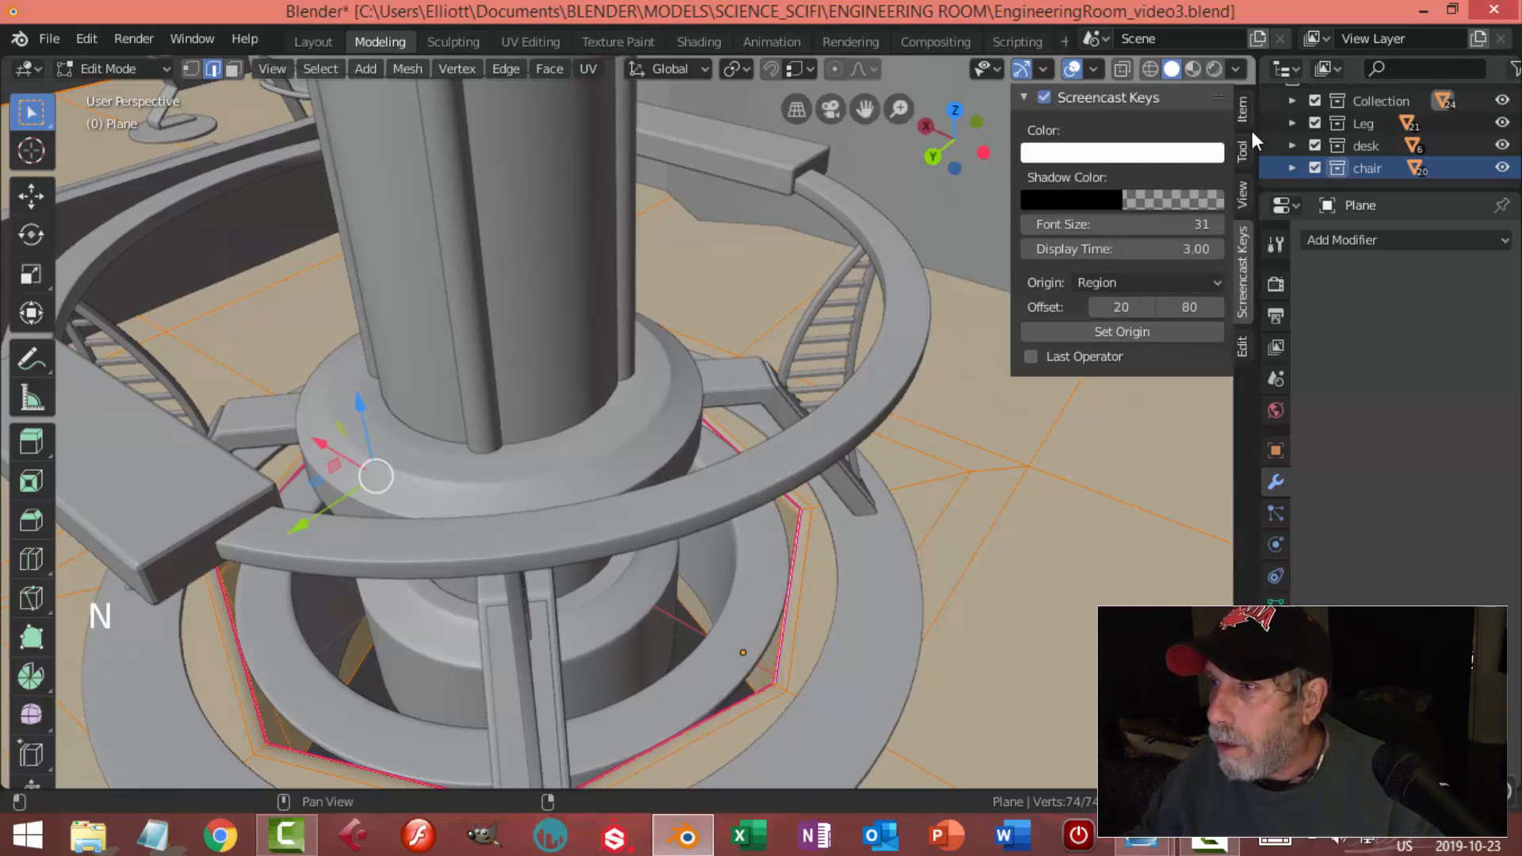
click(1249, 108)
drag(1194, 346, 1054, 345)
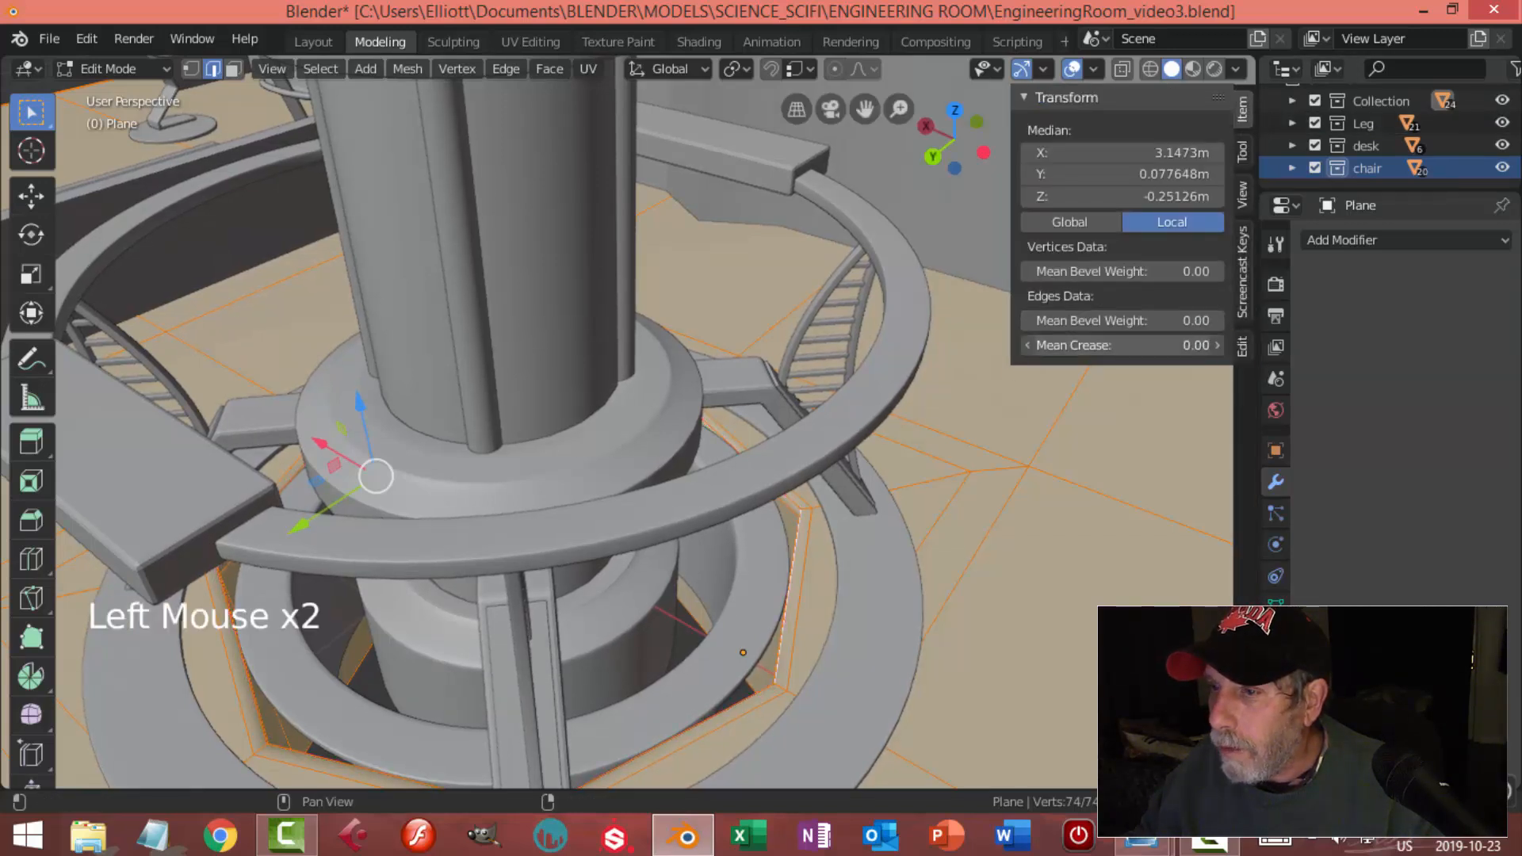
key(alt+a)
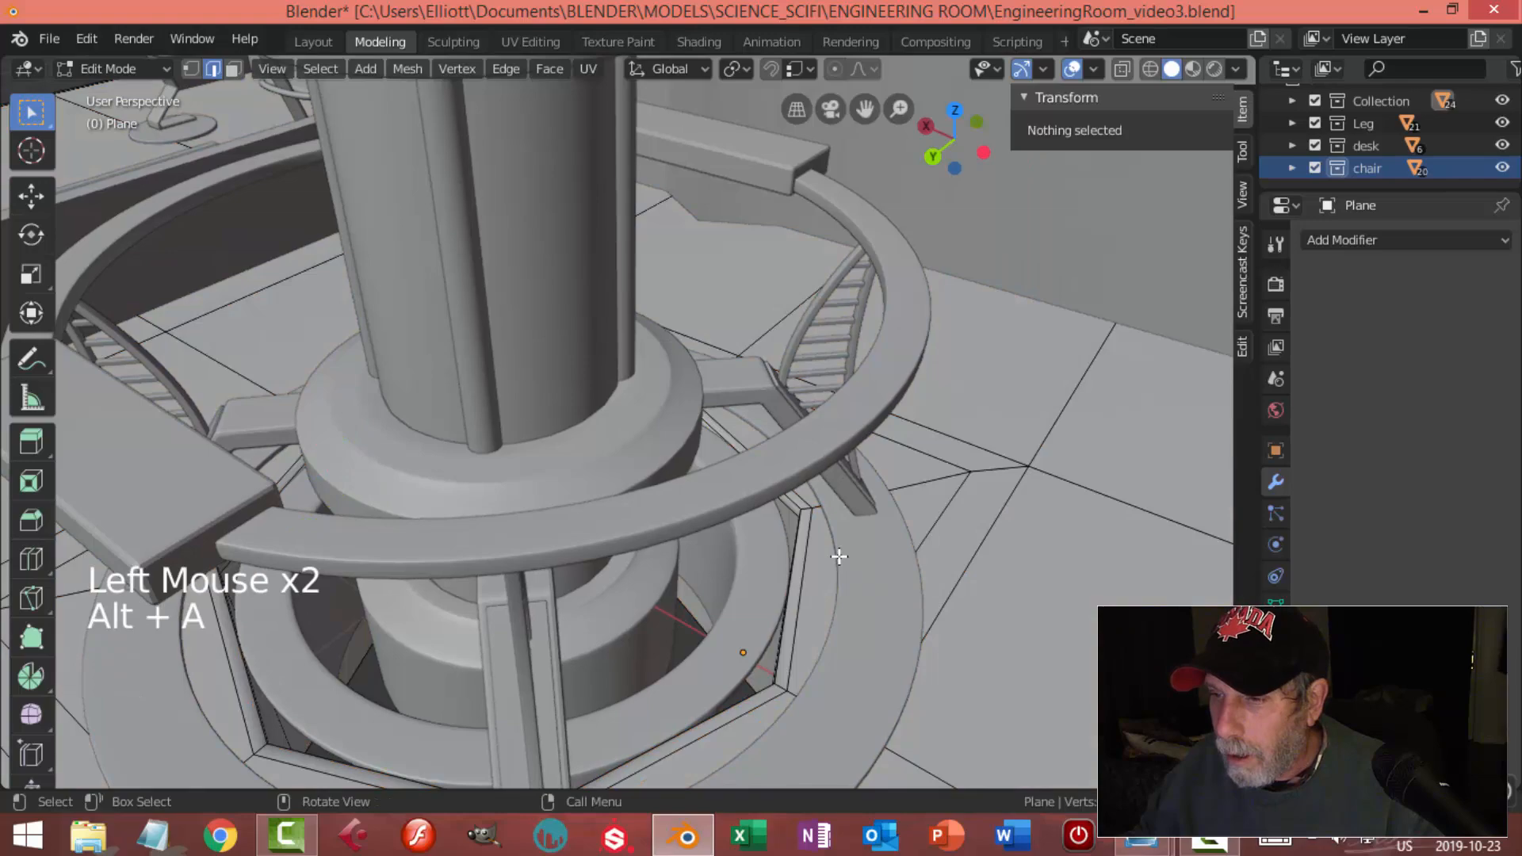
Select the edge loop around the floor opening, then leave Edit Mode and save the file
alt+shift+click(799, 529)
middle_drag(900, 567, 987, 492)
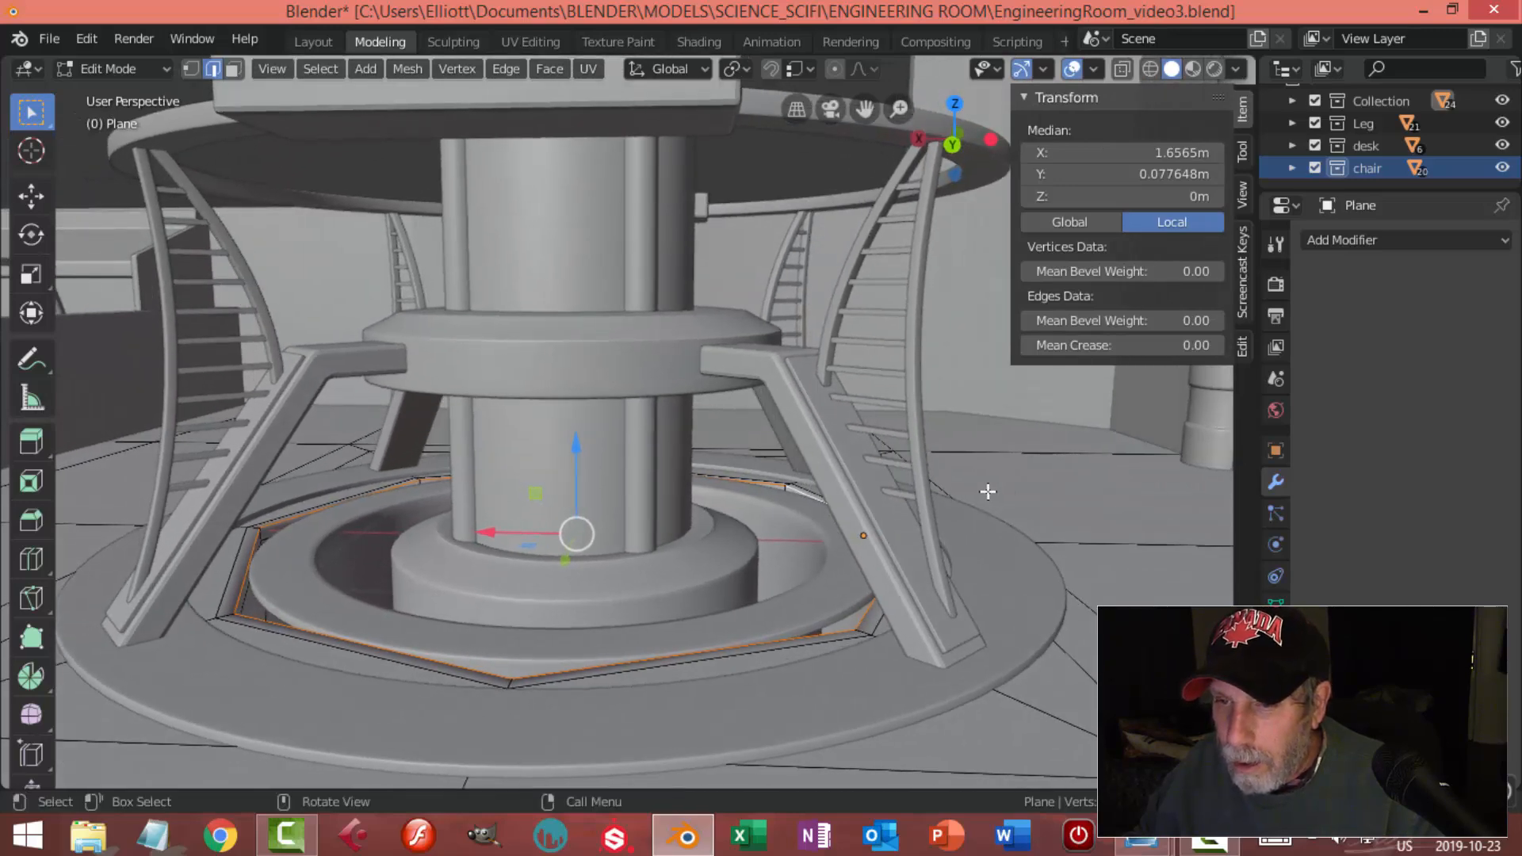
key(Tab)
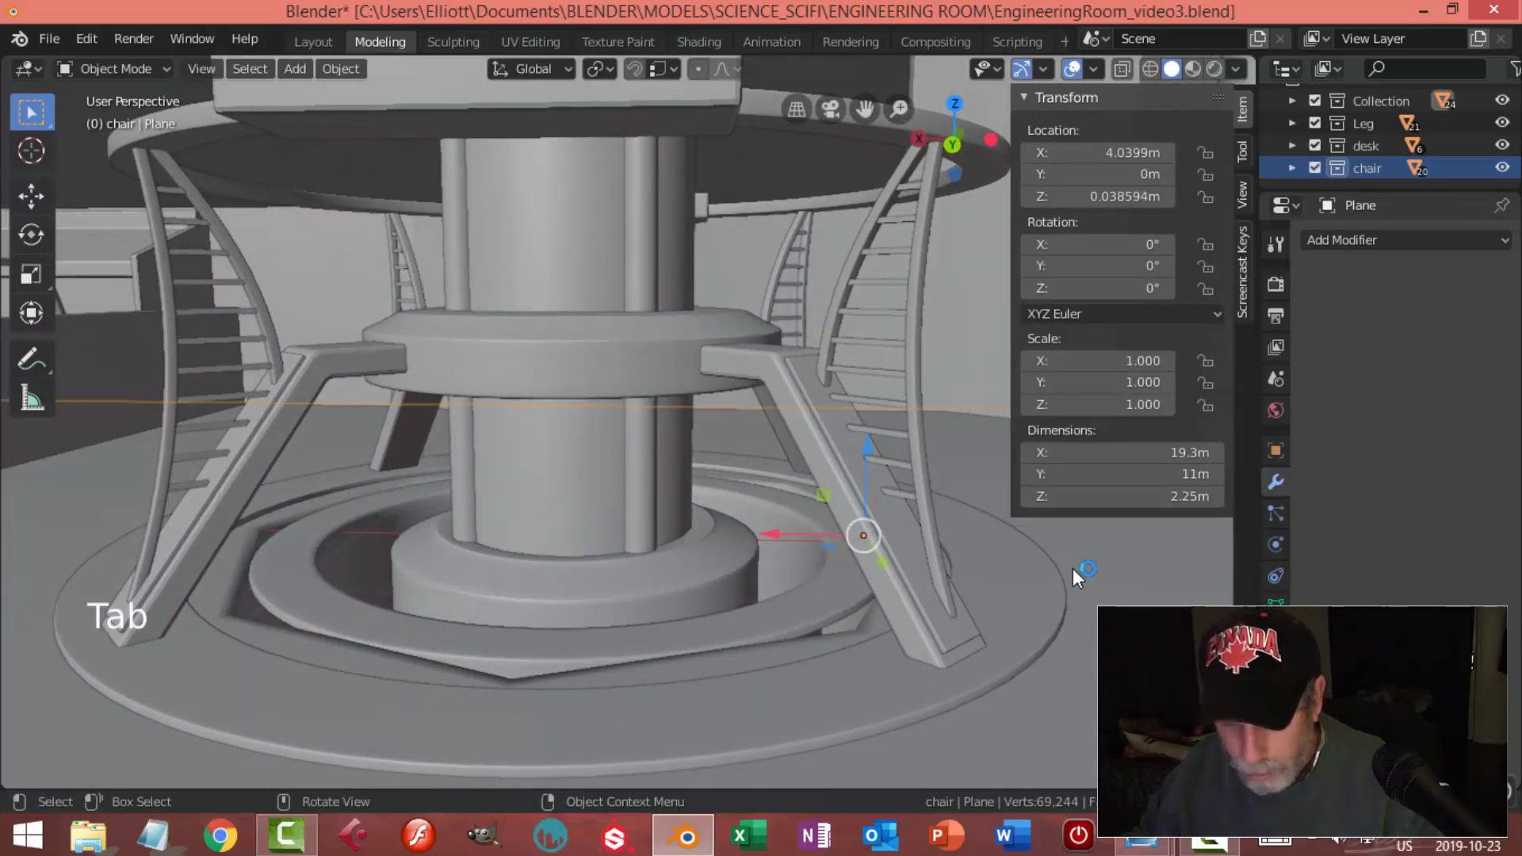
key(n)
key(ctrl+s)
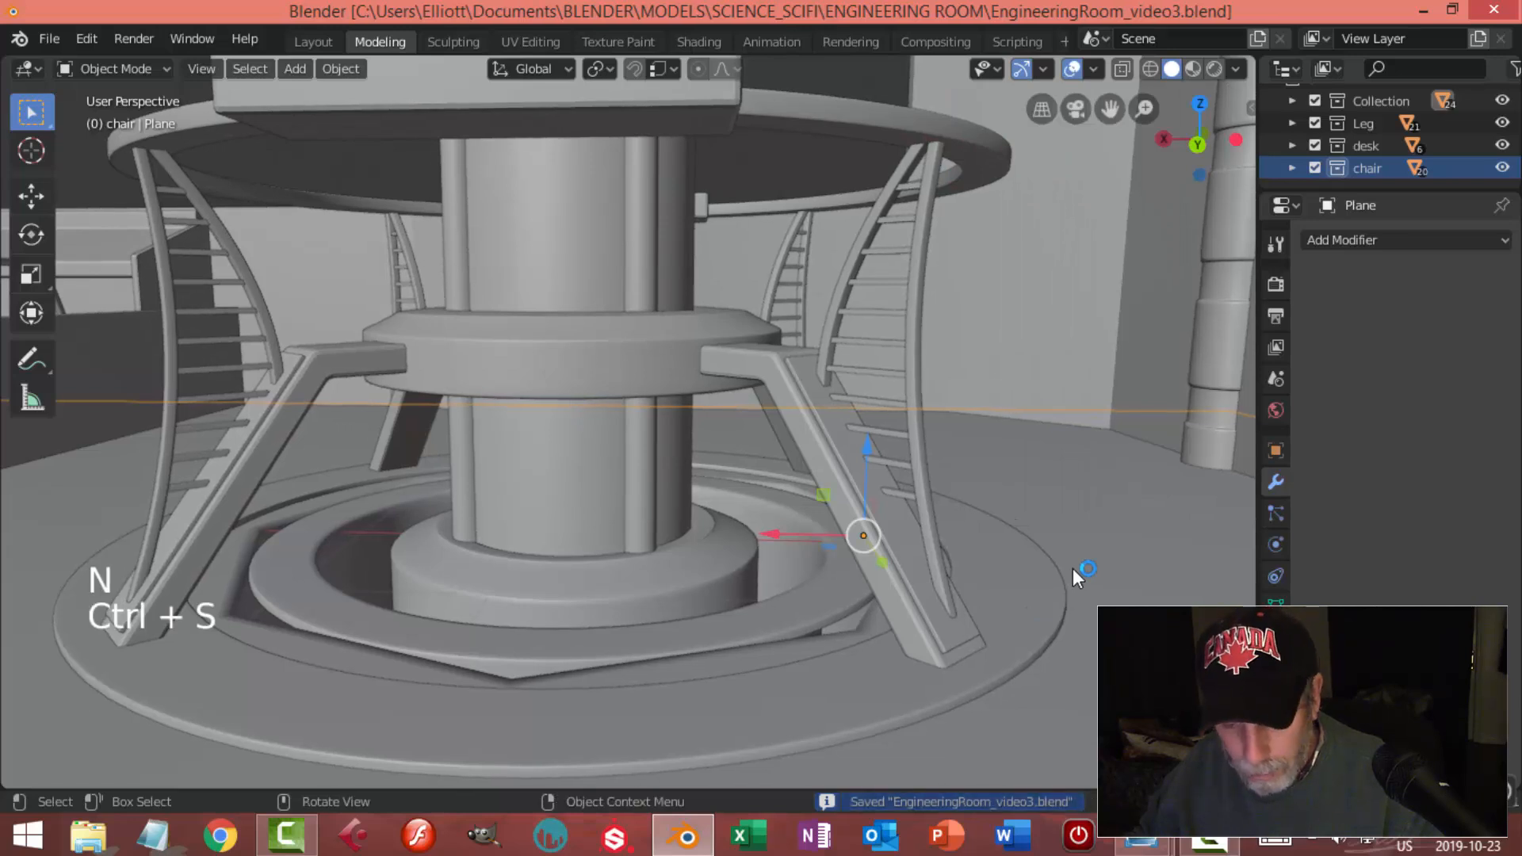
Isolate the floor object and enter Edit Mode with the octagonal opening in view
key(shift+h)
middle_drag(1077, 601, 1044, 627)
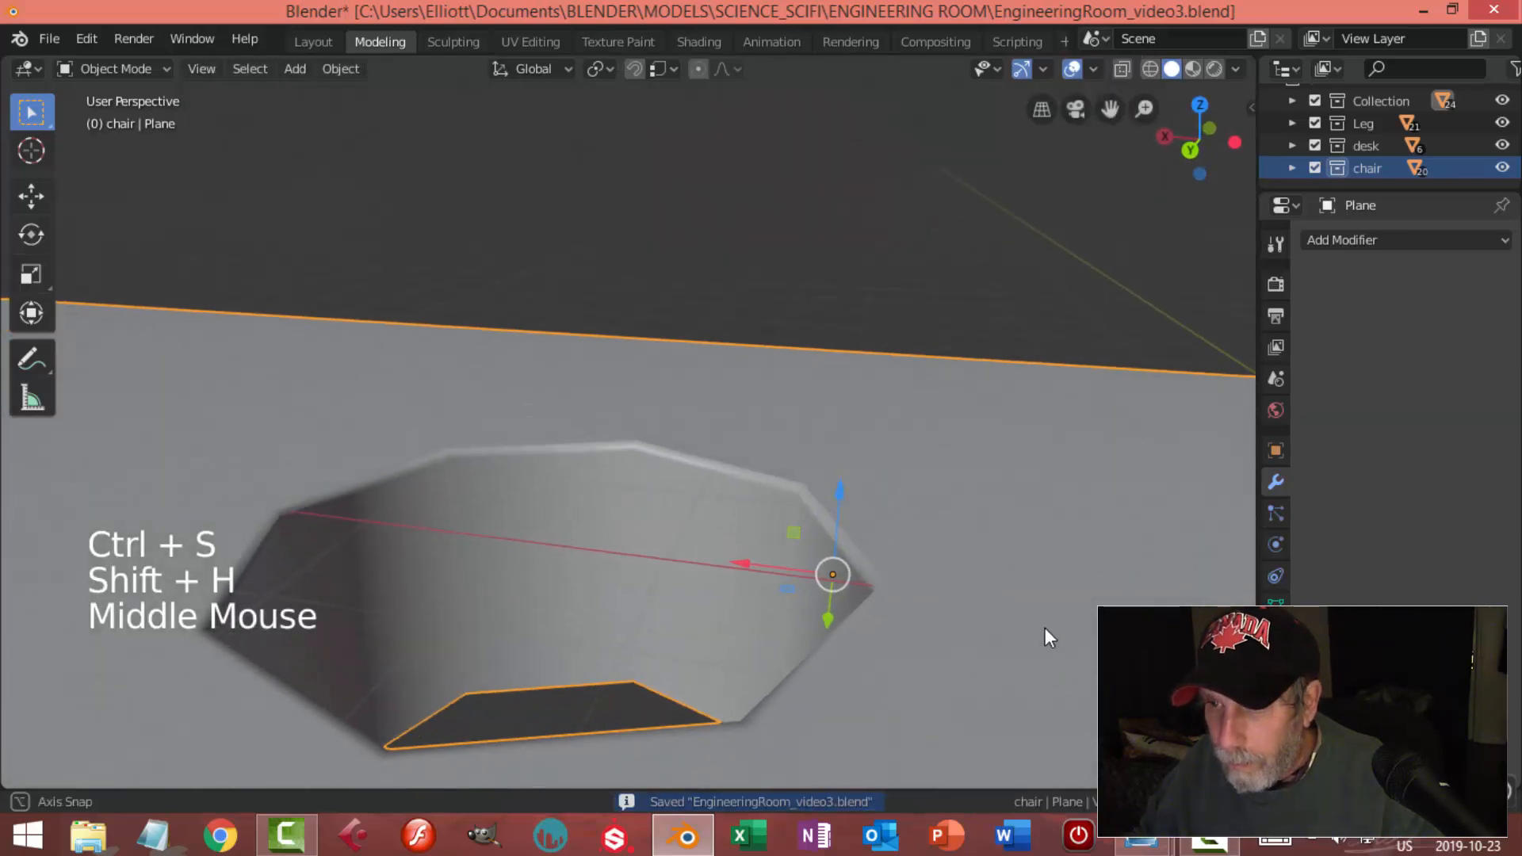
key(Tab)
middle_drag(757, 590, 699, 610)
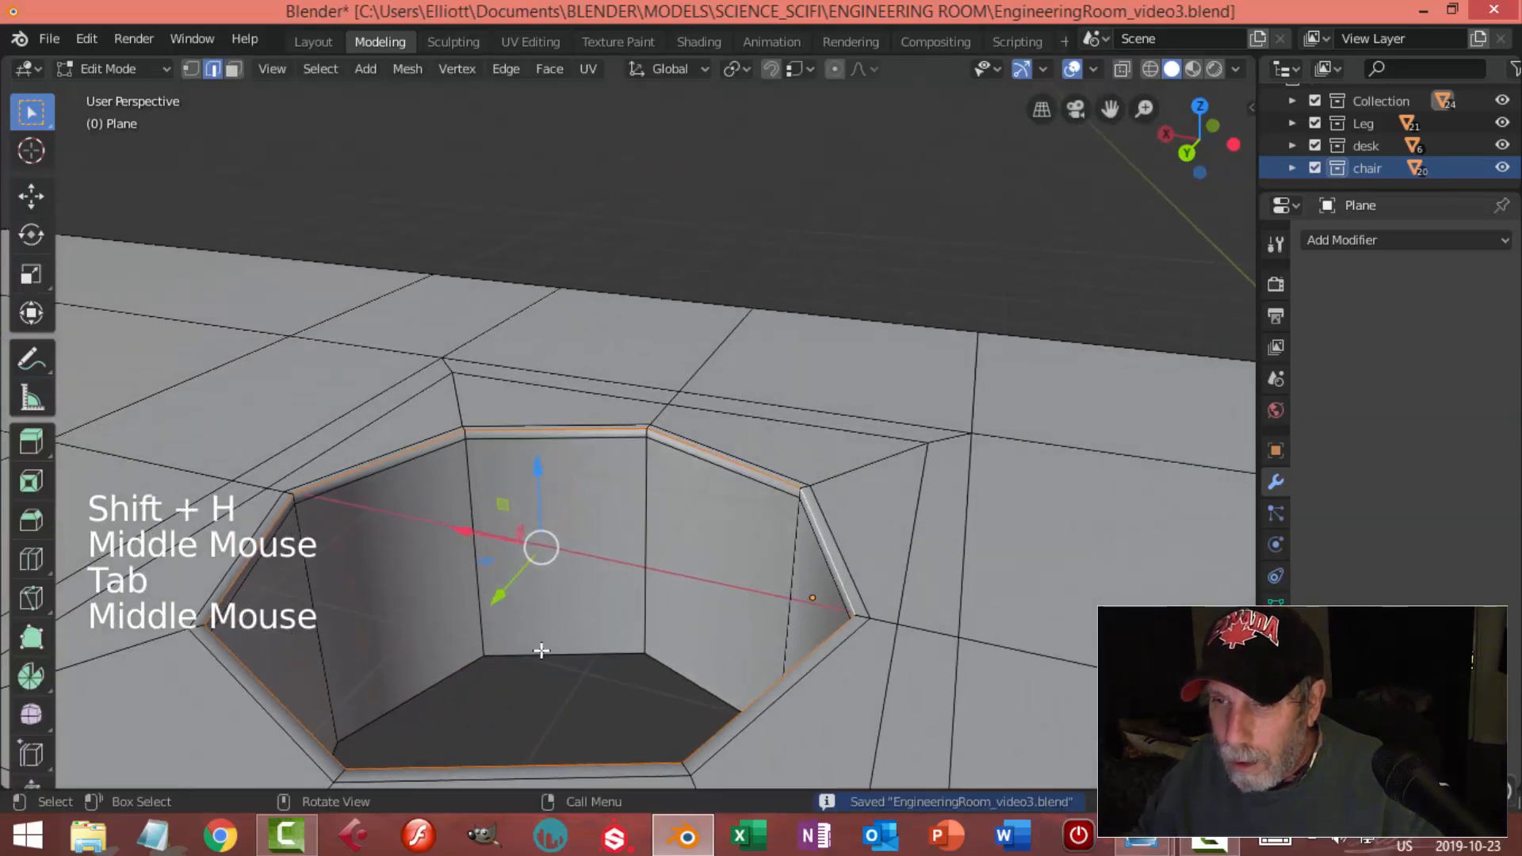
Delete the inner wall and rim faces of the floor's octagonal opening
key(alt+a)
key(3)
alt+shift+click(487, 554)
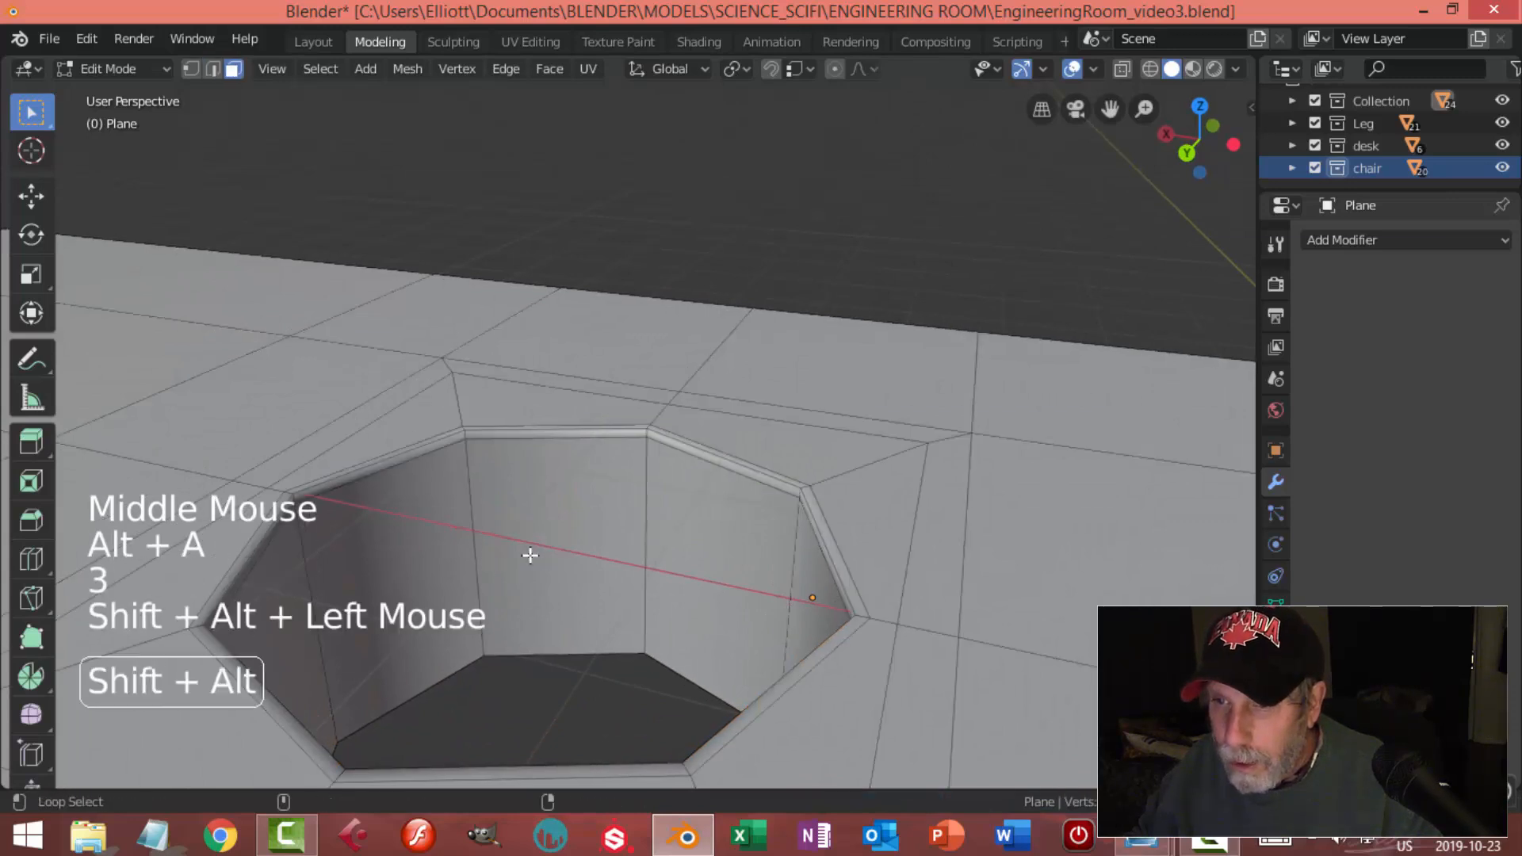
key(ctrl+KP_Add)
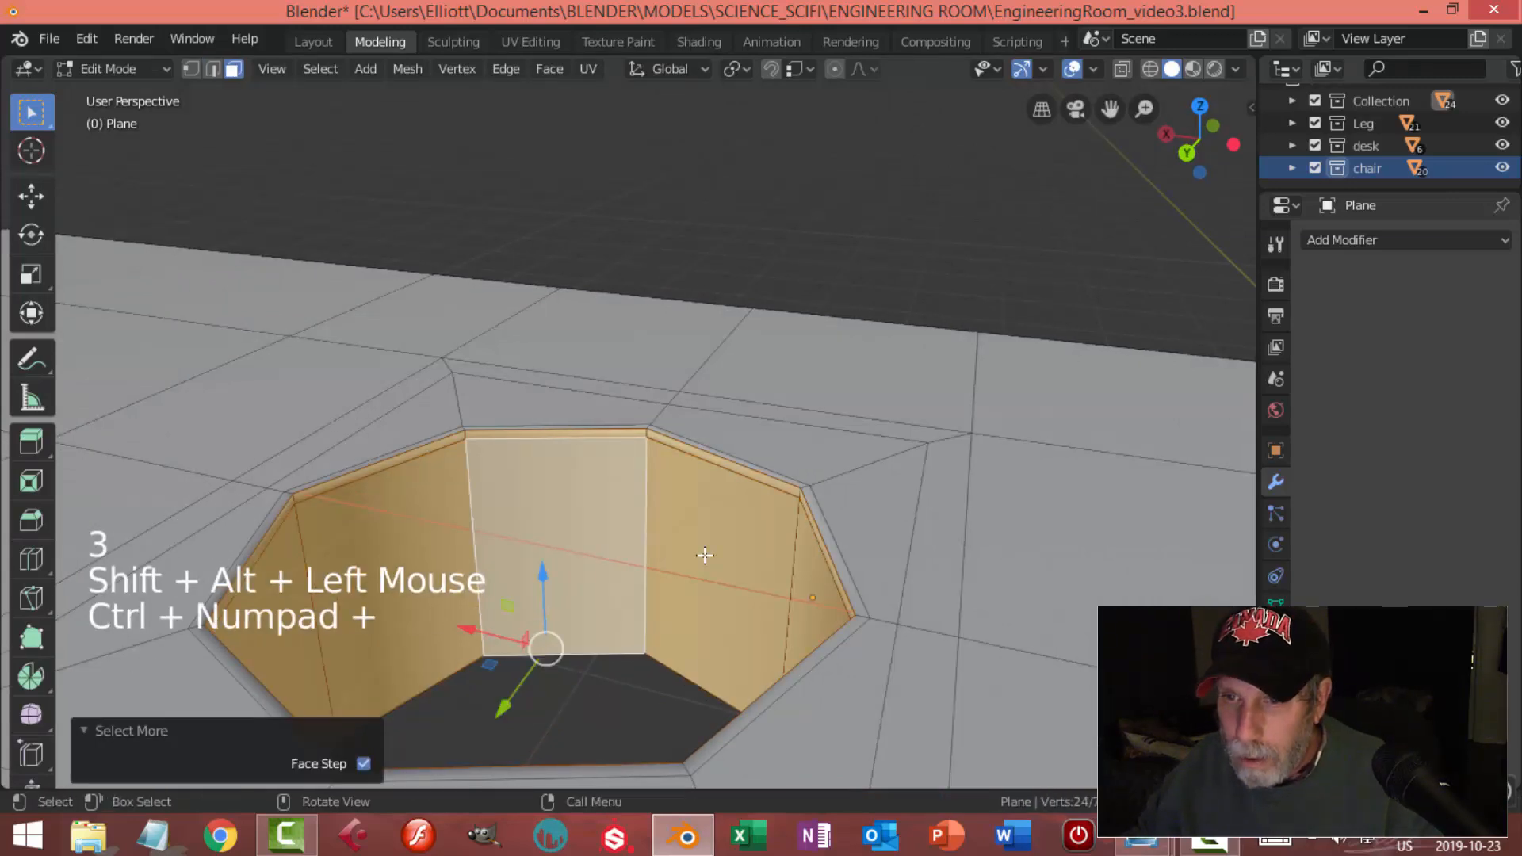
key(ctrl+KP_Add)
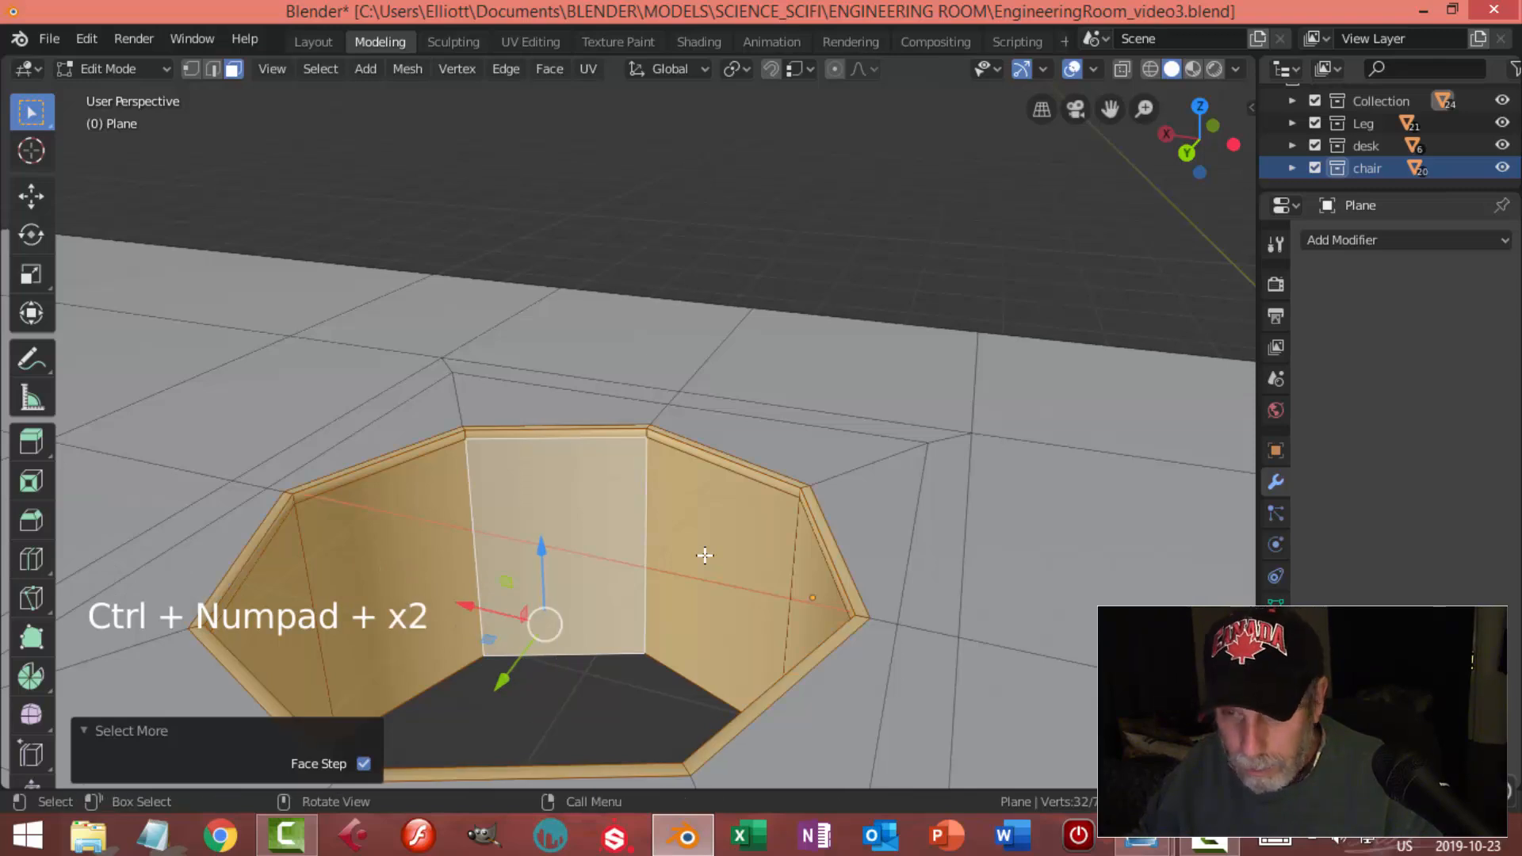
key(x)
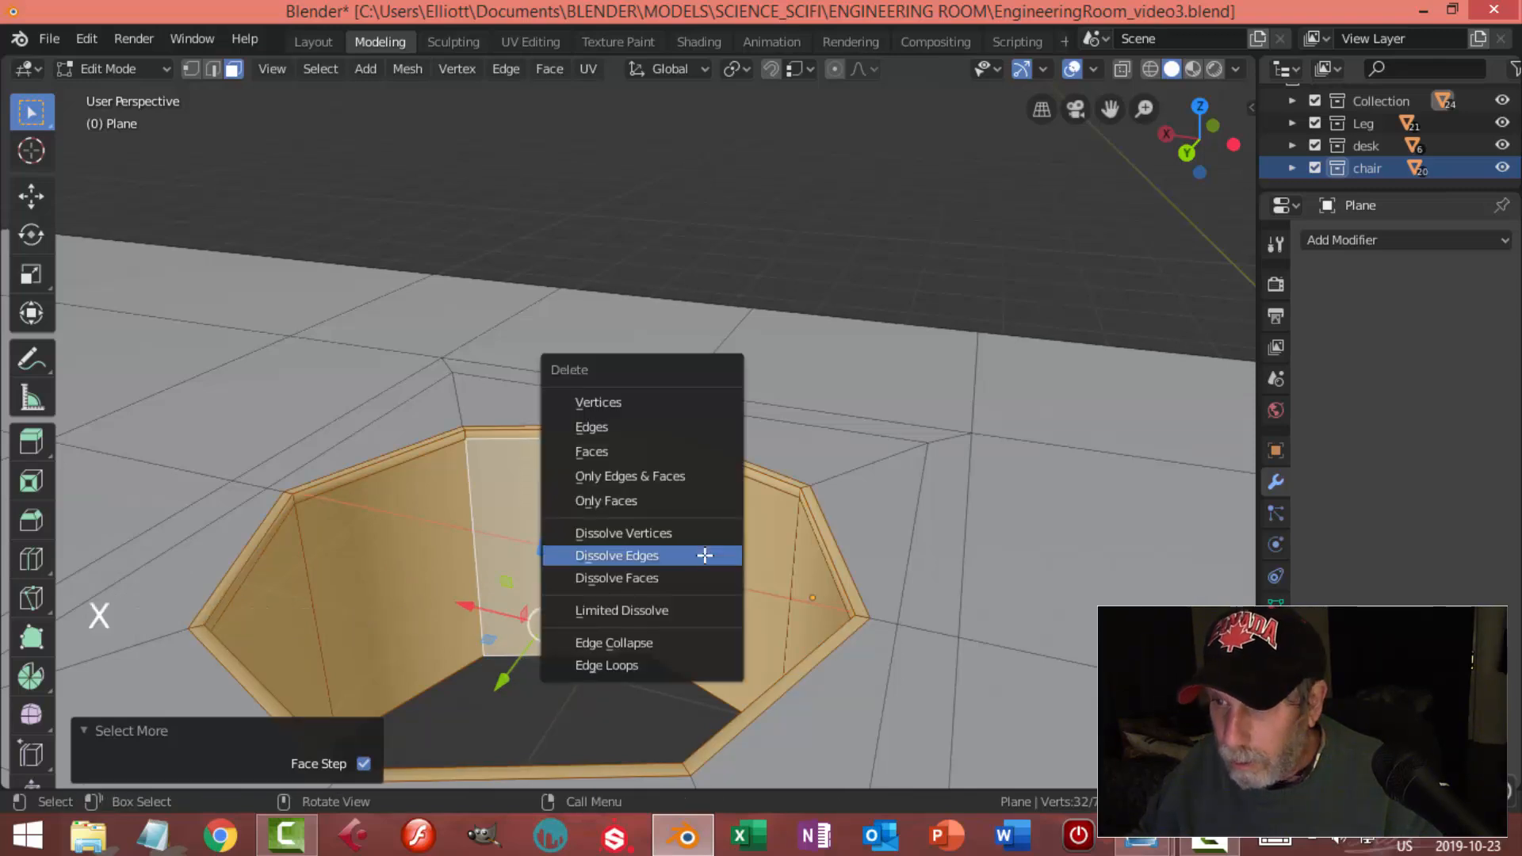
click(659, 451)
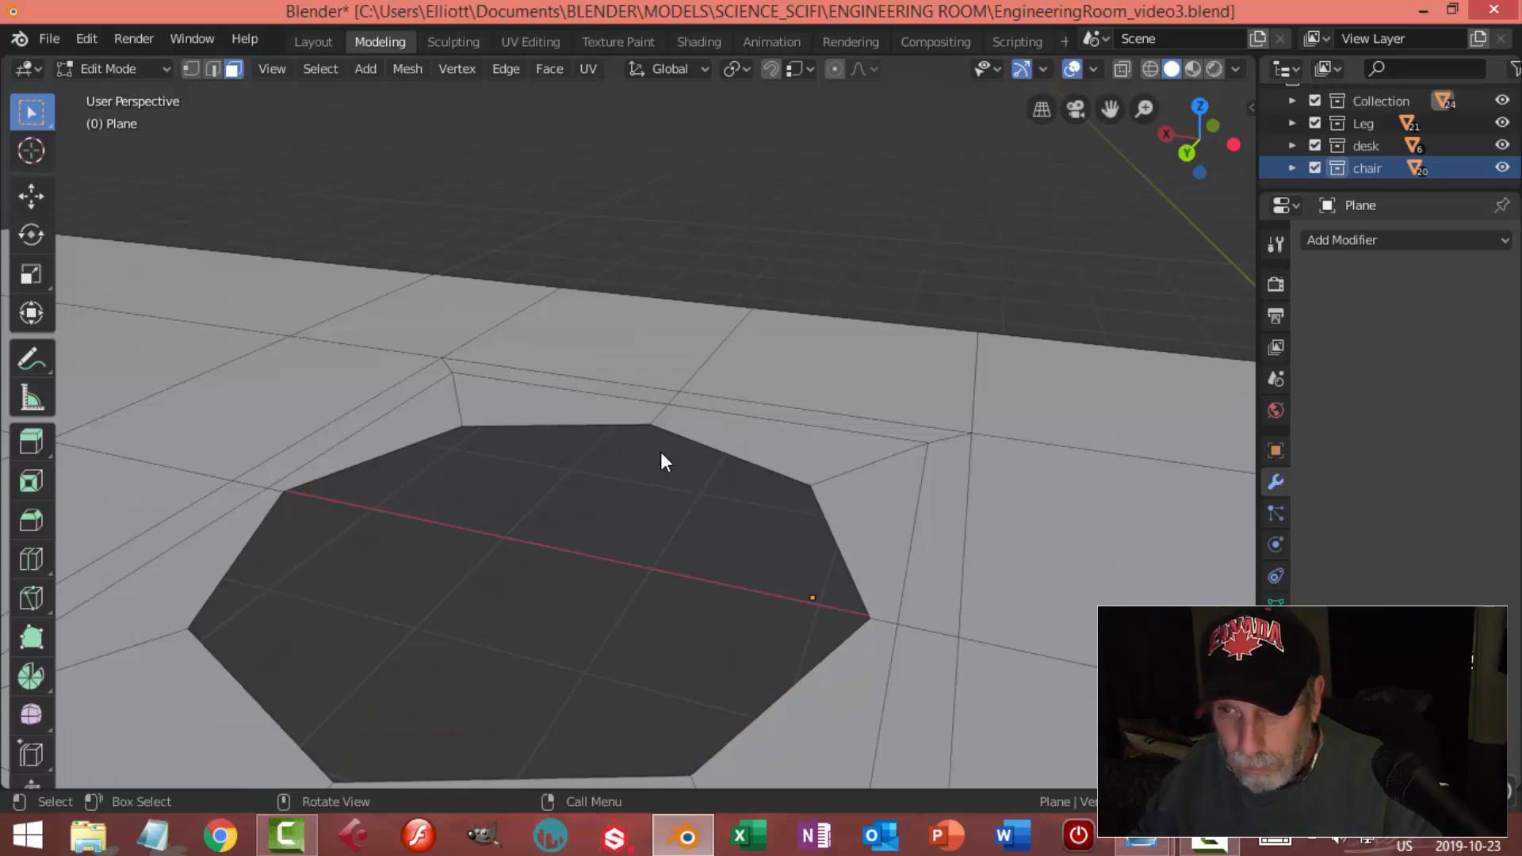
Scale the opening's border edge loop to about 0.9 in X and Y only, then leave Edit Mode
key(2)
alt+shift+click(680, 434)
key(s)
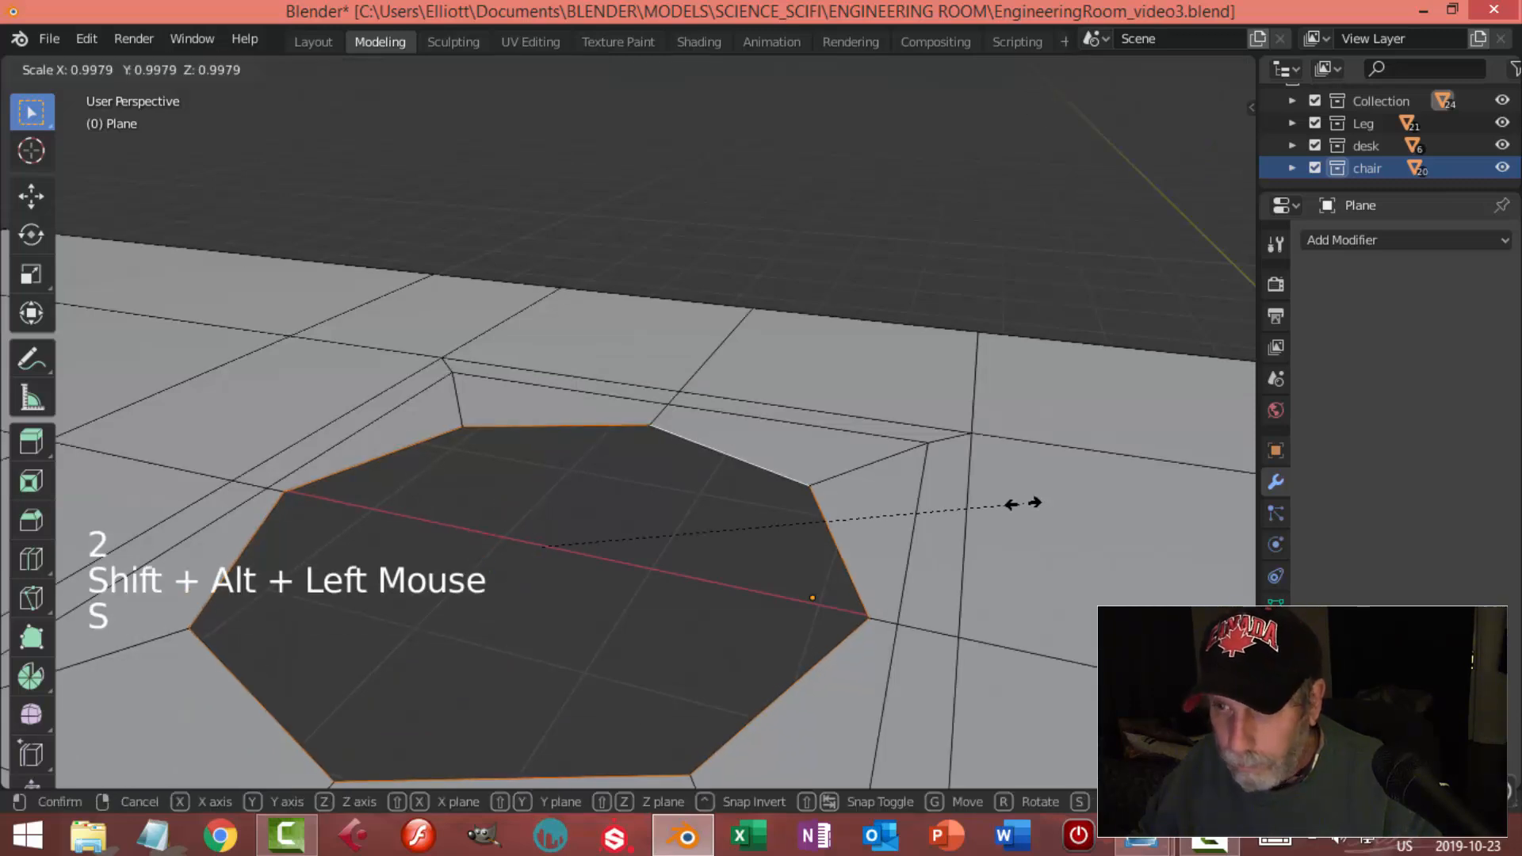
click(983, 500)
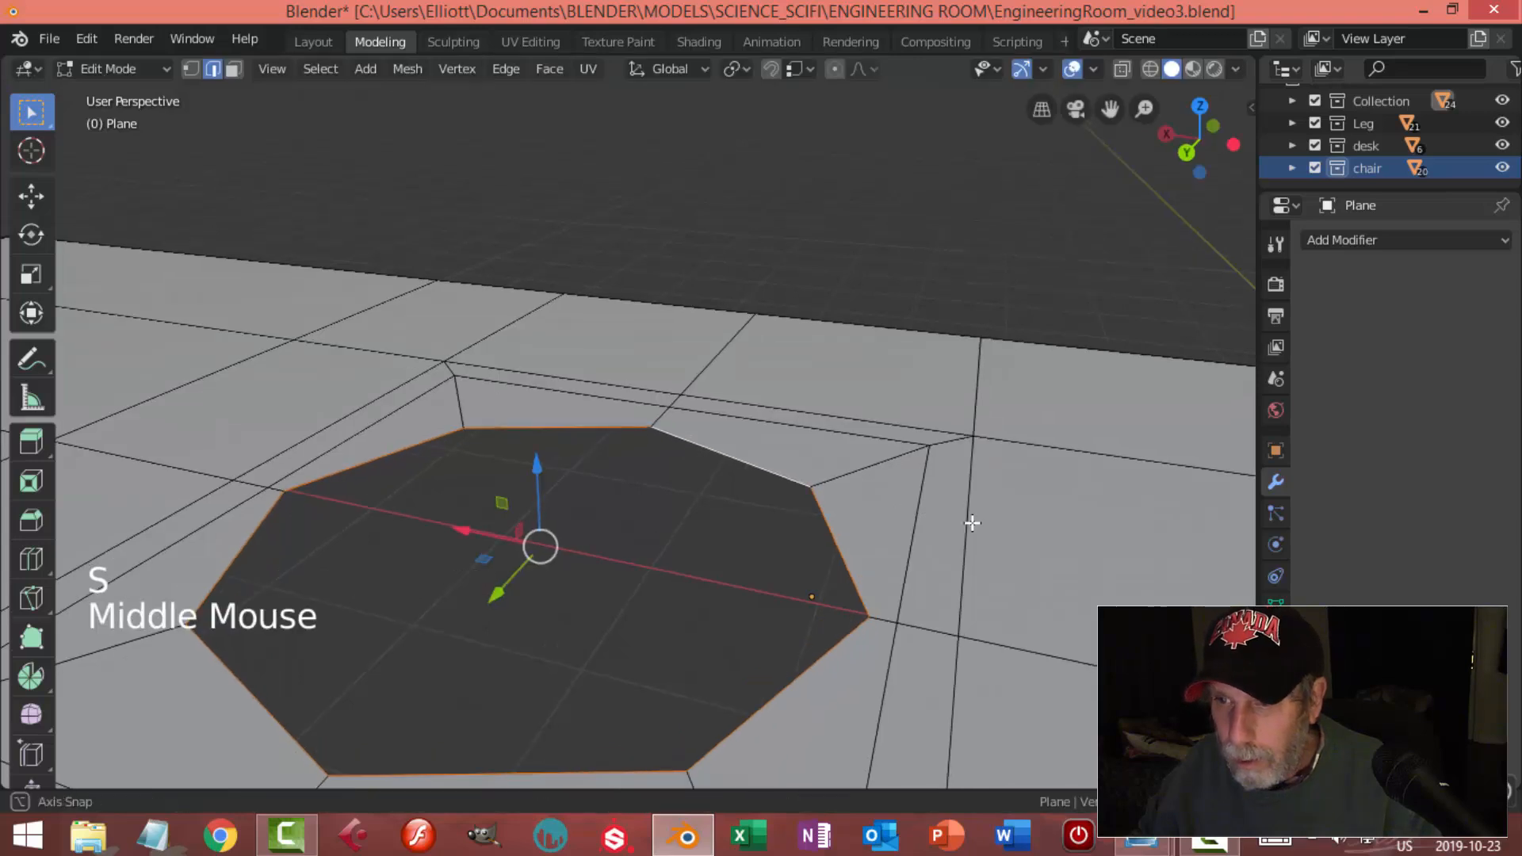
middle_drag(978, 536, 965, 499)
key(s)
key(shift+z)
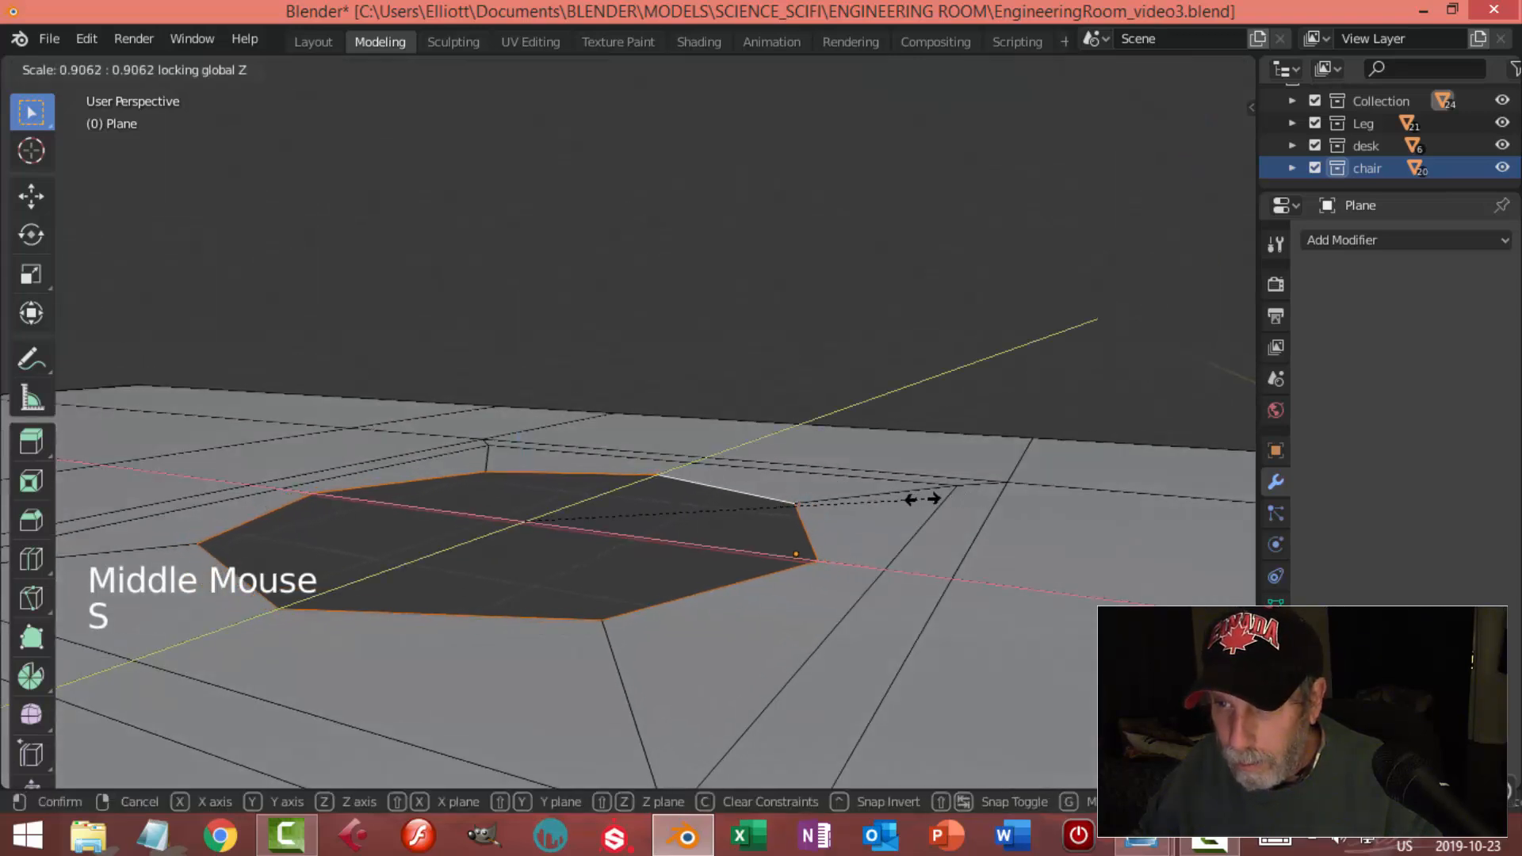
click(912, 499)
key(Tab)
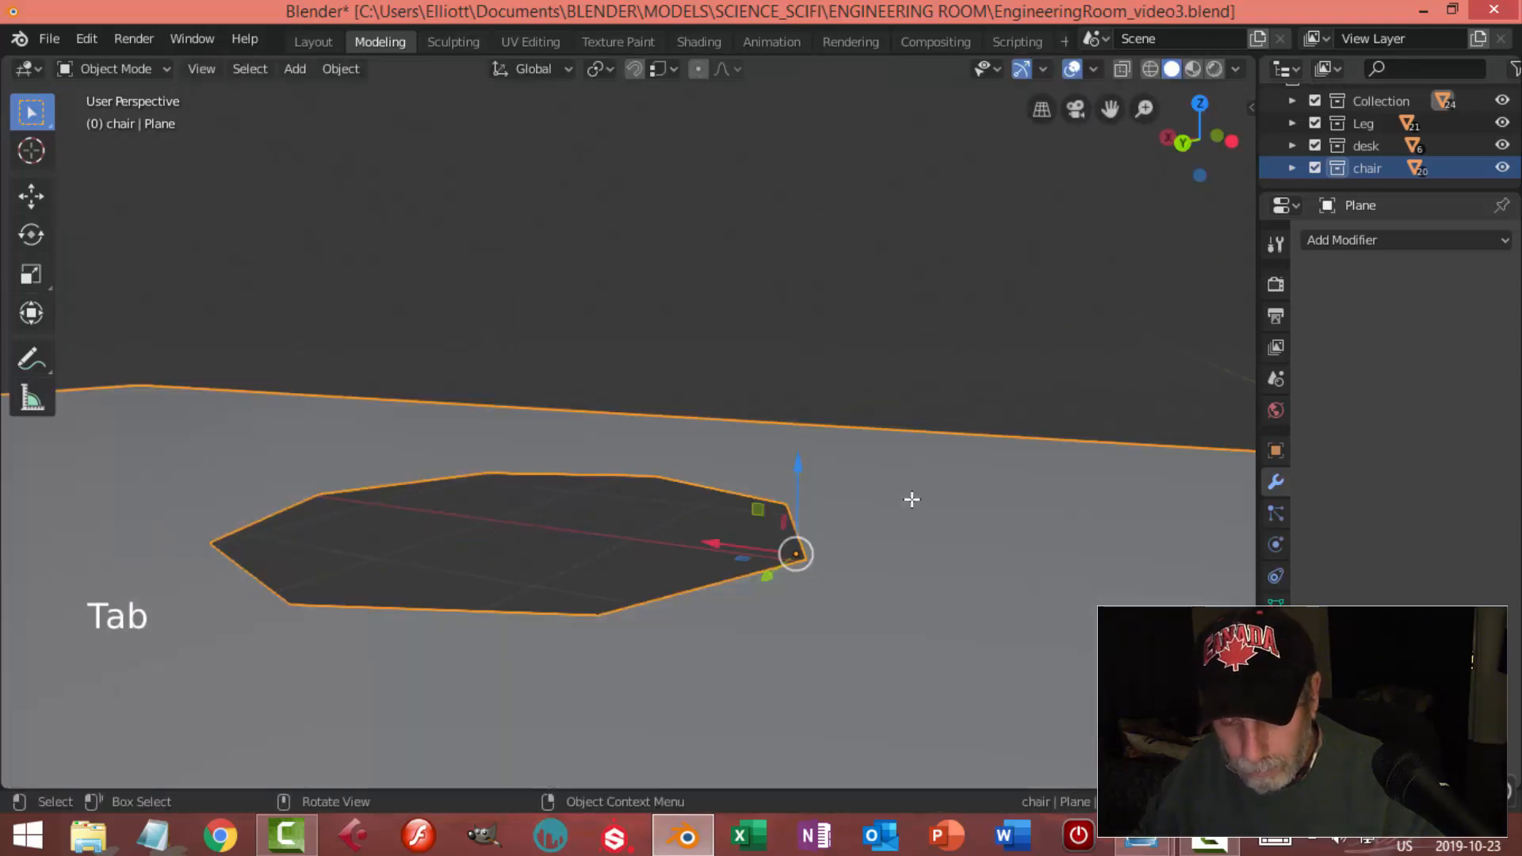
Unhide all objects, clear the selection and inspect the room around the column base and beneath the floor
key(alt+h)
key(alt+a)
middle_drag(875, 523, 920, 521)
scroll(866, 530, down, 4)
scroll(869, 574, down, 3)
middle_drag(886, 596, 376, 515)
scroll(749, 496, up, 3)
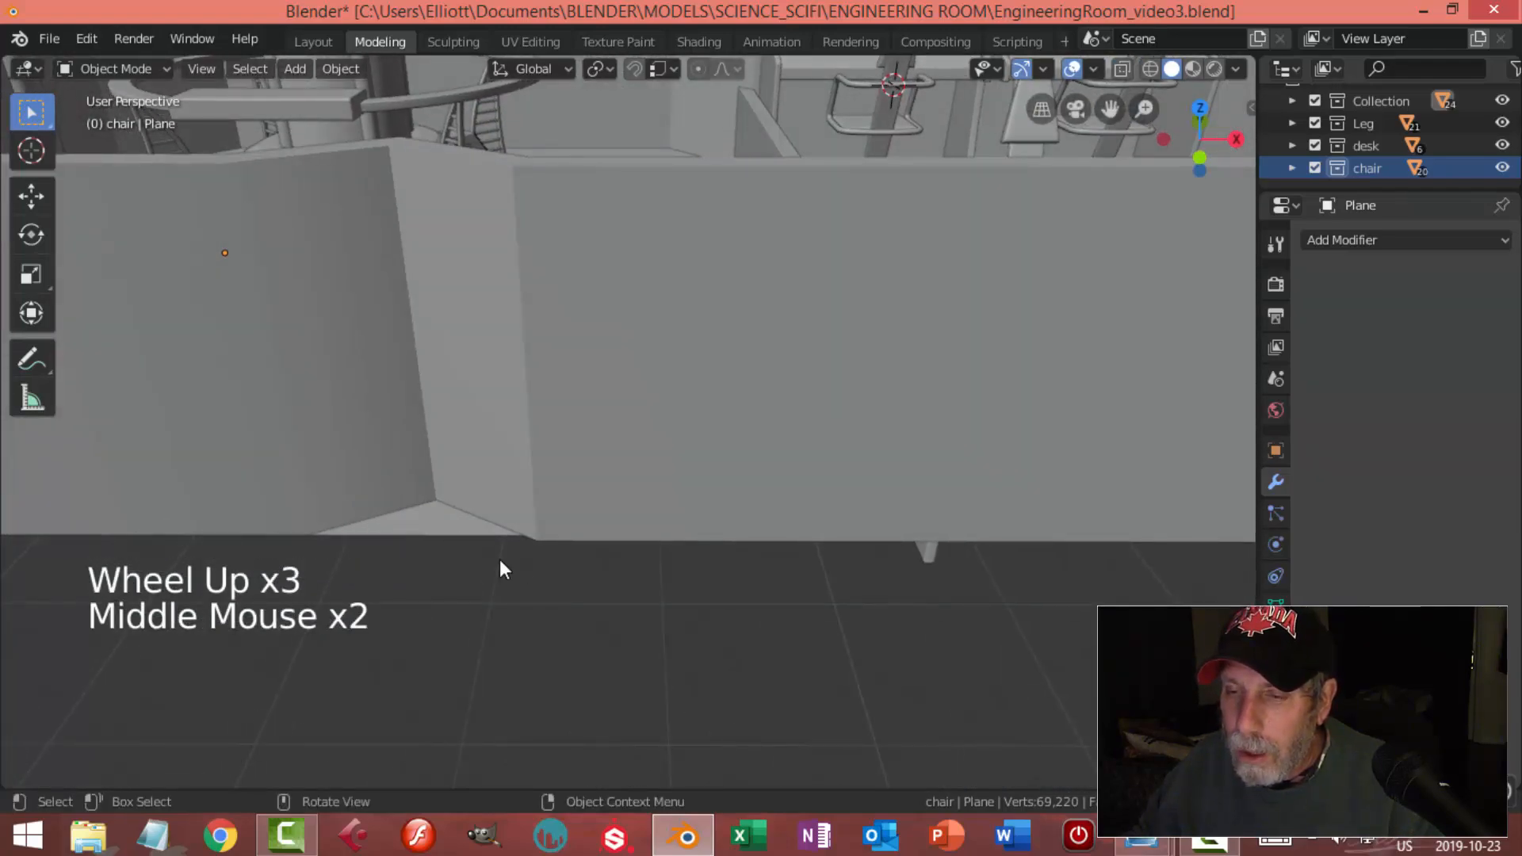
scroll(564, 533, down, 2)
middle_drag(564, 532, 659, 408)
scroll(598, 374, up, 2)
scroll(601, 451, up, 3)
Raise the well liner slightly along Z and deselect it
shift+middle_drag(601, 450, 831, 359)
scroll(849, 475, up, 3)
click(830, 360)
drag(578, 249, 577, 244)
key(alt+a)
Add an edge loop around the well liner with an edge slide of about 0.89, then return to Object Mode
mouse_move(858, 350)
middle_down()
mouse_move(831, 395)
mouse_move(849, 370)
middle_up()
click(863, 336)
key(Tab)
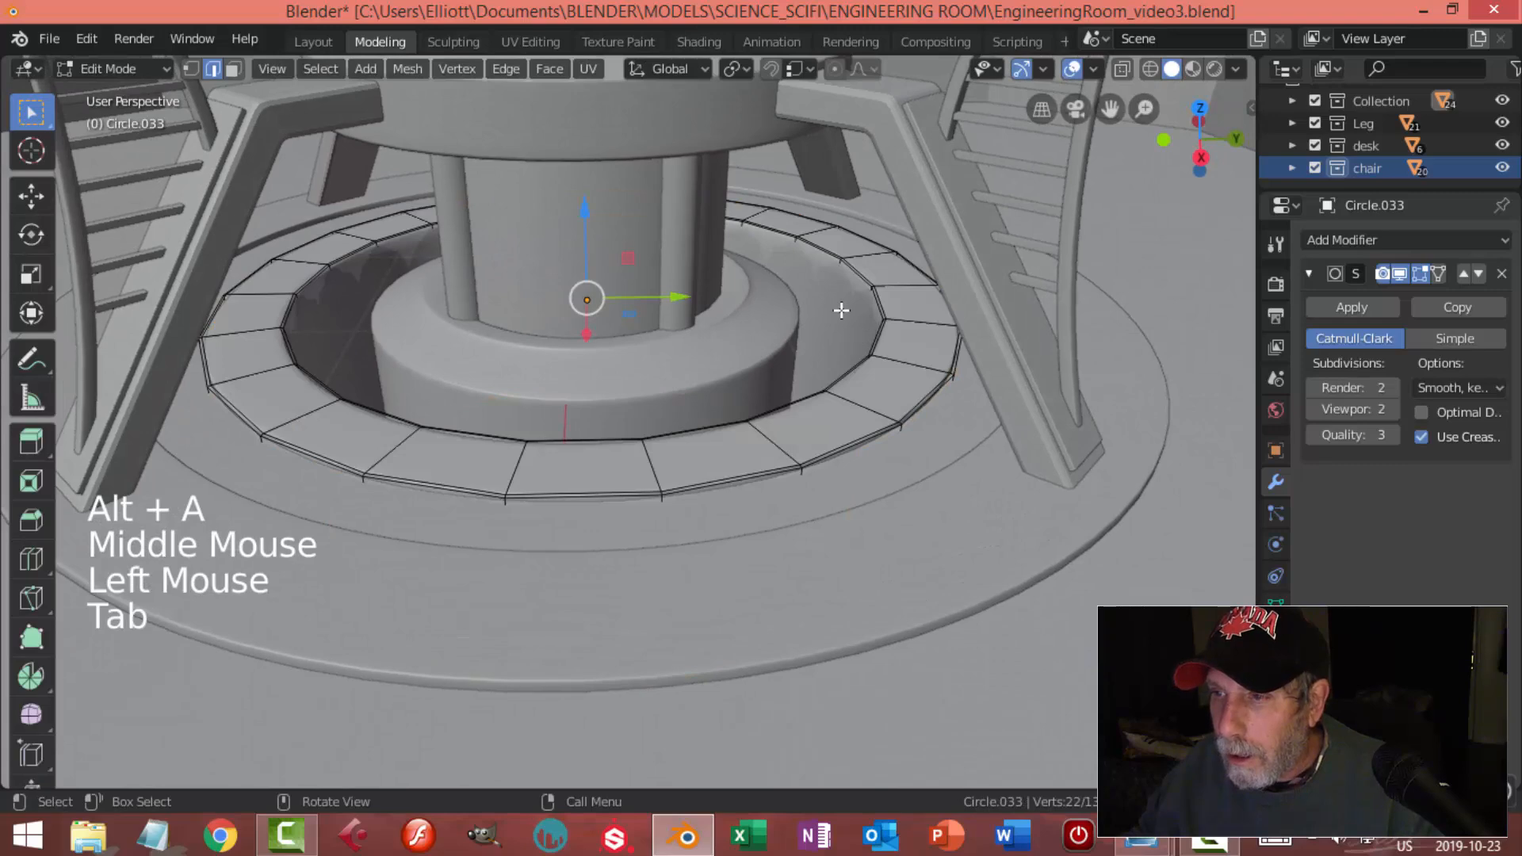
scroll(911, 262, up, 2)
key(ctrl+r)
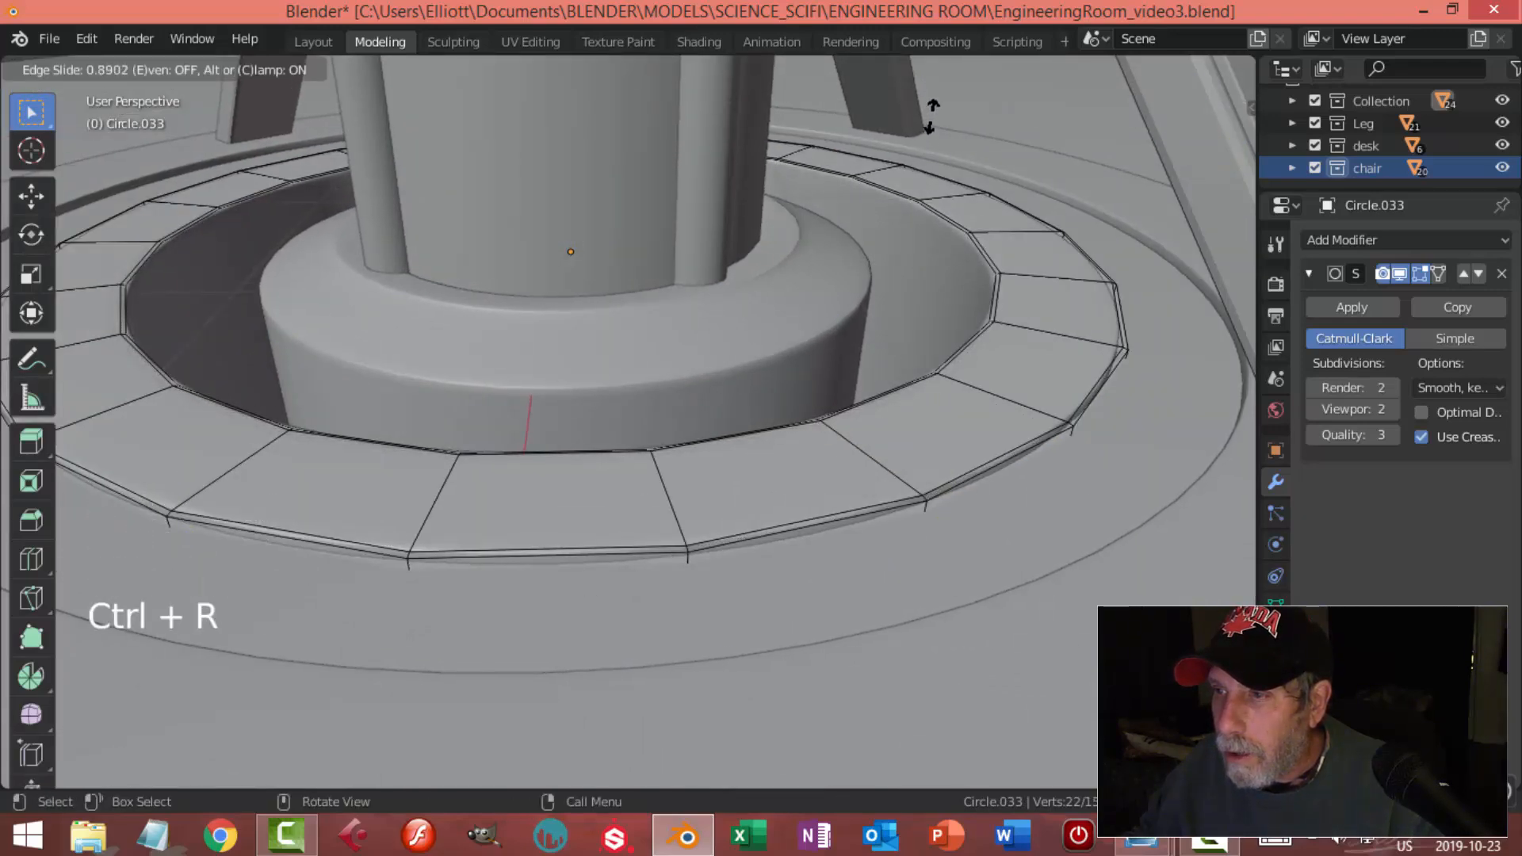
click(931, 120)
key(Tab)
scroll(971, 325, down, 3)
key(alt+a)
Set the well liner's origin to its geometry and snap the 3D cursor to it
middle_drag(962, 335, 864, 474)
click(712, 458)
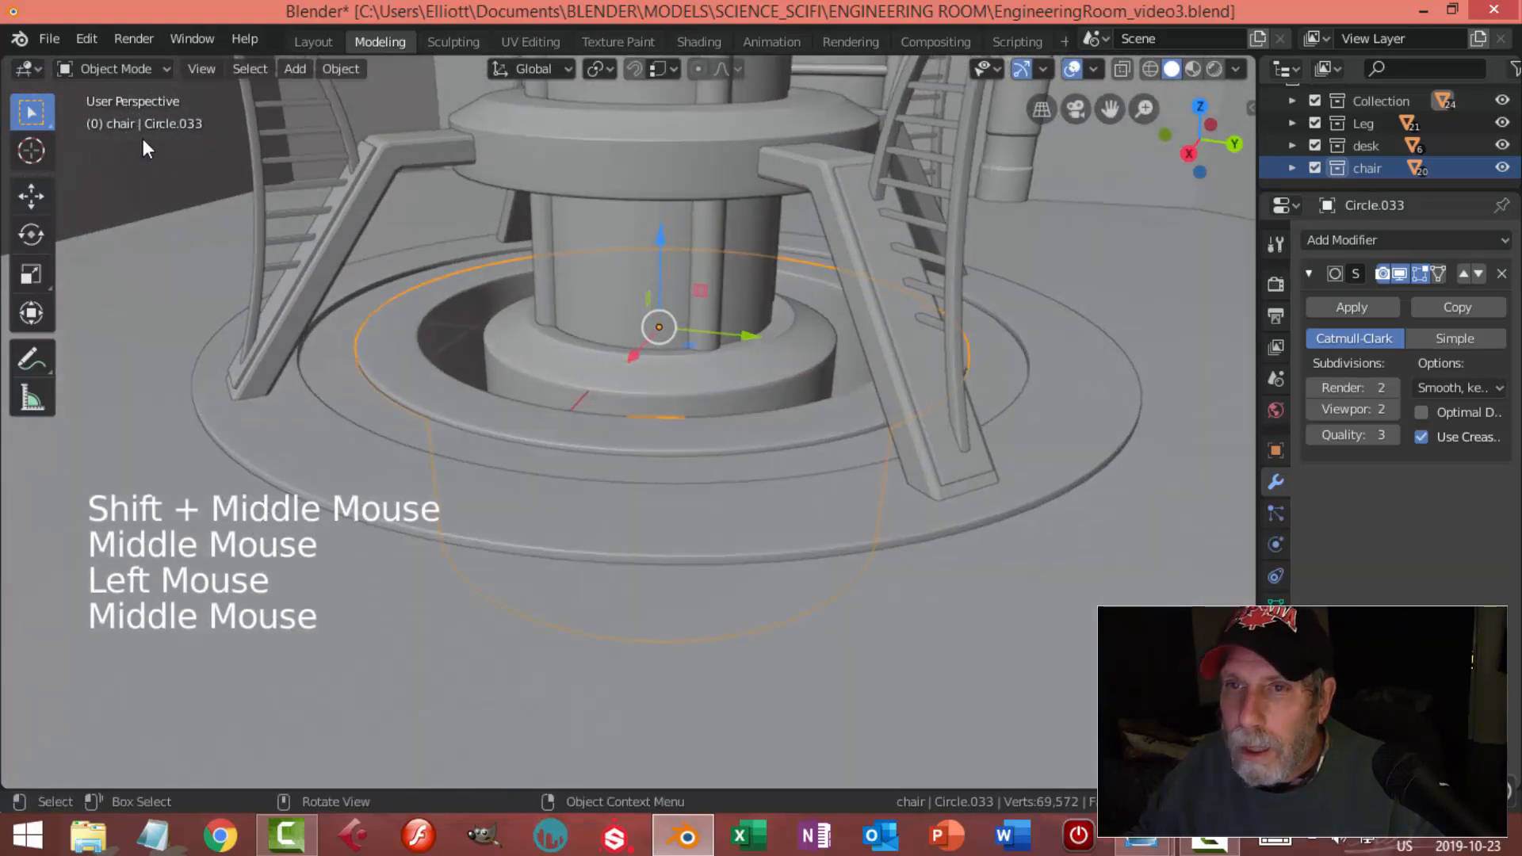
click(347, 72)
mouse_move(447, 117)
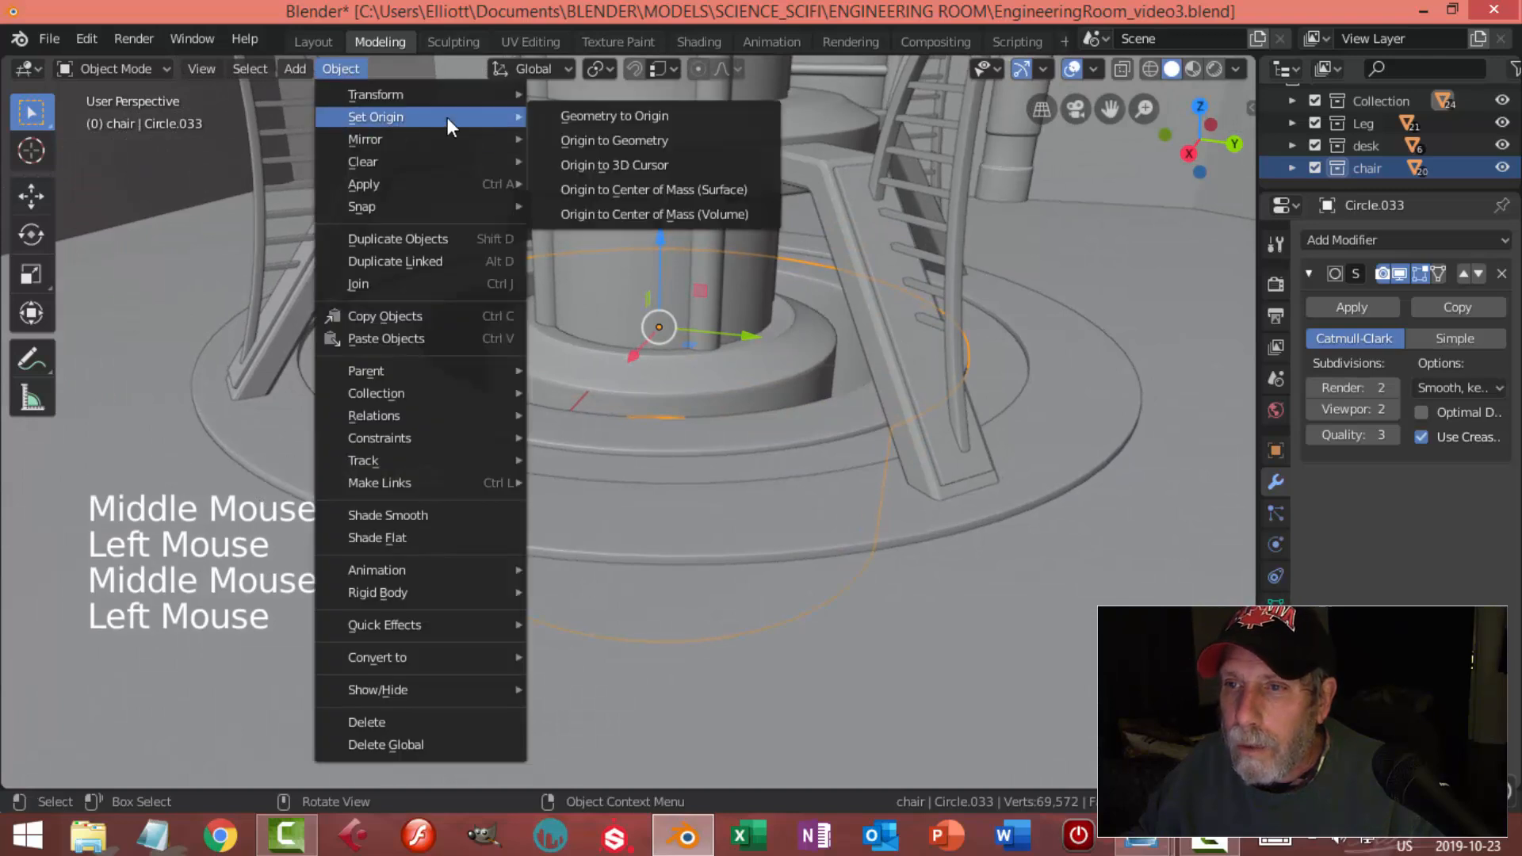
click(621, 141)
key(shift+s)
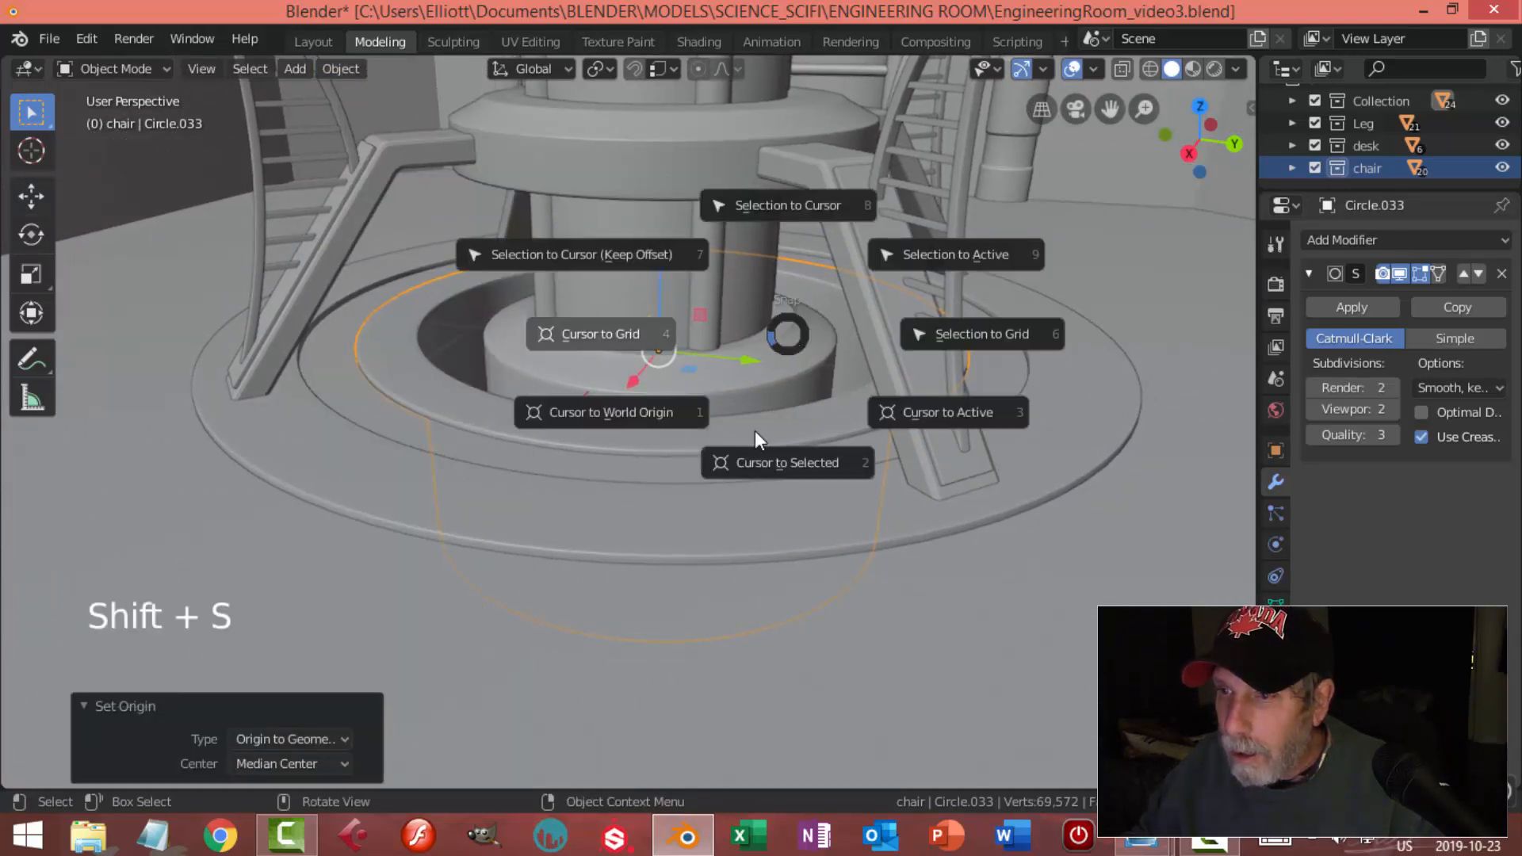
click(771, 452)
Isolate the well liner and add a plane at its centre
middle_drag(770, 452, 804, 428)
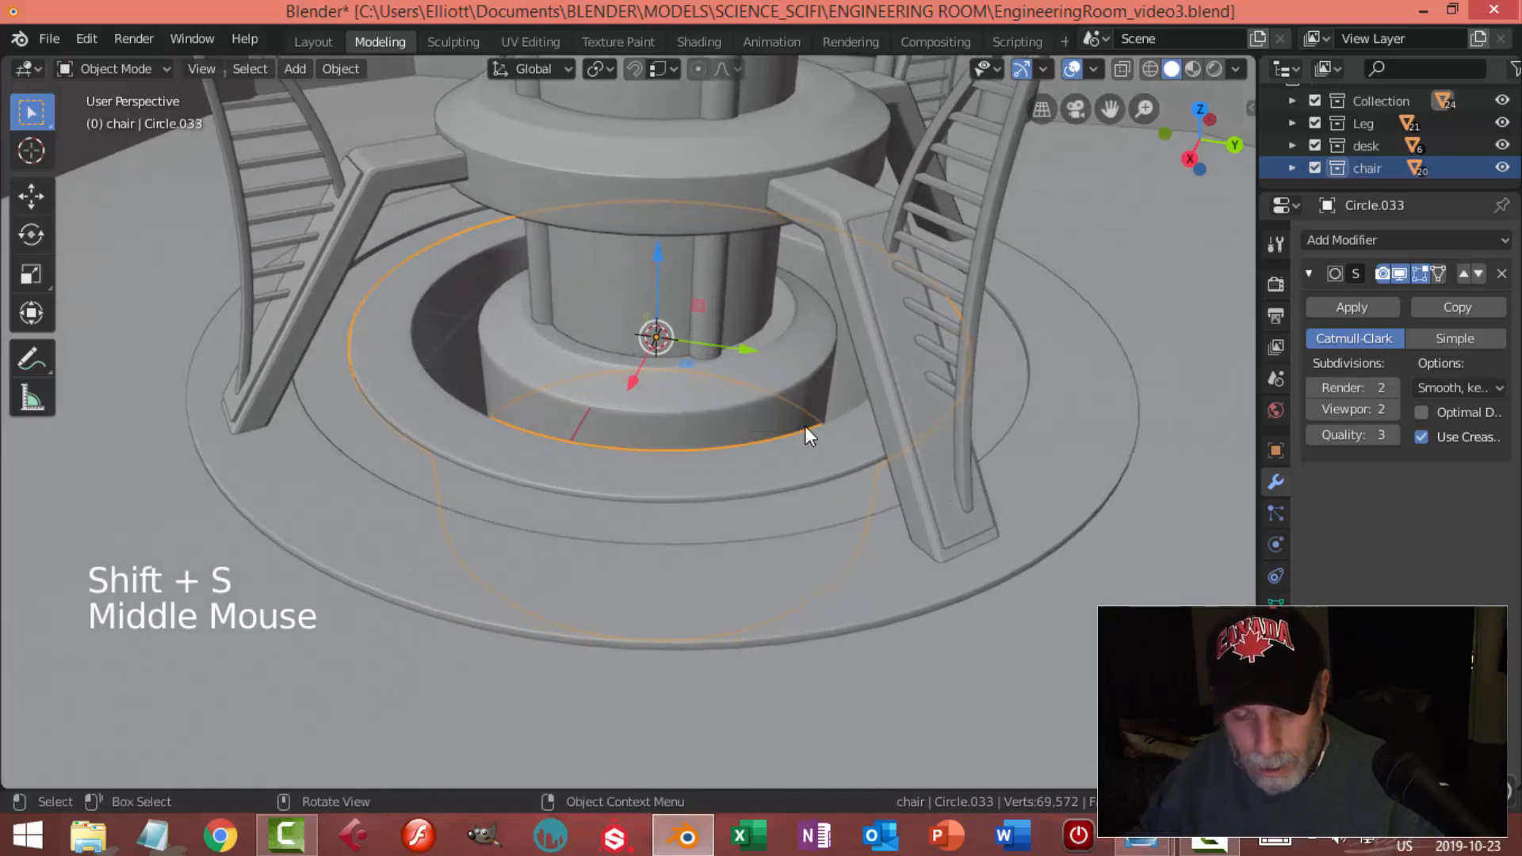
key(shift+h)
scroll(763, 428, down, 2)
middle_drag(763, 428, 815, 431)
key(shift+a)
mouse_move(584, 387)
click(687, 378)
Scale the plane in Edit Mode to 0.034 along Y and about 1.8 along X to form a long narrow strip
key(Tab)
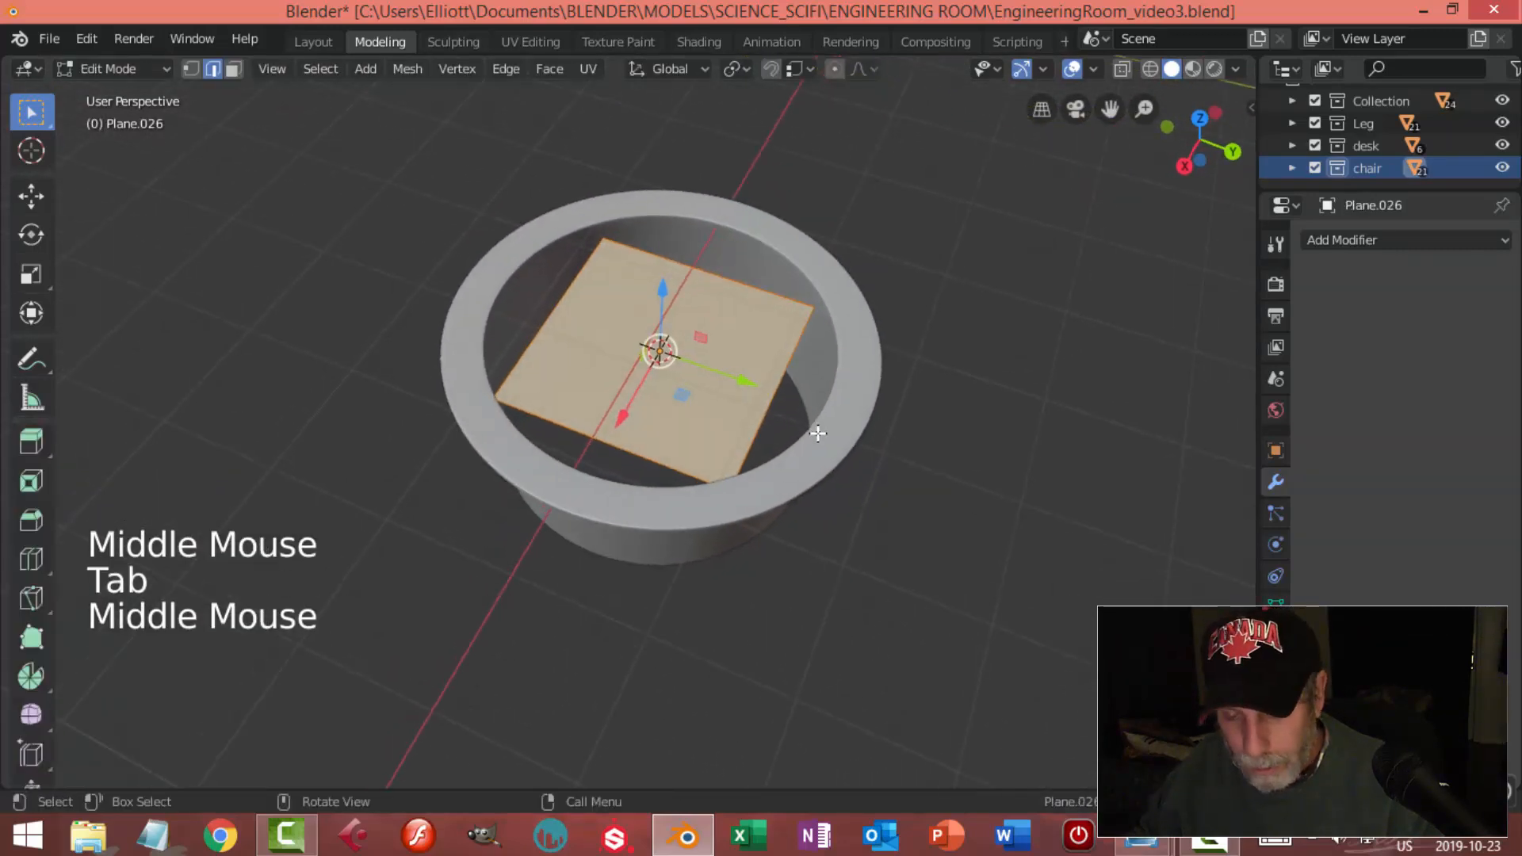
key(s)
key(y)
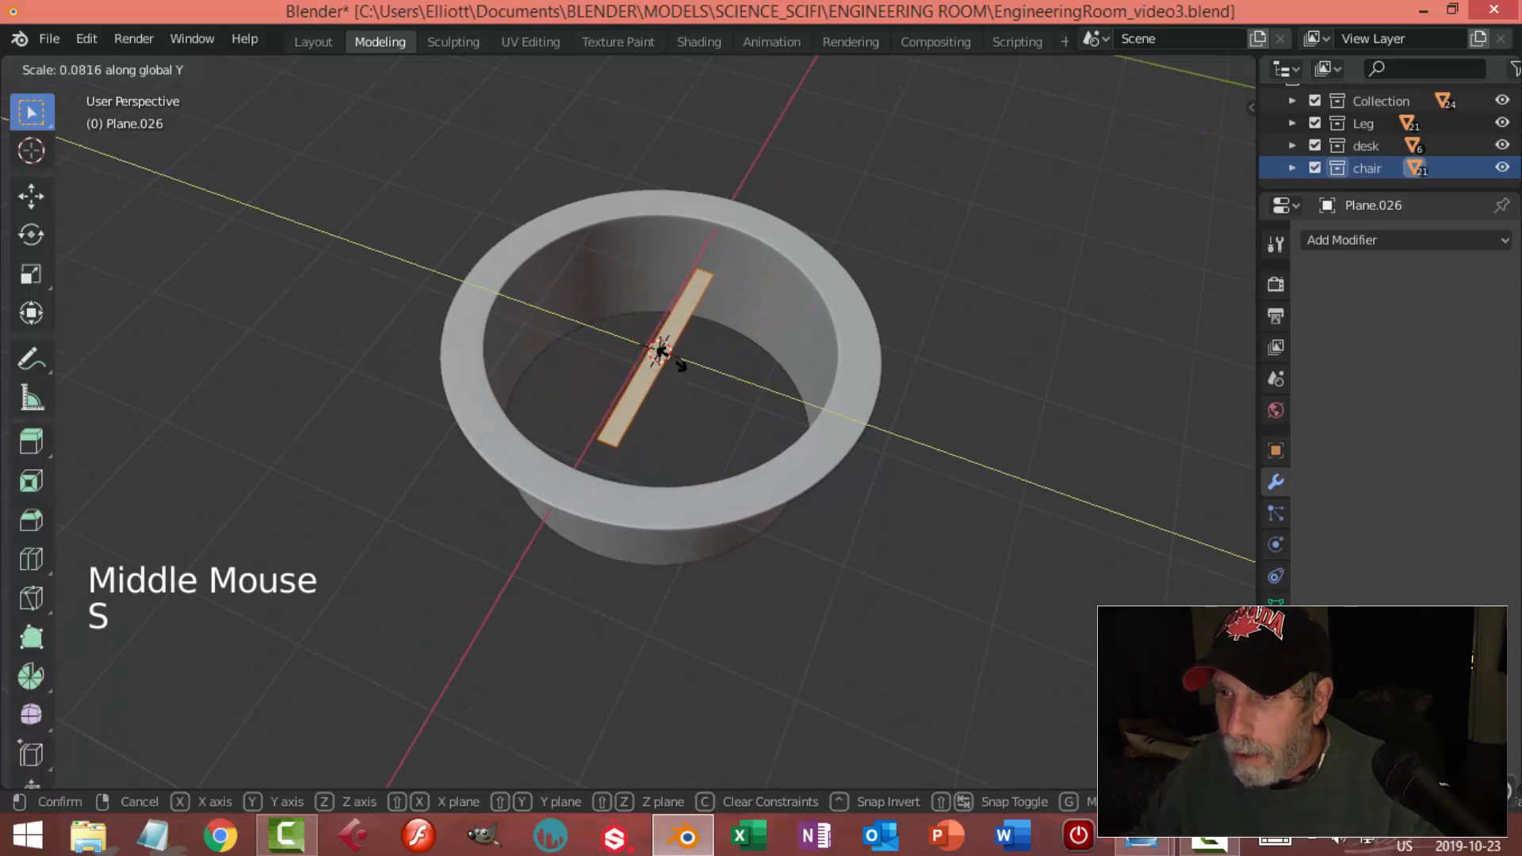
click(664, 350)
middle_drag(664, 350, 635, 330)
scroll(766, 428, up, 2)
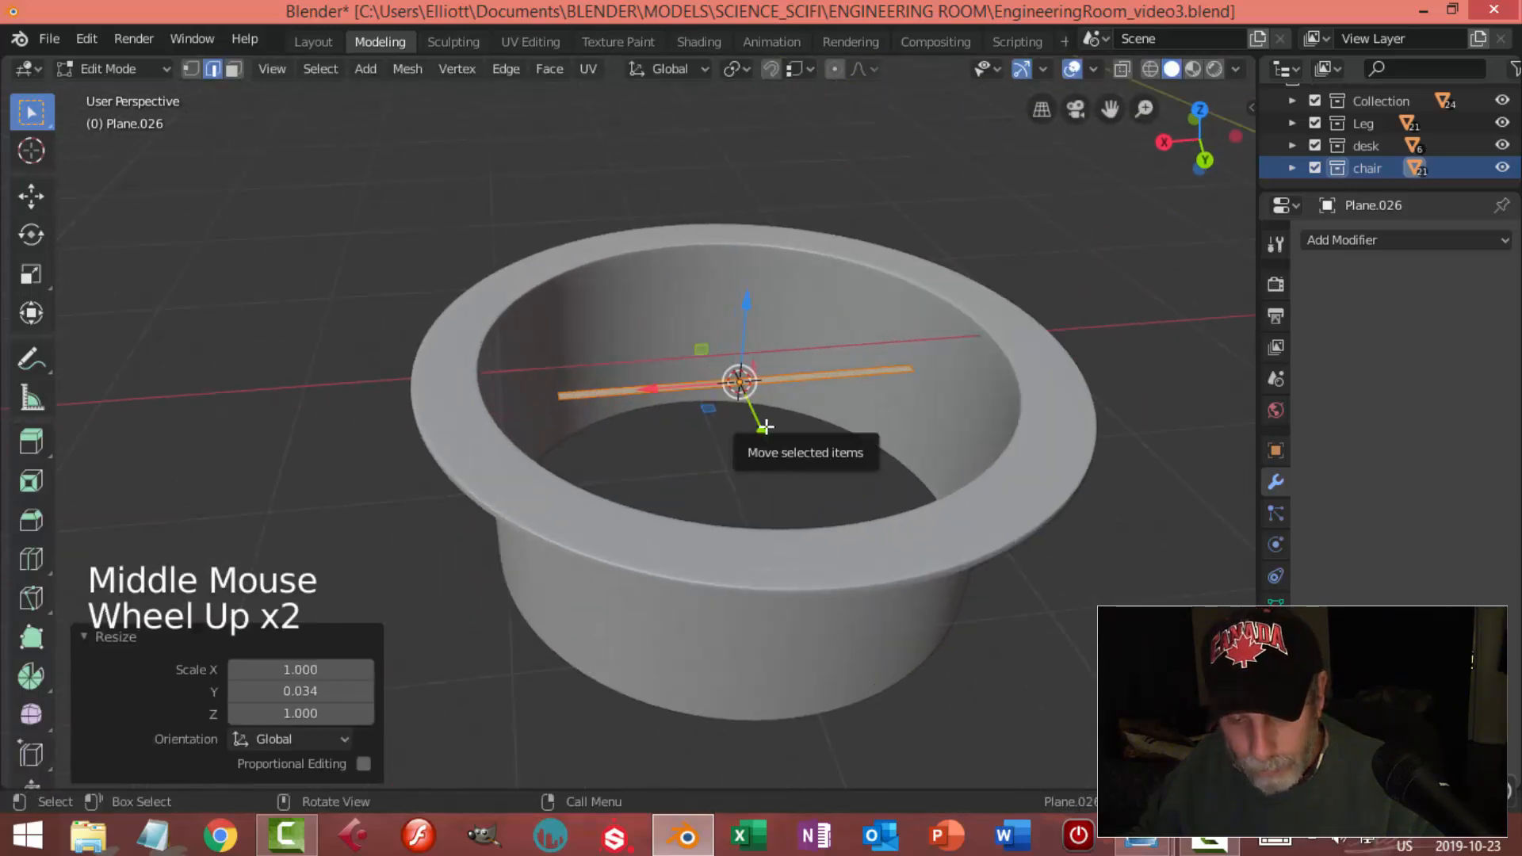
key(s)
key(x)
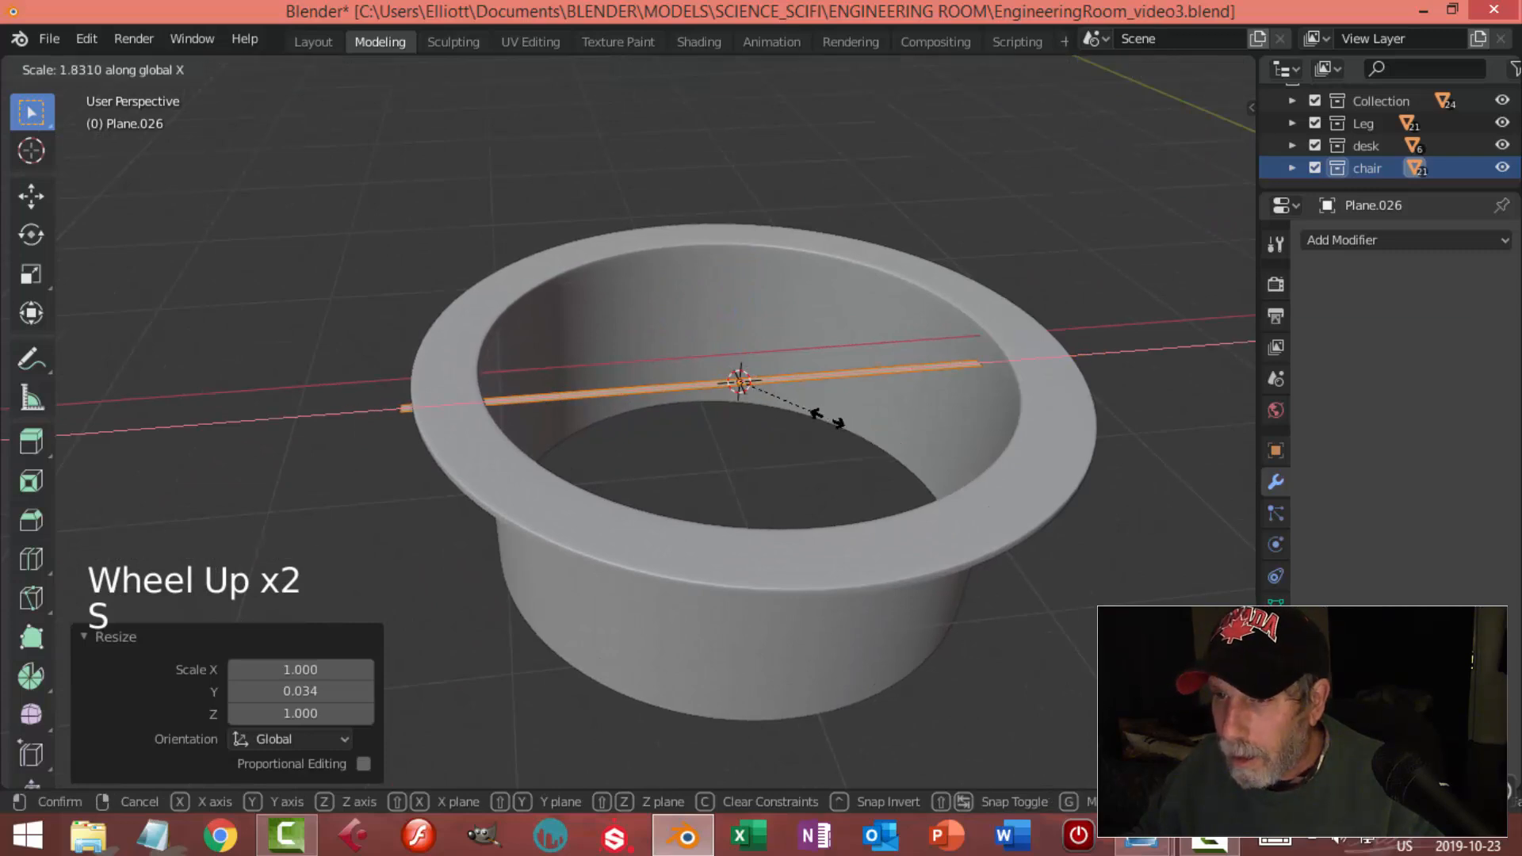
click(841, 426)
Extrude the strip into a thin bar and bevel its two long upper edges by about 0.009 m with one segment
middle_drag(840, 426, 906, 386)
scroll(781, 404, up, 2)
key(e)
click(773, 394)
key(alt+a)
scroll(826, 442, up, 2)
scroll(755, 434, up, 2)
click(749, 380)
shift+click(758, 345)
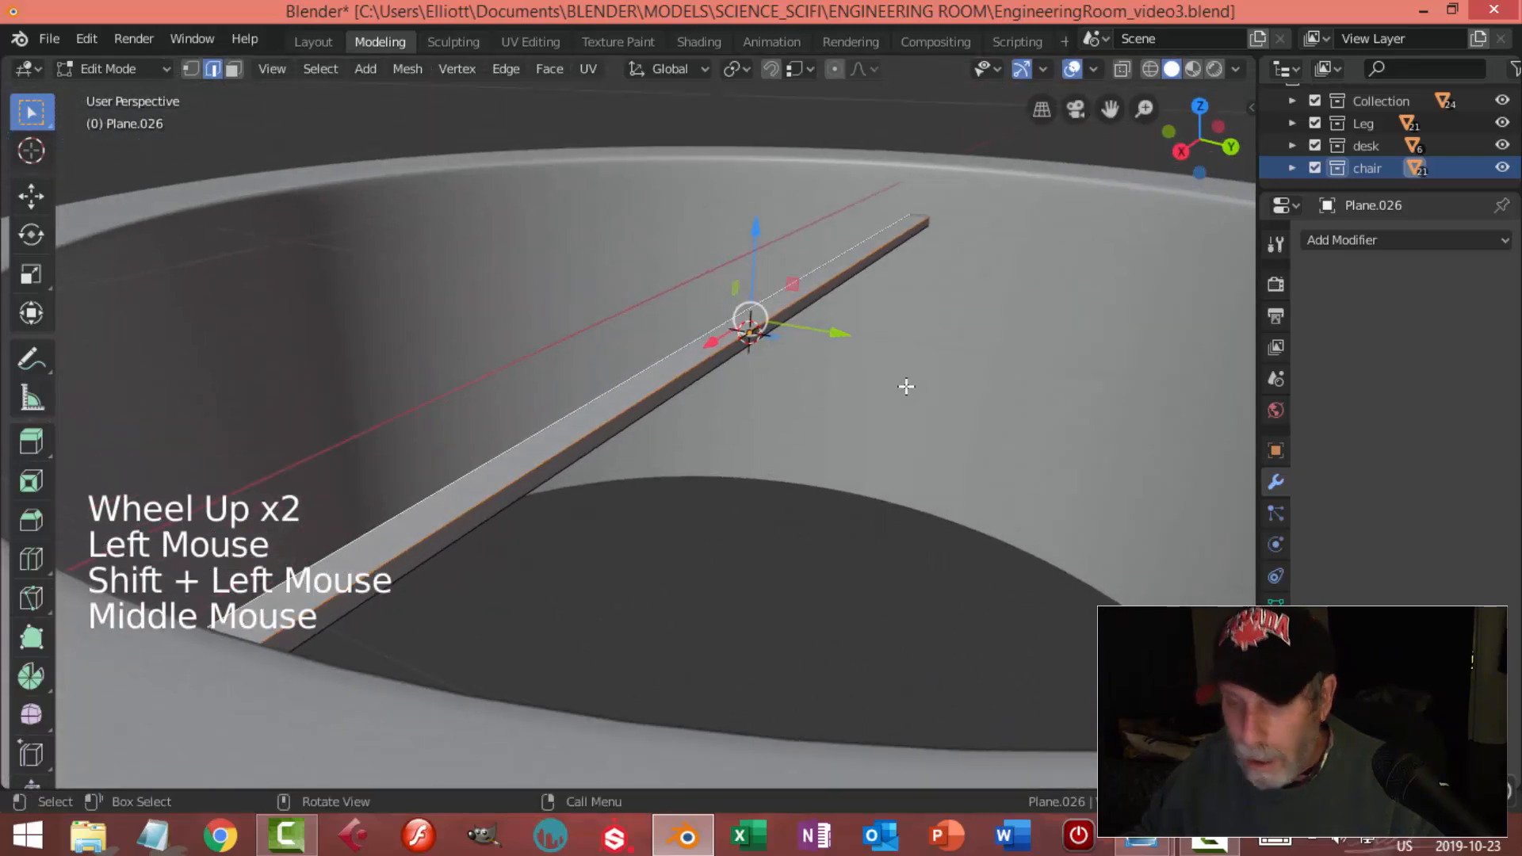
key(ctrl+b)
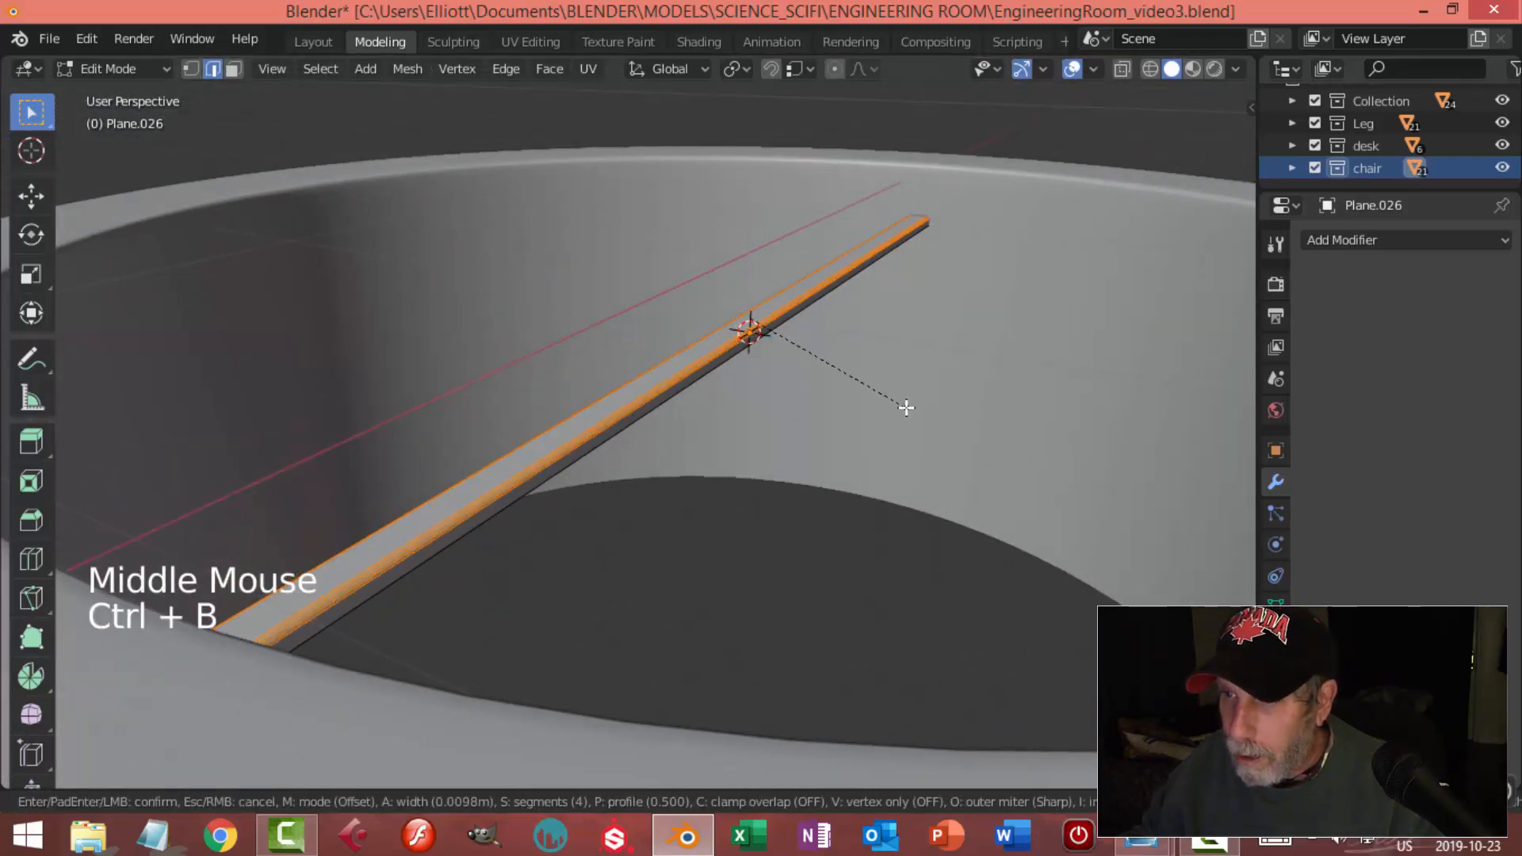
scroll(907, 406, down, 2)
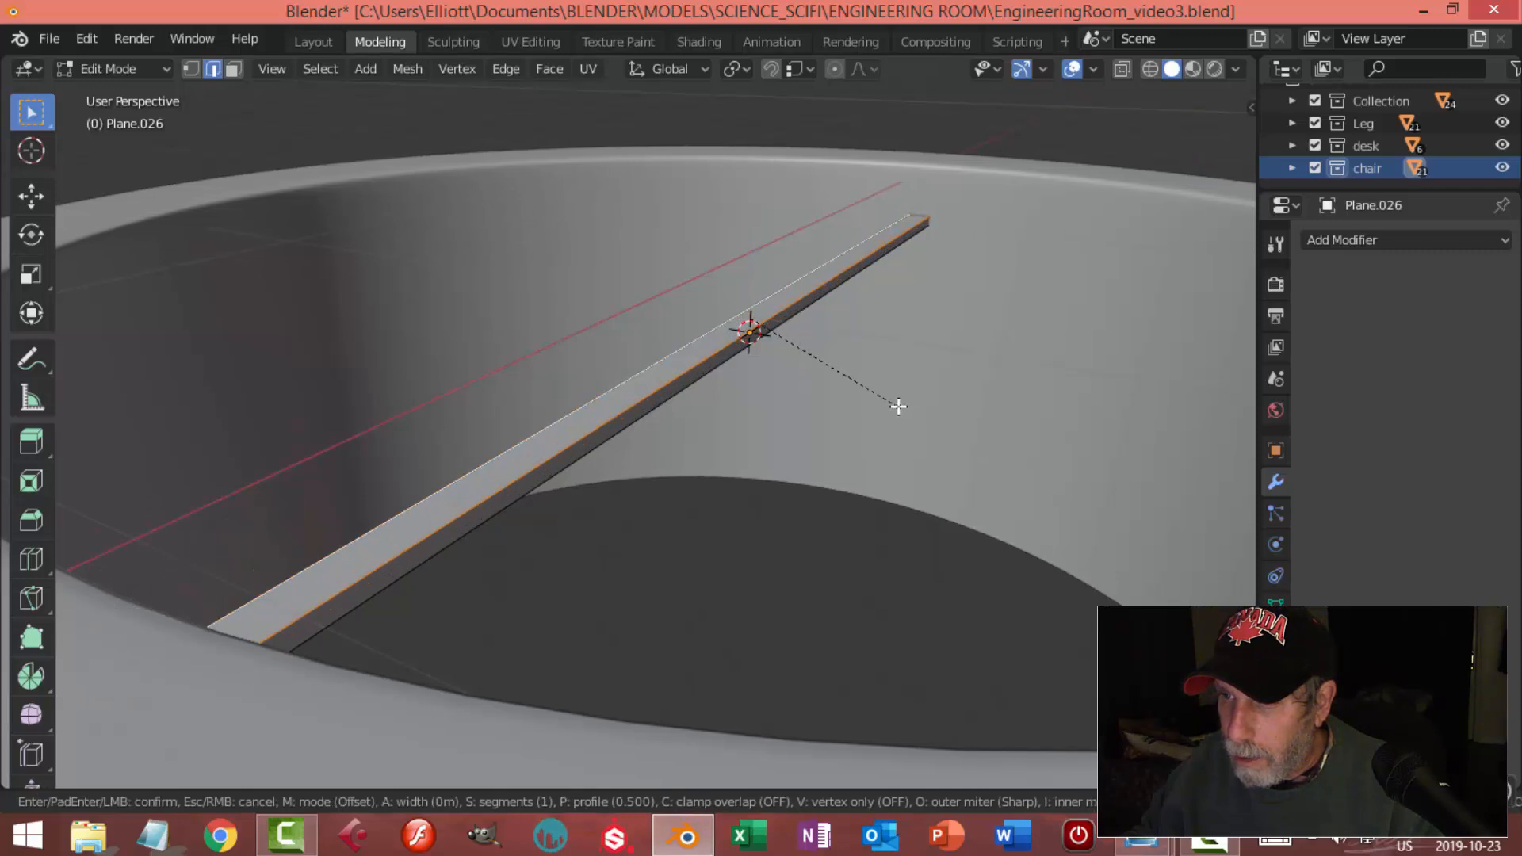
click(902, 414)
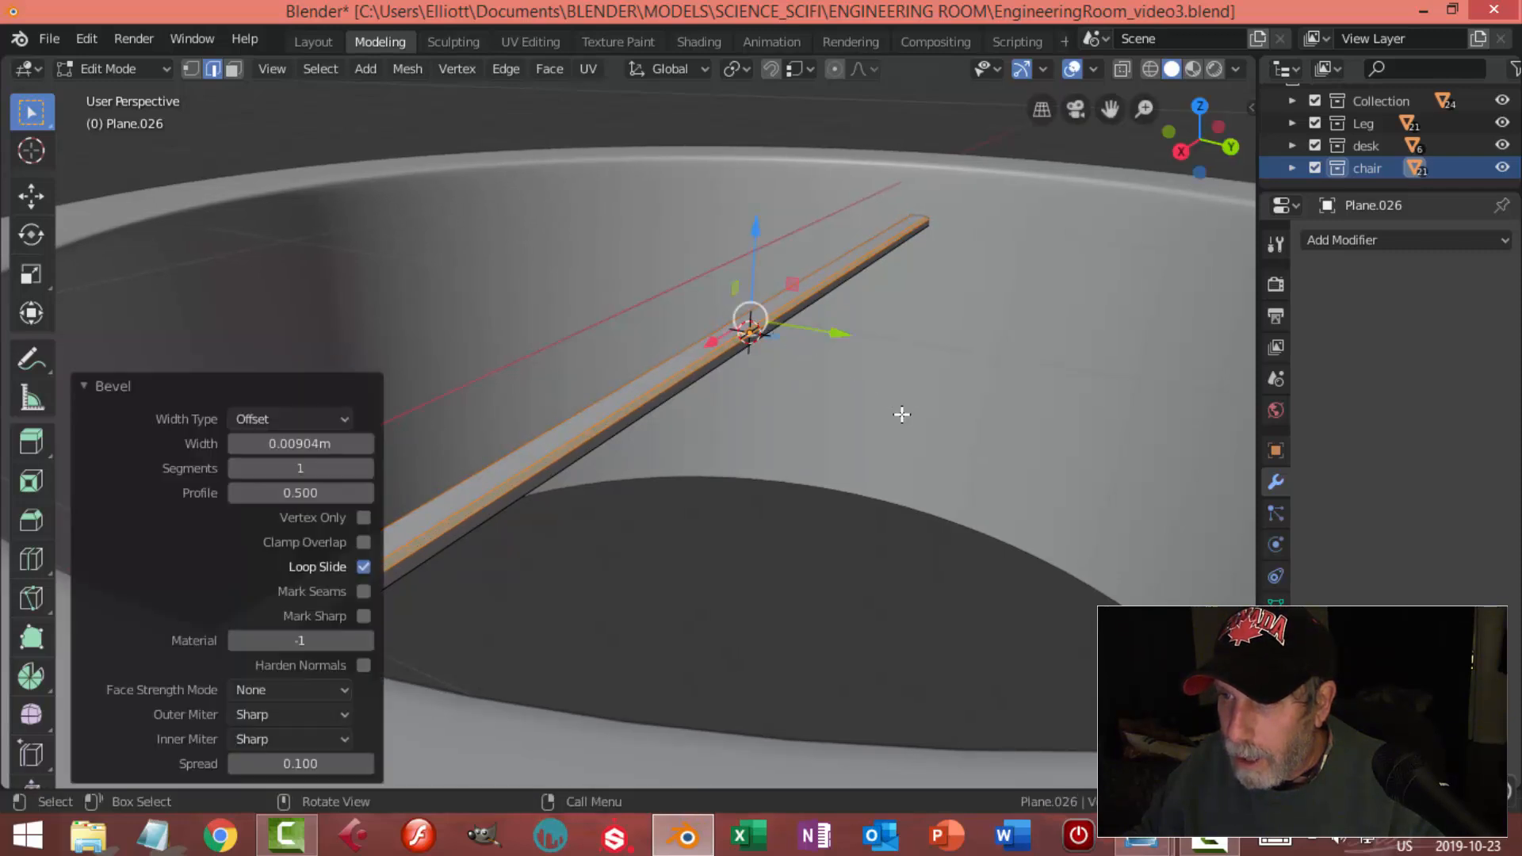
Raise the bar within the liner in Object Mode and move it -1.33 m along Y to the liner's edge
key(Tab)
drag(757, 252, 755, 194)
scroll(824, 316, down, 4)
key(alt+a)
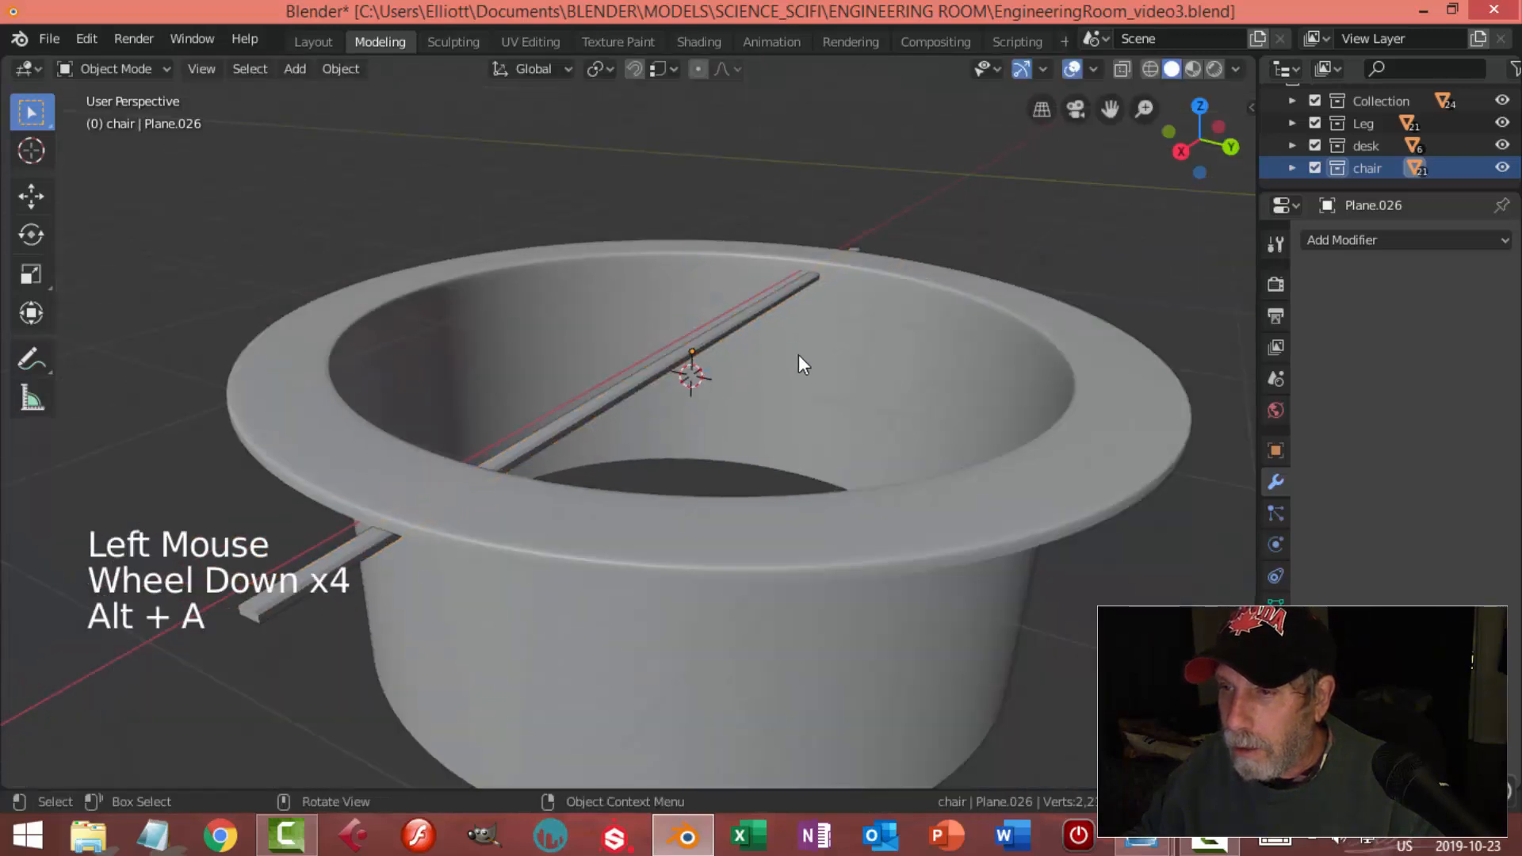
middle_drag(798, 350, 736, 371)
click(670, 336)
drag(768, 334, 455, 326)
scroll(648, 388, down, 2)
shift+middle_drag(649, 388, 602, 422)
Add an Array modifier to the bar with a relative offset of 0 in X and 2.8 in Y
click(1322, 240)
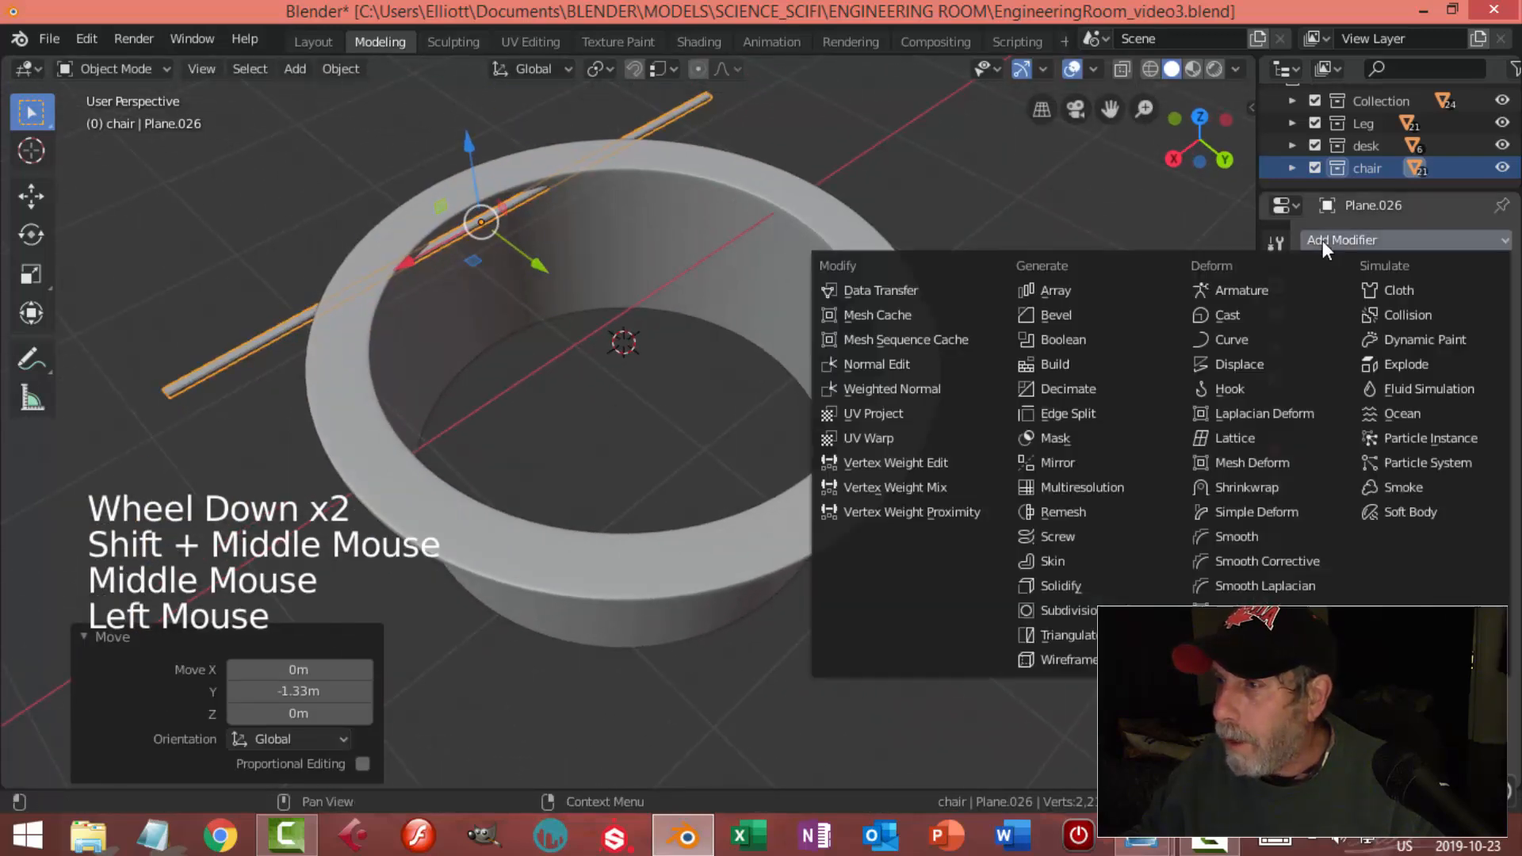
click(1088, 291)
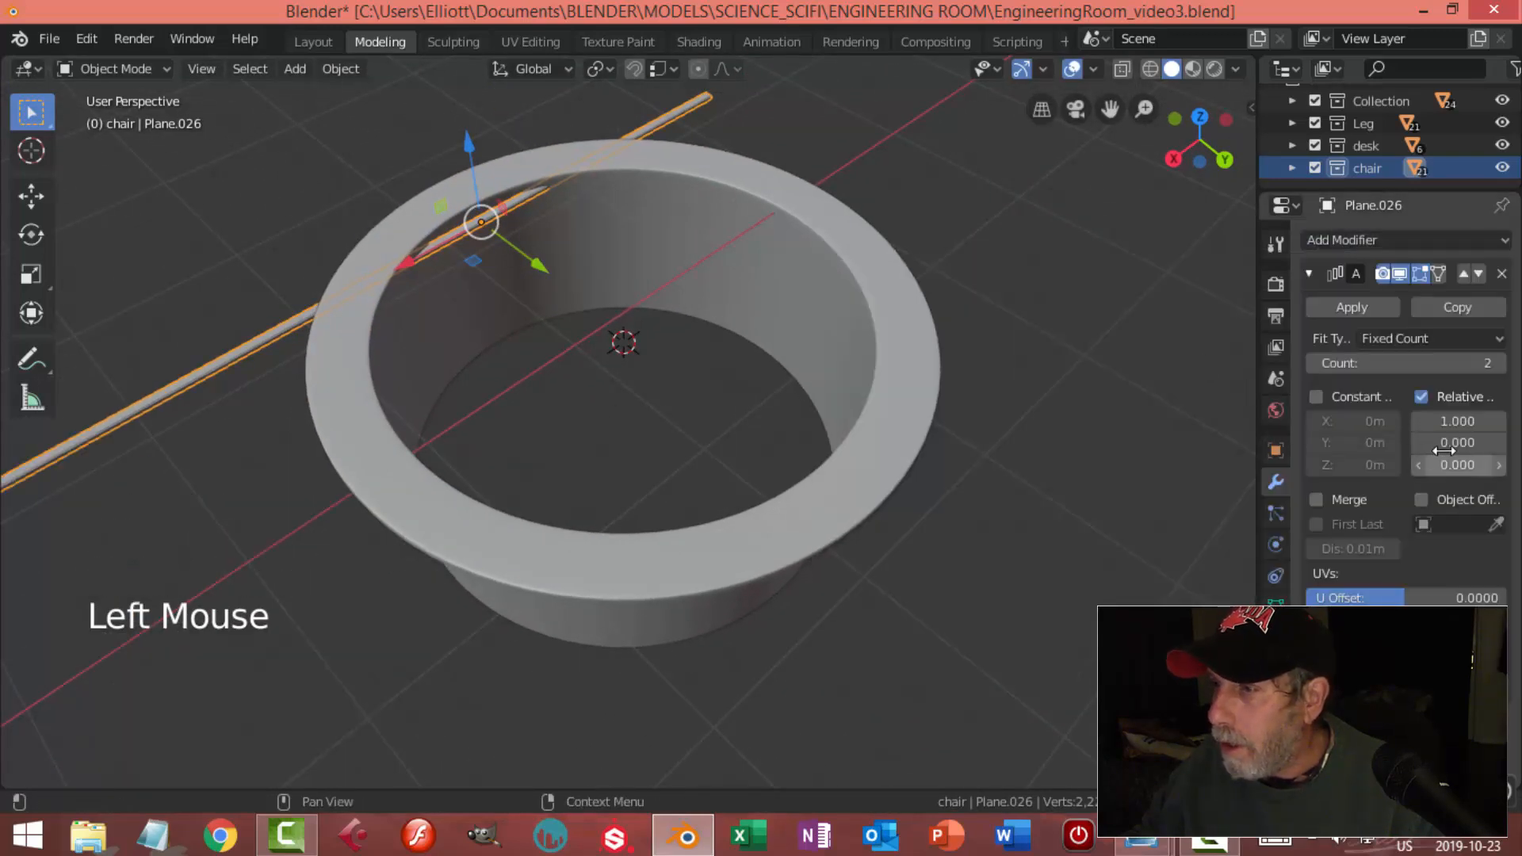
drag(1457, 442, 1506, 442)
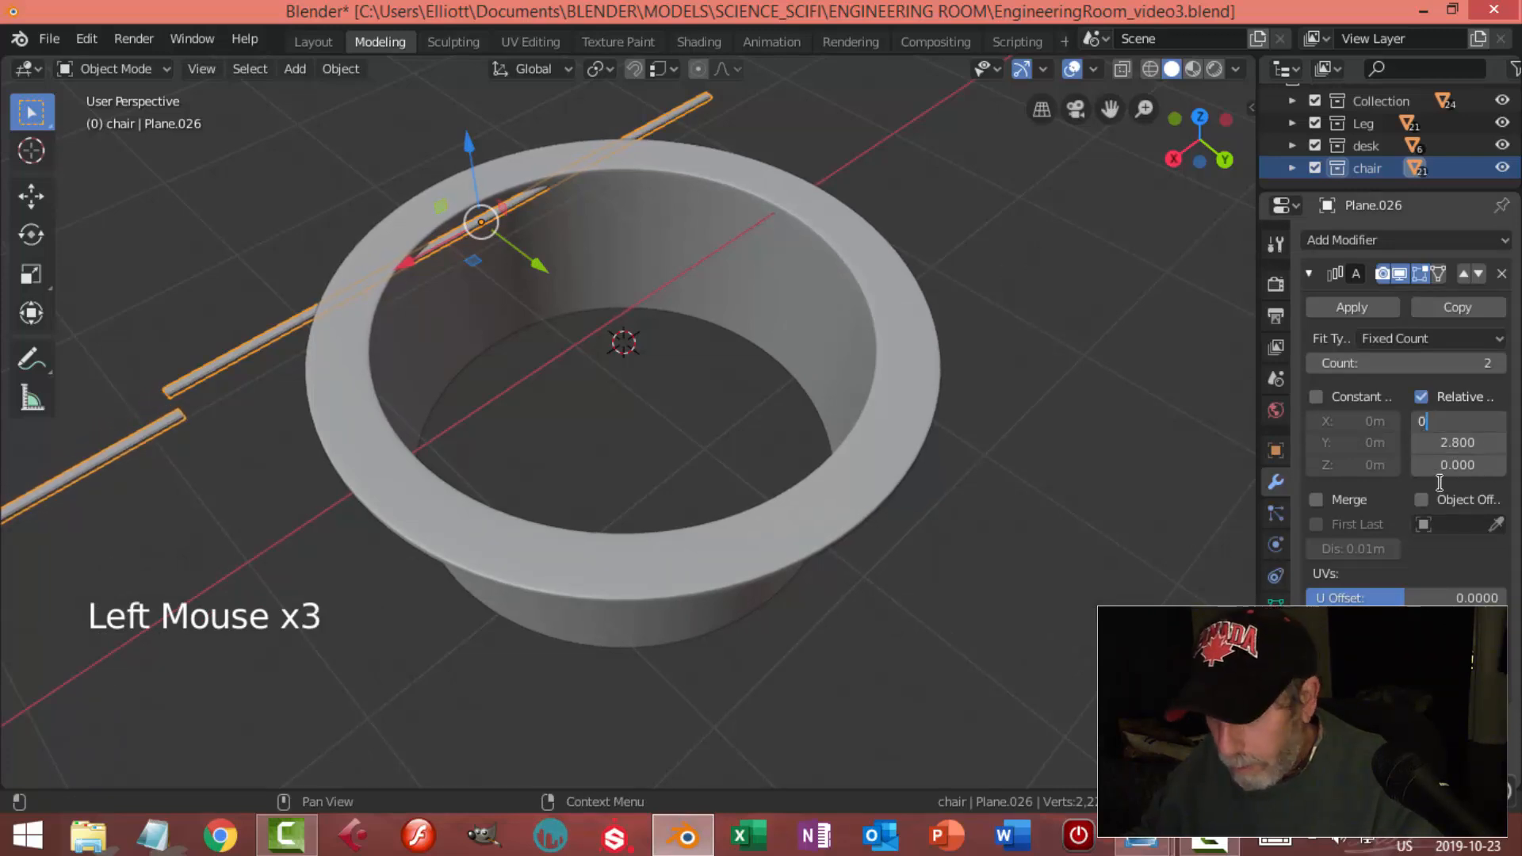
text(0)
key(Return)
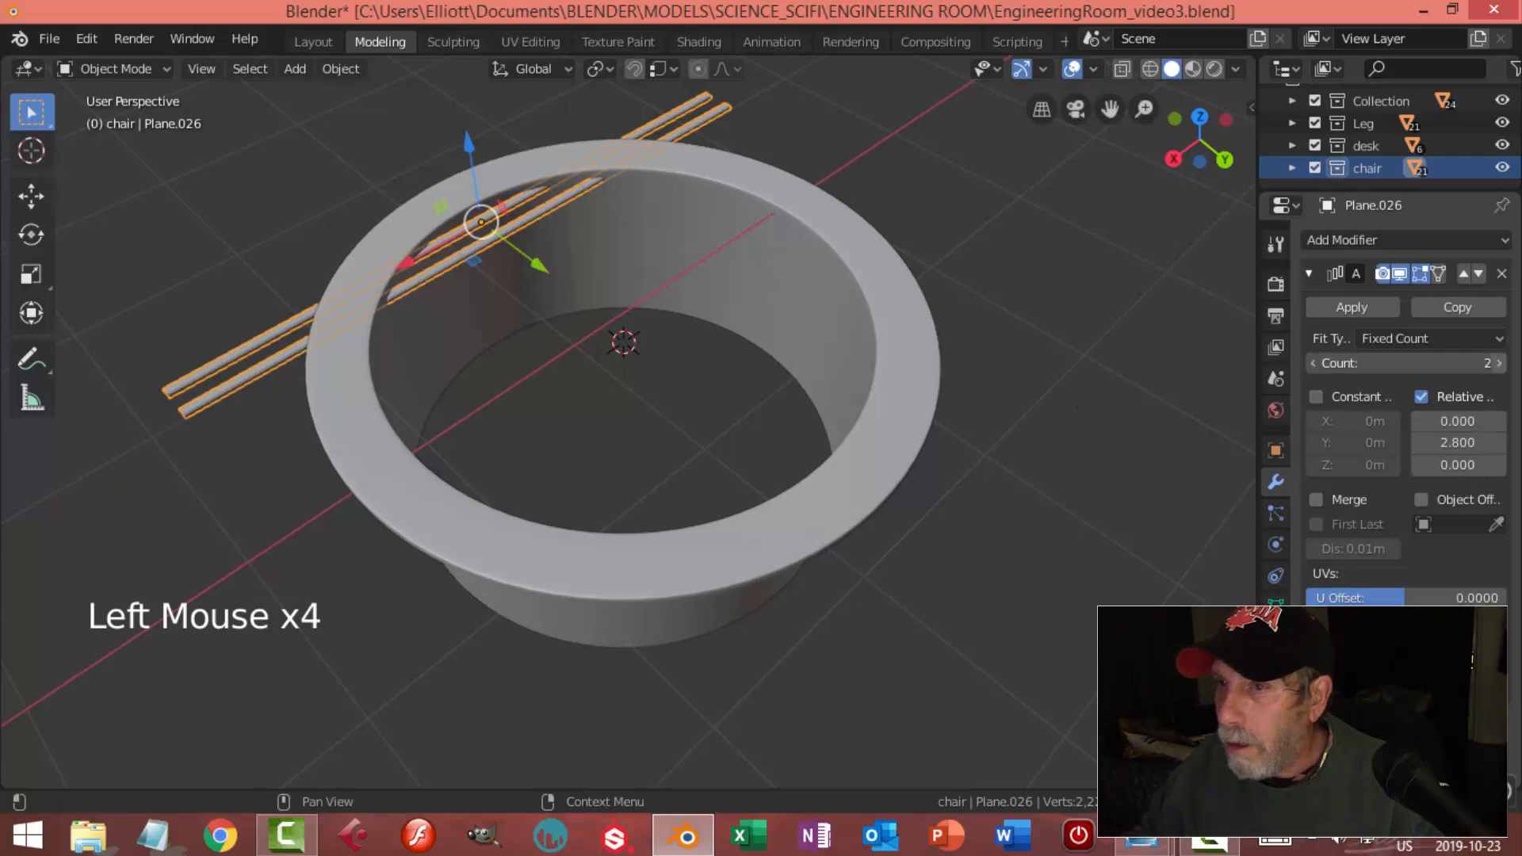
Set the bar array's count to 17 so the bars span the whole liner opening
click(1499, 363)
click(1498, 363)
click(1499, 363)
drag(1403, 363, 1481, 363)
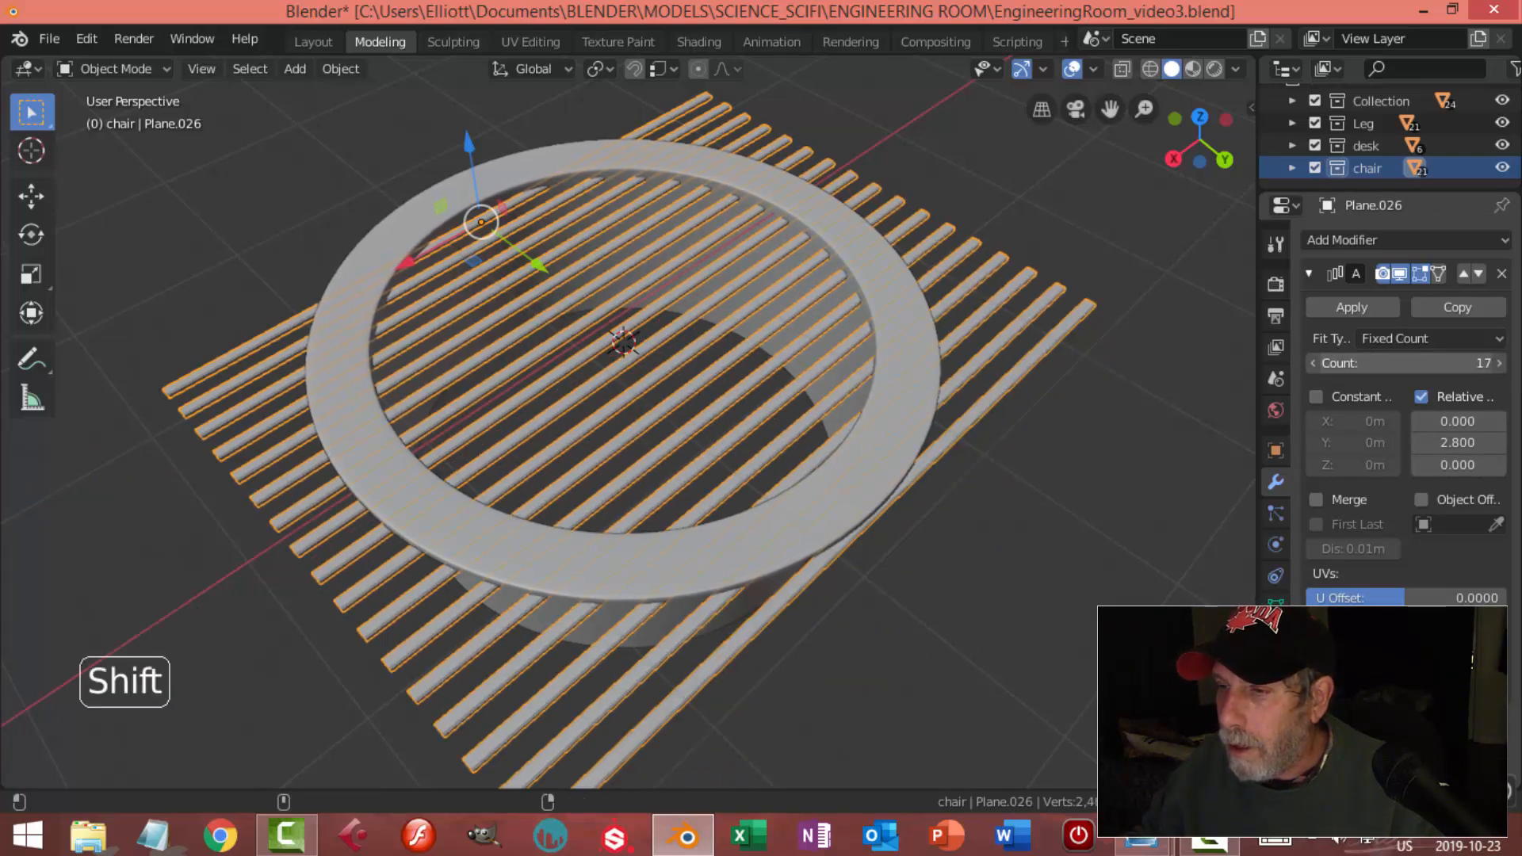
Nudge the bar array slightly along Y and set its relative Y offset to 2.6
middle_drag(917, 408, 307, 406)
mouse_move(397, 385)
mouse_down()
mouse_move(373, 387)
mouse_move(396, 384)
mouse_up()
shift+drag(1438, 442, 1404, 442)
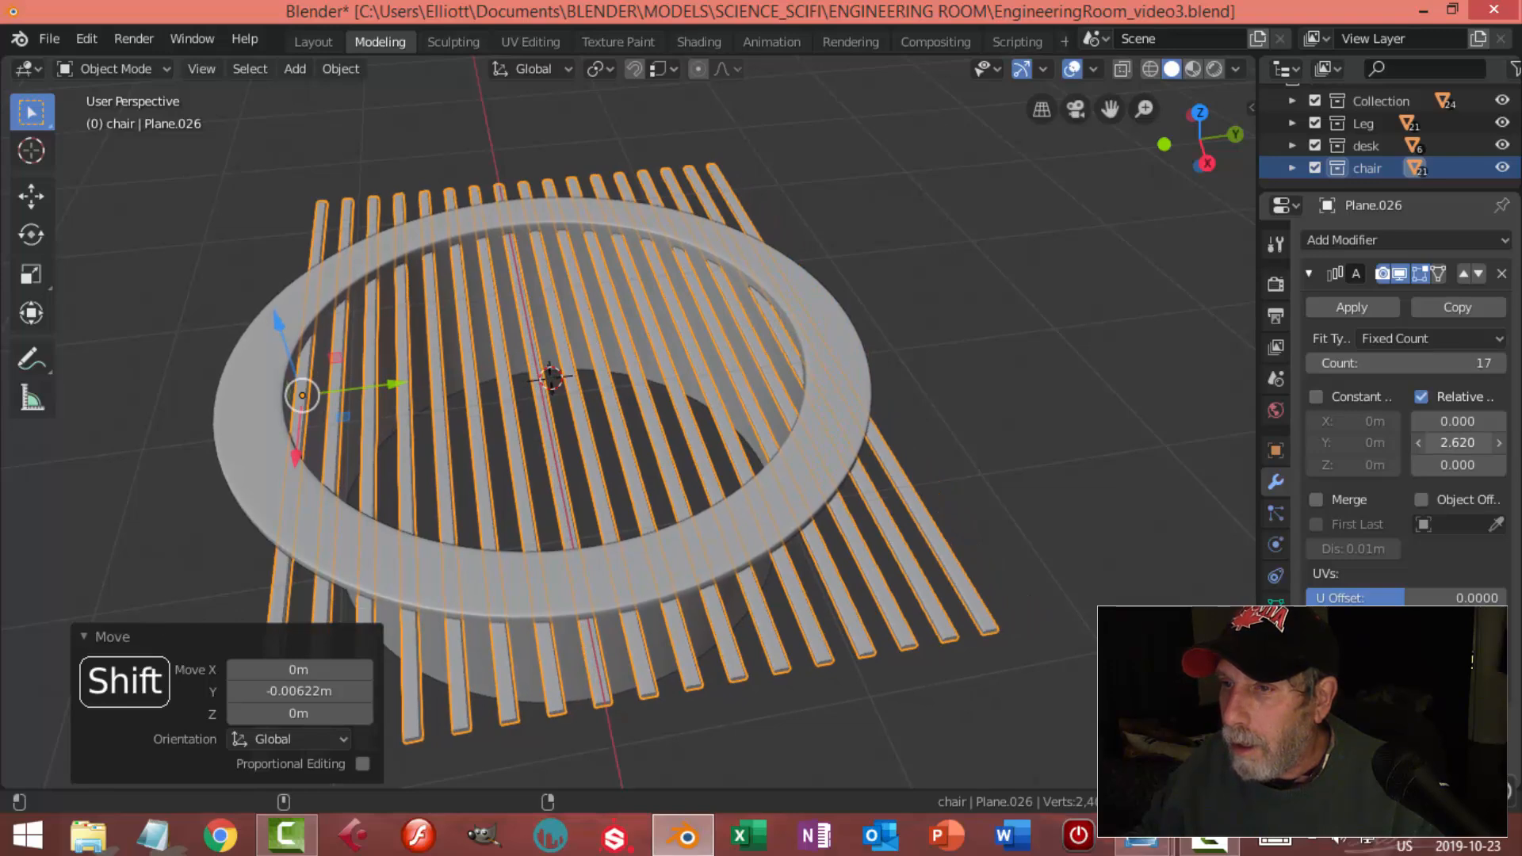
shift+drag(1404, 443, 1401, 442)
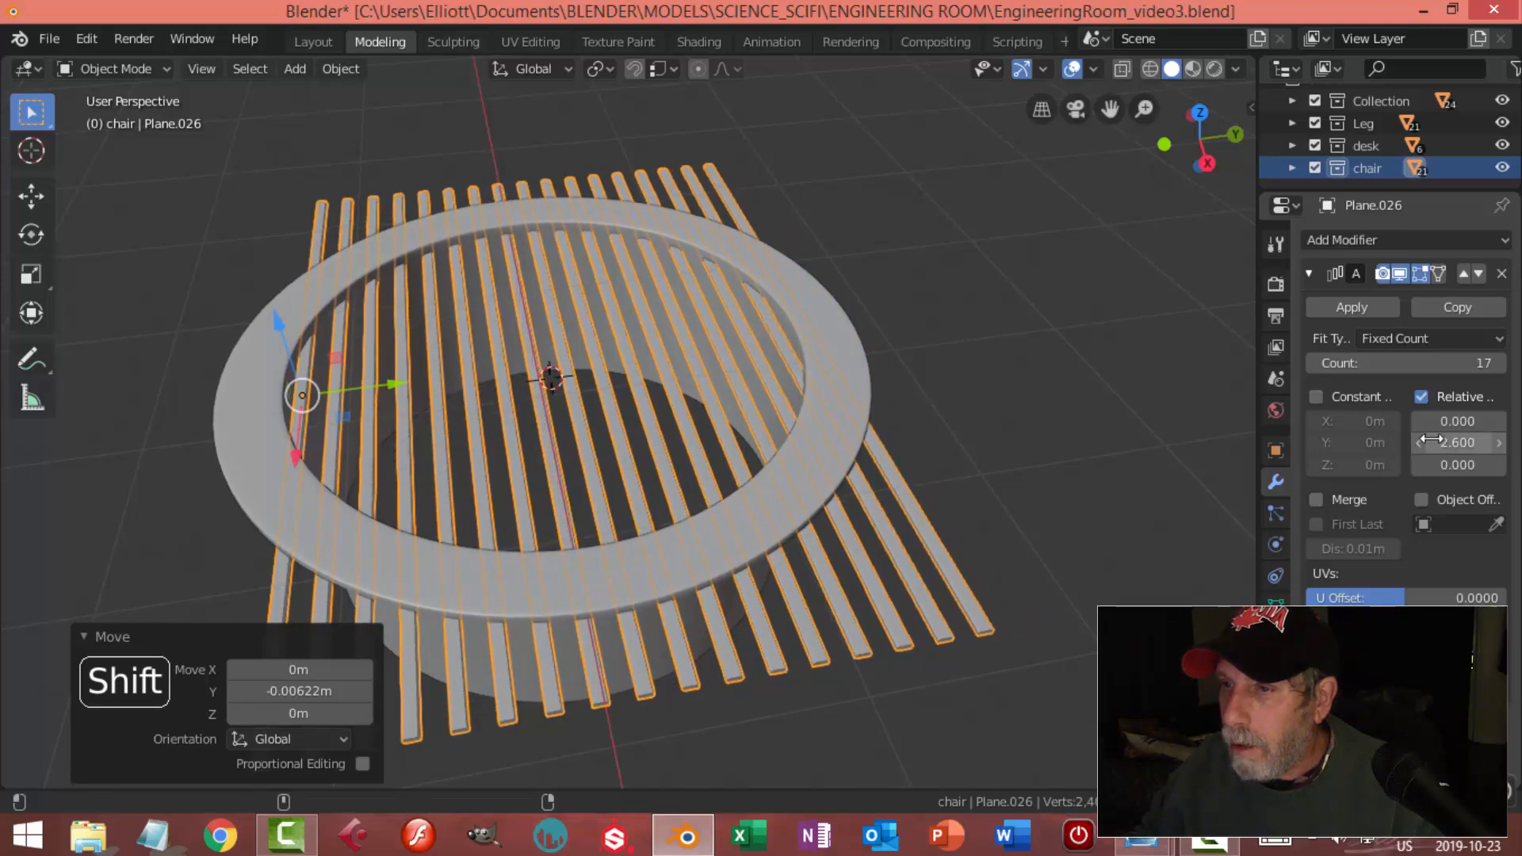
Duplicate the bar array, rotate the copy 90° about Z and switch to the top view
middle_drag(874, 378, 862, 426)
key(shift+d)
text(r)
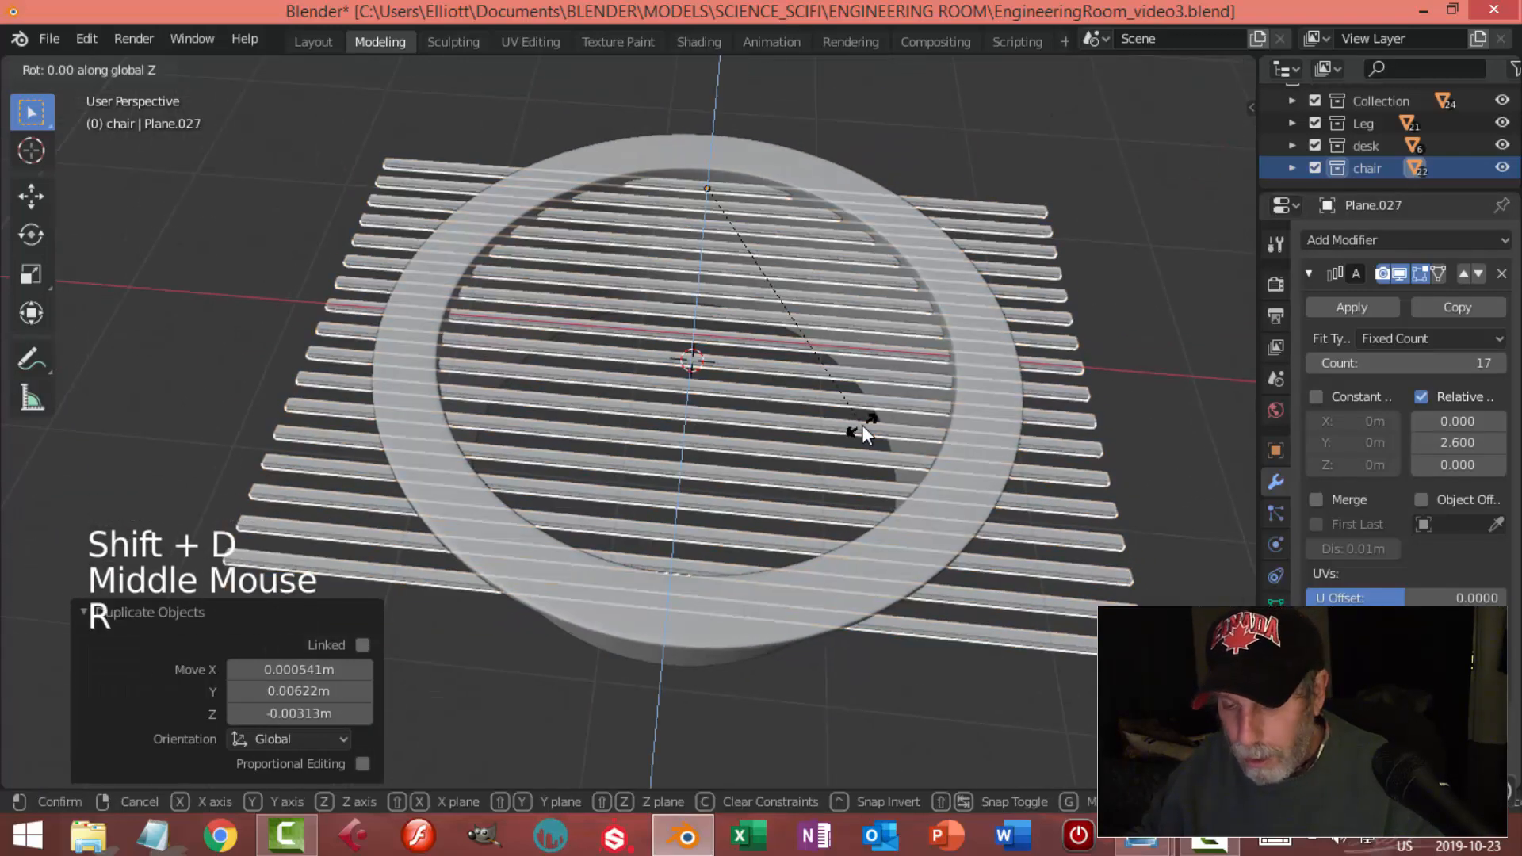
text(90)
key(Return)
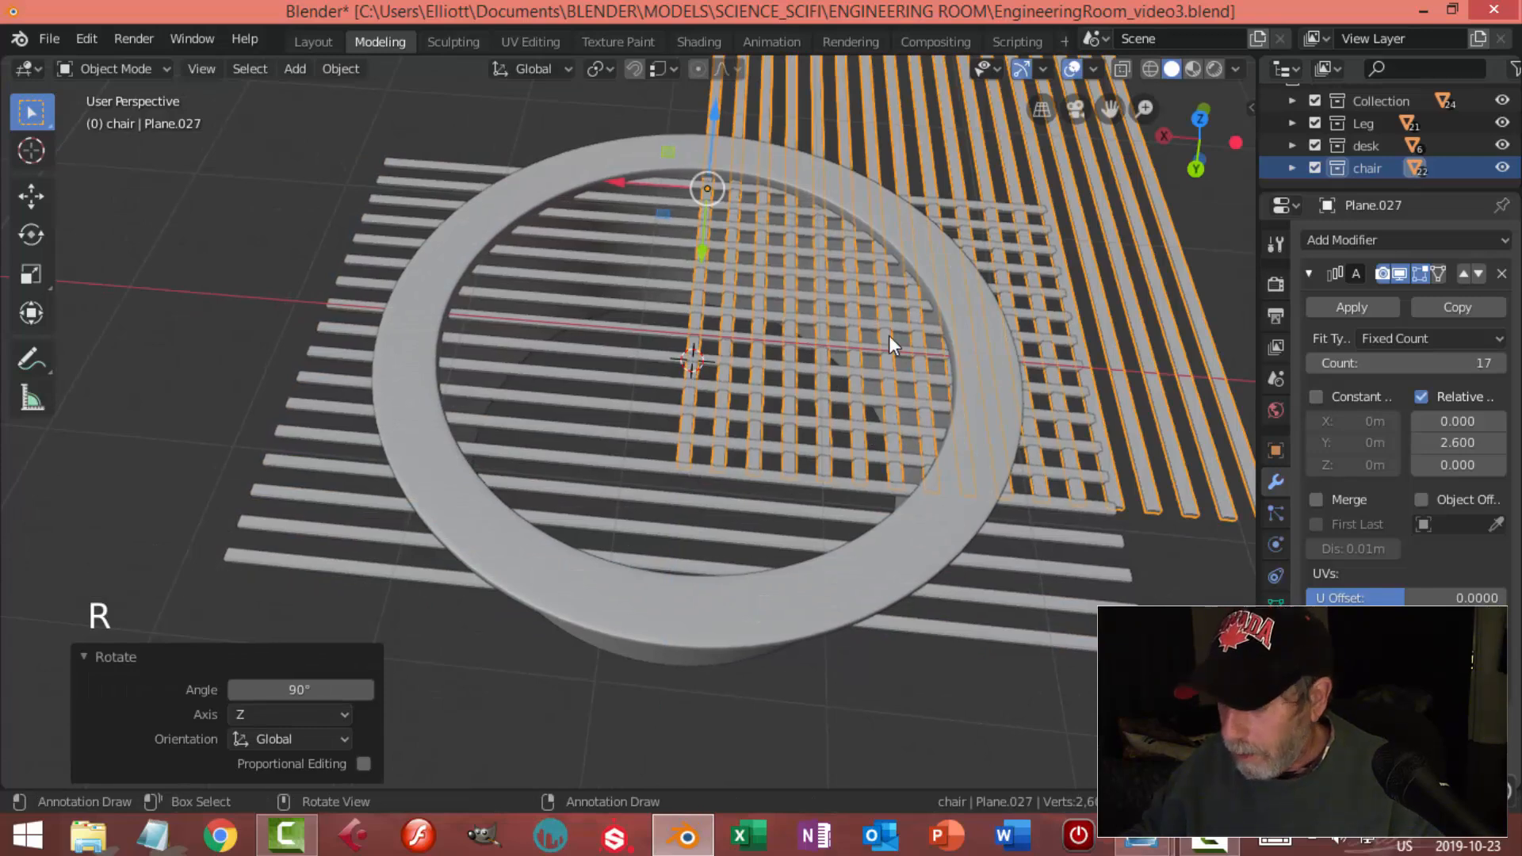
key(KP_7)
scroll(883, 430, down, 2)
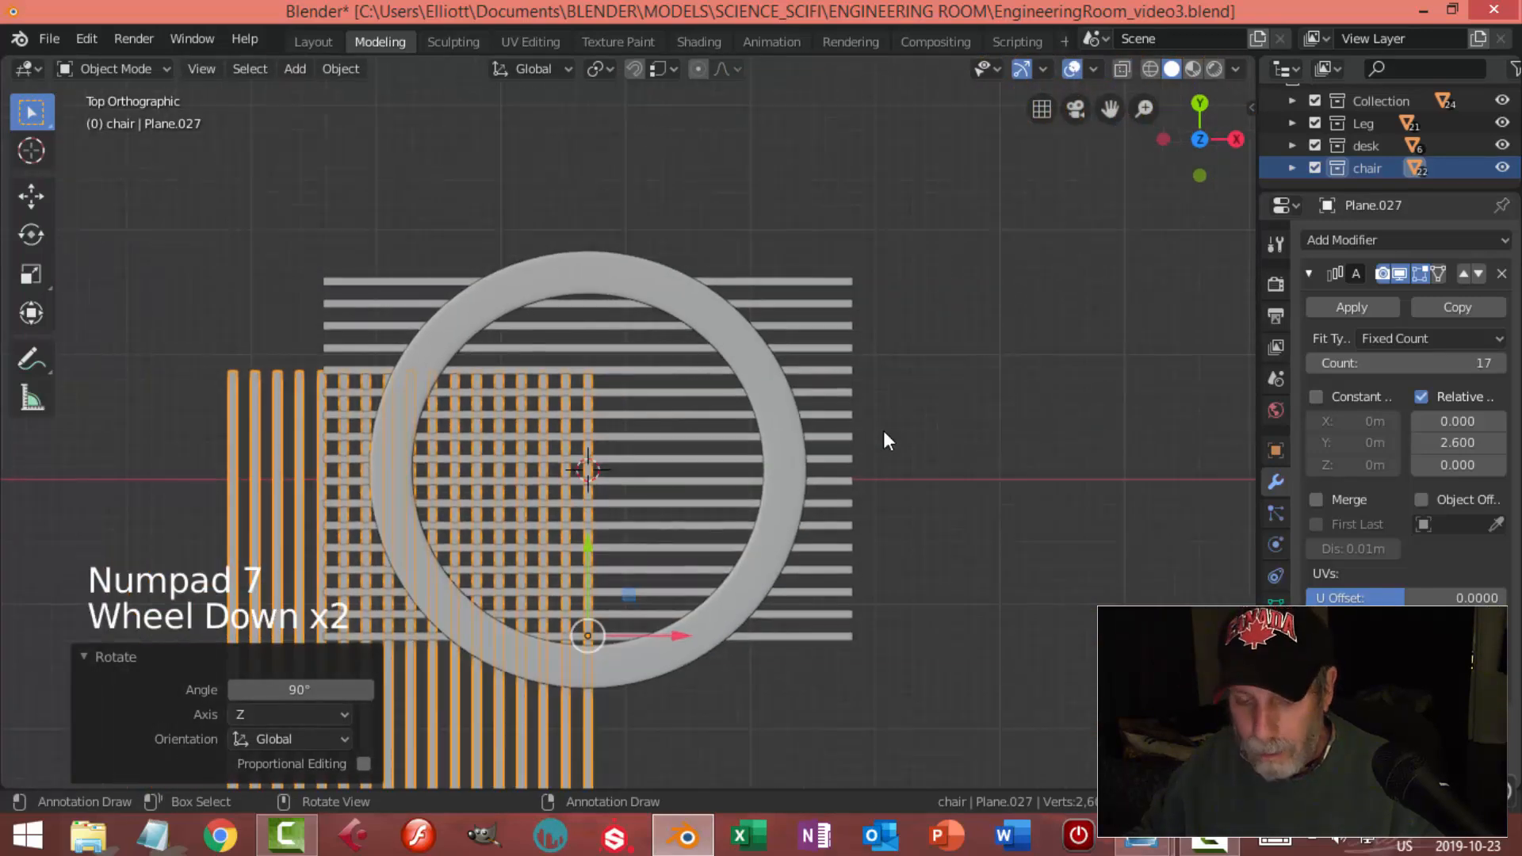
Center the rotated bar array over the liner opening, about 1.33 m in X and 1.06 m in Y, and raise it slightly
key(g)
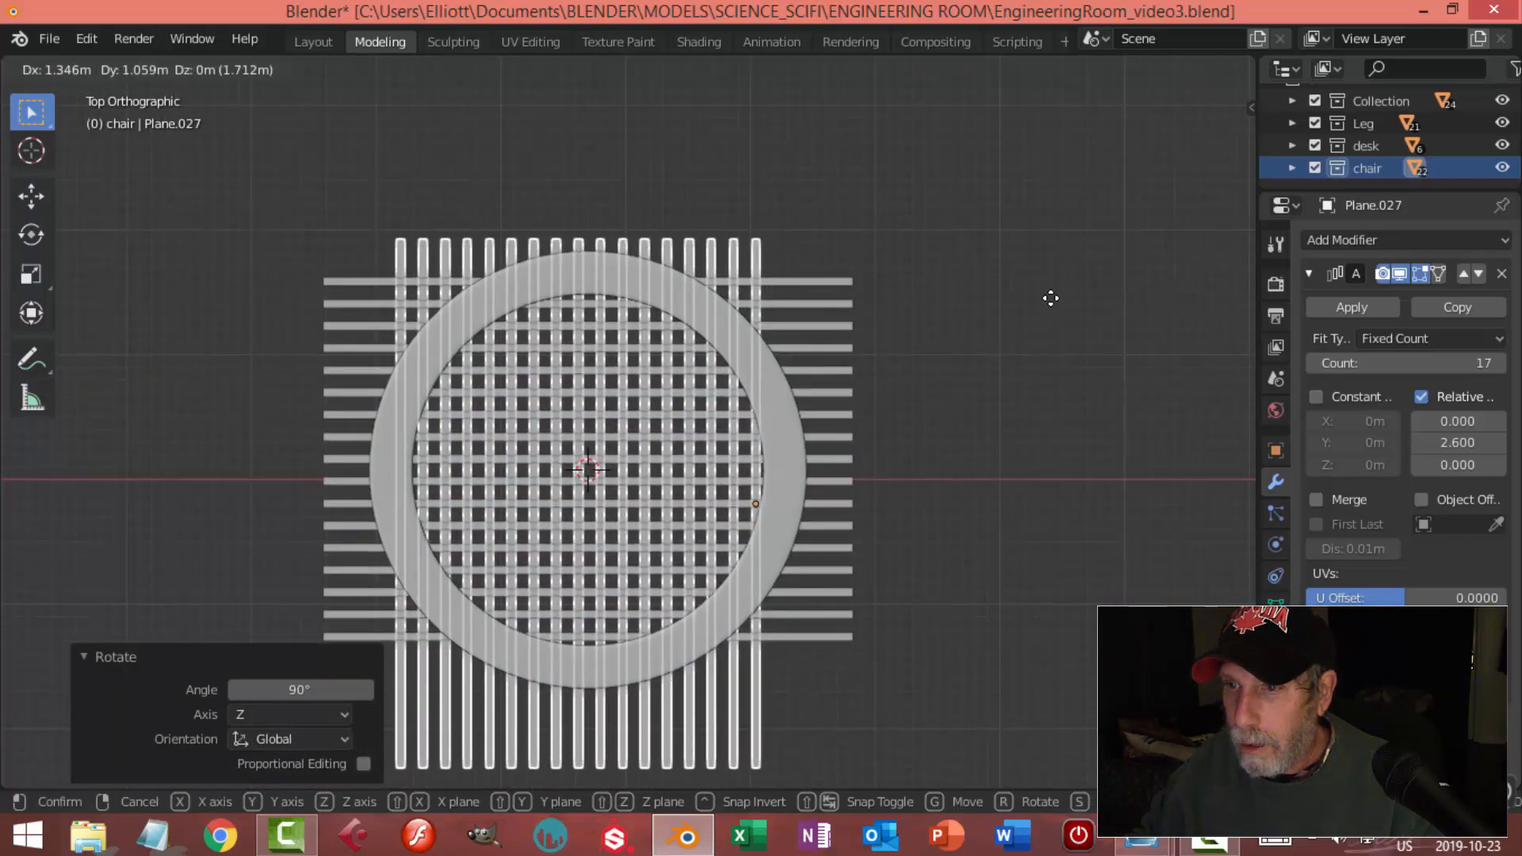
click(1048, 298)
middle_drag(1047, 298, 646, 234)
scroll(648, 363, up, 2)
middle_drag(648, 363, 556, 375)
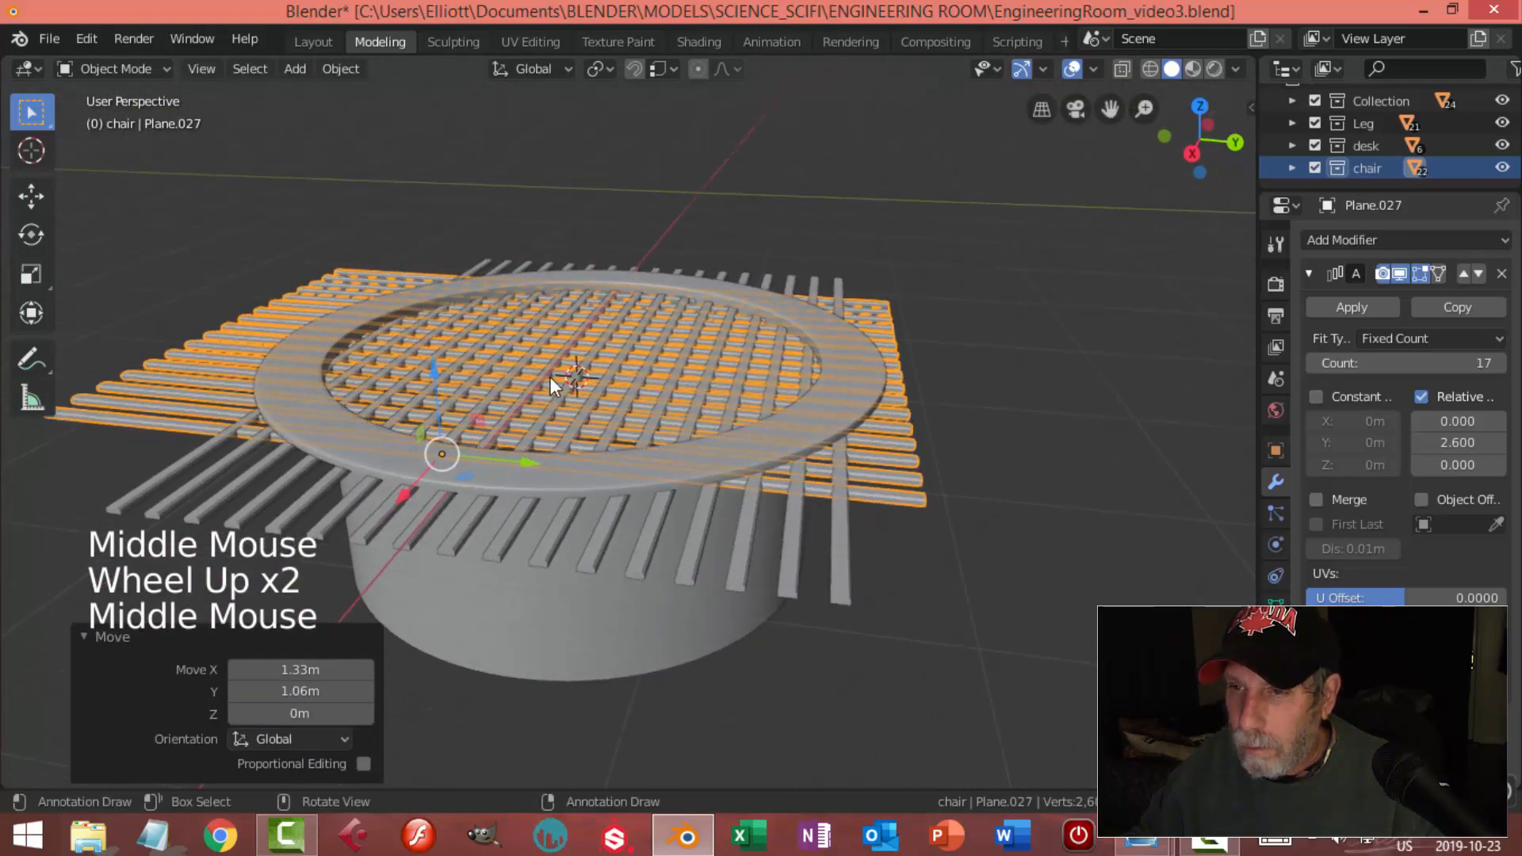
drag(440, 369, 440, 364)
key(alt+a)
Apply the Array modifier on both bar sets and join them into one object
middle_drag(825, 404, 743, 476)
middle_drag(734, 491, 693, 458)
middle_drag(1097, 403, 1150, 372)
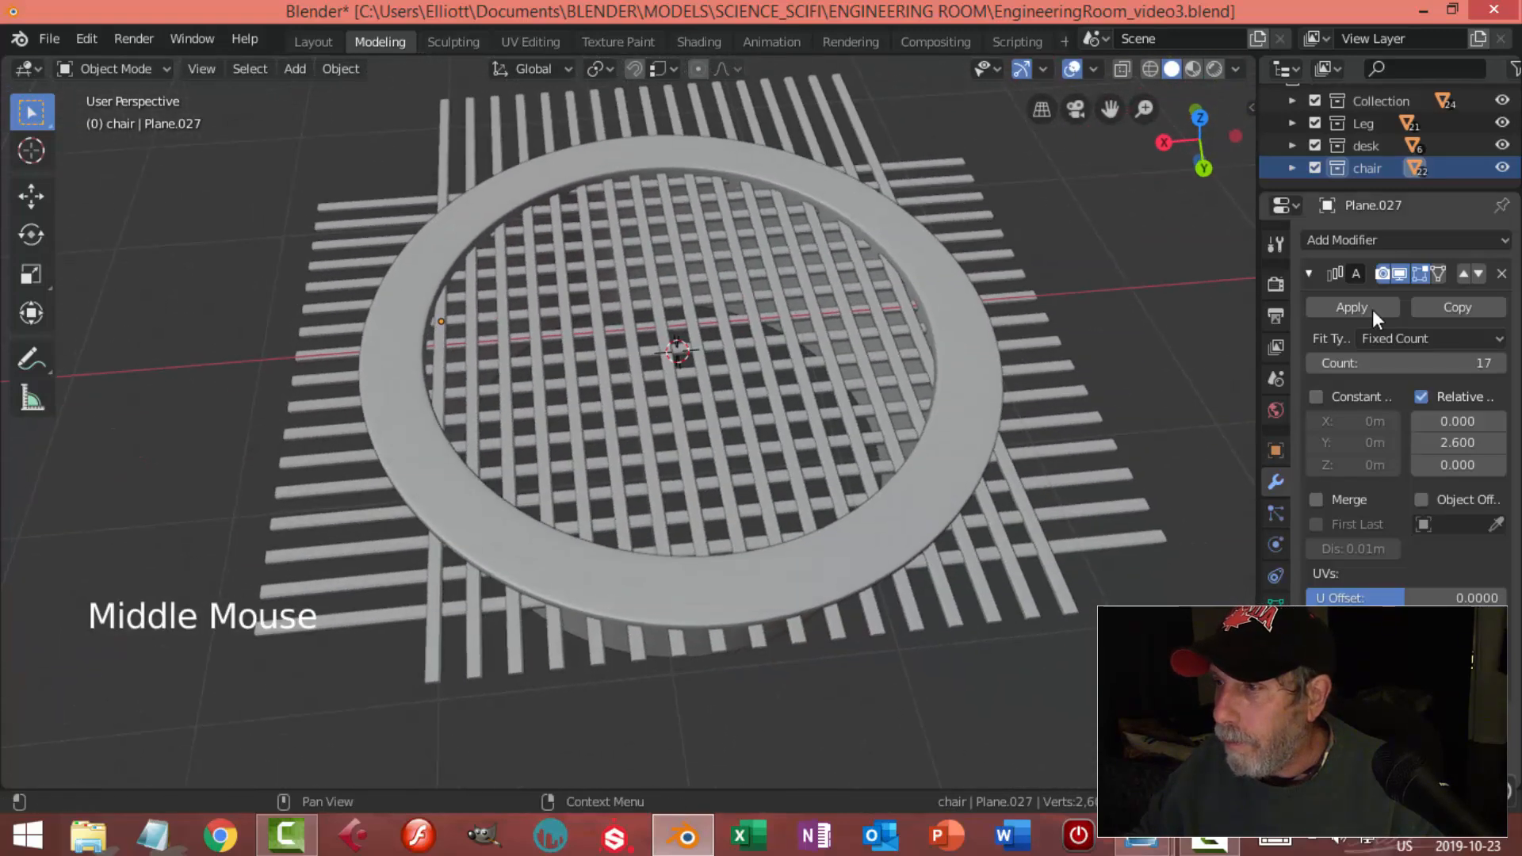
click(1367, 311)
click(1054, 412)
click(1348, 308)
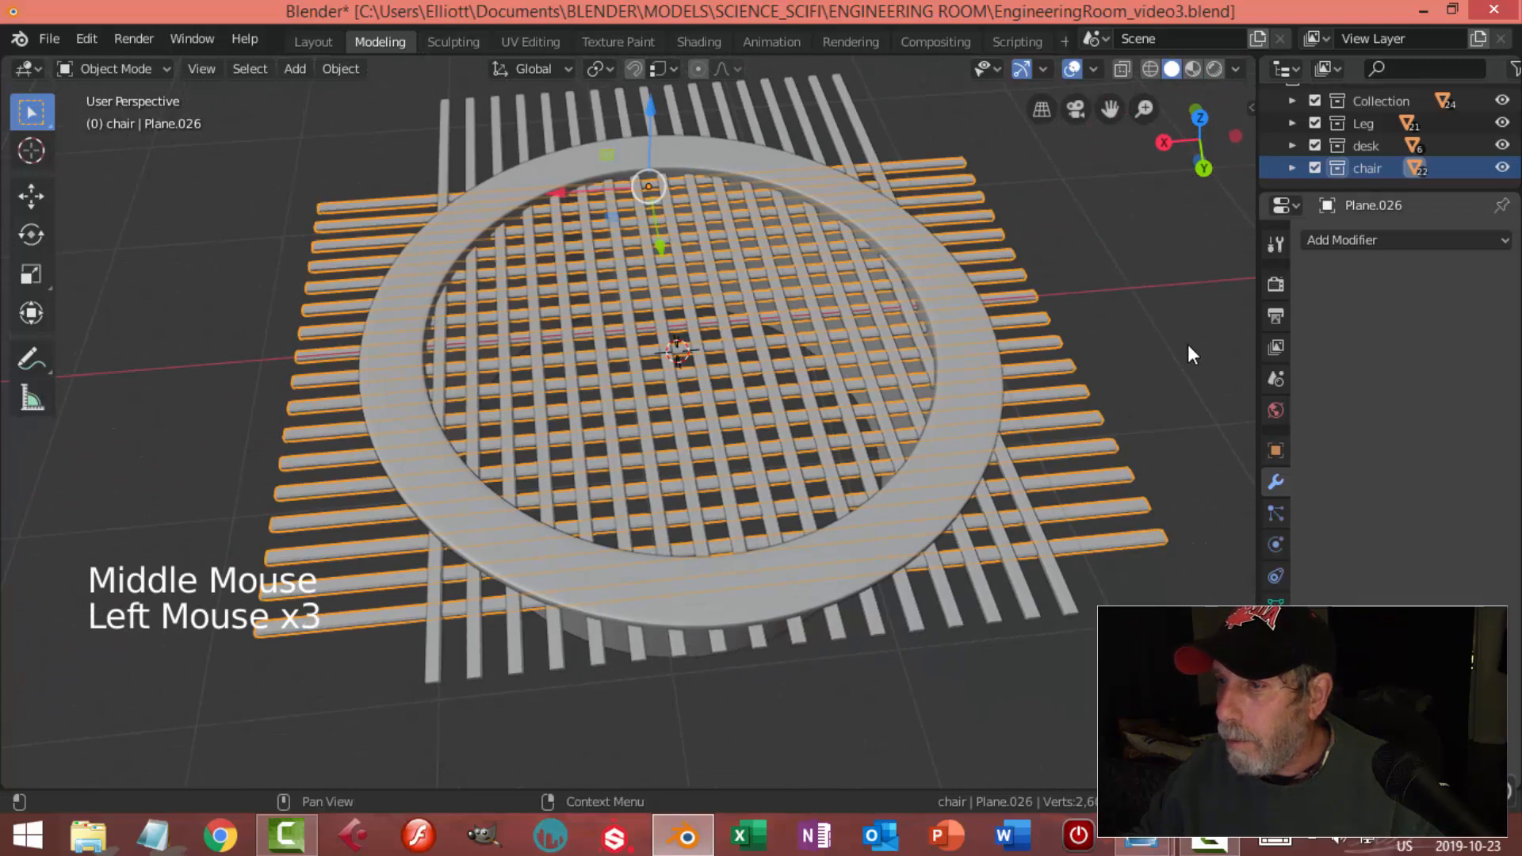
shift+click(856, 335)
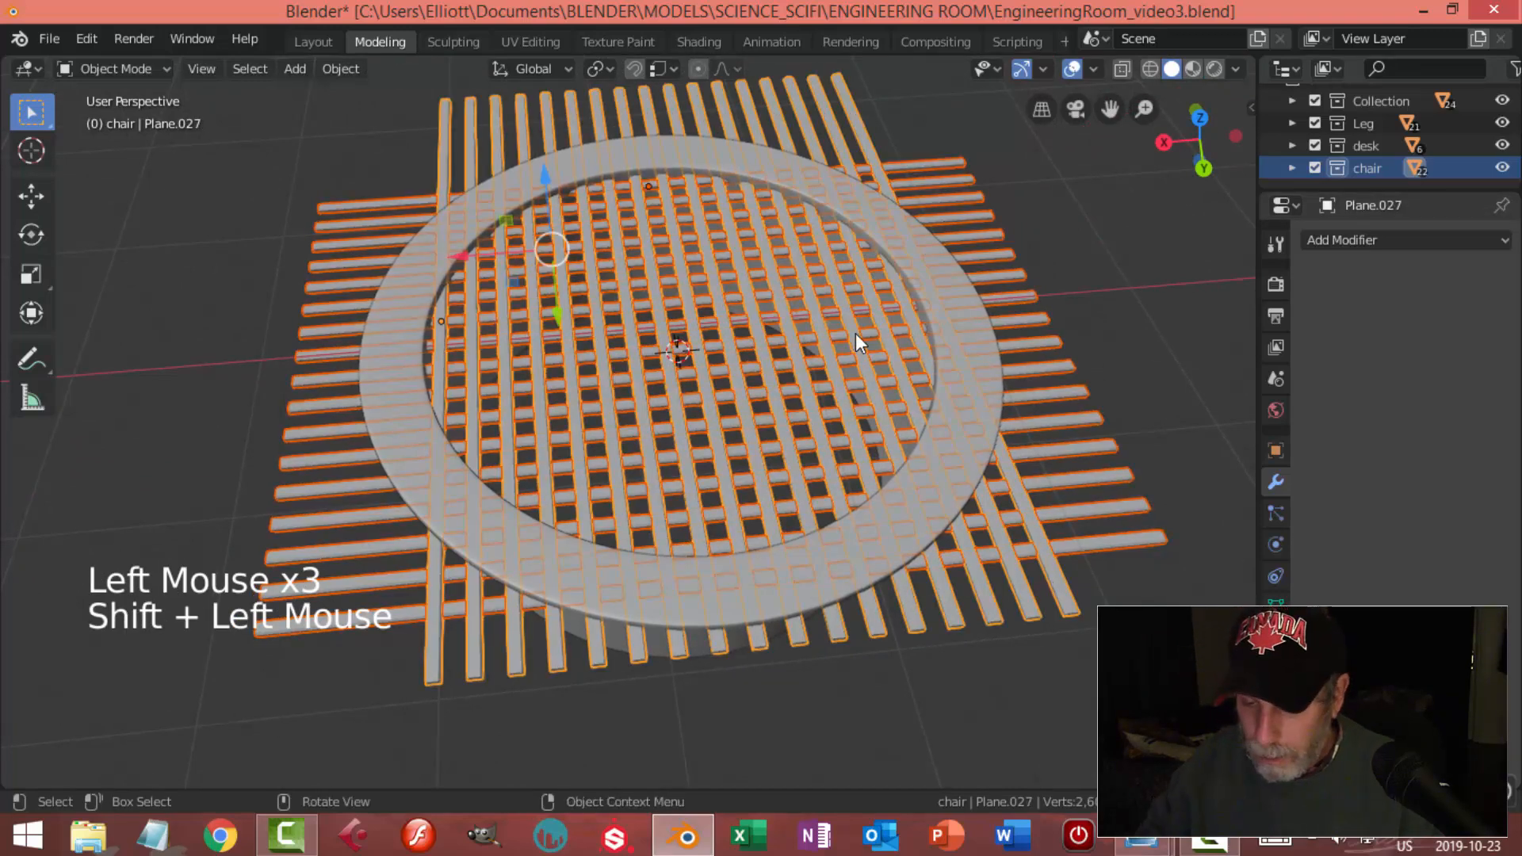
key(ctrl+j)
key(alt+a)
Duplicate the edge loops around the liner rim's inner edge and raise the copy about 0.253 m along Z
scroll(855, 333, down, 2)
middle_drag(815, 349, 782, 426)
scroll(796, 397, up, 2)
scroll(758, 363, up, 3)
scroll(801, 407, down, 1)
scroll(742, 400, down, 3)
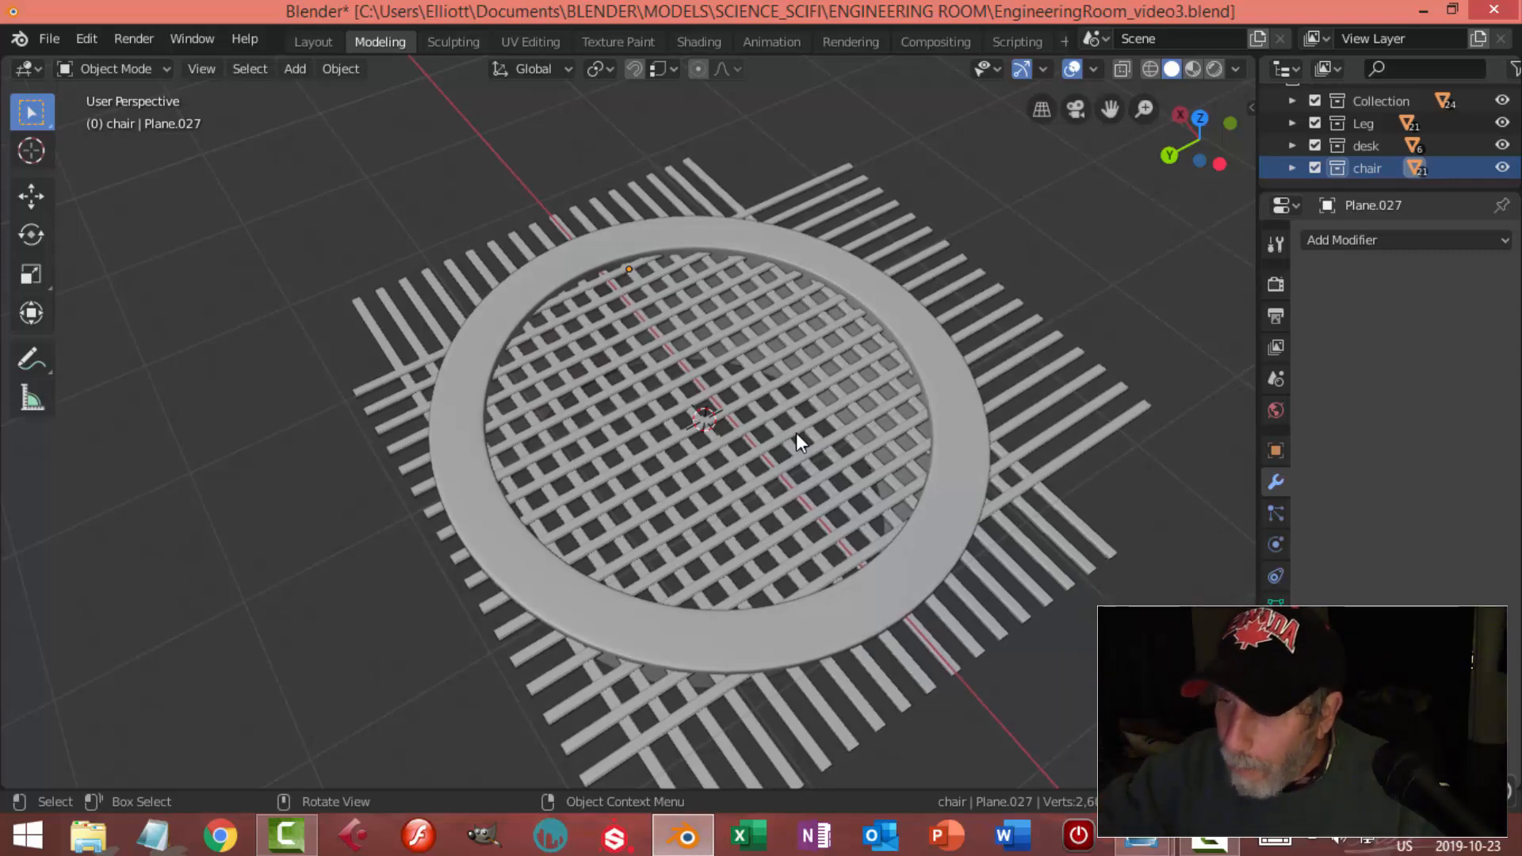
middle_drag(796, 433, 784, 343)
click(879, 347)
key(Tab)
middle_drag(880, 352, 904, 372)
scroll(905, 374, up, 2)
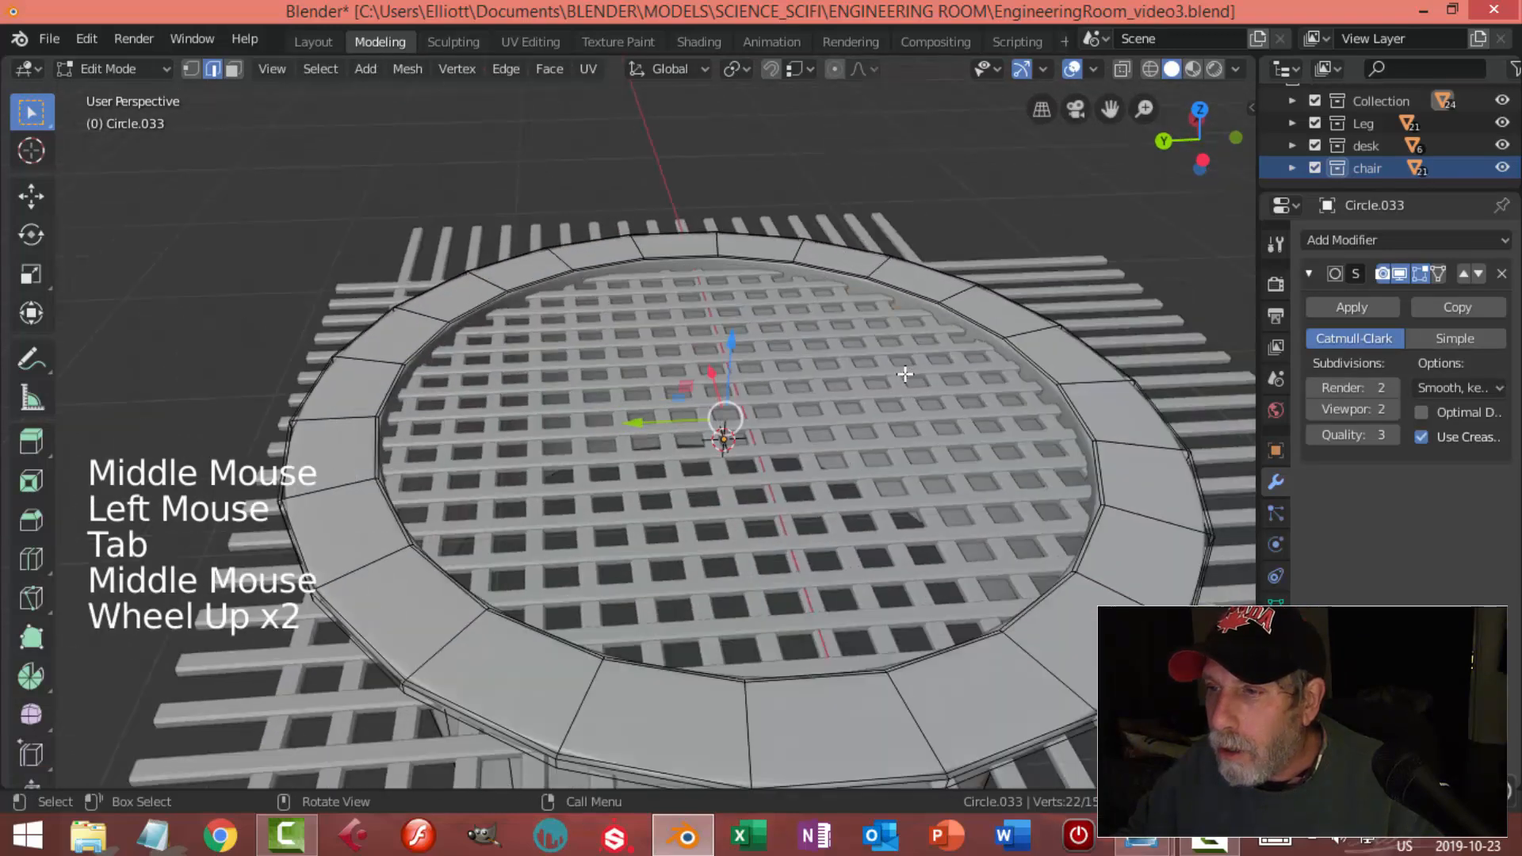
alt+shift+click(954, 317)
scroll(947, 341, down, 2)
middle_drag(948, 341, 943, 364)
key(shift+d)
click(694, 304)
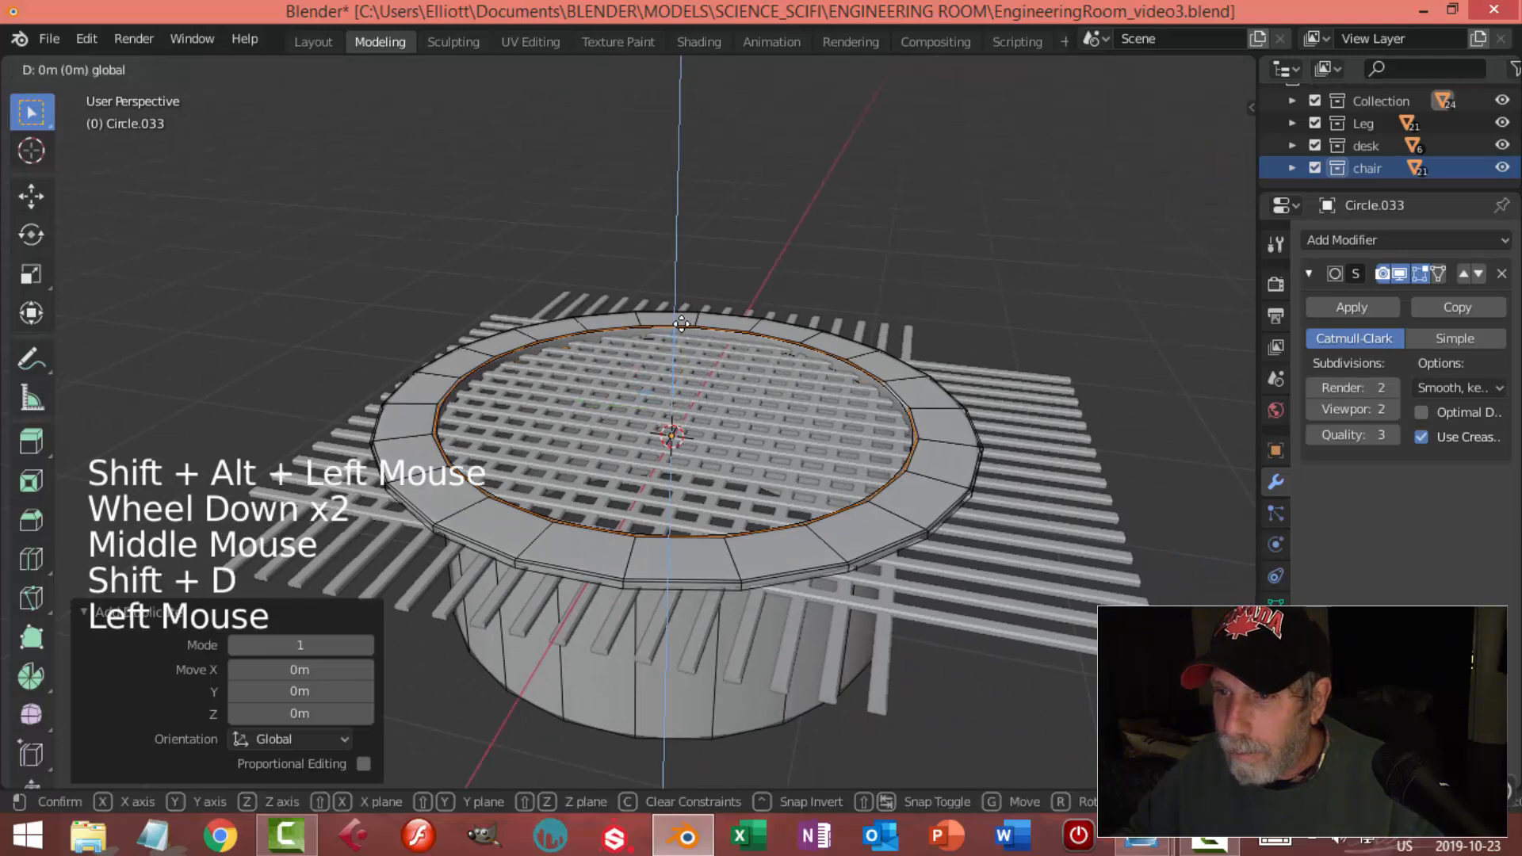
middle_drag(891, 350, 895, 321)
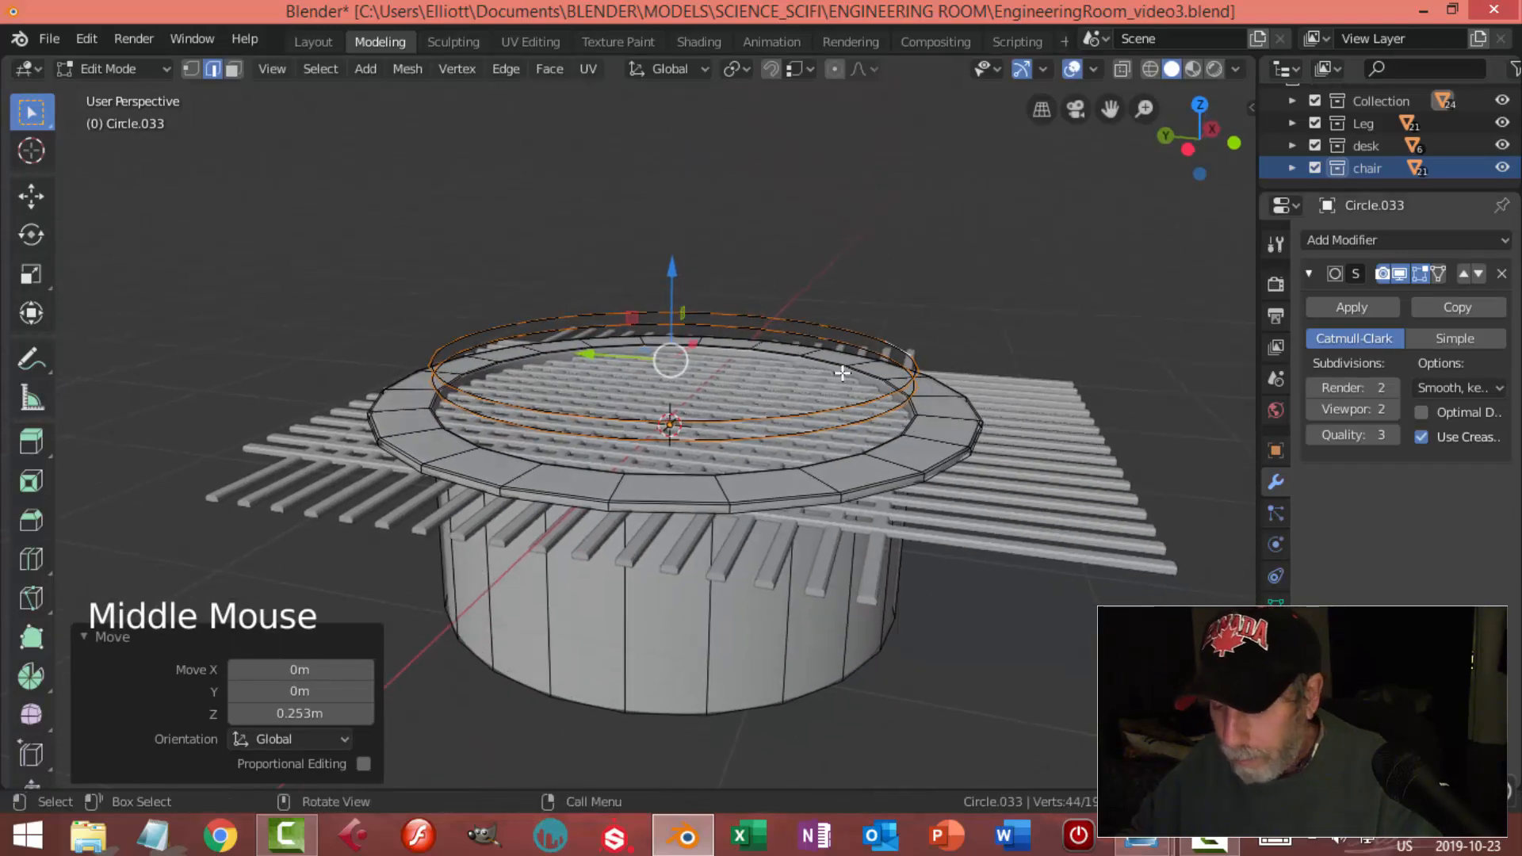
Separate the duplicated loops into their own object and remove its Subdivision modifier
key(p)
key(Tab)
click(731, 318)
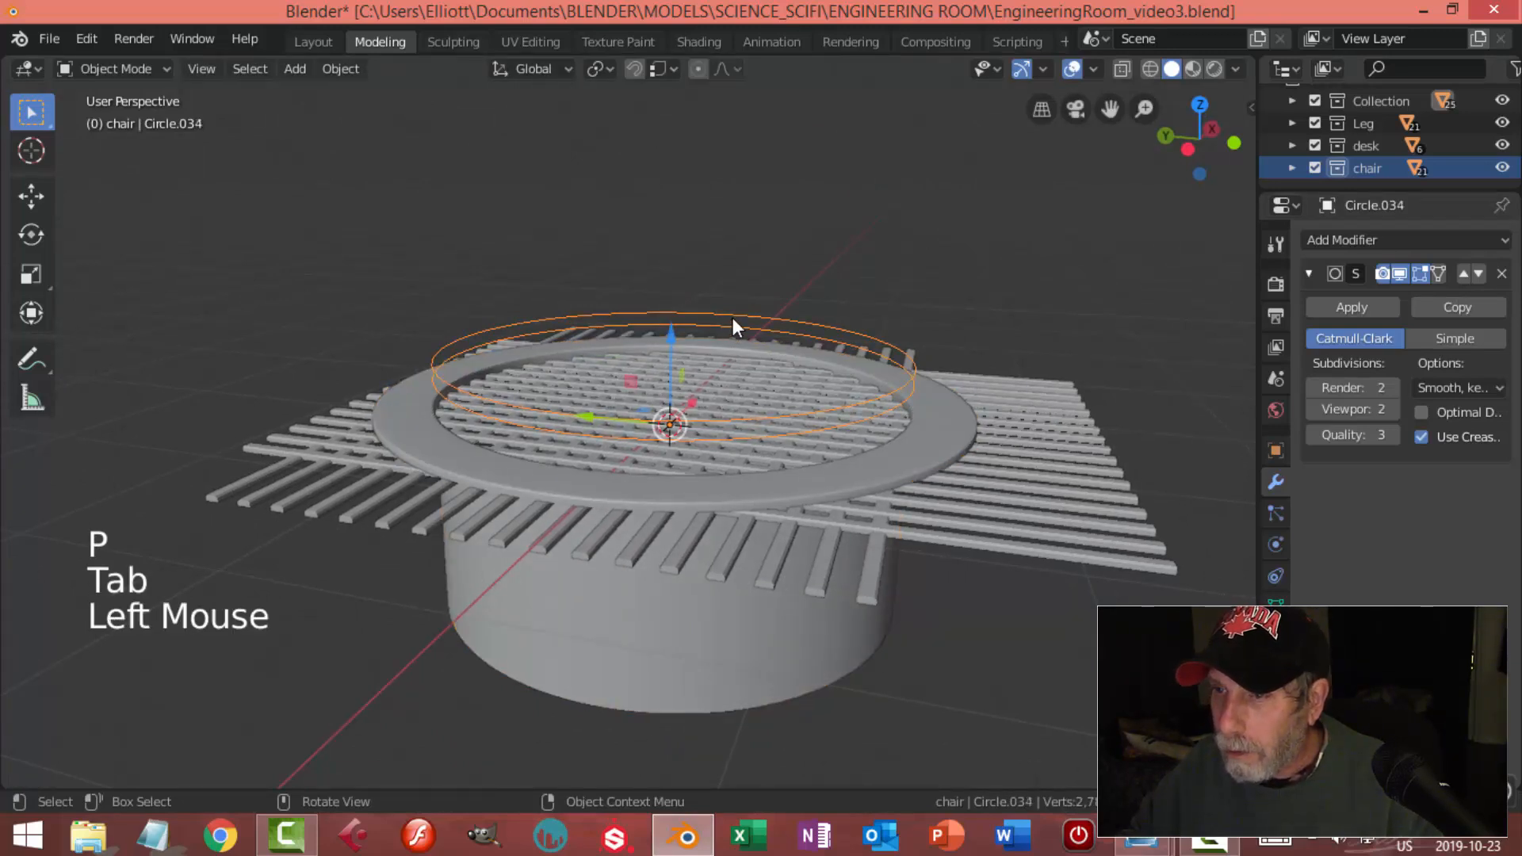
click(1501, 274)
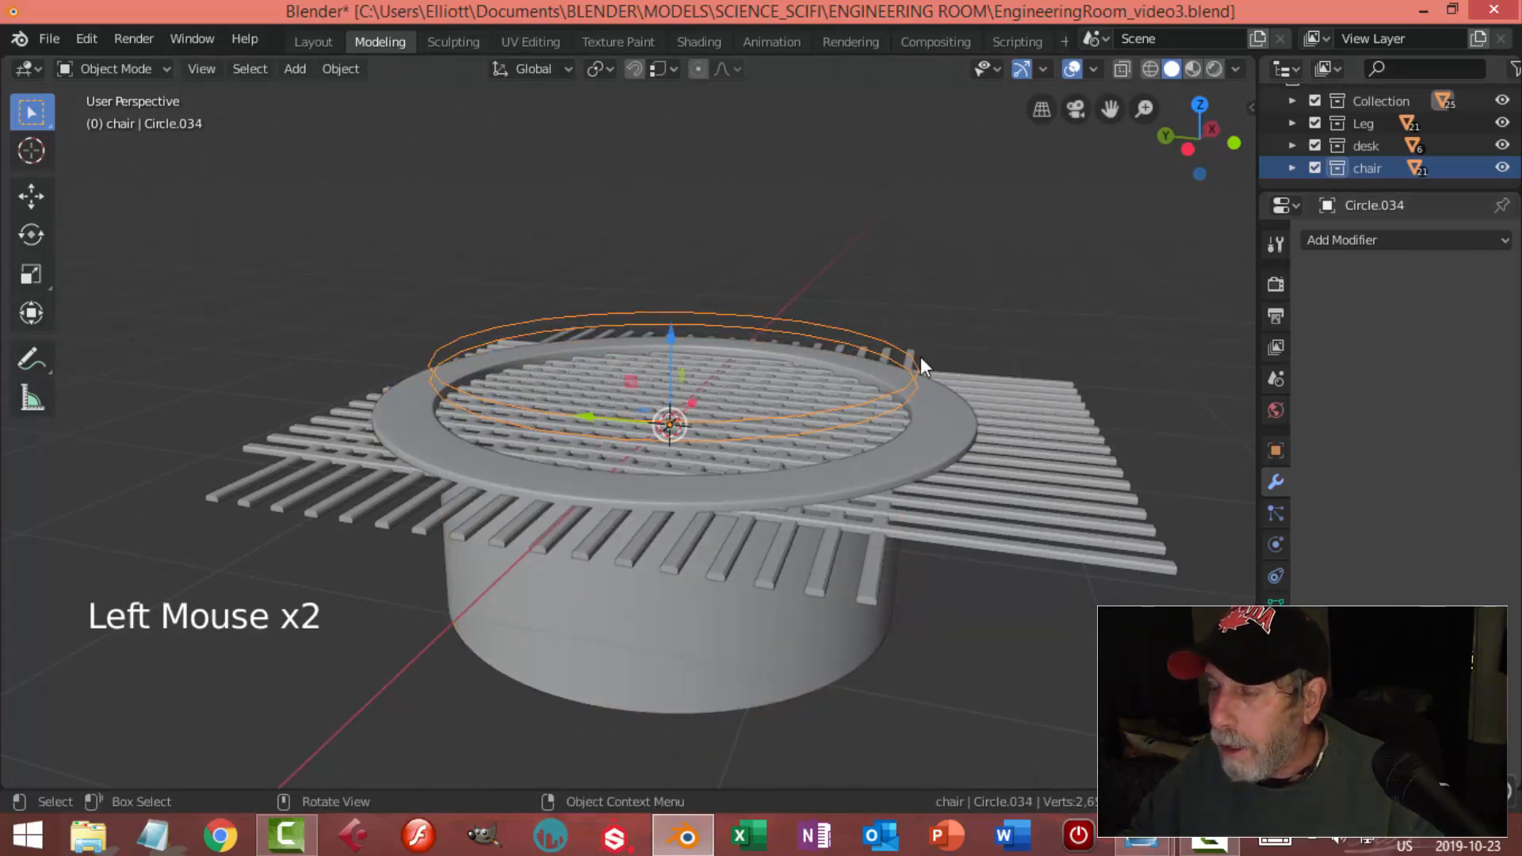
Delete the vertices of the lower loop in the separated ring object
key(Tab)
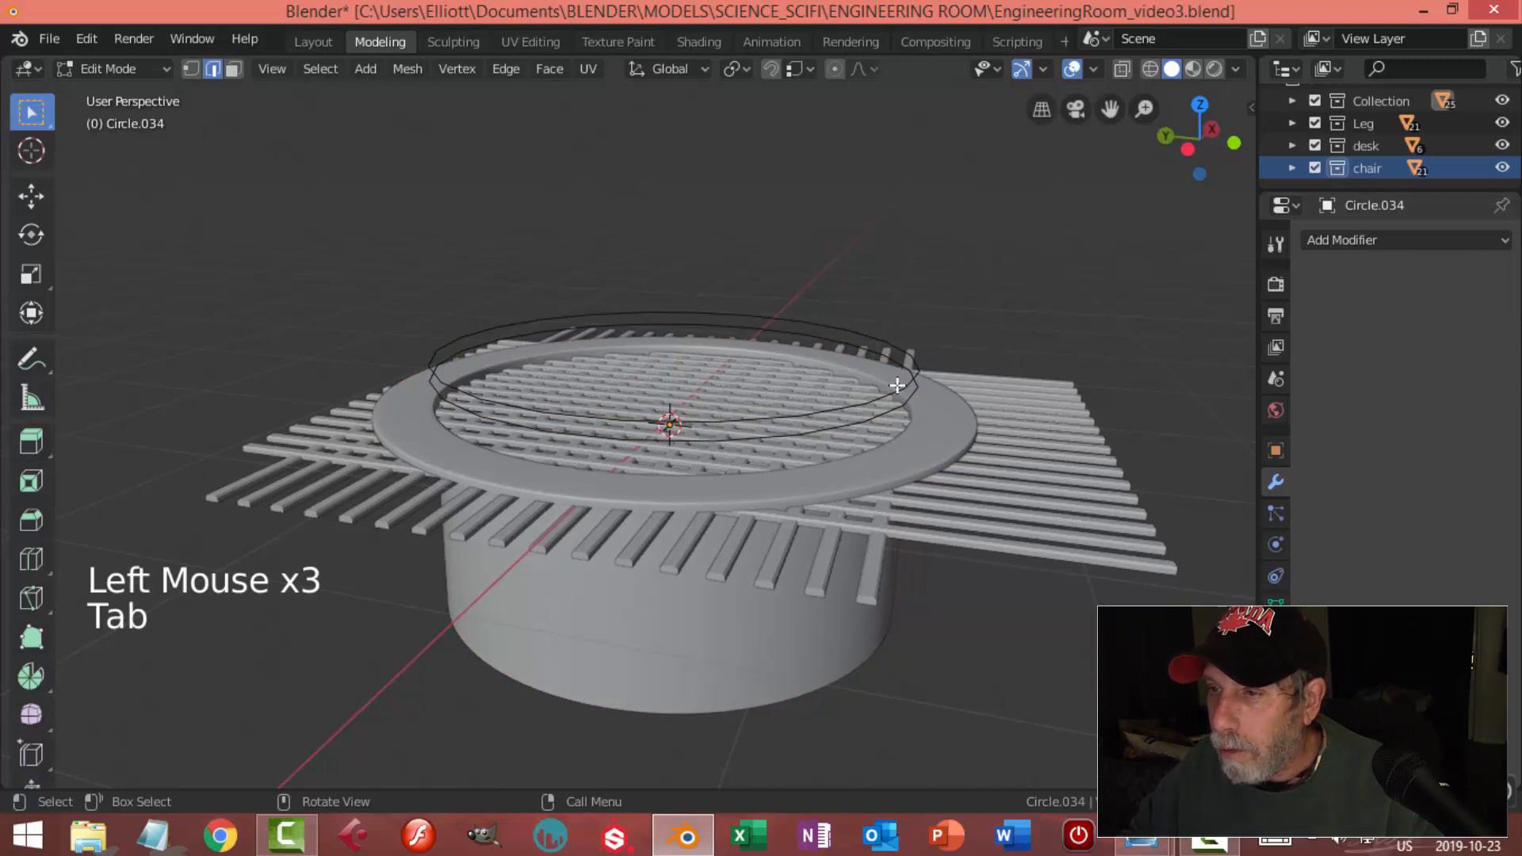
alt+shift+click(897, 382)
key(x)
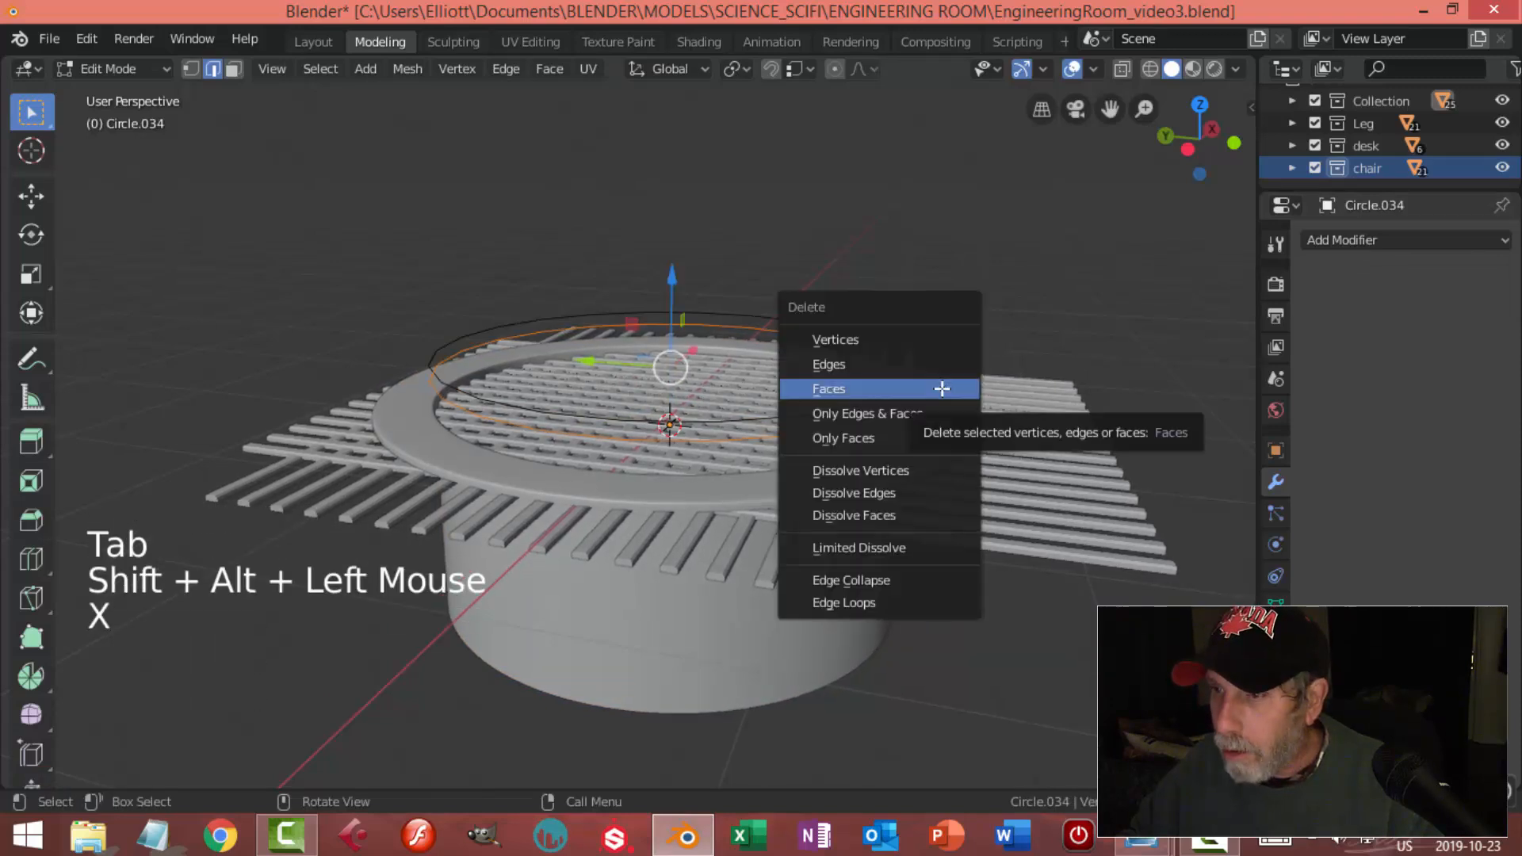
click(907, 344)
Extrude the remaining loop upward about 1.03 m along Z to form an open cylinder
key(a)
middle_drag(791, 367, 871, 408)
scroll(876, 397, down, 1)
middle_drag(870, 408, 862, 405)
key(e)
click(863, 404)
click(639, 176)
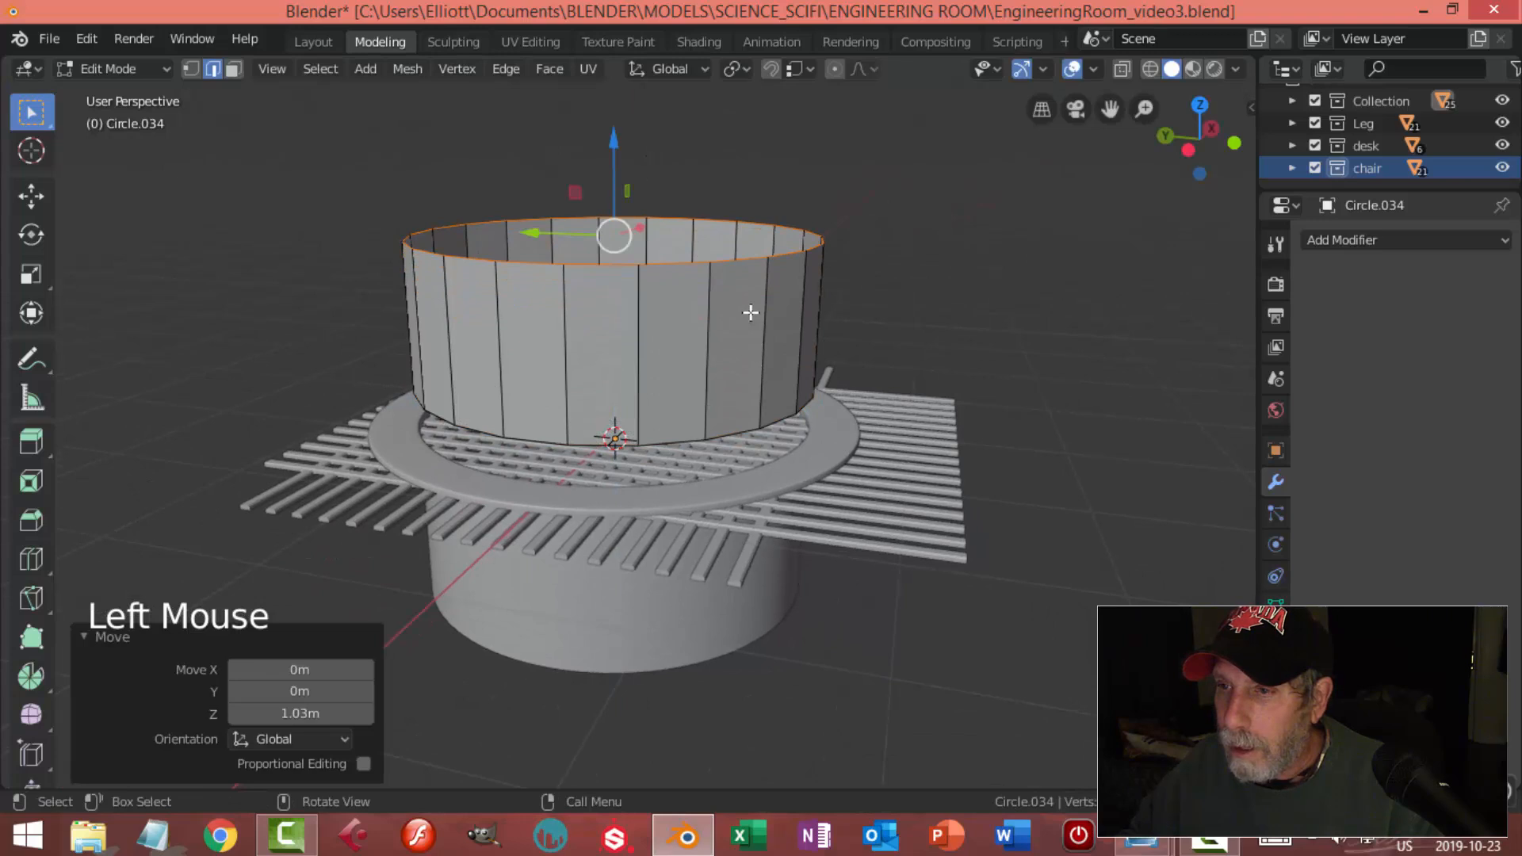
Fill the top and bottom loops of the cylinder with faces to close it
key(f)
key(alt+a)
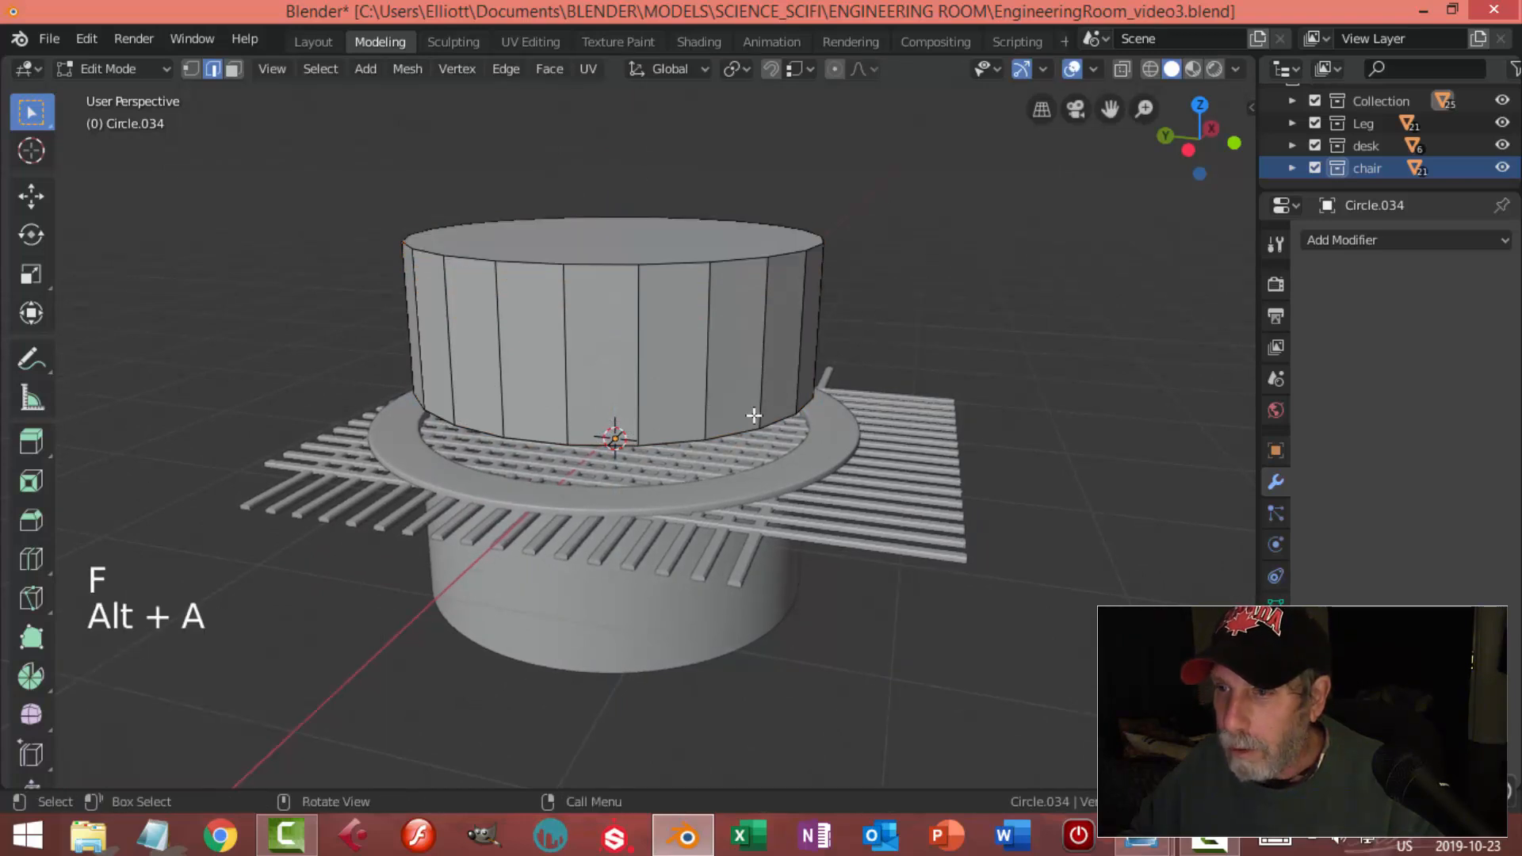
shift+click(743, 428)
key(alt+a)
alt+shift+click(803, 416)
key(f)
key(alt+a)
scroll(941, 415, down, 1)
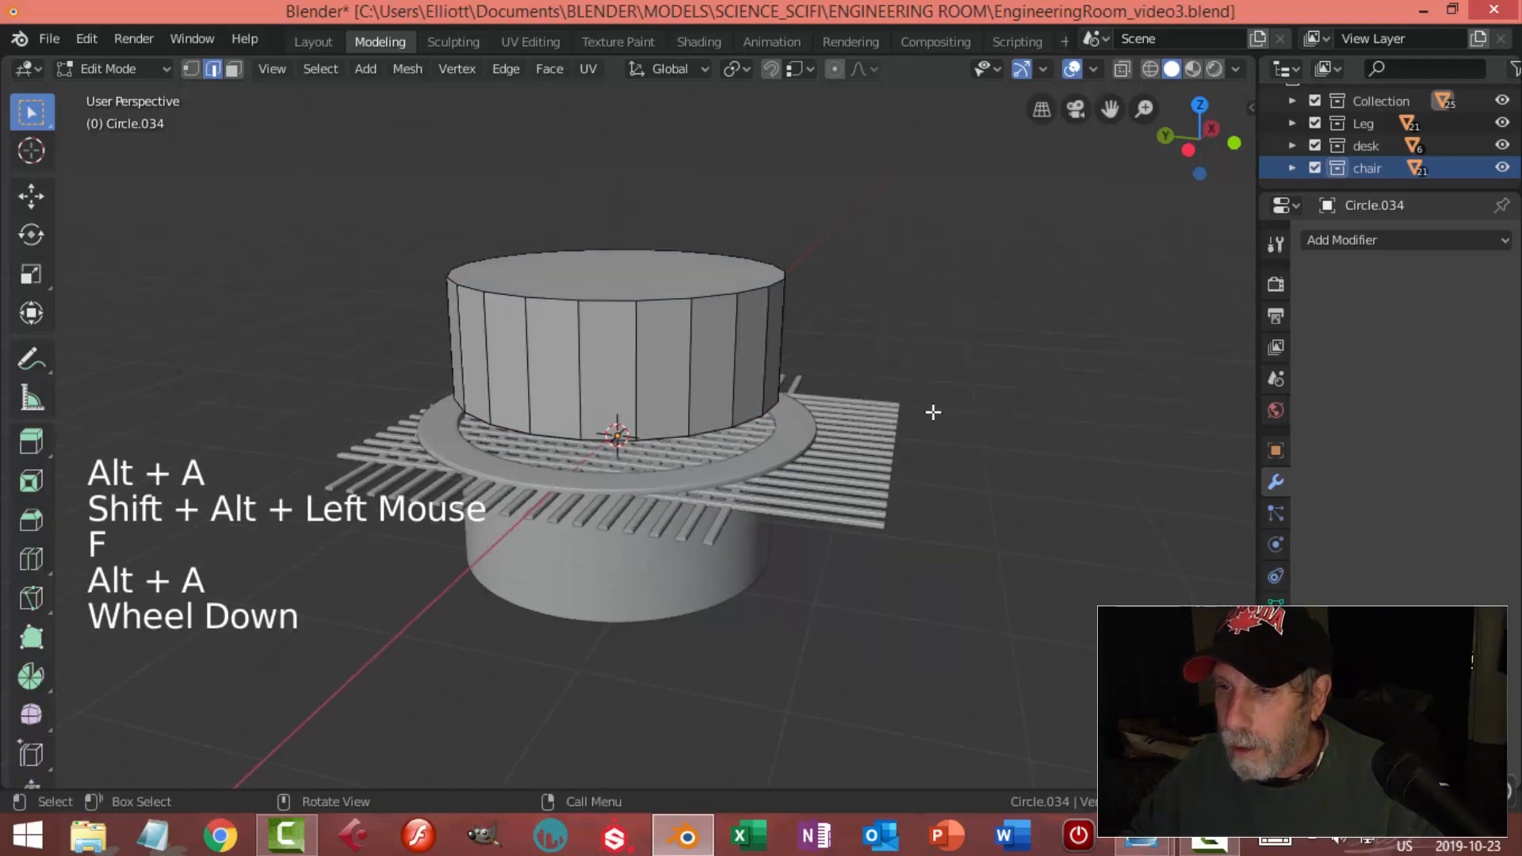
Scale the whole closed cylinder up by about 1.045
key(a)
middle_drag(930, 411, 849, 410)
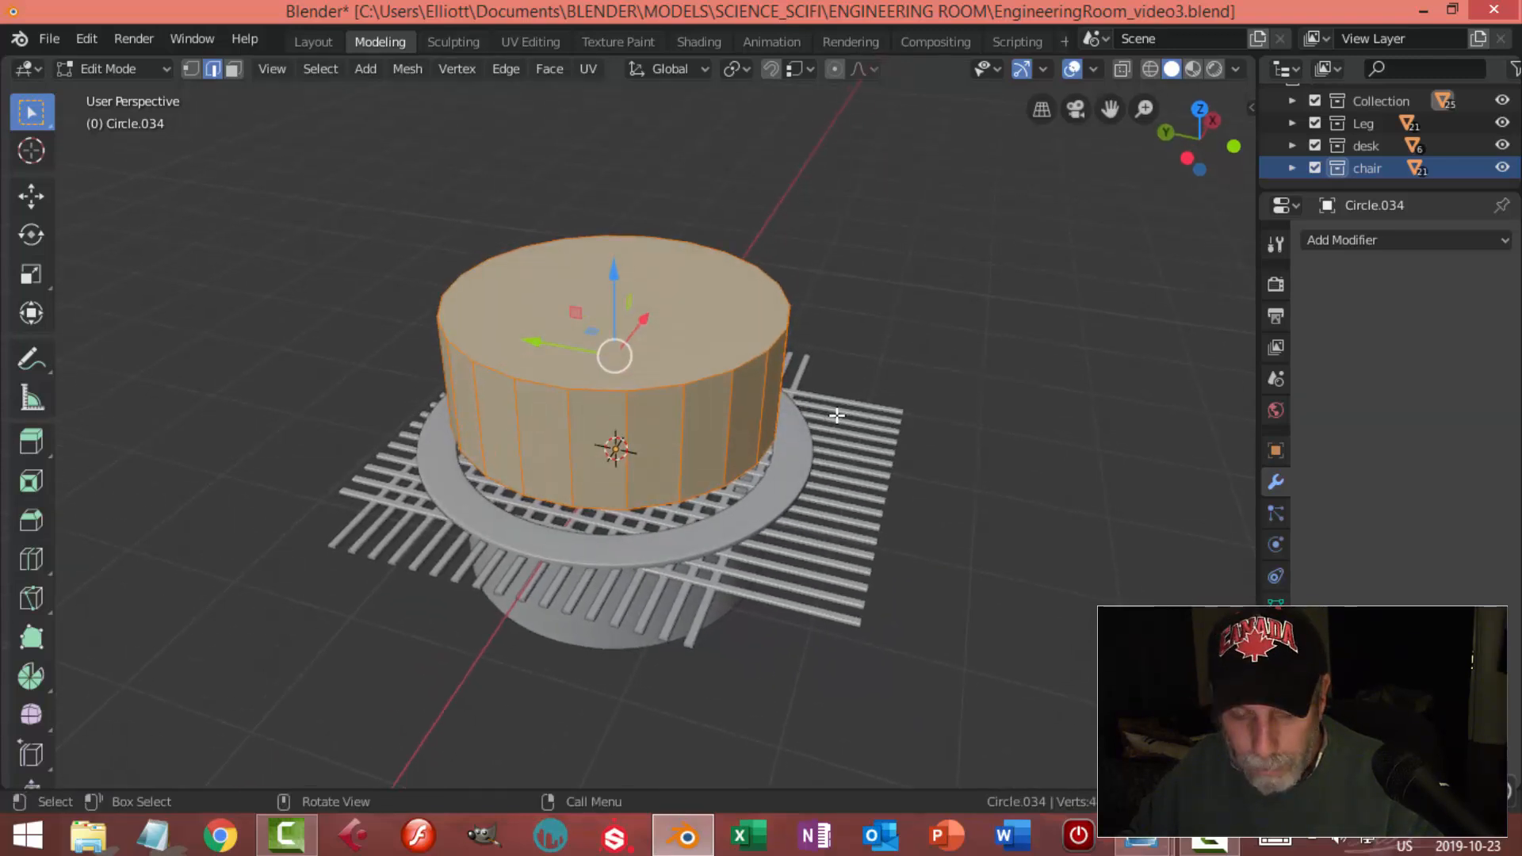
key(s)
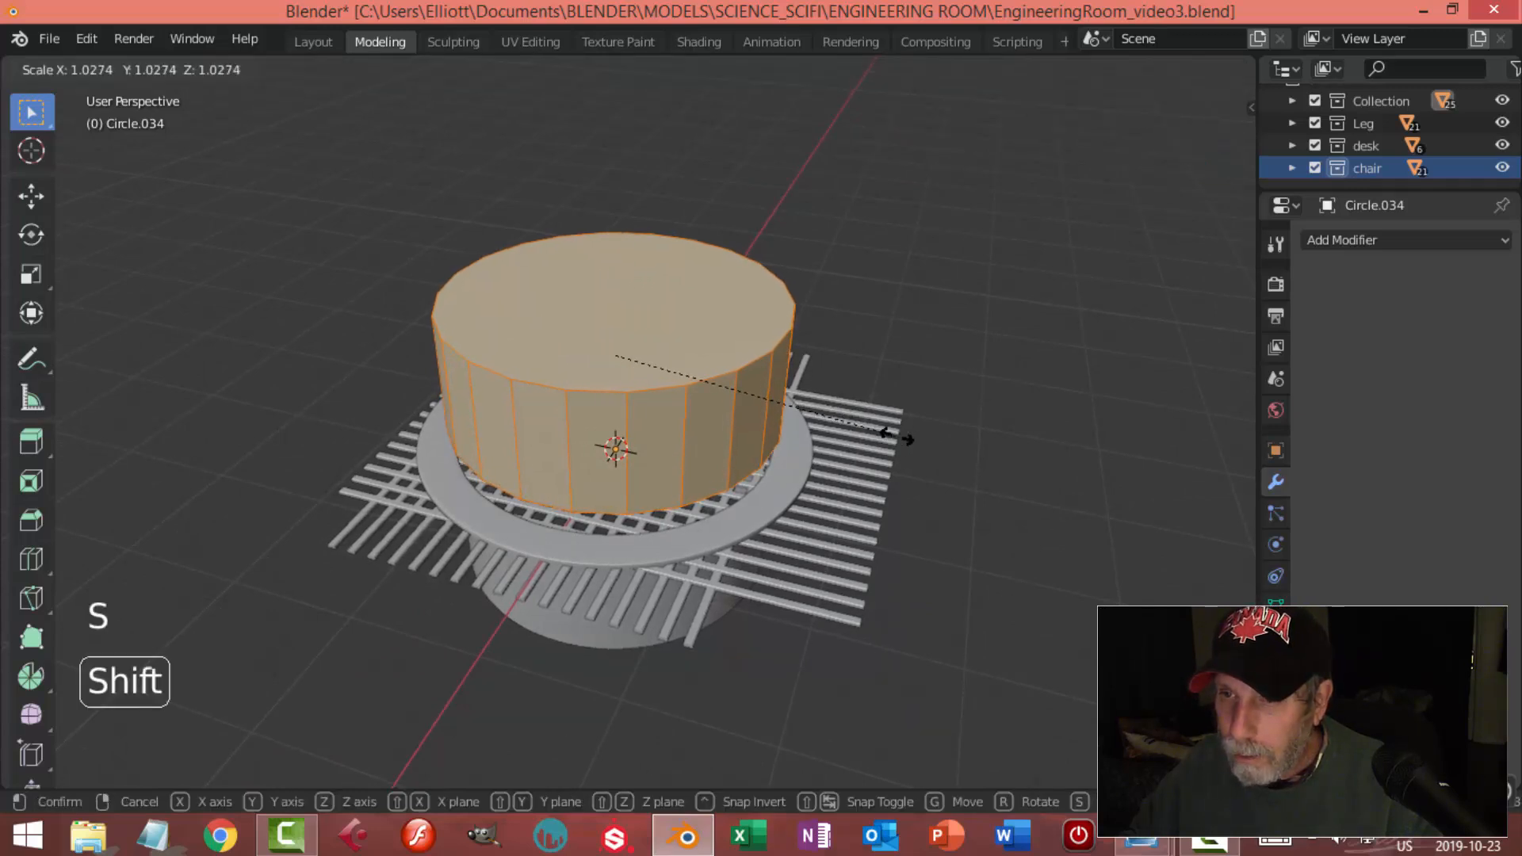
shift+click(935, 443)
Lower the cylinder along Z so it passes through the grate bars, and save the file
middle_drag(844, 473, 688, 379)
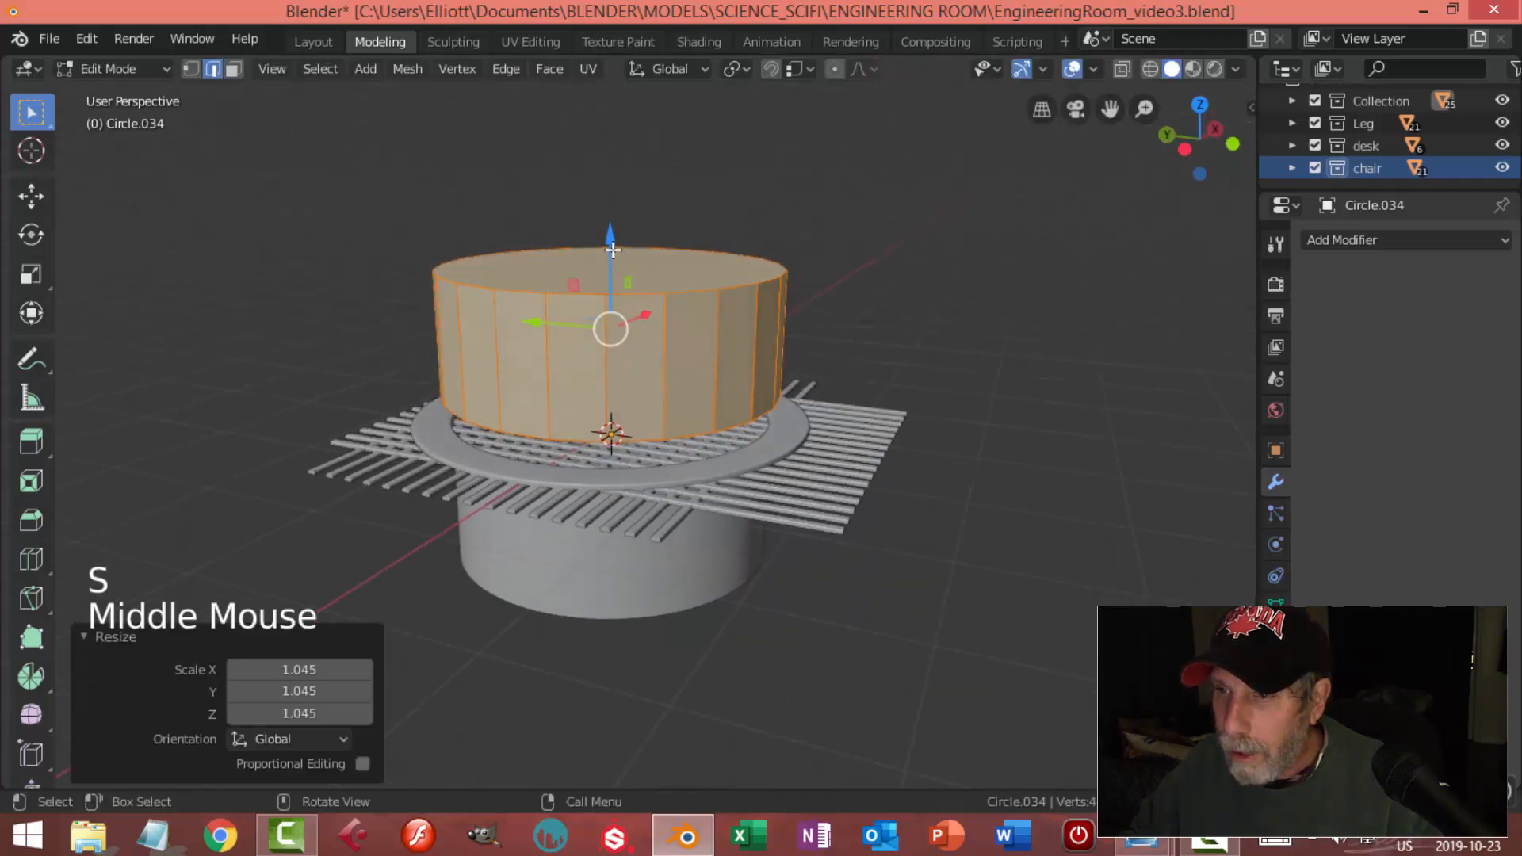
drag(614, 251, 609, 461)
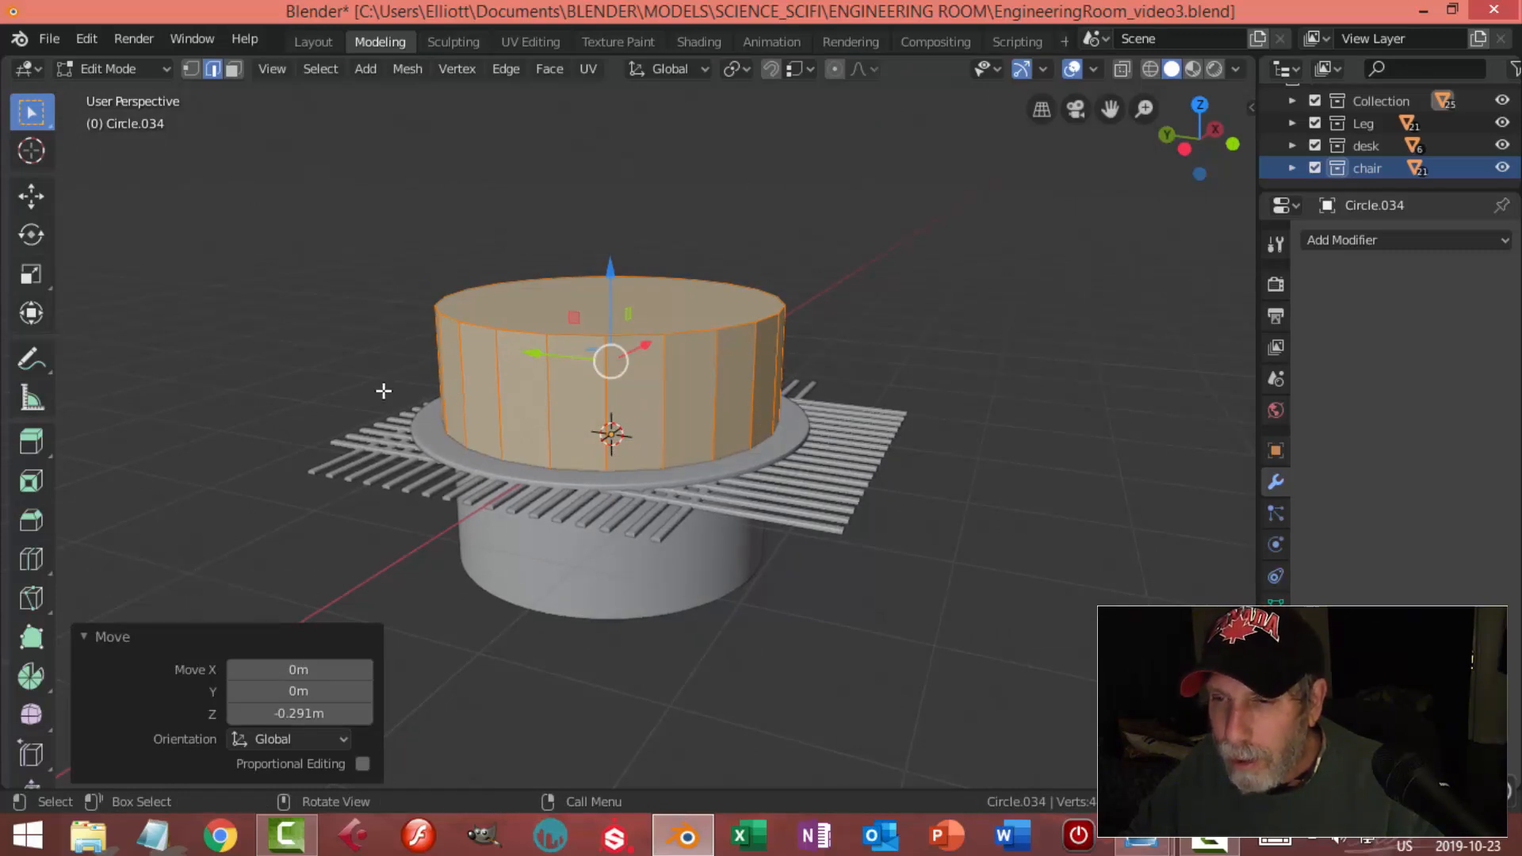
drag(608, 281, 610, 306)
middle_drag(610, 306, 846, 483)
key(Tab)
key(alt+a)
key(ctrl+s)
Hide the well liner so only the cylinder and the bars remain in view
middle_drag(911, 526, 824, 472)
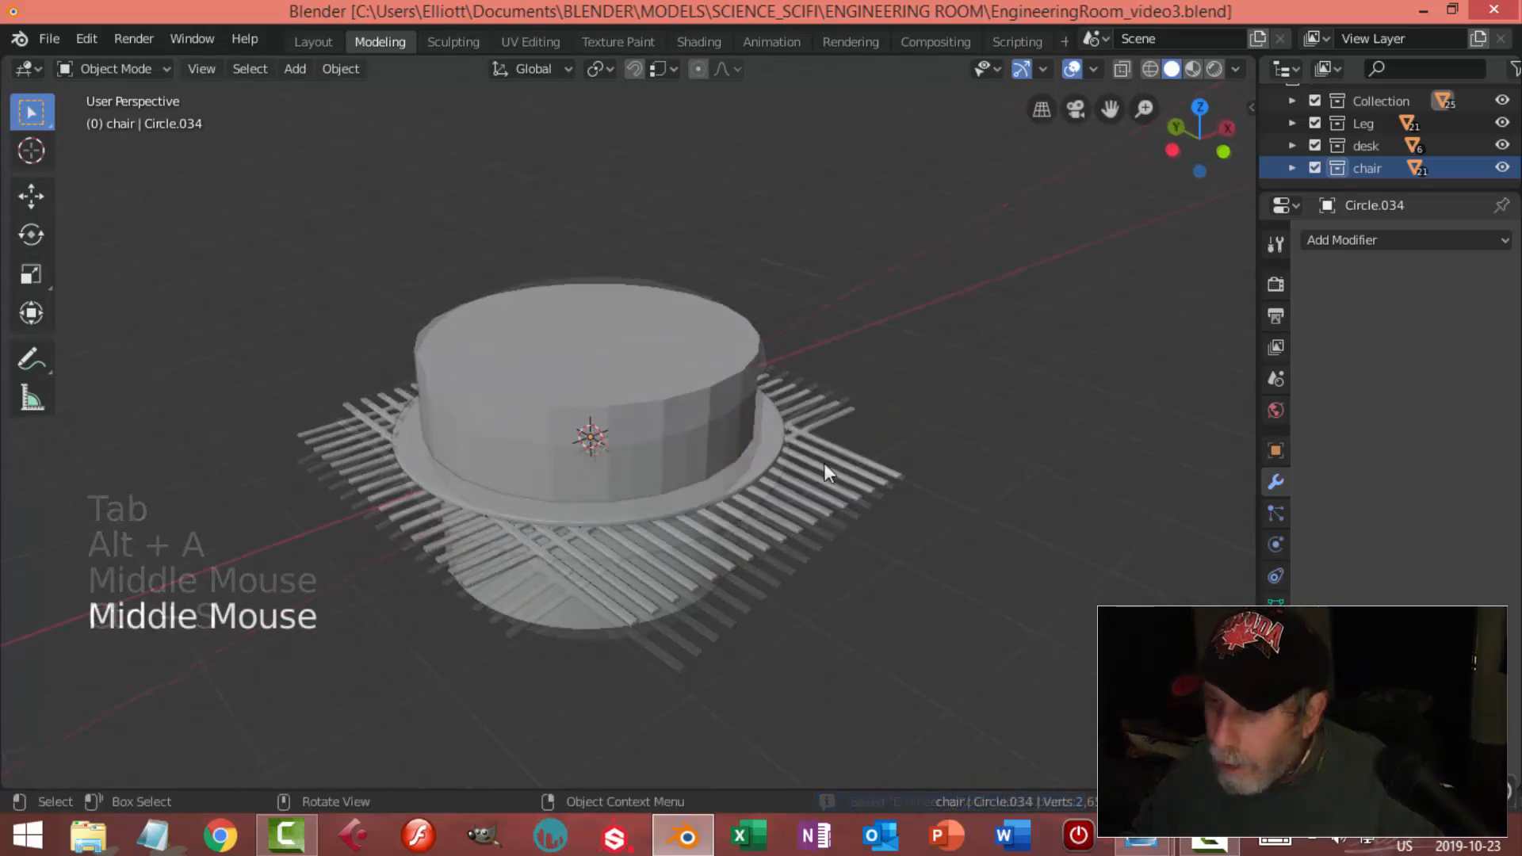
click(773, 453)
key(h)
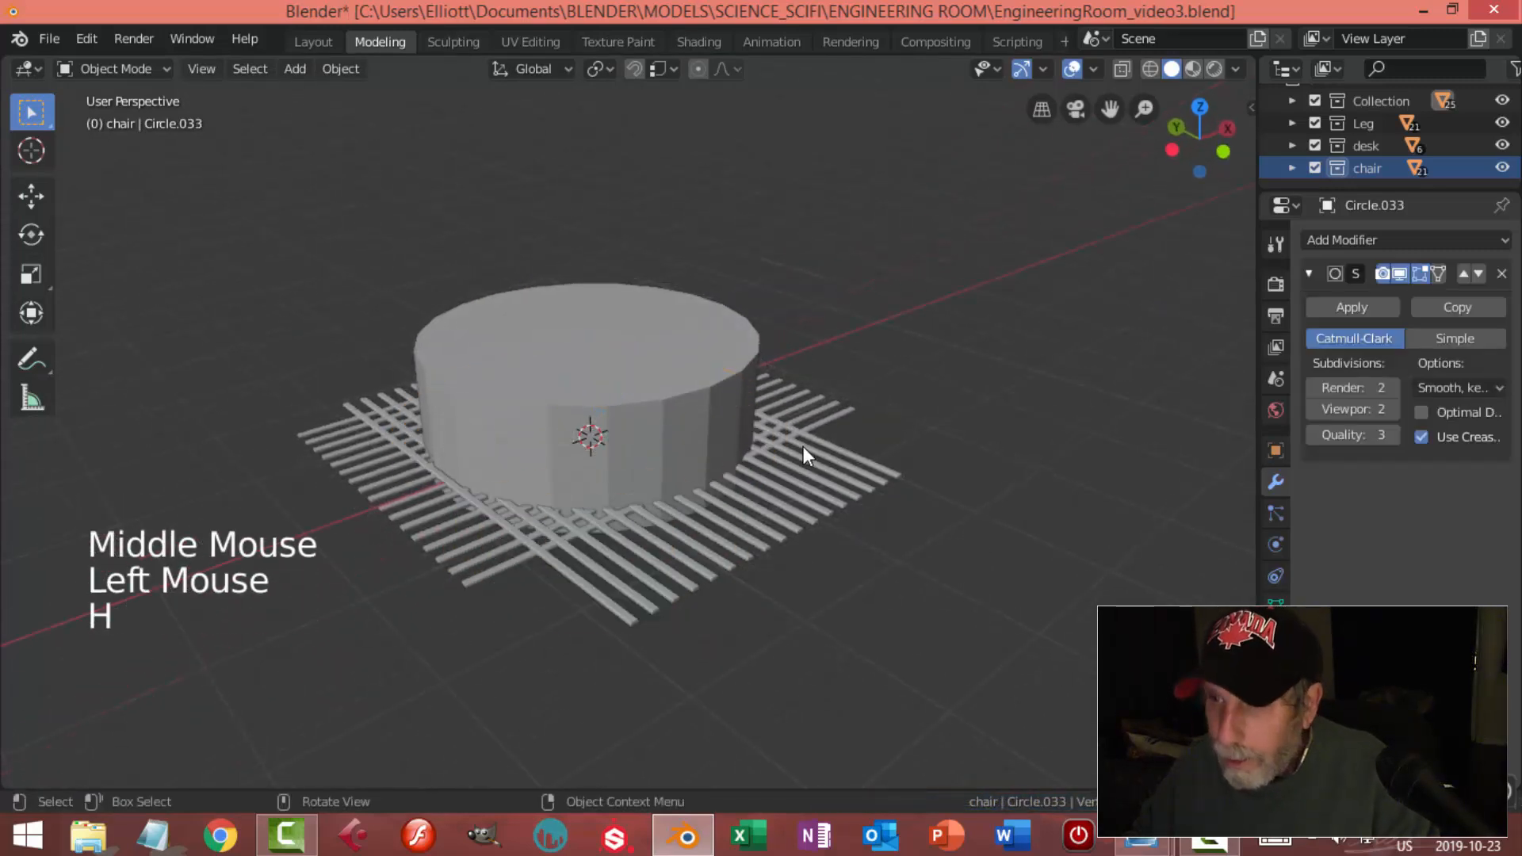
Add a Boolean modifier set to Intersect on the cylinder, use the joined bars as its object, and apply it
click(694, 406)
middle_drag(782, 402, 840, 418)
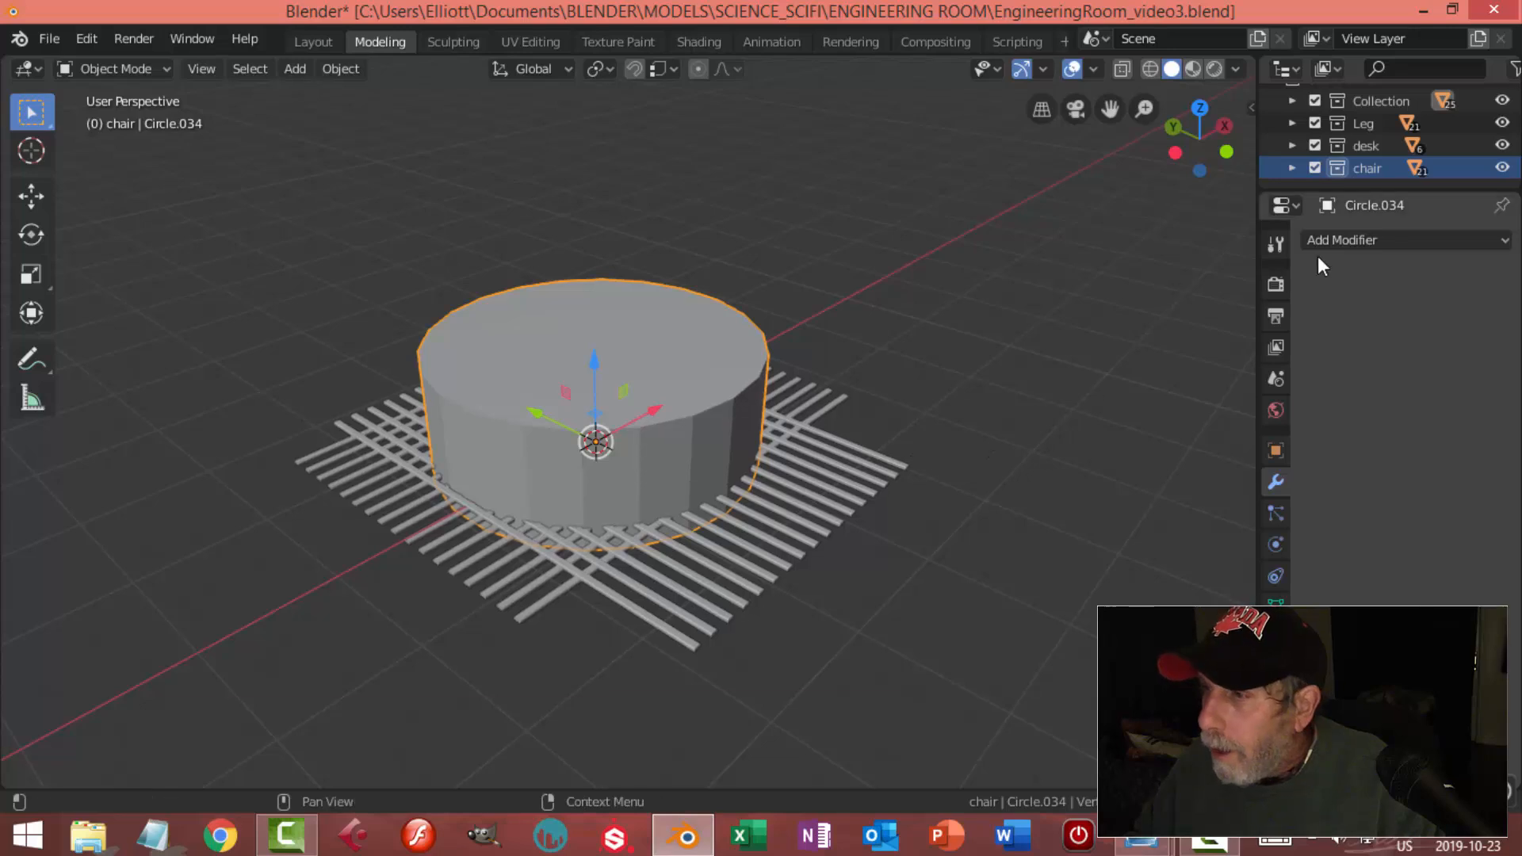
click(1340, 237)
click(1074, 331)
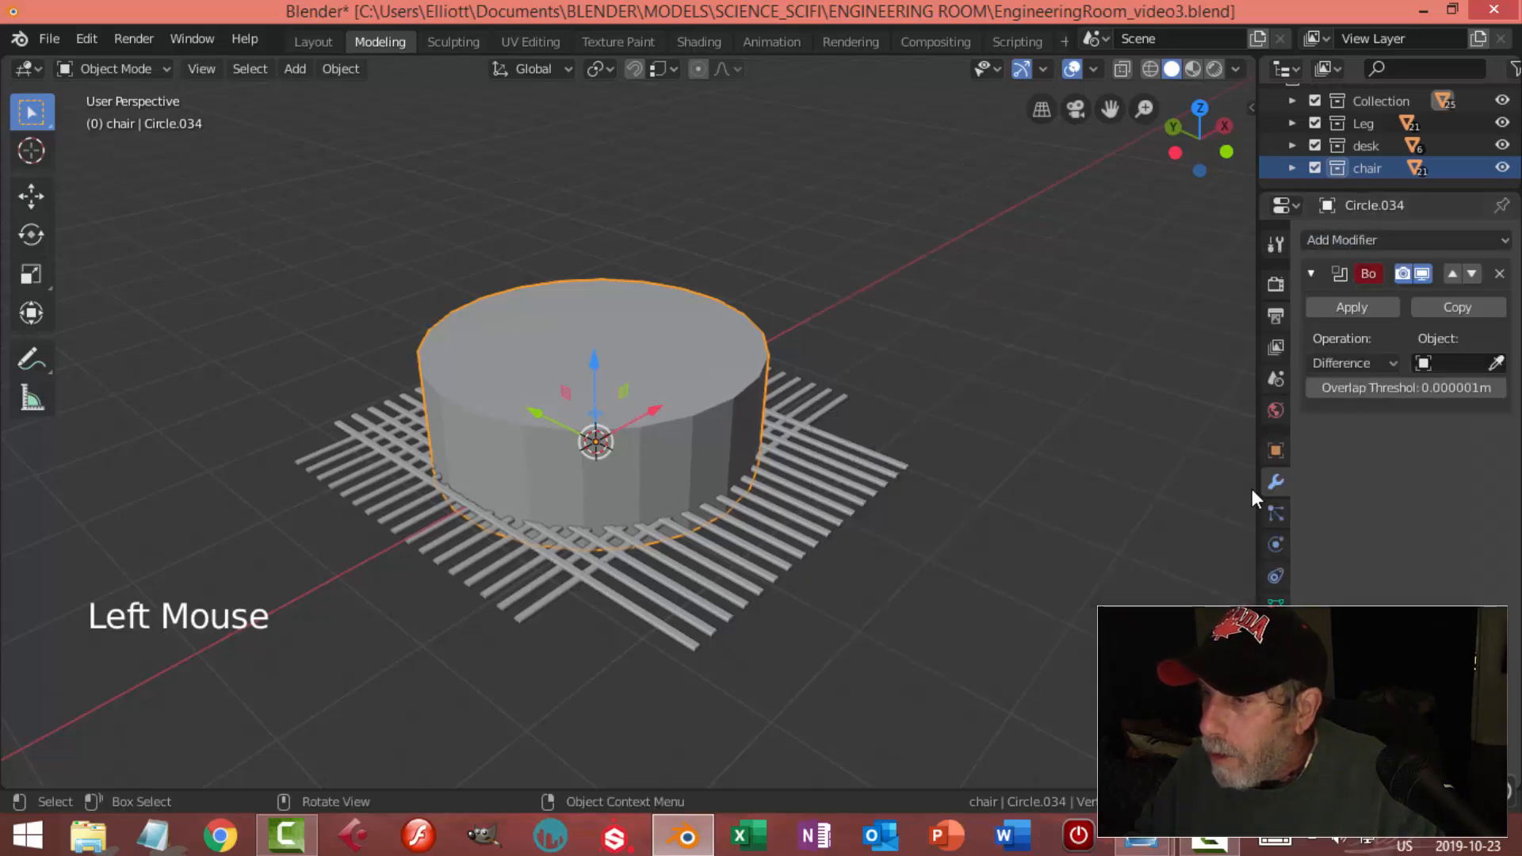
click(1353, 365)
click(1324, 385)
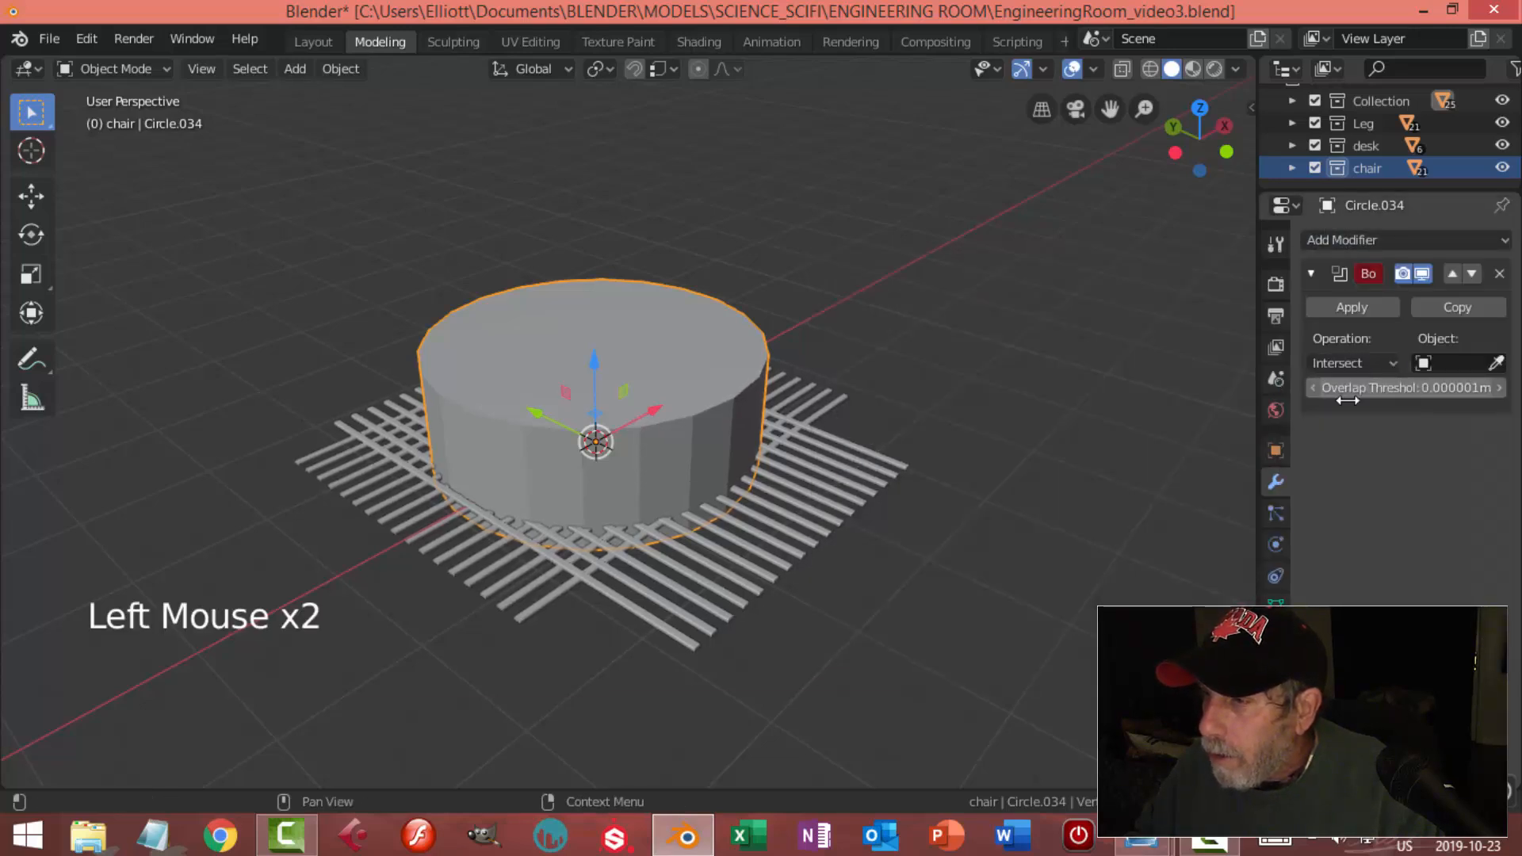
click(834, 449)
click(1351, 306)
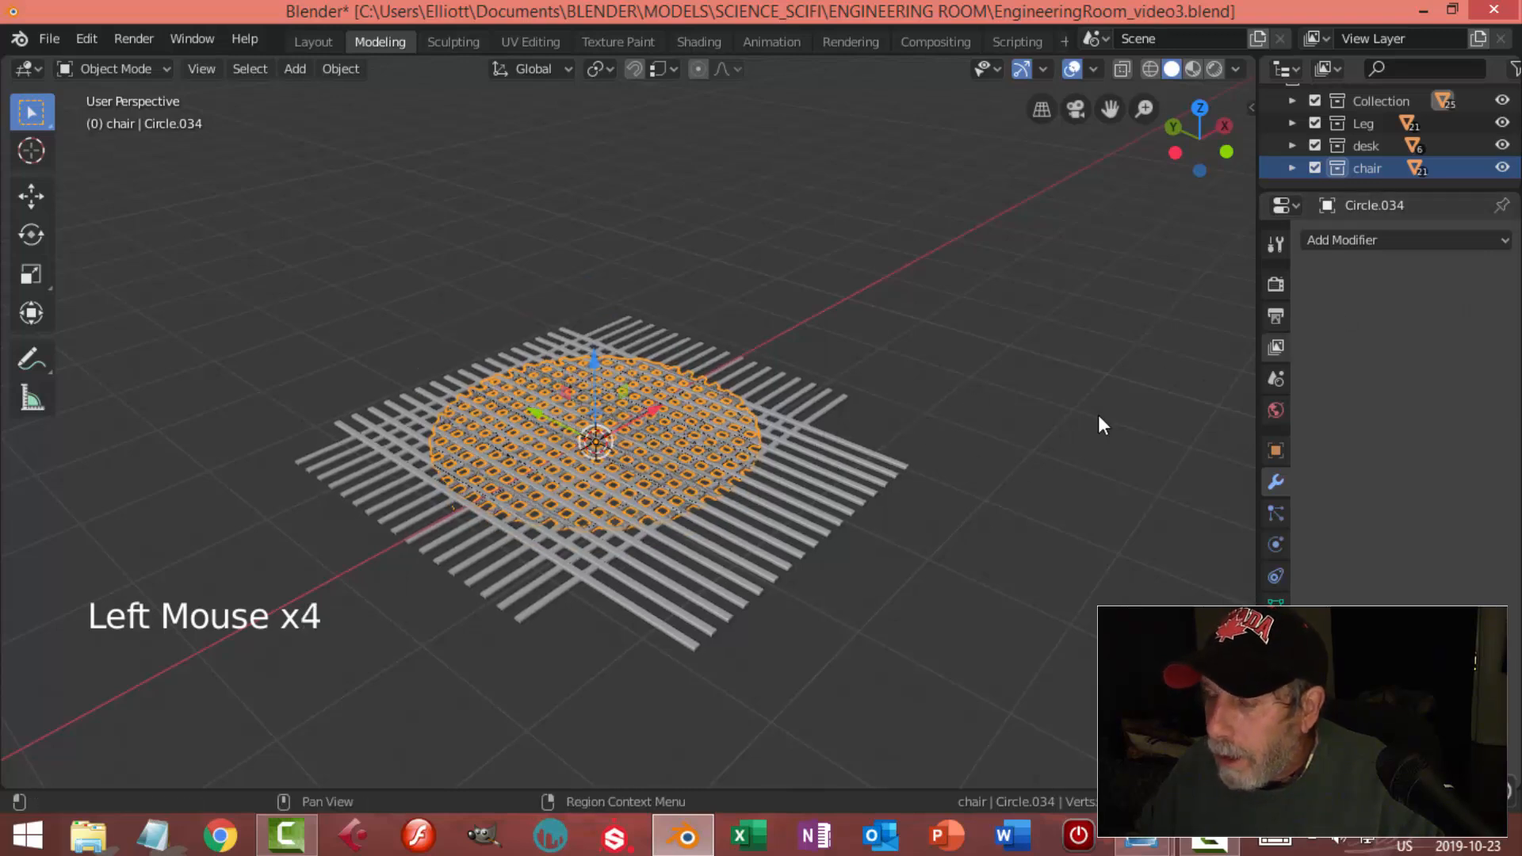
Delete the original oversized bar object and reveal all hidden objects
click(828, 474)
key(x)
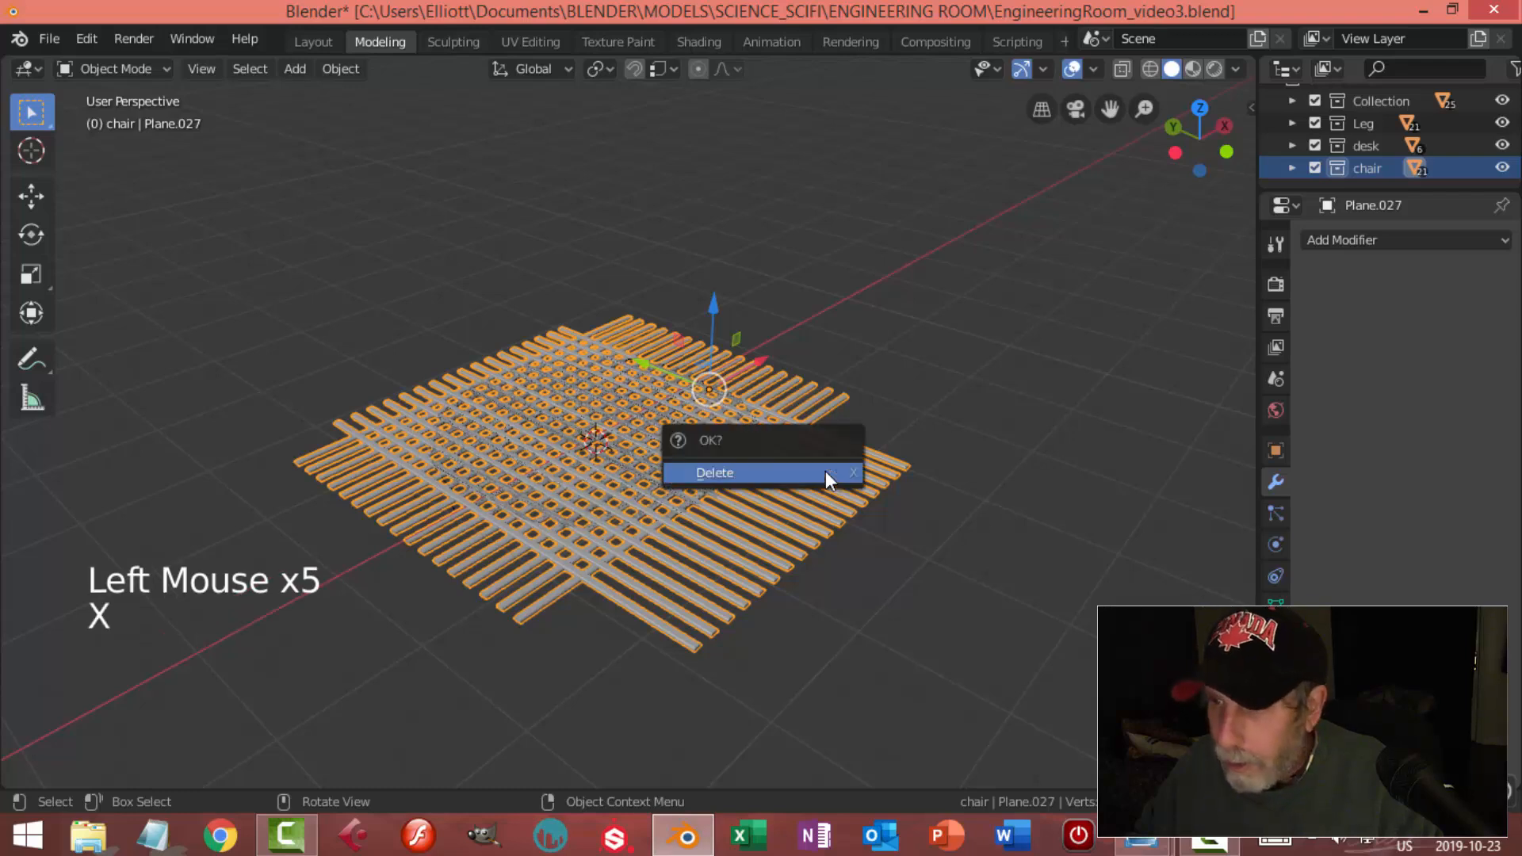
click(825, 472)
middle_drag(858, 447, 925, 485)
key(alt+h)
Isolate the round grate by hiding every other object
click(806, 471)
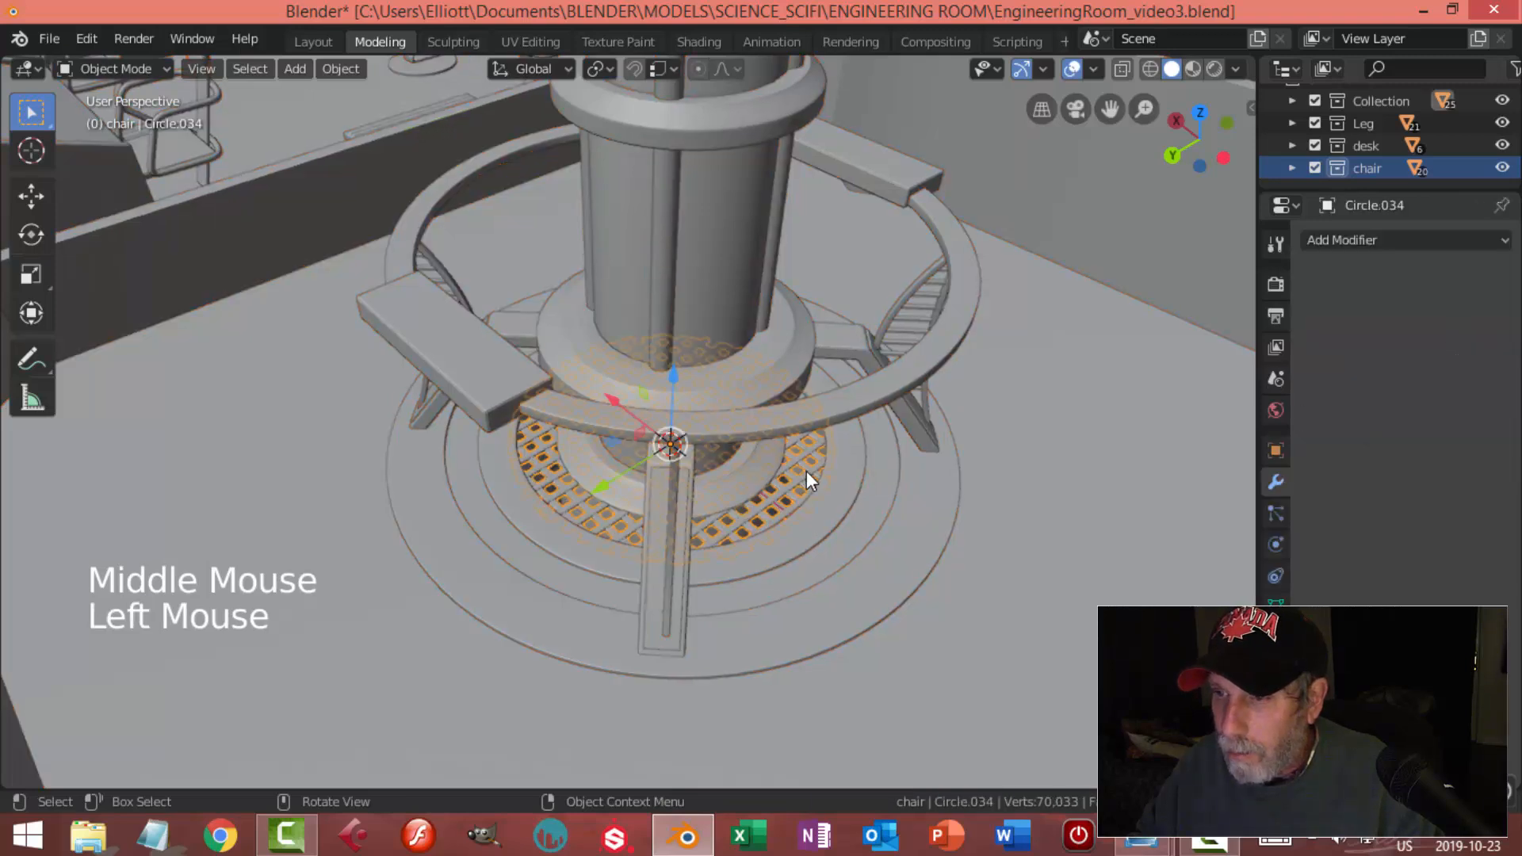
key(h)
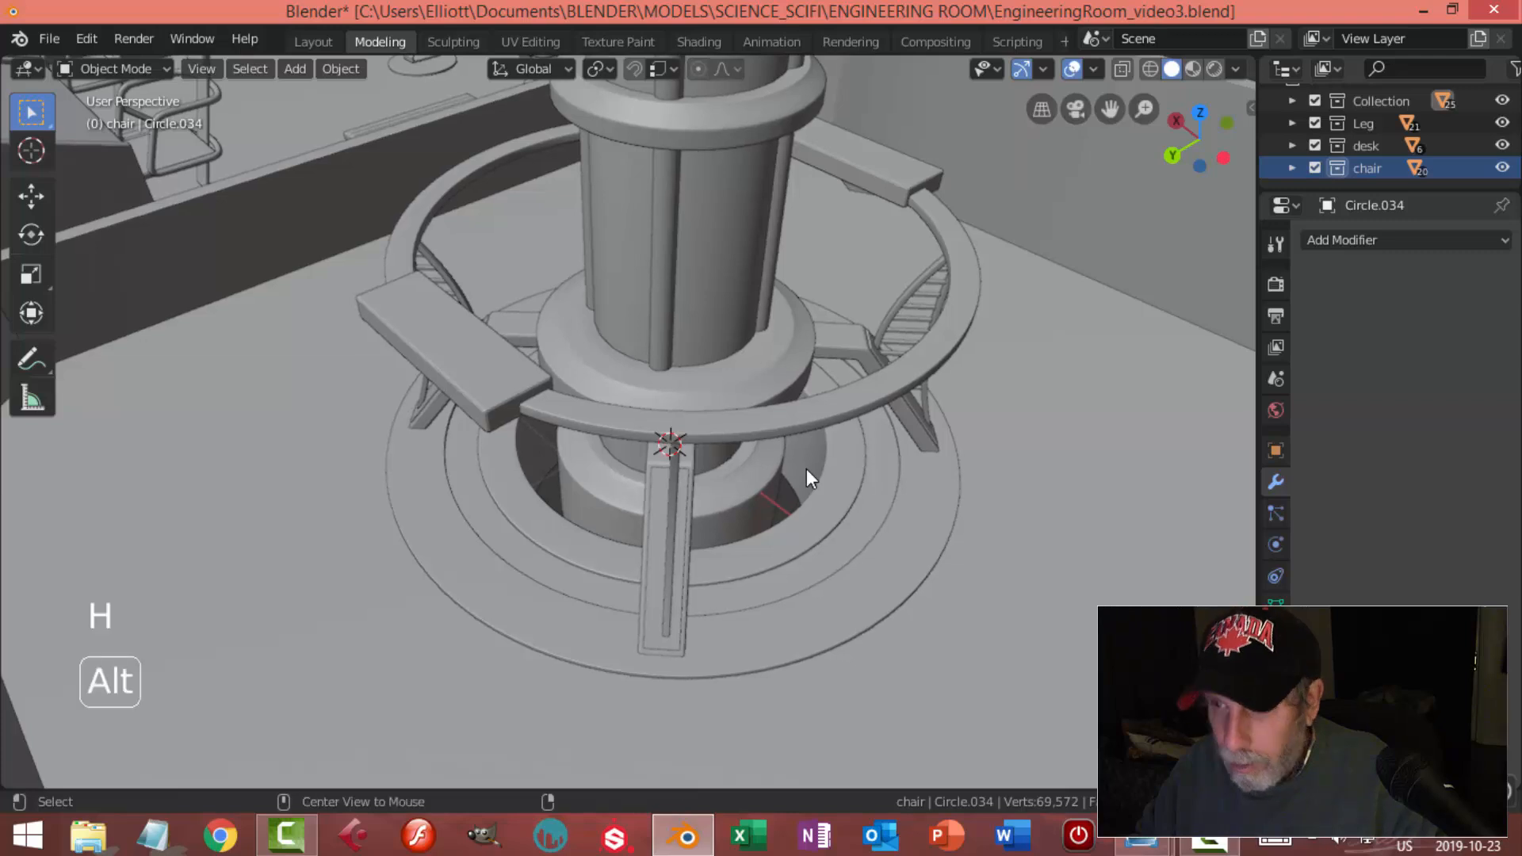
key(alt+h)
key(shift+h)
middle_drag(801, 485, 726, 474)
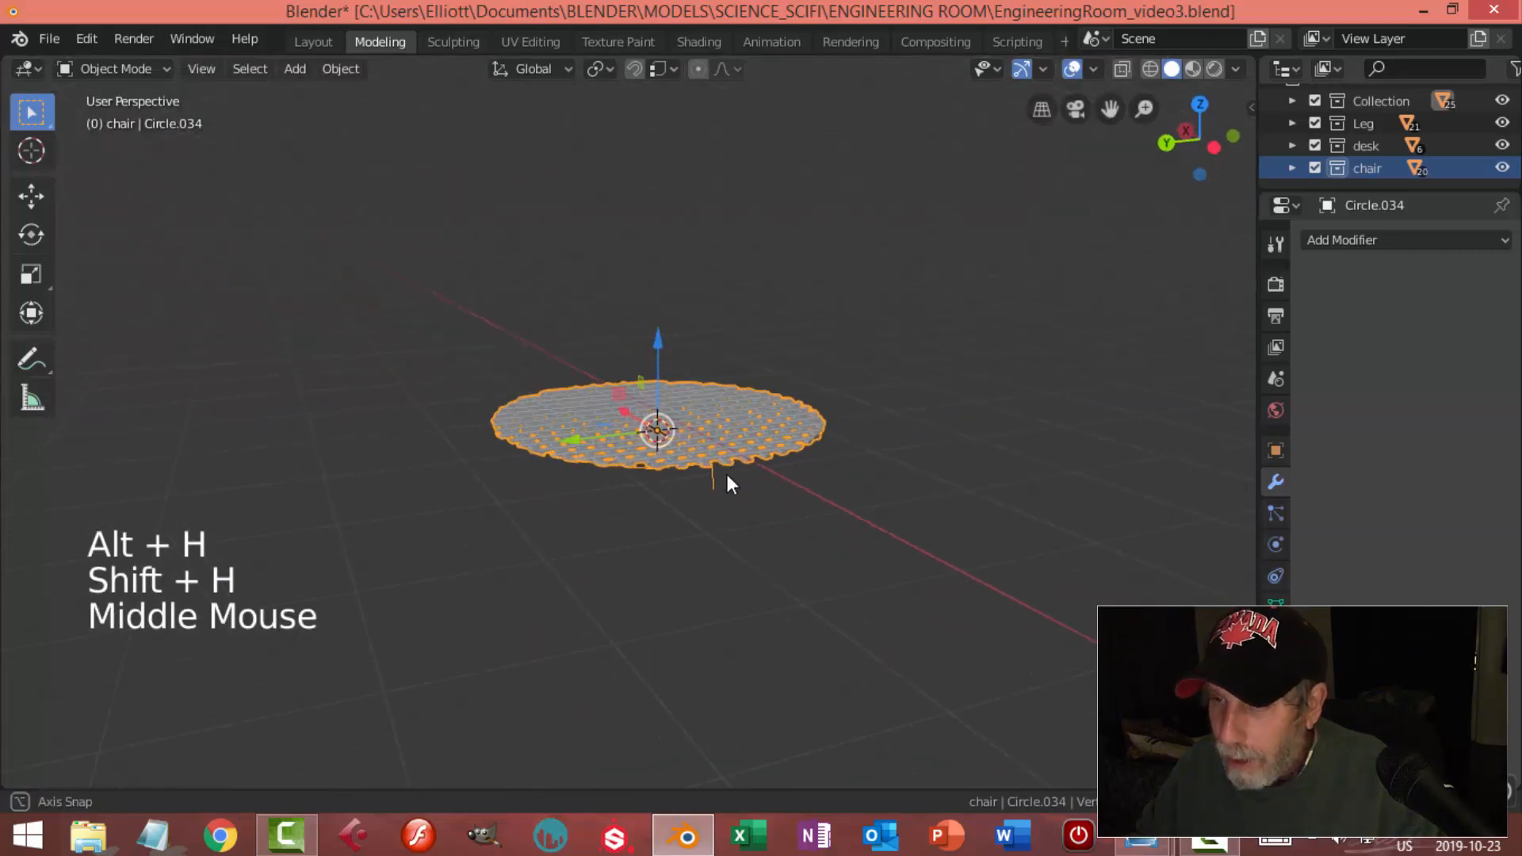
scroll(763, 498, up, 2)
Delete the two stray vertices hanging below the grate mesh
key(Tab)
middle_drag(853, 526, 814, 492)
key(alt+a)
key(1)
scroll(740, 445, up, 2)
click(792, 464)
shift+click(559, 442)
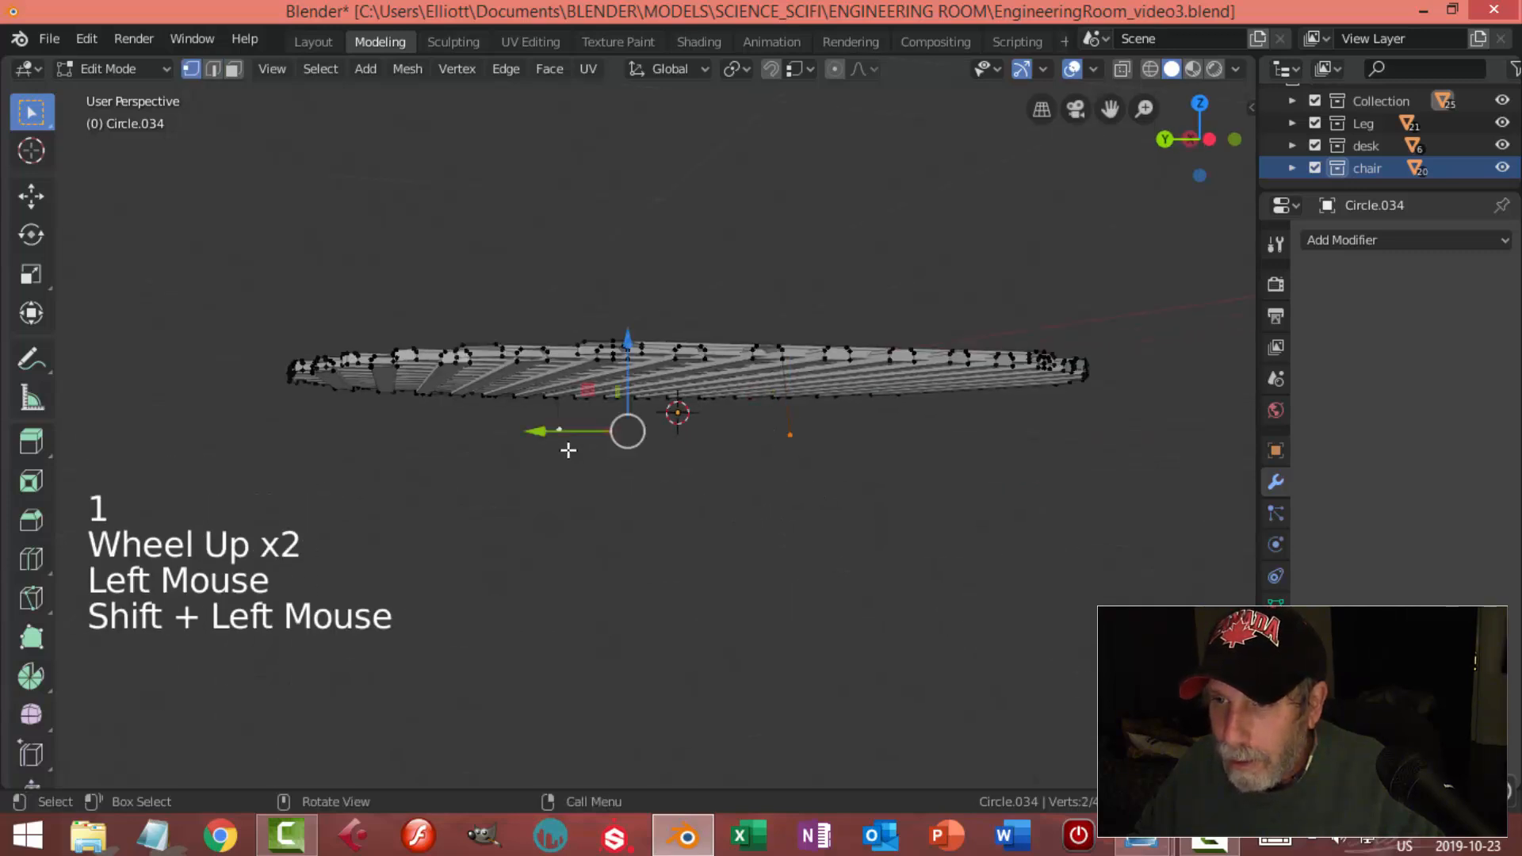
key(x)
click(569, 446)
Leave mesh editing, reveal all hidden room objects again and save the file
middle_drag(692, 479, 809, 502)
key(Tab)
scroll(832, 519, down, 3)
key(alt+a)
key(alt+s)
key(alt+h)
key(alt+a)
scroll(836, 534, up, 2)
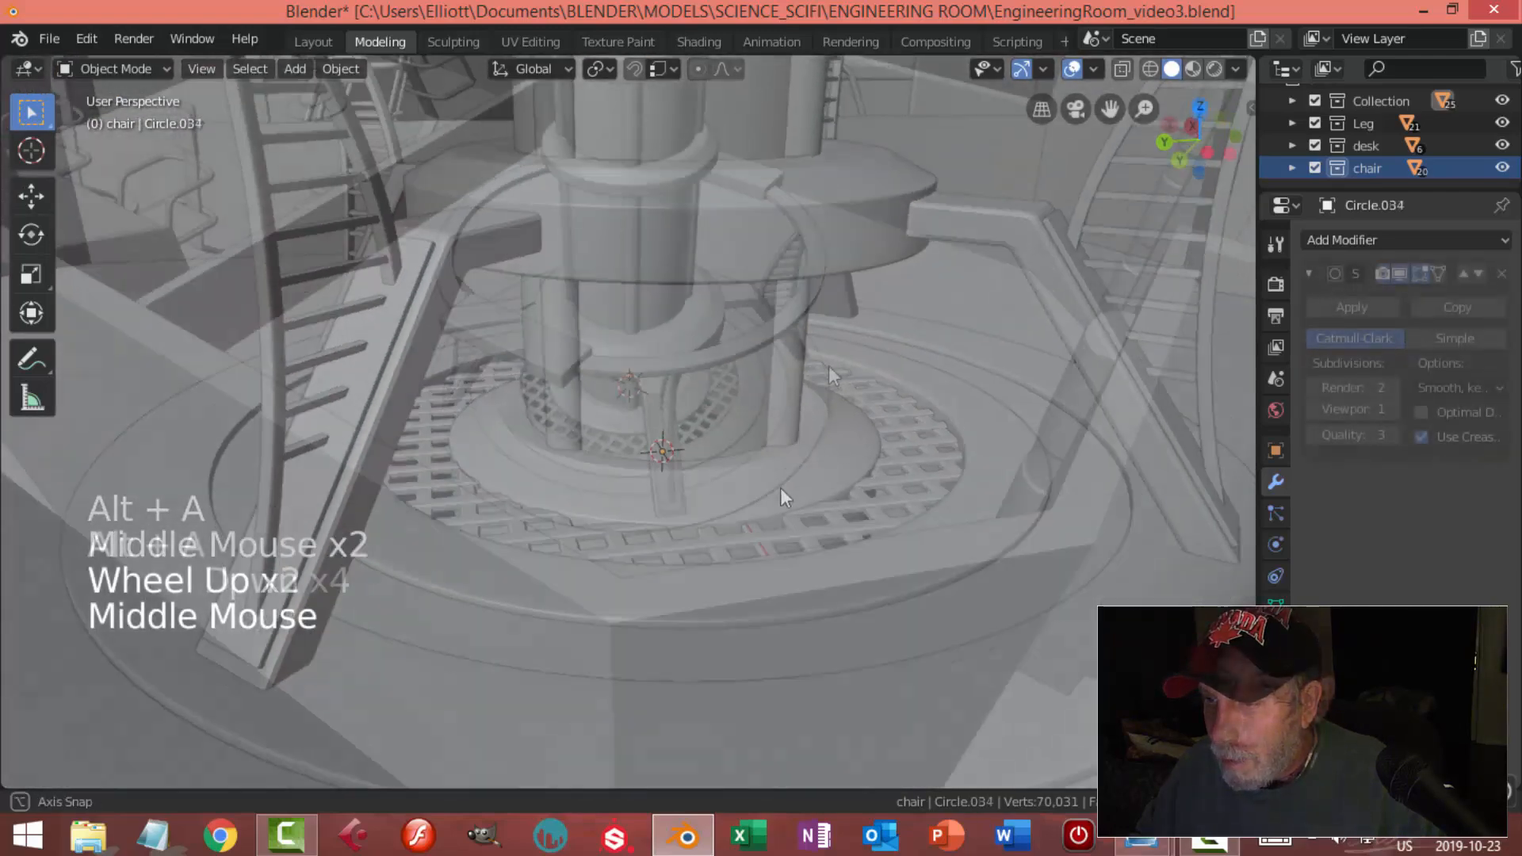
scroll(832, 376, down, 4)
middle_drag(832, 376, 982, 334)
scroll(835, 390, down, 2)
shift+middle_drag(836, 390, 824, 360)
middle_drag(824, 360, 824, 398)
key(ctrl+s)
Move the two inner corner vertices at the low wall's open end inward along Y to cover the desk's end
scroll(821, 336, down, 1)
shift+middle_drag(476, 503, 462, 346)
click(640, 443)
key(Tab)
click(412, 298)
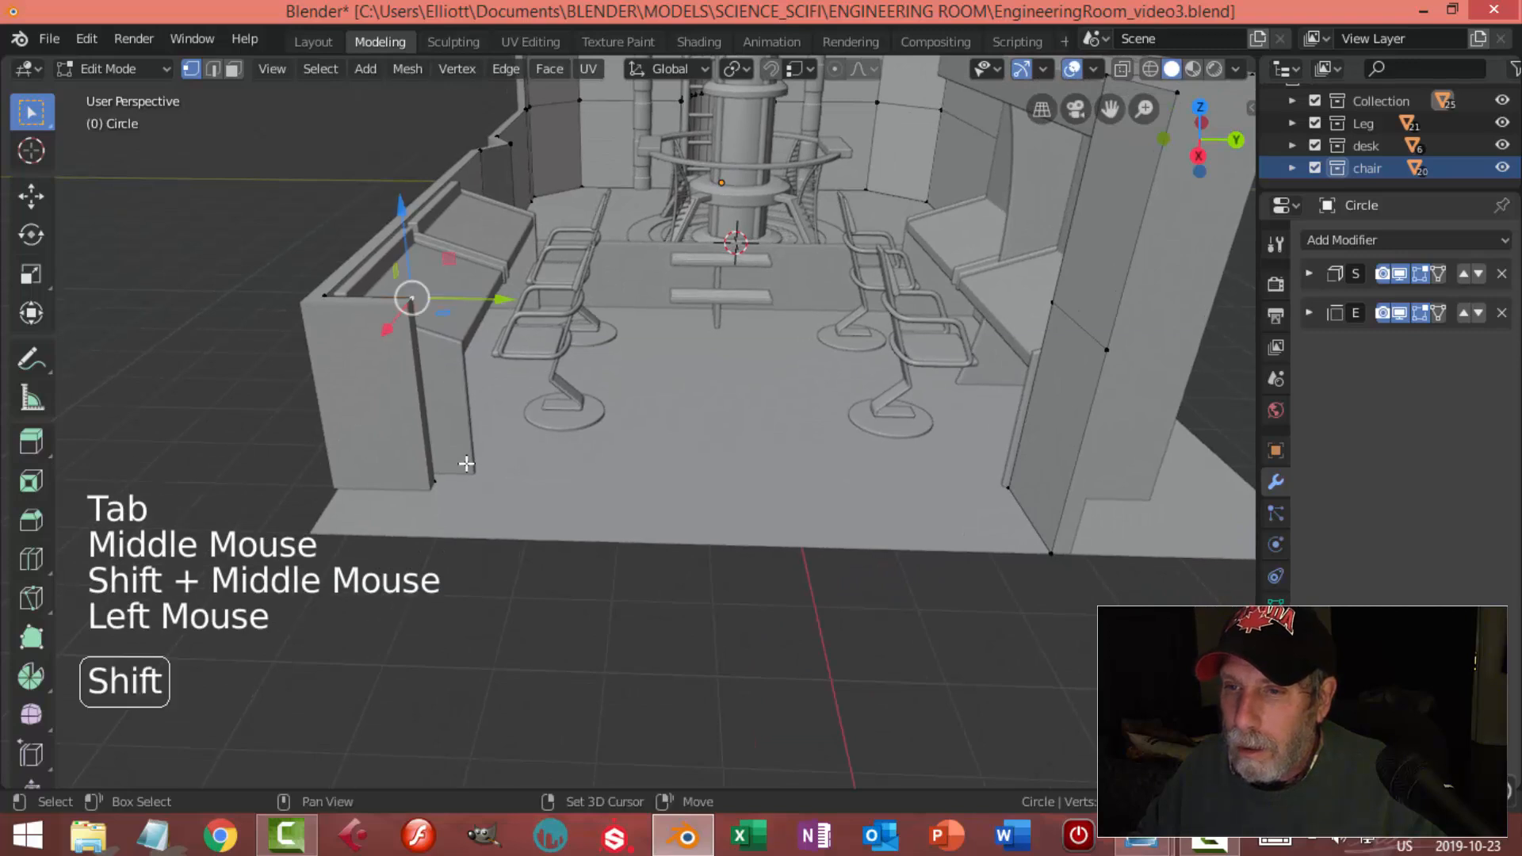
shift+click(436, 480)
drag(501, 398, 531, 413)
key(alt+a)
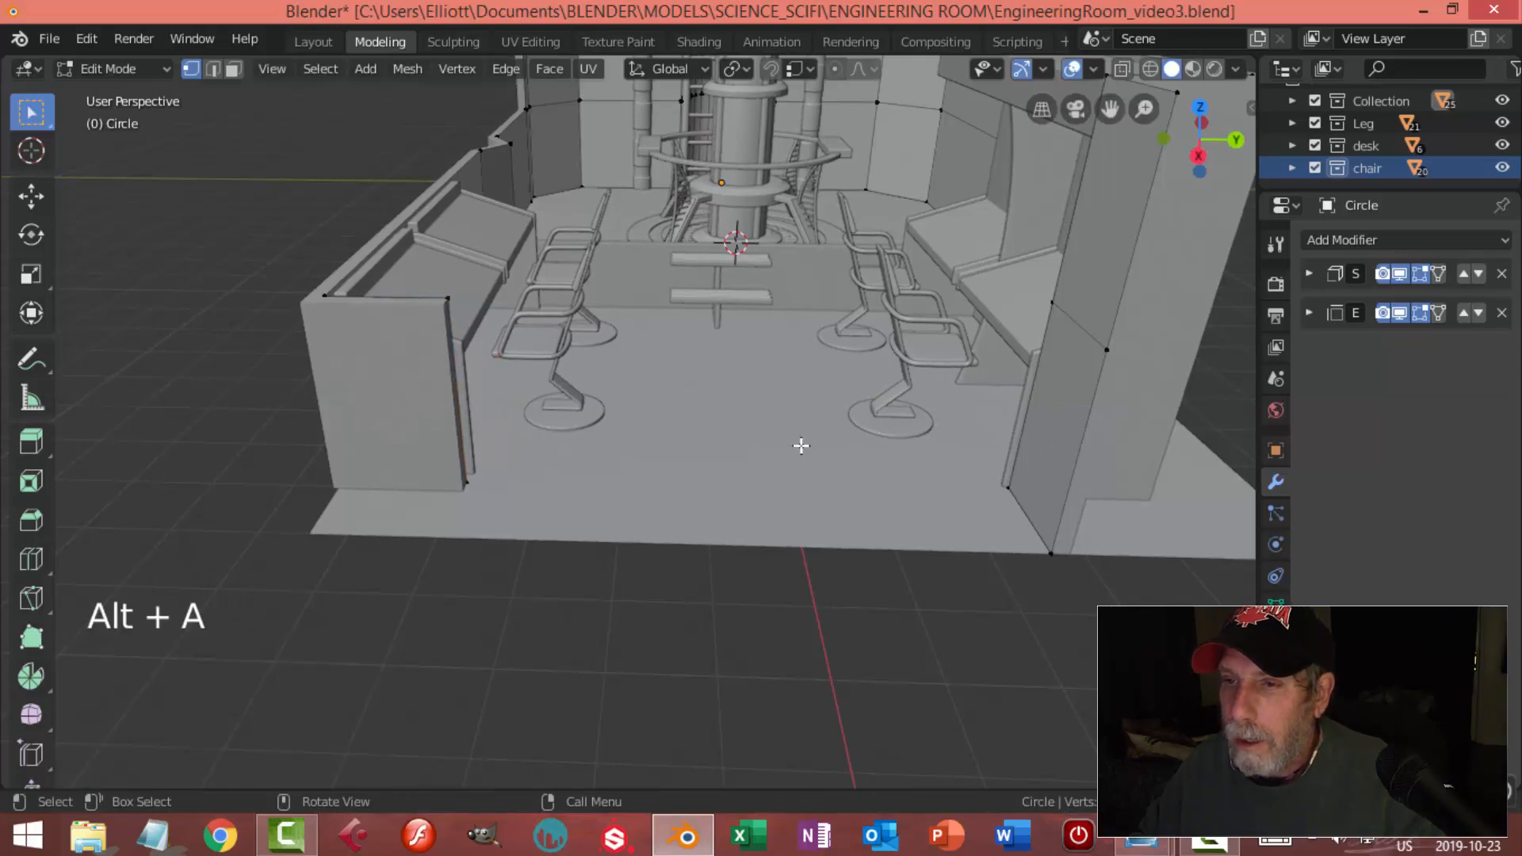
Leave mesh editing of the wall and save the file
key(Tab)
key(alt+a)
middle_drag(634, 419, 720, 438)
scroll(703, 444, down, 2)
key(ctrl+s)
scroll(724, 436, up, 2)
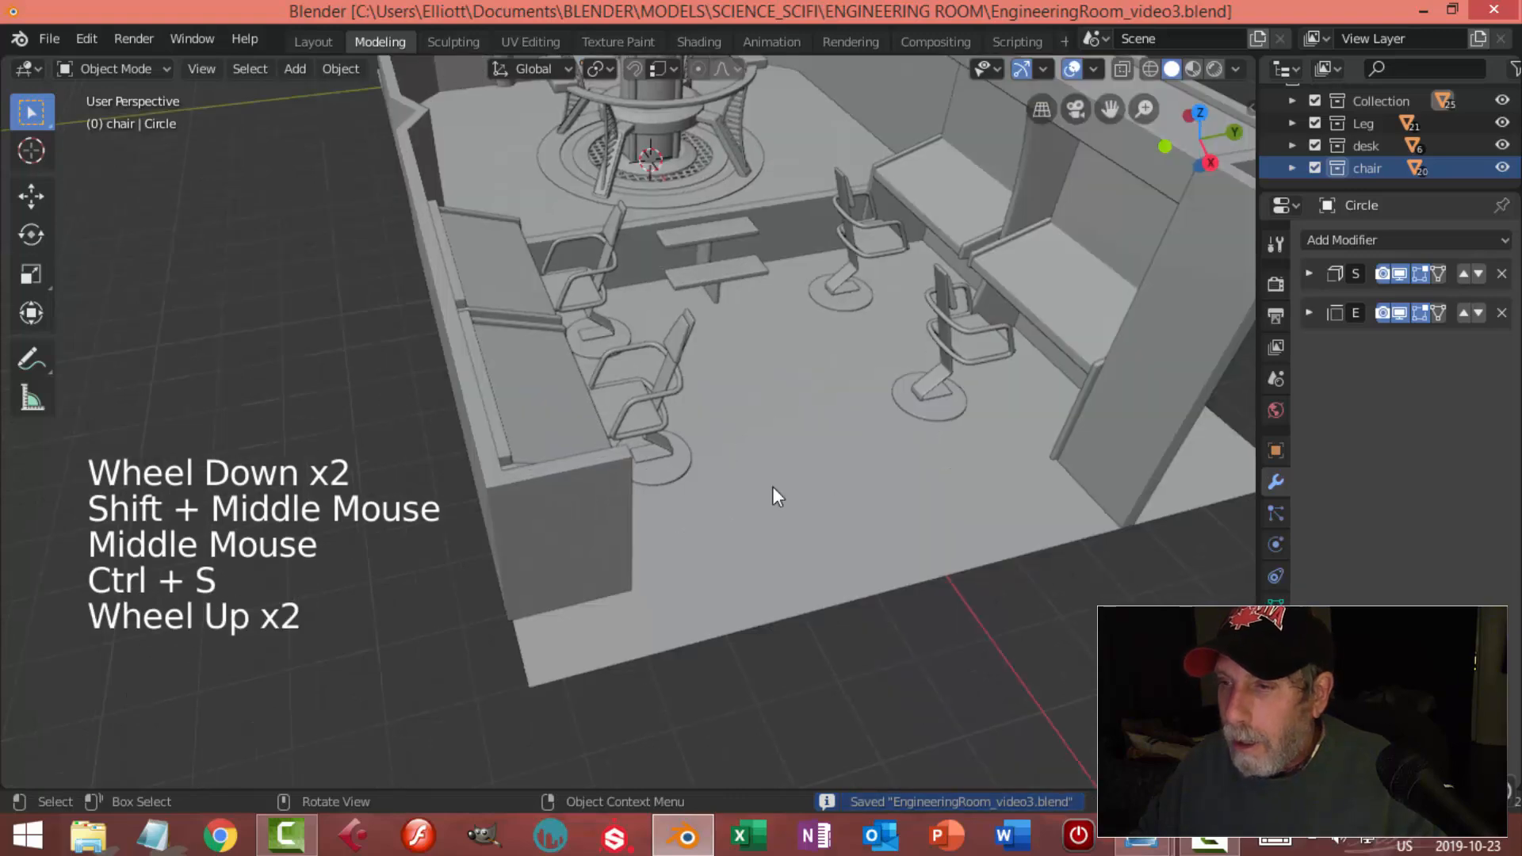
Duplicate the upper face of the wall behind the central column and move the copy about 0.86 m along Y into the room
scroll(849, 435, down, 3)
shift+middle_drag(849, 435, 785, 404)
scroll(792, 435, up, 3)
shift+middle_drag(785, 404, 810, 478)
mouse_move(810, 477)
middle_down()
mouse_move(848, 469)
mouse_move(799, 462)
middle_up()
middle_drag(799, 463, 791, 448)
click(736, 289)
middle_drag(735, 331, 791, 350)
key(Tab)
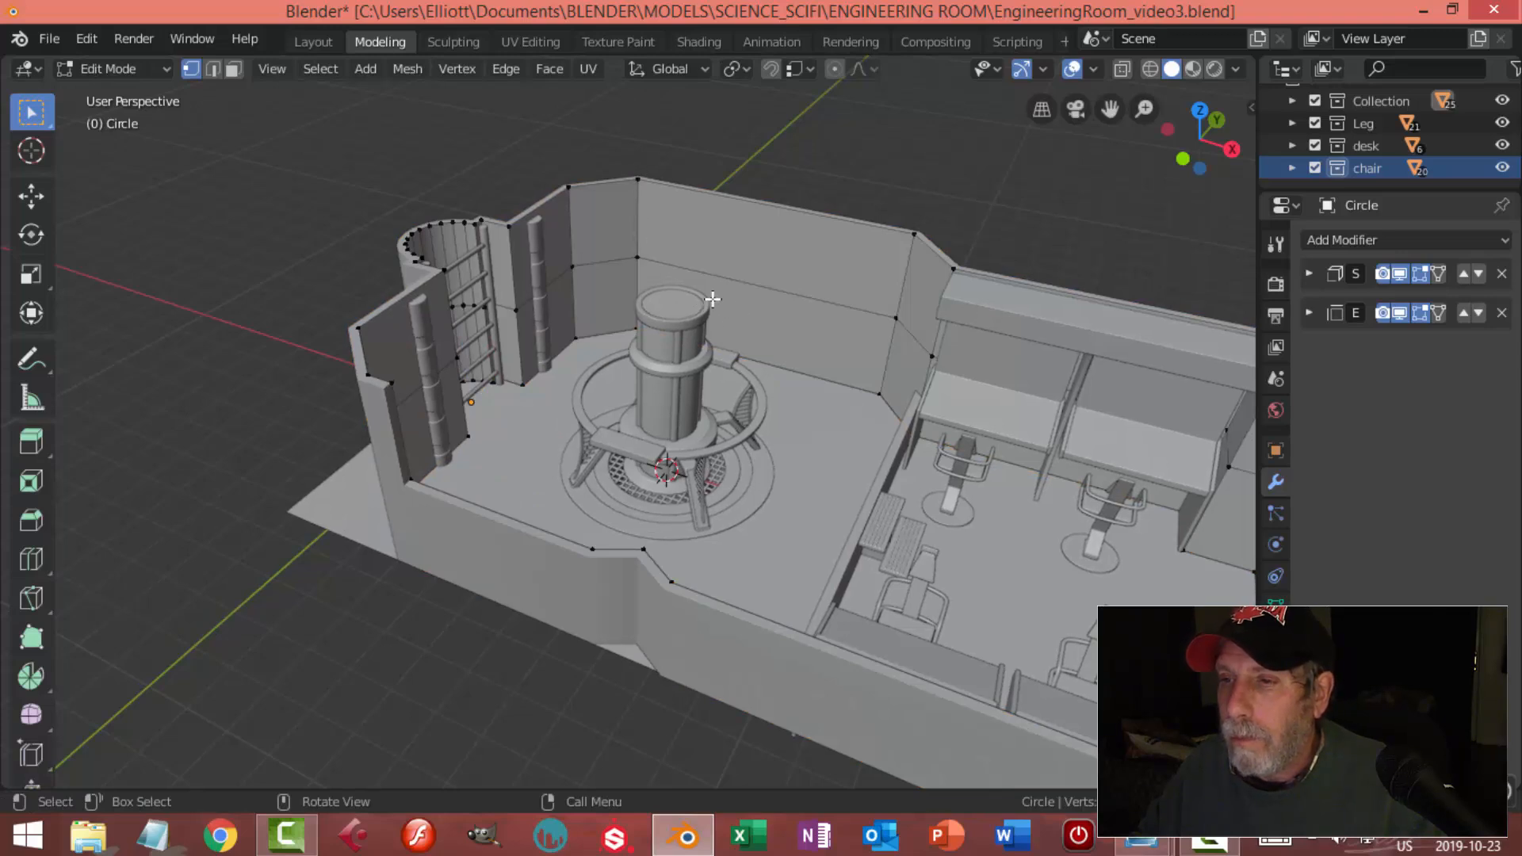
key(3)
click(756, 299)
shift+middle_drag(756, 299, 814, 389)
key(shift+d)
click(919, 380)
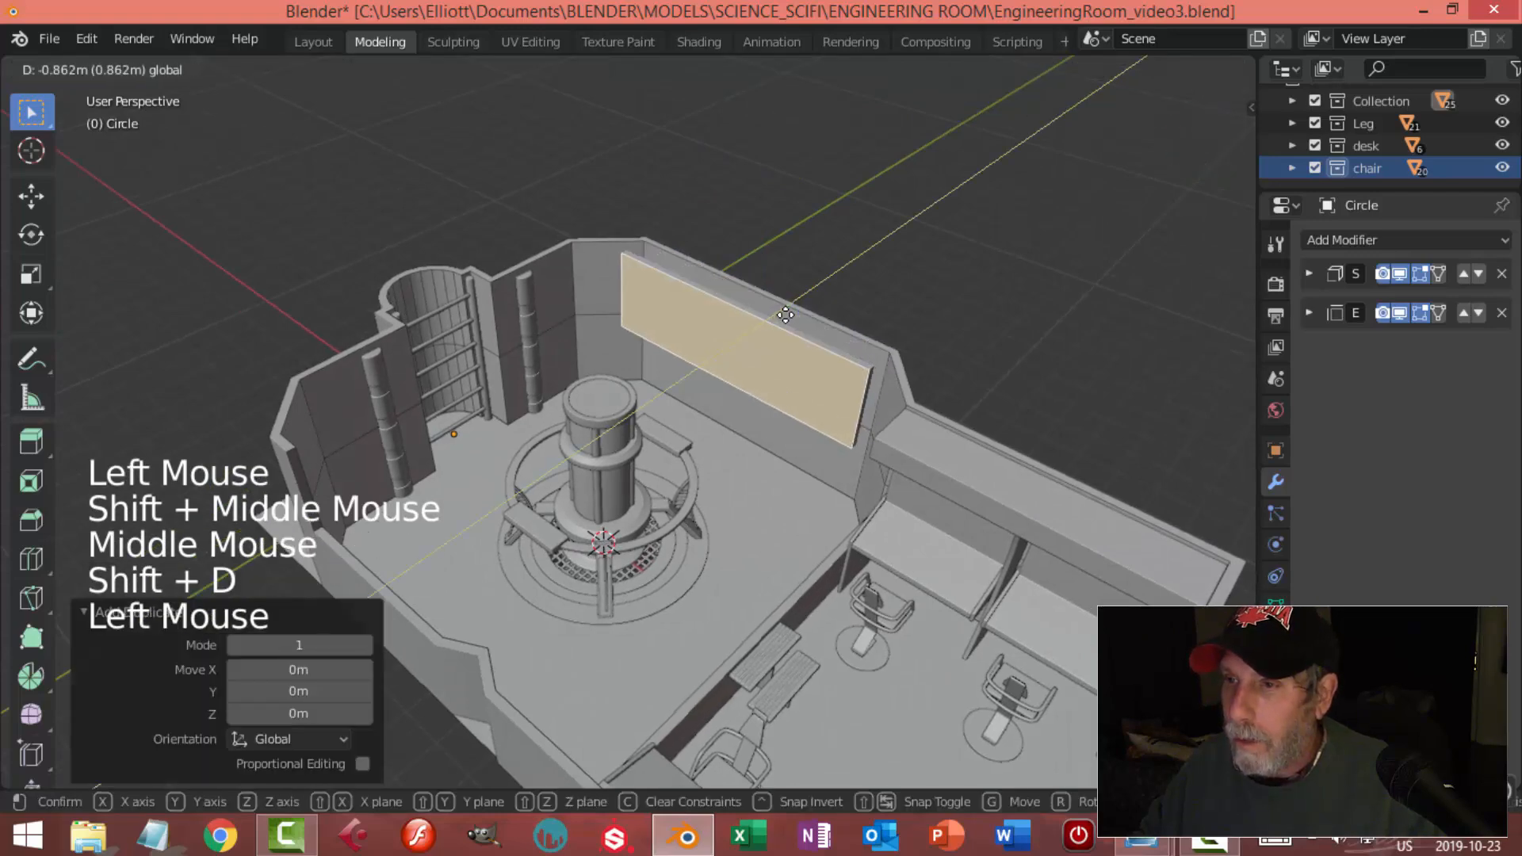
Separate the duplicated wall face into its own object and select that object in Object Mode
key(p)
click(919, 379)
key(Tab)
click(769, 369)
Set the separated panel's origin to its geometry and remove both of its modifiers
click(341, 70)
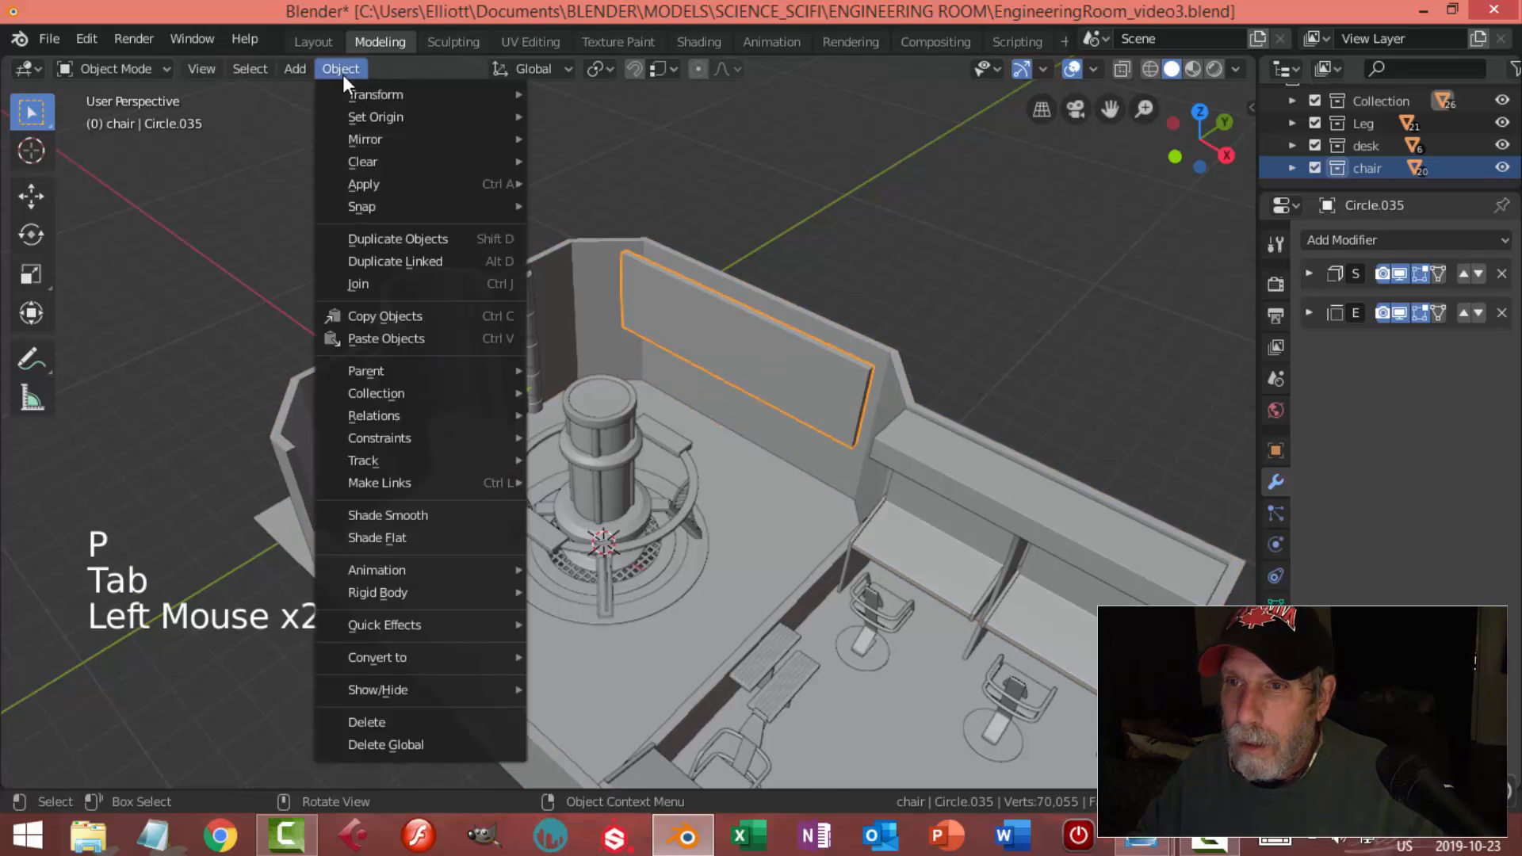
mouse_move(355, 121)
click(567, 141)
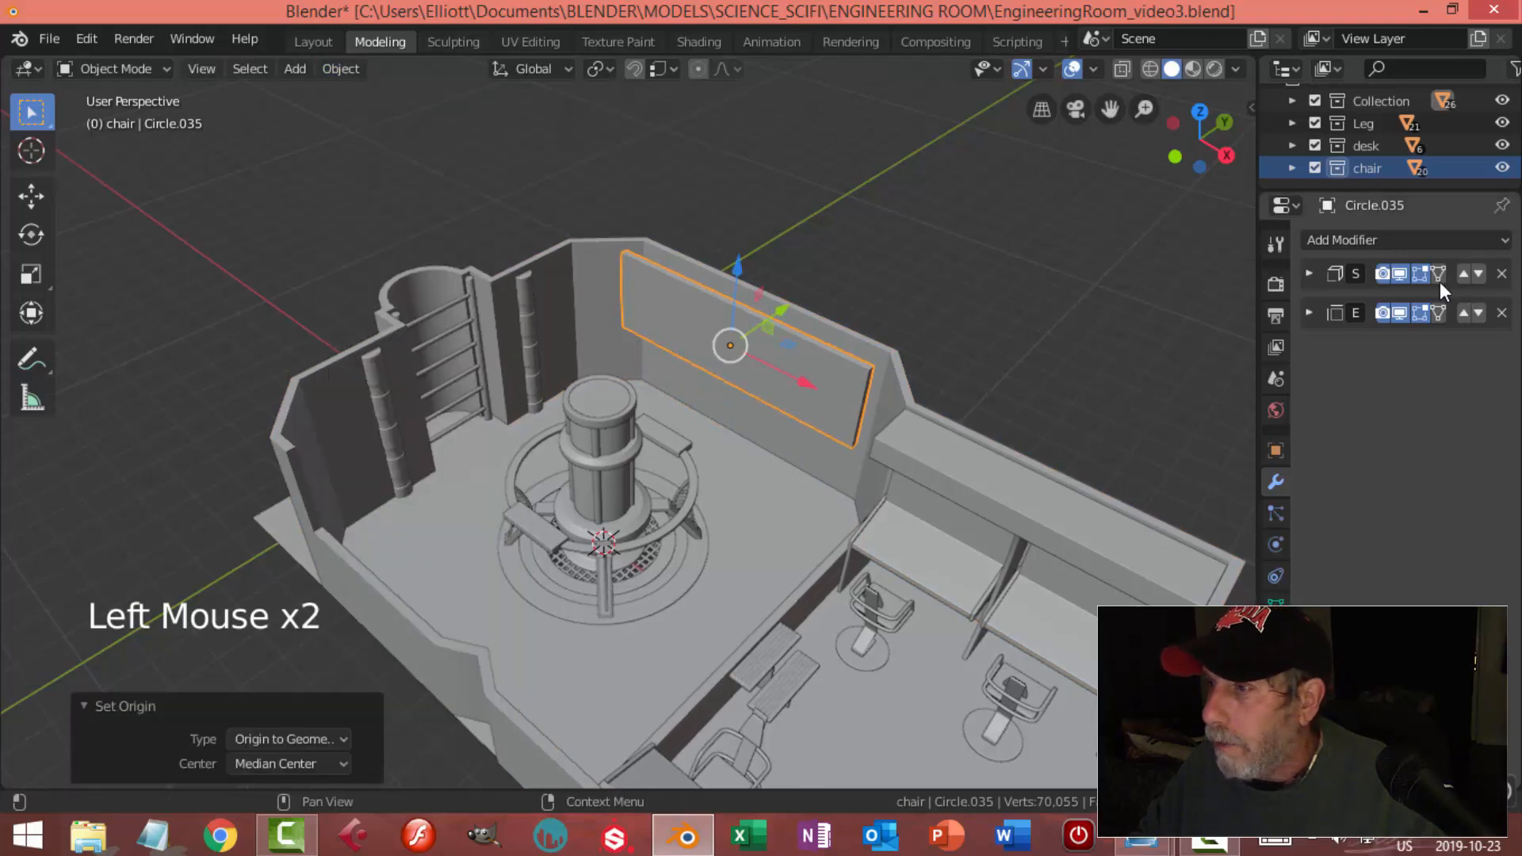
click(1502, 315)
click(1501, 274)
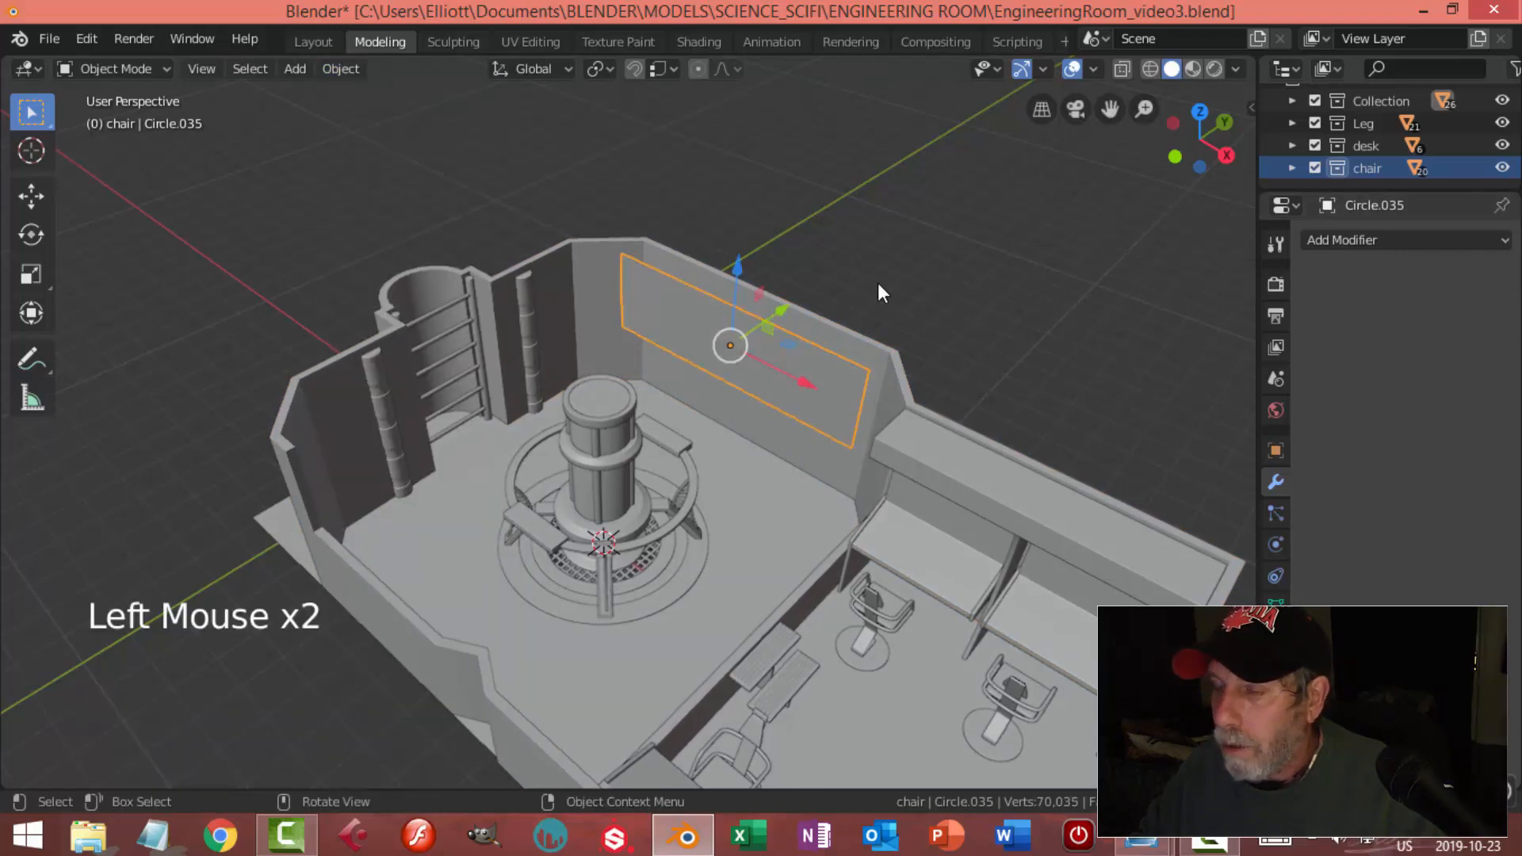
Scale the whole panel mesh down along X into a narrow upright strip
key(Tab)
middle_drag(883, 287, 974, 381)
key(a)
key(s)
key(x)
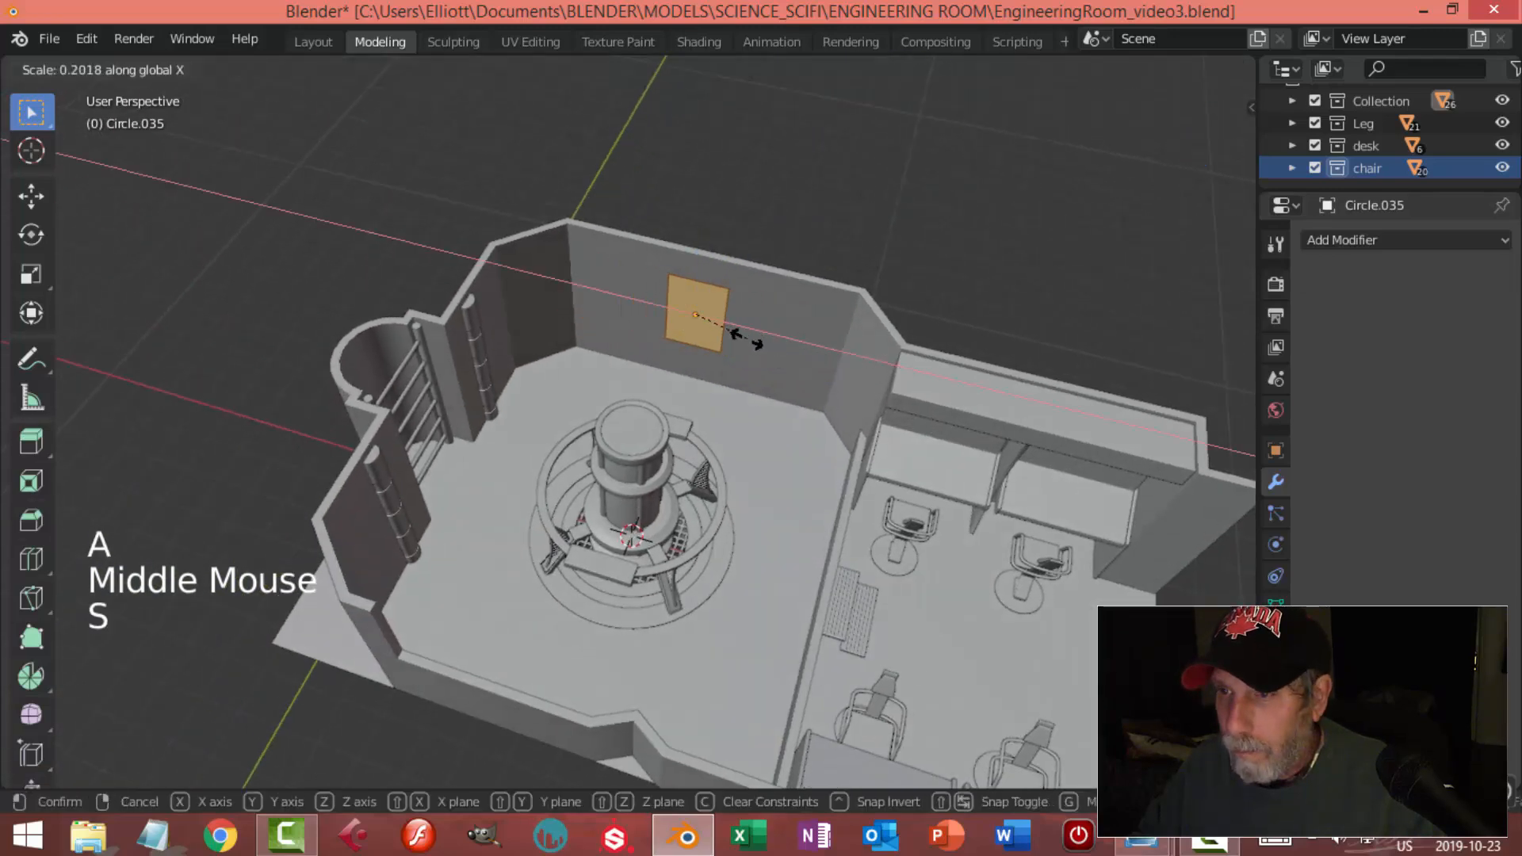
click(702, 319)
Move the narrow strip sideways along the wall and back along Y against the wall surface
middle_drag(702, 319, 642, 326)
drag(842, 420, 878, 409)
scroll(875, 406, down, 4)
middle_drag(828, 398, 689, 353)
drag(634, 338, 636, 348)
key(alt+a)
Extend the strip to the floor by moving its bottom edge down about 2 m along Z
shift+middle_drag(713, 452, 701, 445)
middle_drag(702, 446, 722, 420)
click(657, 489)
scroll(775, 476, down, 1)
scroll(775, 476, down, 1)
middle_drag(774, 475, 779, 497)
drag(644, 401, 639, 469)
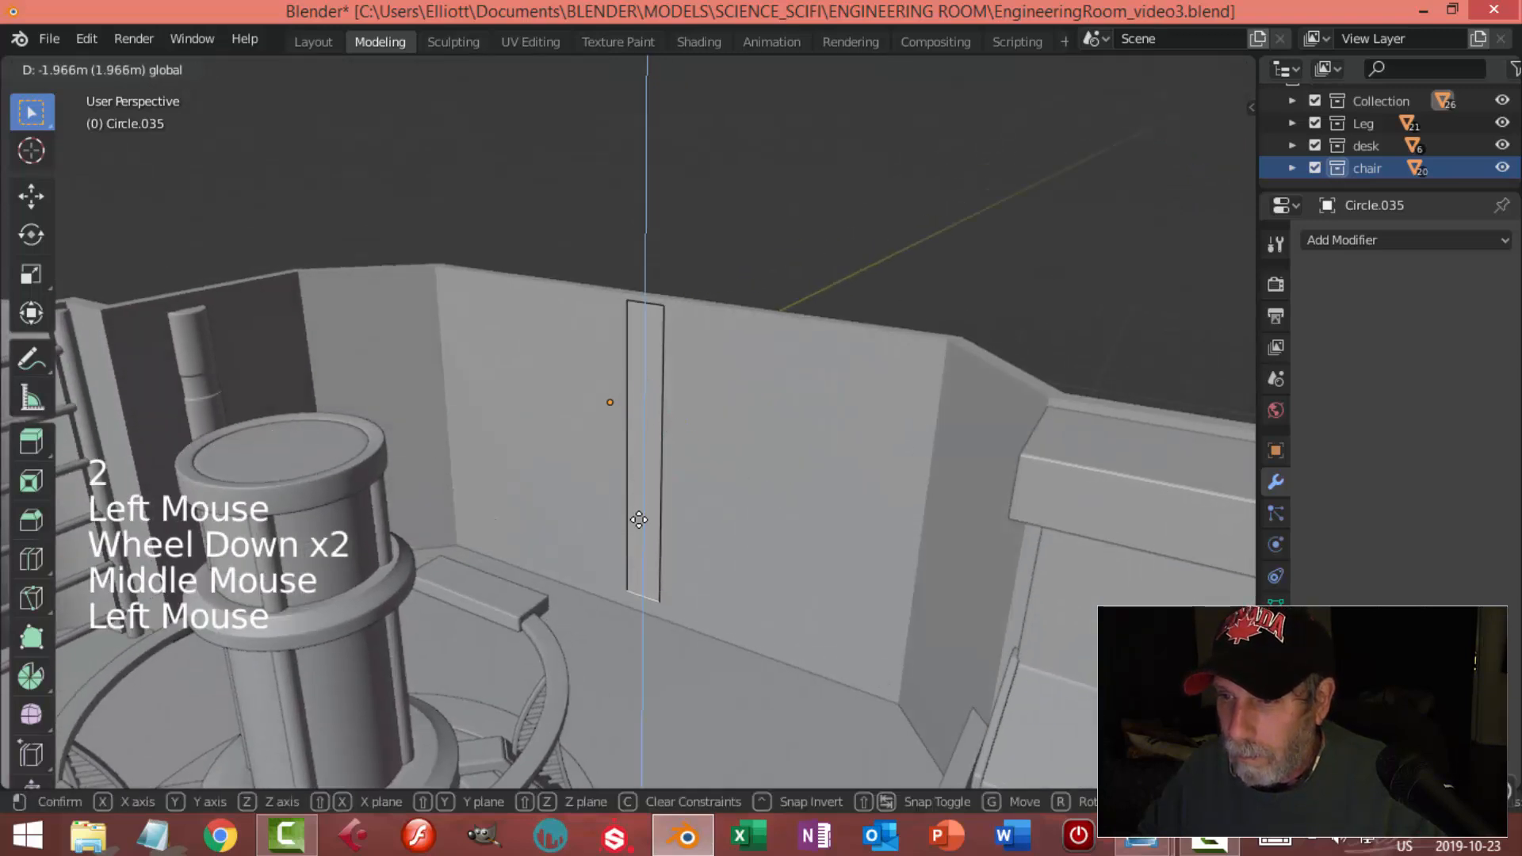
drag(716, 520, 718, 515)
middle_drag(718, 515, 669, 539)
drag(648, 557, 647, 547)
key(alt+a)
Extrude the whole strip out from the wall into a thin upright beam
middle_drag(768, 415, 699, 445)
scroll(785, 460, up, 2)
key(a)
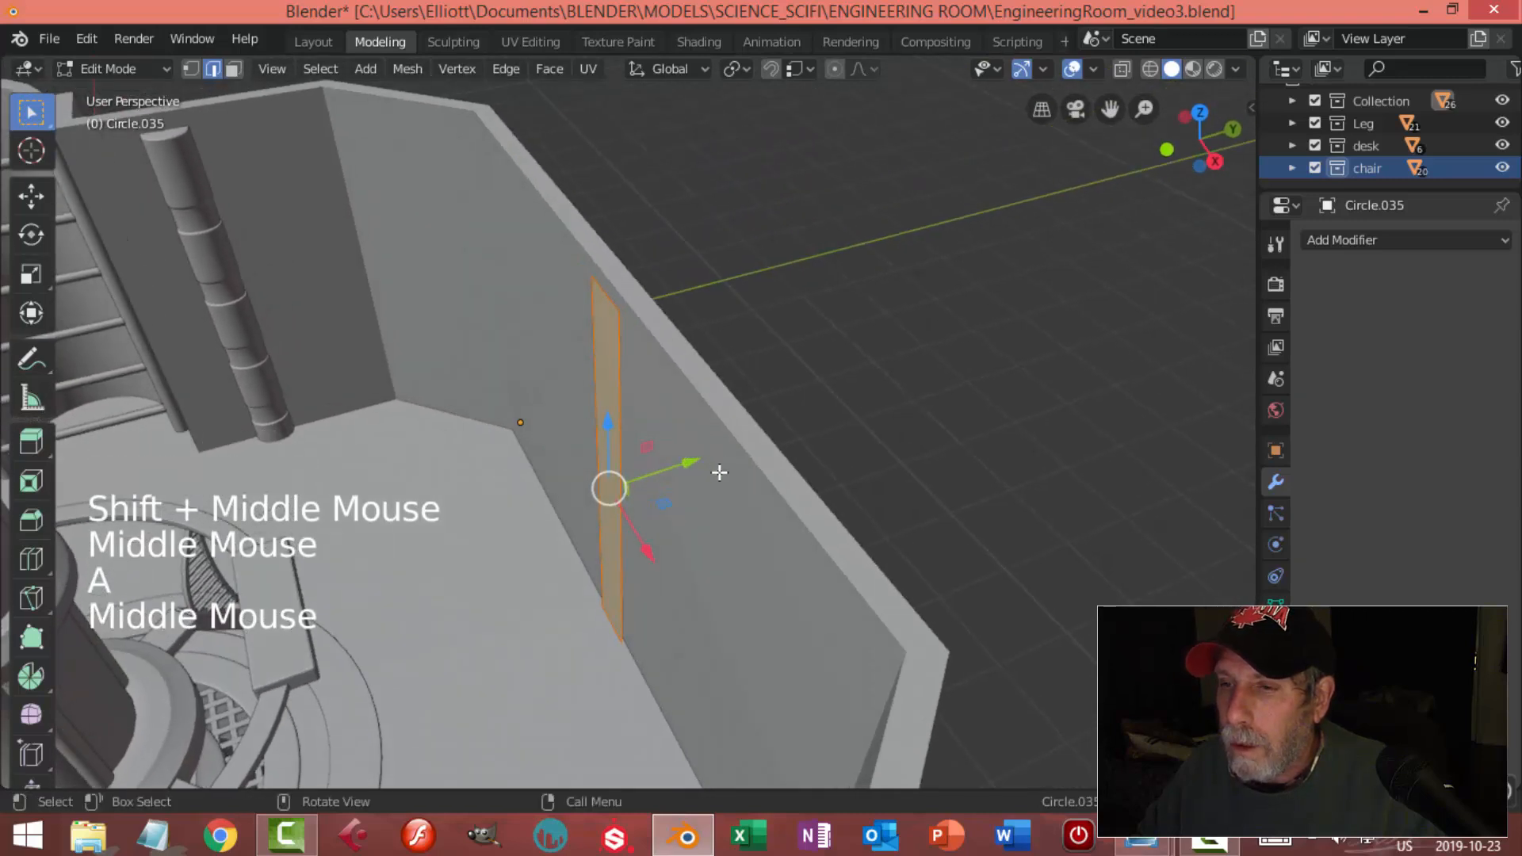
key(e)
click(684, 468)
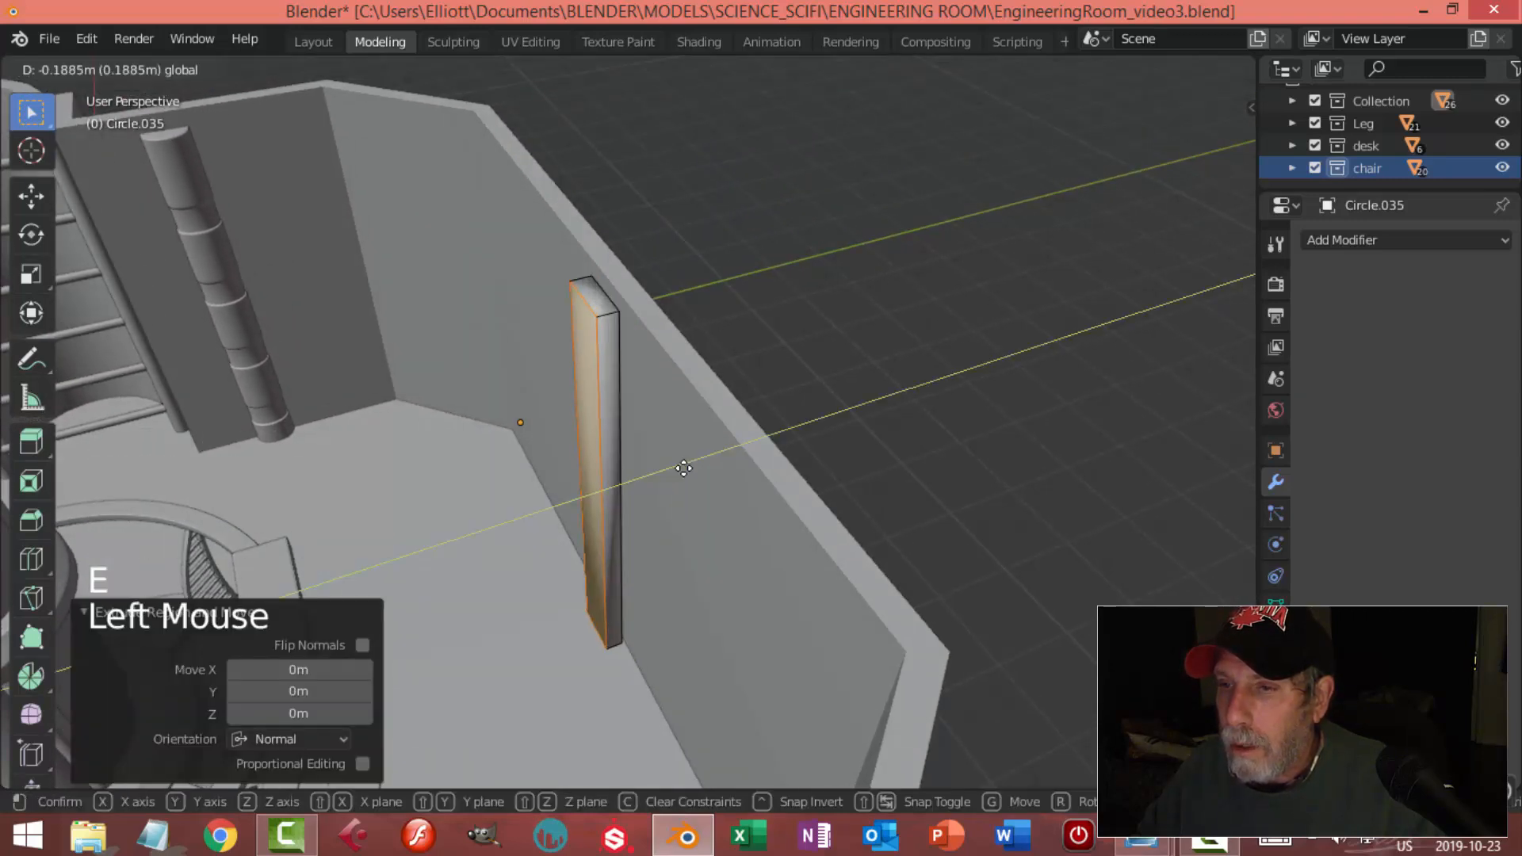
drag(689, 469, 689, 465)
Leave mesh editing, shade the wall beam flat and set its origin to its geometry
key(Tab)
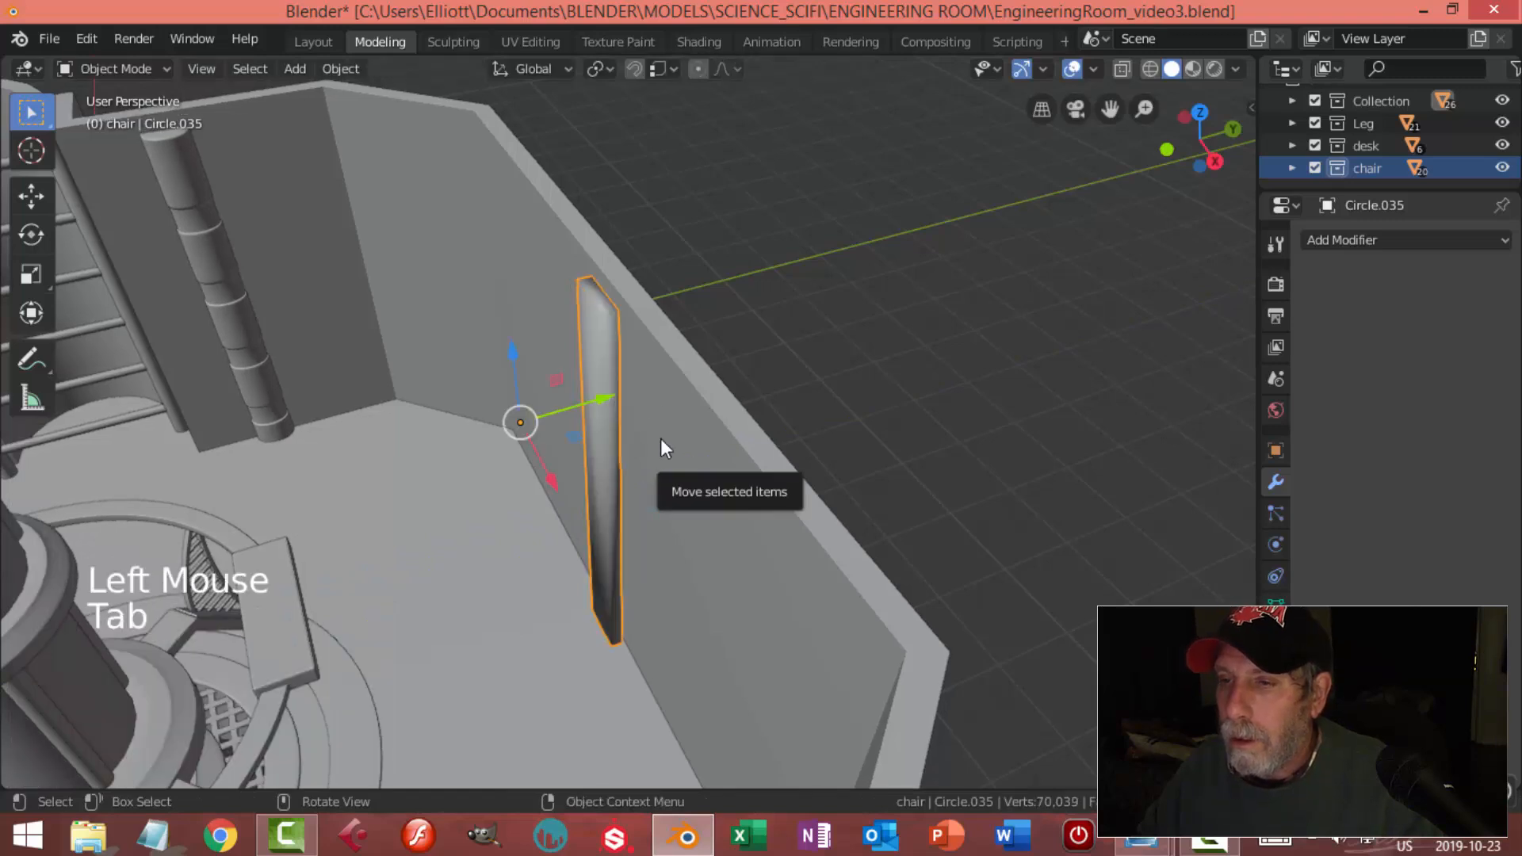
right_click(606, 334)
click(544, 105)
mouse_move(597, 468)
middle_down()
mouse_move(665, 450)
mouse_move(634, 469)
mouse_move(602, 459)
middle_up()
click(341, 68)
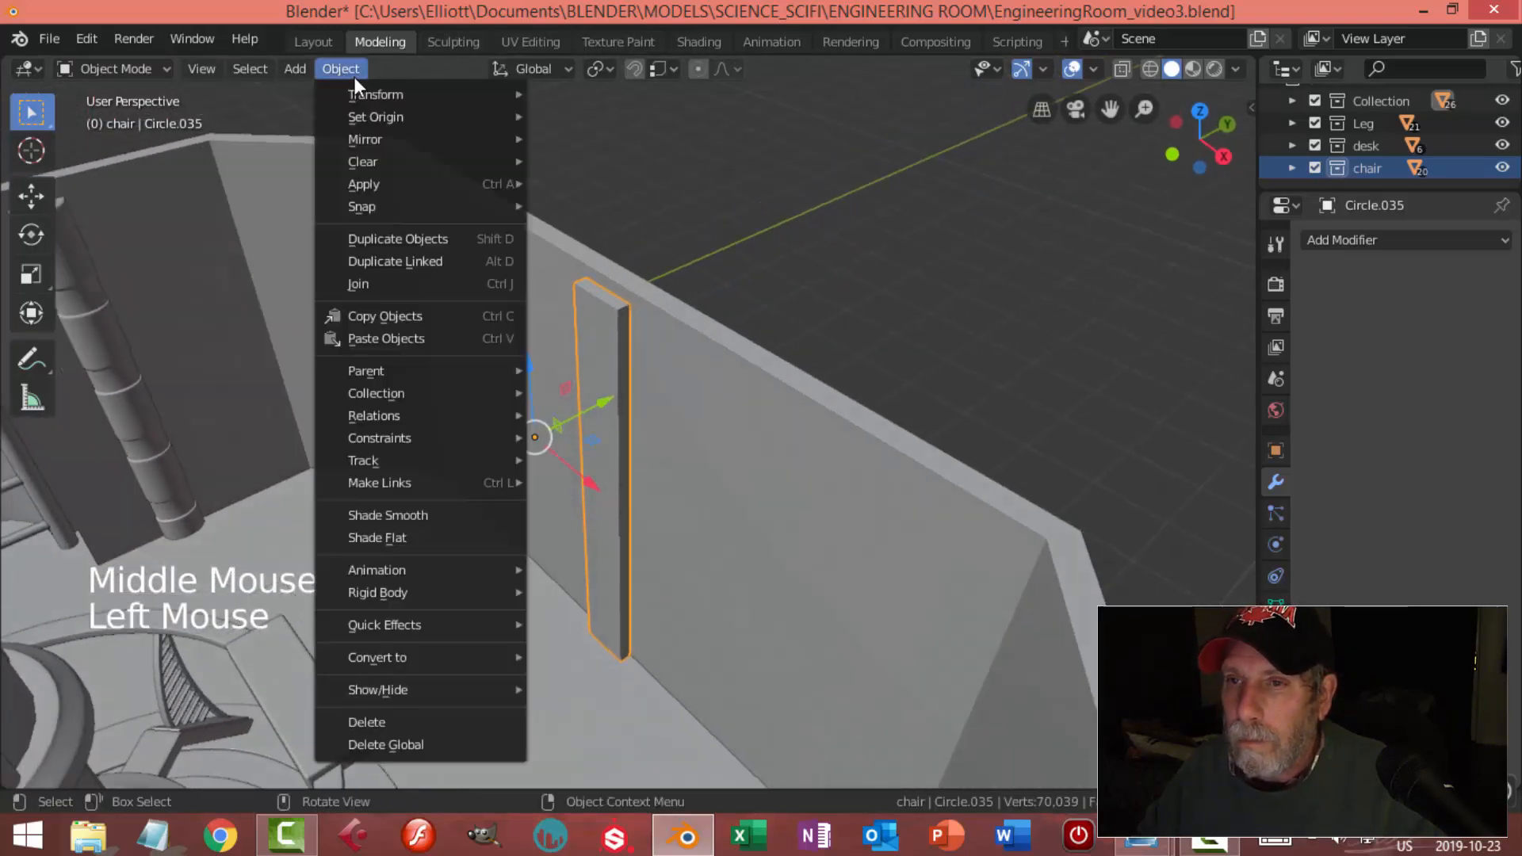
mouse_move(376, 118)
click(630, 141)
Add two centred loop cuts running lengthwise down the beam to divide its front into three columns
middle_drag(729, 366, 657, 340)
scroll(712, 382, up, 2)
scroll(712, 382, up, 1)
key(Tab)
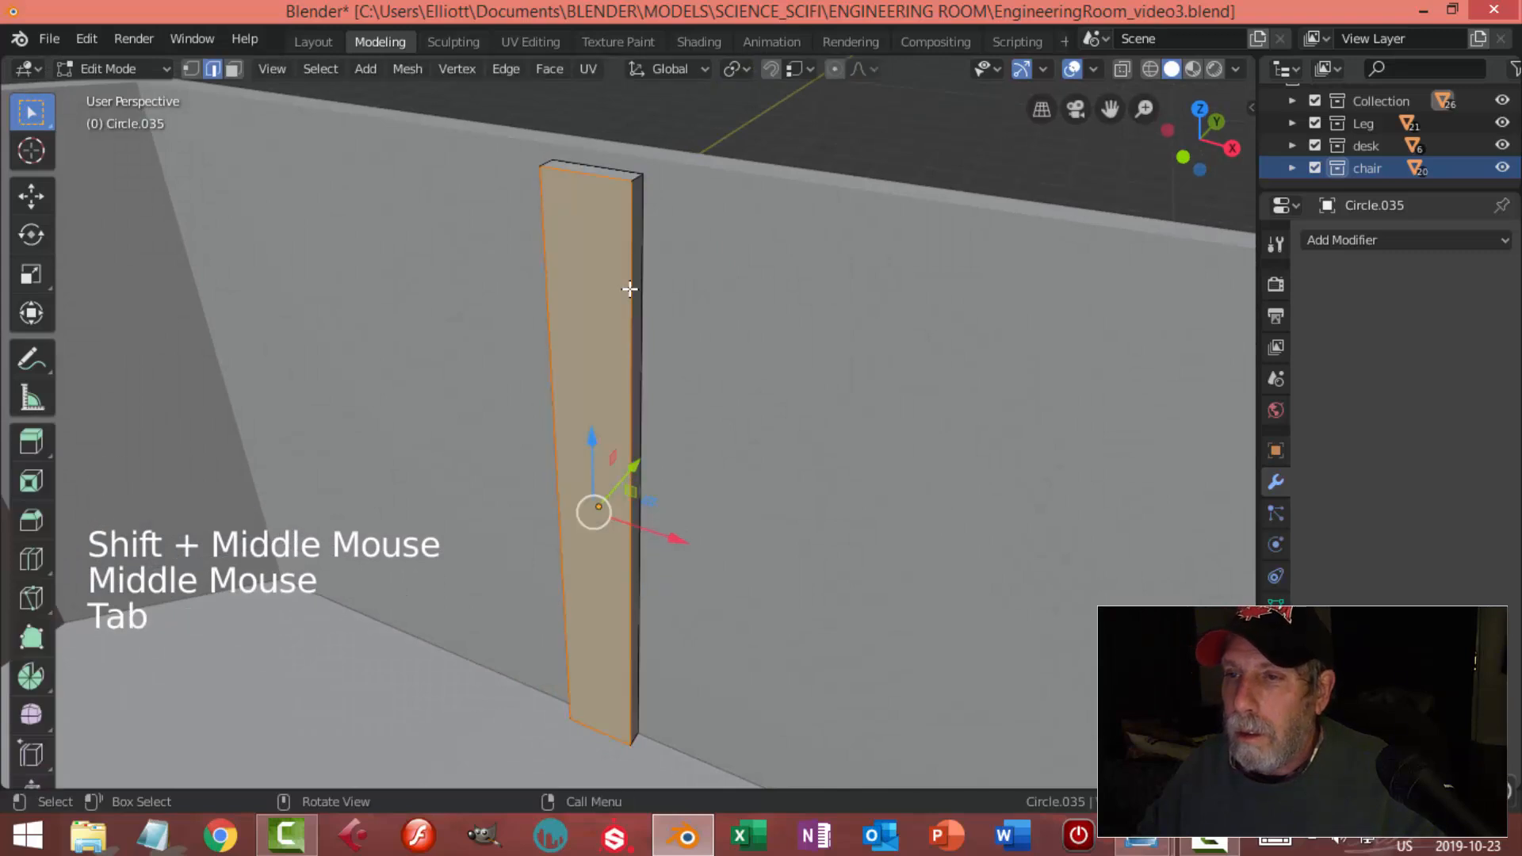
key(ctrl+r)
scroll(587, 182, up, 1)
click(588, 182)
right_click(622, 211)
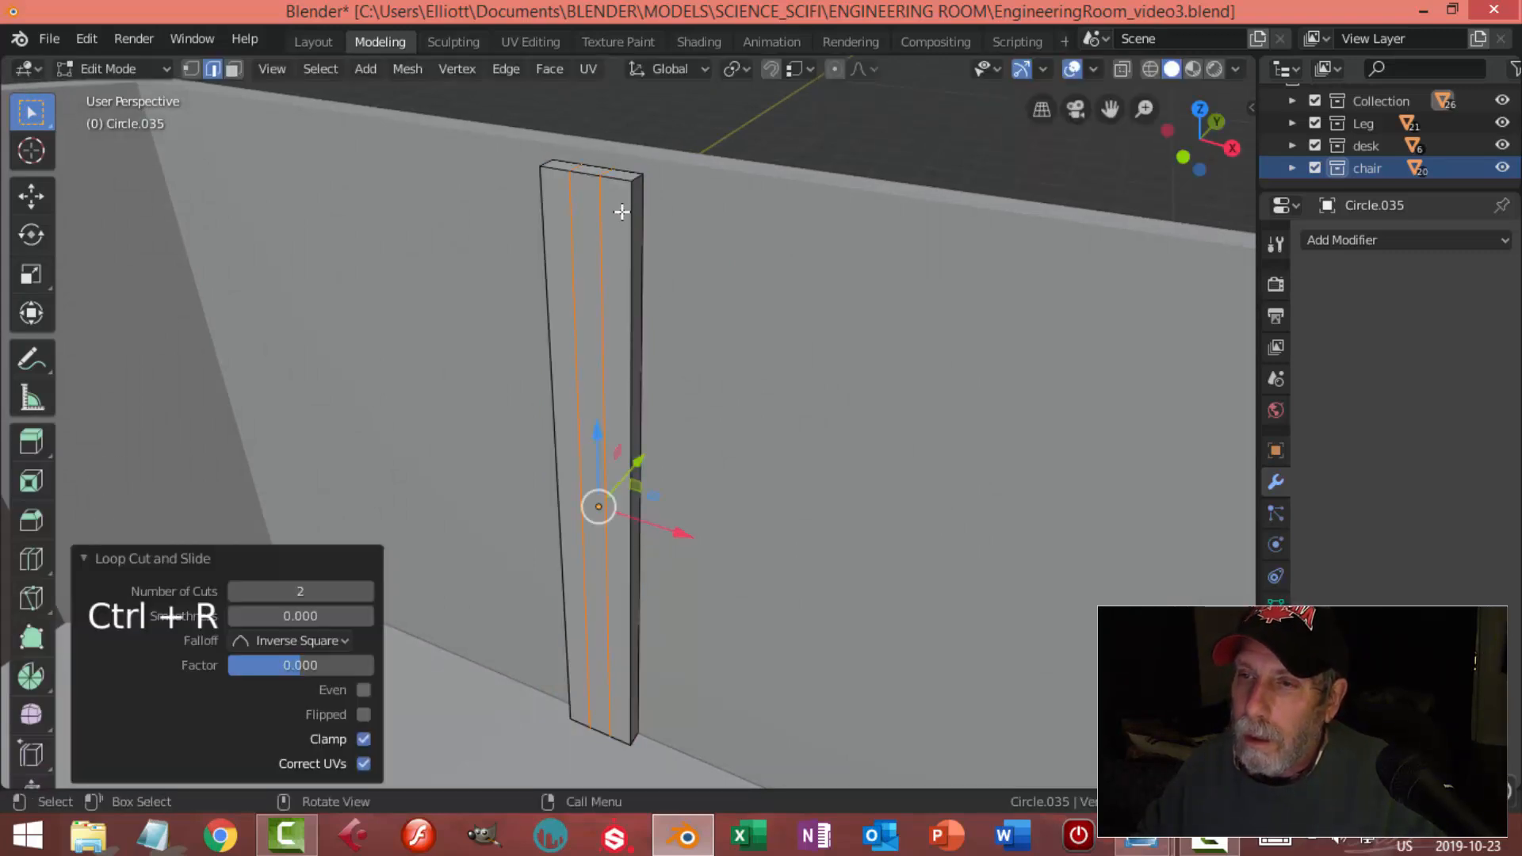
Add two horizontal loop cuts and scale them by about 2.88 along Z toward the beam's ends
key(ctrl+r)
click(620, 207)
right_click(697, 299)
key(s)
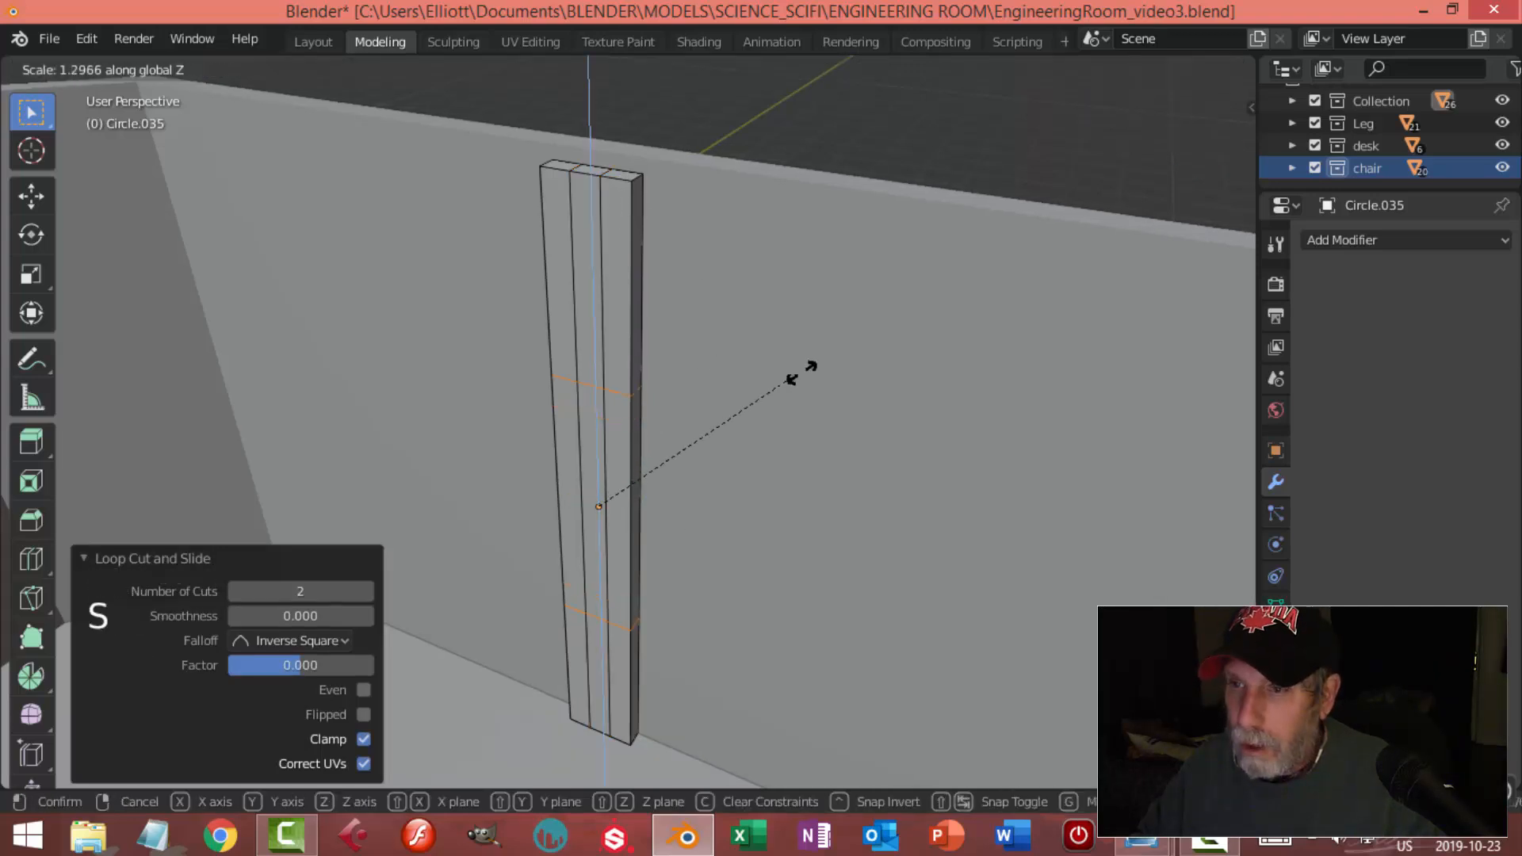
click(1136, 478)
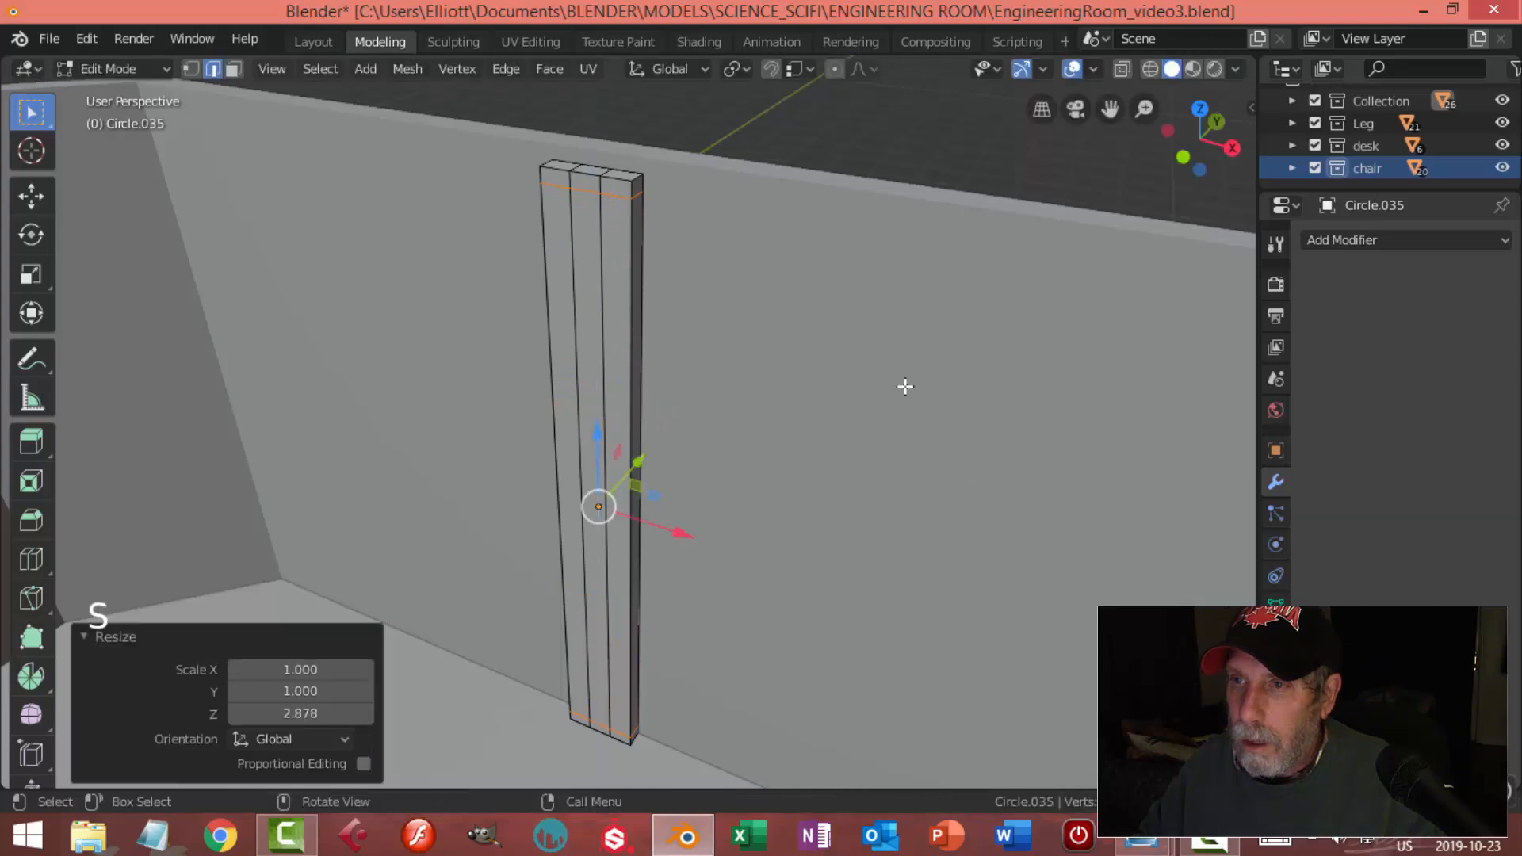
key(alt+a)
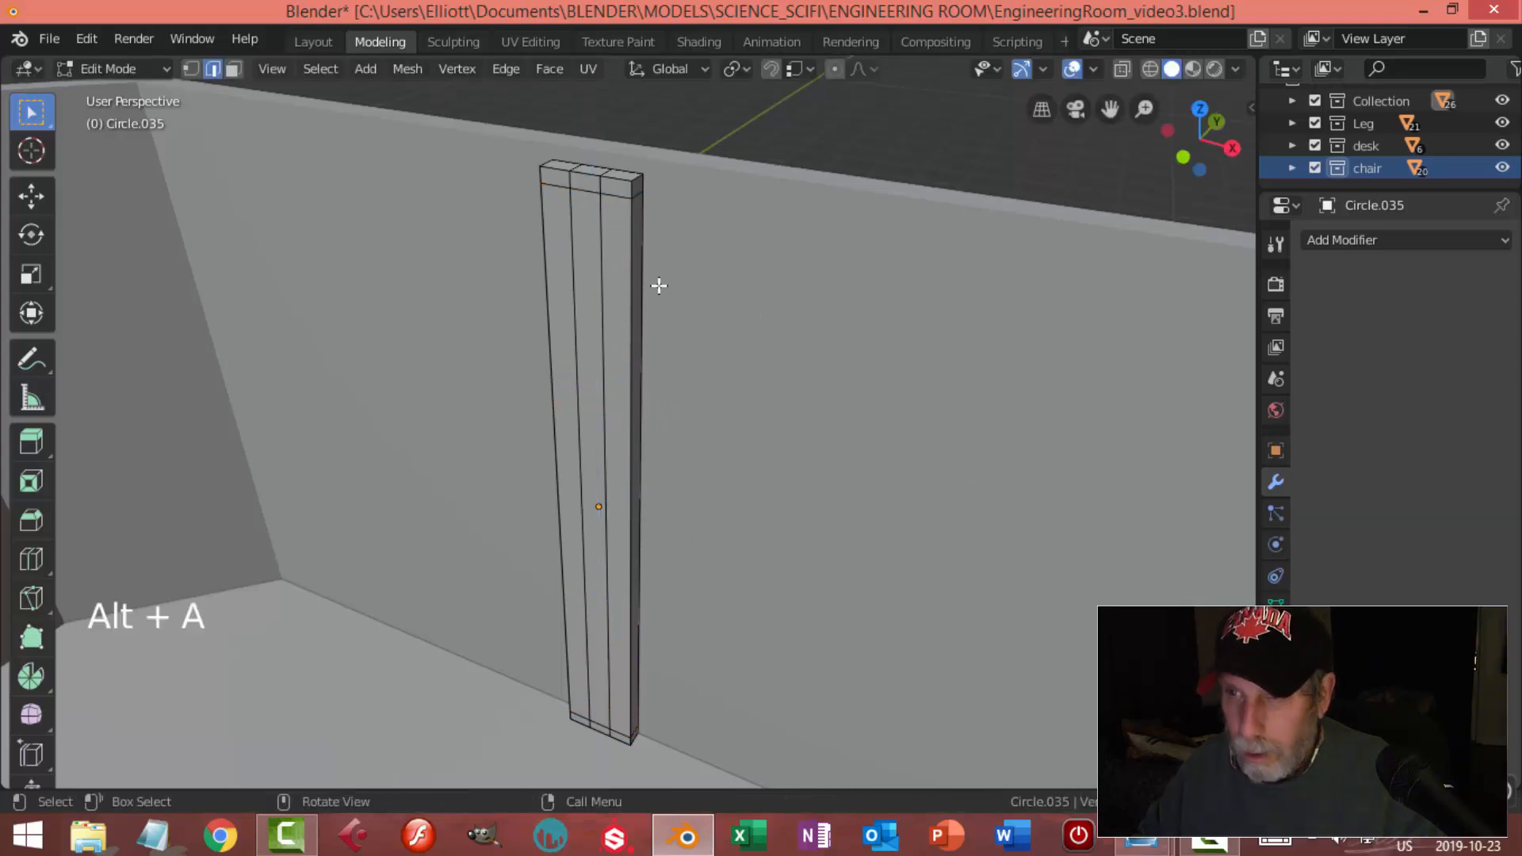
Extrude the beam's long central front face inward by about 0.048 m to form a recess
key(3)
click(598, 261)
middle_drag(703, 292, 744, 347)
key(e)
click(666, 296)
scroll(816, 387, up, 2)
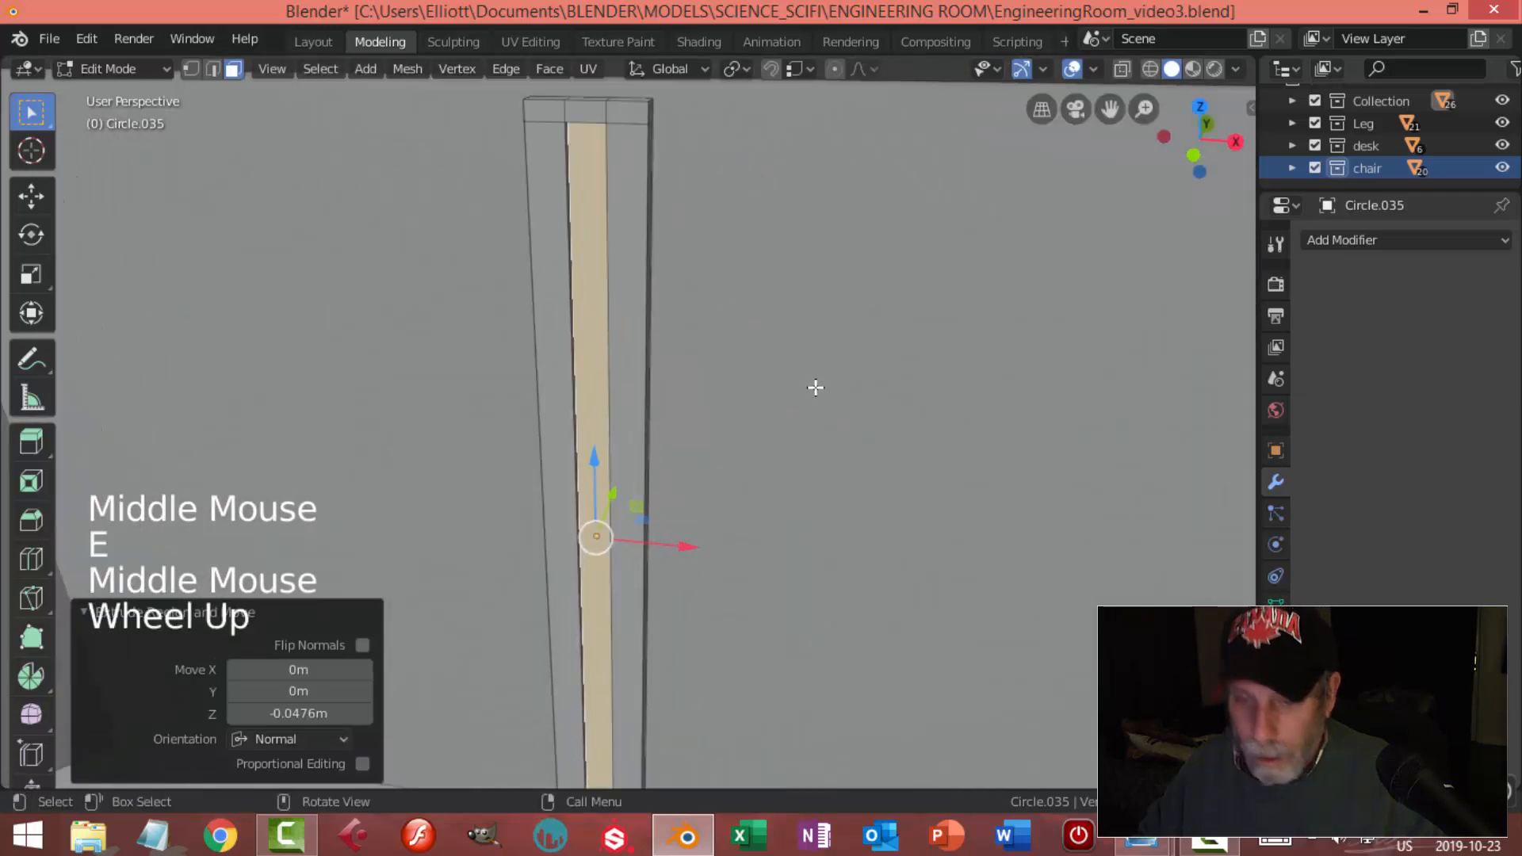
Taper the recess by scaling its inner face to about 0.76 along X and 0.986 along Z
key(s)
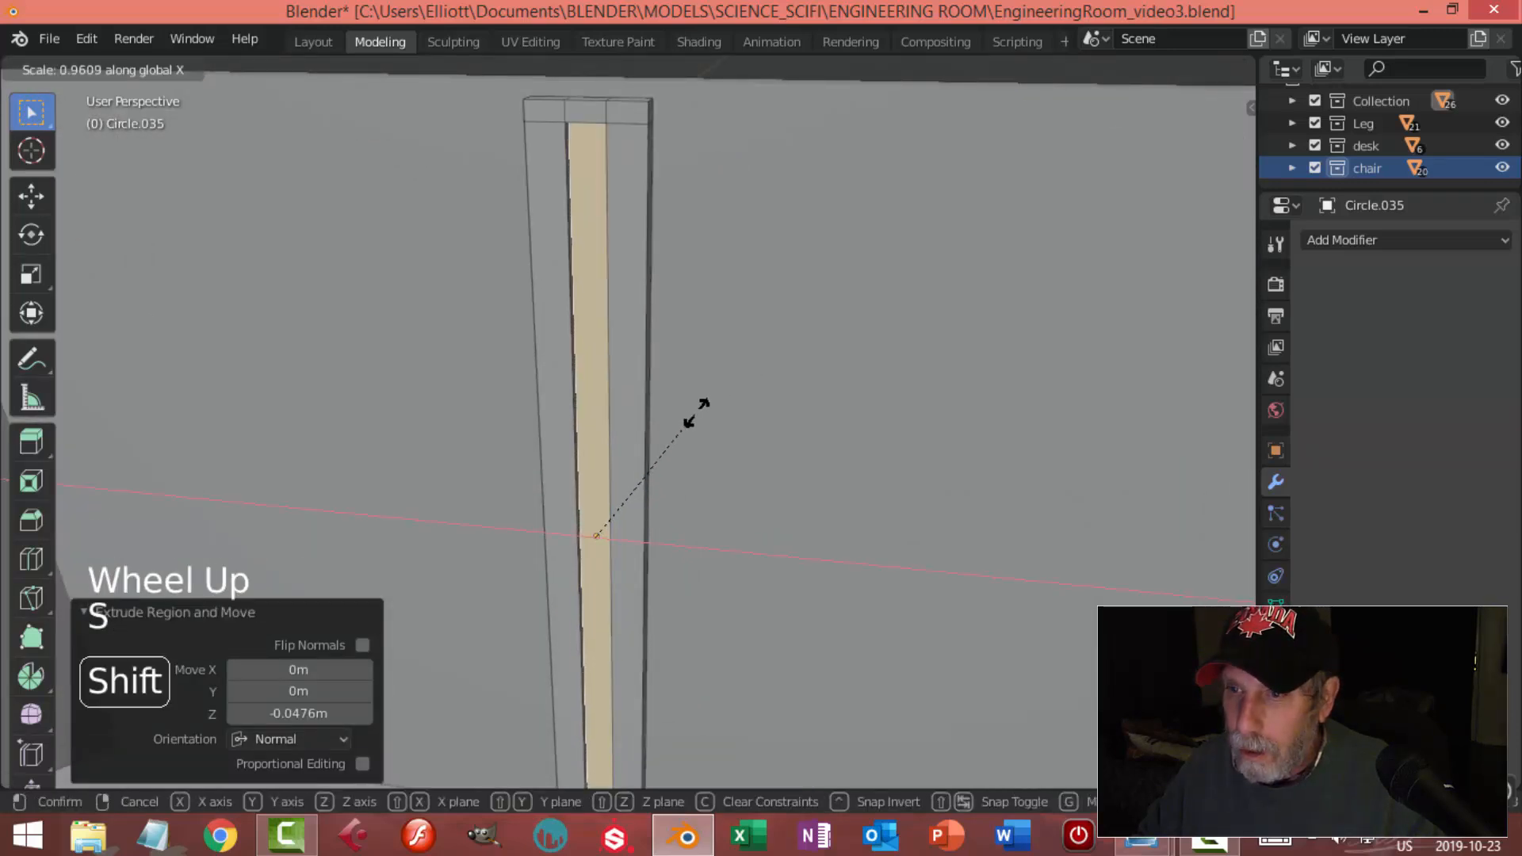
click(651, 451)
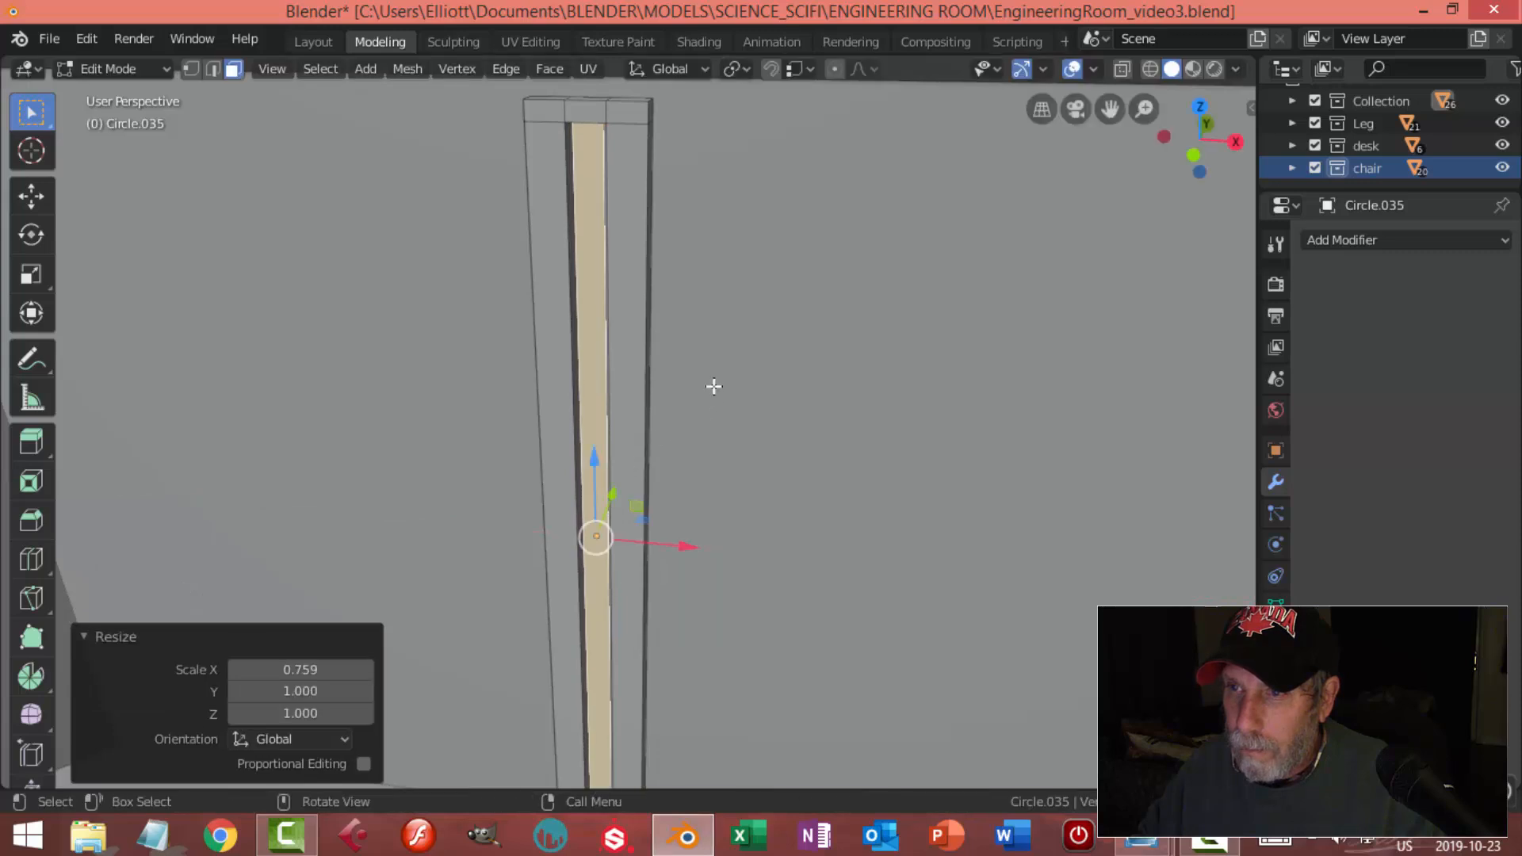
middle_drag(714, 401, 708, 365)
key(s)
key(z)
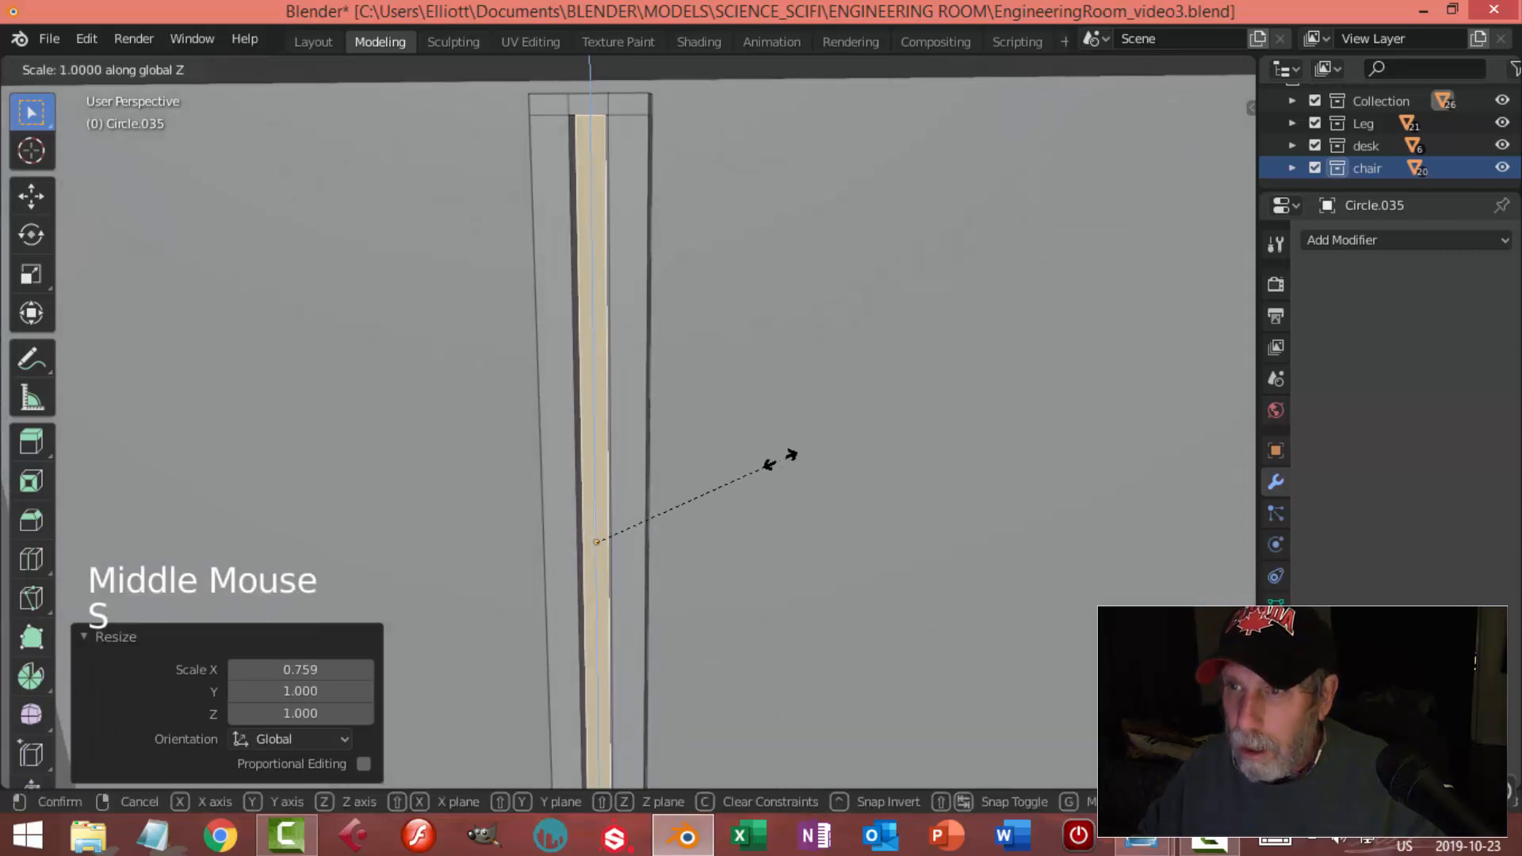
click(737, 421)
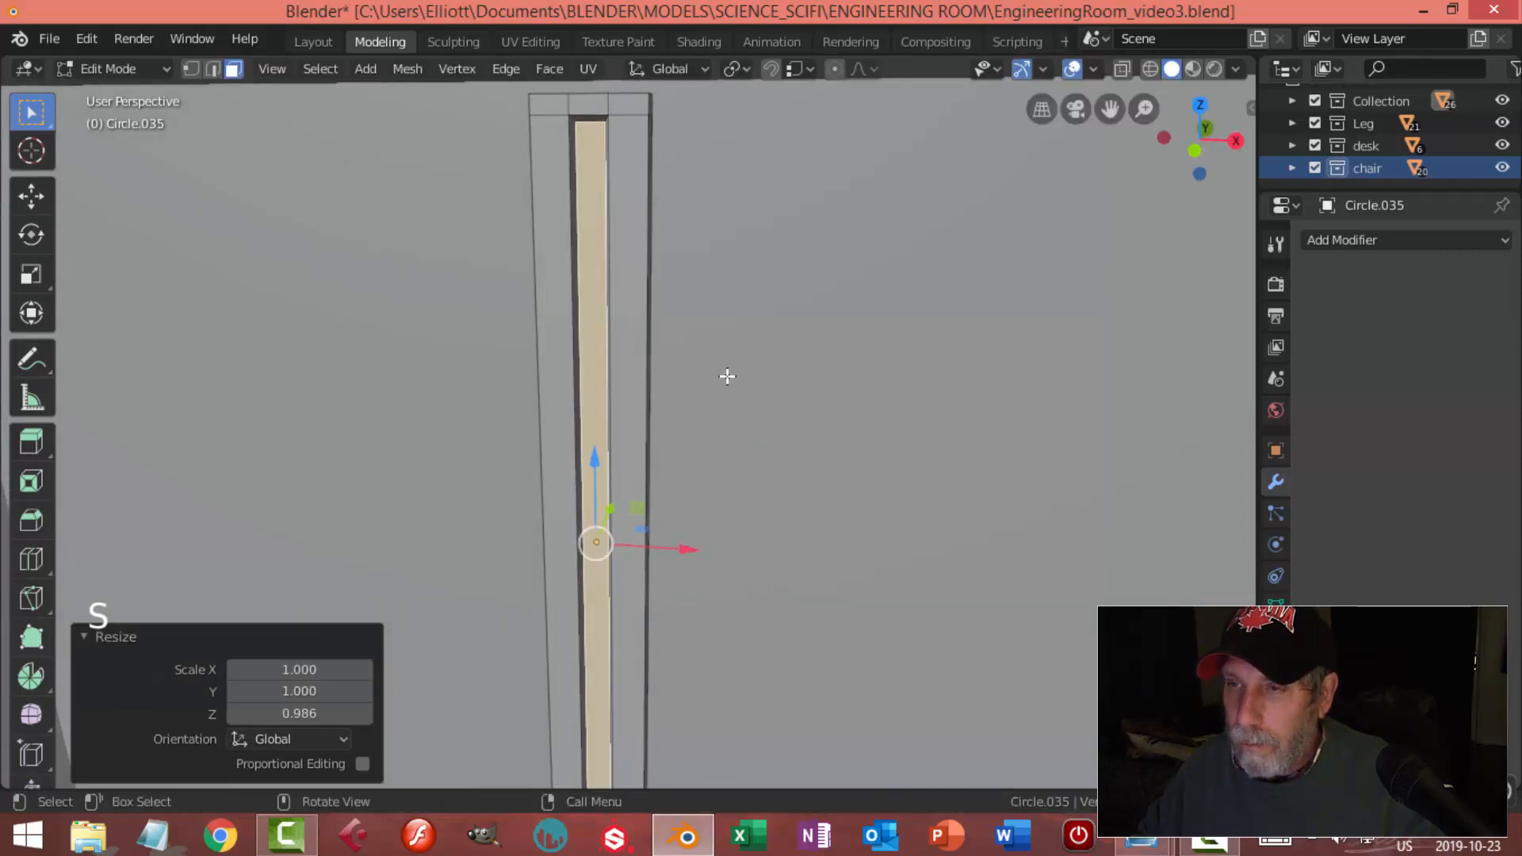
Leave mesh editing and link the bevel modifier from the column's support leg to the wall beam
key(Tab)
scroll(721, 356, down, 3)
middle_drag(721, 357, 720, 408)
scroll(692, 401, down, 2)
middle_drag(720, 408, 526, 480)
scroll(631, 533, down, 1)
scroll(326, 634, up, 3)
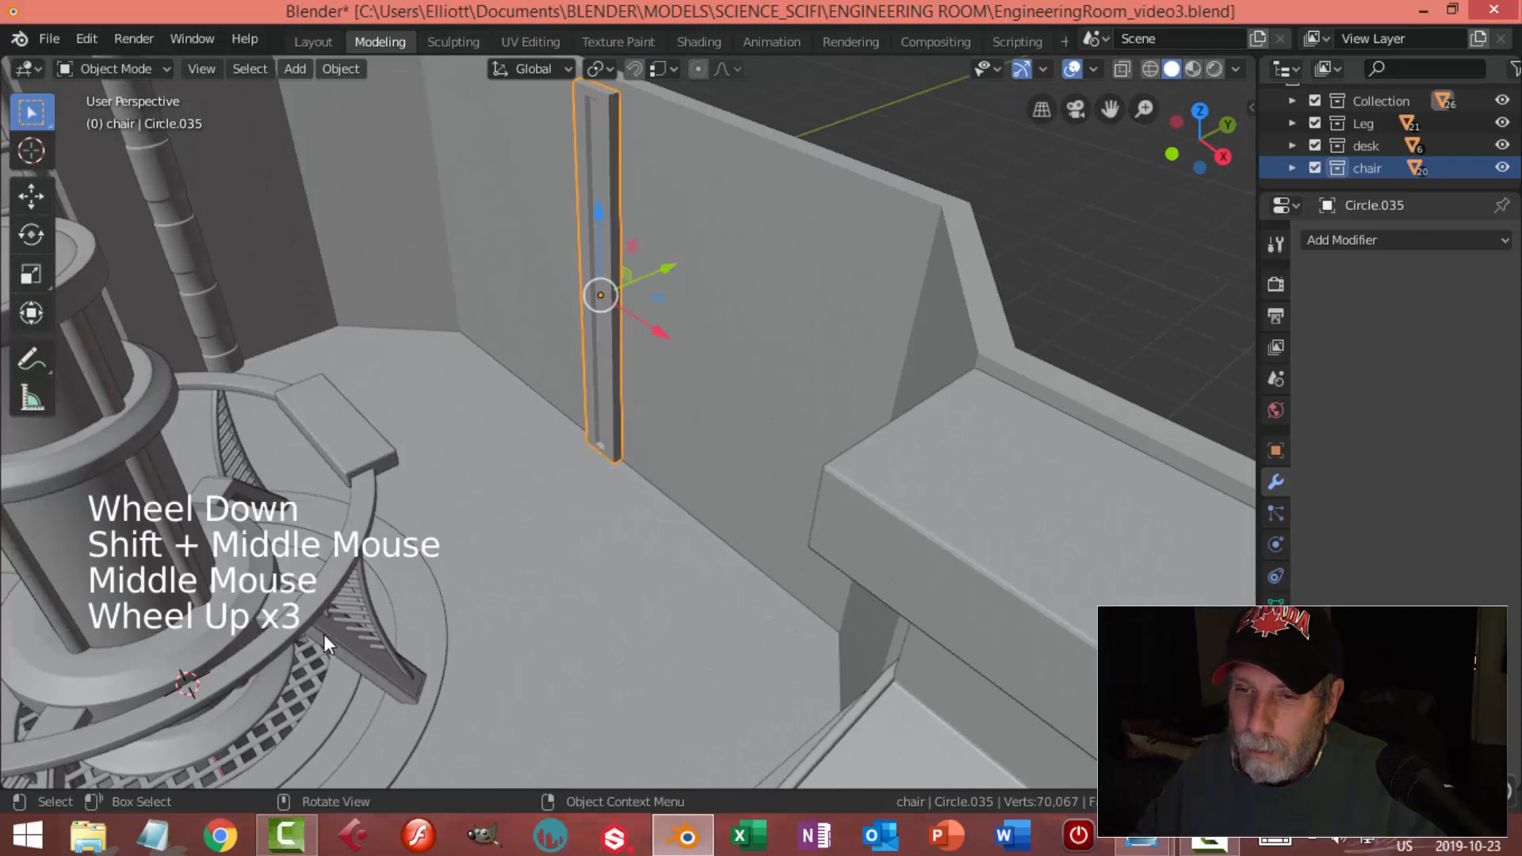
shift+click(339, 654)
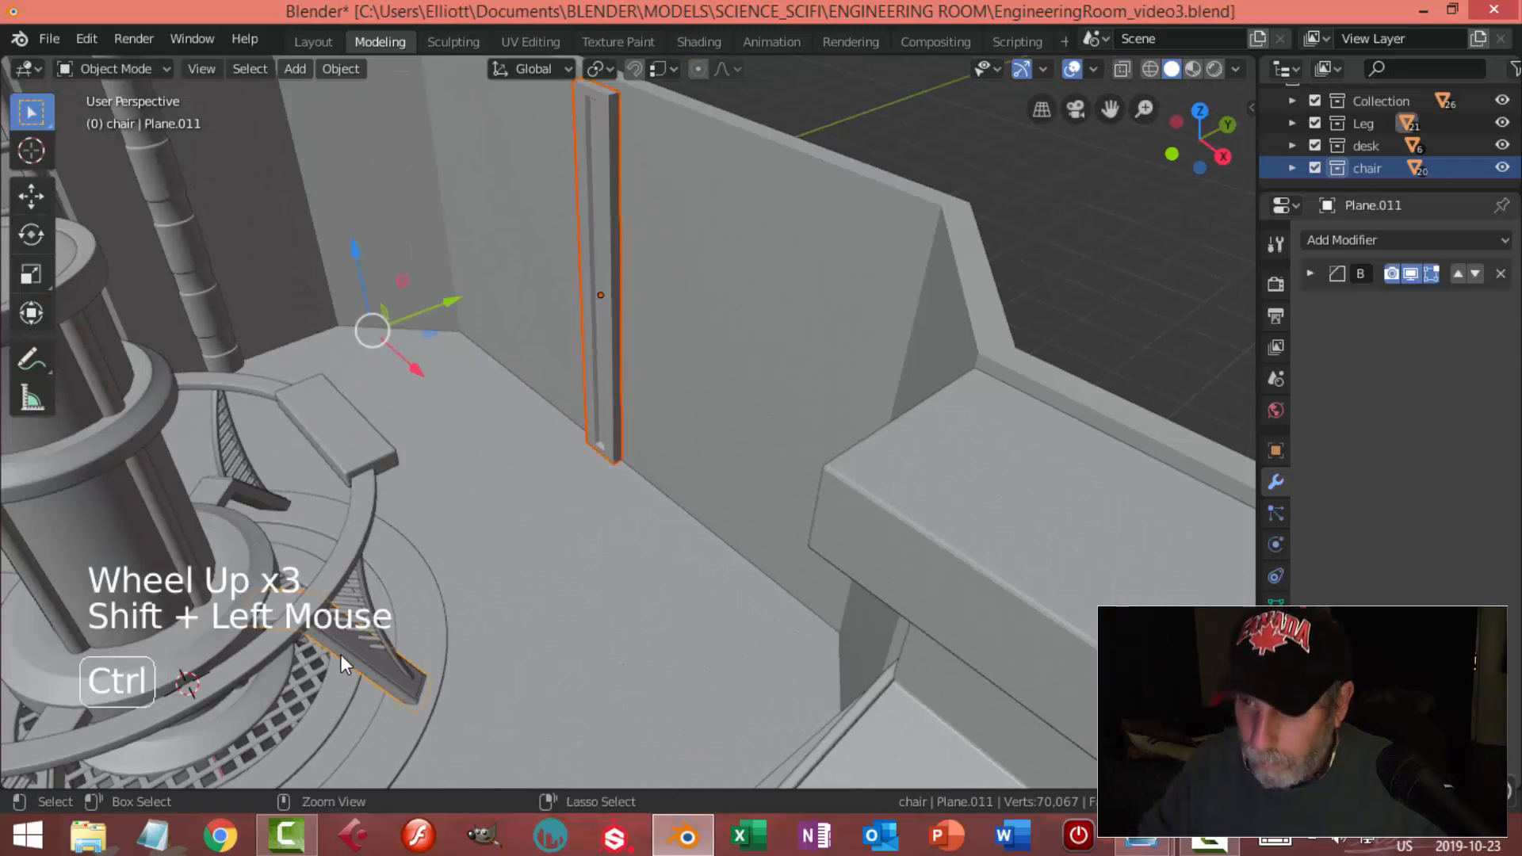
key(ctrl+l)
click(340, 654)
key(alt+a)
Move the wall beam along Y slightly out from the wall
shift+middle_drag(641, 255, 595, 325)
middle_drag(594, 325, 539, 328)
scroll(559, 354, up, 2)
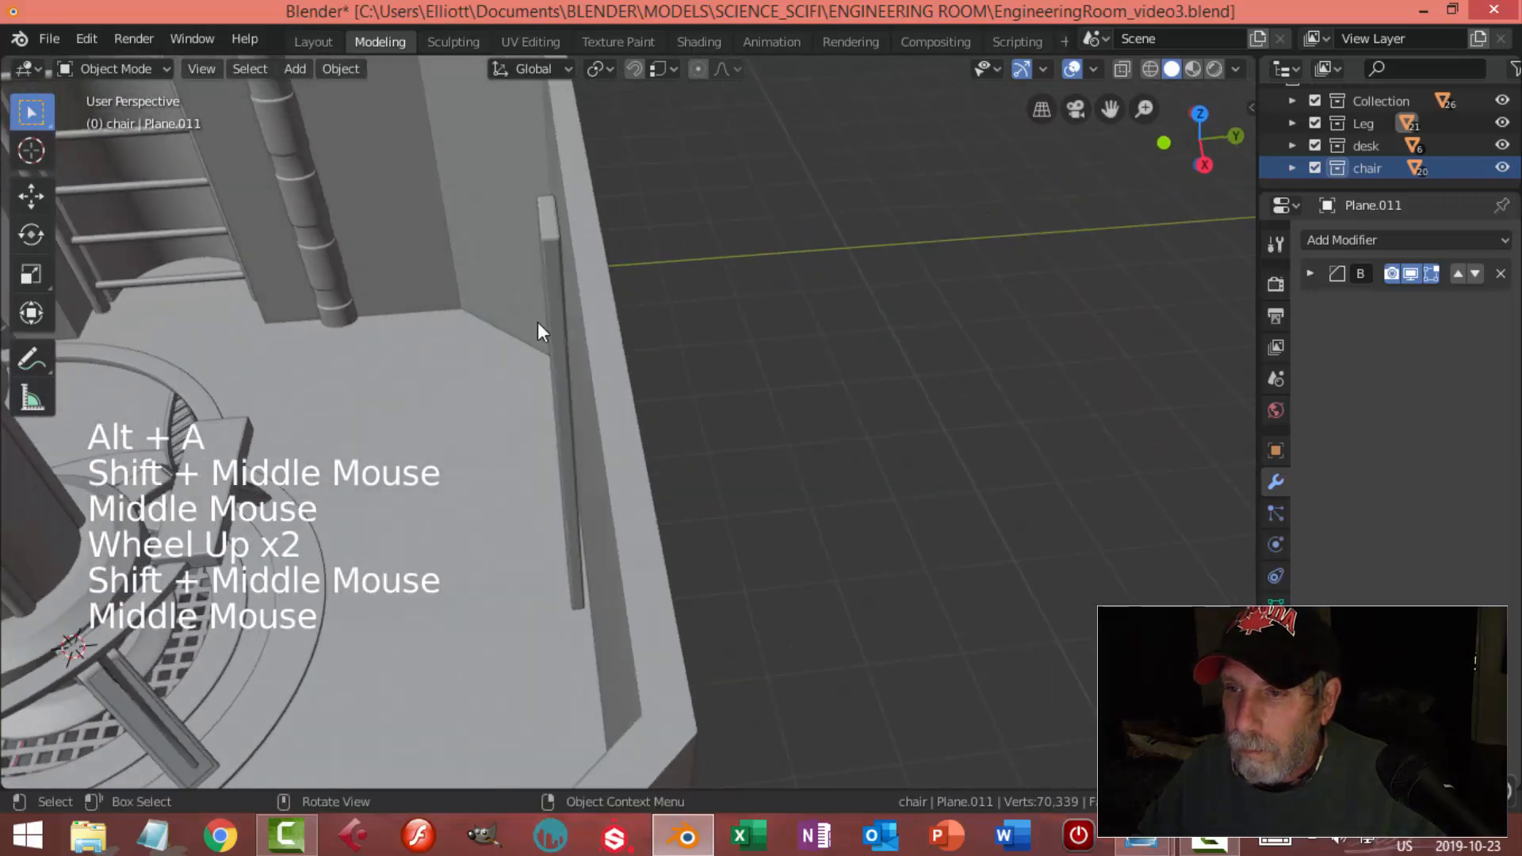
click(549, 291)
drag(638, 417, 585, 421)
middle_drag(585, 420, 539, 402)
Isolate the beam by hiding all other objects and open its mesh for editing
key(Tab)
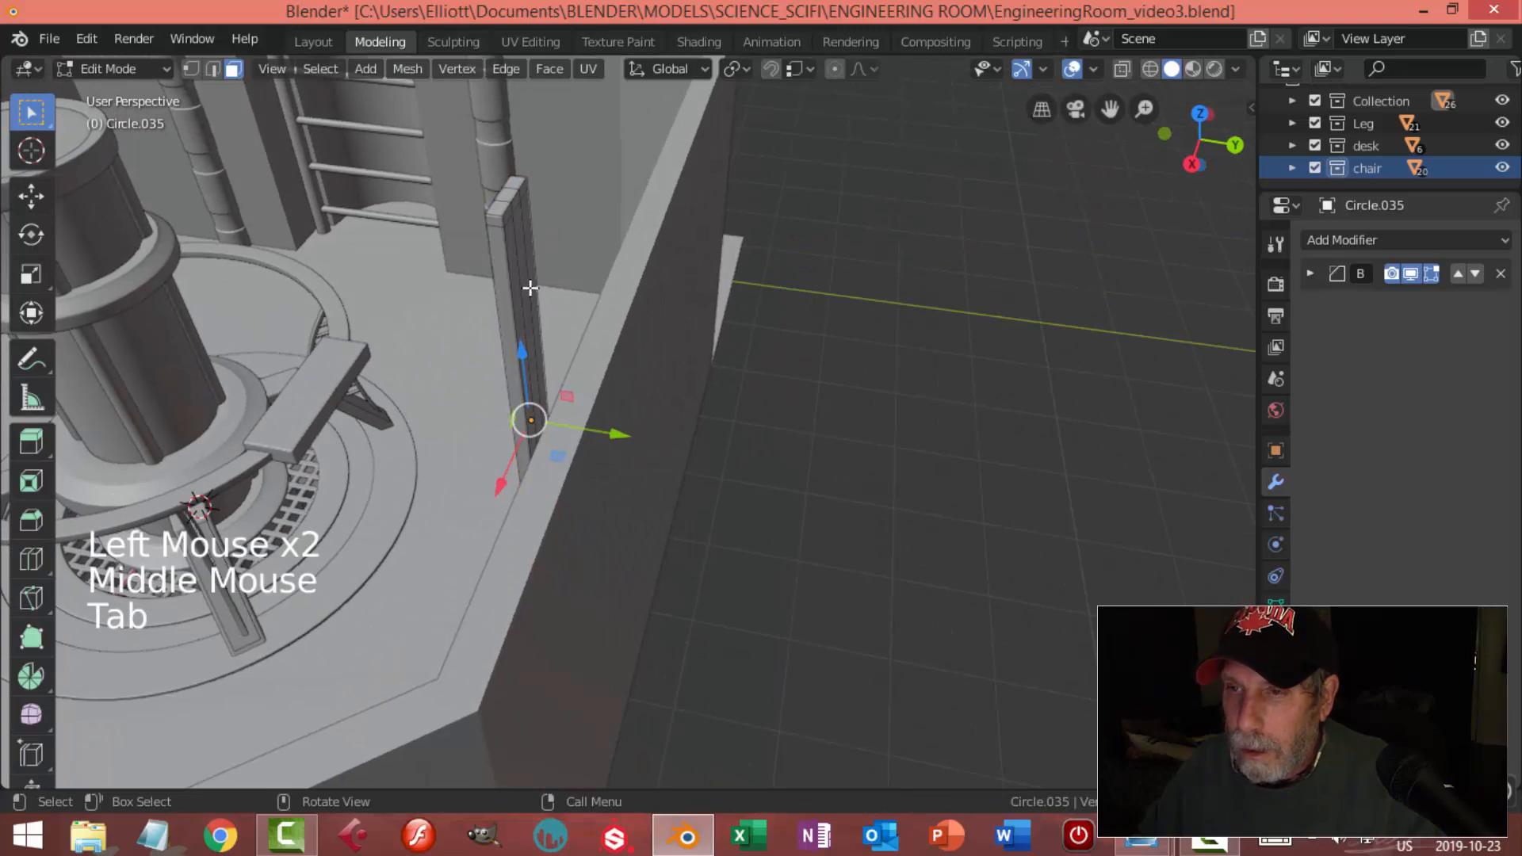
key(Tab)
key(shift+h)
key(Tab)
Select every face on the beam's back side, including both ends, and delete those faces
middle_drag(561, 306, 639, 323)
scroll(666, 312, up, 2)
scroll(625, 268, up, 3)
key(c)
mouse_move(605, 190)
mouse_down()
mouse_move(634, 181)
mouse_move(618, 141)
mouse_up()
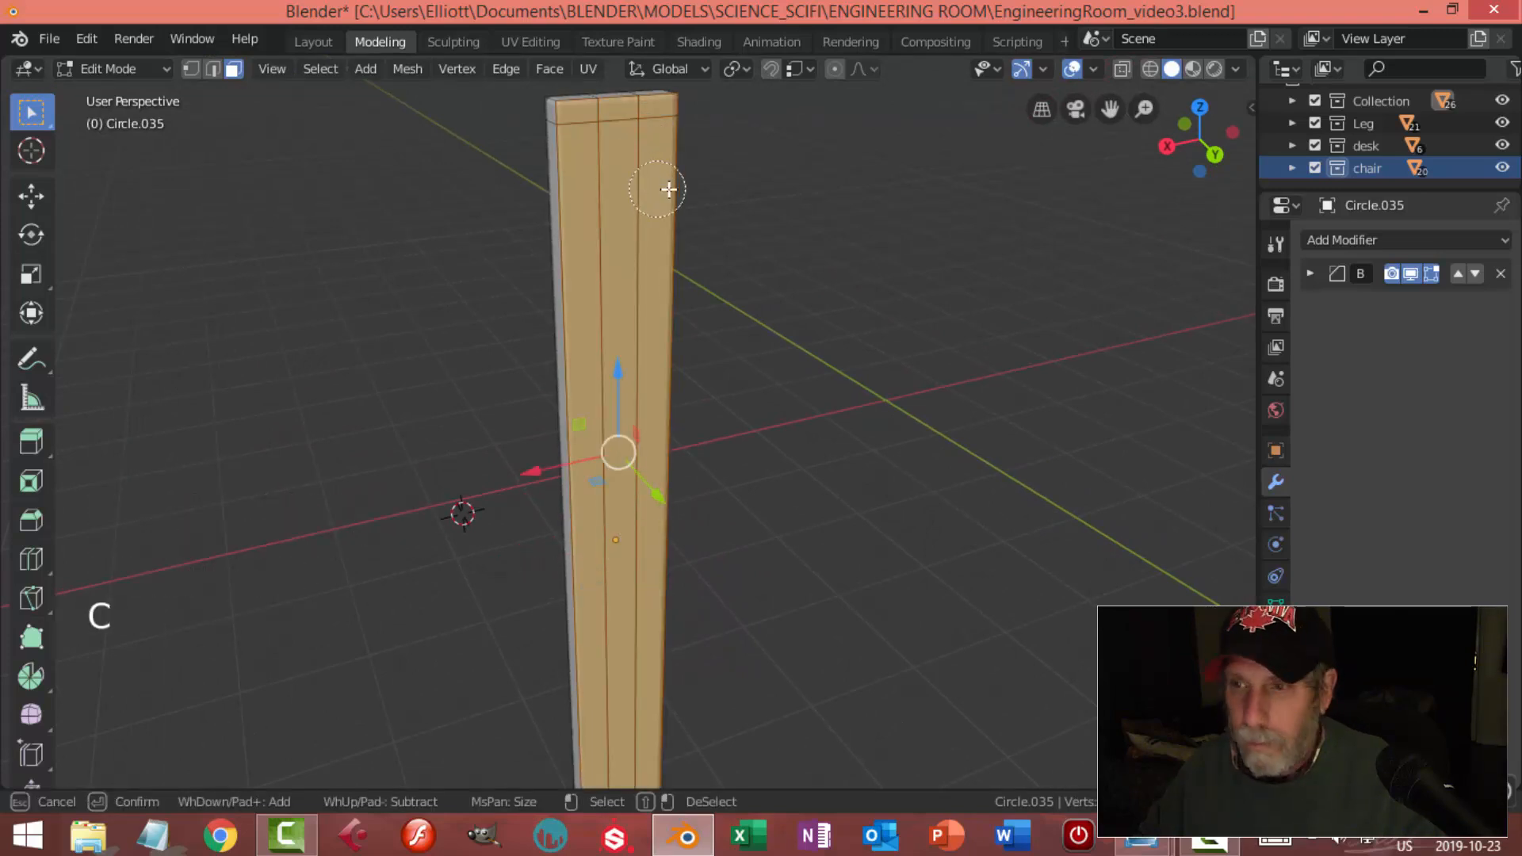
scroll(710, 428, down, 3)
middle_drag(710, 428, 818, 410)
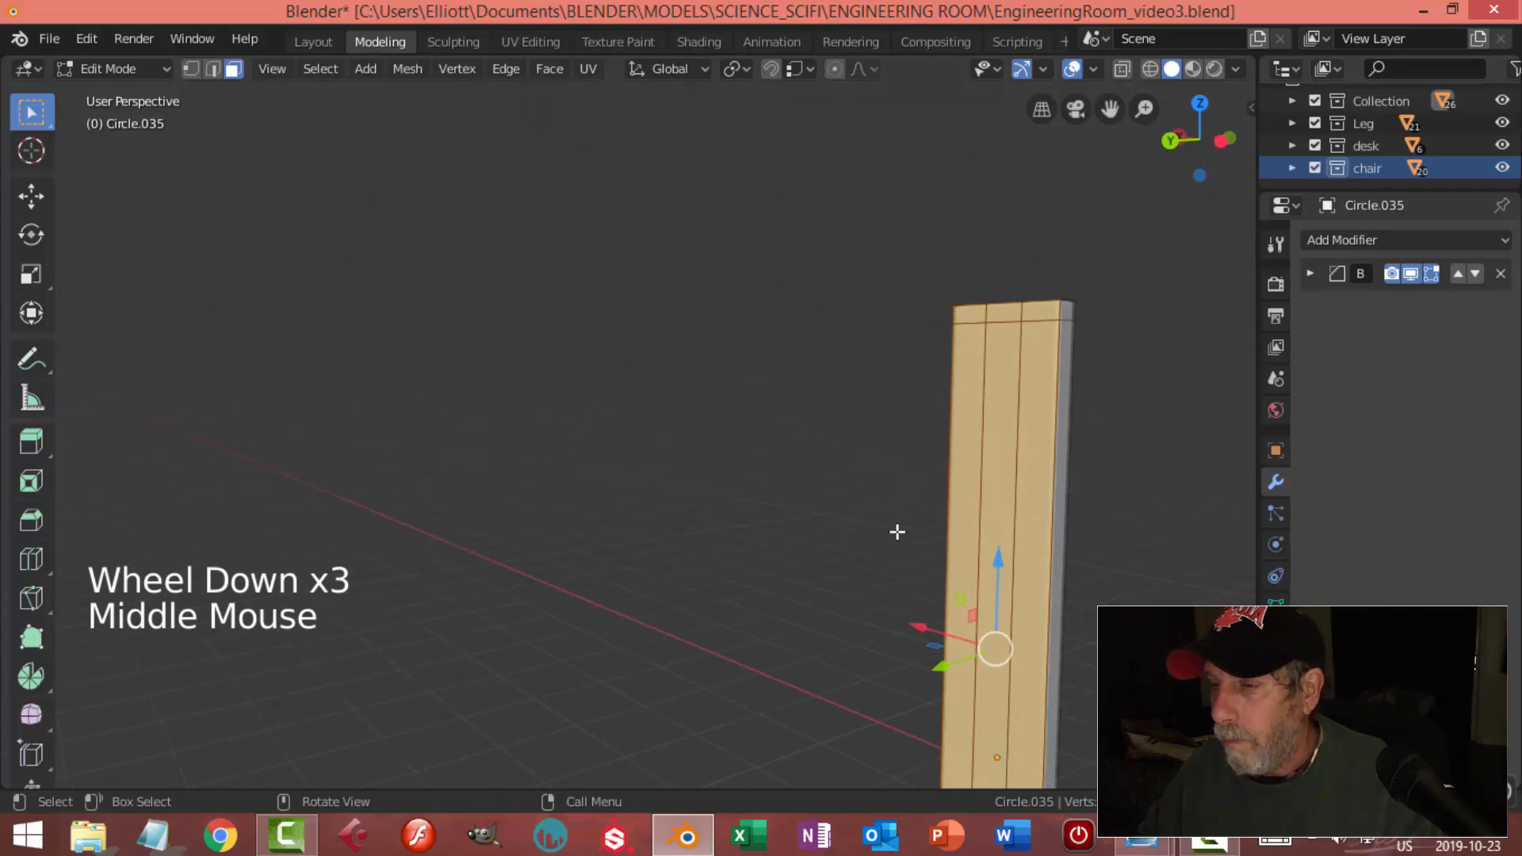
shift+middle_drag(895, 529, 744, 187)
scroll(842, 588, down, 2)
shift+middle_drag(843, 587, 809, 407)
scroll(841, 549, up, 3)
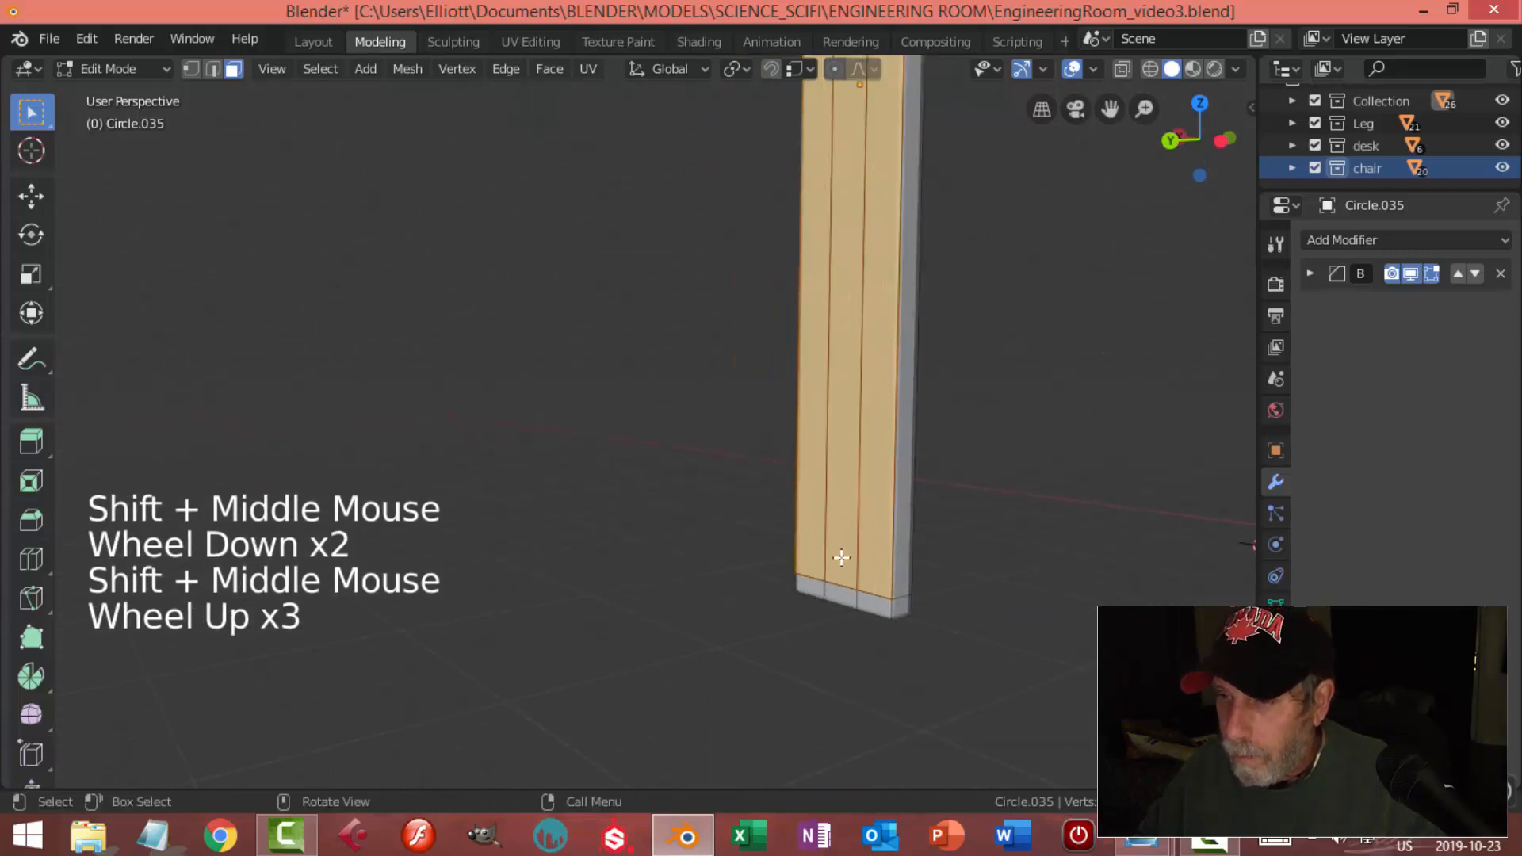
key(c)
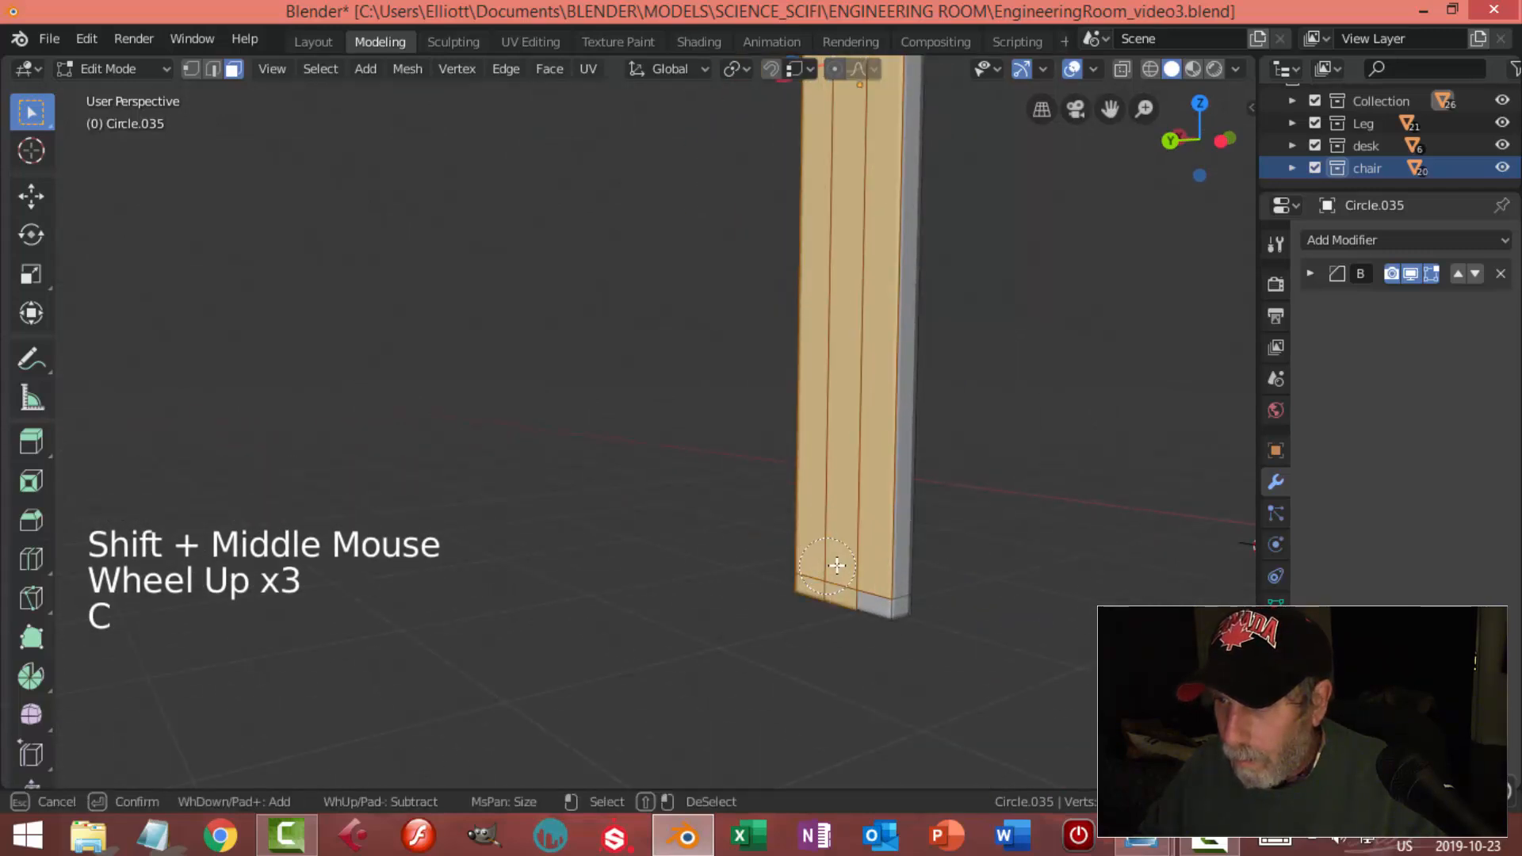
key(x)
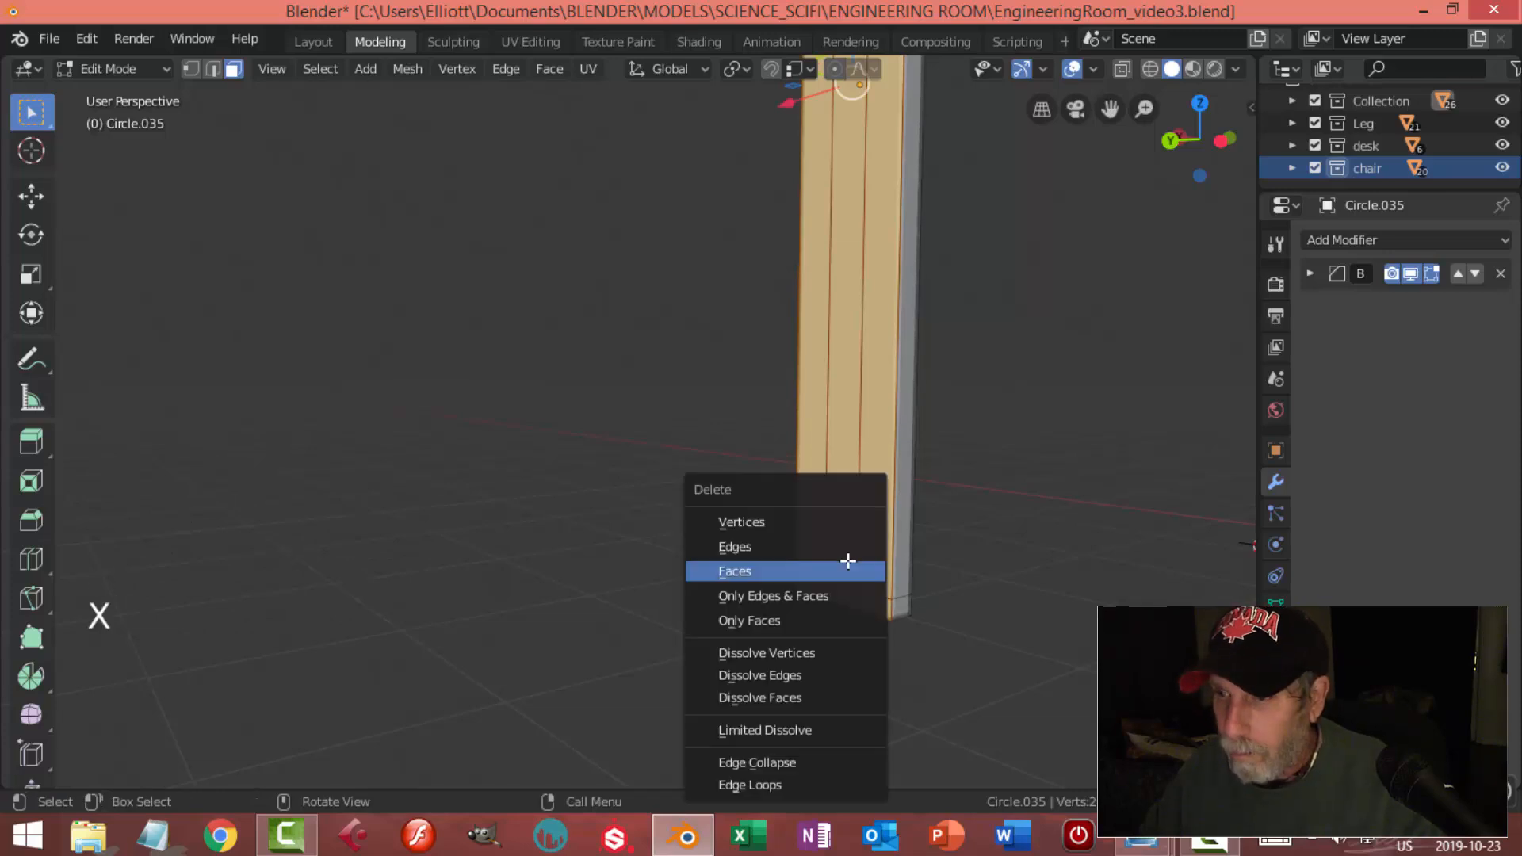
click(845, 565)
Select two inner edges at the open back of the beam and fill a face between them
scroll(707, 380, down, 3)
middle_drag(707, 381, 525, 491)
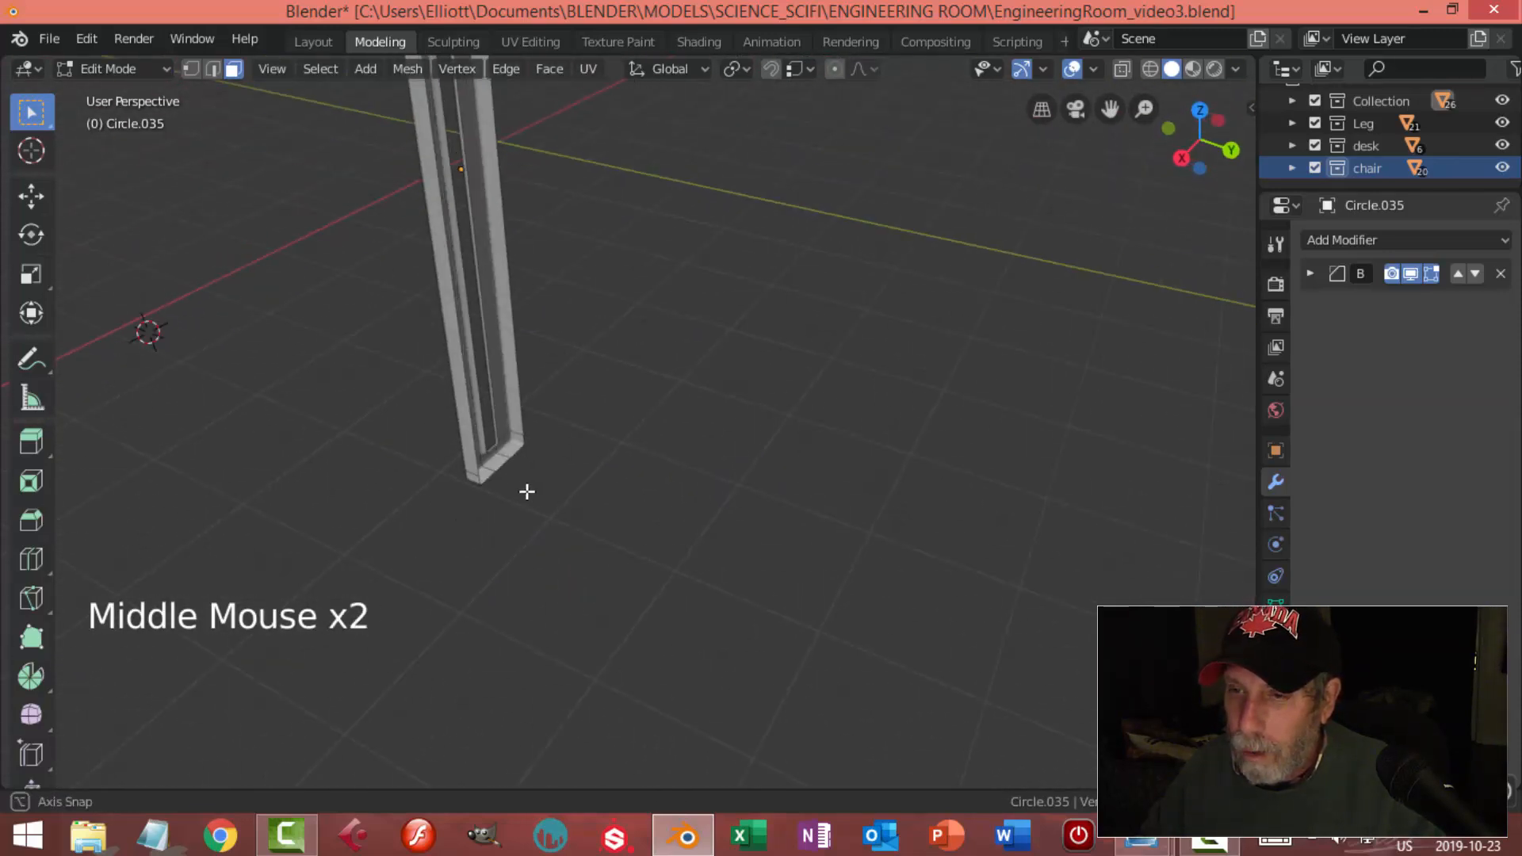
shift+middle_drag(520, 433, 659, 445)
key(2)
click(635, 321)
scroll(650, 325, up, 2)
shift+click(623, 398)
key(f)
key(alt+a)
middle_drag(663, 401, 666, 402)
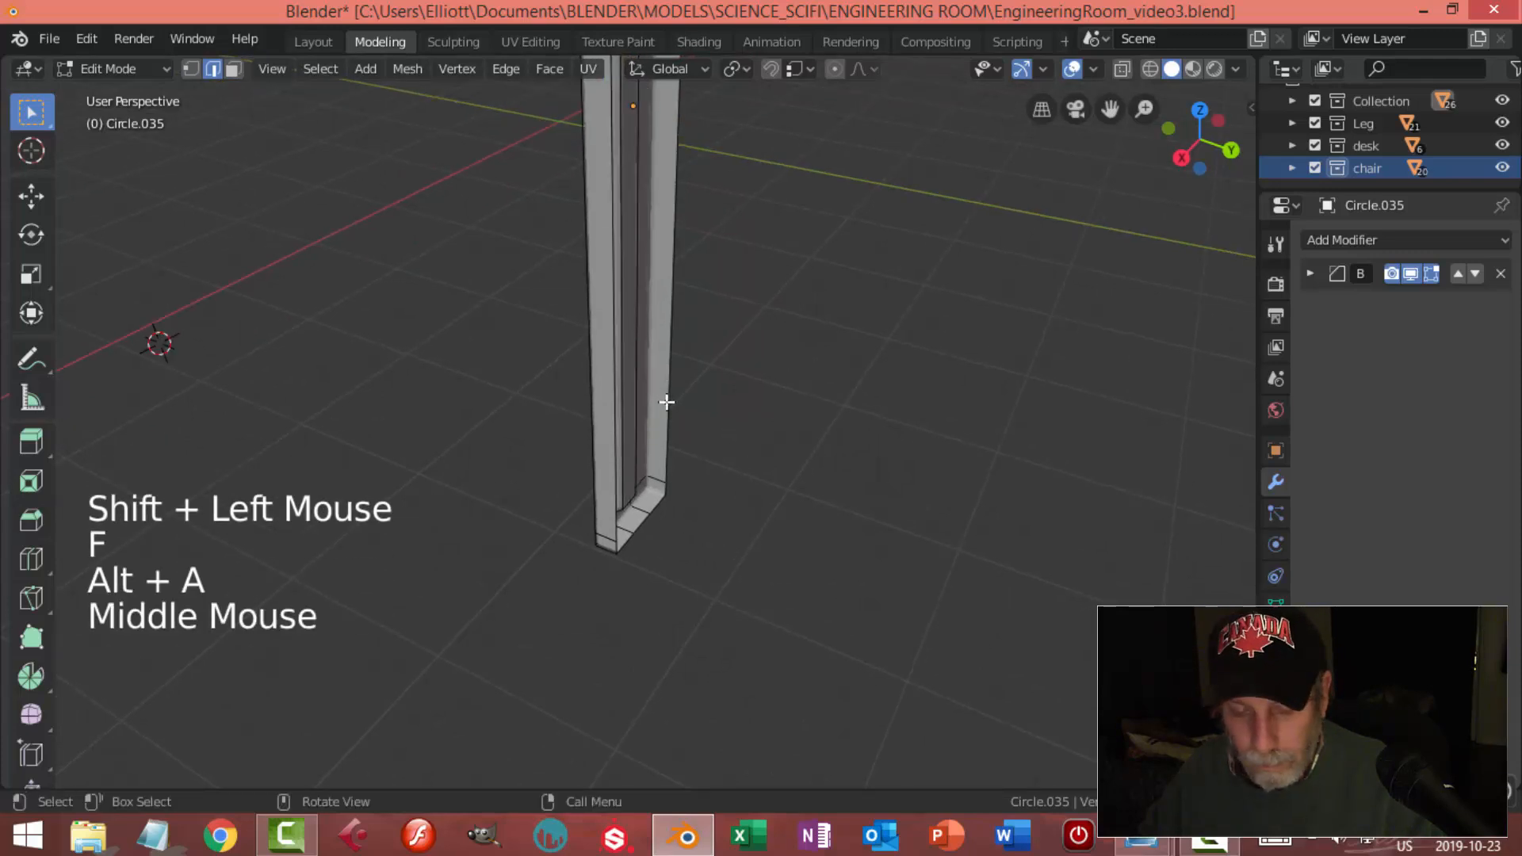
Move the recess's inner face slightly along Y
key(3)
click(638, 388)
drag(710, 121, 703, 123)
key(alt+a)
middle_drag(666, 343, 749, 343)
Leave mesh editing and set the beam's bevel modifier width to 0.01 m
key(Tab)
scroll(618, 401, down, 3)
key(alt+a)
middle_drag(619, 401, 820, 409)
scroll(764, 371, down, 2)
shift+middle_drag(697, 405, 722, 412)
scroll(737, 333, up, 2)
click(758, 247)
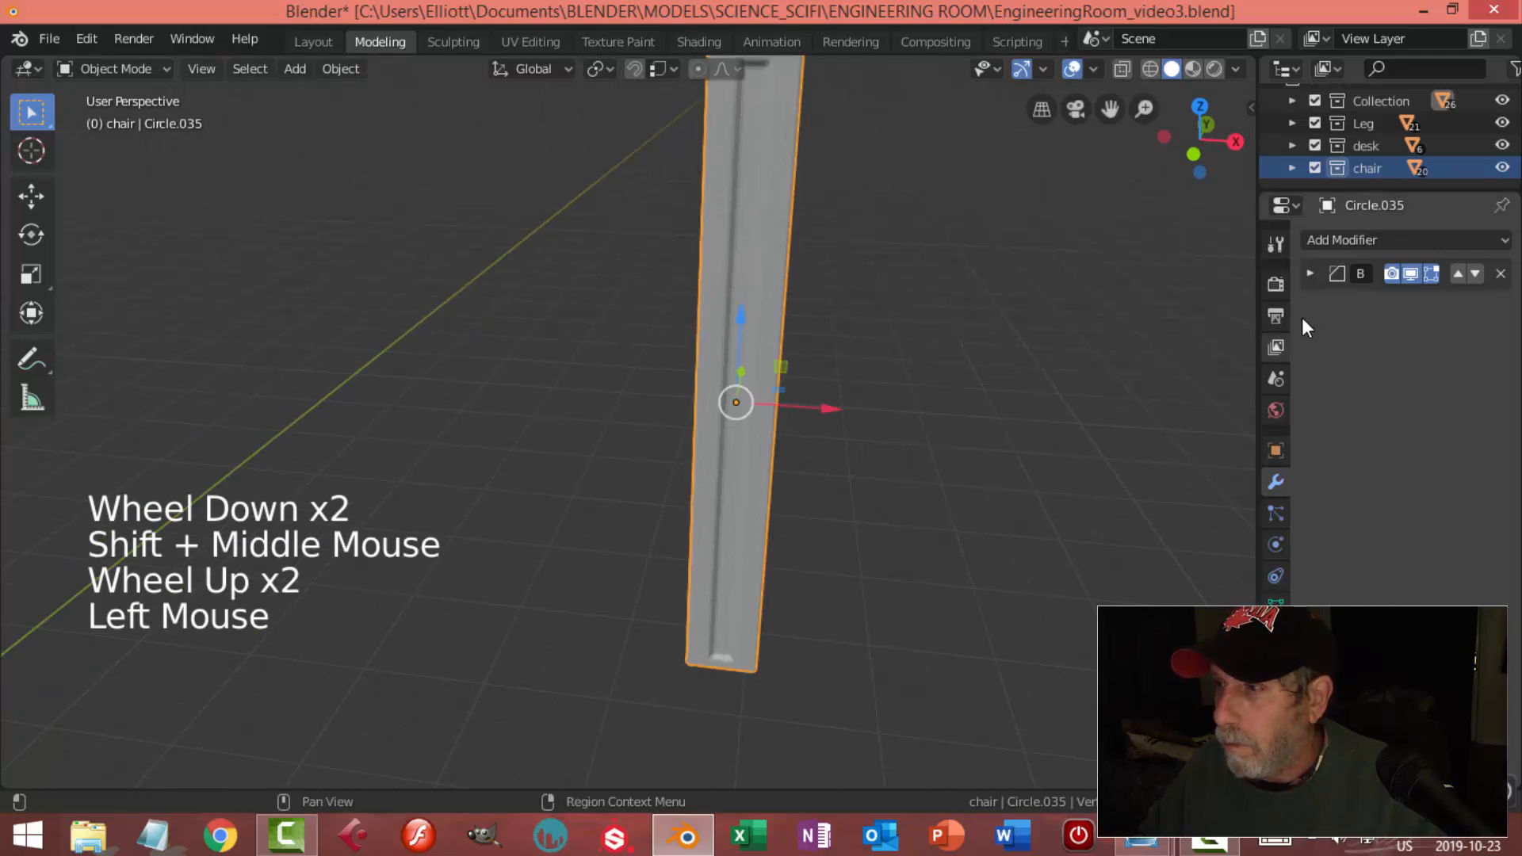
click(1322, 283)
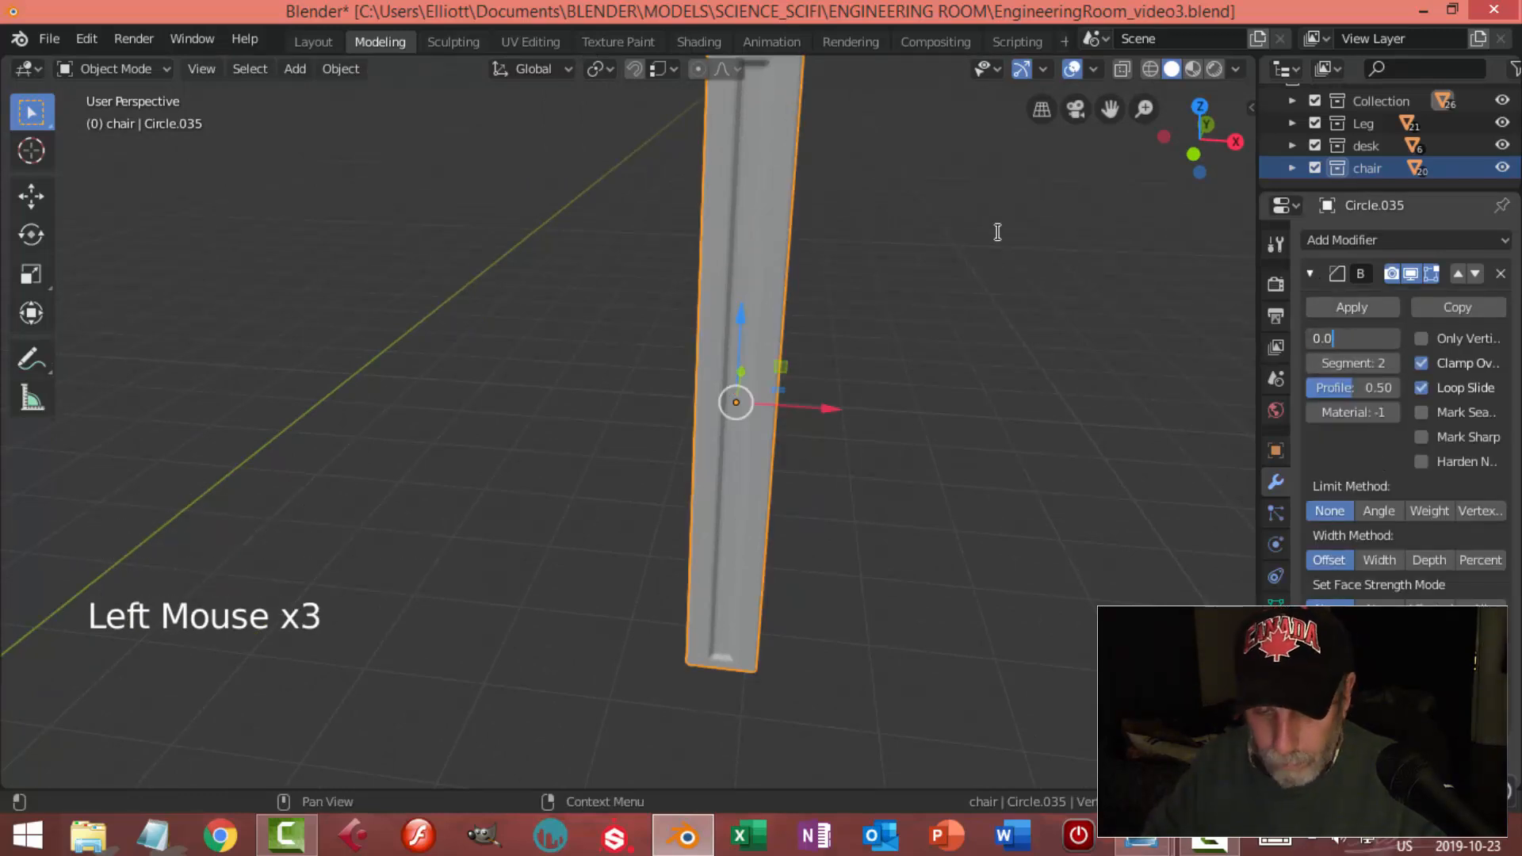
text(0.01)
key(Return)
Reveal all hidden room objects again and clear the selection
scroll(1029, 322, down, 1)
scroll(934, 301, down, 1)
key(alt+h)
key(alt+a)
middle_drag(934, 296, 790, 350)
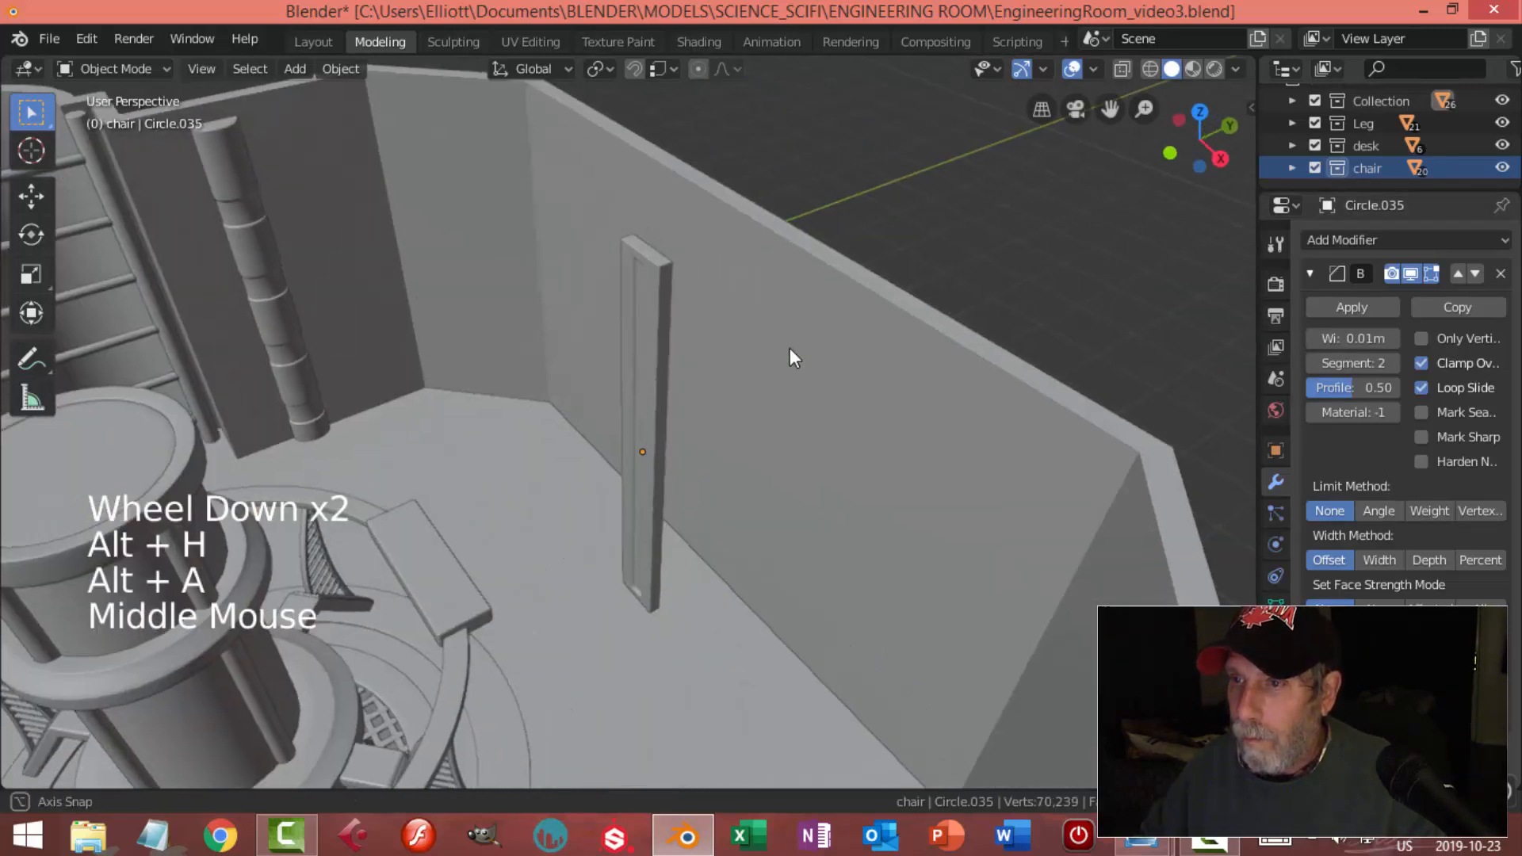
Select the recessed beam and move it along Y toward the outer wall behind it
click(639, 314)
middle_drag(639, 313, 715, 430)
drag(715, 431, 781, 390)
key(alt+a)
middle_drag(781, 389, 904, 376)
scroll(764, 367, down, 2)
Slide the beam along X to the wall's end at the corner near the ladder side, and save the file
middle_drag(763, 367, 692, 363)
click(686, 363)
drag(753, 366, 539, 364)
key(alt+a)
middle_drag(653, 359, 483, 291)
click(483, 292)
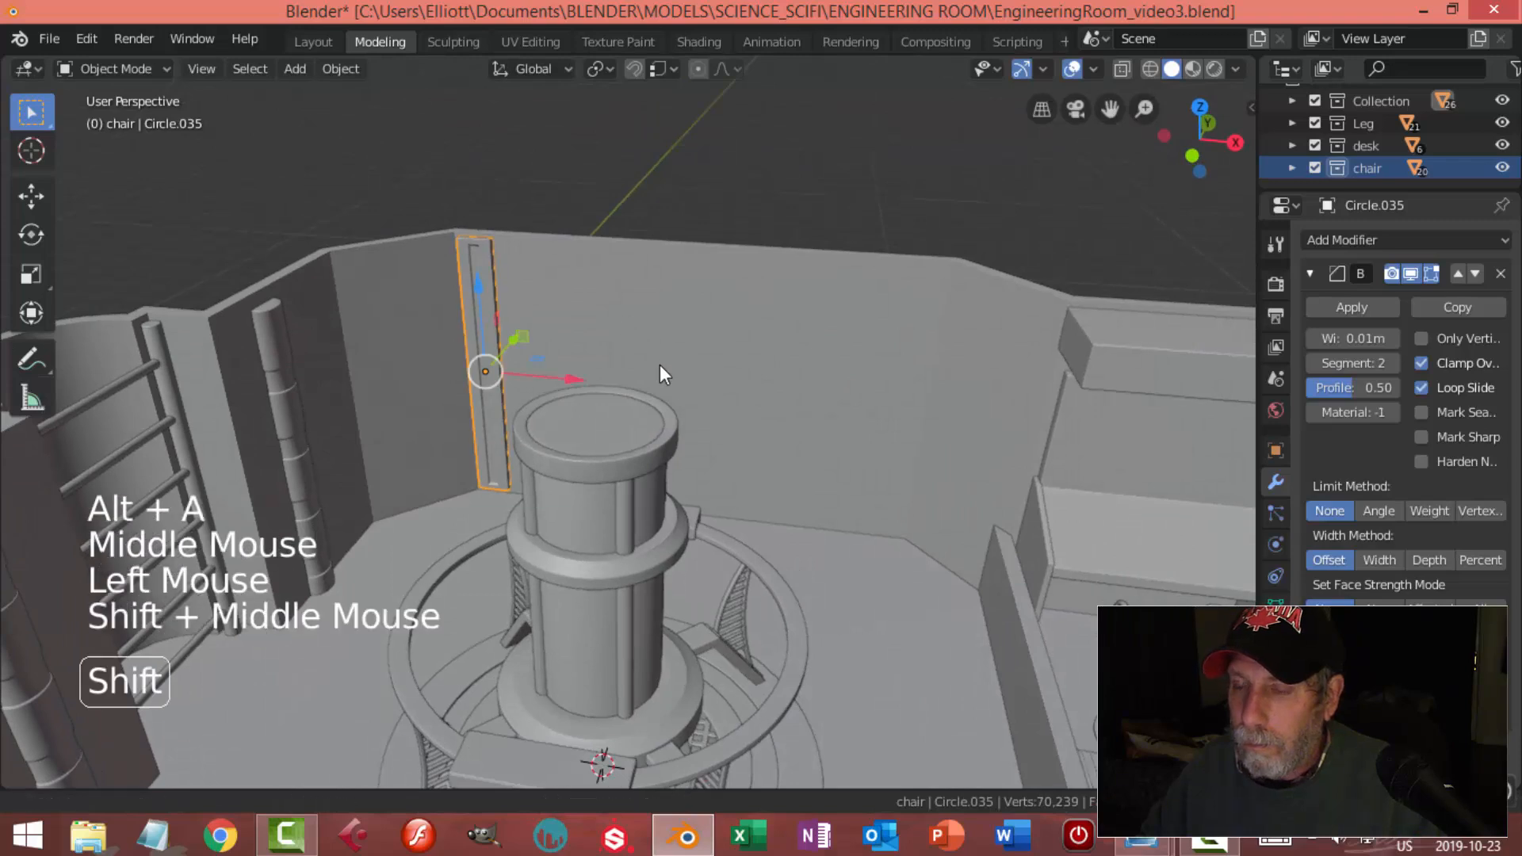
shift+middle_drag(663, 366, 658, 378)
key(ctrl+s)
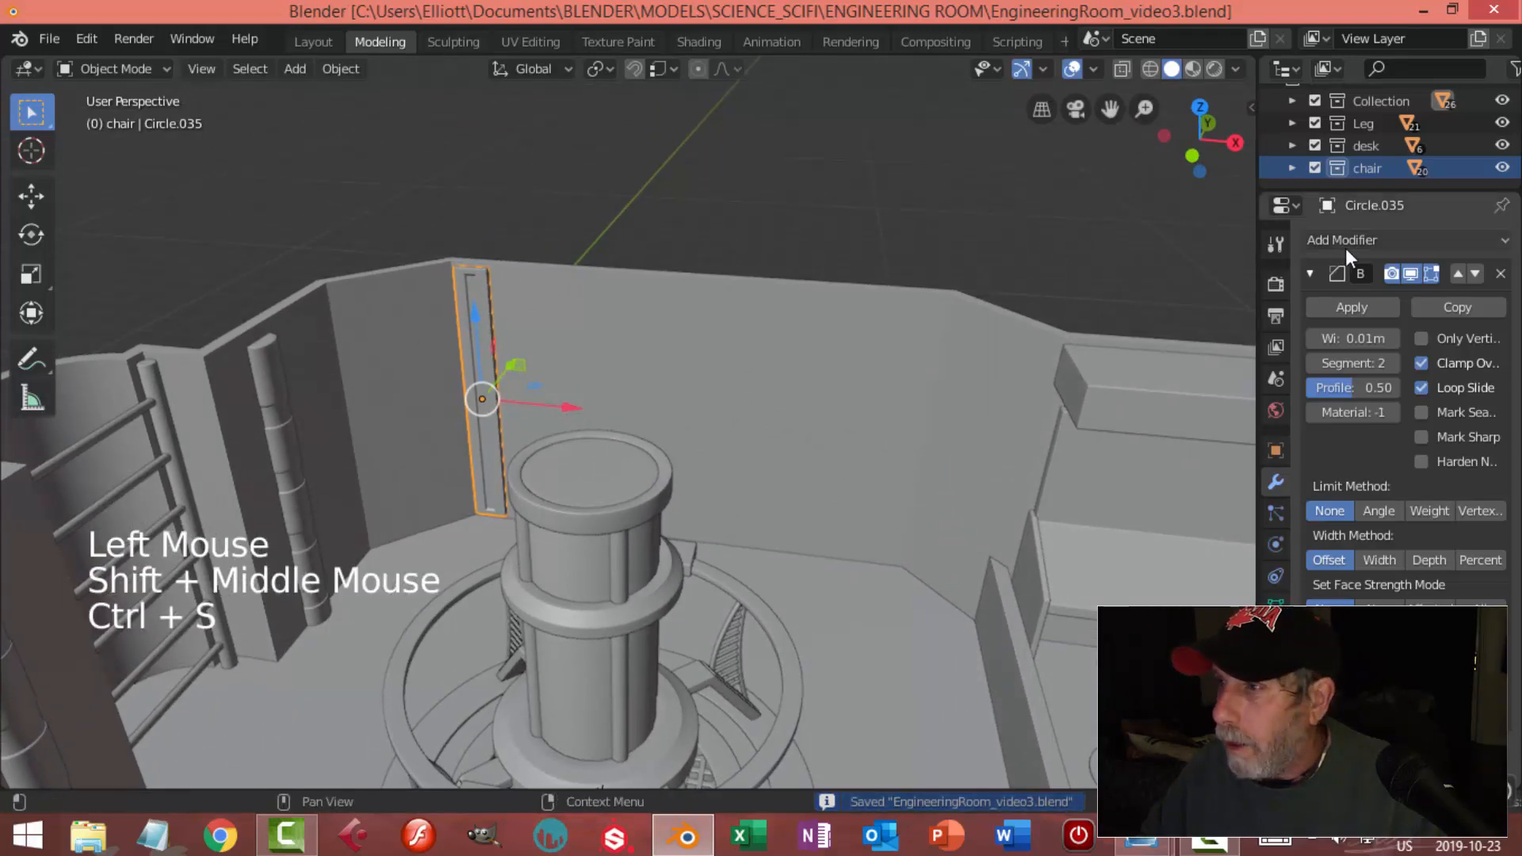
Add an Array modifier to the beam with a count of 13
click(1313, 269)
click(1303, 241)
click(1106, 290)
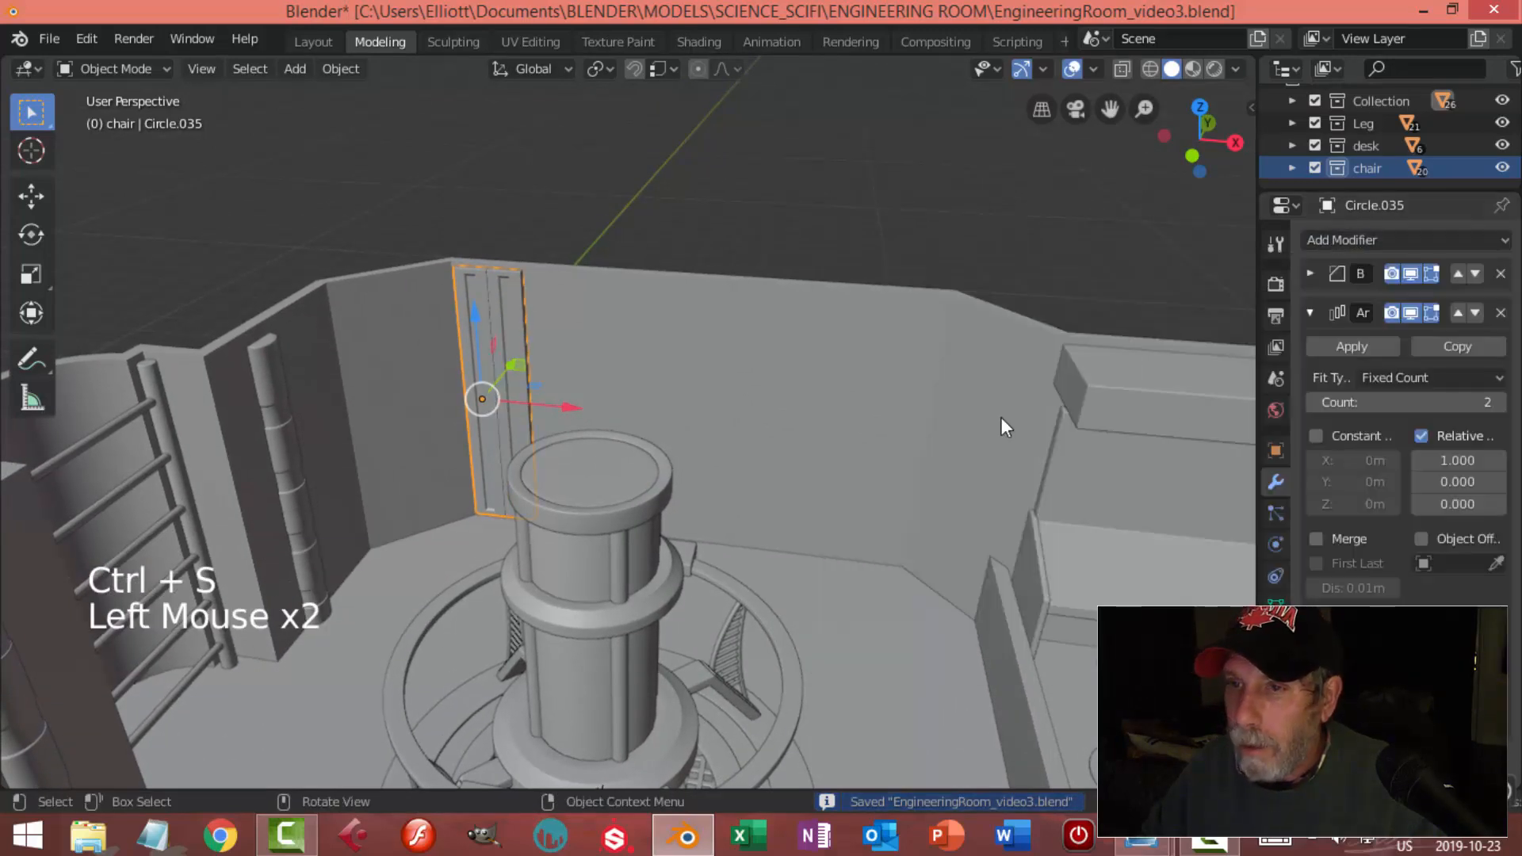
scroll(815, 354, up, 2)
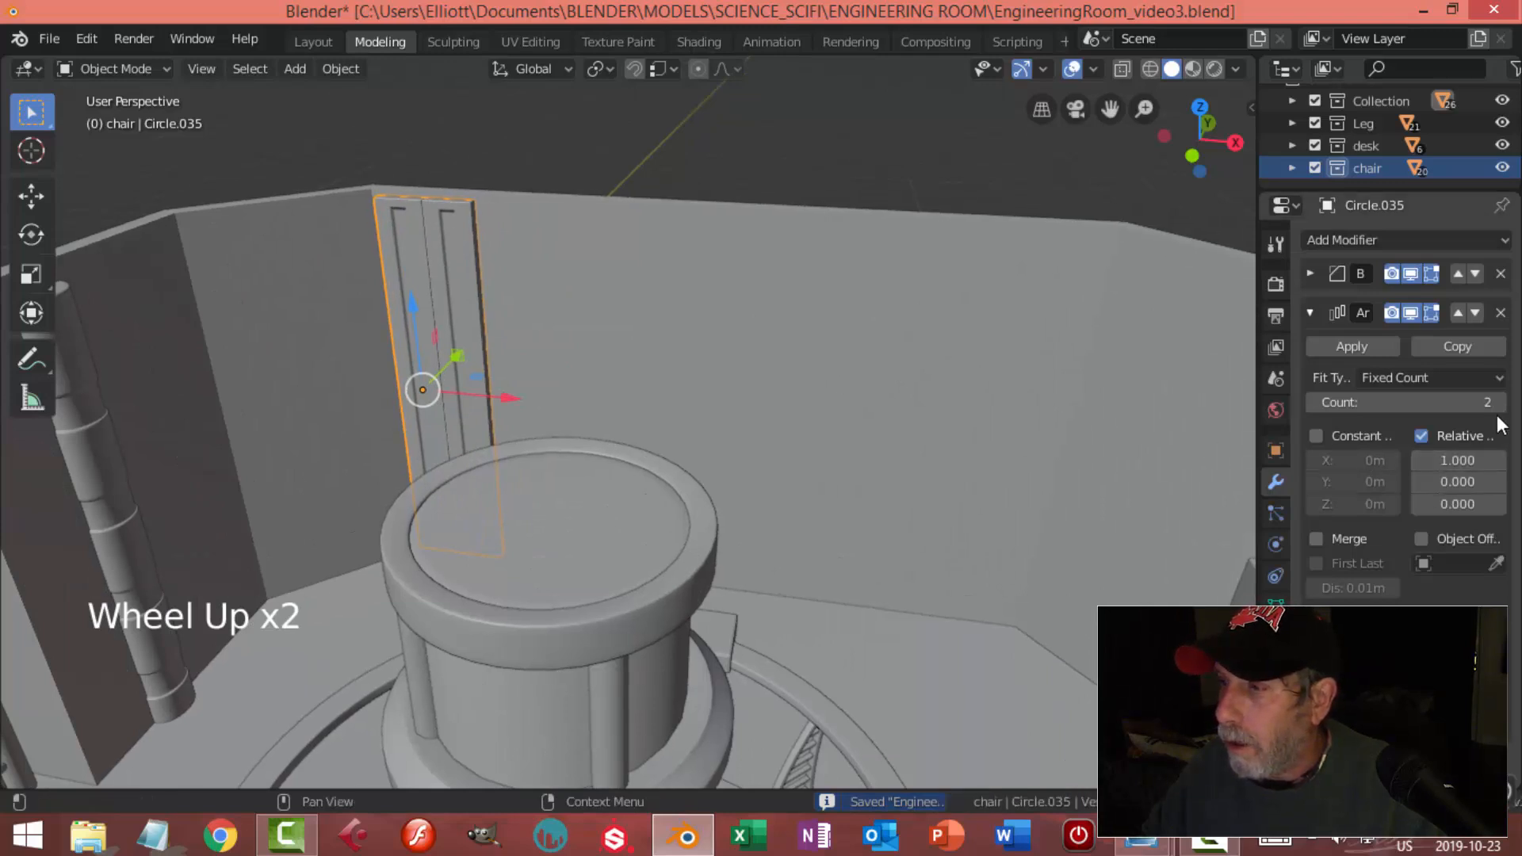
drag(1437, 409, 1474, 402)
key(alt+a)
Scale the arrayed beams by 1.031 along X so the row spans the wall
middle_drag(975, 325, 939, 368)
click(904, 317)
middle_click(844, 382)
middle_drag(844, 382, 846, 390)
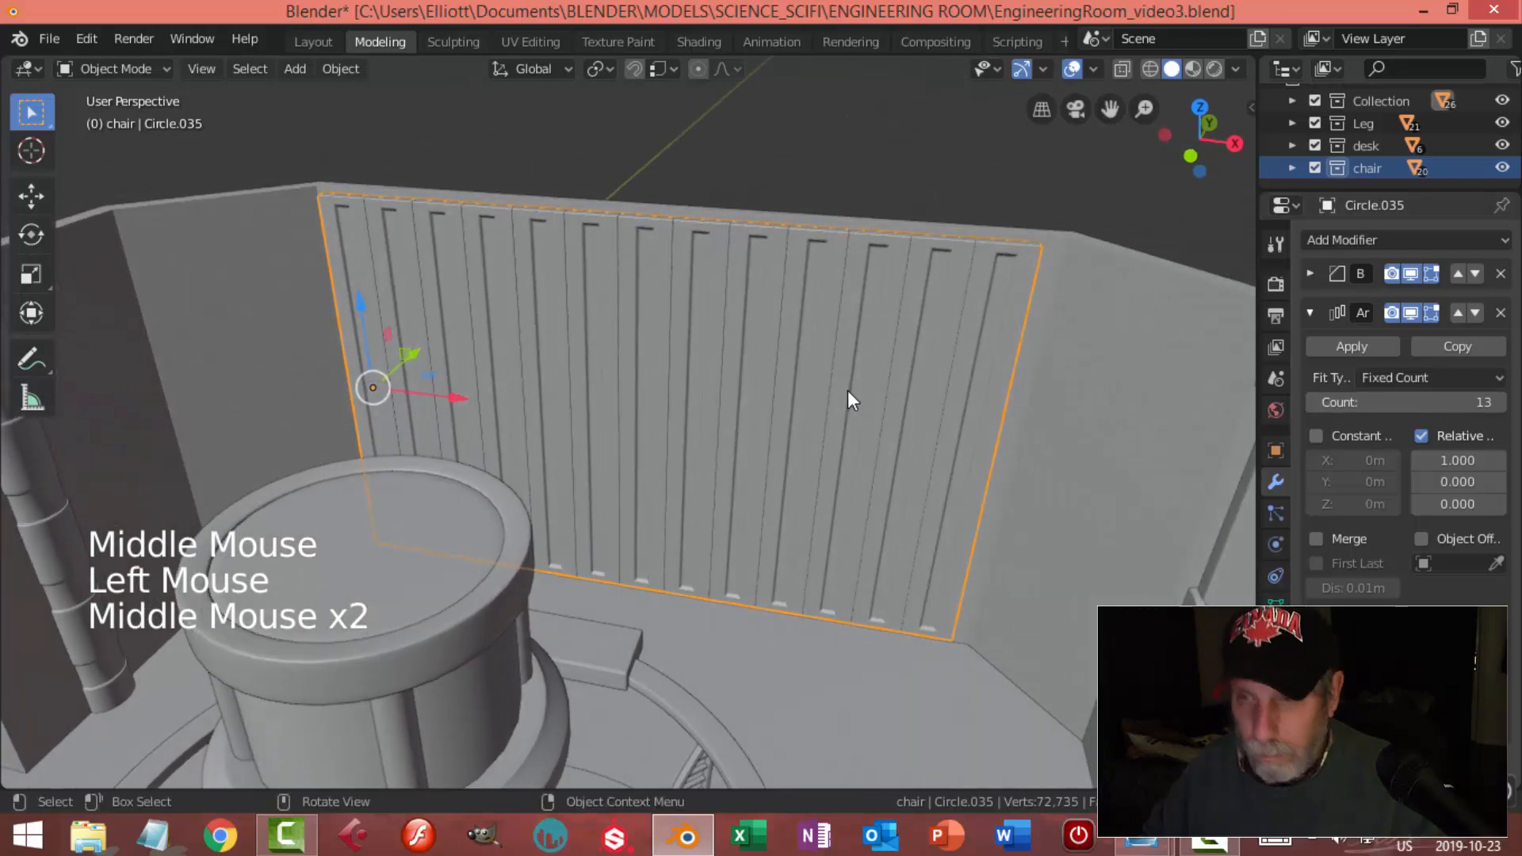
key(s)
key(x)
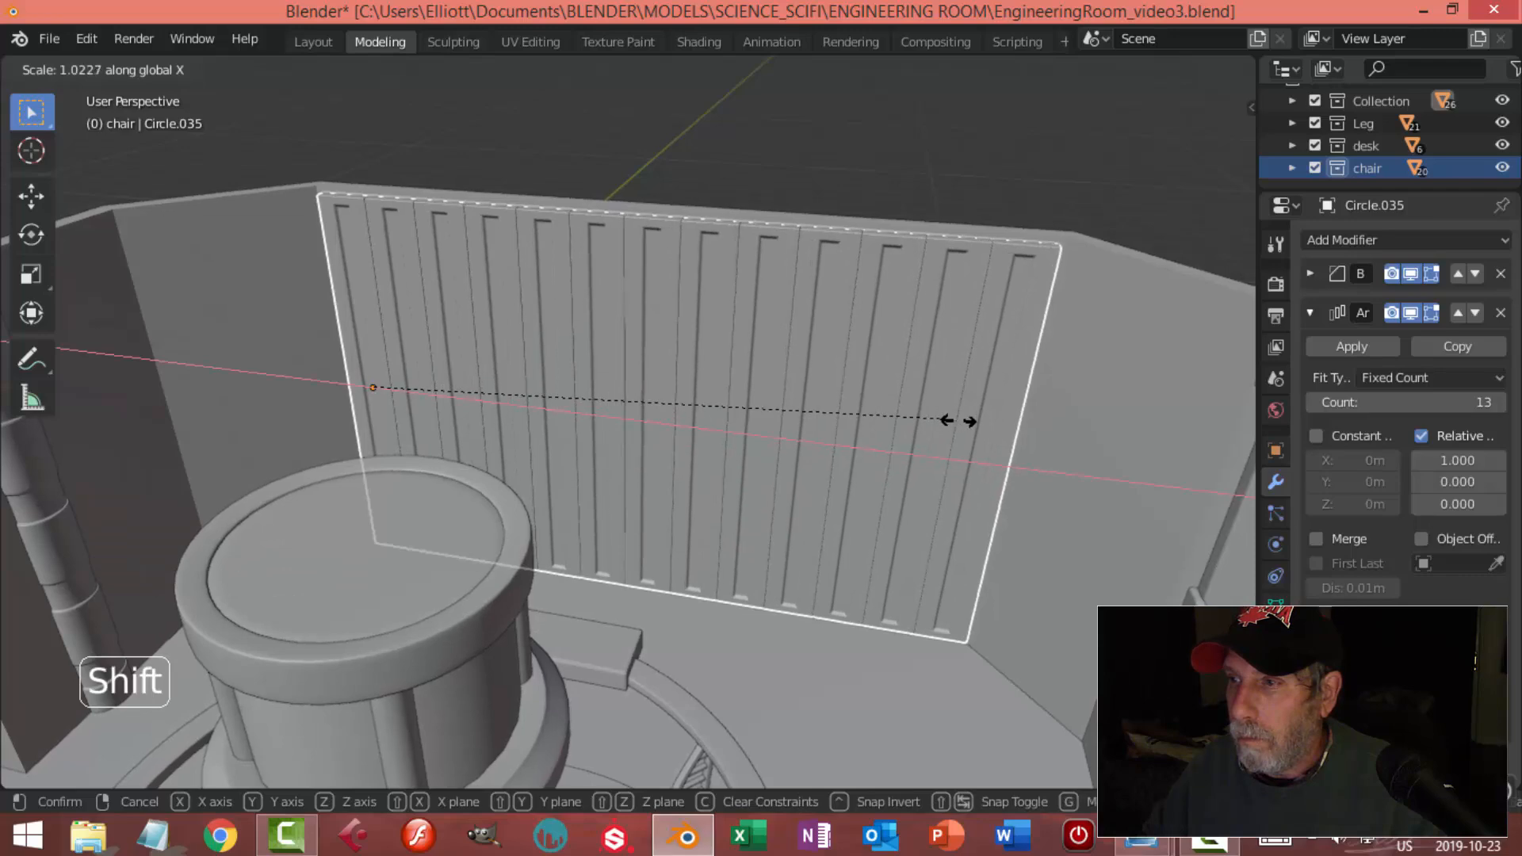
click(985, 420)
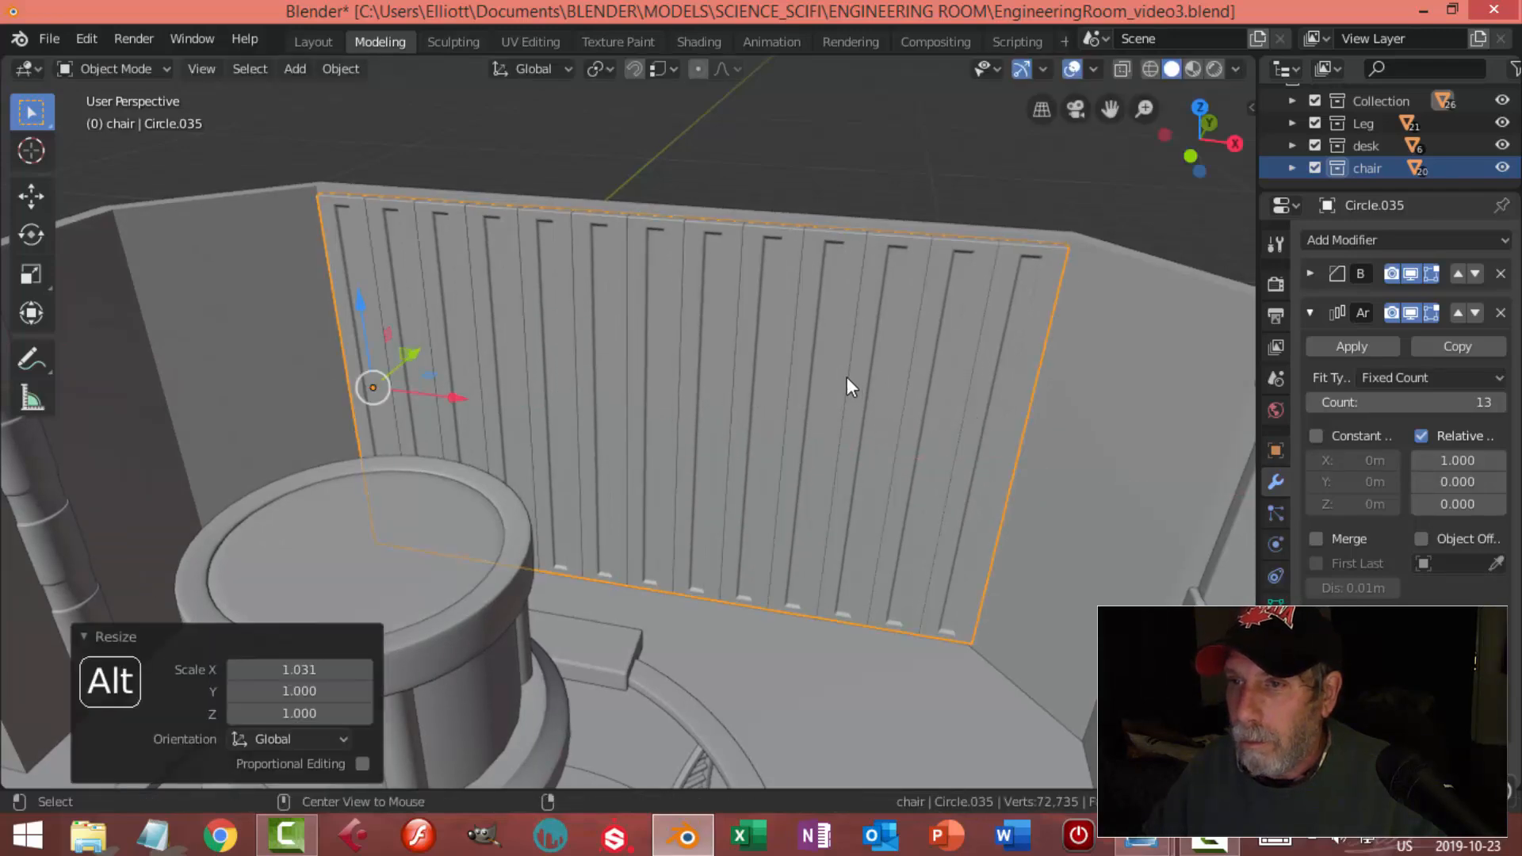
key(alt+a)
Nudge the row of beams slightly into position against the wall
scroll(846, 377, down, 3)
mouse_move(876, 387)
middle_down()
mouse_move(856, 344)
mouse_move(873, 412)
middle_up()
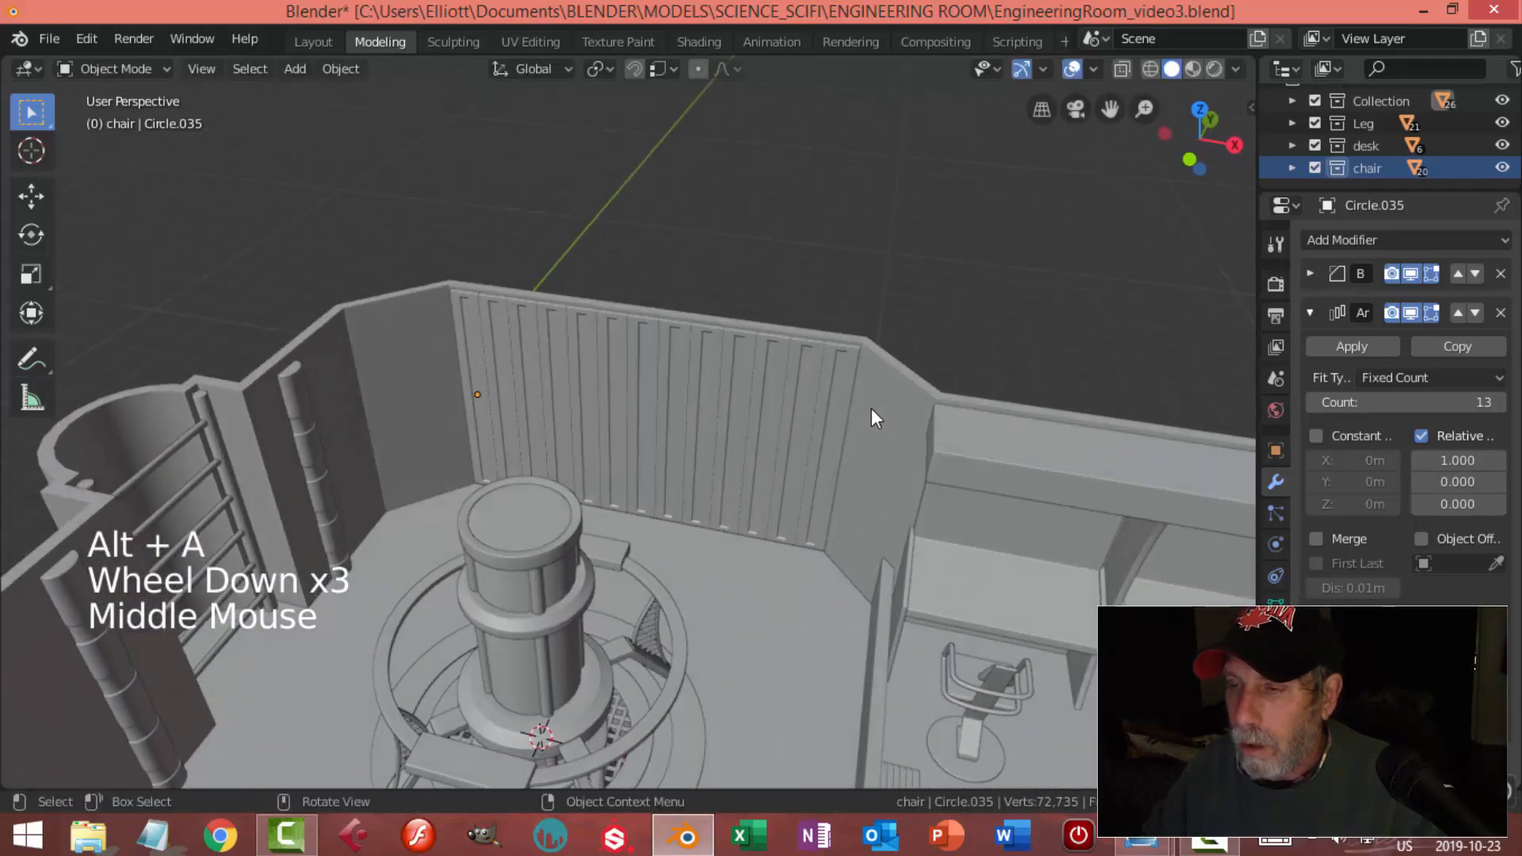
scroll(873, 412, up, 3)
click(728, 317)
middle_drag(727, 318, 450, 397)
drag(436, 416, 442, 411)
key(alt+a)
Set the beam array's relative X offset to 0.900 so neighbouring beams overlap
middle_drag(507, 384, 723, 341)
scroll(501, 359, down, 2)
scroll(698, 392, up, 3)
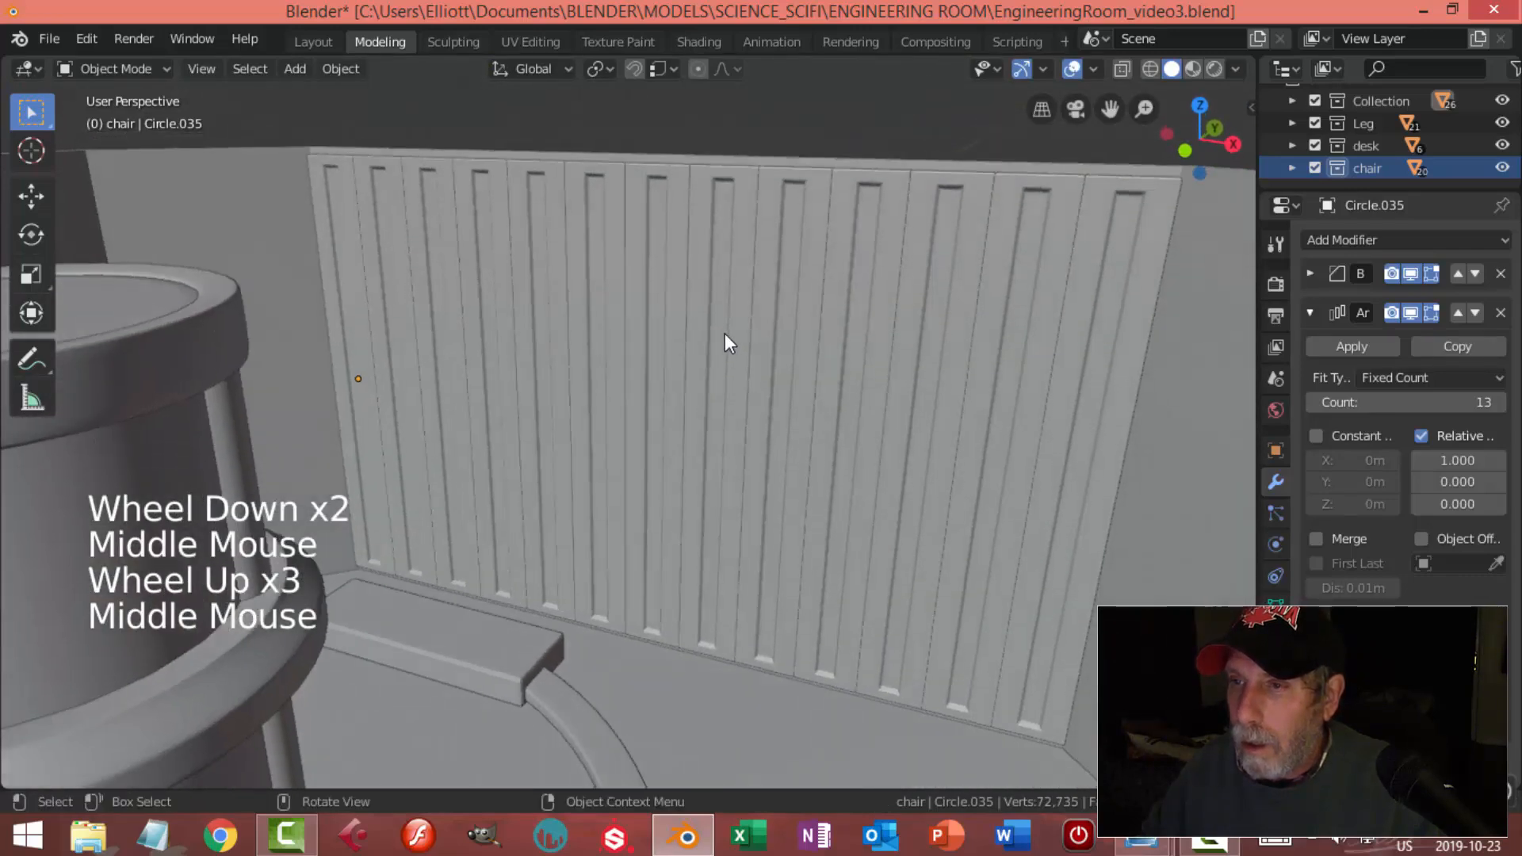
click(729, 349)
click(1420, 460)
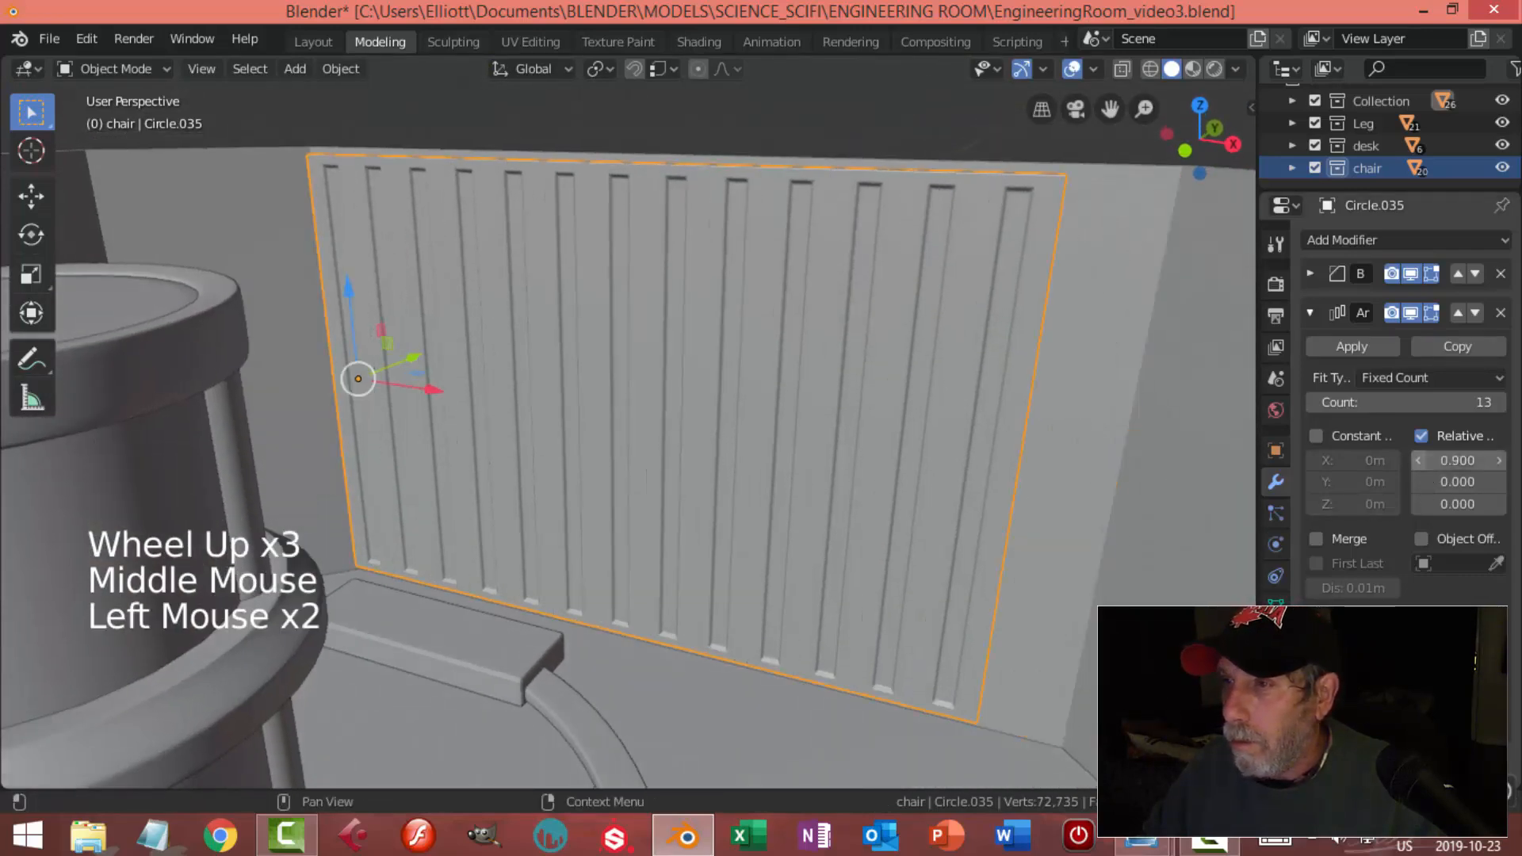
scroll(797, 392, down, 1)
key(alt+a)
Raise the beam array's count to 14
middle_drag(802, 385, 878, 397)
scroll(757, 475, up, 3)
scroll(835, 406, down, 5)
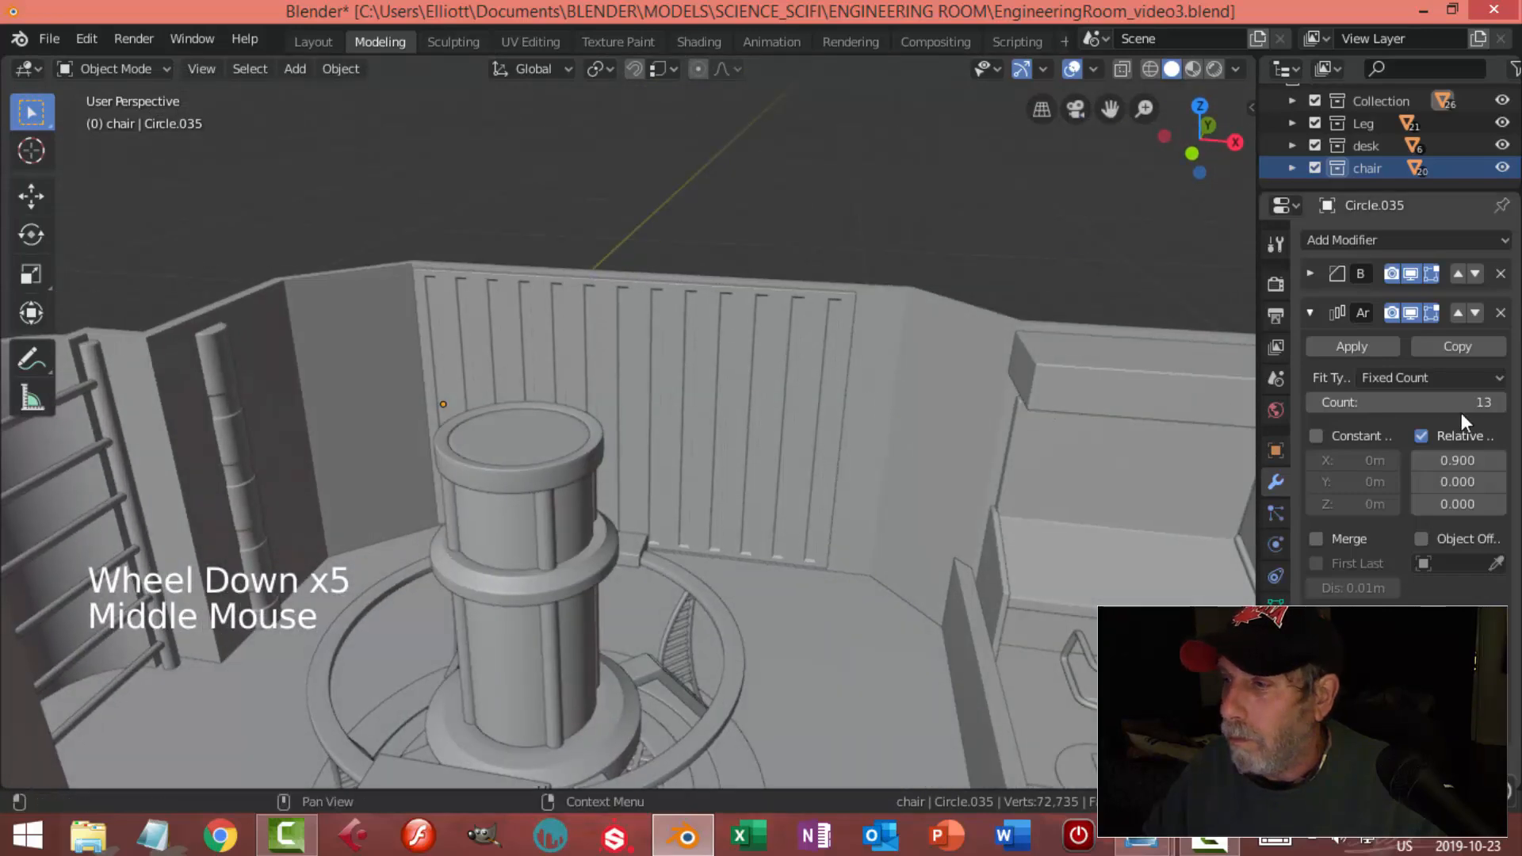
click(1496, 403)
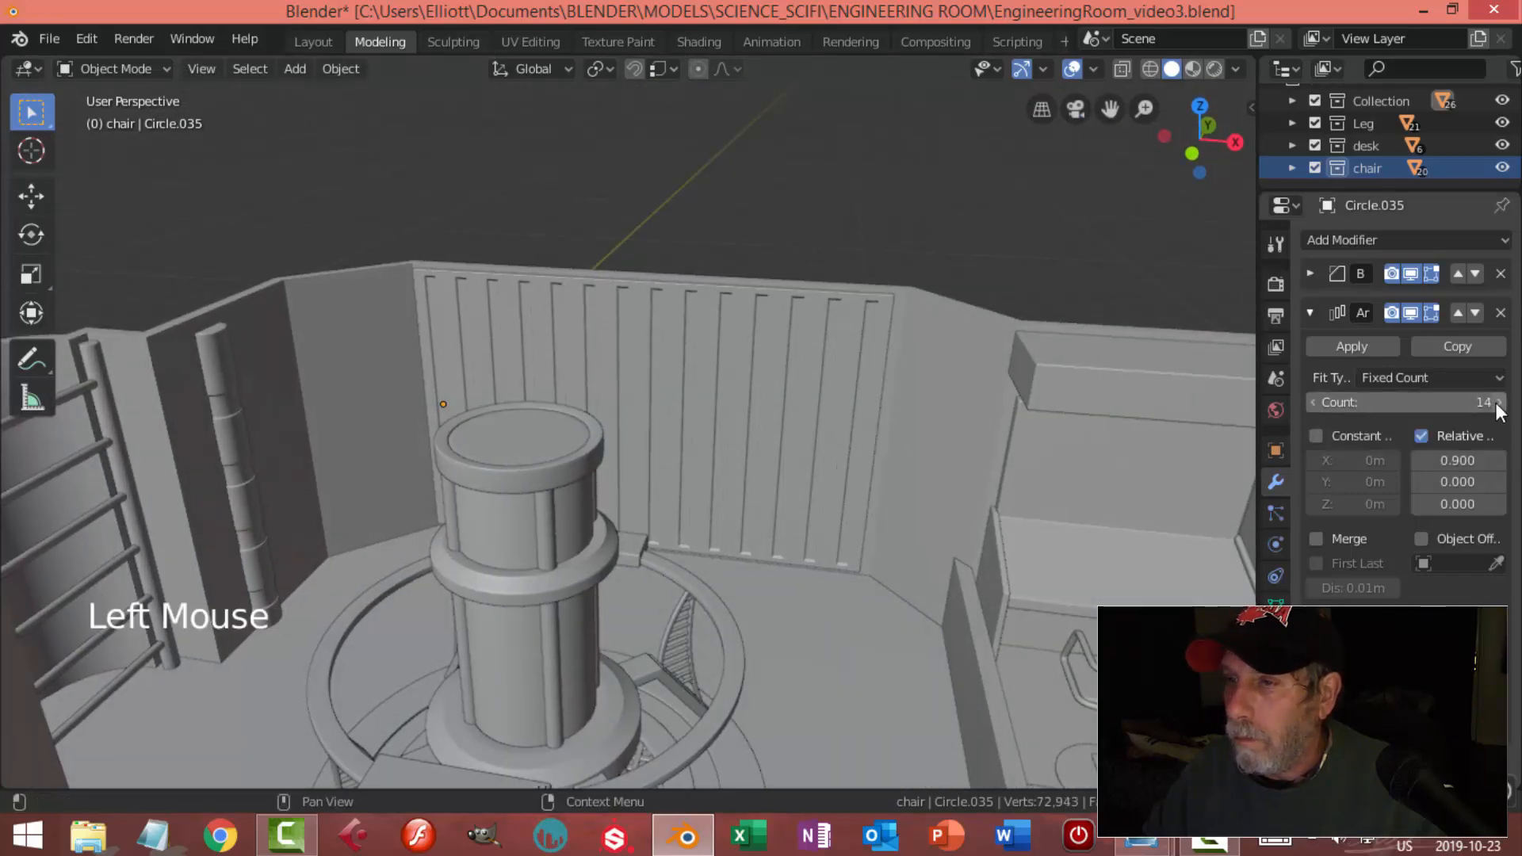
Scale the 14-beam row by about 1.01 along X to fill the wall's full width
click(725, 365)
middle_drag(726, 366, 744, 412)
scroll(759, 411, up, 2)
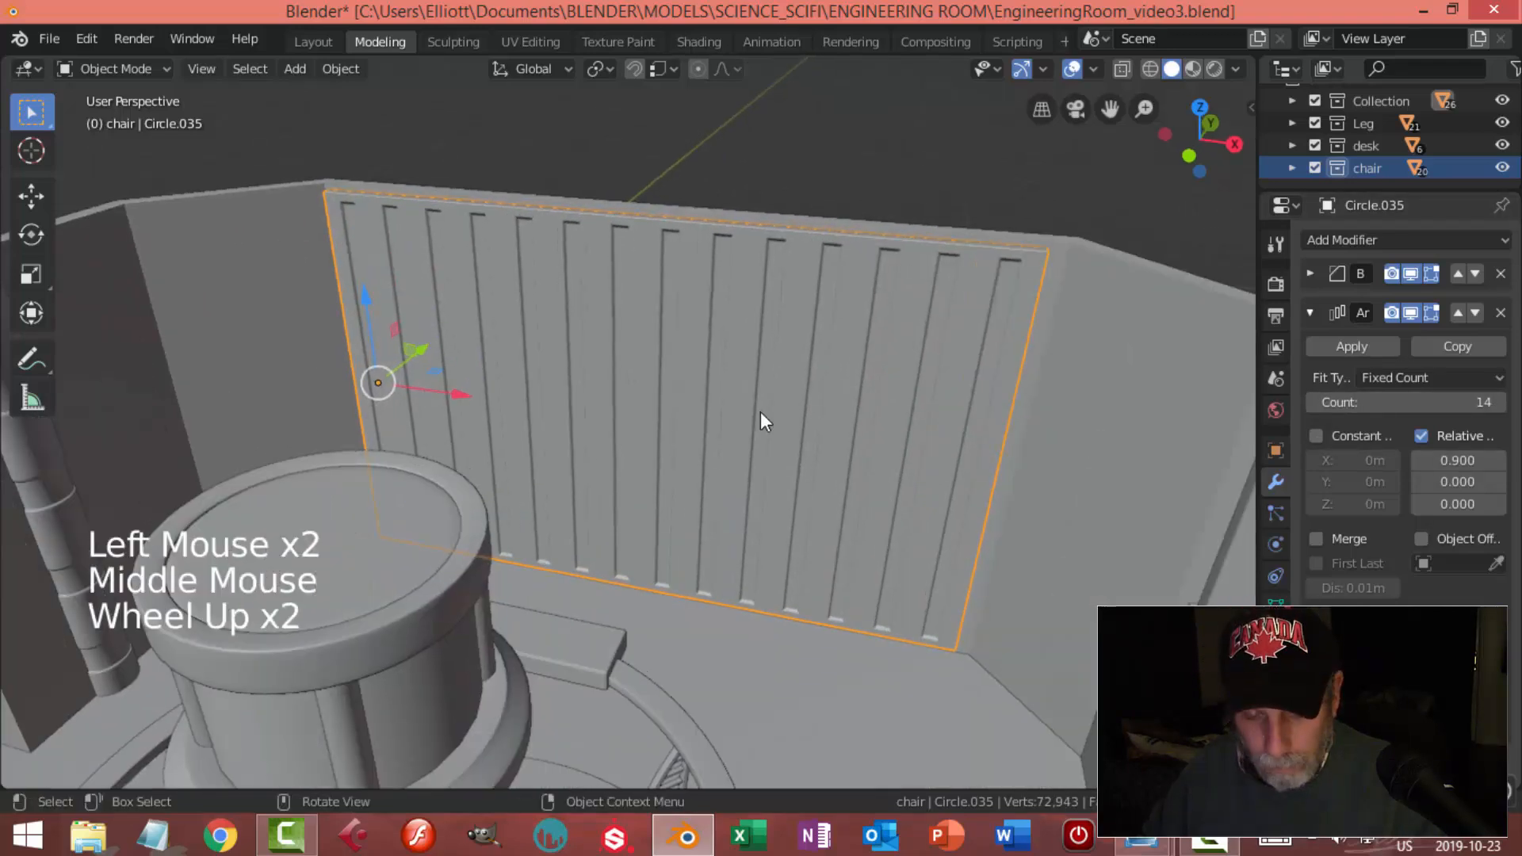
key(s)
key(x)
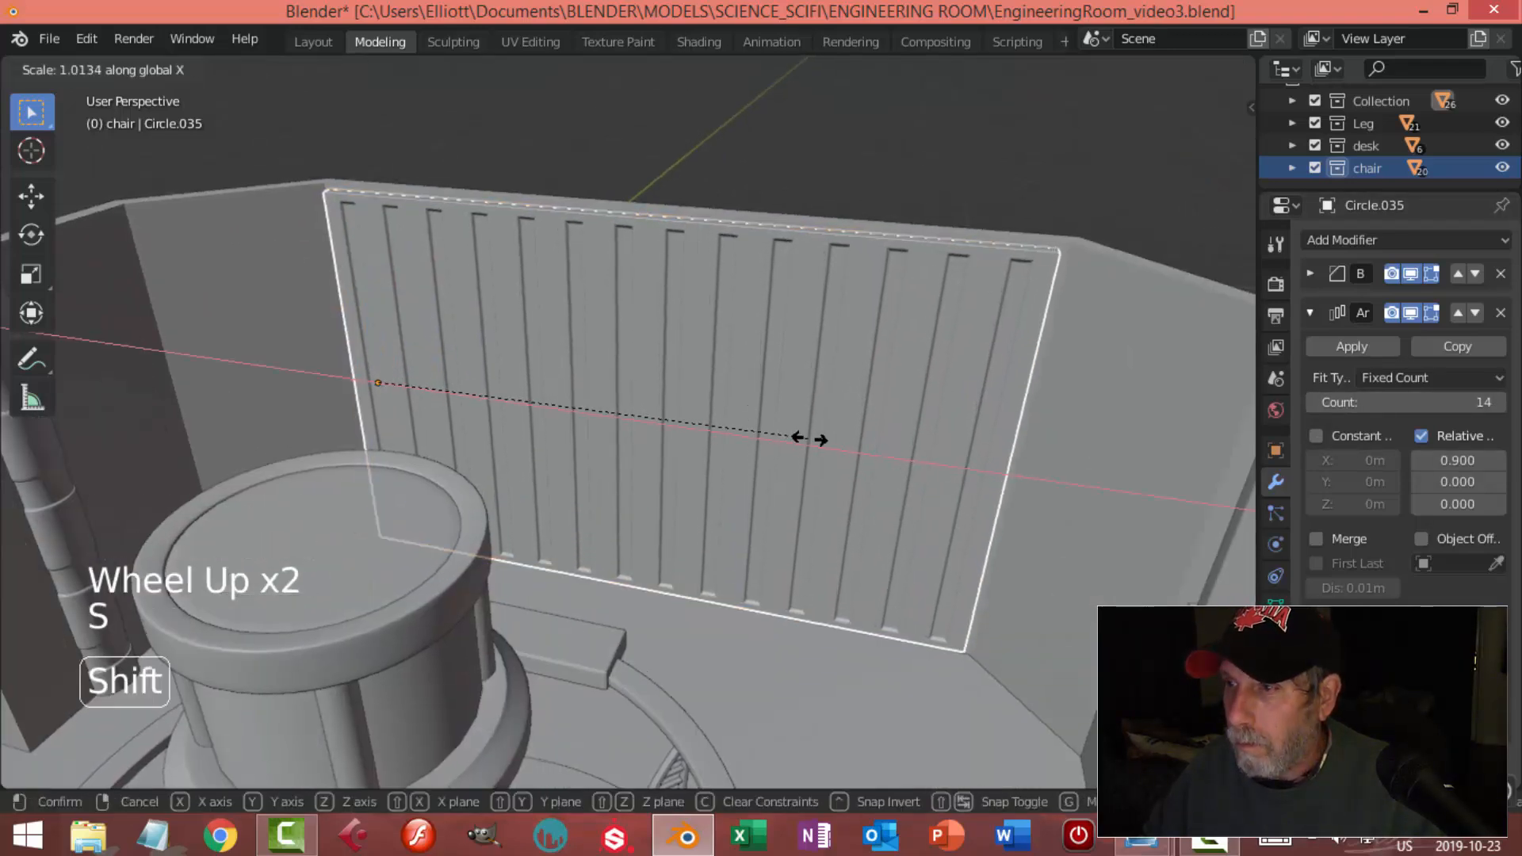
click(816, 441)
key(alt+a)
Fine-tune the position of the widened beam row against the wall, judging it from above
middle_drag(815, 442, 738, 381)
click(705, 390)
drag(551, 171, 551, 171)
key(alt+a)
scroll(559, 365, down, 2)
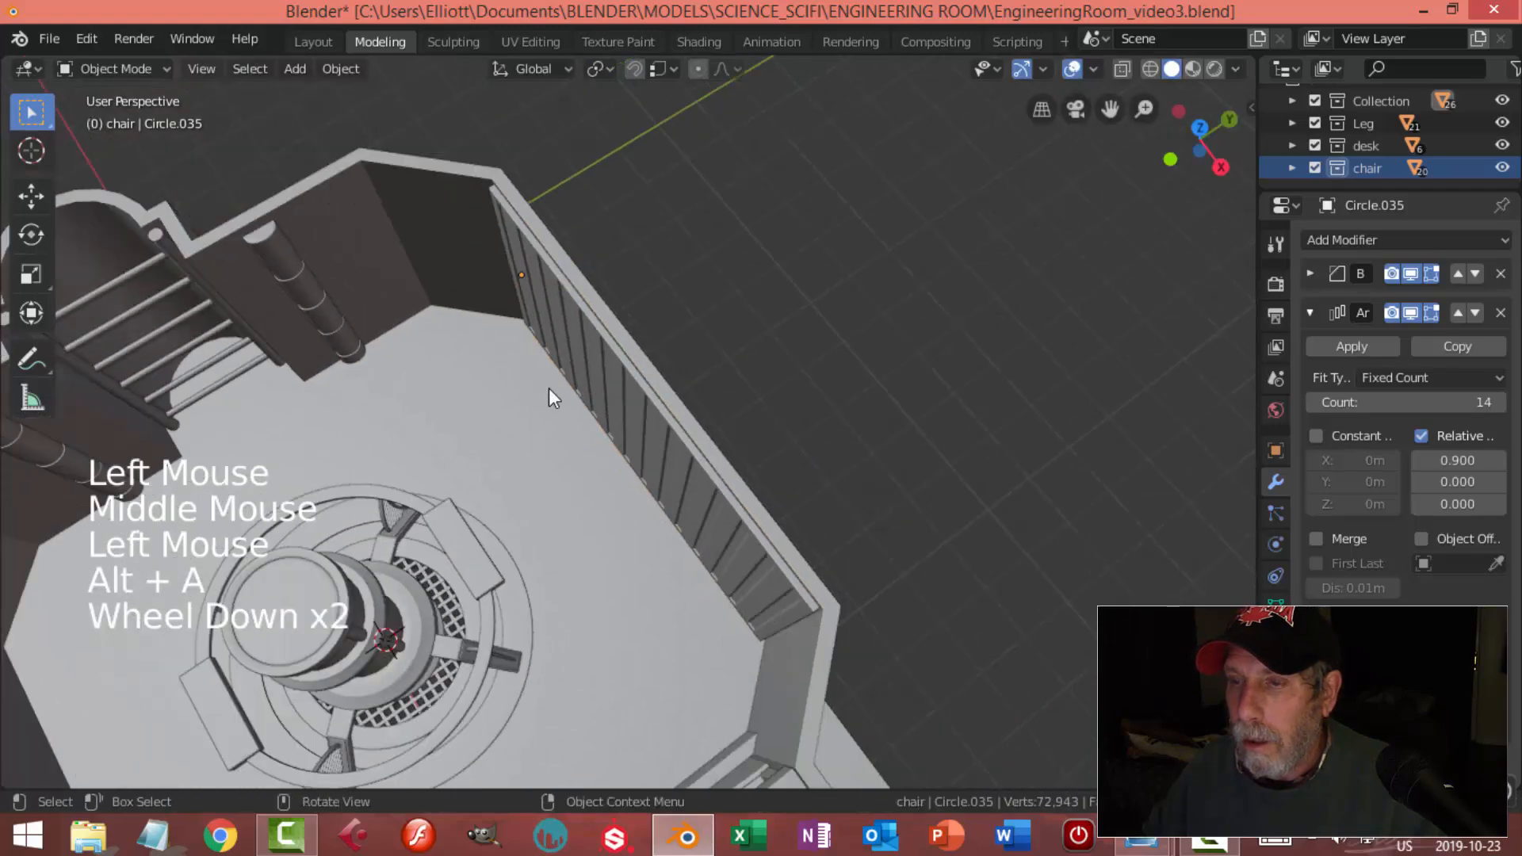
Duplicate the beam row, move the copy -1.93 m along Y, and rotate it 90° about Z
middle_drag(559, 364, 644, 240)
scroll(666, 356, down, 2)
middle_drag(666, 358, 650, 420)
scroll(702, 442, up, 2)
middle_drag(650, 420, 800, 428)
click(739, 401)
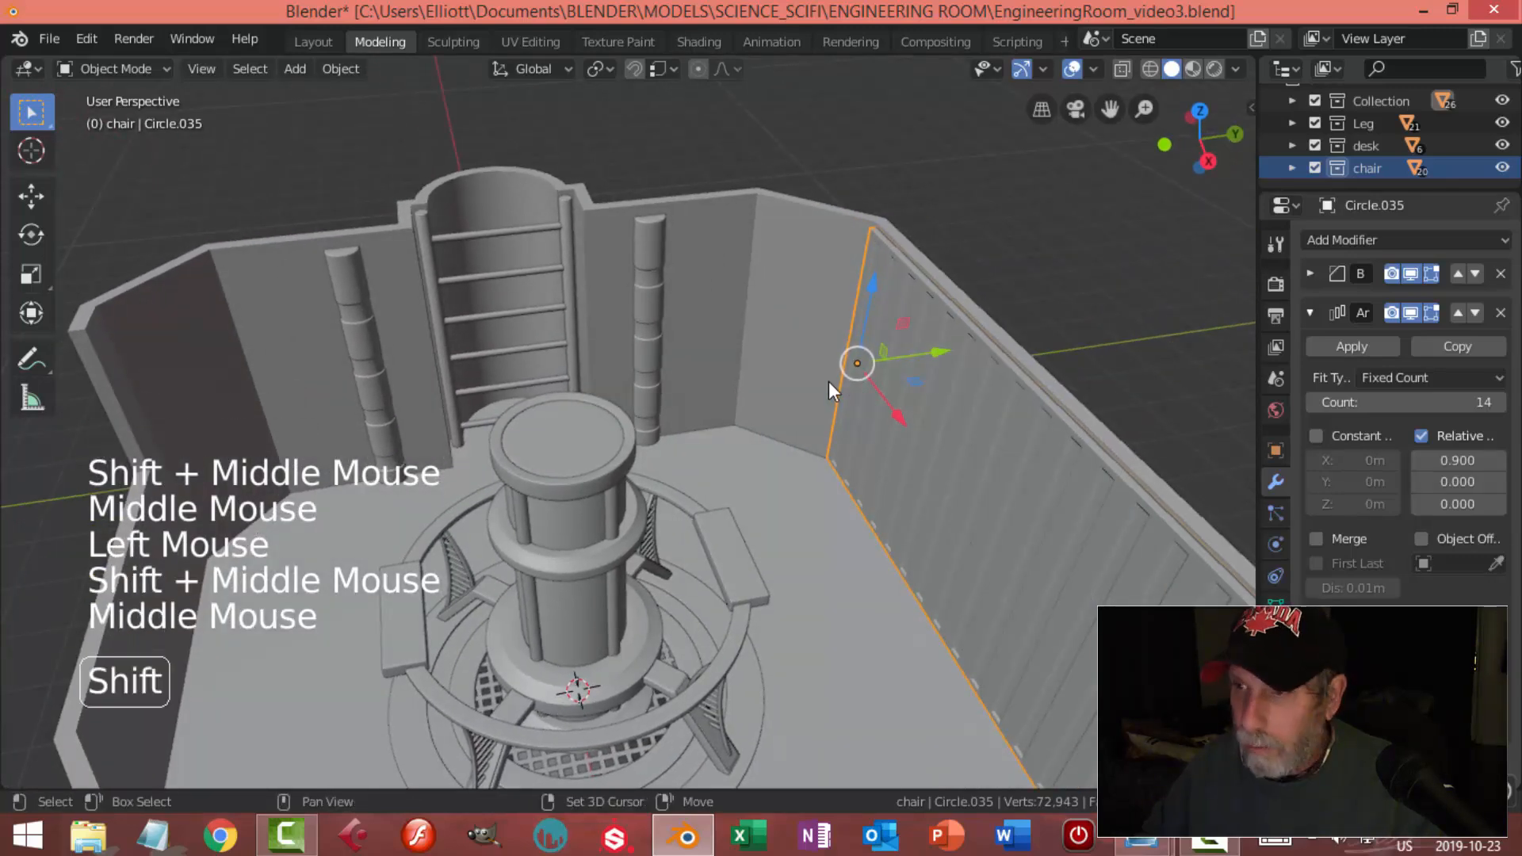
key(shift+d)
right_click(945, 397)
drag(938, 354, 807, 394)
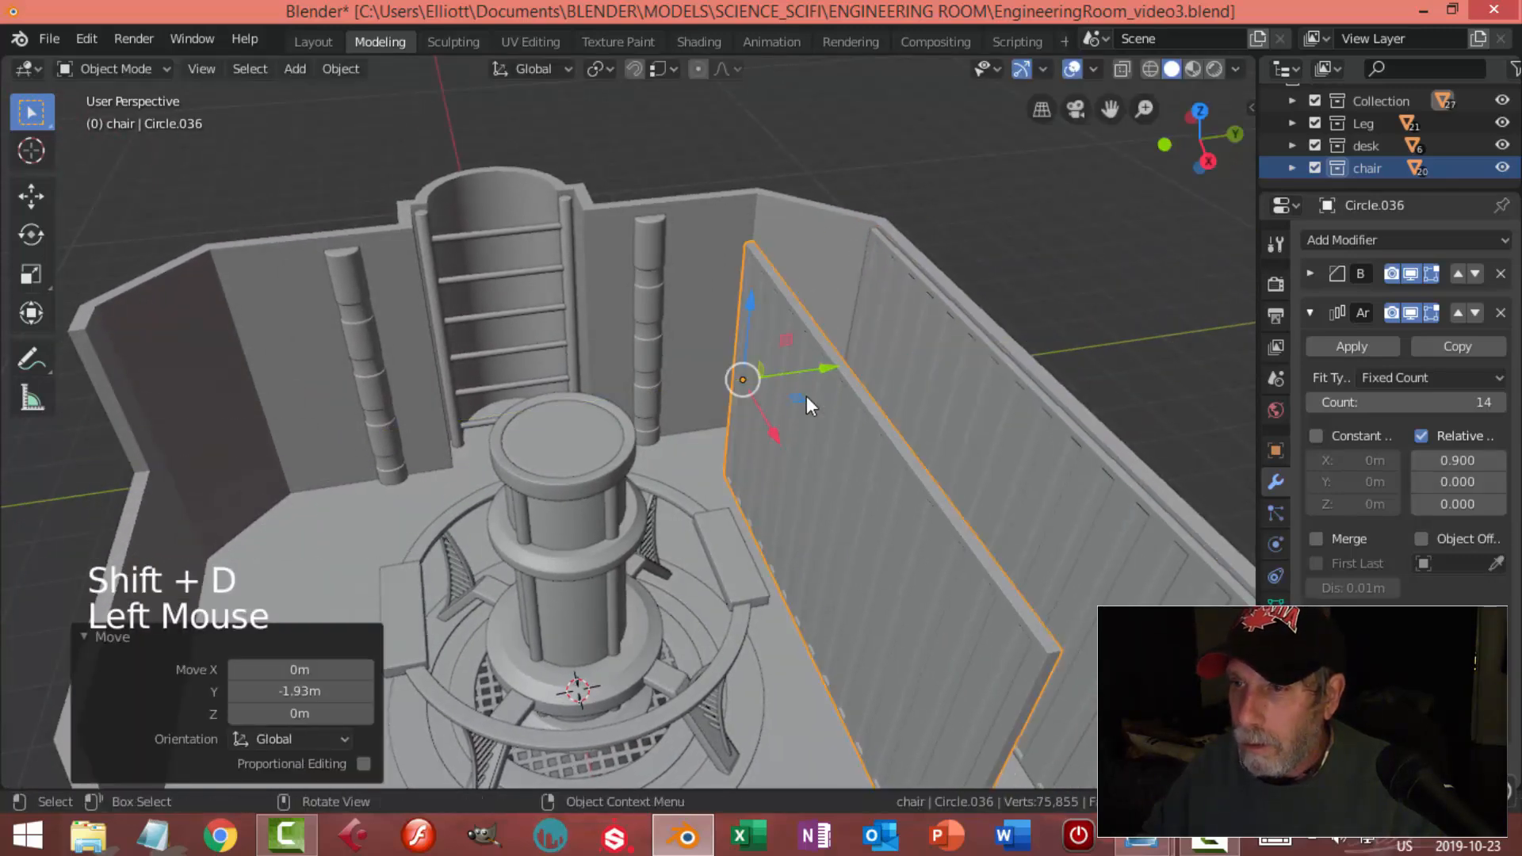
text(rz90)
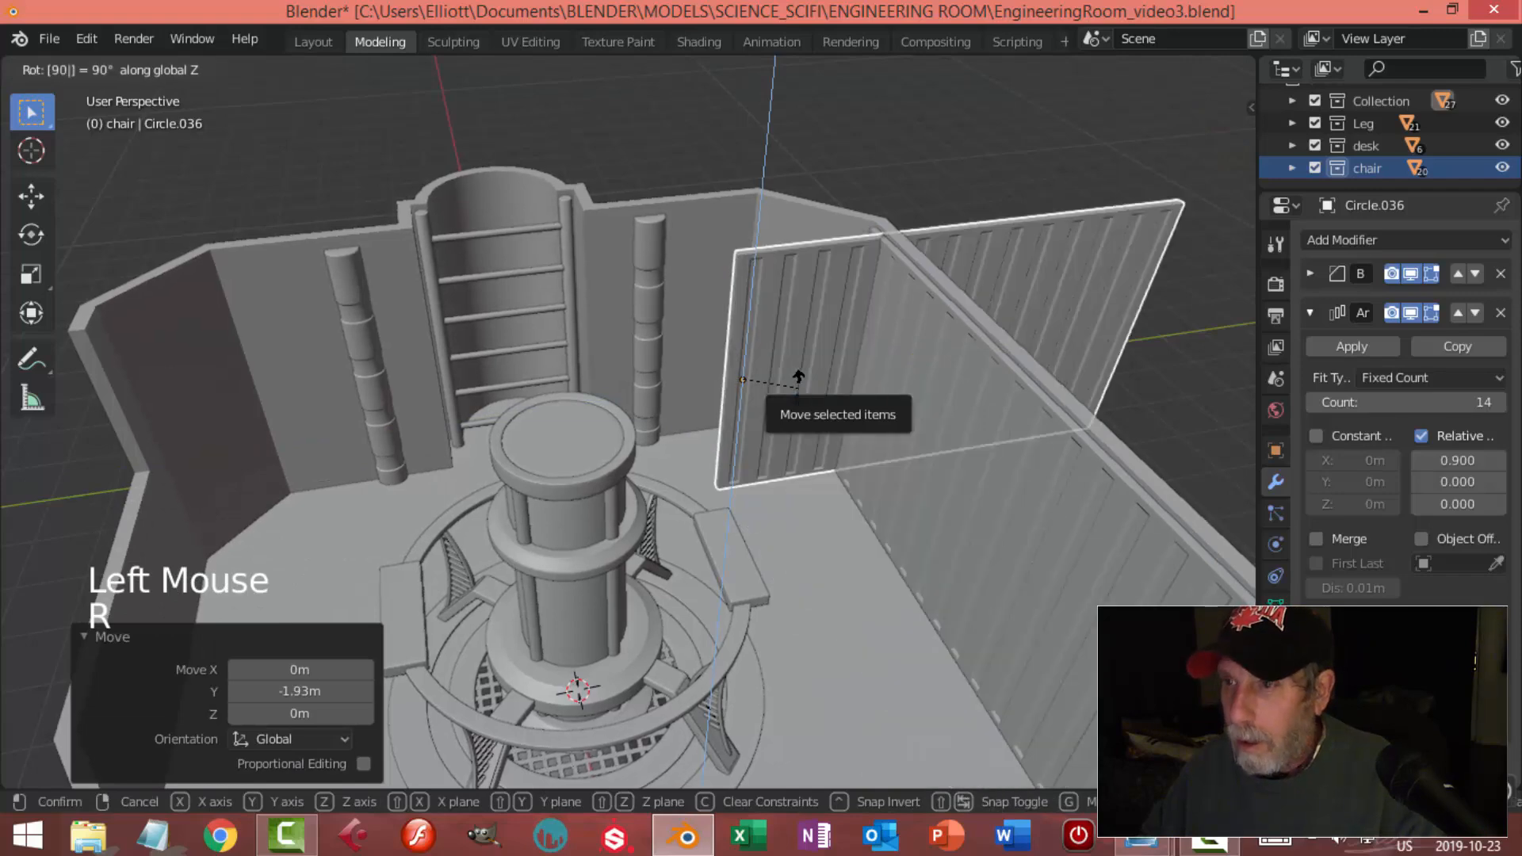
key(Return)
Move the rotated beam row -2.01 m along Y and back along X against the wall beside the ladder
drag(786, 372, 689, 317)
middle_drag(691, 298, 729, 394)
drag(676, 473, 627, 379)
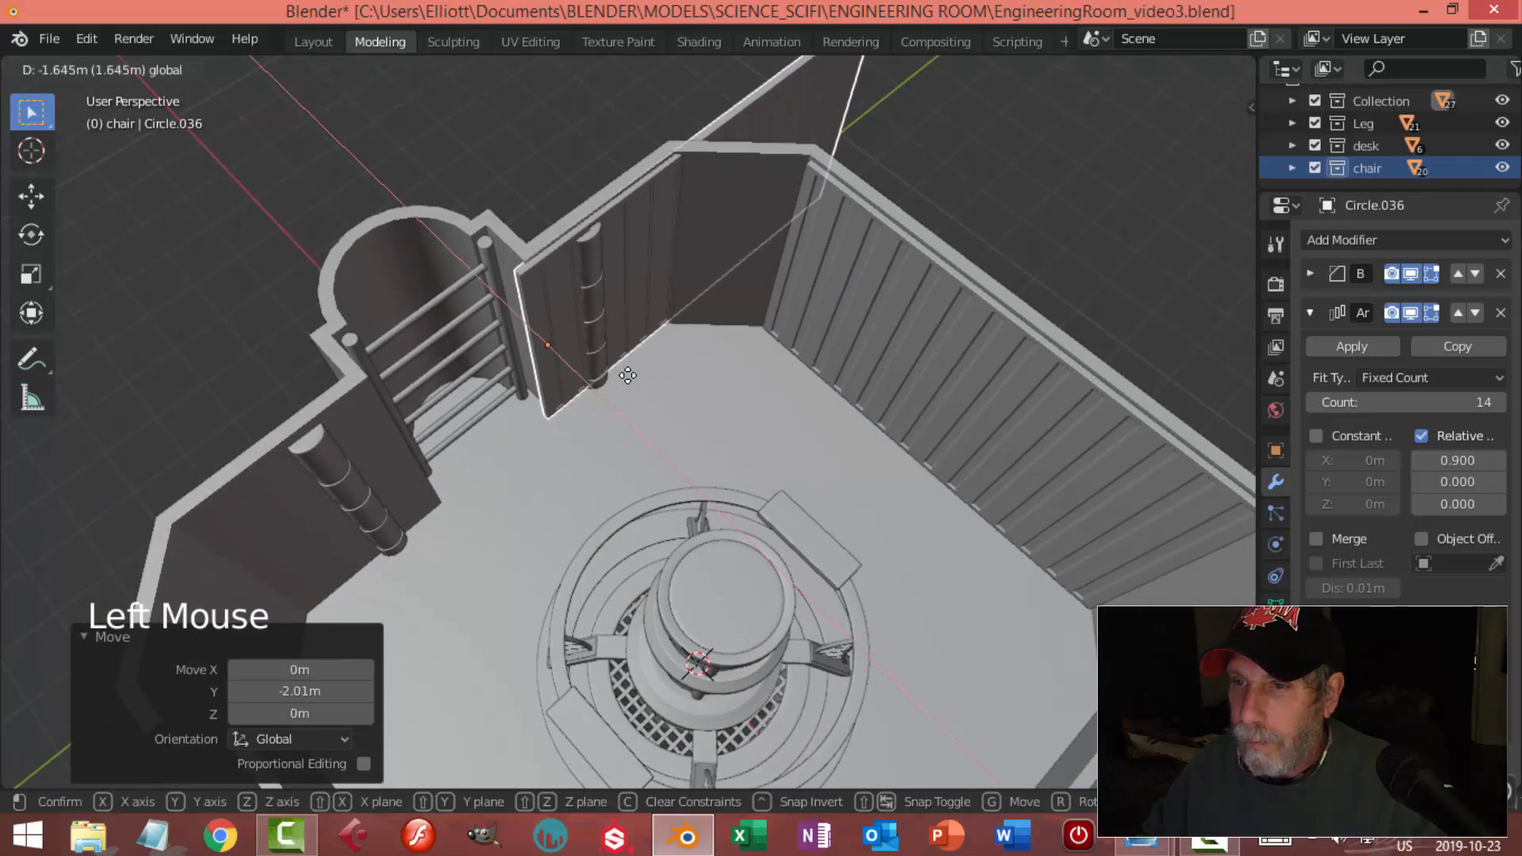
click(622, 367)
drag(615, 306, 735, 382)
key(alt+a)
Reduce the rotated row's array count to 2
middle_drag(735, 382, 603, 333)
click(708, 282)
shift+drag(1402, 402, 1347, 402)
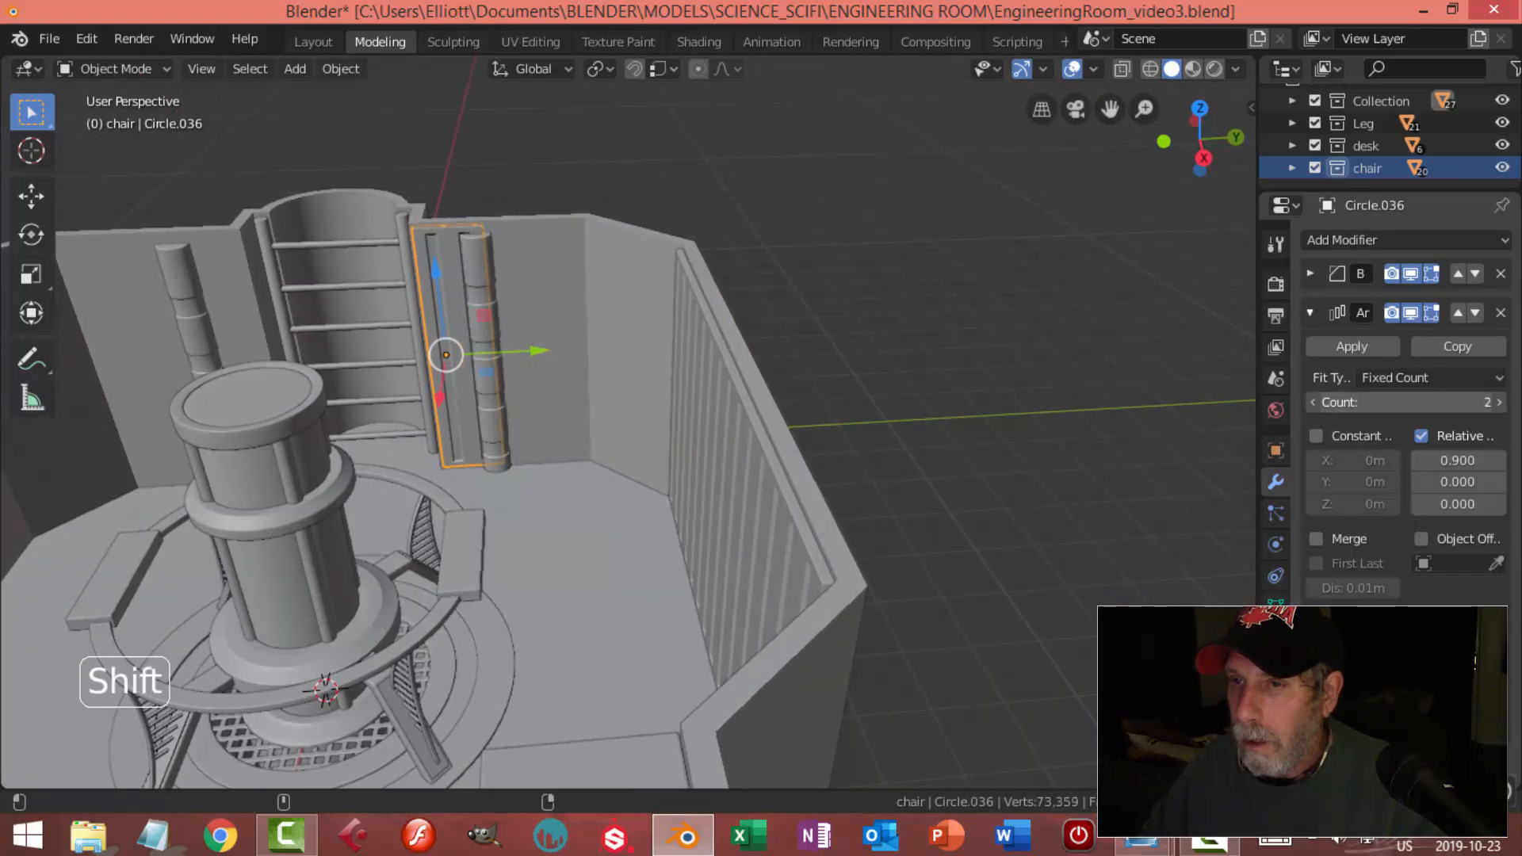
Duplicate the two-beam panel and move the copy along Y to the other side of the wall pipe
middle_drag(815, 276, 476, 365)
scroll(628, 311, up, 2)
scroll(521, 416, up, 2)
shift+middle_drag(475, 365, 531, 439)
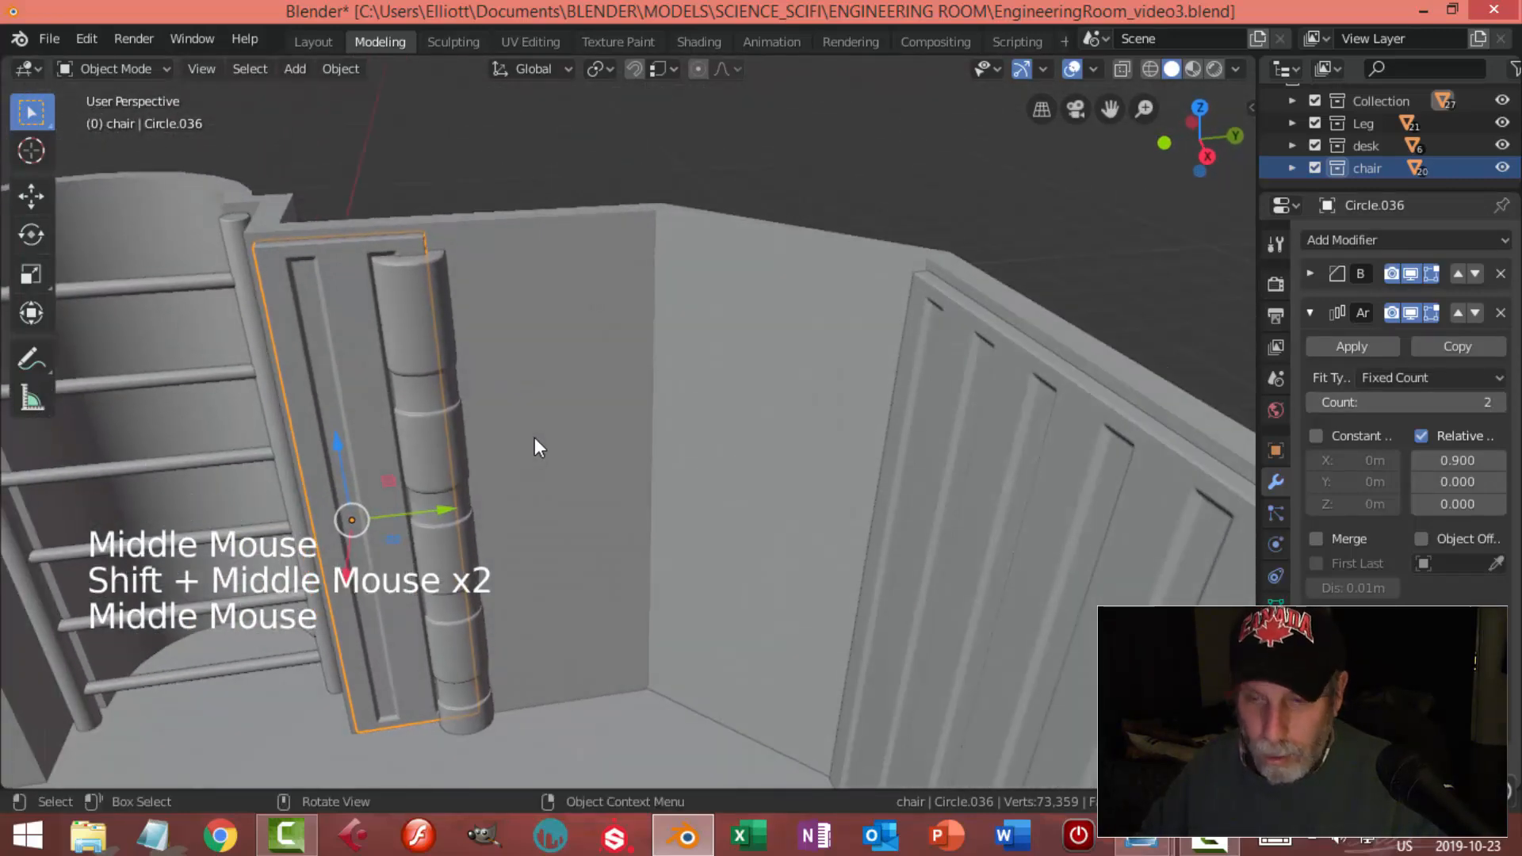
key(shift+d)
drag(441, 502, 642, 481)
click(642, 481)
key(alt+a)
Select both two-beam panels and adjust their position against the wall beside the ladder
middle_drag(644, 477, 604, 407)
click(564, 454)
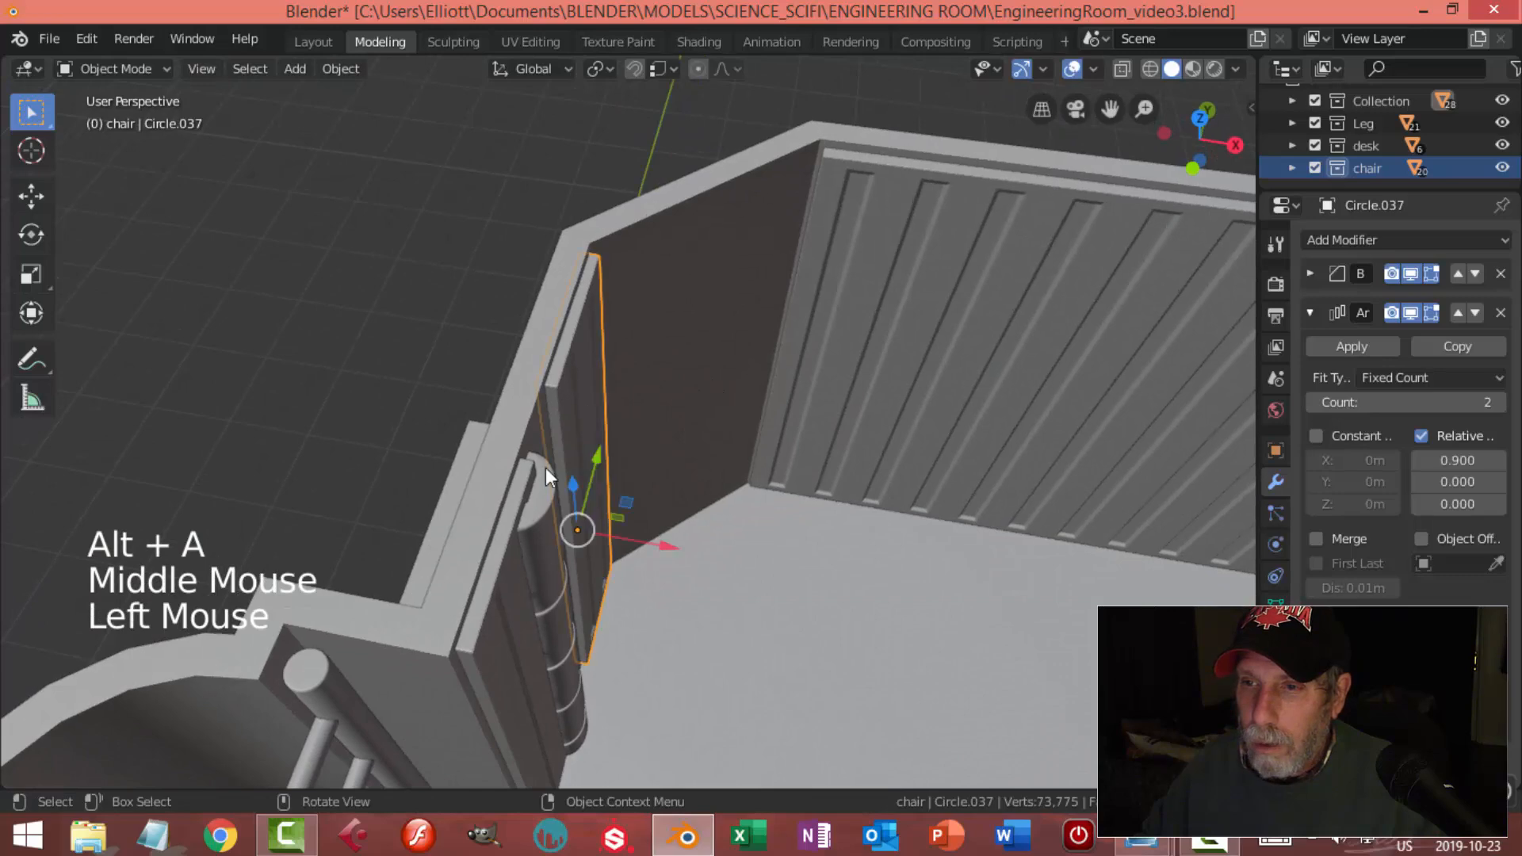
shift+click(487, 573)
click(633, 632)
key(alt+a)
middle_drag(631, 631, 440, 382)
click(511, 401)
drag(539, 514, 578, 493)
key(alt+a)
Fine-tune the placement of the two-beam panels on either side of the wall pipe
alt+middle_click(707, 466)
middle_drag(701, 455, 540, 403)
click(597, 458)
key(alt+a)
scroll(530, 411, down, 2)
click(540, 403)
drag(535, 433, 544, 418)
key(alt+a)
middle_drag(597, 431, 584, 462)
middle_click(583, 463)
click(549, 379)
drag(542, 389, 543, 386)
key(alt+a)
mouse_move(574, 388)
middle_down()
mouse_move(546, 410)
mouse_move(615, 379)
mouse_move(664, 400)
mouse_move(679, 472)
mouse_move(569, 464)
mouse_move(534, 412)
mouse_move(512, 412)
mouse_move(518, 382)
mouse_move(586, 365)
middle_up()
Try a small move of the two-beam panel nearest the corner, and undo it
scroll(679, 472, up, 3)
click(587, 364)
mouse_move(633, 513)
mouse_down()
mouse_move(620, 523)
mouse_move(638, 525)
mouse_up()
key(ctrl+z)
key(alt+a)
Nudge the segmented wall pipe slightly between the two panels
scroll(663, 503, down, 3)
middle_drag(662, 502, 645, 571)
scroll(483, 483, up, 3)
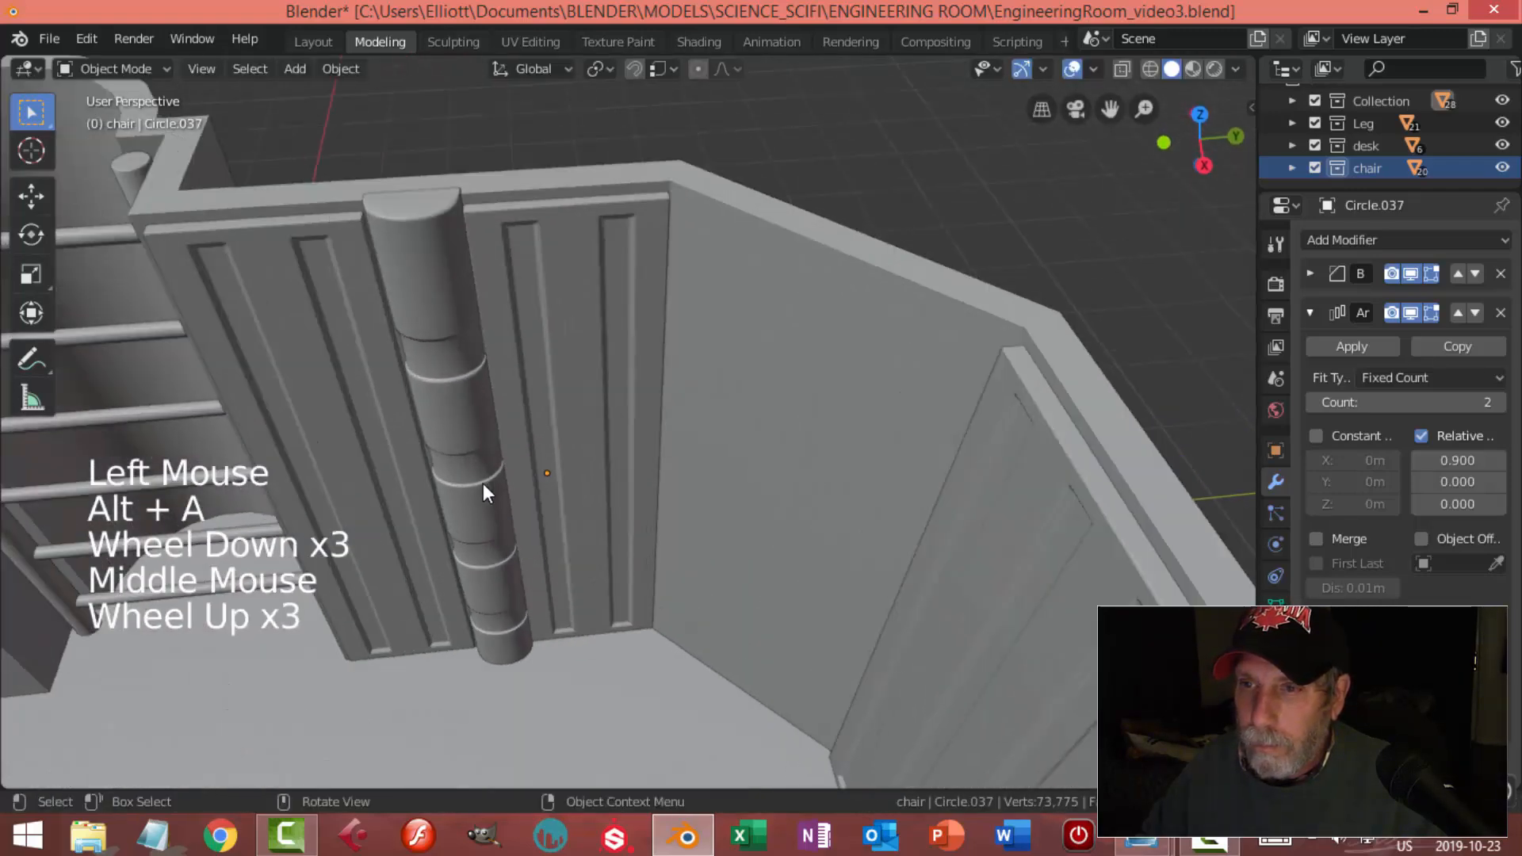
middle_drag(483, 485, 493, 441)
click(423, 317)
drag(554, 487, 552, 487)
key(alt+a)
Delete the segmented pipe on the bare wall across the ladder
scroll(578, 484, down, 2)
middle_drag(579, 484, 662, 485)
scroll(553, 488, down, 3)
scroll(804, 517, down, 1)
middle_drag(804, 517, 541, 493)
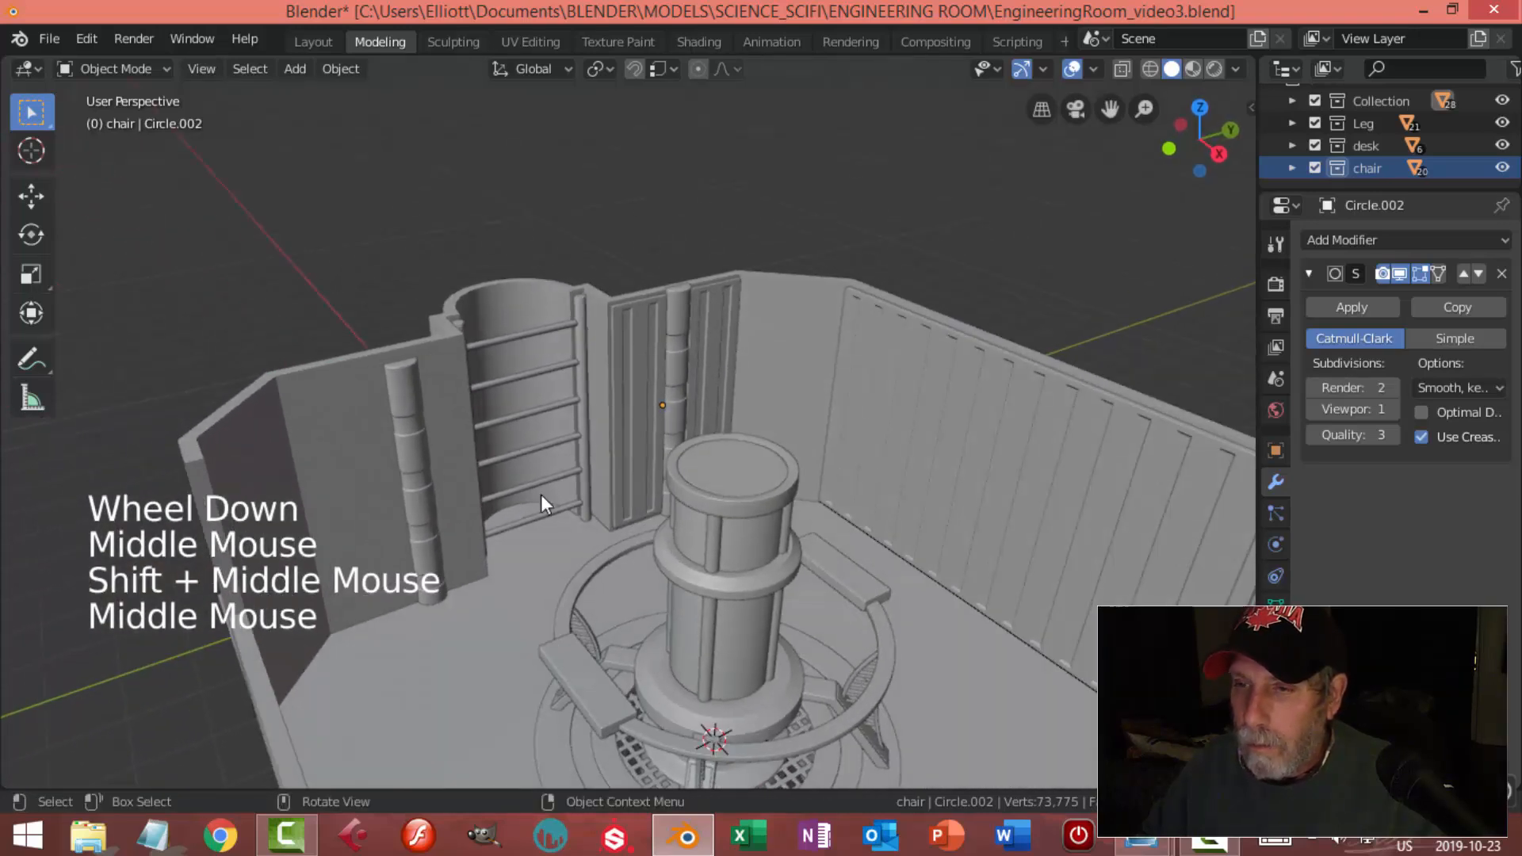
click(415, 447)
key(x)
click(415, 450)
Duplicate the remaining pipe with both panels and move the copies about -5.3 m along Y to the wall across the ladder
click(680, 361)
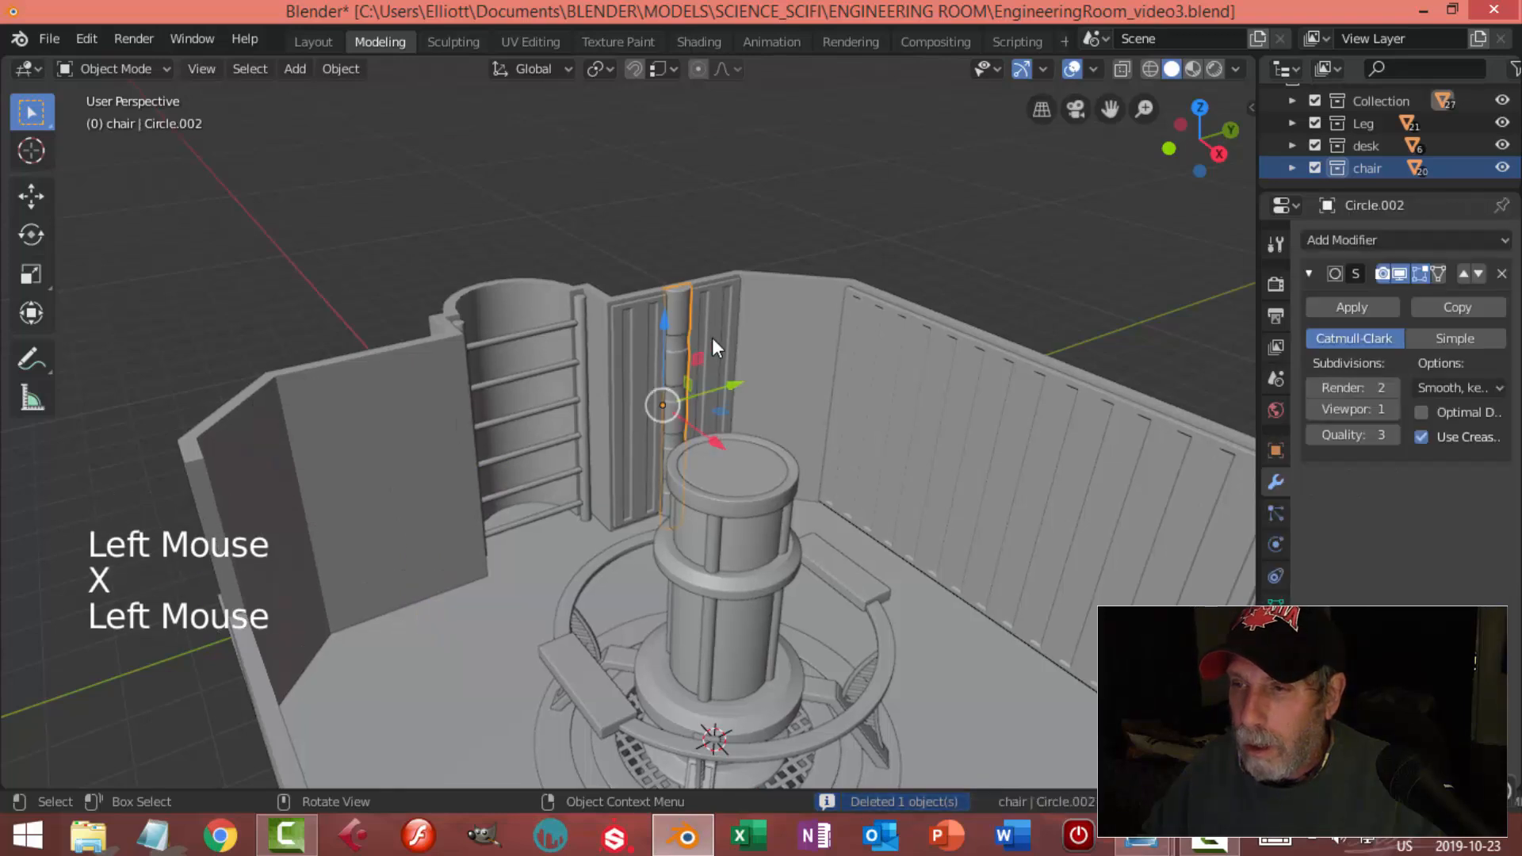
shift+click(697, 339)
shift+click(636, 336)
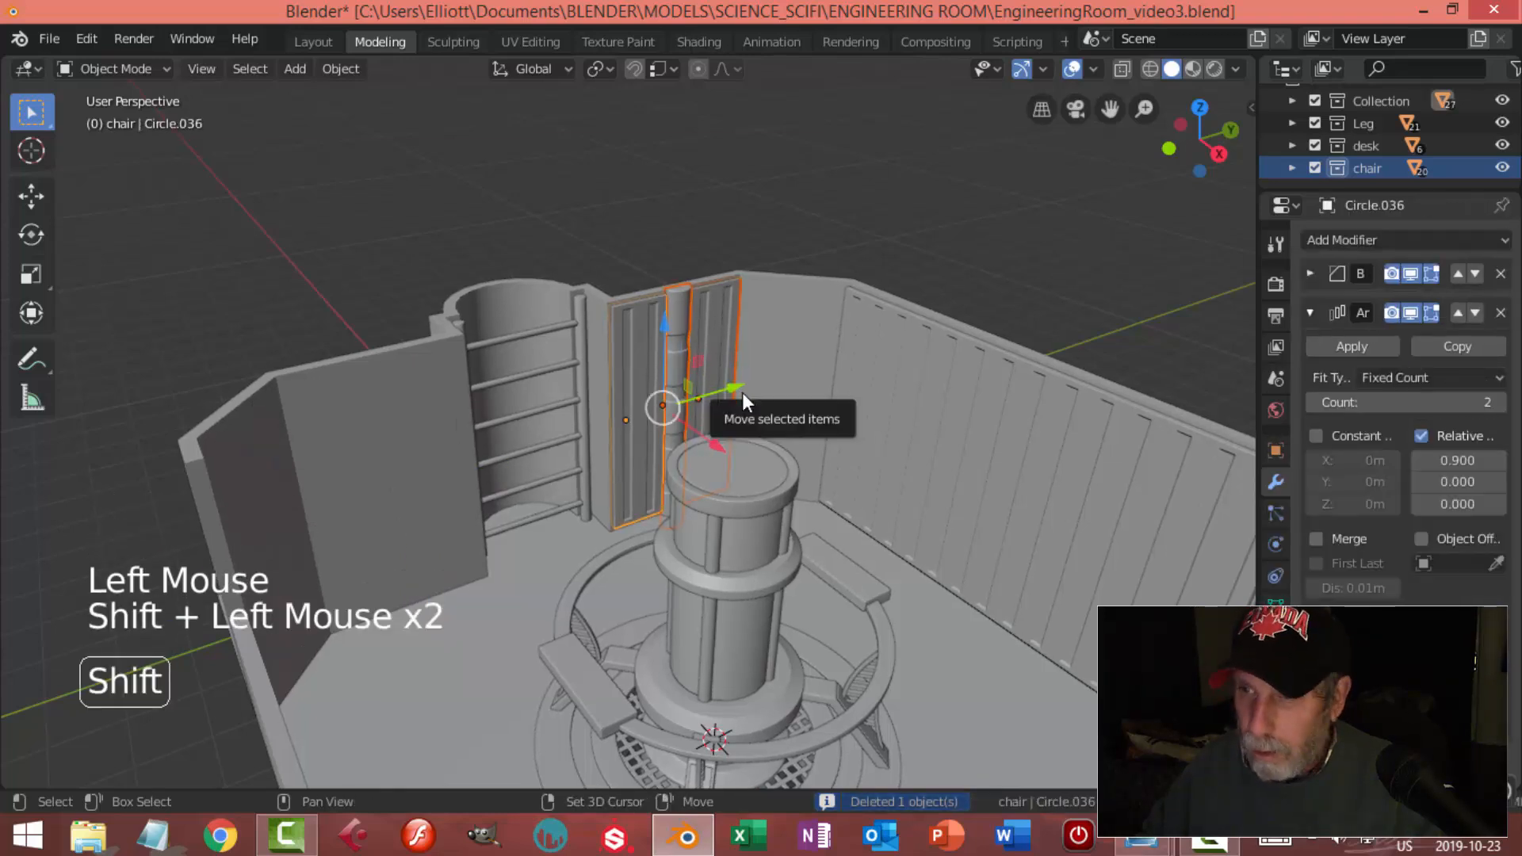
key(shift+d)
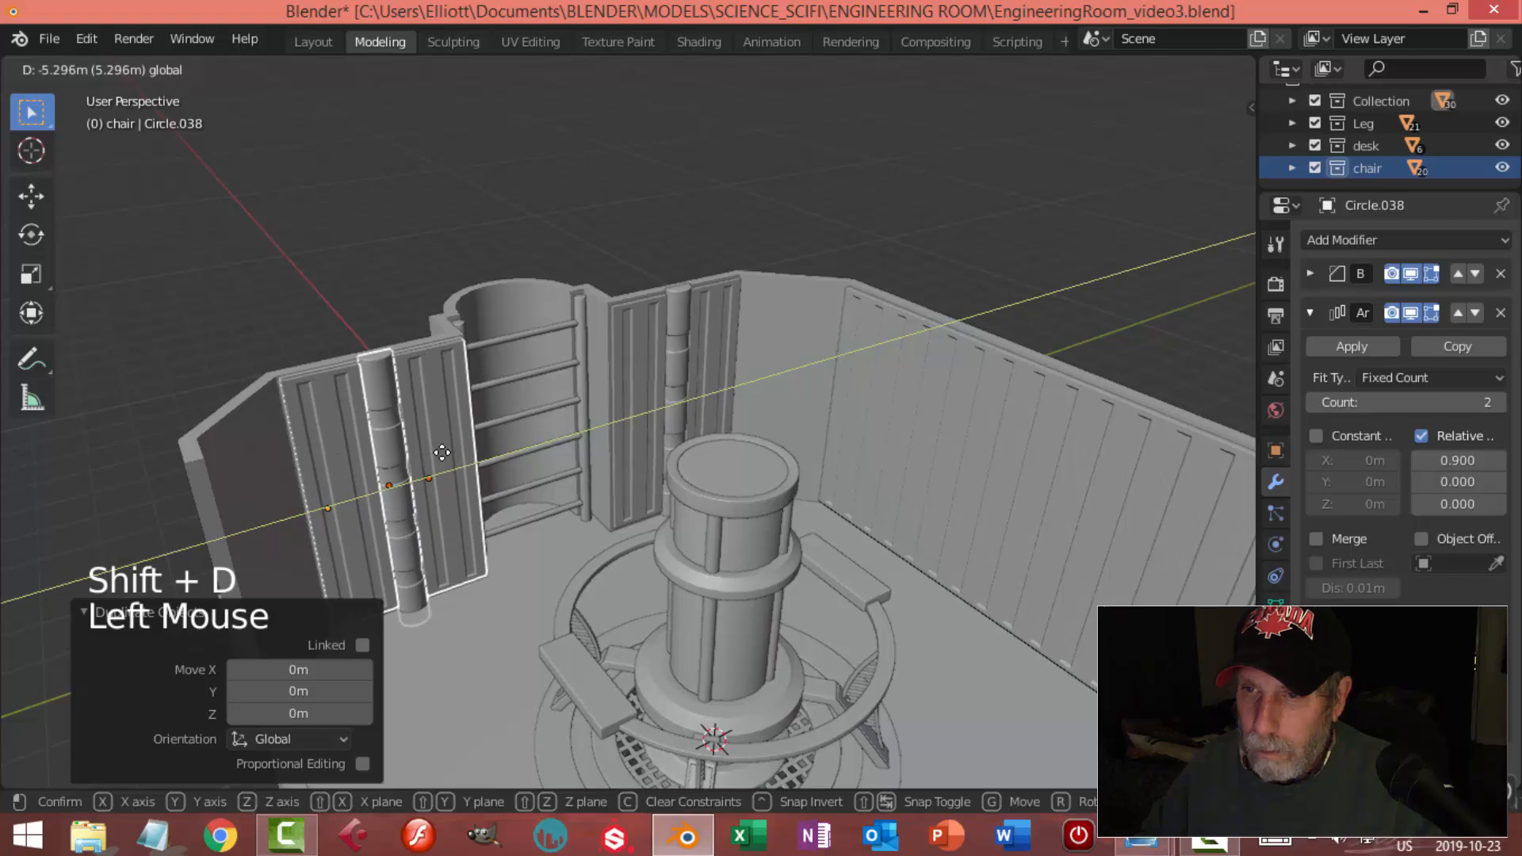
key(alt+a)
Check the mirrored wall arrangement around the ladder and save the file
middle_drag(442, 453, 402, 417)
scroll(390, 507, up, 2)
scroll(468, 474, down, 3)
scroll(468, 474, down, 2)
middle_drag(478, 534, 561, 361)
scroll(592, 459, up, 2)
scroll(583, 463, down, 1)
key(ctrl+s)
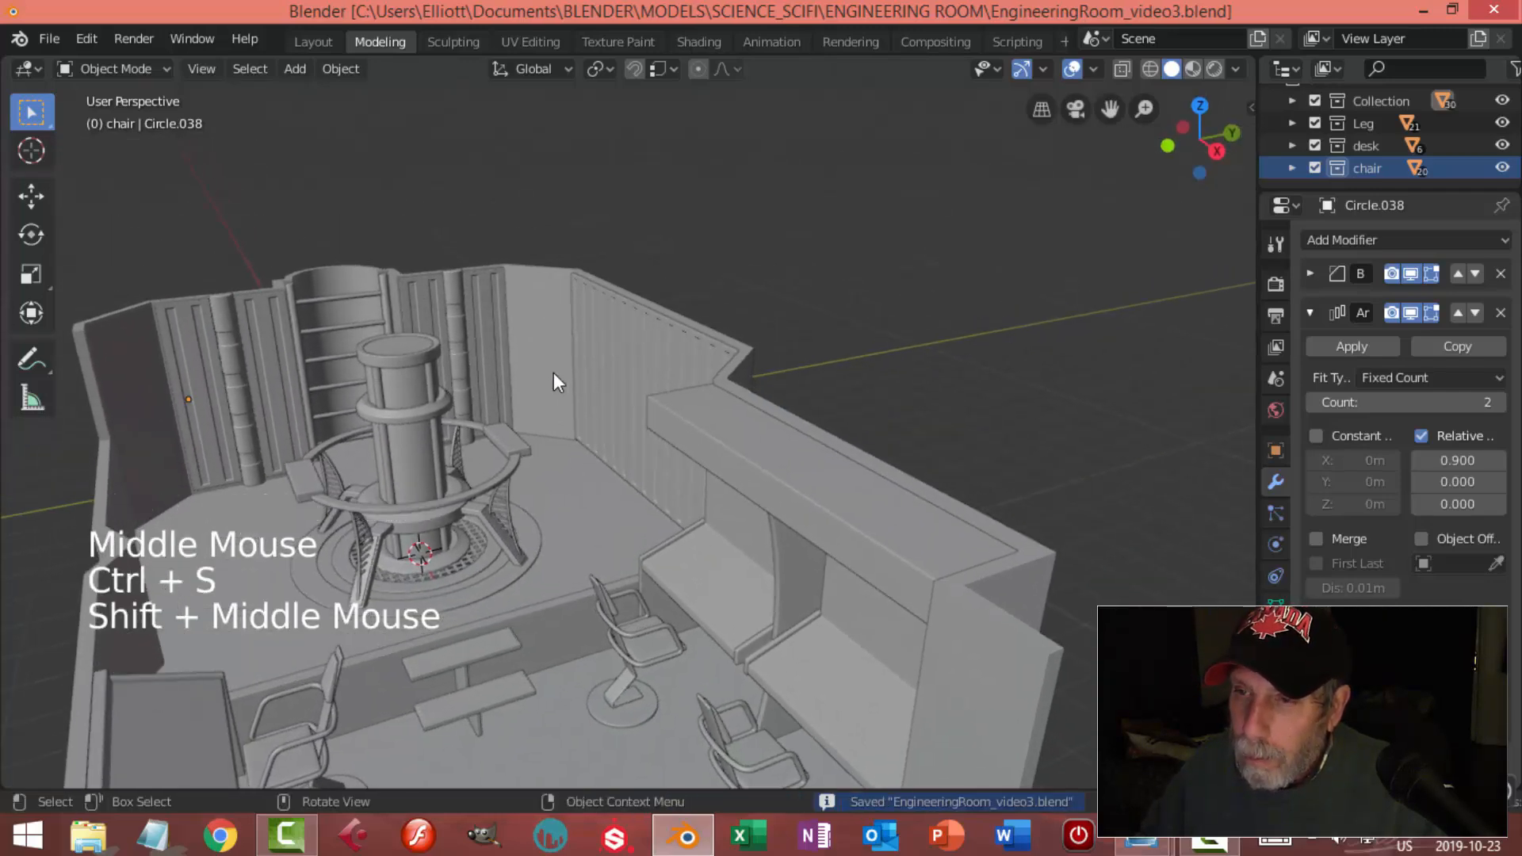
Duplicate the double wall desk, move the copy -9.11 m along X, and remove its Mirror modifier
click(678, 579)
middle_drag(682, 579, 839, 564)
scroll(648, 554, down, 2)
key(shift+d)
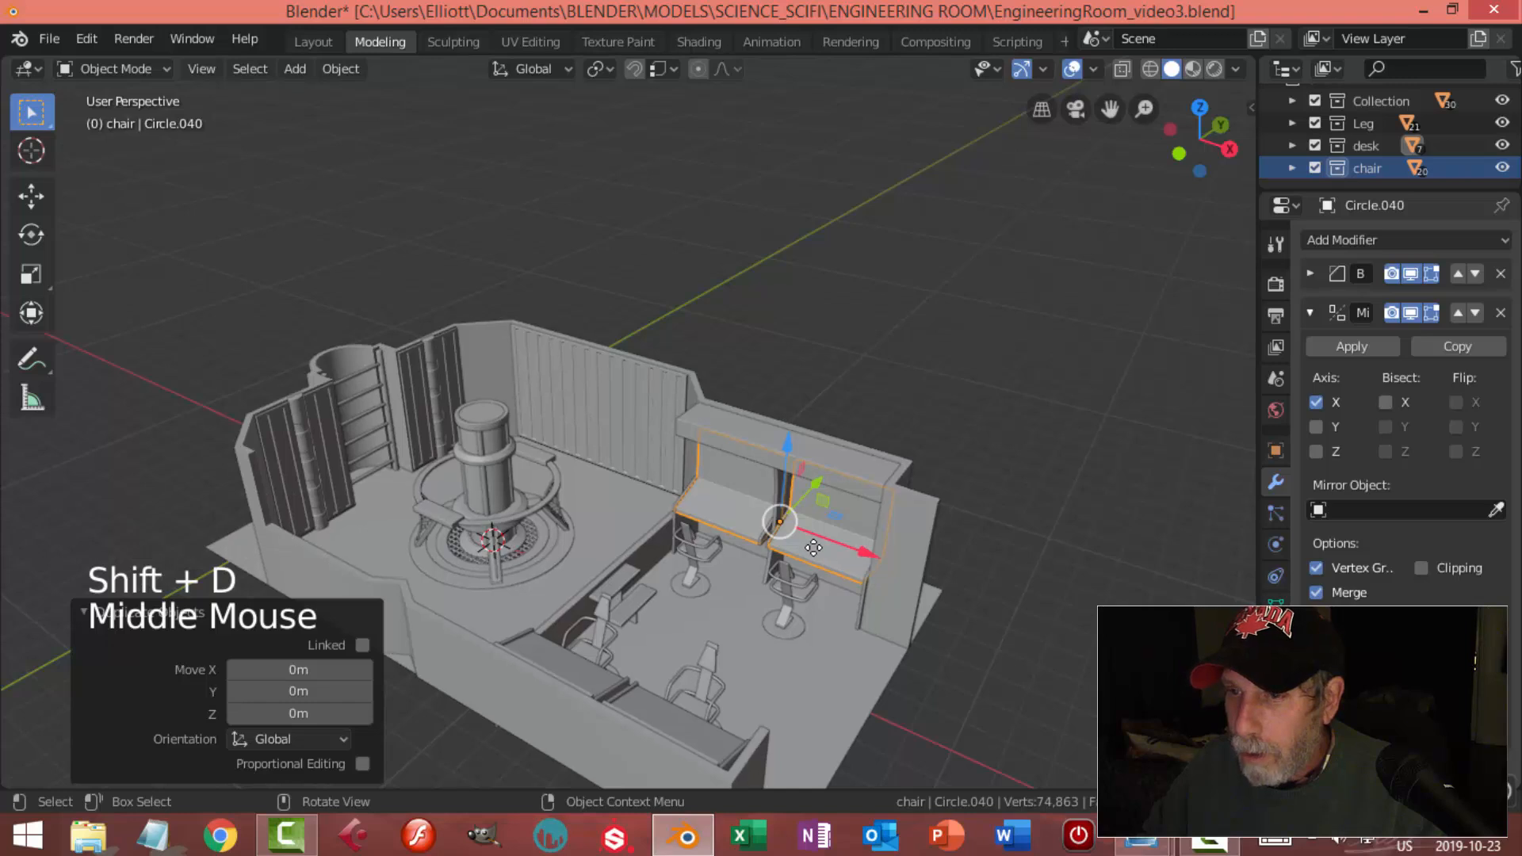
click(616, 485)
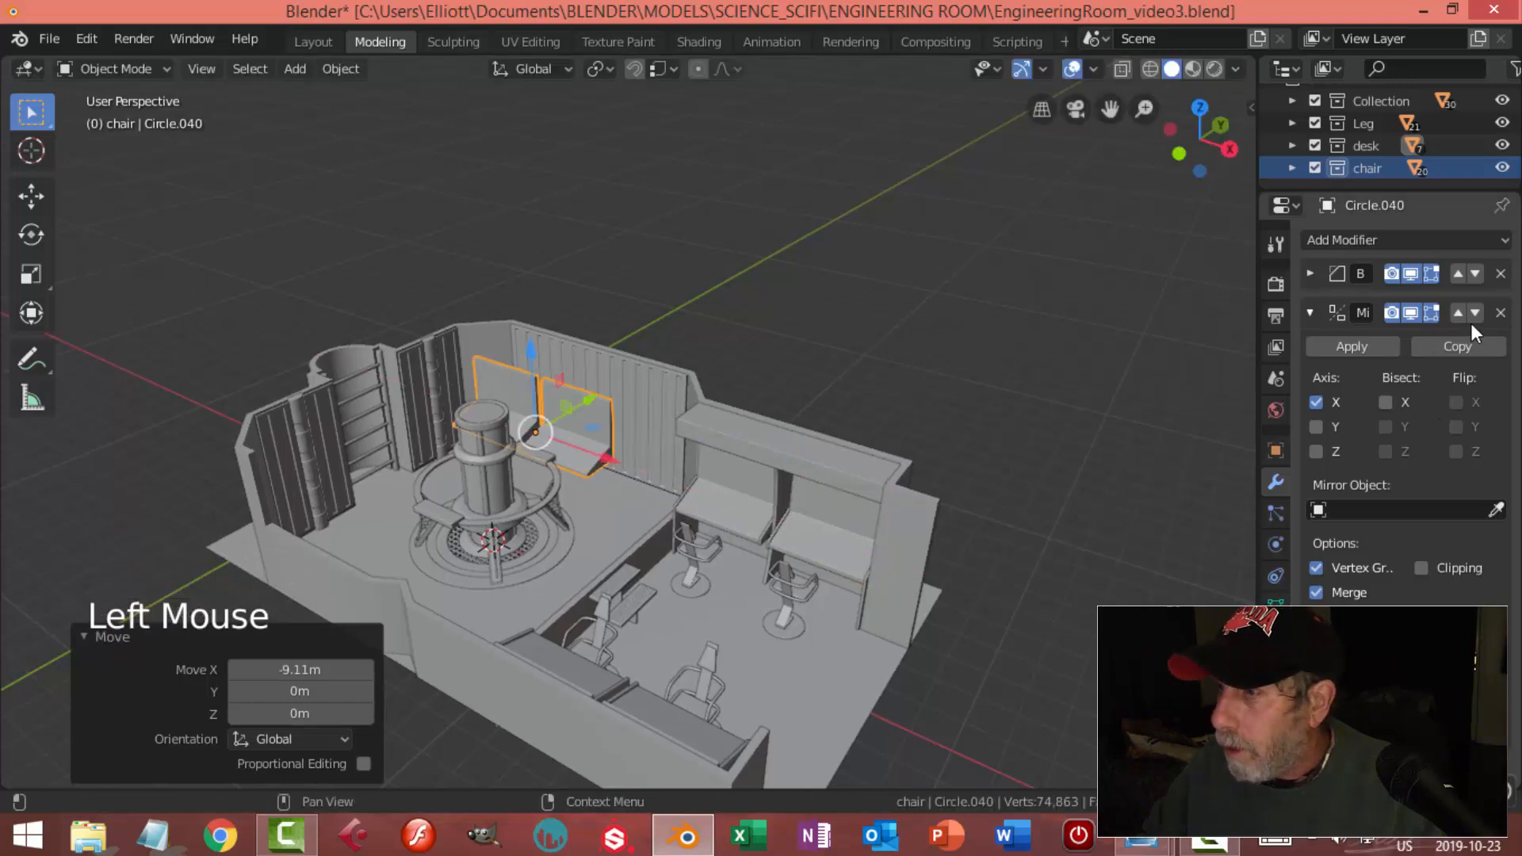
click(1499, 314)
Set the single desk copy's origin to its geometry
middle_drag(845, 366, 771, 456)
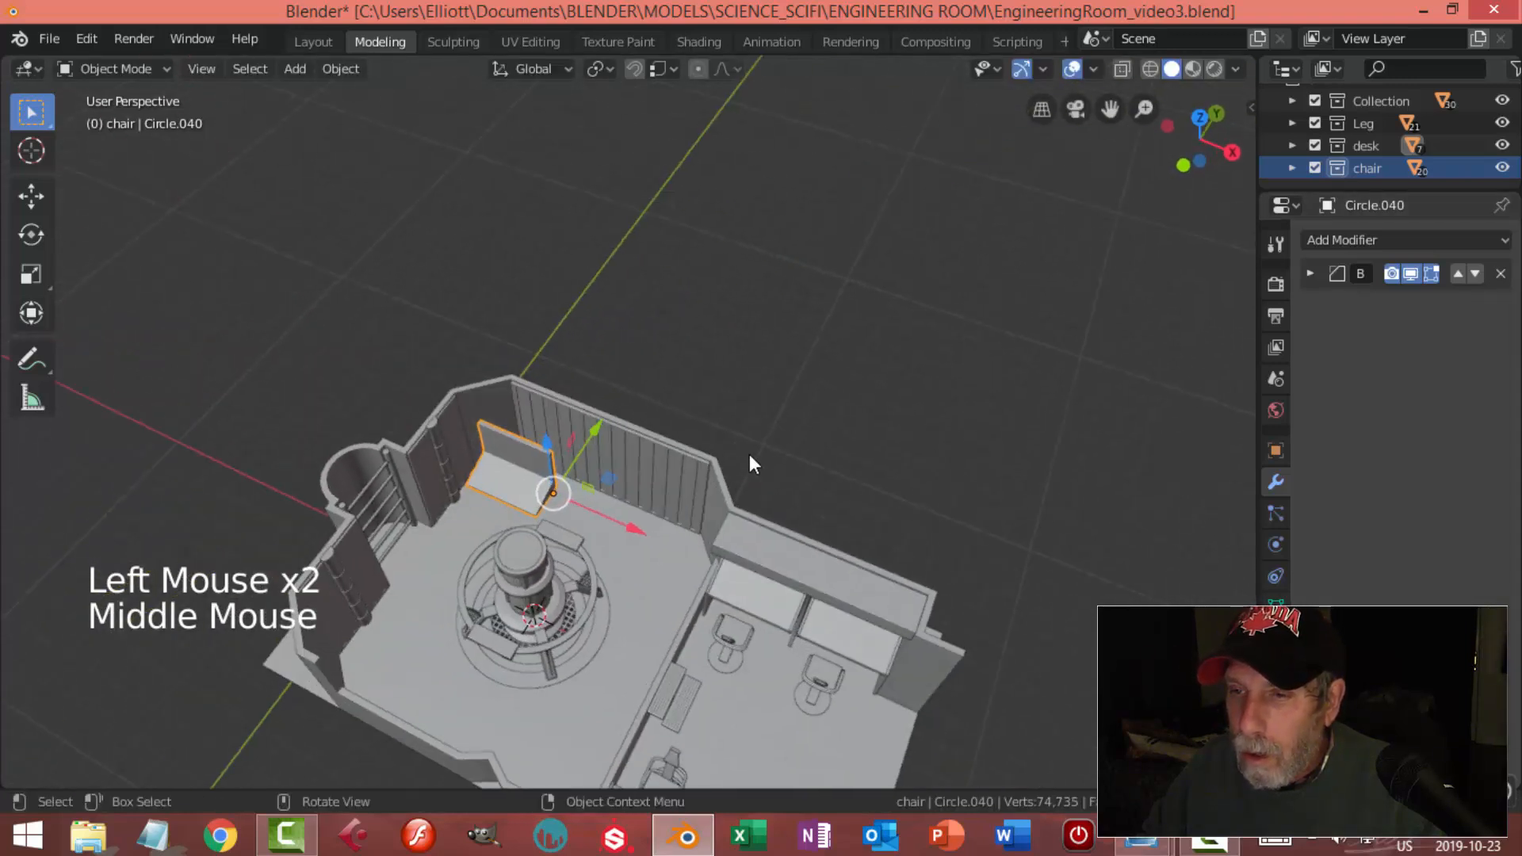
click(340, 68)
mouse_move(378, 123)
click(573, 141)
middle_drag(641, 335, 677, 363)
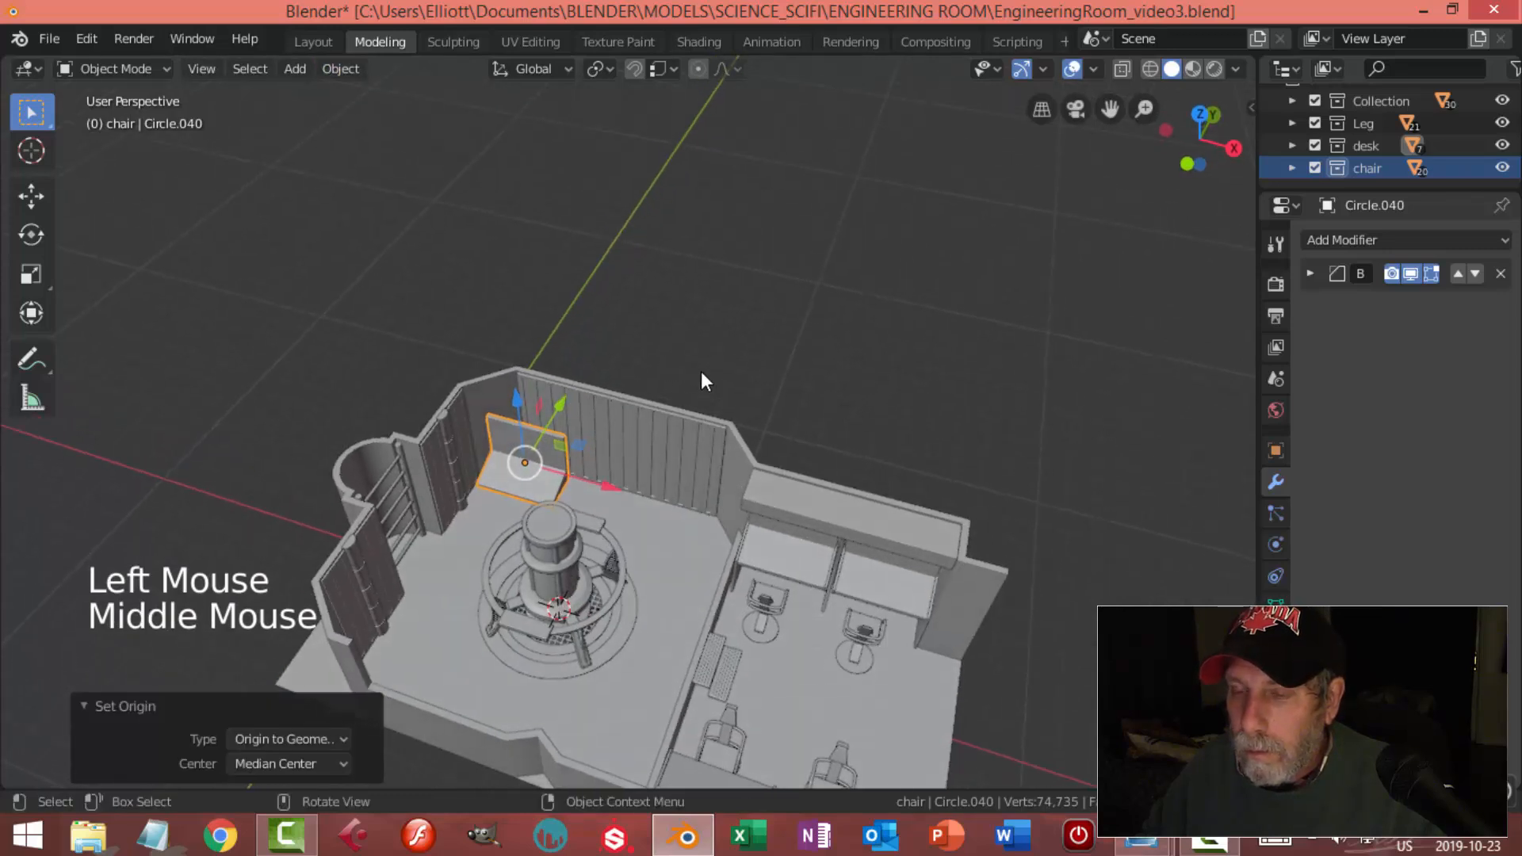
Narrow the desk copy by scaling its whole mesh along X to about 0.56
scroll(682, 373, up, 2)
key(Tab)
key(a)
middle_drag(719, 437, 687, 443)
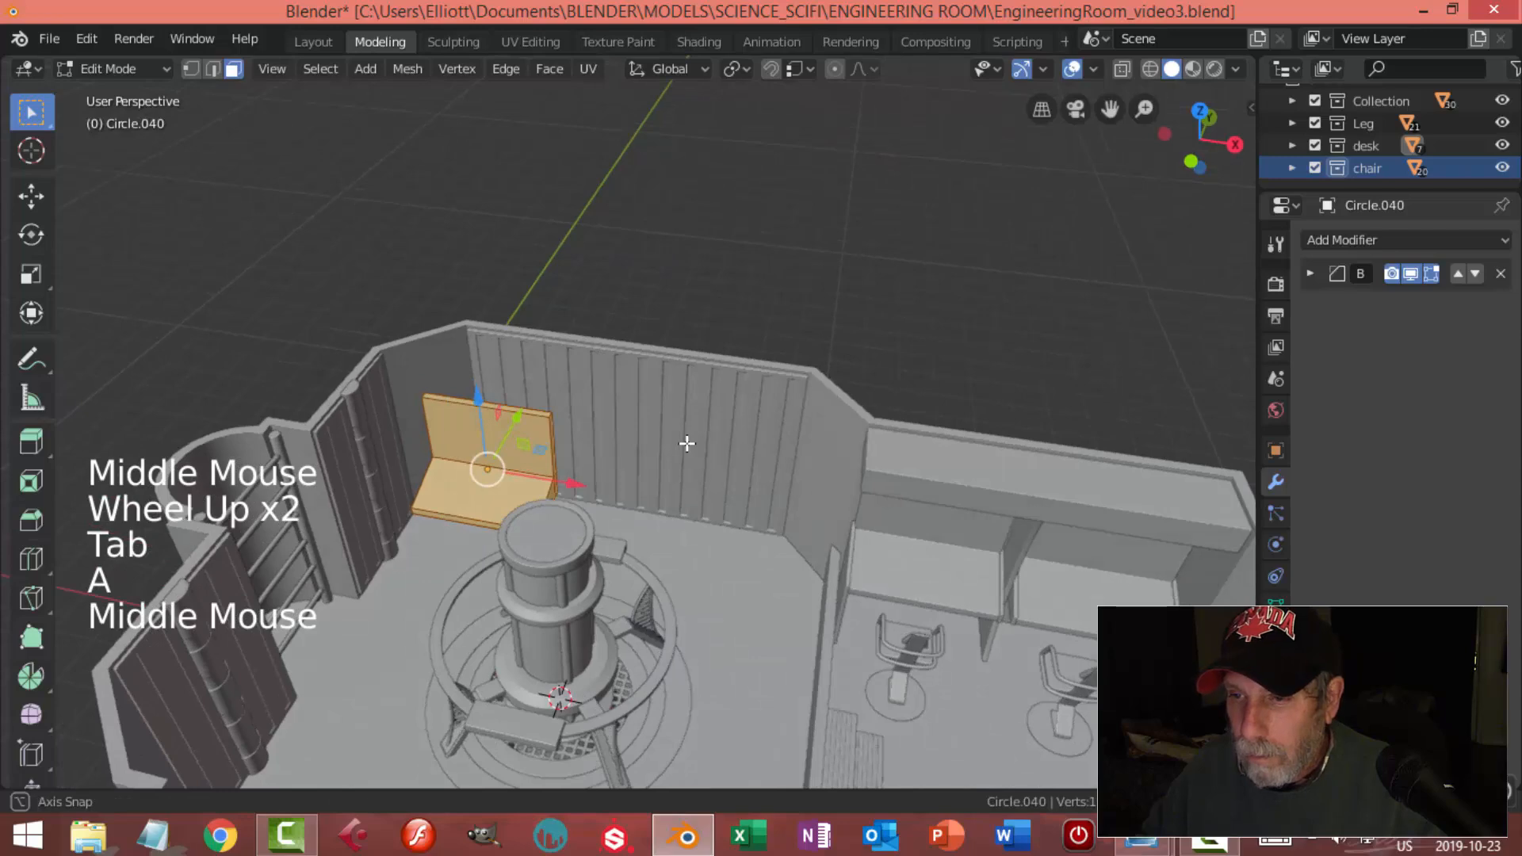
key(s)
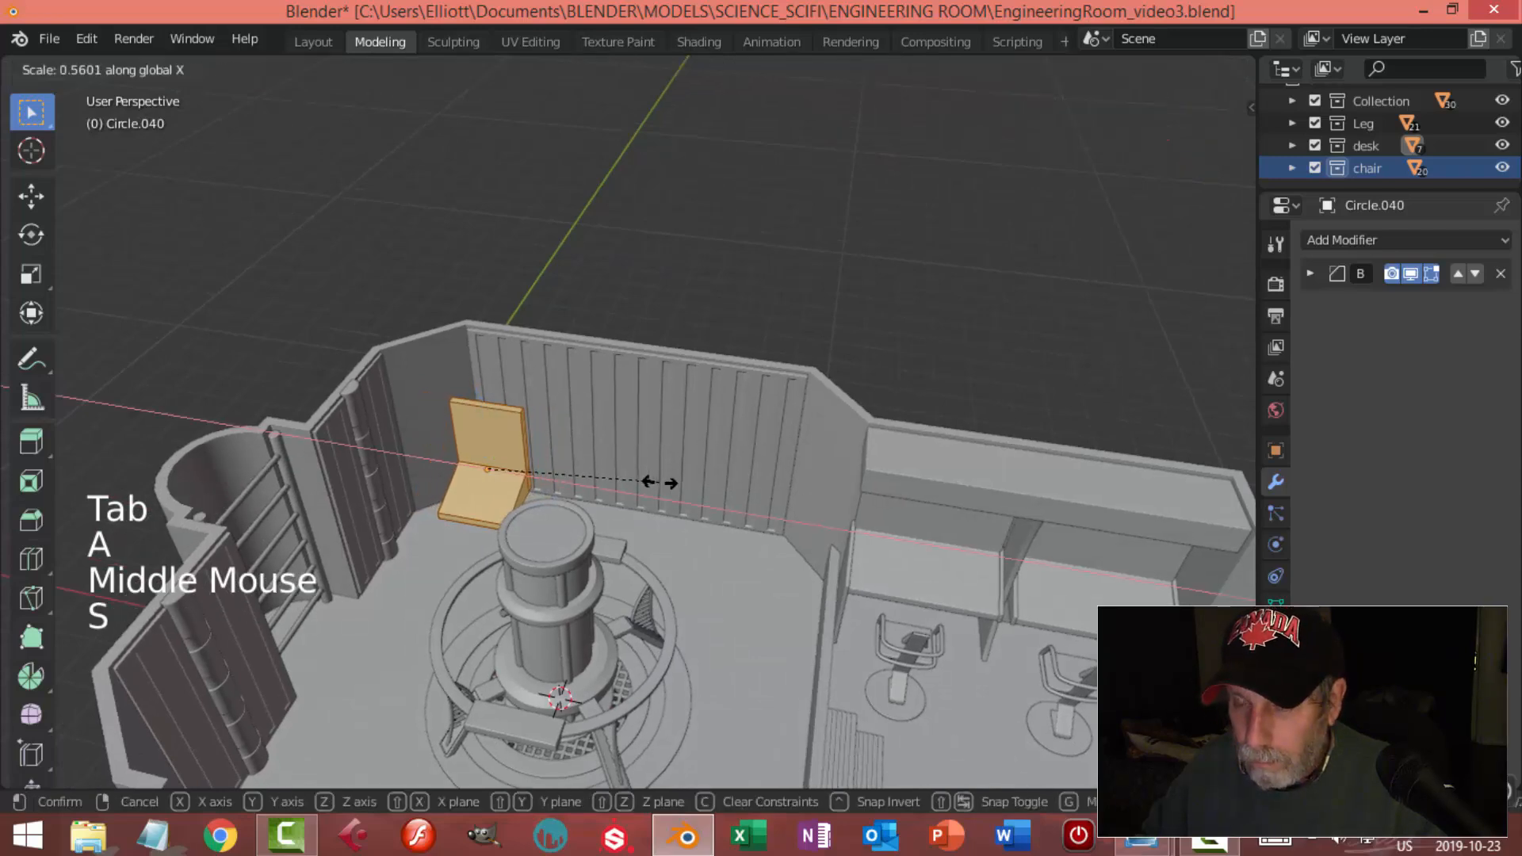
click(660, 481)
middle_drag(660, 481, 574, 428)
click(869, 506)
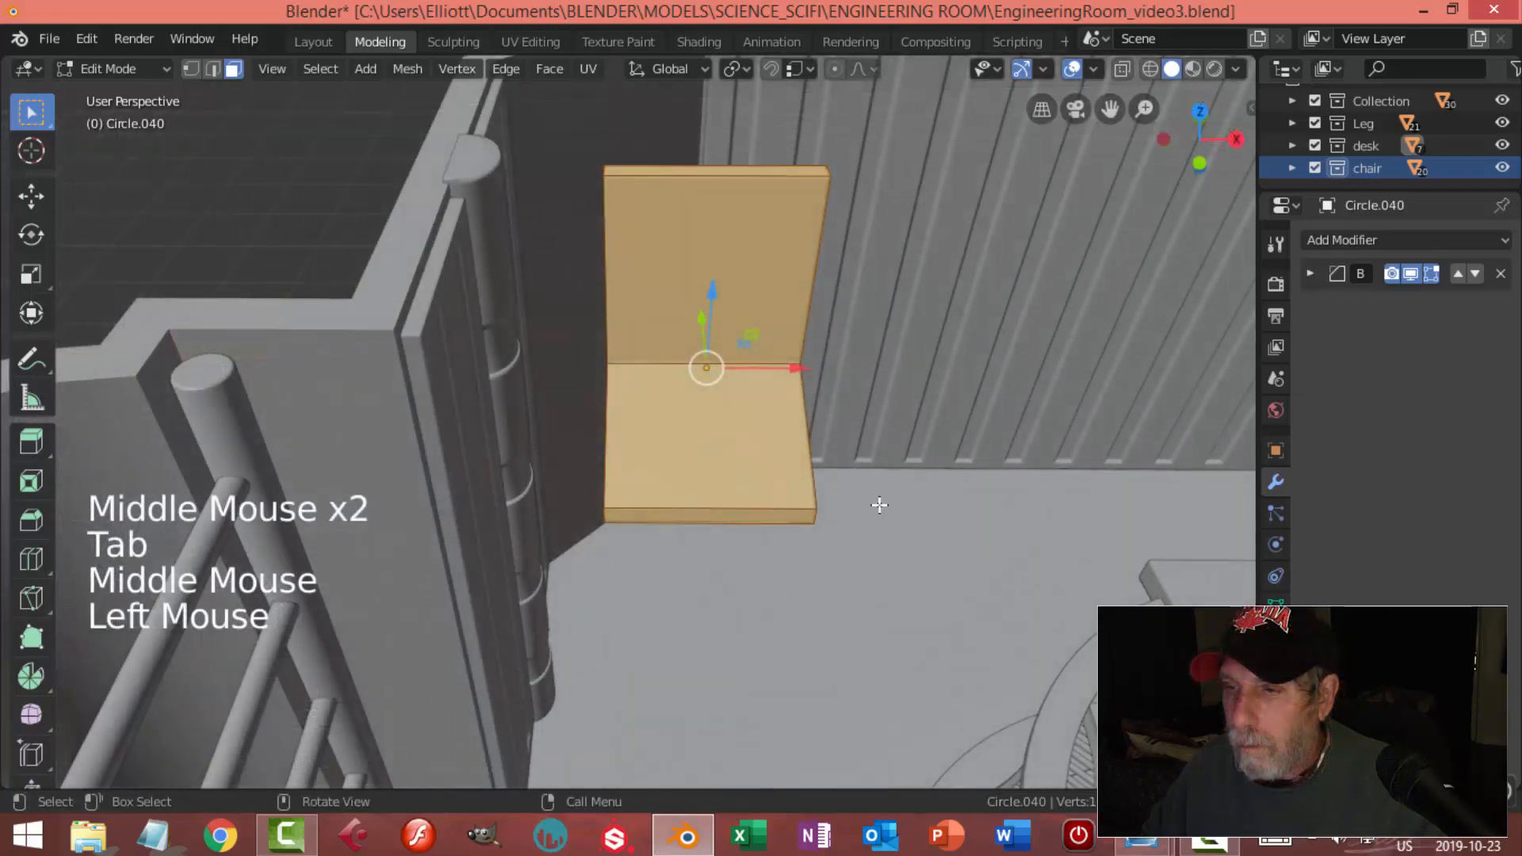
Move the front face of the narrowed desk 0.796 m along Y to make its sloped surface shallower
middle_drag(869, 507, 820, 510)
key(alt+a)
click(641, 539)
middle_drag(641, 538, 660, 496)
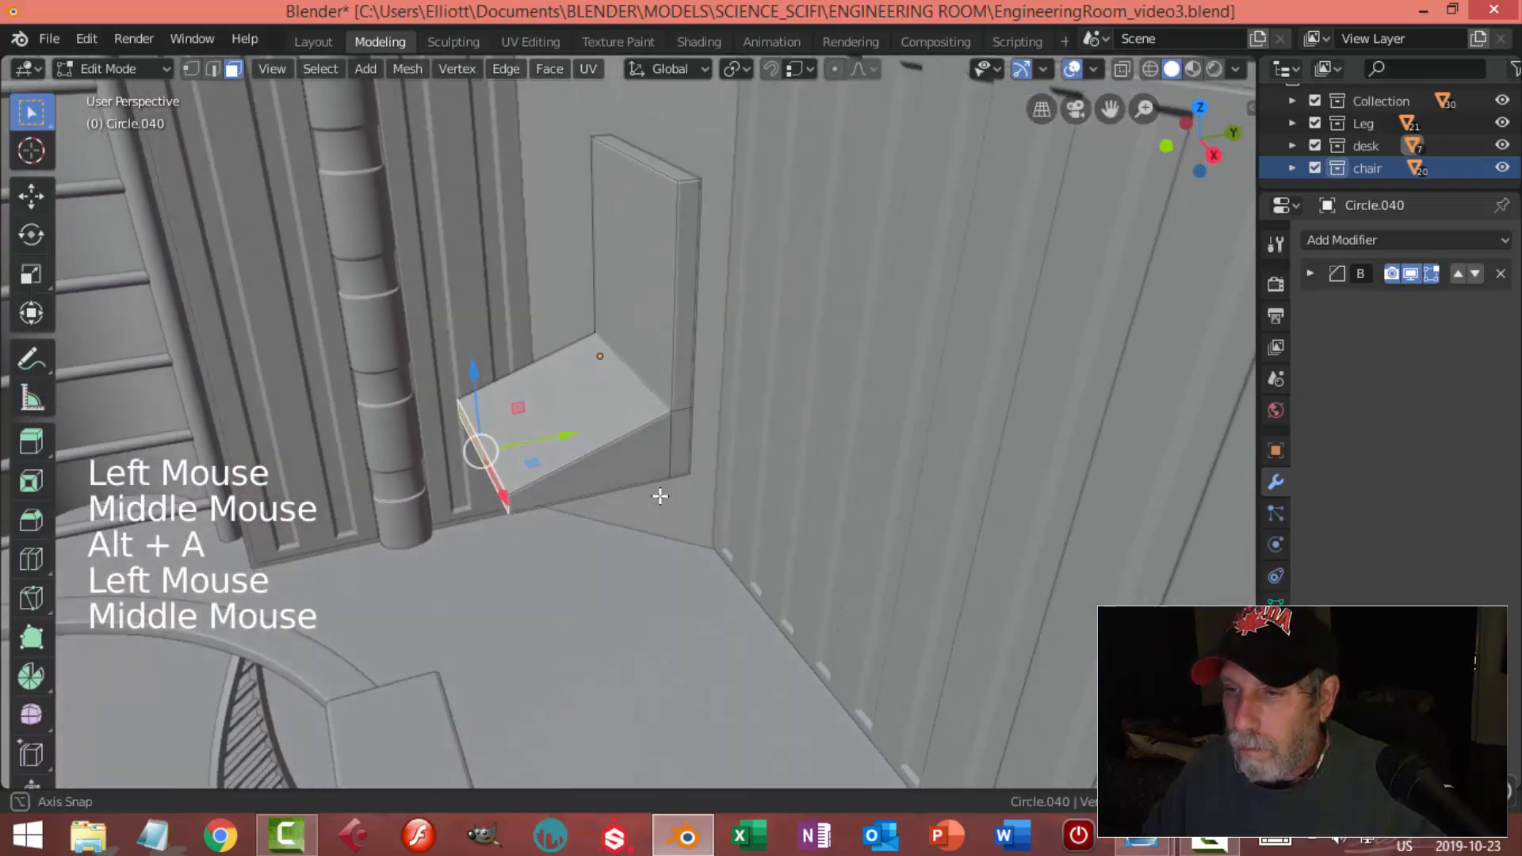
drag(554, 437, 652, 423)
middle_drag(714, 448, 684, 428)
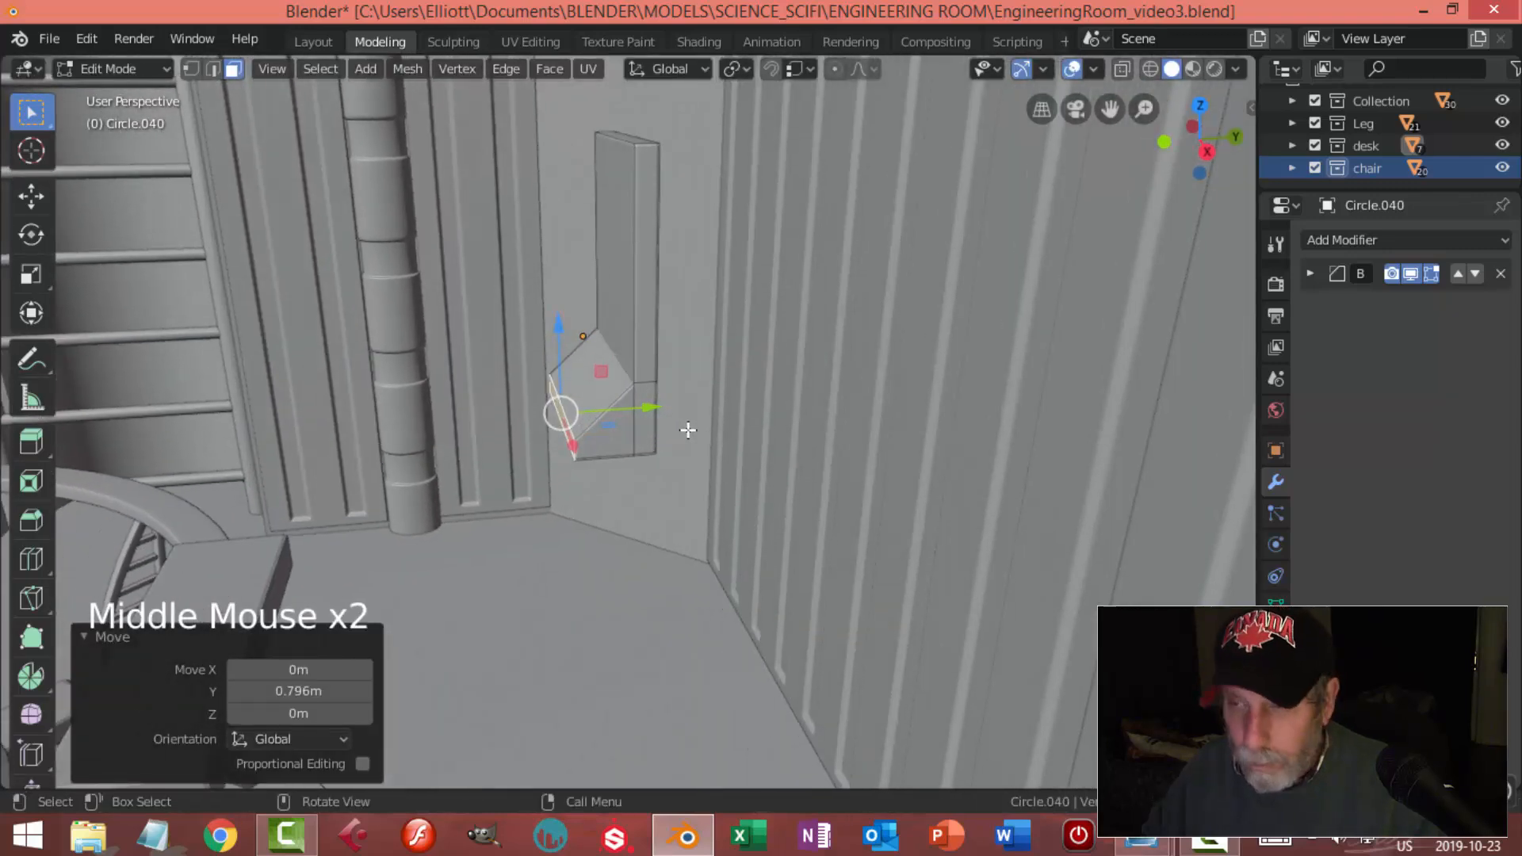
Try to select the edges where the desk's sloped surface meets its backboard
key(alt+a)
key(2)
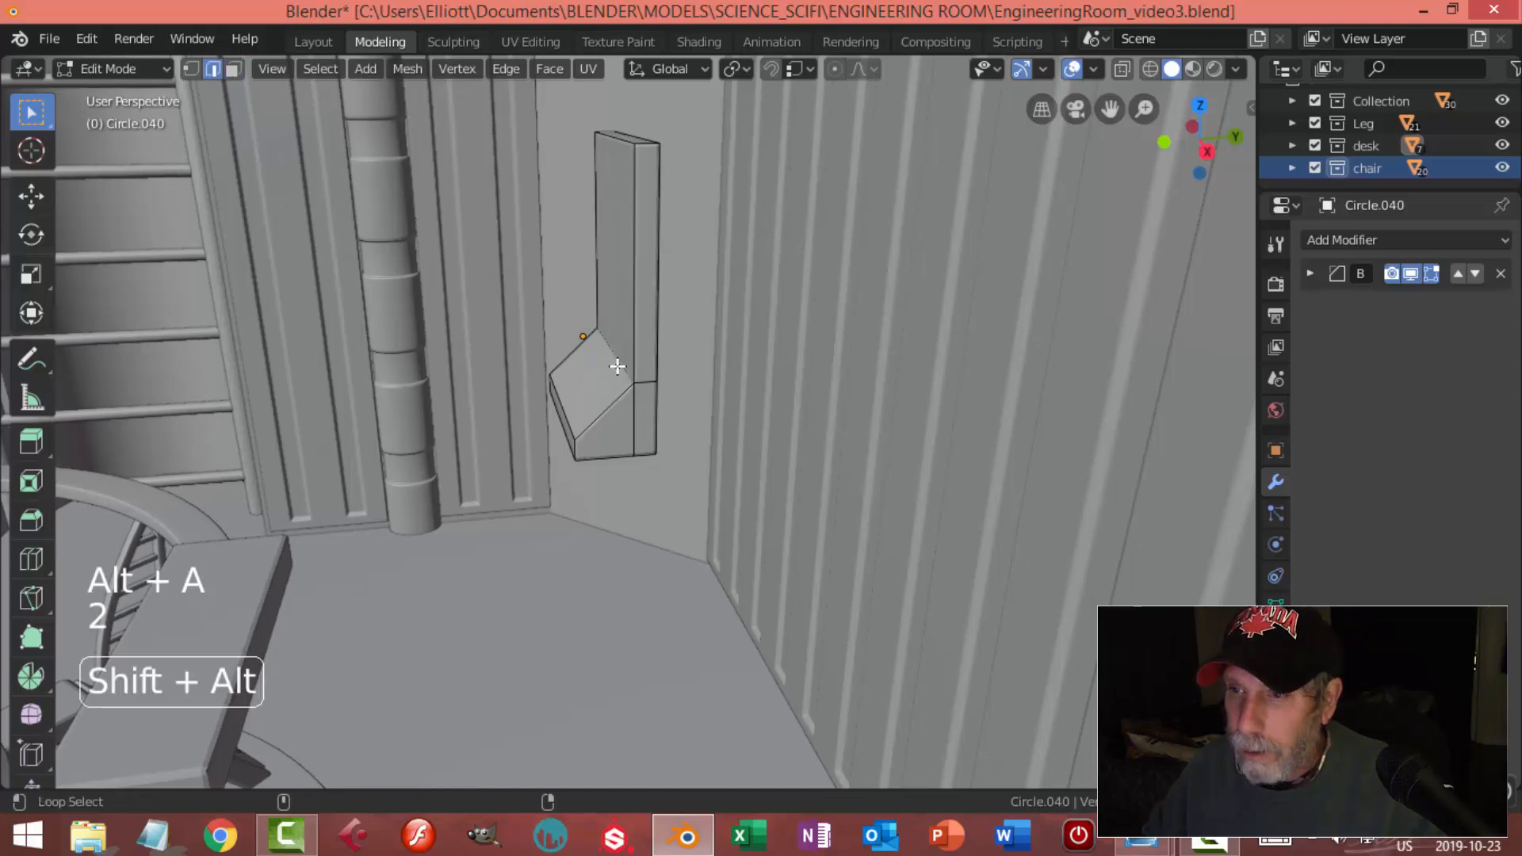
alt+shift+click(623, 364)
alt+shift+click(644, 380)
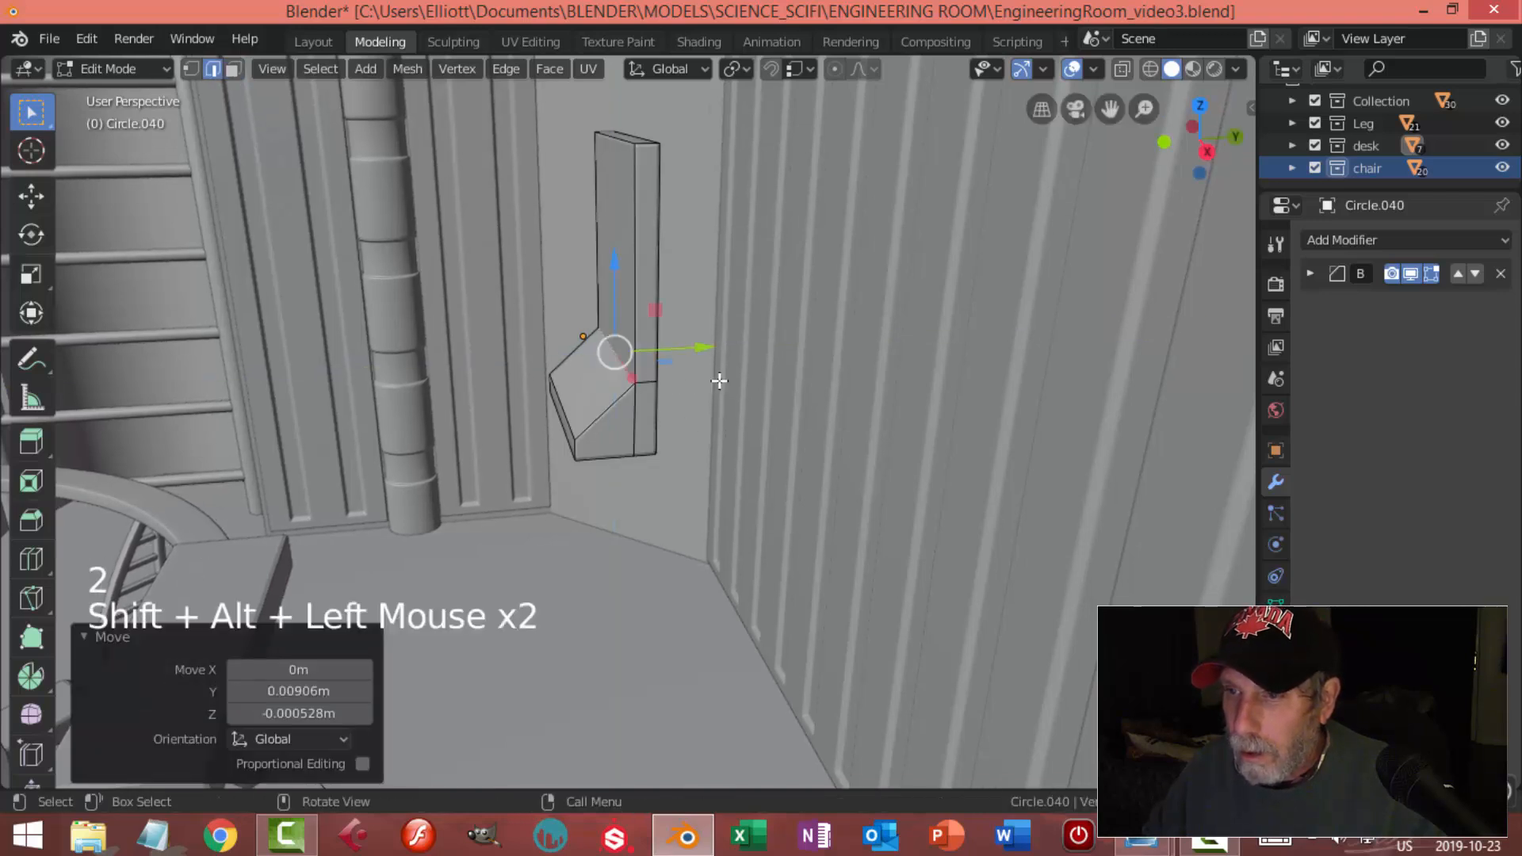
key(a)
key(alt+a)
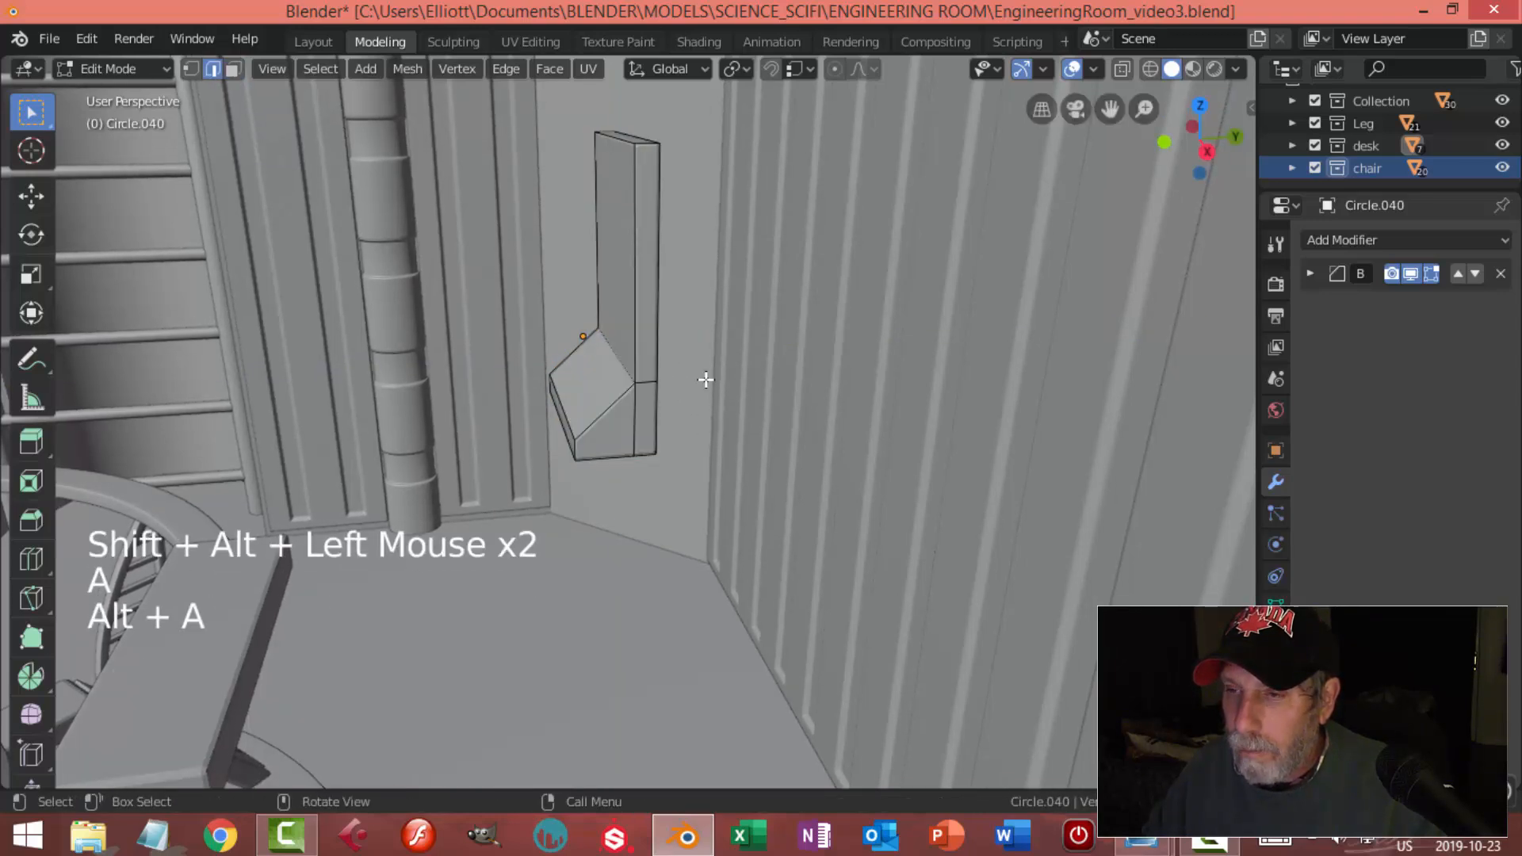
Lower the edges joining the desk's slope and backboard by about 0.17 m along Z in the side wireframe view
key(KP_3)
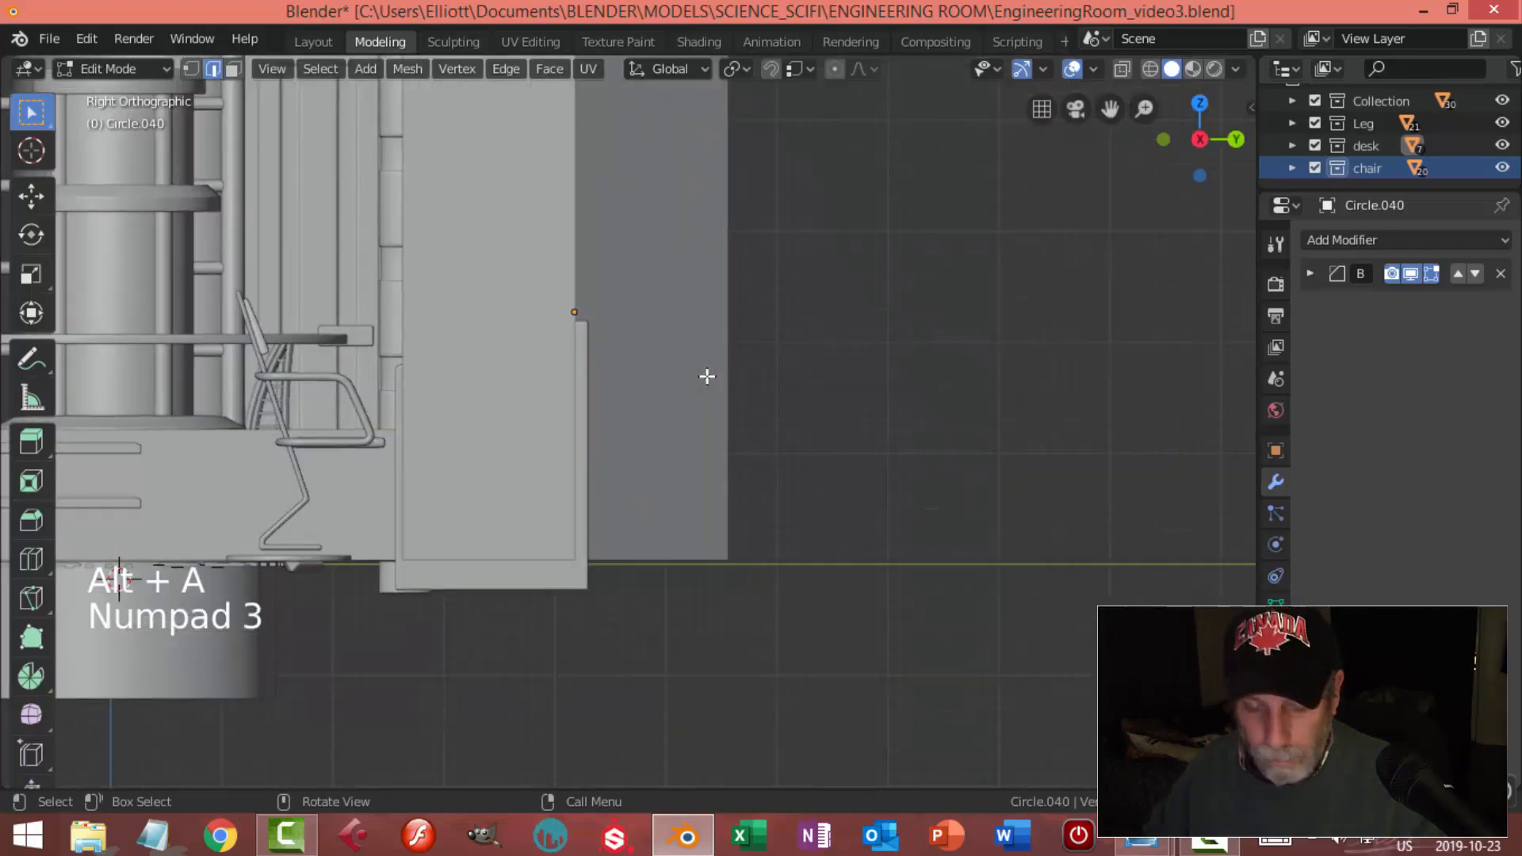
key(z)
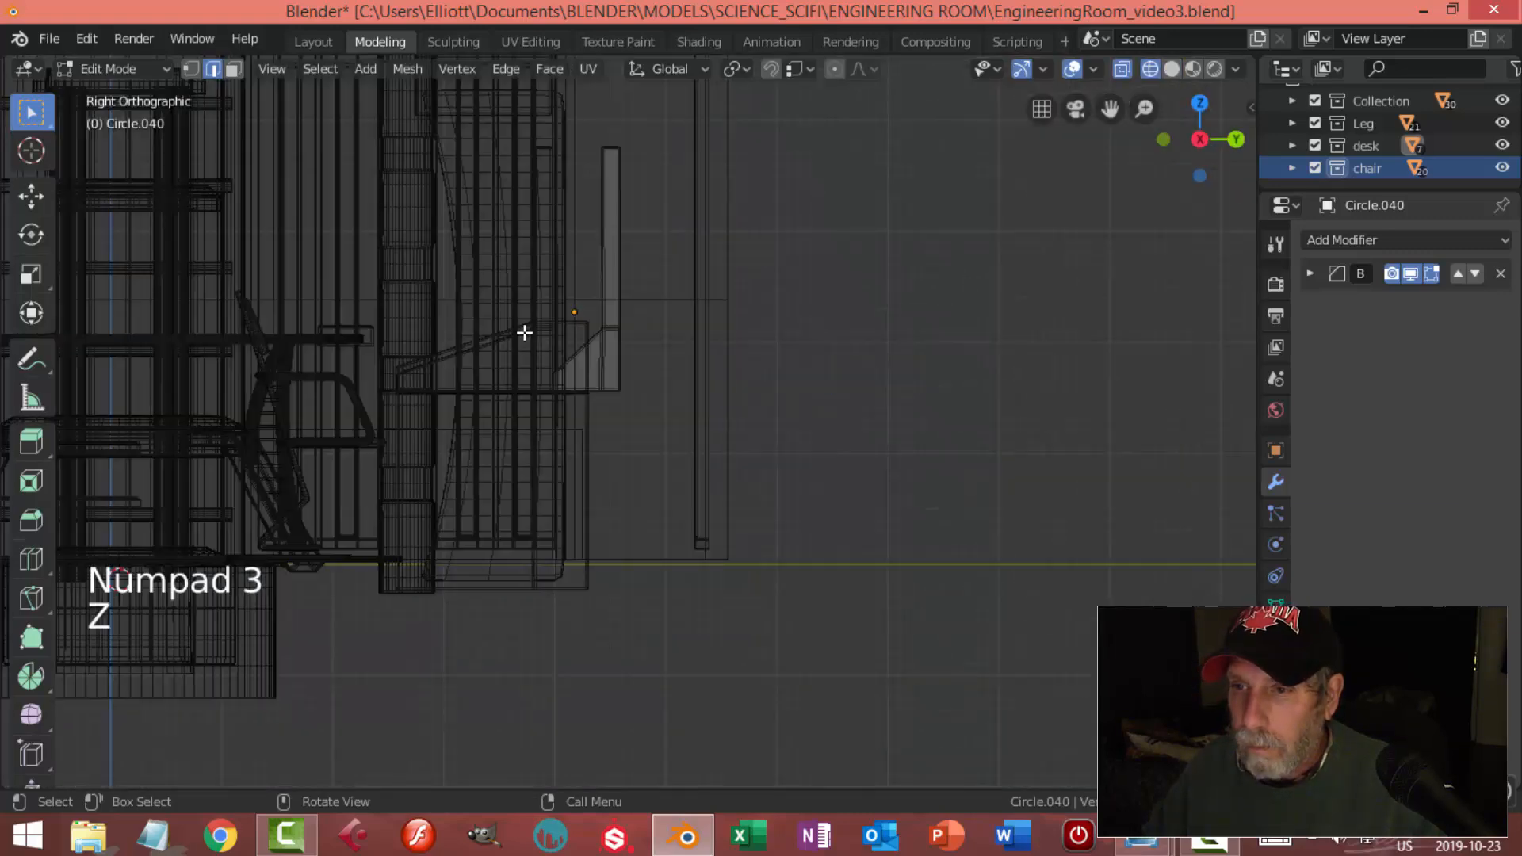
mouse_move(523, 330)
shift+middle_down()
mouse_move(615, 380)
mouse_move(712, 354)
shift+middle_up()
scroll(689, 378, up, 4)
scroll(713, 354, up, 1)
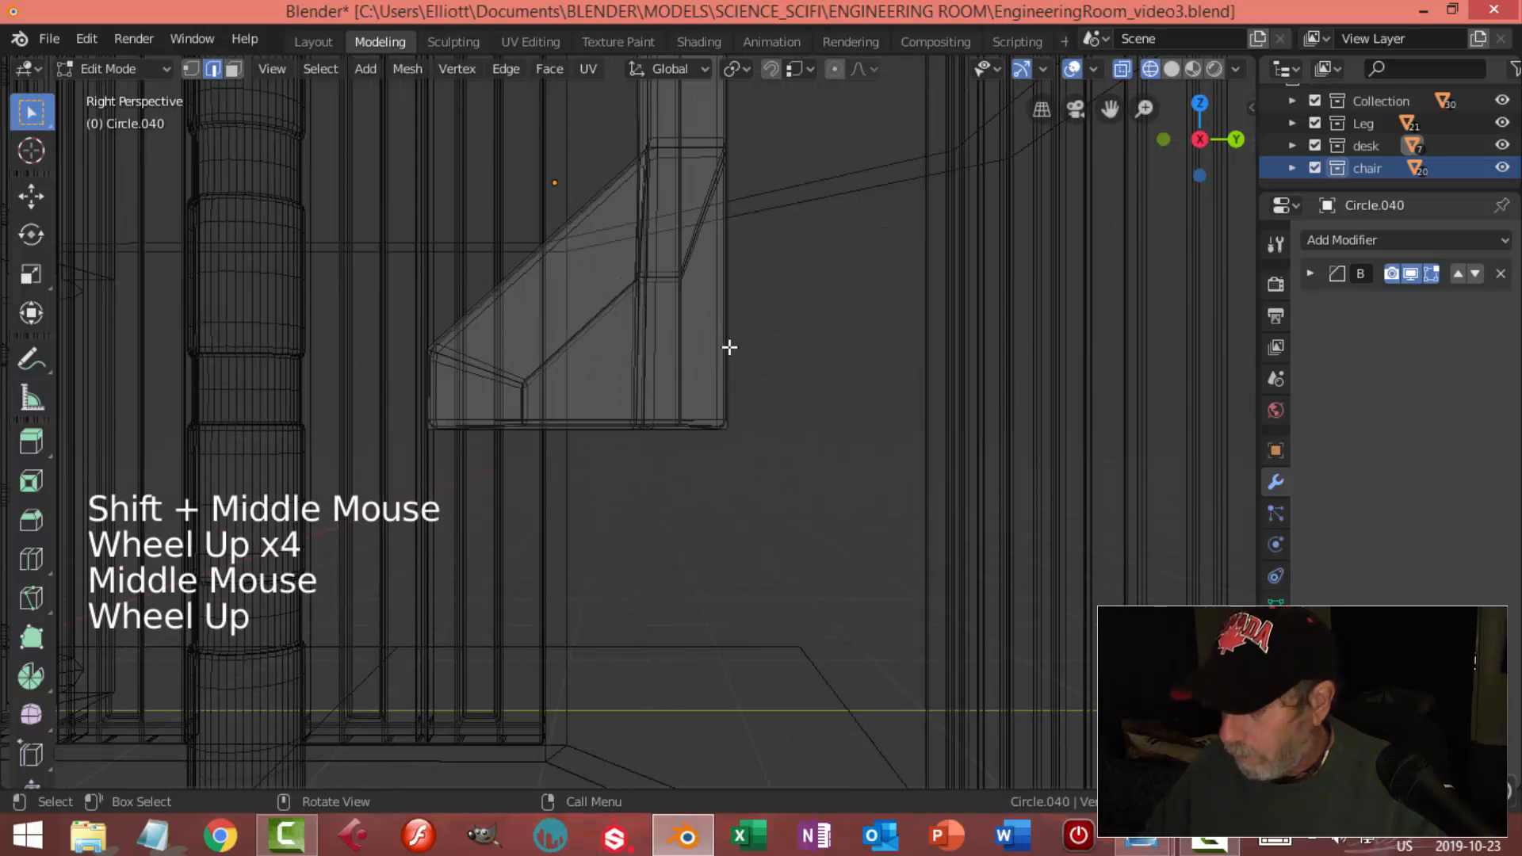
key(KP_3)
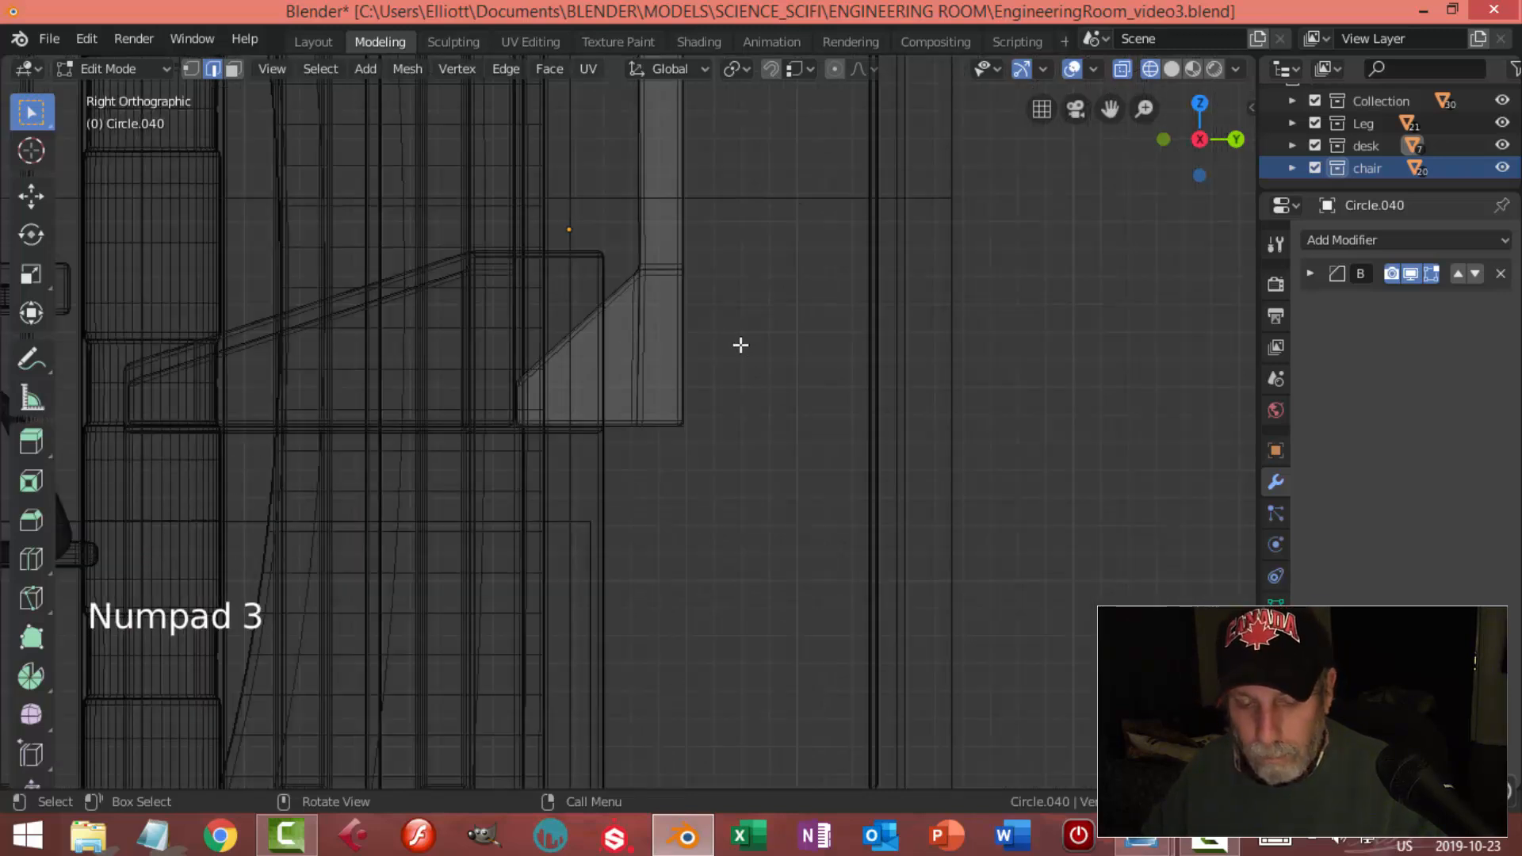
key(b)
drag(584, 224, 727, 316)
drag(666, 203, 670, 225)
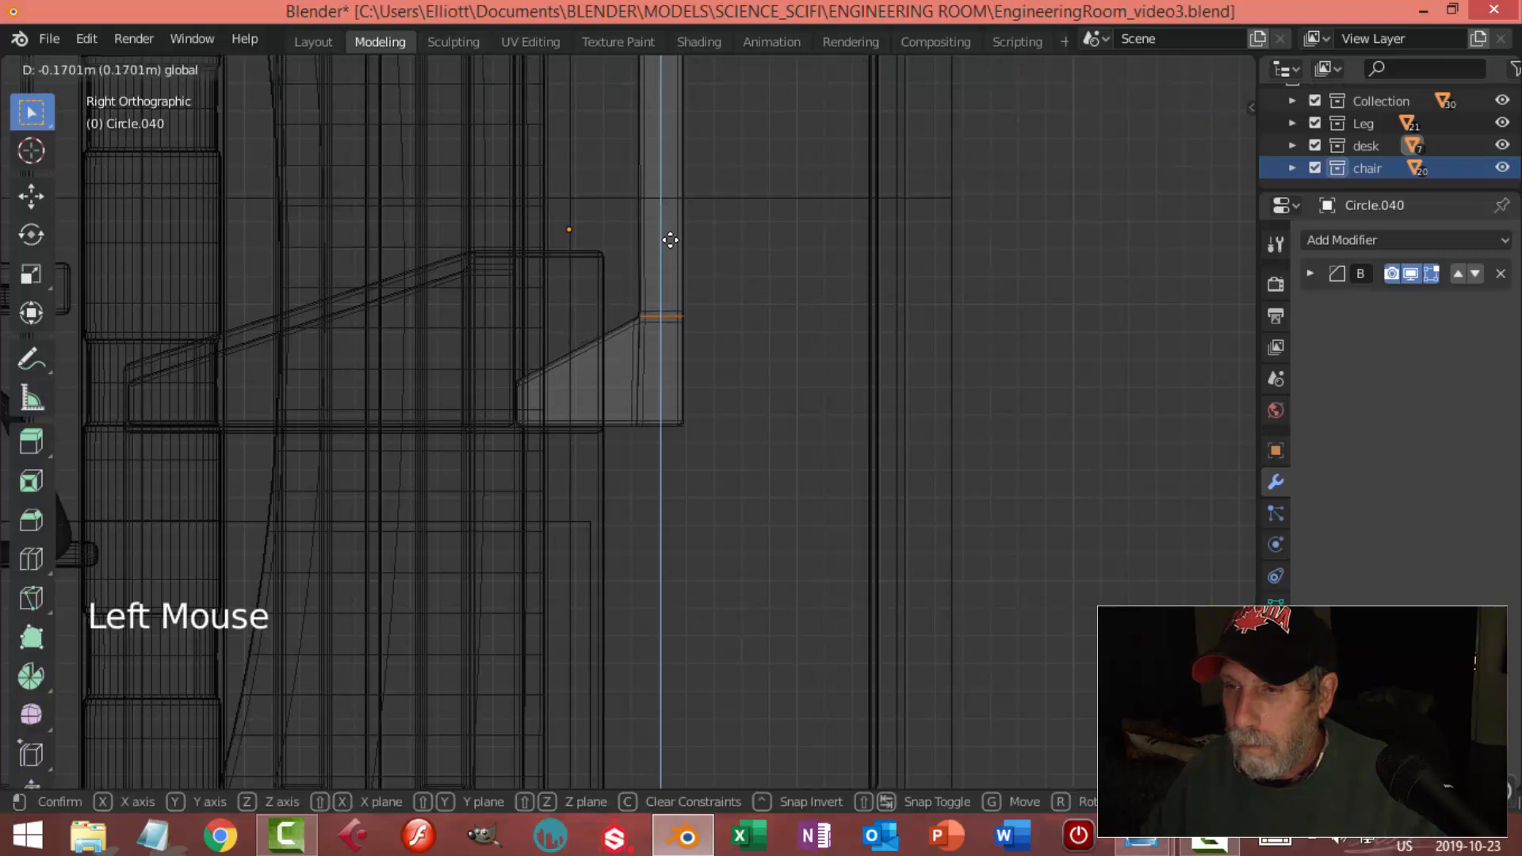
drag(670, 236, 670, 236)
Lower the upper front edge of the desk 0.0526 m along Z and return to Object Mode in solid shading
key(alt+a)
drag(560, 400, 560, 400)
drag(523, 309, 525, 324)
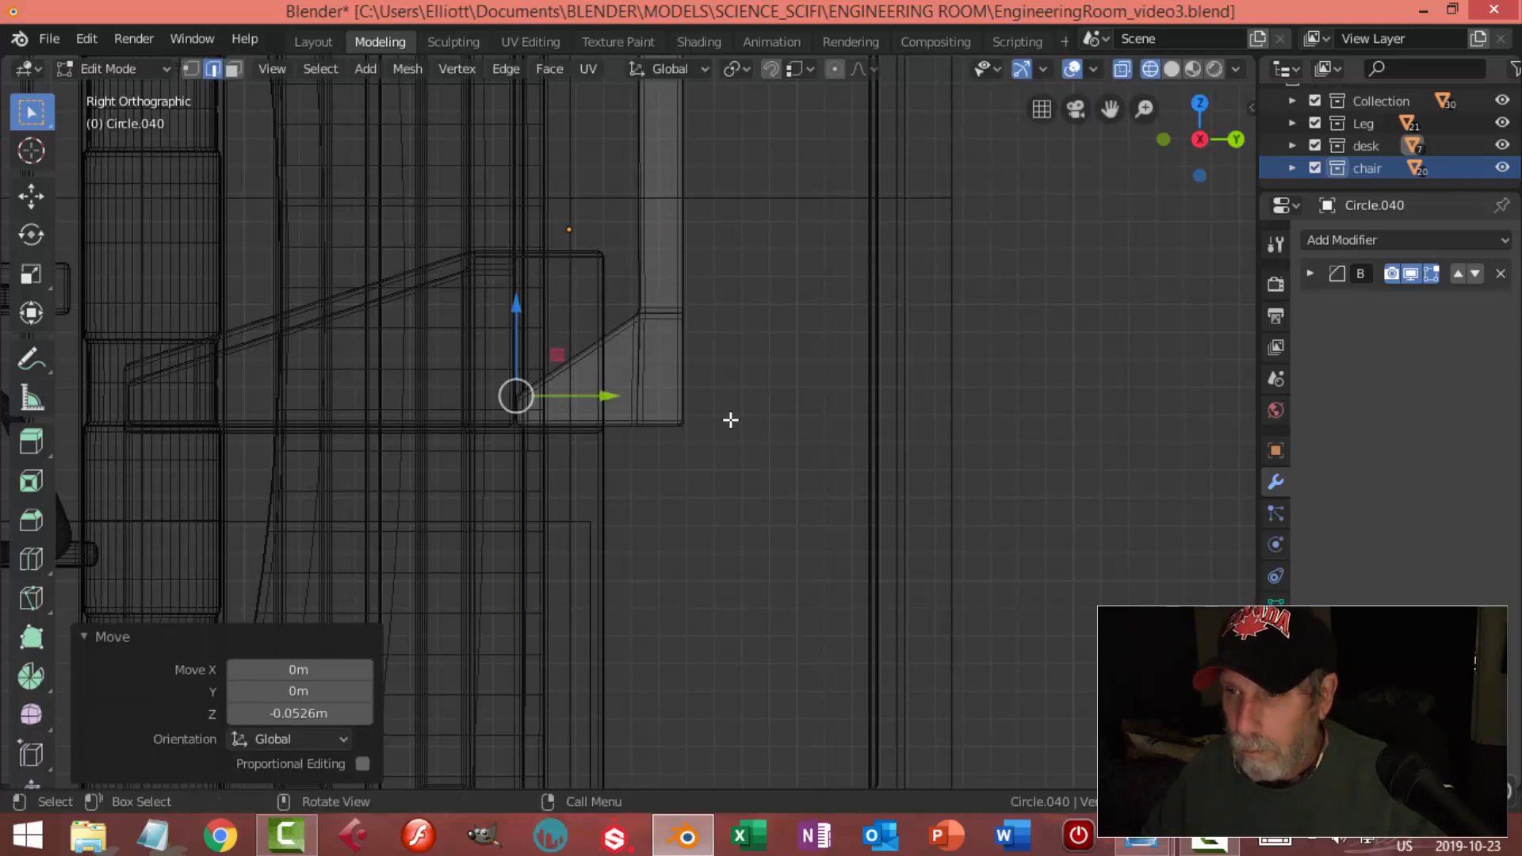
key(z)
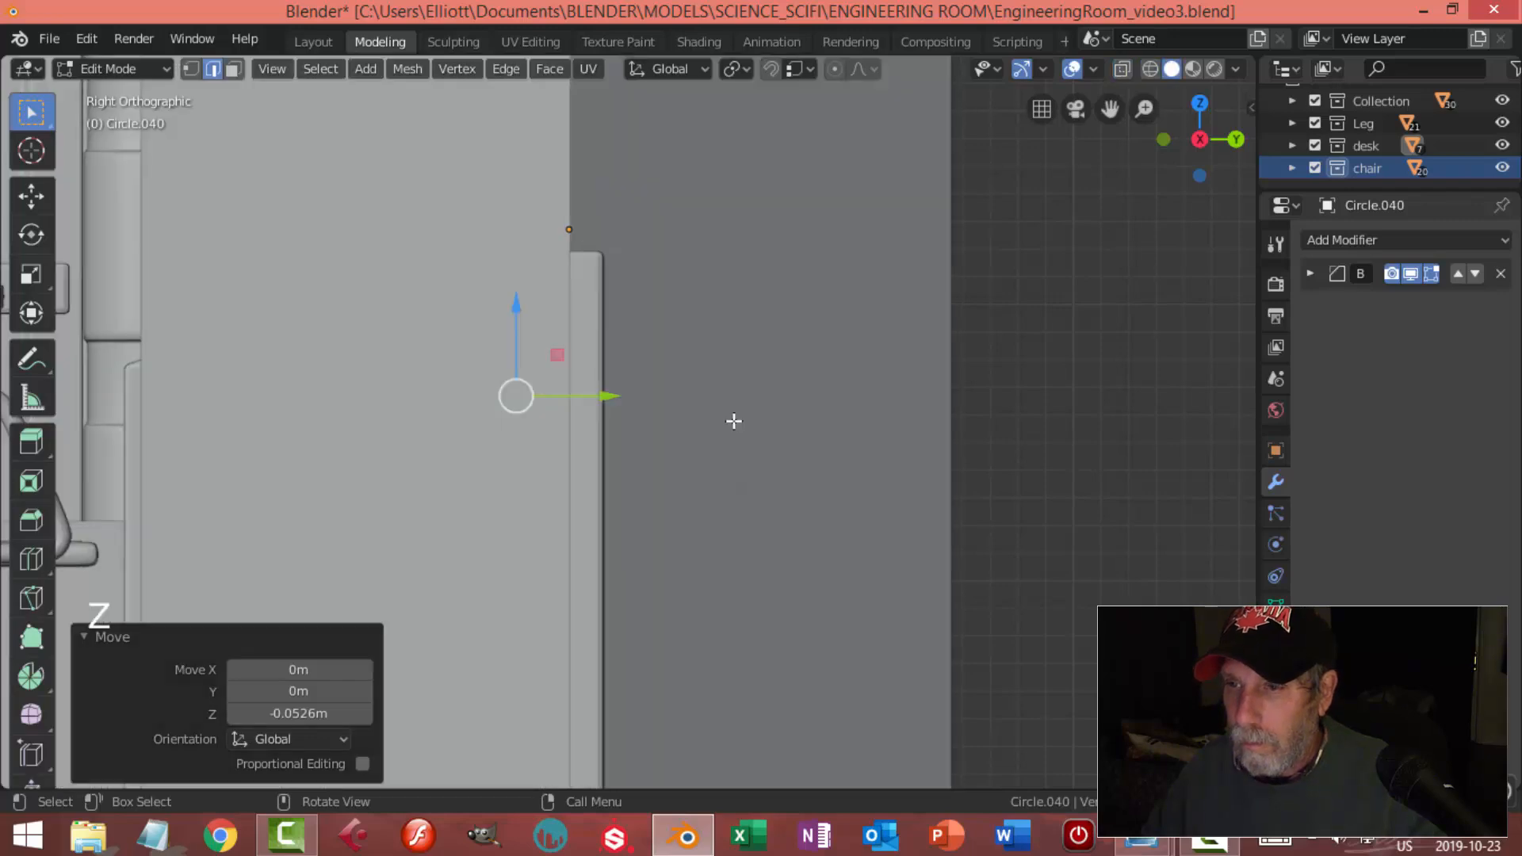
key(Tab)
key(alt+a)
scroll(634, 428, down, 3)
middle_drag(697, 440, 748, 397)
click(775, 505)
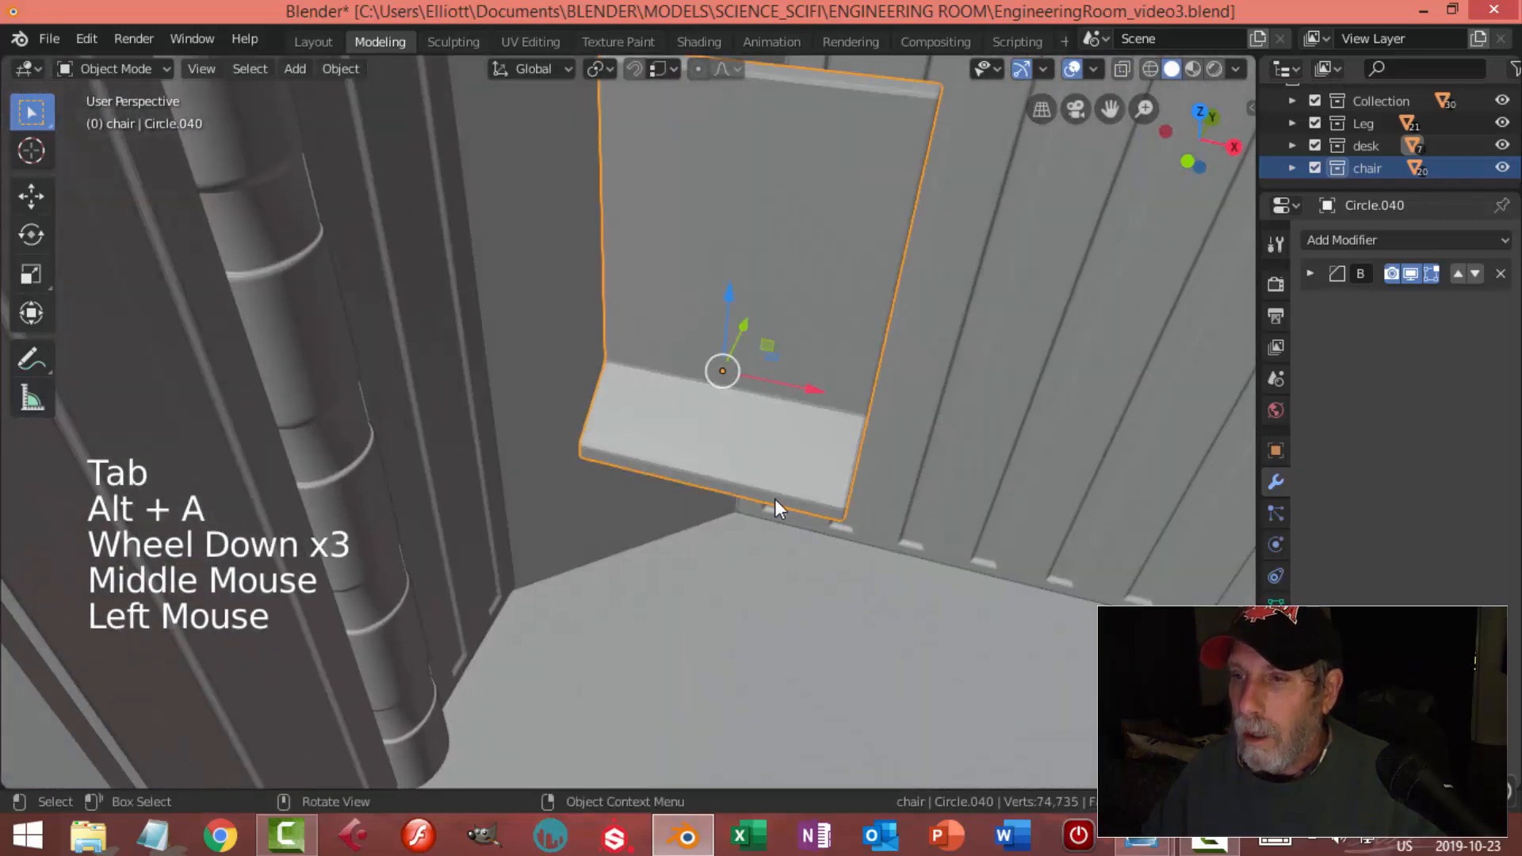
Rotate the small desk 44.8° about Z in top view and move it against the angled corner wall
scroll(774, 498, down, 3)
middle_drag(774, 498, 734, 483)
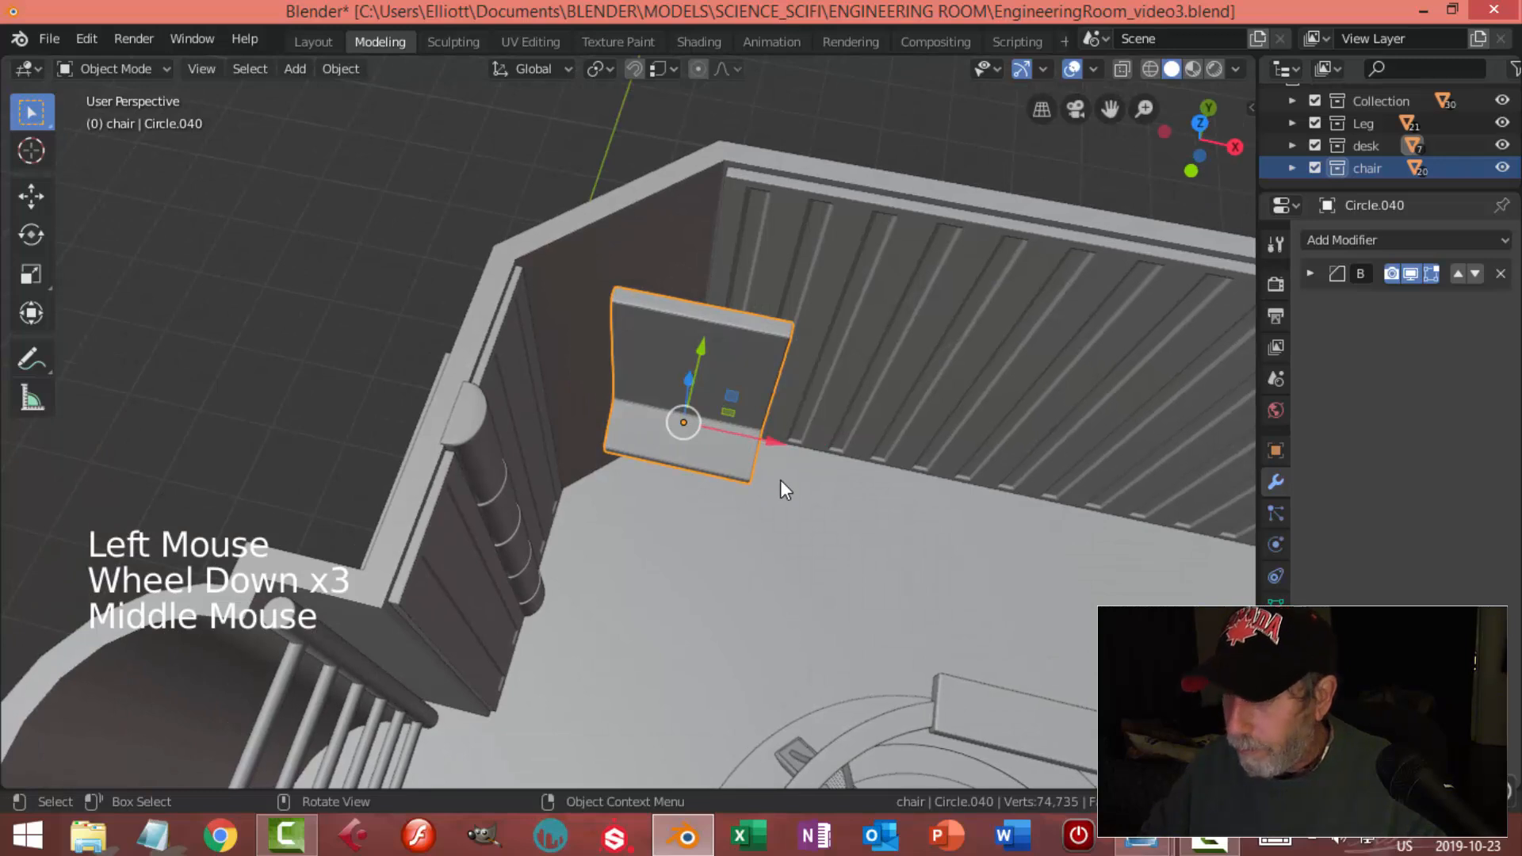
key(KP_7)
key(r)
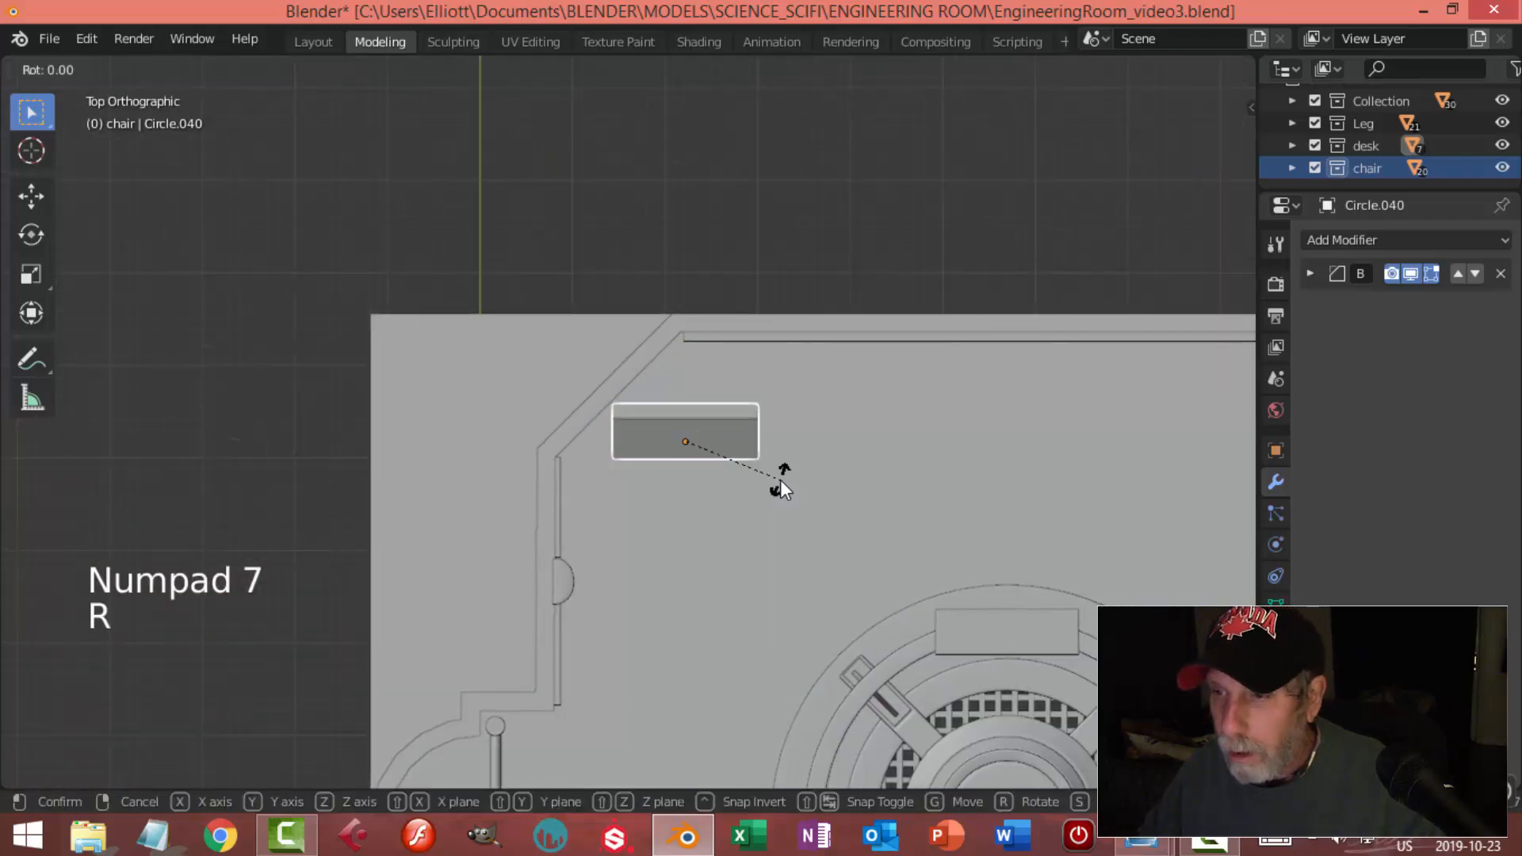
click(763, 409)
key(g)
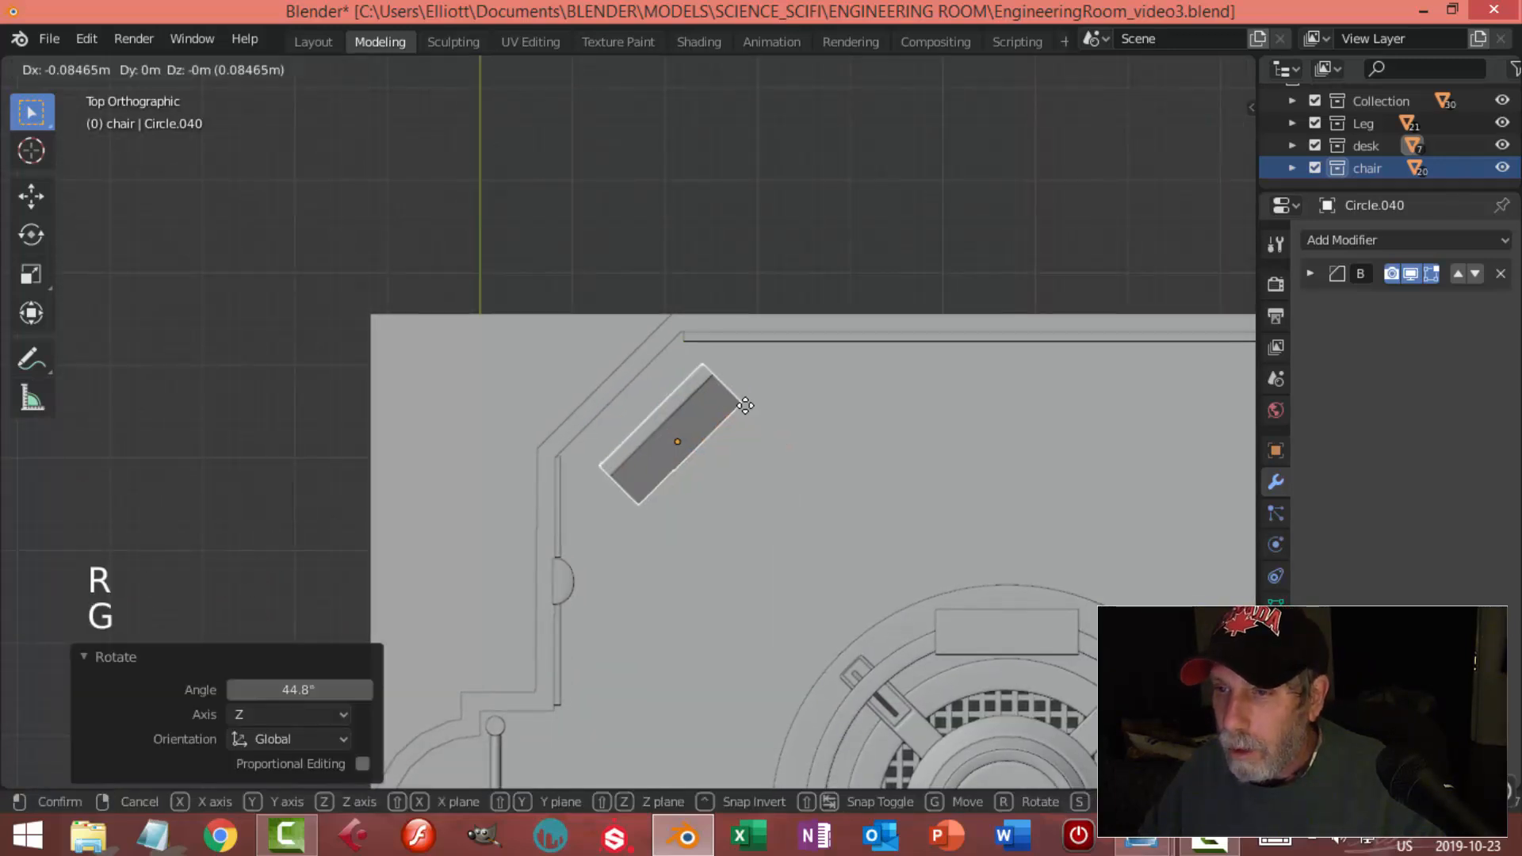
click(719, 388)
key(alt+a)
Adjust the small desk's height slightly along Z on the angled wall
middle_drag(845, 551, 668, 450)
scroll(672, 359, down, 2)
scroll(690, 420, down, 3)
scroll(684, 433, up, 2)
scroll(674, 458, down, 1)
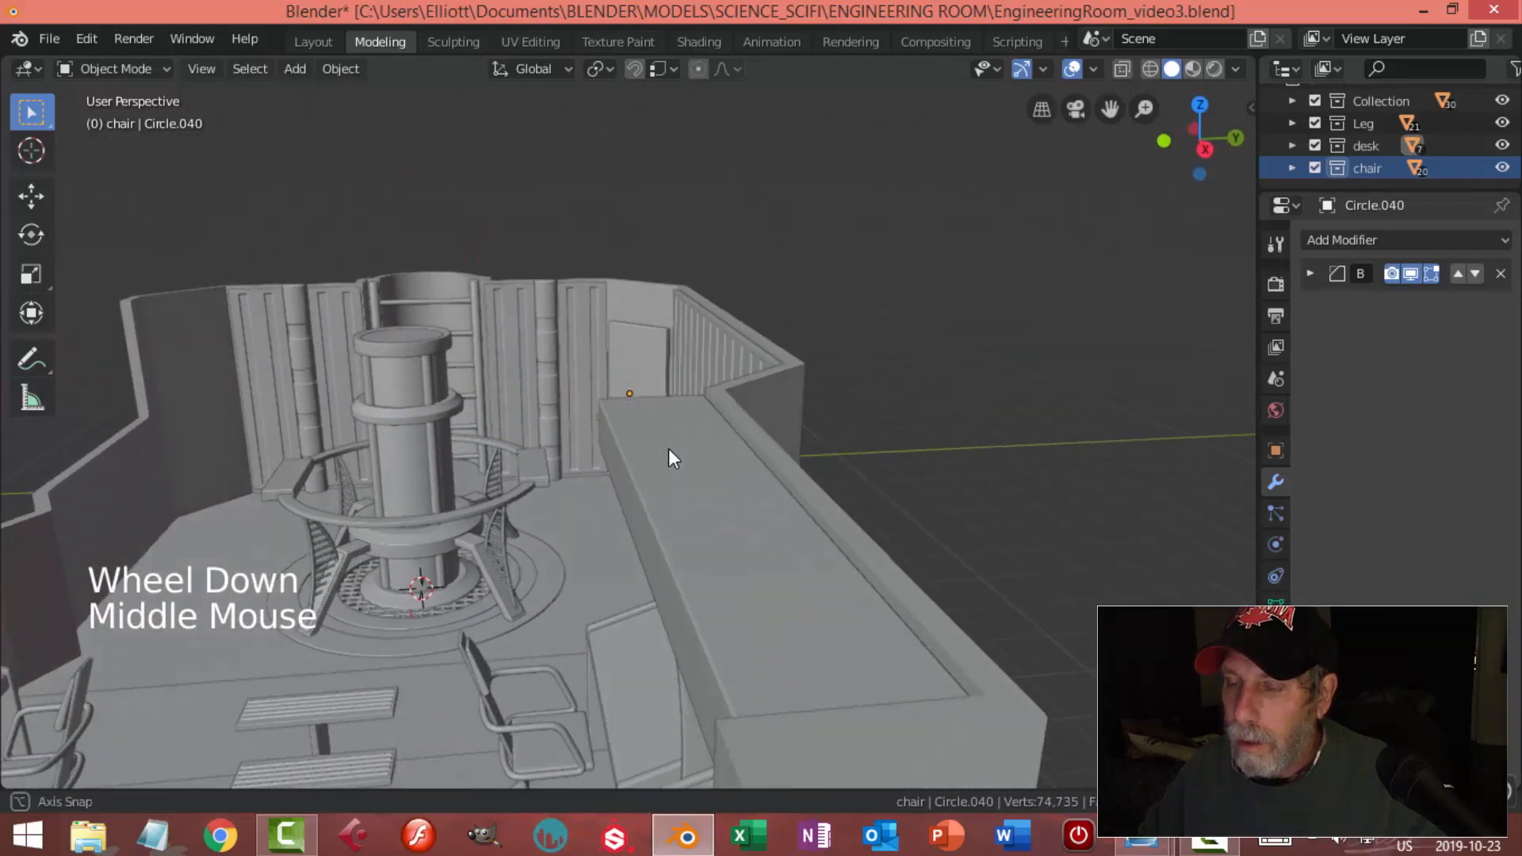
click(647, 380)
middle_drag(647, 381, 683, 403)
drag(630, 312, 630, 317)
key(alt+a)
Check the small desk's placement within the whole room and save the file
scroll(707, 422, down, 3)
middle_drag(701, 424, 396, 363)
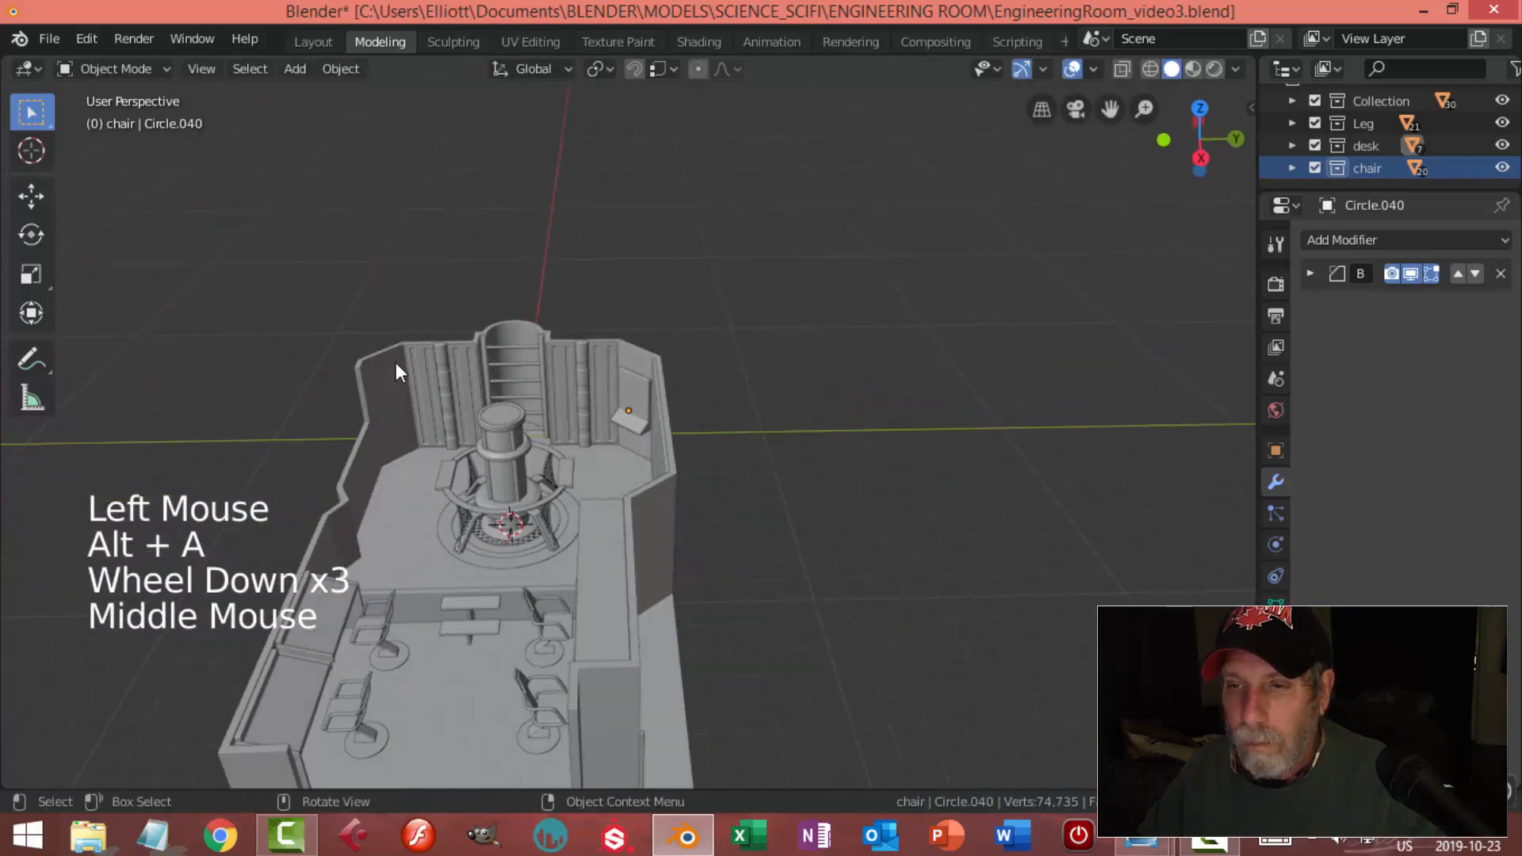
scroll(499, 454, down, 2)
middle_drag(500, 454, 693, 460)
scroll(673, 469, up, 5)
middle_drag(693, 460, 728, 426)
scroll(728, 425, down, 2)
shift+middle_drag(818, 460, 797, 487)
mouse_move(796, 488)
middle_down()
mouse_move(774, 521)
mouse_move(678, 535)
mouse_move(846, 430)
mouse_move(855, 464)
mouse_move(751, 436)
mouse_move(761, 452)
mouse_move(731, 447)
middle_up()
key(ctrl+s)
Turn on cavity shading in the solid viewport to emphasise the edges of the room model
scroll(820, 444, up, 2)
scroll(761, 452, down, 1)
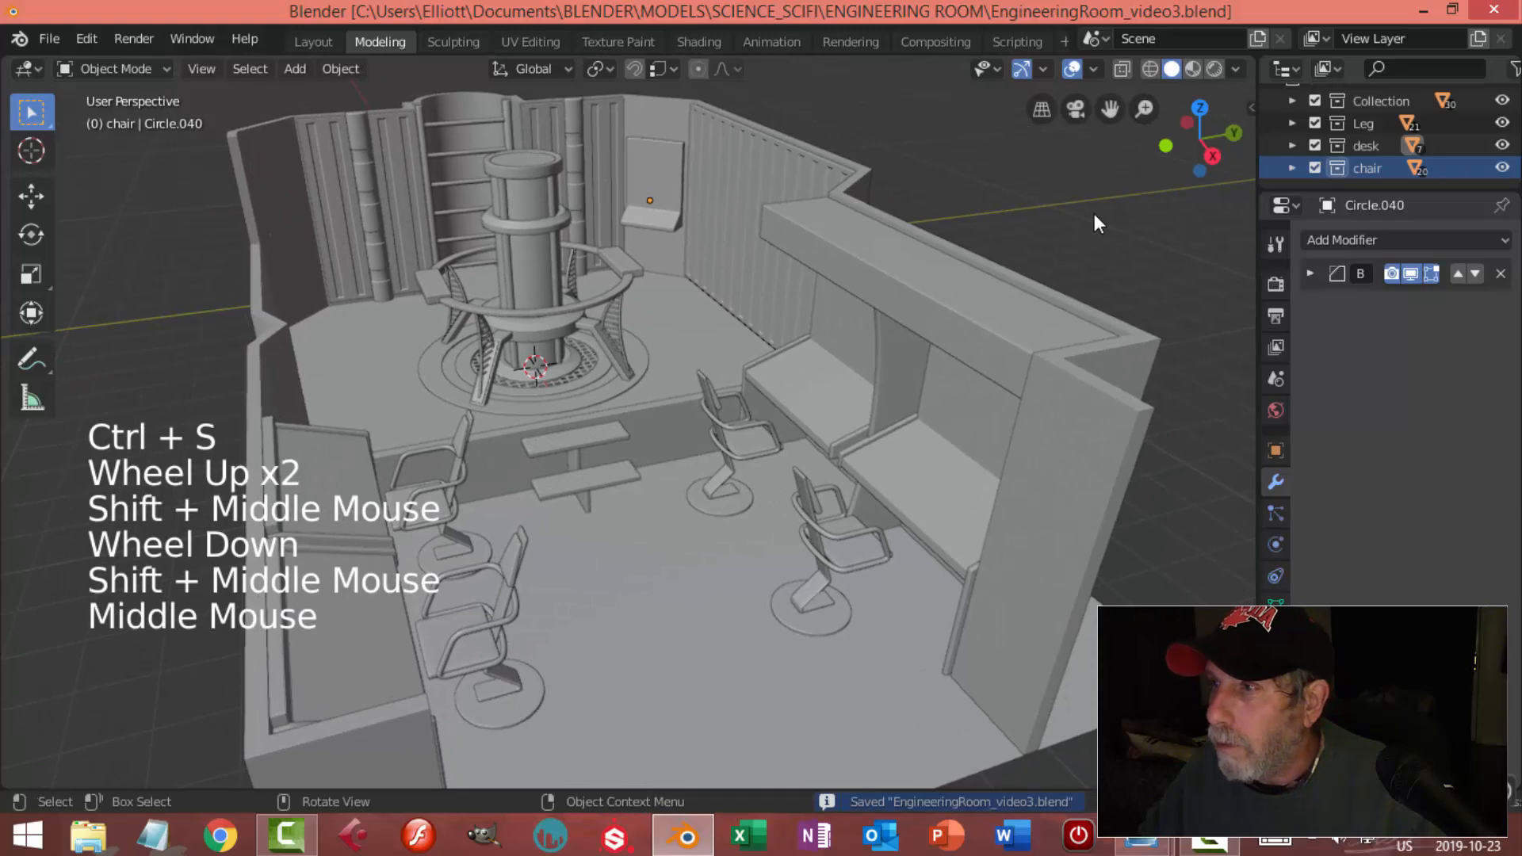
click(1236, 69)
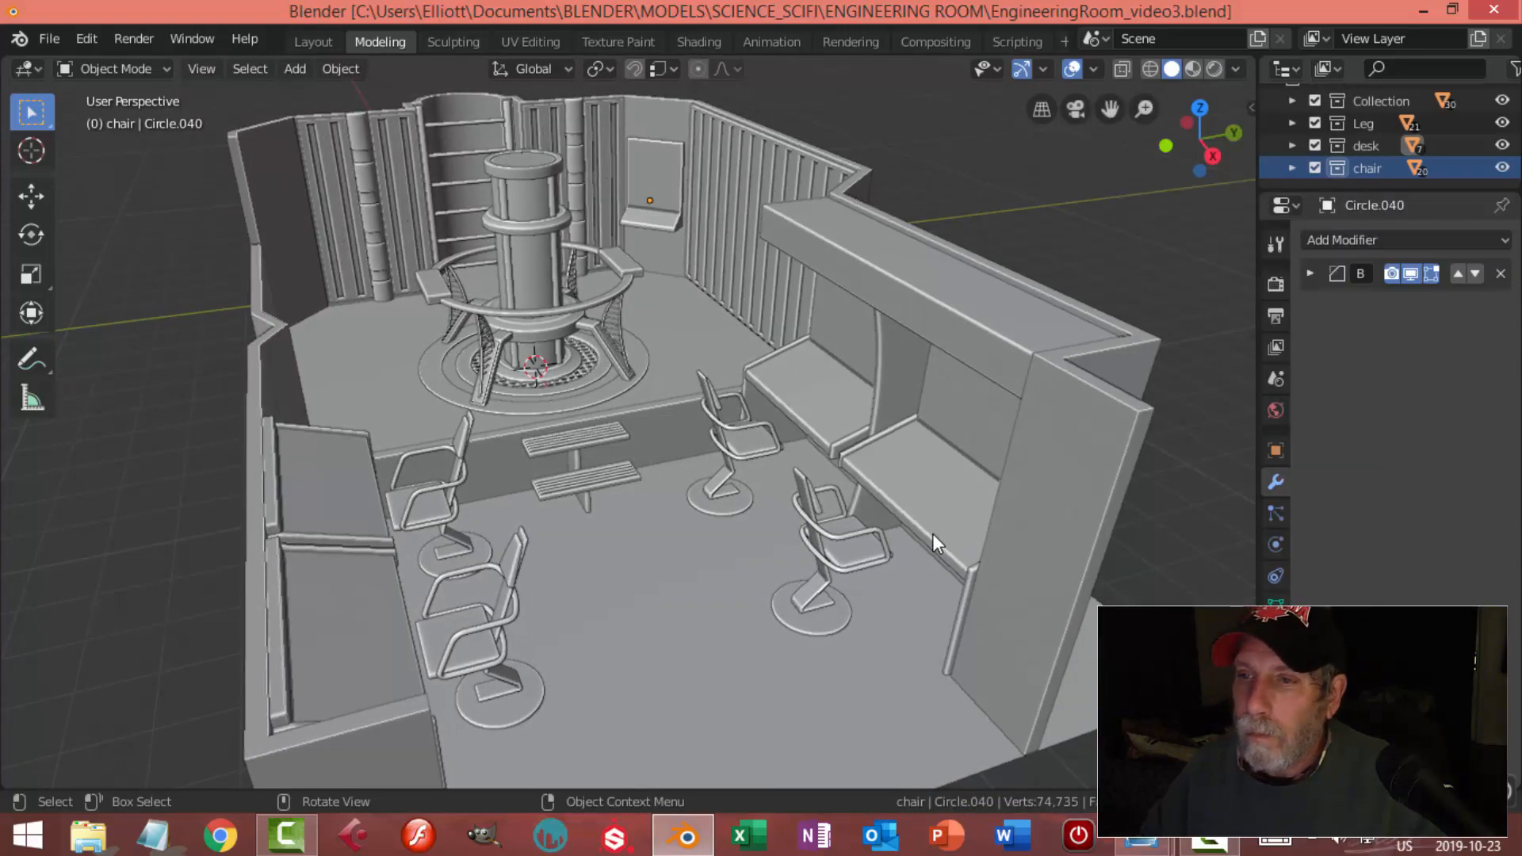
scroll(932, 534, up, 3)
middle_drag(932, 531, 904, 521)
scroll(904, 523, down, 3)
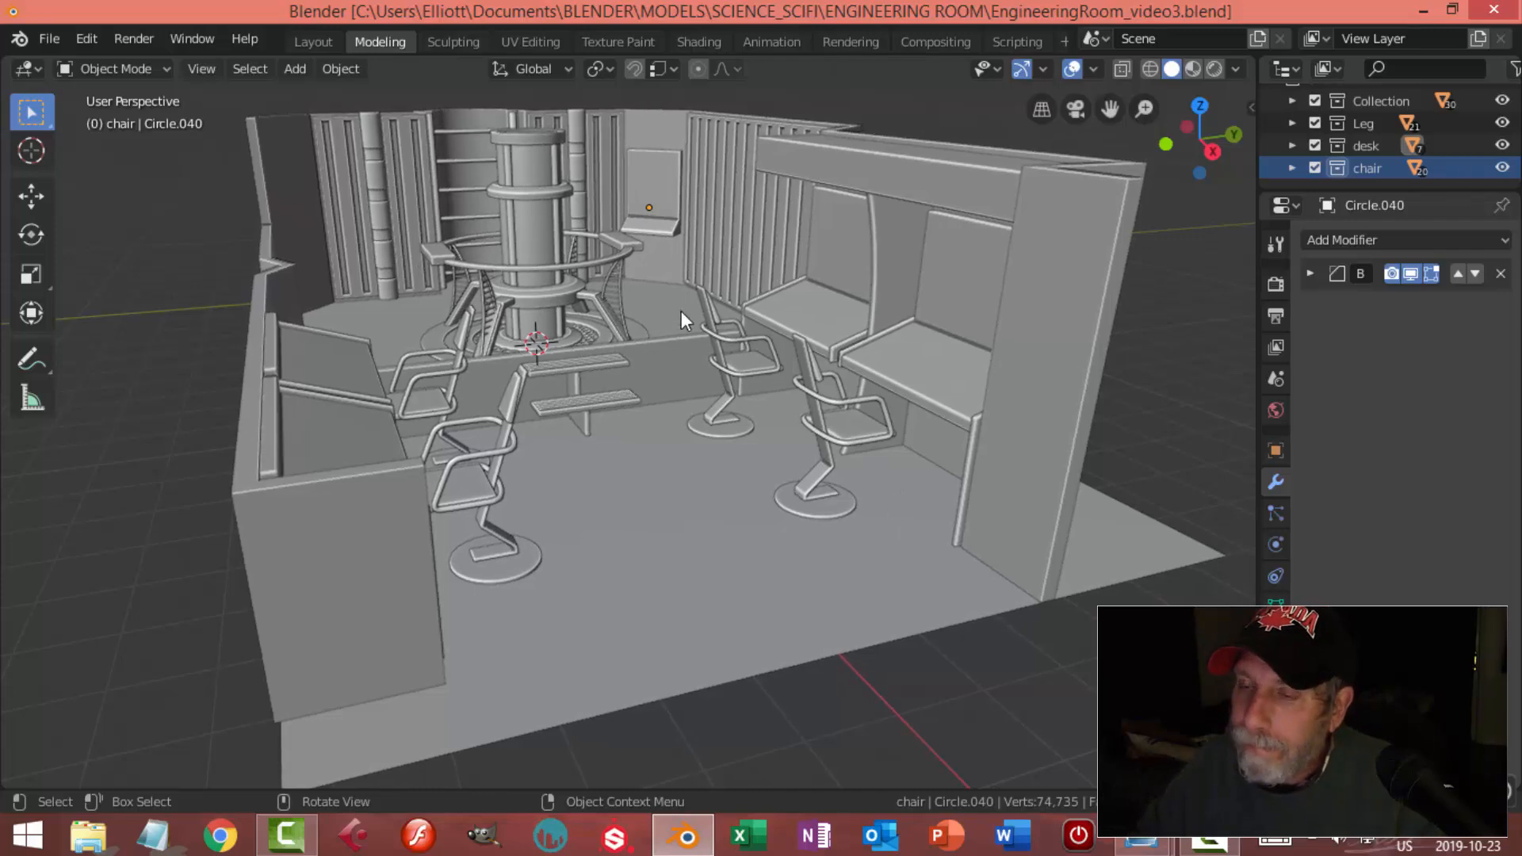
Examine the furnished room from several angles, including the column, ladder walls, desks and chairs
middle_drag(659, 288, 680, 320)
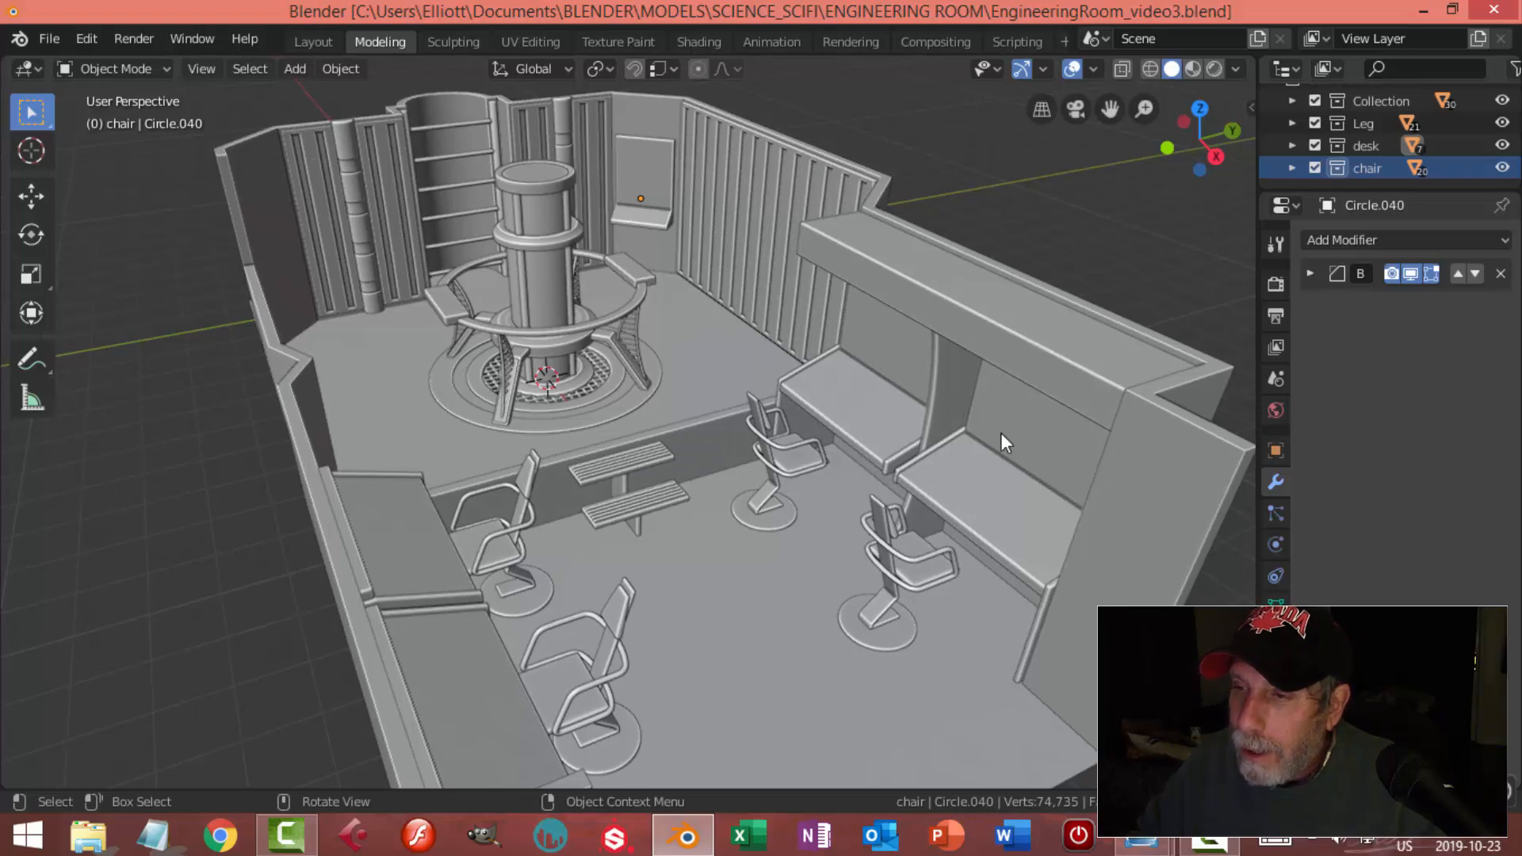
middle_drag(814, 477, 278, 479)
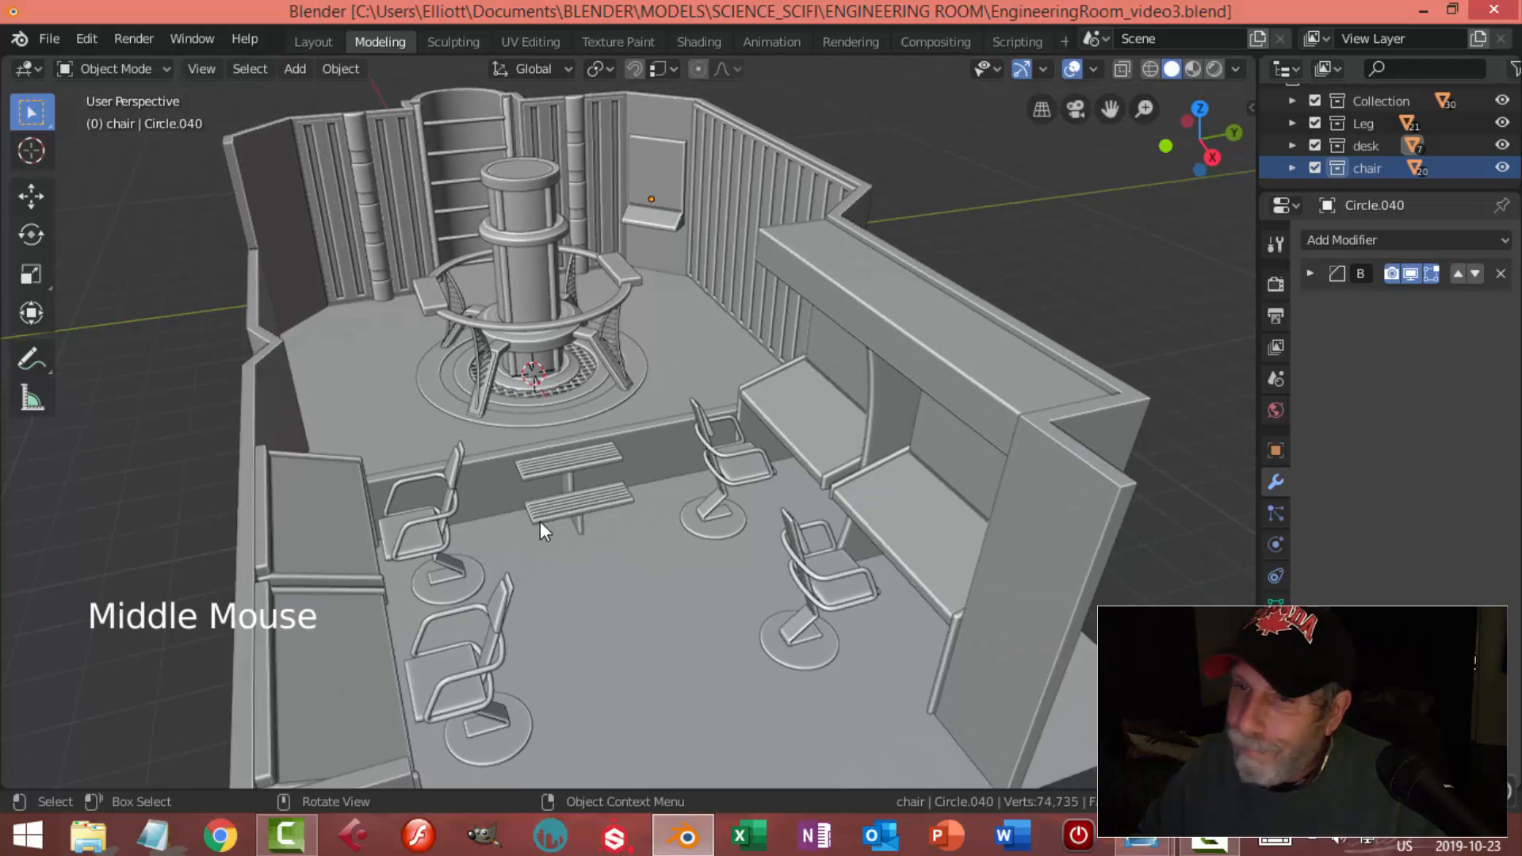
middle_drag(571, 545, 352, 186)
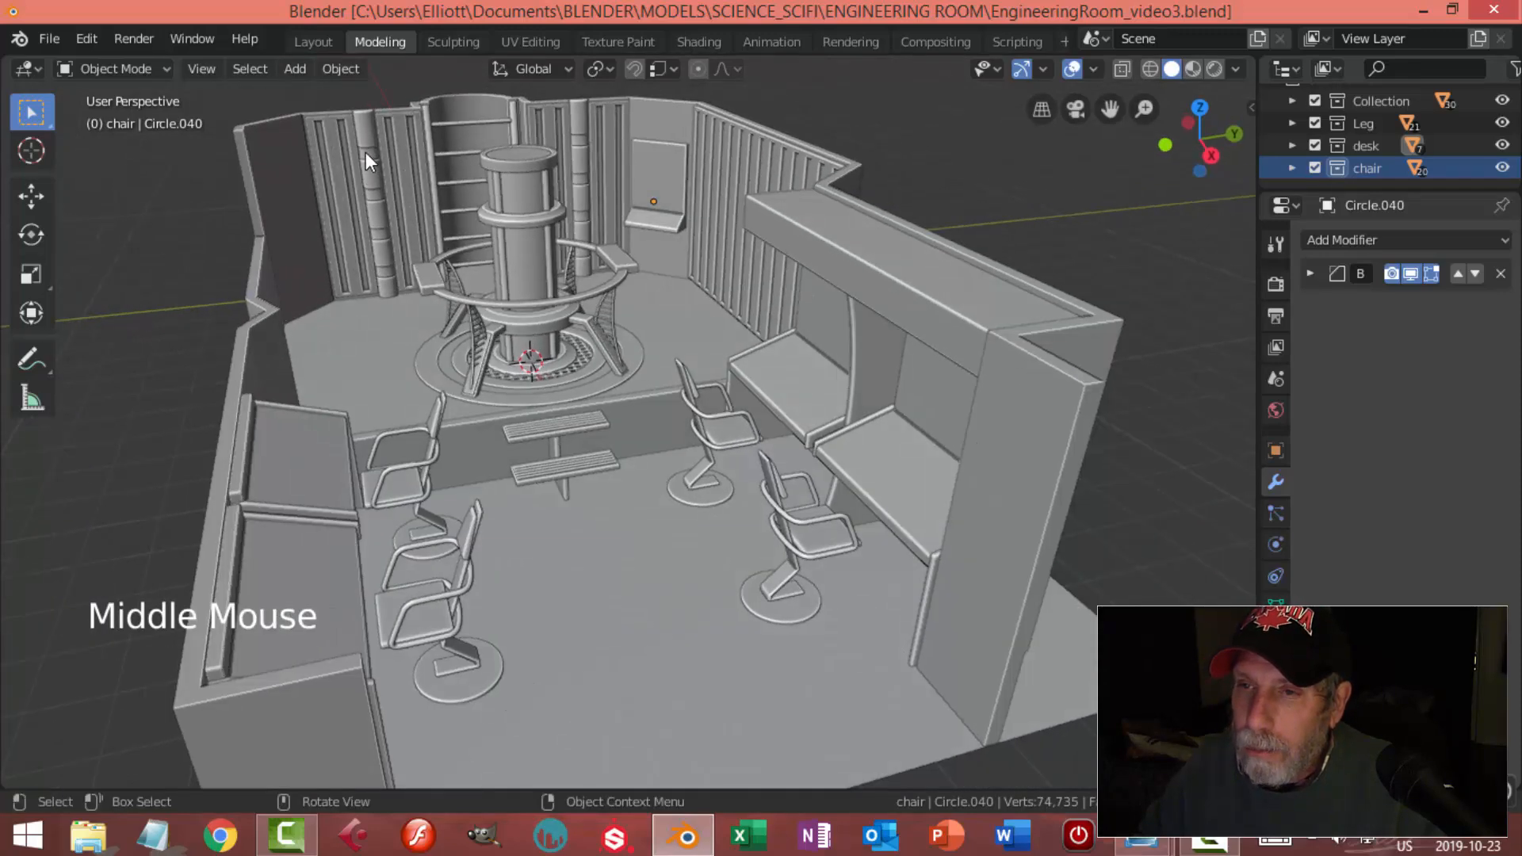
mouse_move(651, 236)
middle_down()
mouse_move(658, 254)
mouse_move(676, 254)
mouse_move(670, 238)
middle_up()
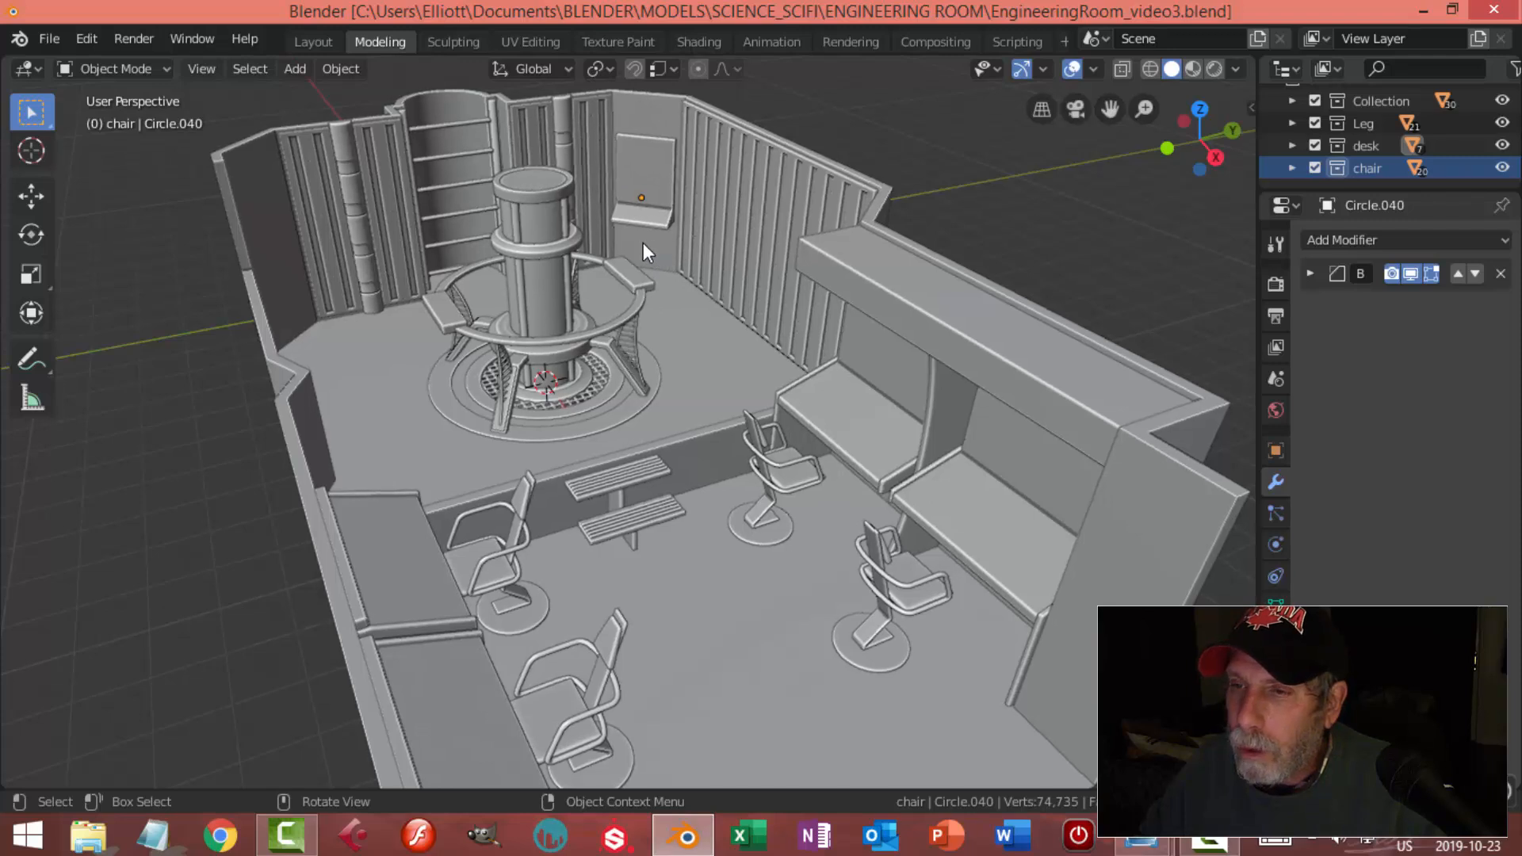
scroll(643, 246, up, 2)
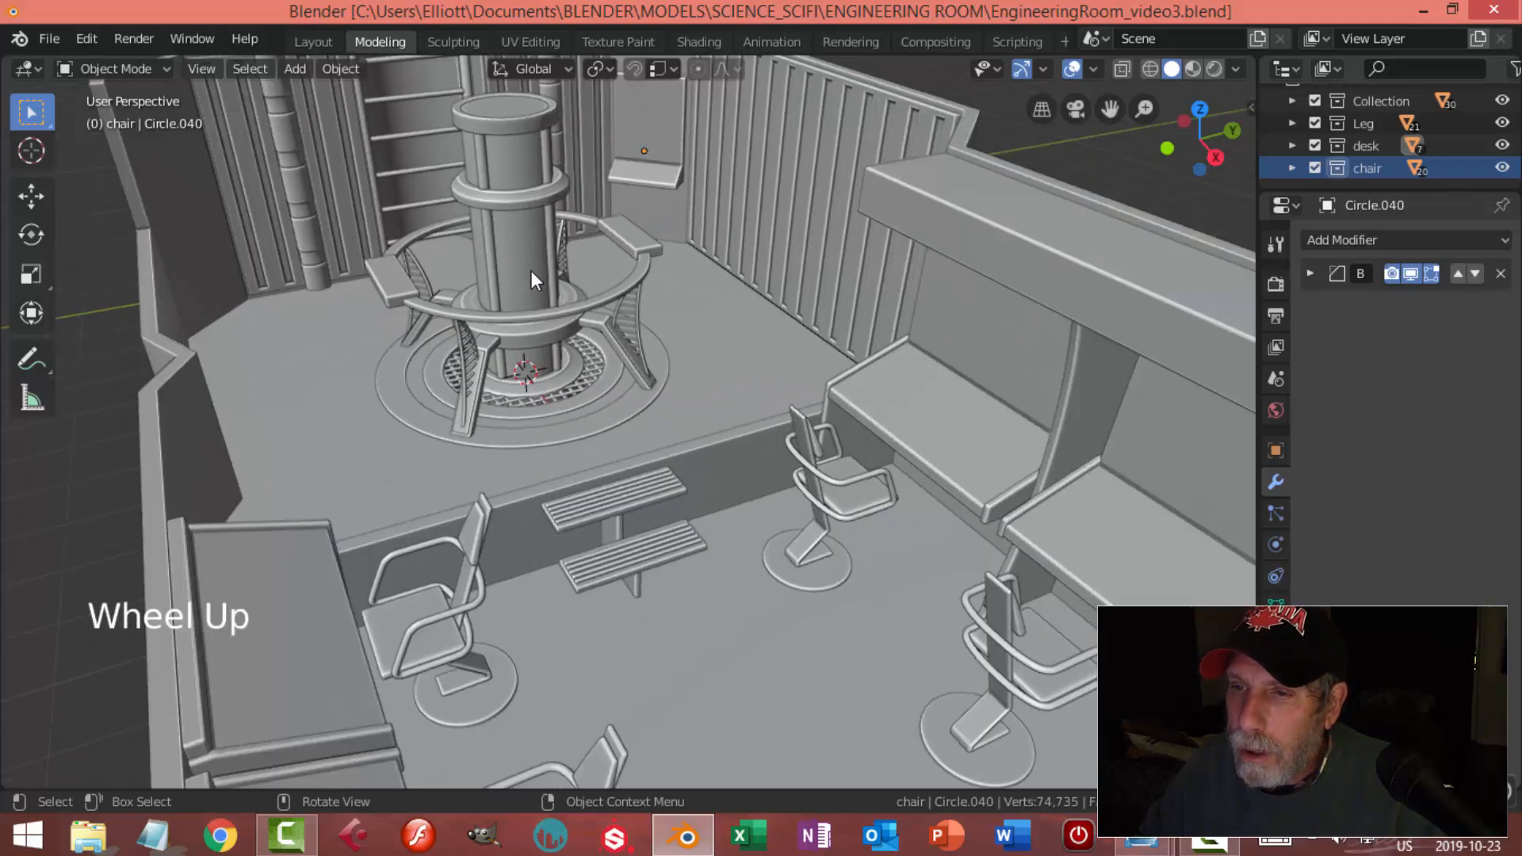
scroll(655, 336, down, 2)
scroll(651, 335, up, 2)
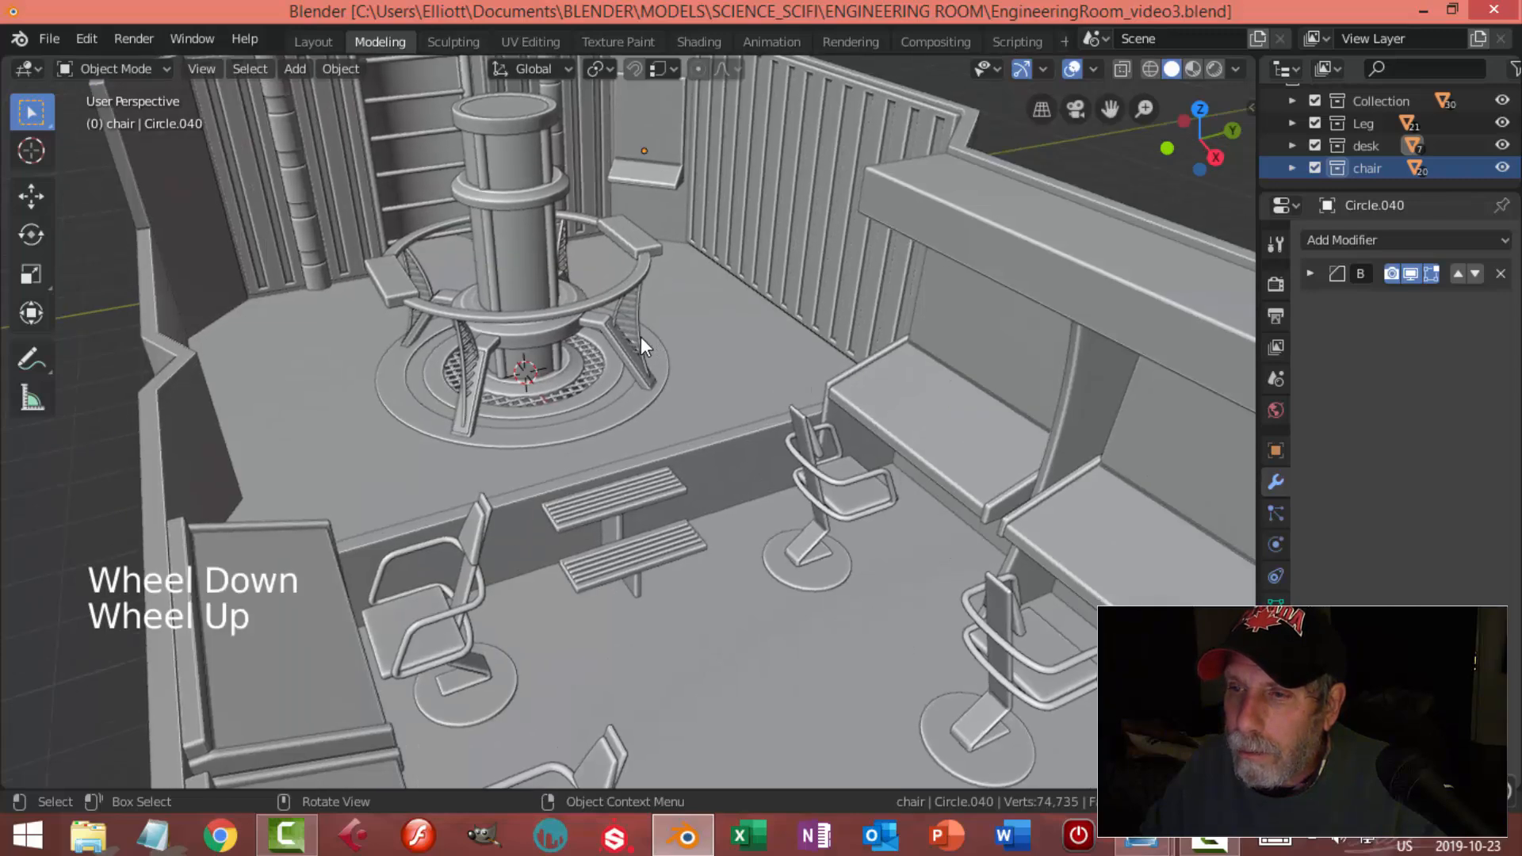
scroll(674, 361, down, 1)
scroll(745, 445, down, 1)
middle_drag(749, 449, 774, 464)
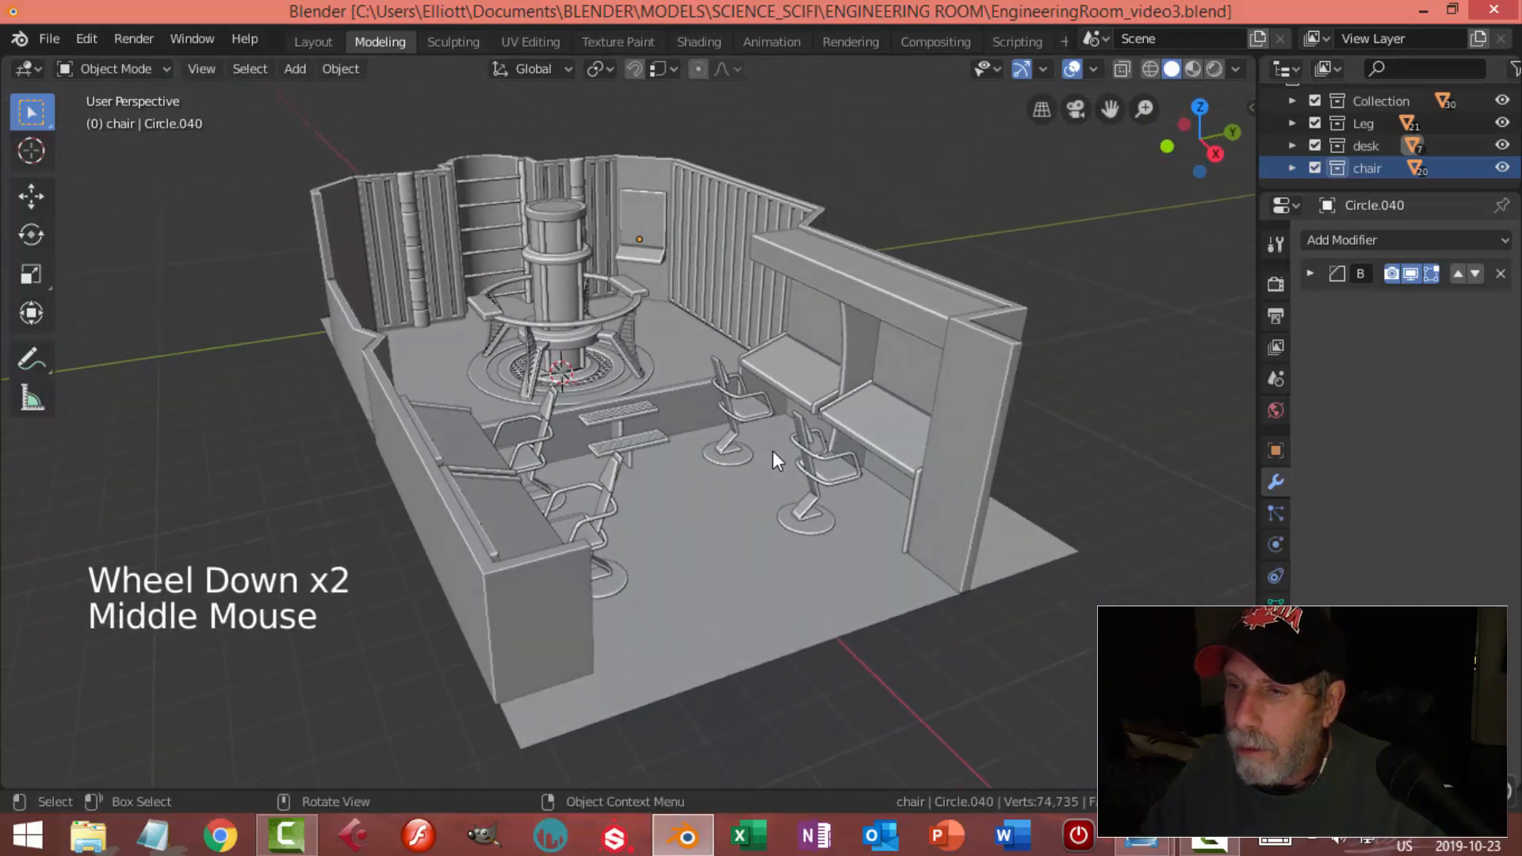